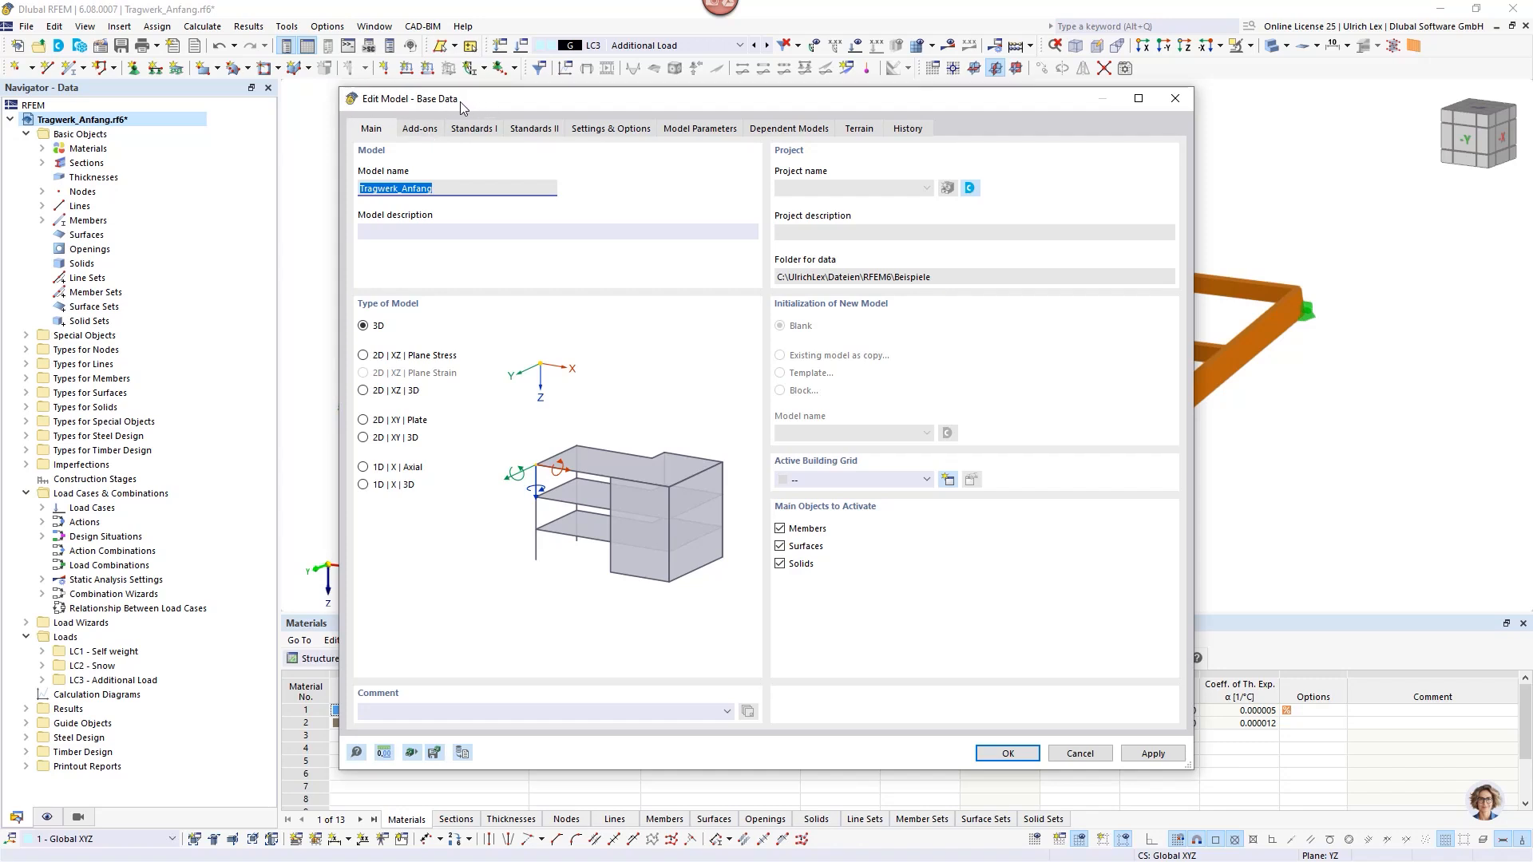
Review the activated add-ons in the model's base data and list the materials defined in the model.
{"action": "left_click", "coordinate": [427, 131]}
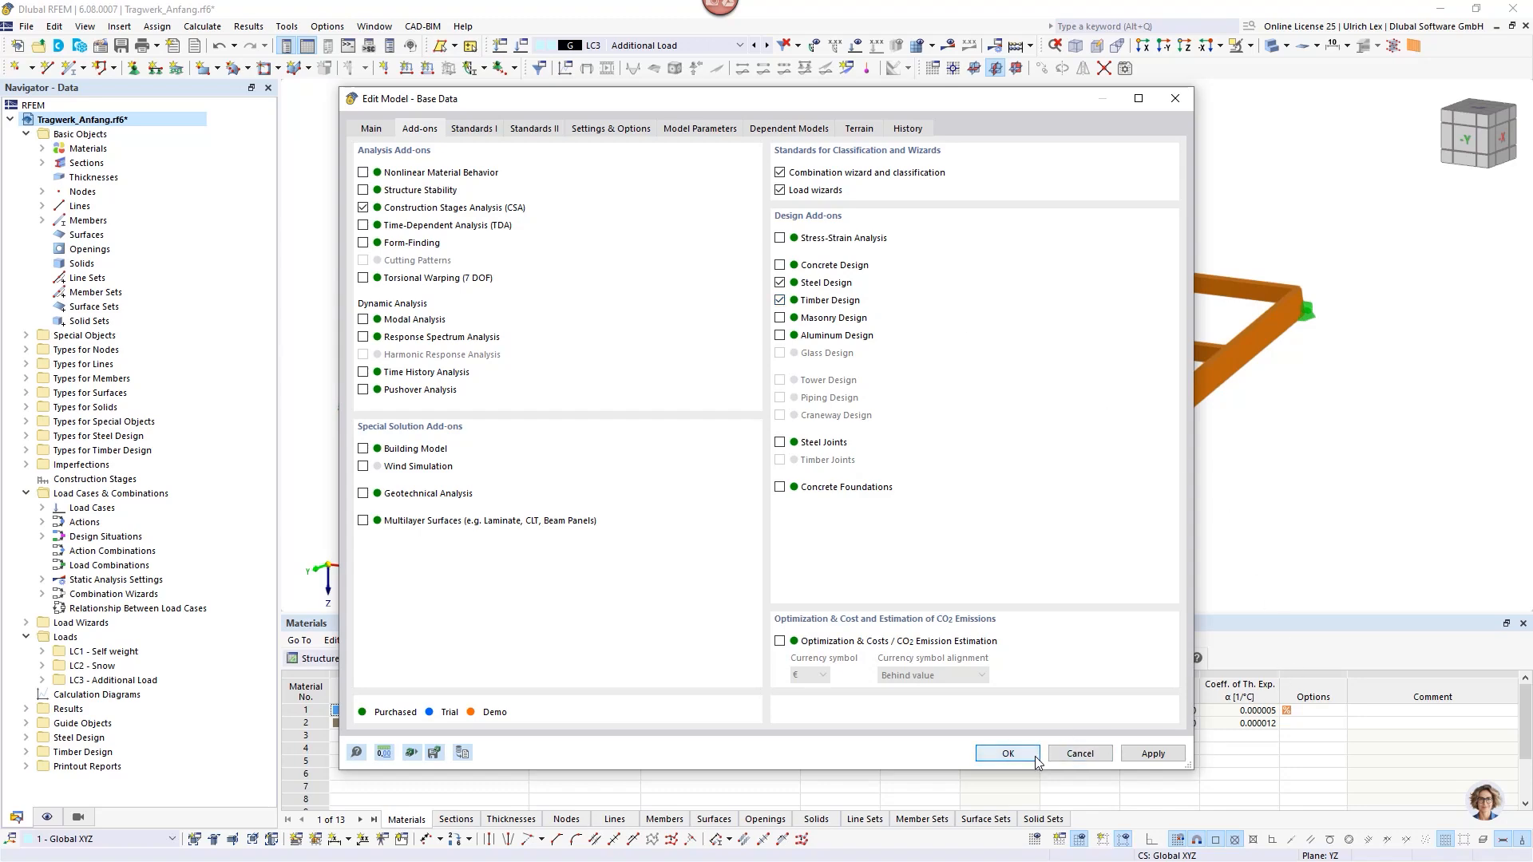
{"action": "left_click", "coordinate": [1008, 754]}
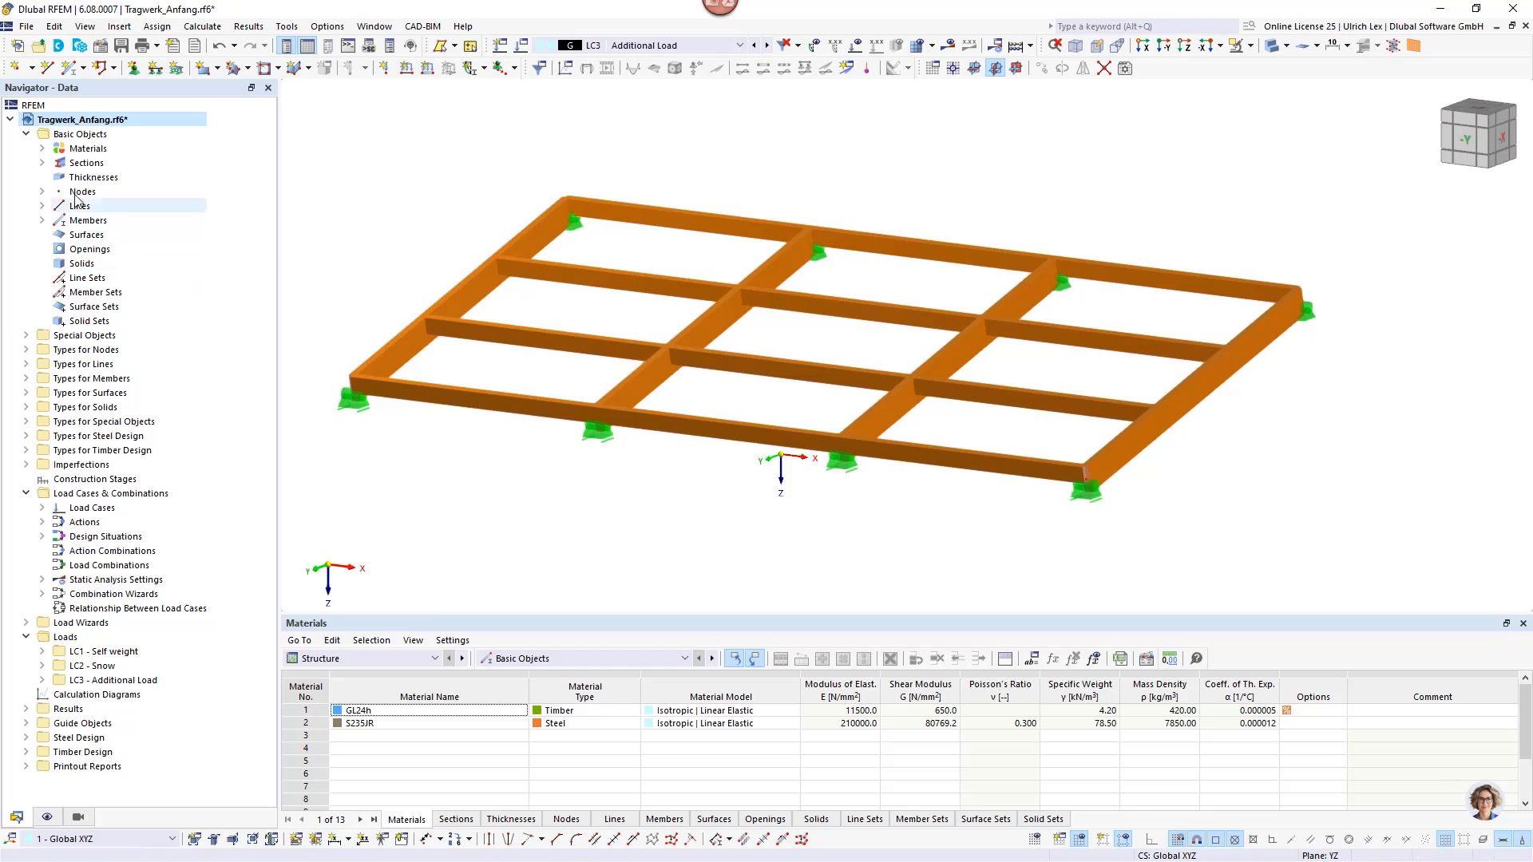
{"action": "left_click", "coordinate": [42, 150]}
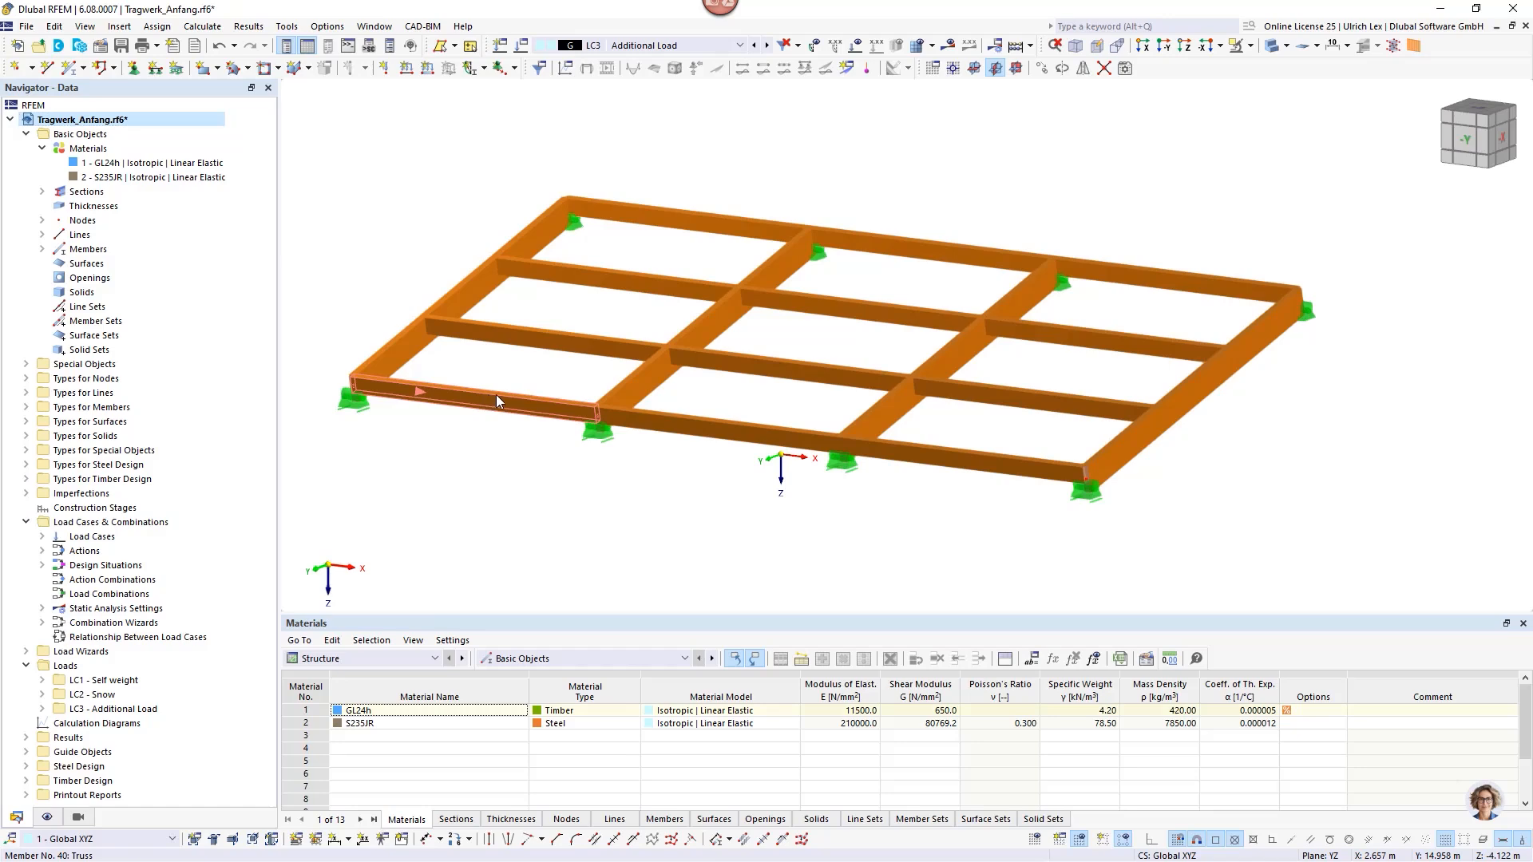
Inspect the front edge truss member's properties and the adjoining sloped edge beam's section data, leaving both unchanged.
{"action": "double_click", "coordinate": [548, 391]}
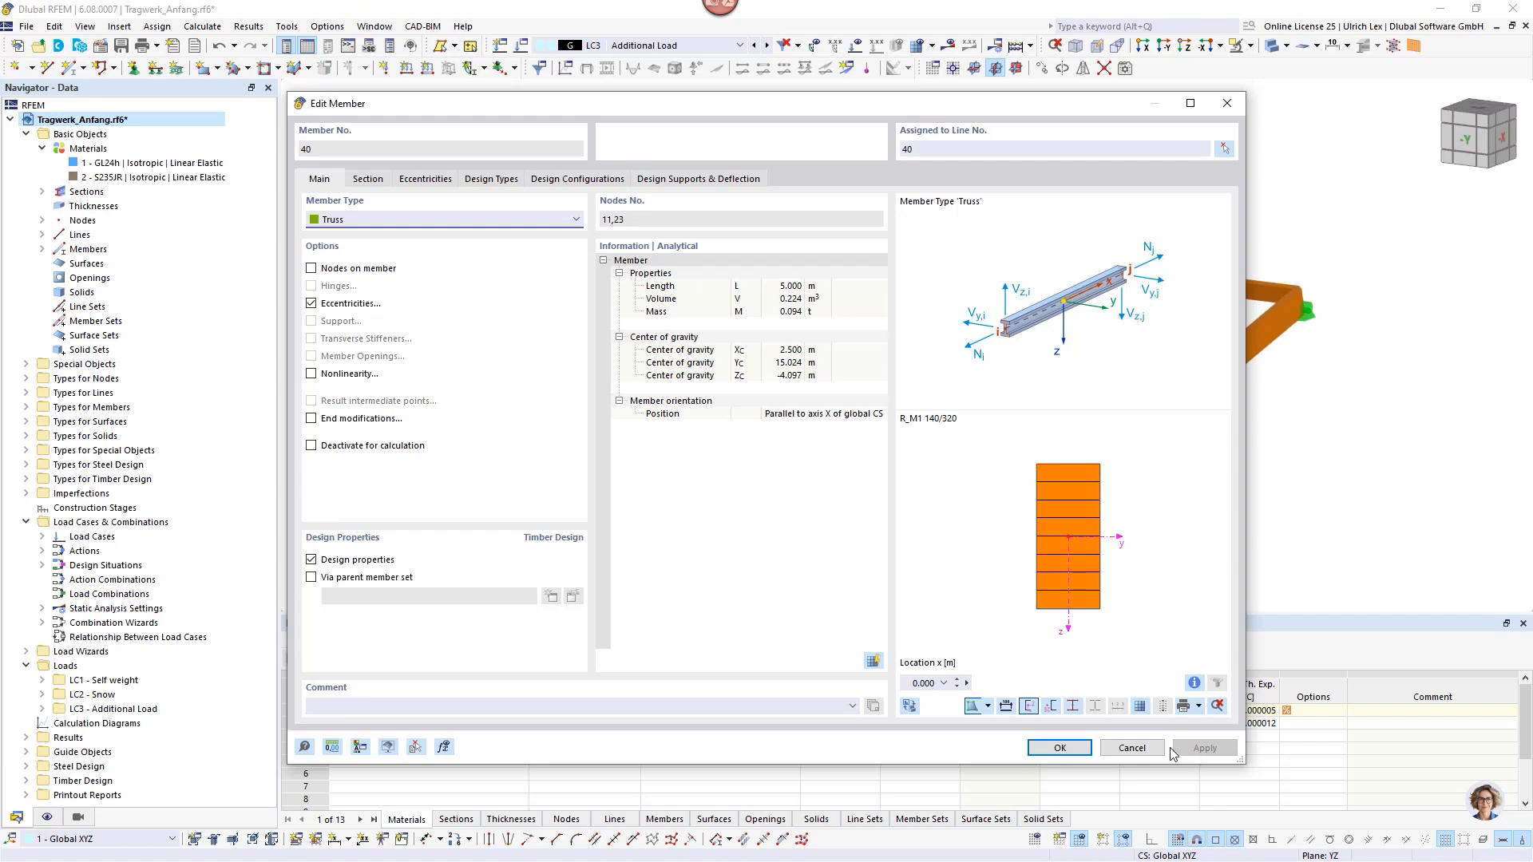
{"action": "left_click", "coordinate": [1131, 748]}
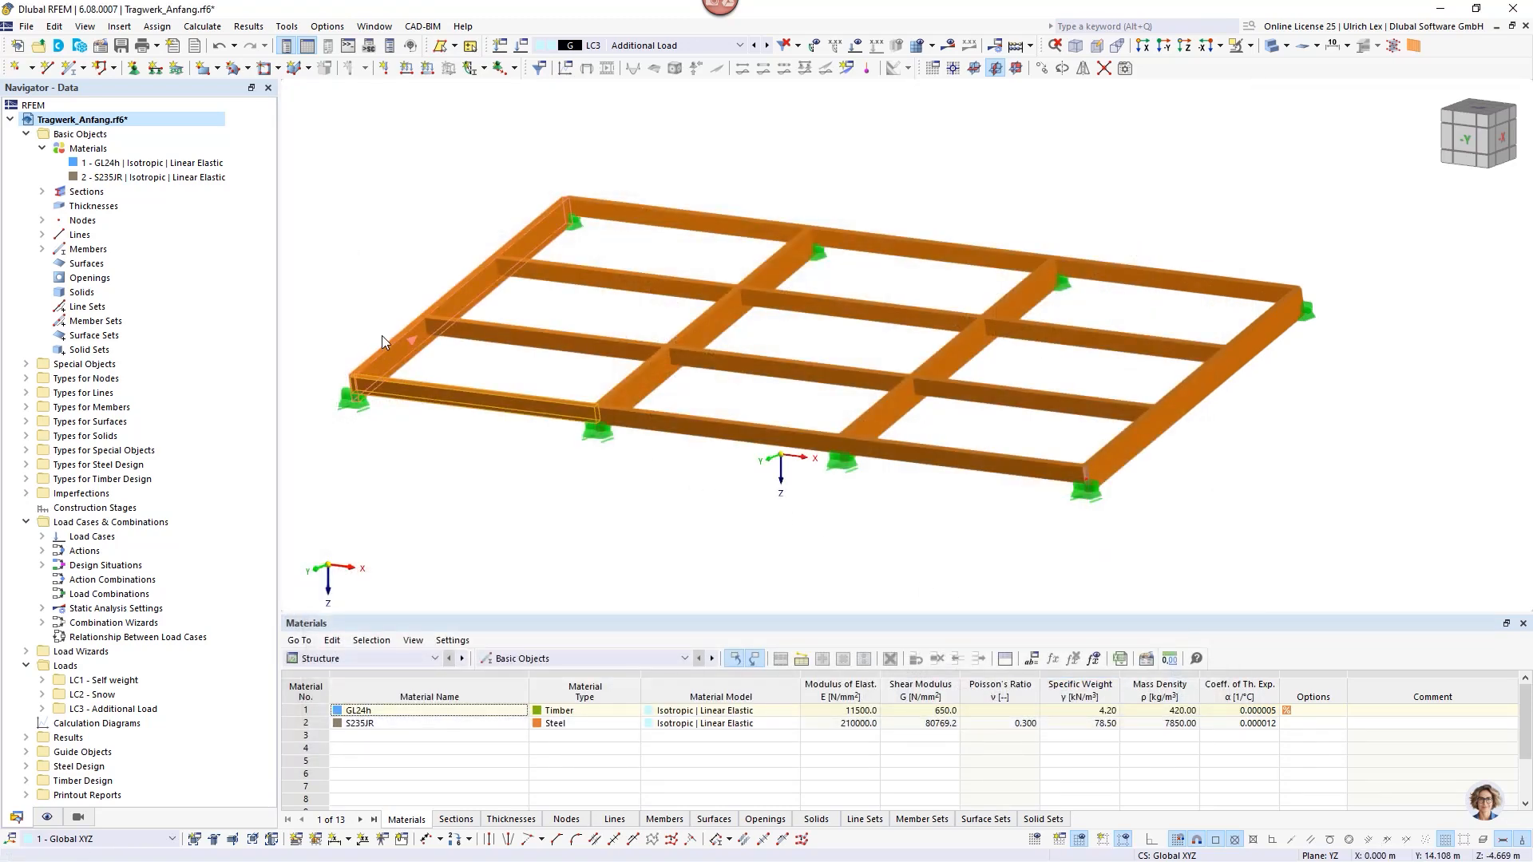
{"action": "double_click", "coordinate": [457, 359]}
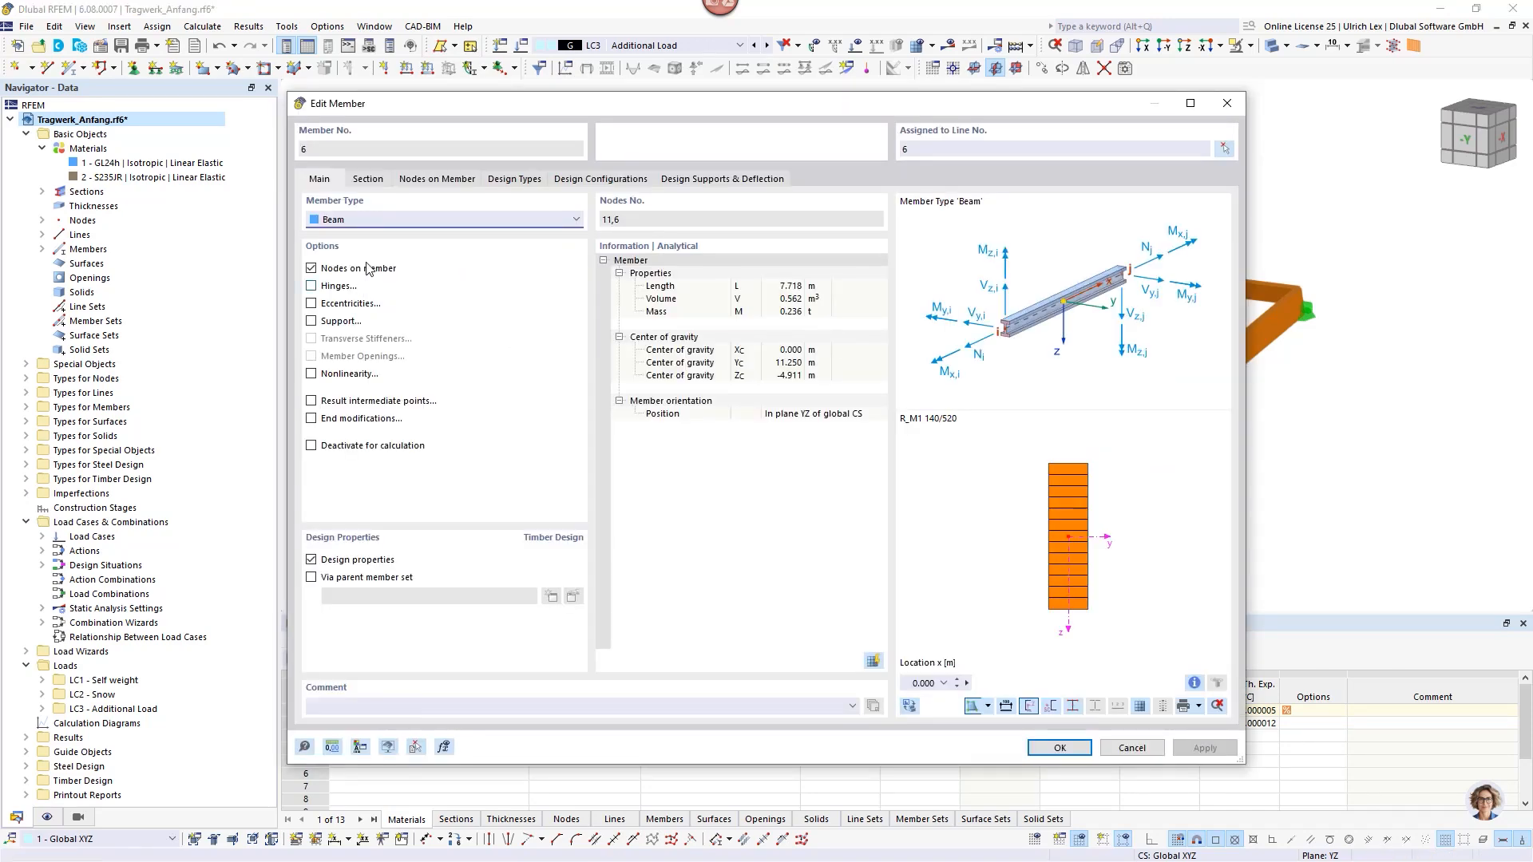
{"action": "left_click", "coordinate": [368, 182]}
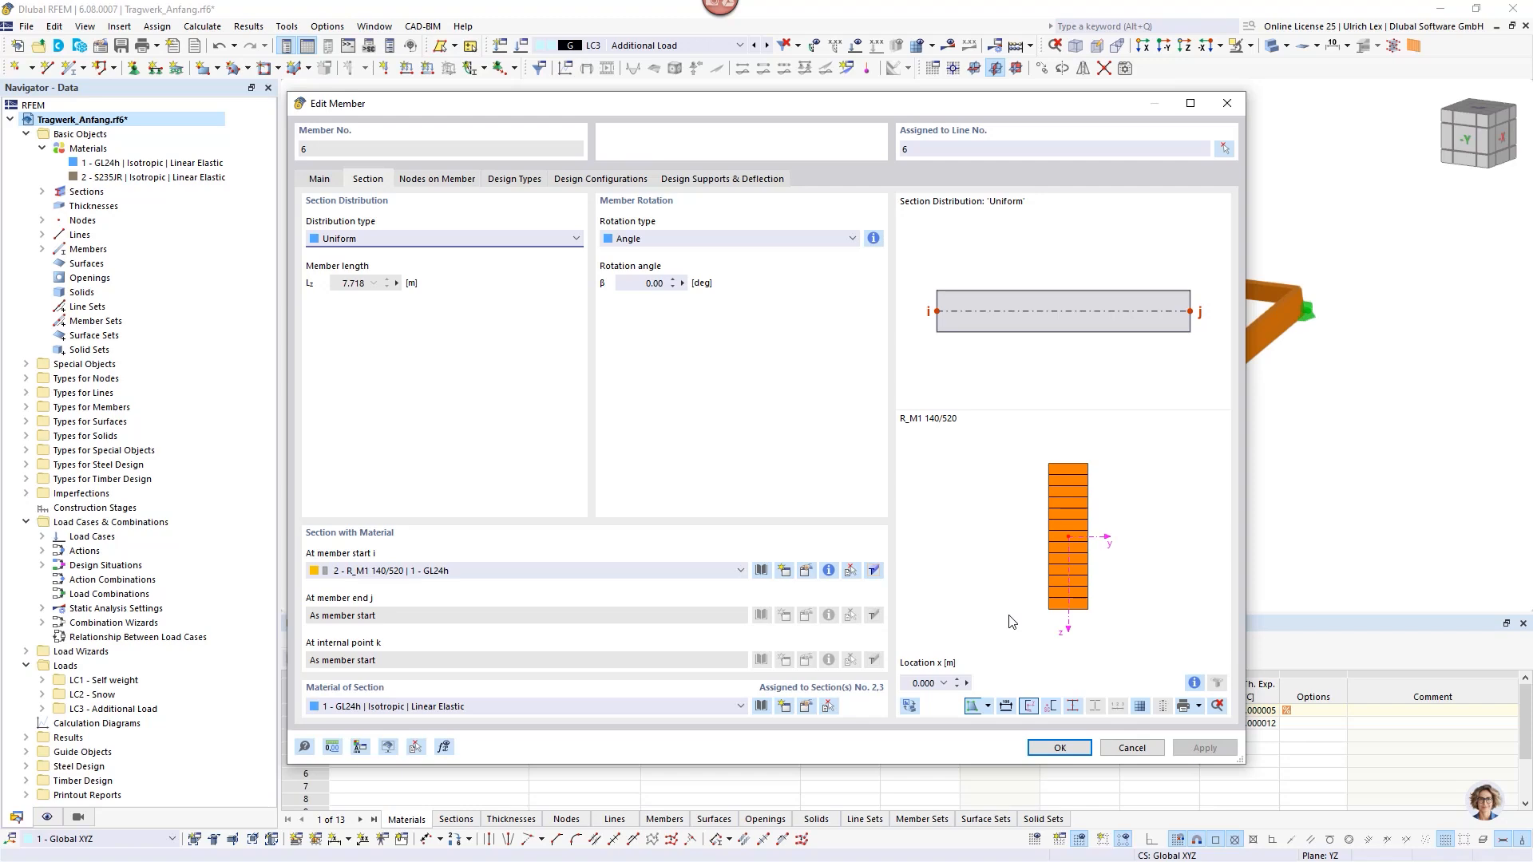
{"action": "left_click", "coordinate": [1132, 748]}
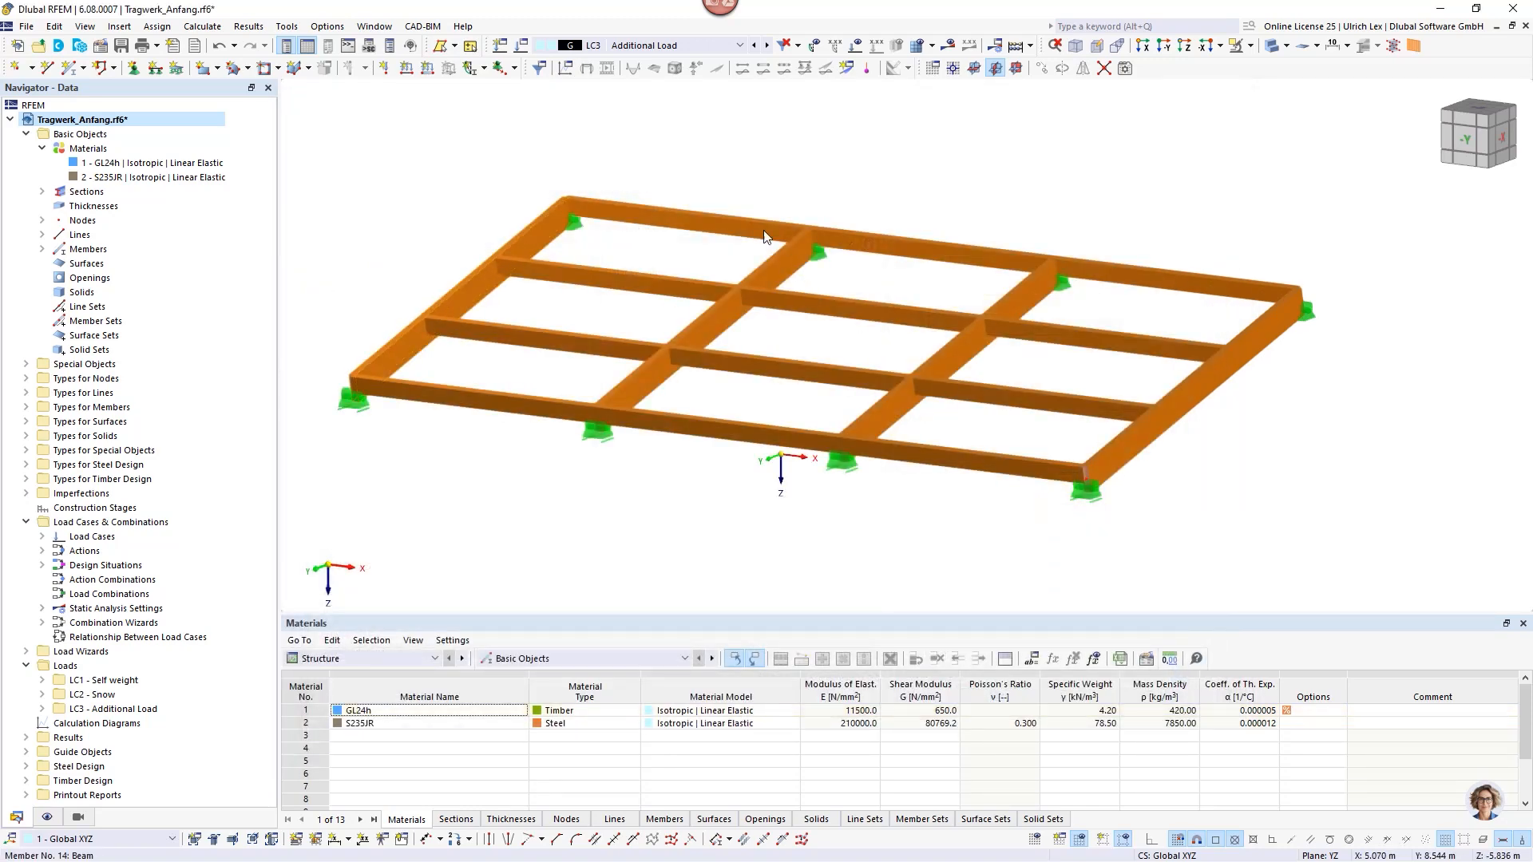
Review the Self weight and Snow load cases and the settings and overview of design situation DS1.
{"action": "left_click", "coordinate": [521, 46]}
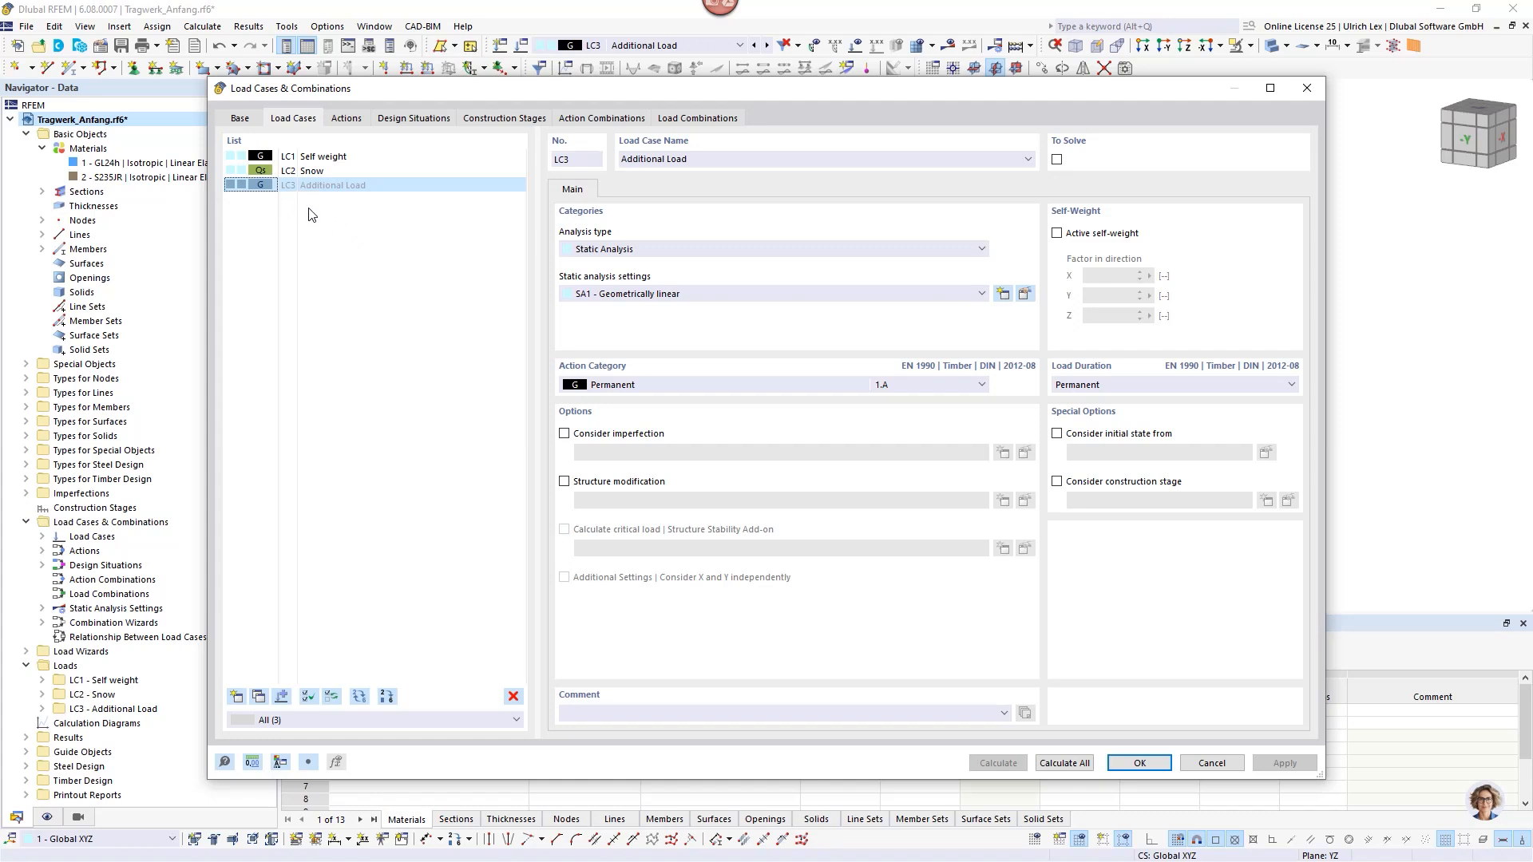
{"action": "left_click", "coordinate": [356, 157]}
{"action": "left_click", "coordinate": [356, 171]}
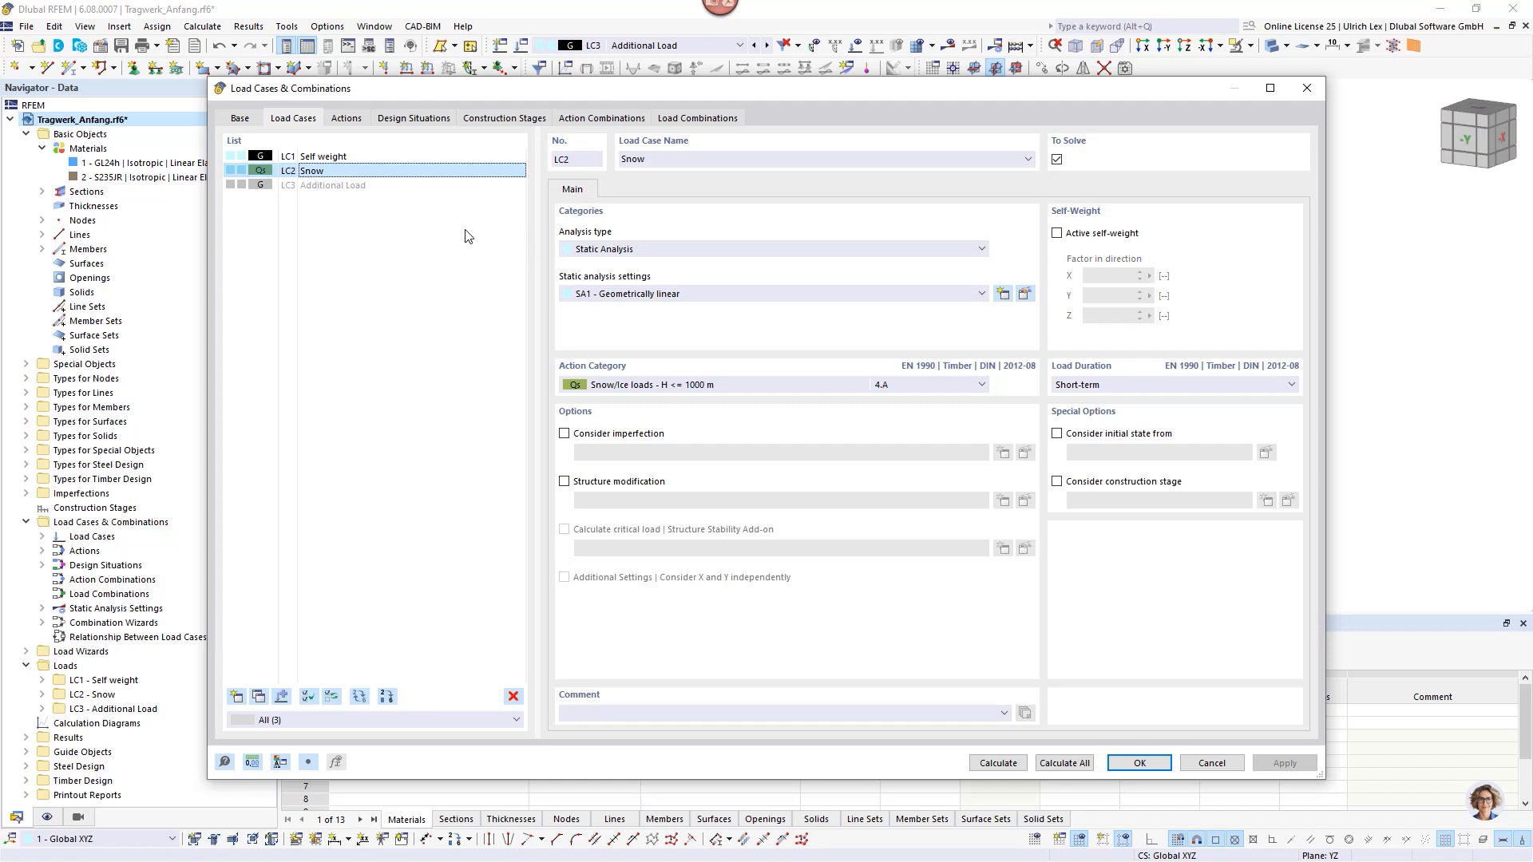
{"action": "left_click", "coordinate": [413, 119]}
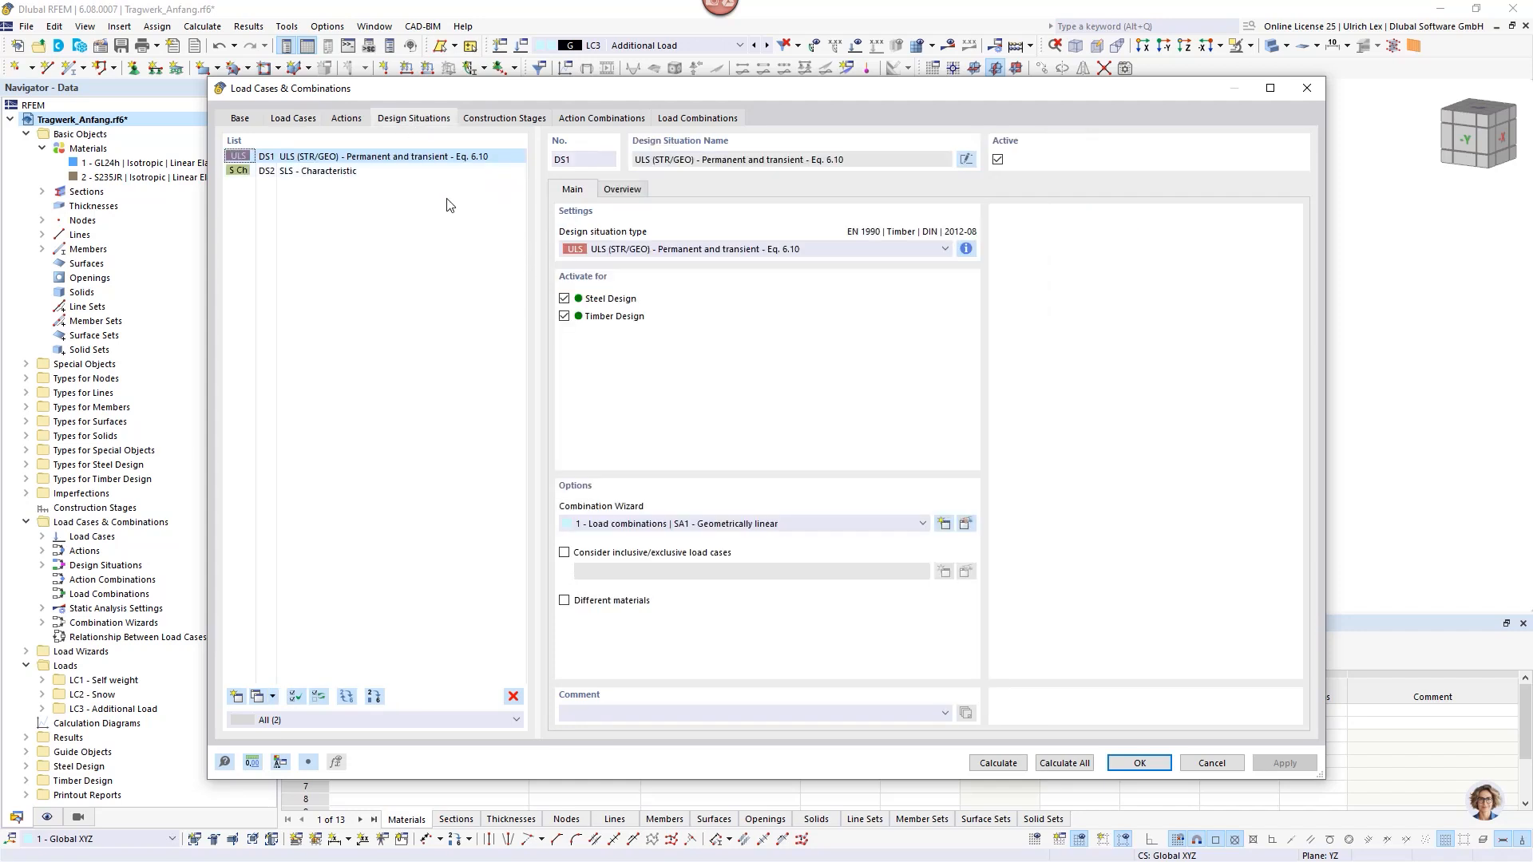
{"action": "left_click", "coordinate": [617, 191]}
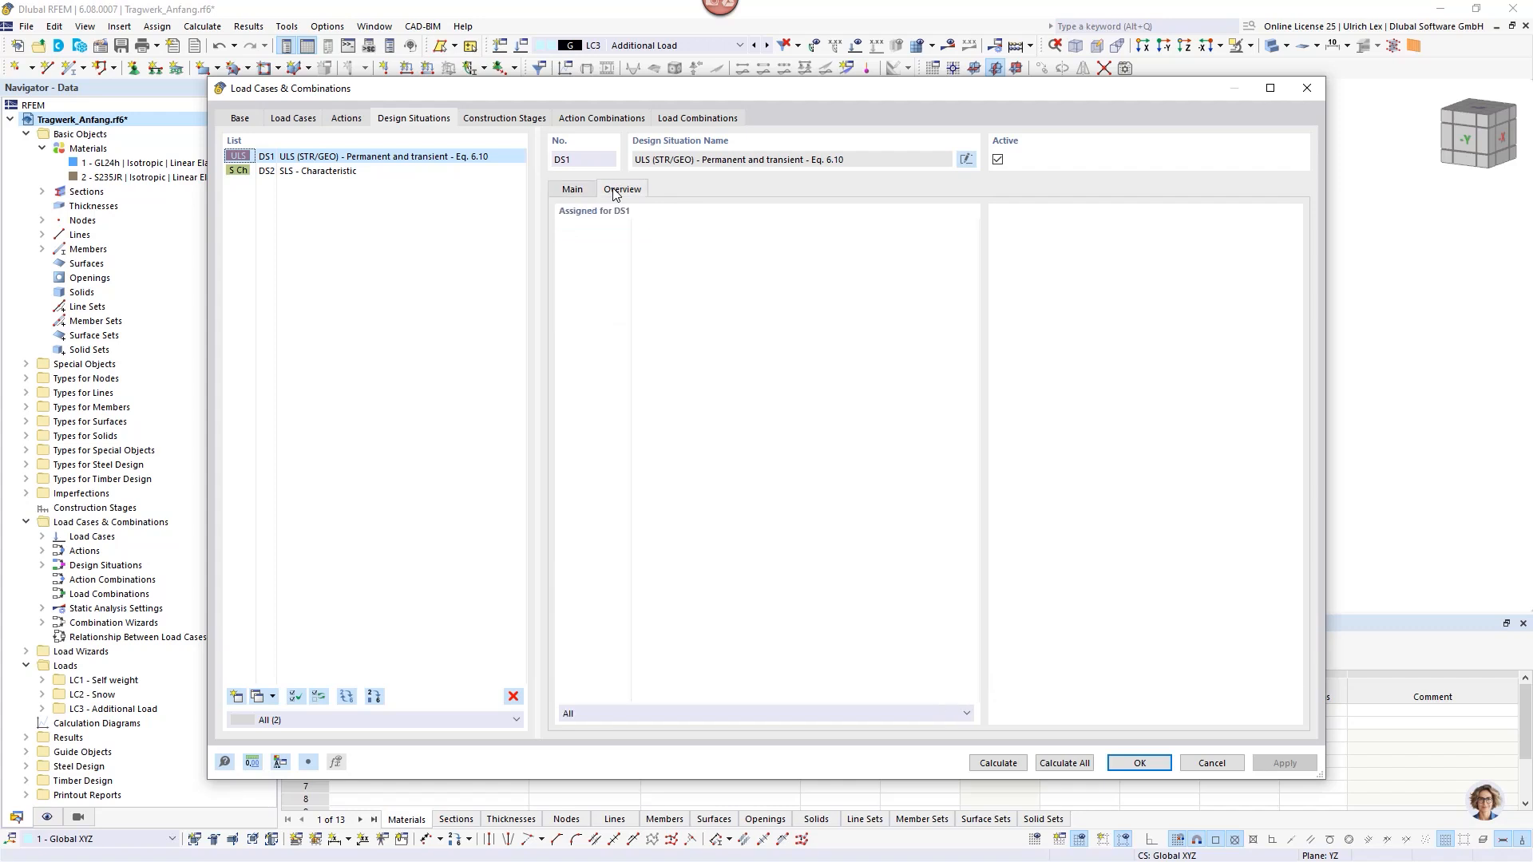
{"action": "left_click", "coordinate": [595, 193]}
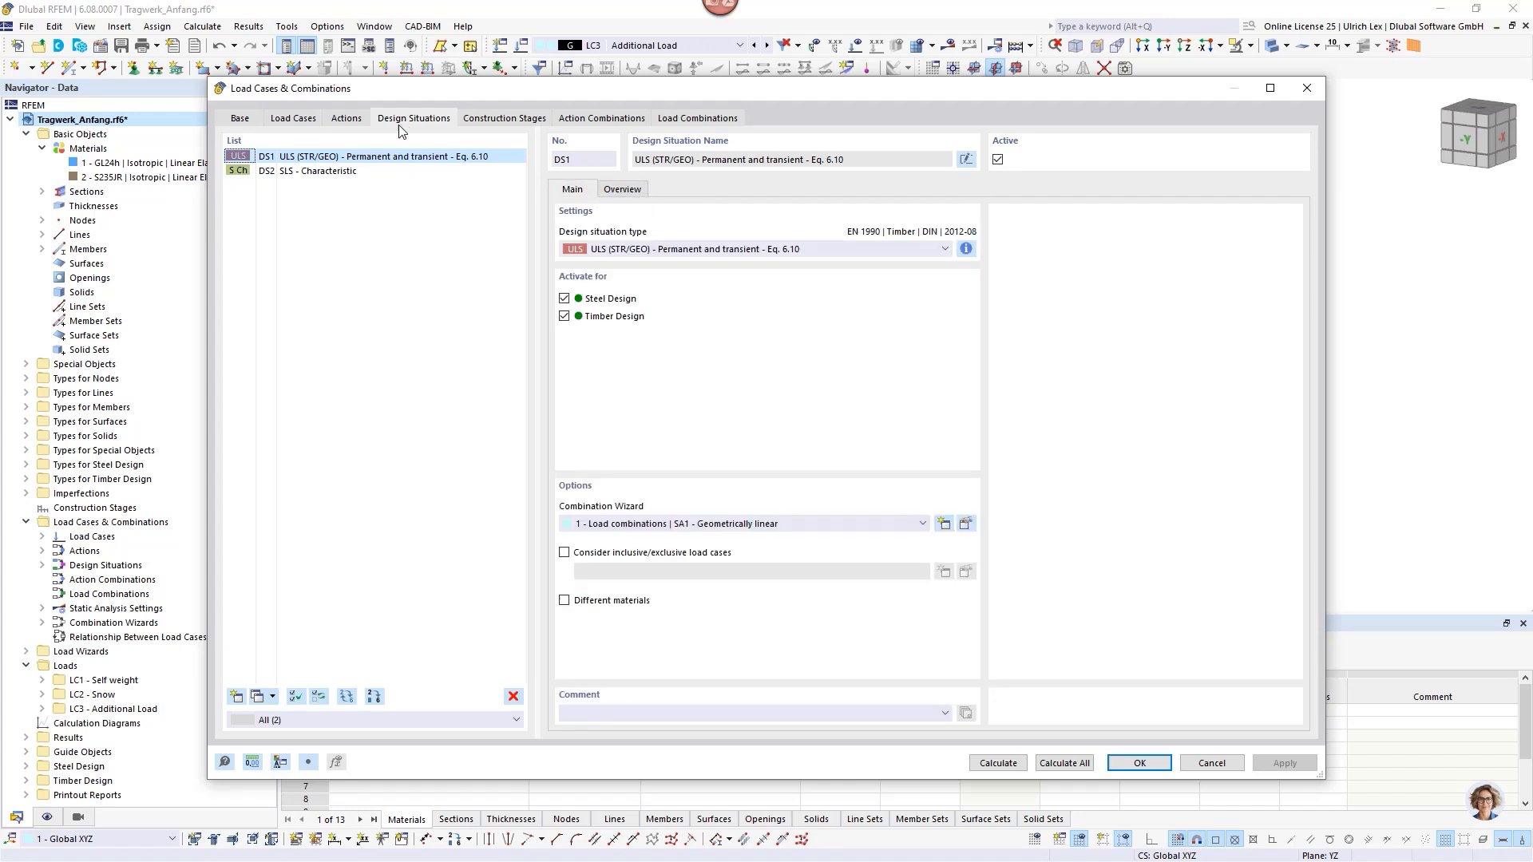
Remove load case LC3 Additional Load from the load cases assigned to the Permanent action.
{"action": "left_click", "coordinate": [346, 120]}
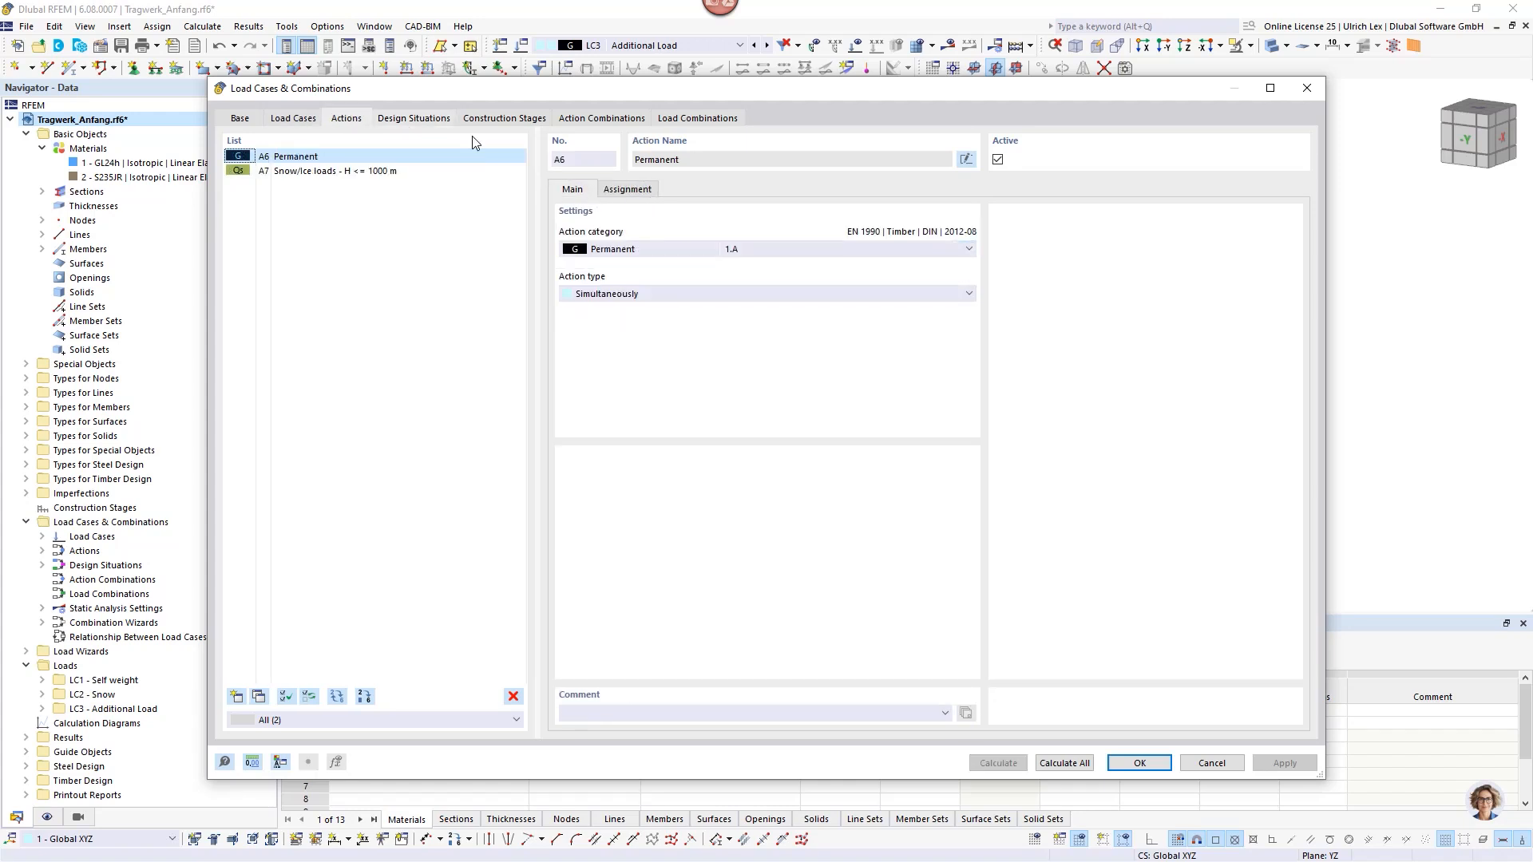
{"action": "left_click", "coordinate": [642, 192]}
{"action": "double_click", "coordinate": [916, 242]}
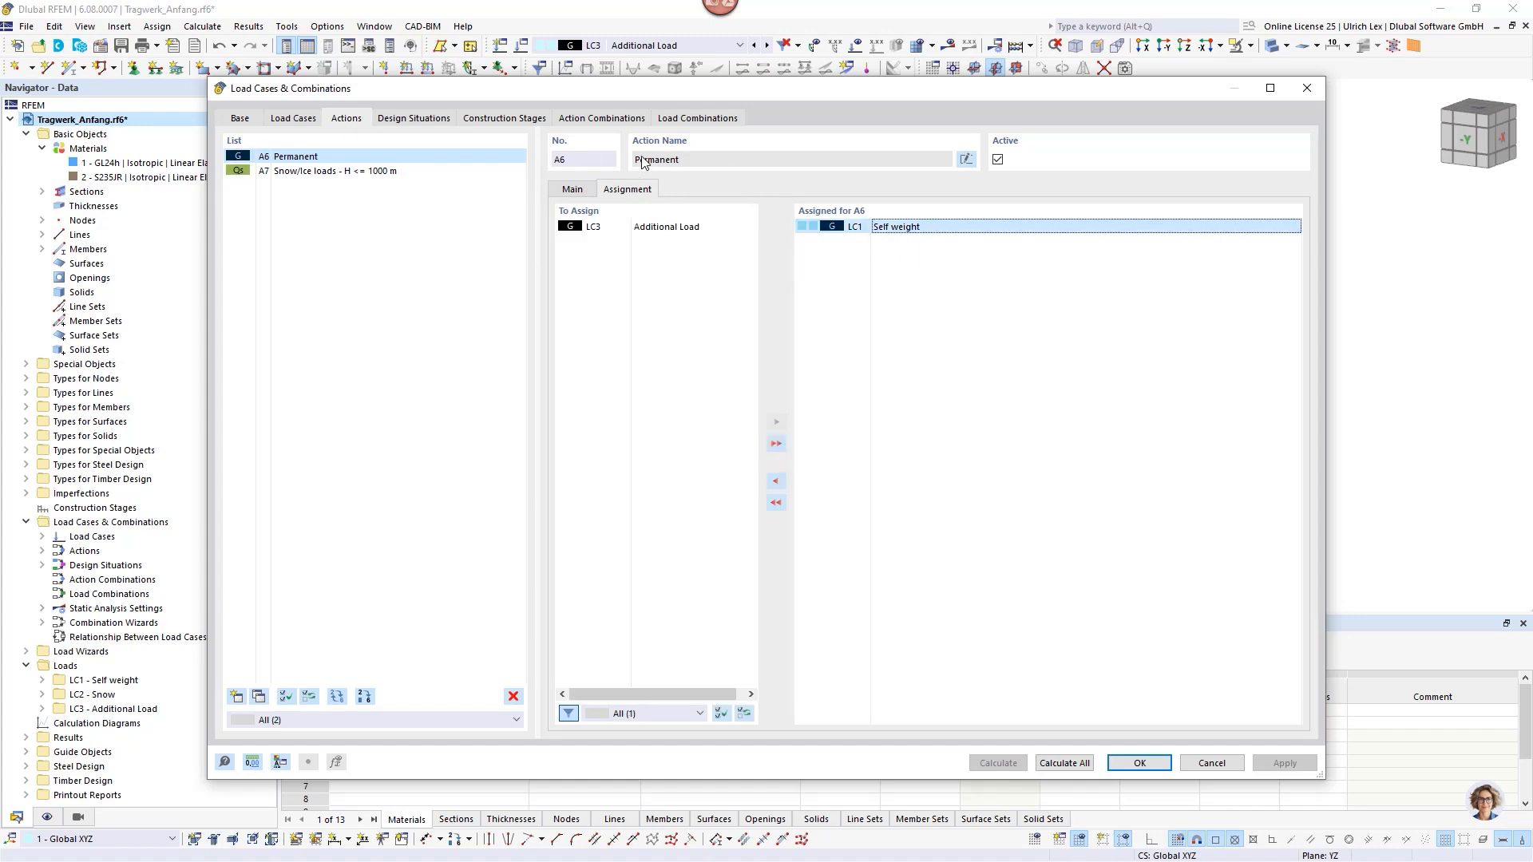
Generate the load combinations without LC3 and accept the load cases and combinations settings.
{"action": "left_click", "coordinate": [687, 120]}
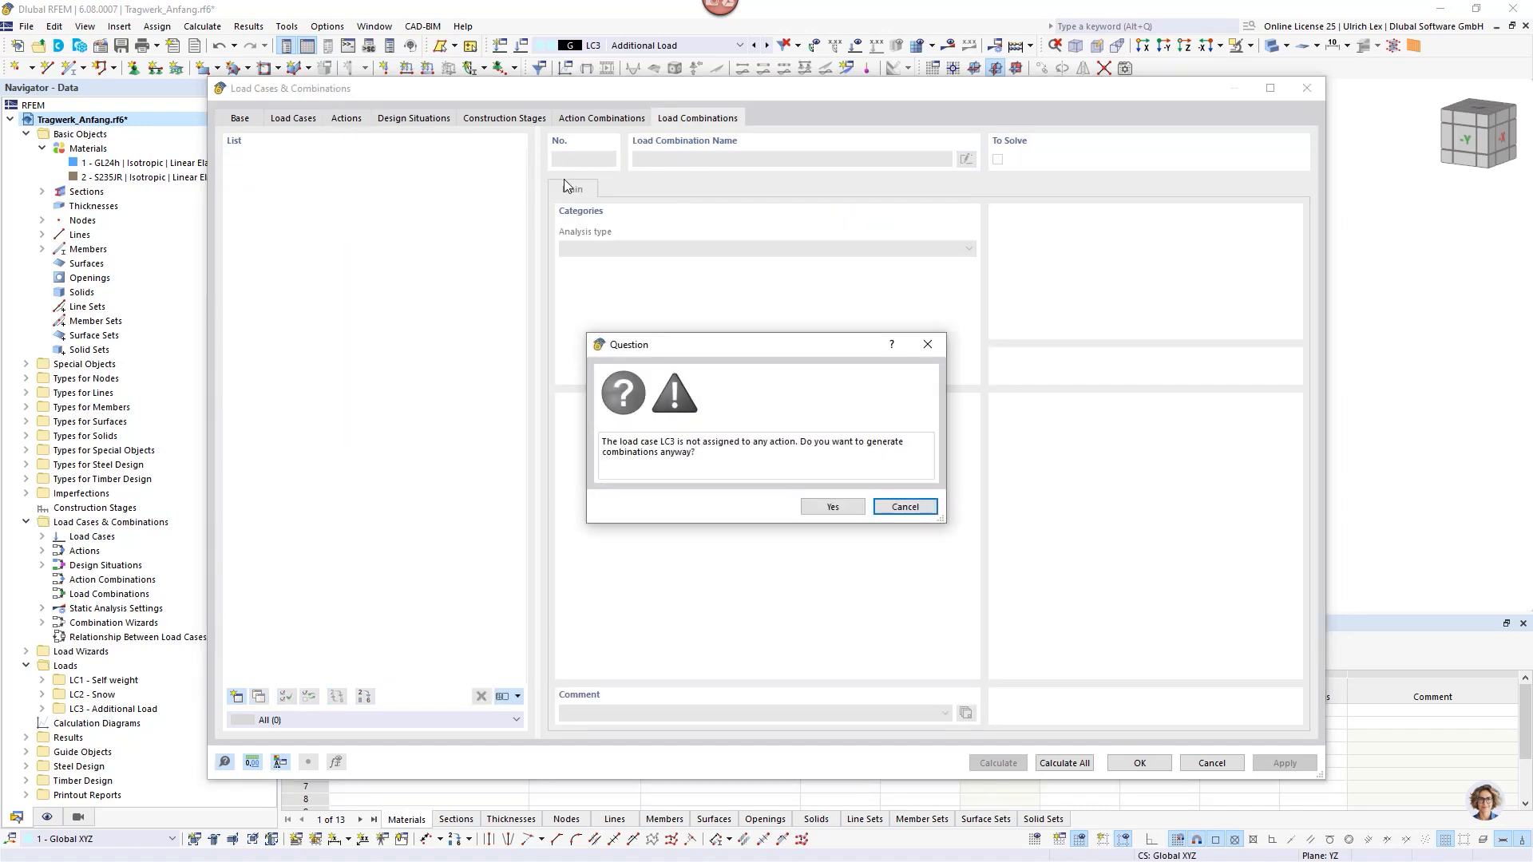
{"action": "left_click", "coordinate": [830, 507]}
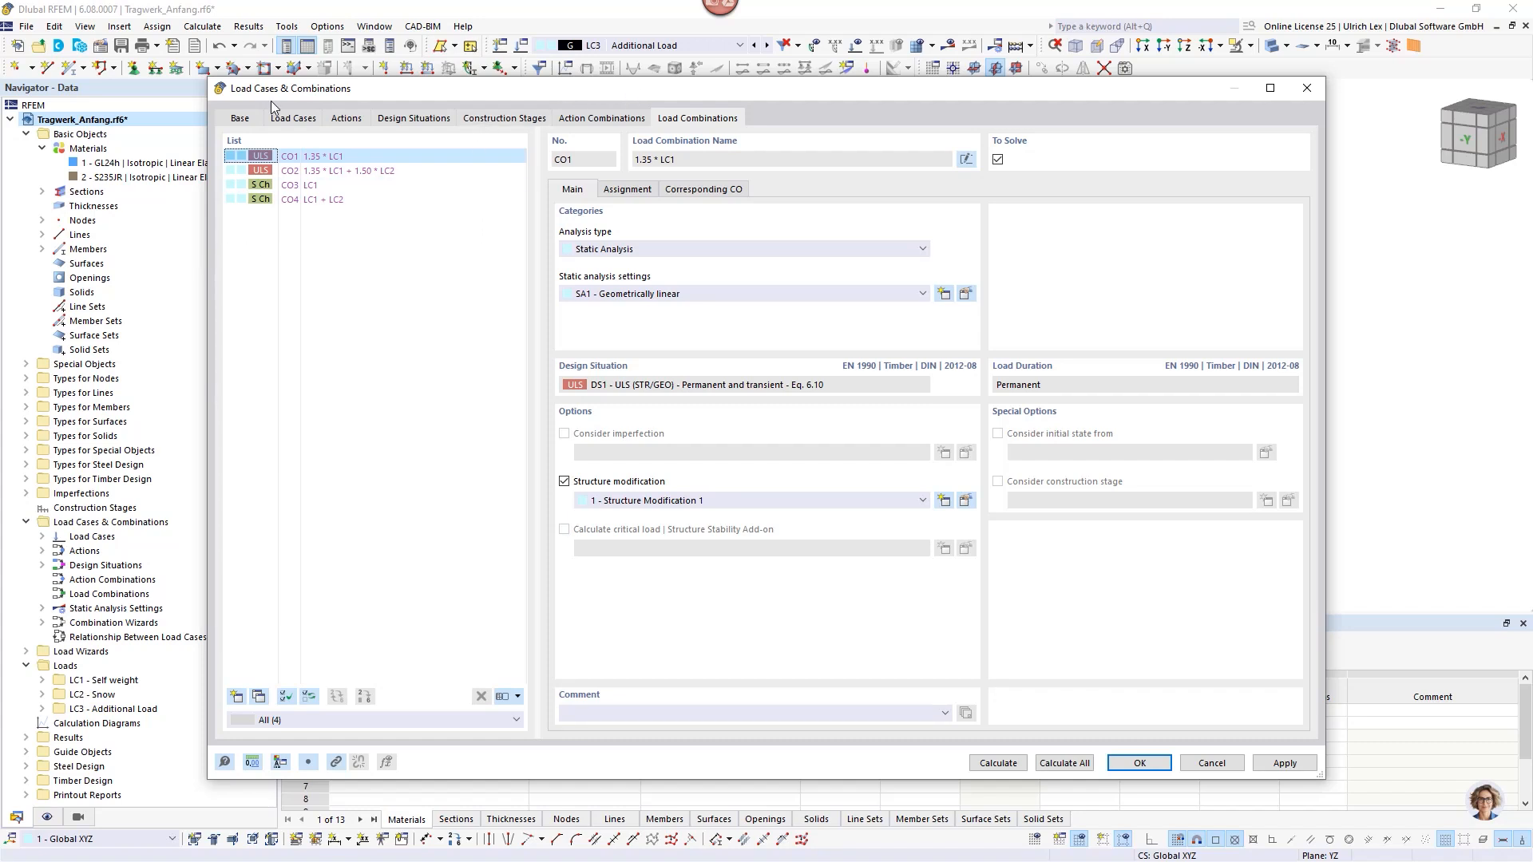
{"action": "left_click_drag", "start_coordinate": [272, 106], "coordinate": [253, 99]}
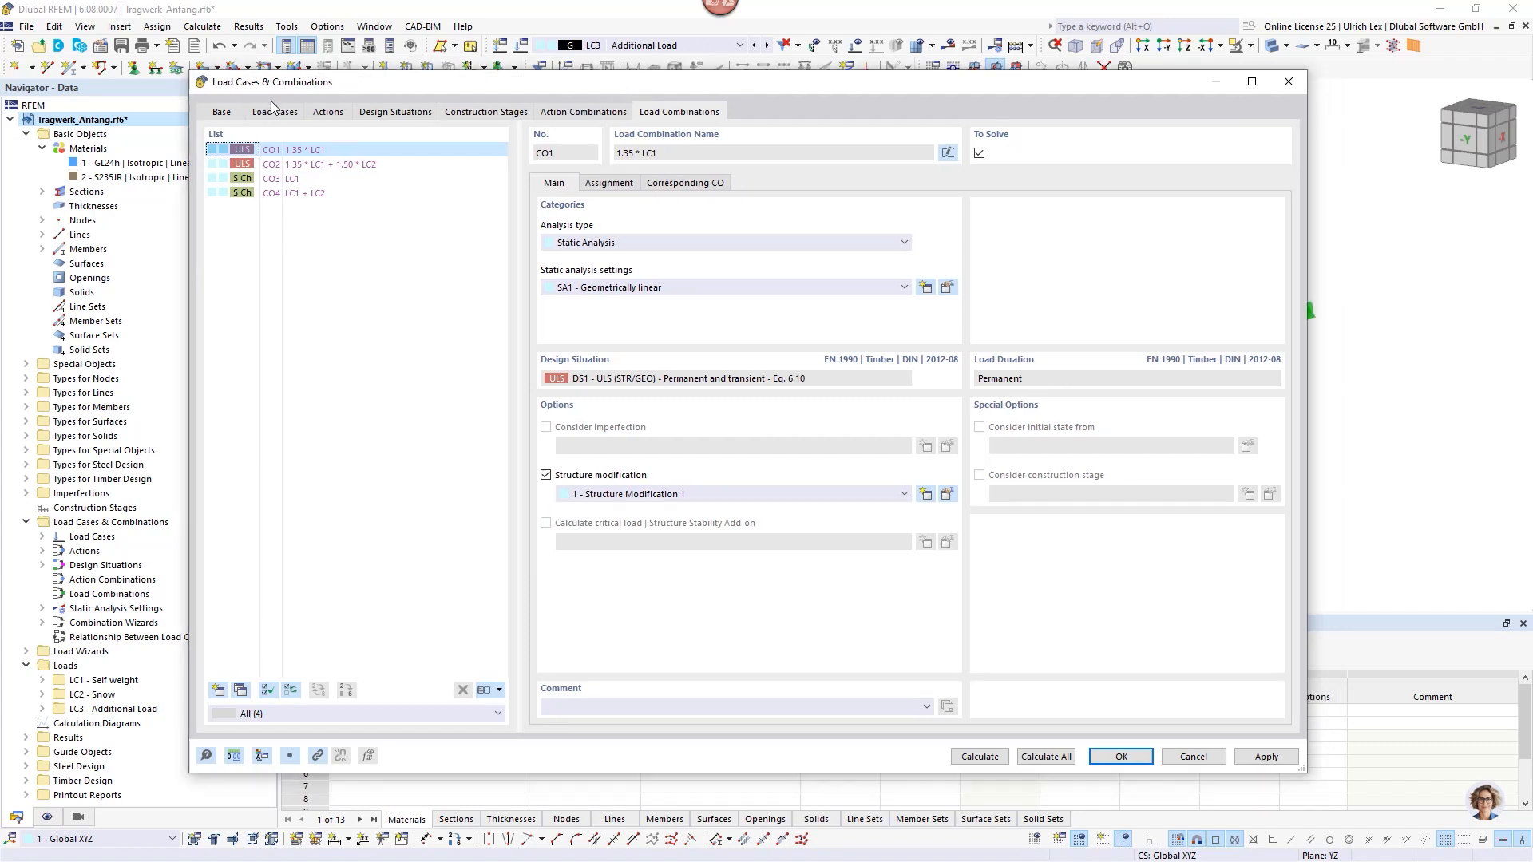
{"action": "left_click", "coordinate": [1117, 757]}
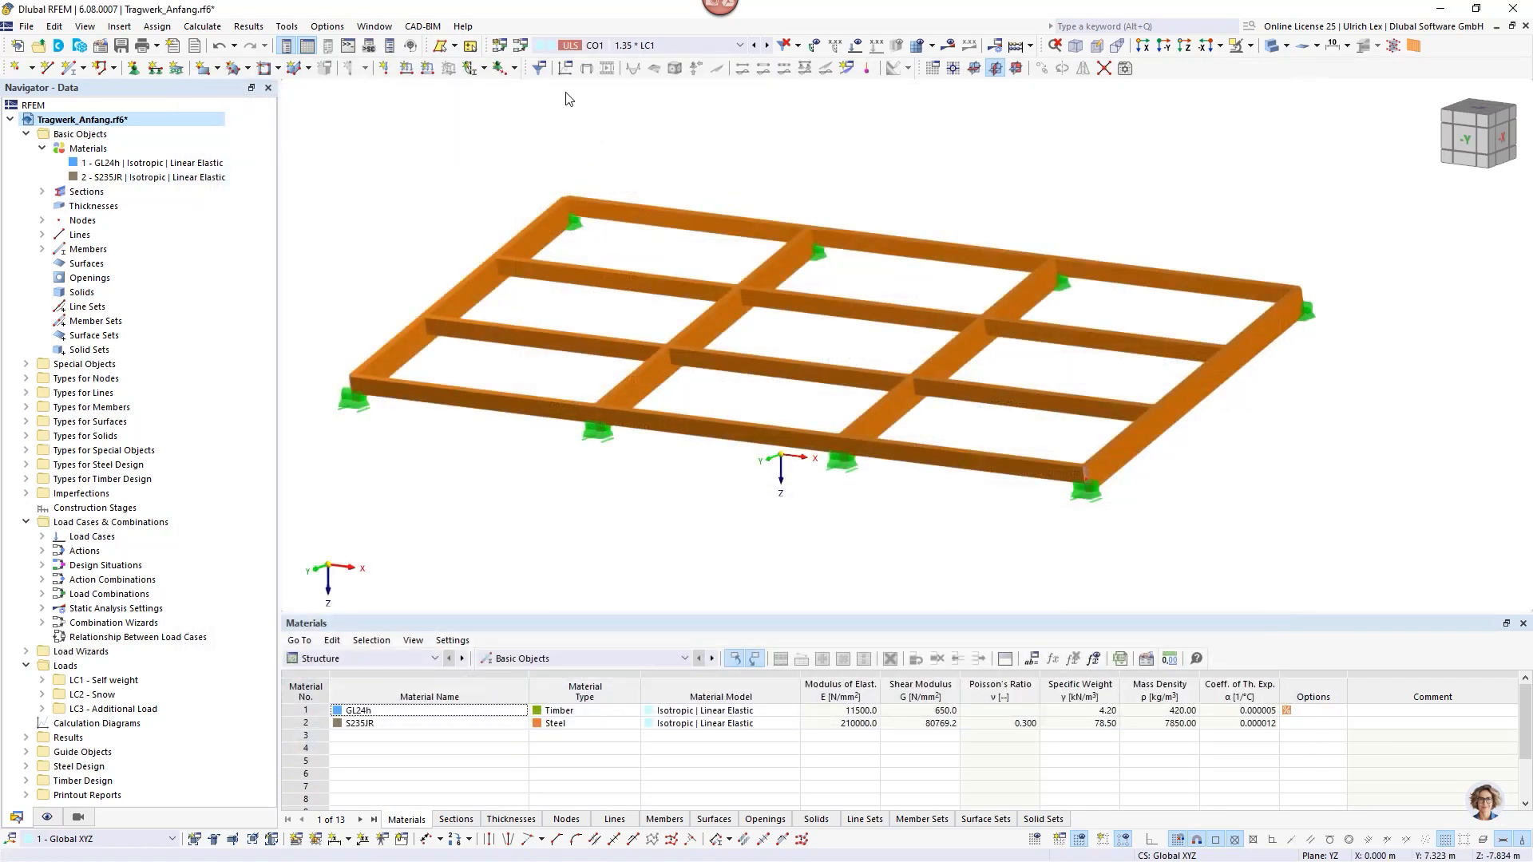
Show the loads of load case LC1 Self weight on the model and list the available load wizards.
{"action": "left_click", "coordinate": [642, 47]}
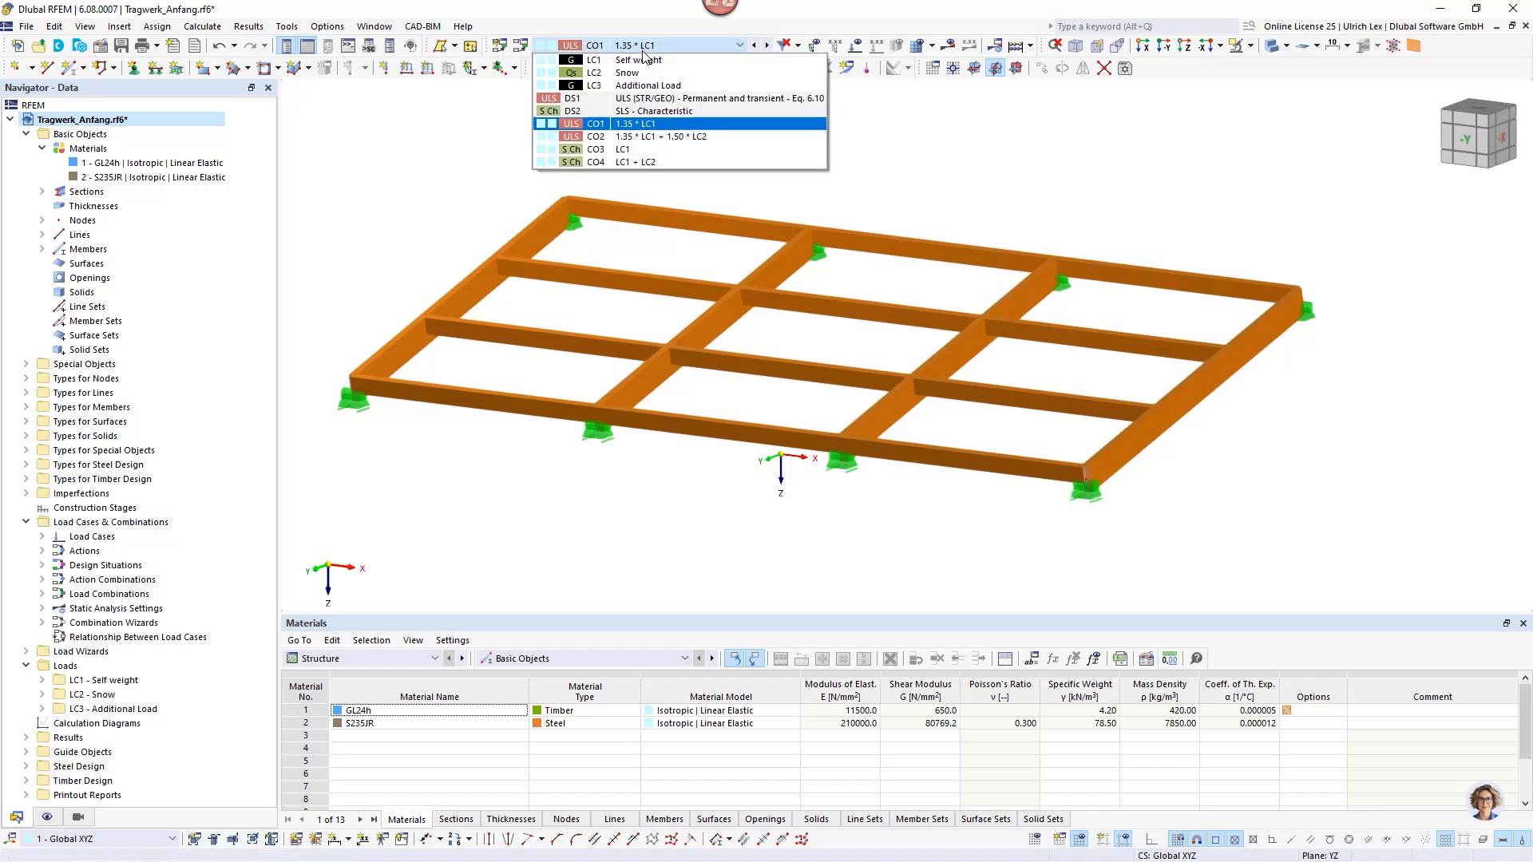
{"action": "left_click", "coordinate": [639, 60]}
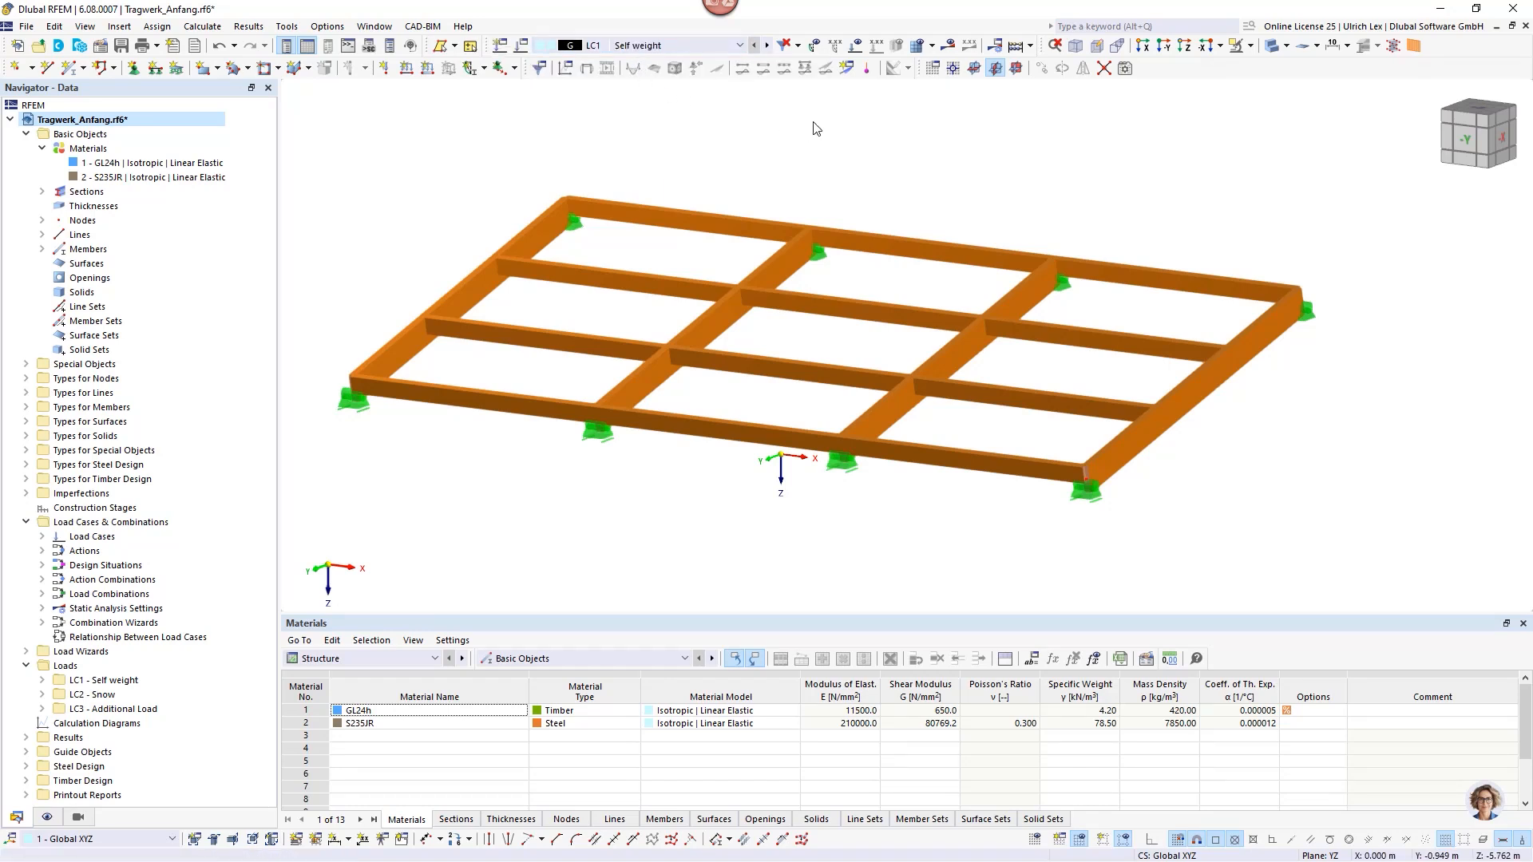
{"action": "left_click", "coordinate": [856, 47]}
{"action": "scroll", "coordinate": [910, 136], "scroll_direction": "down", "scroll_amount": 1}
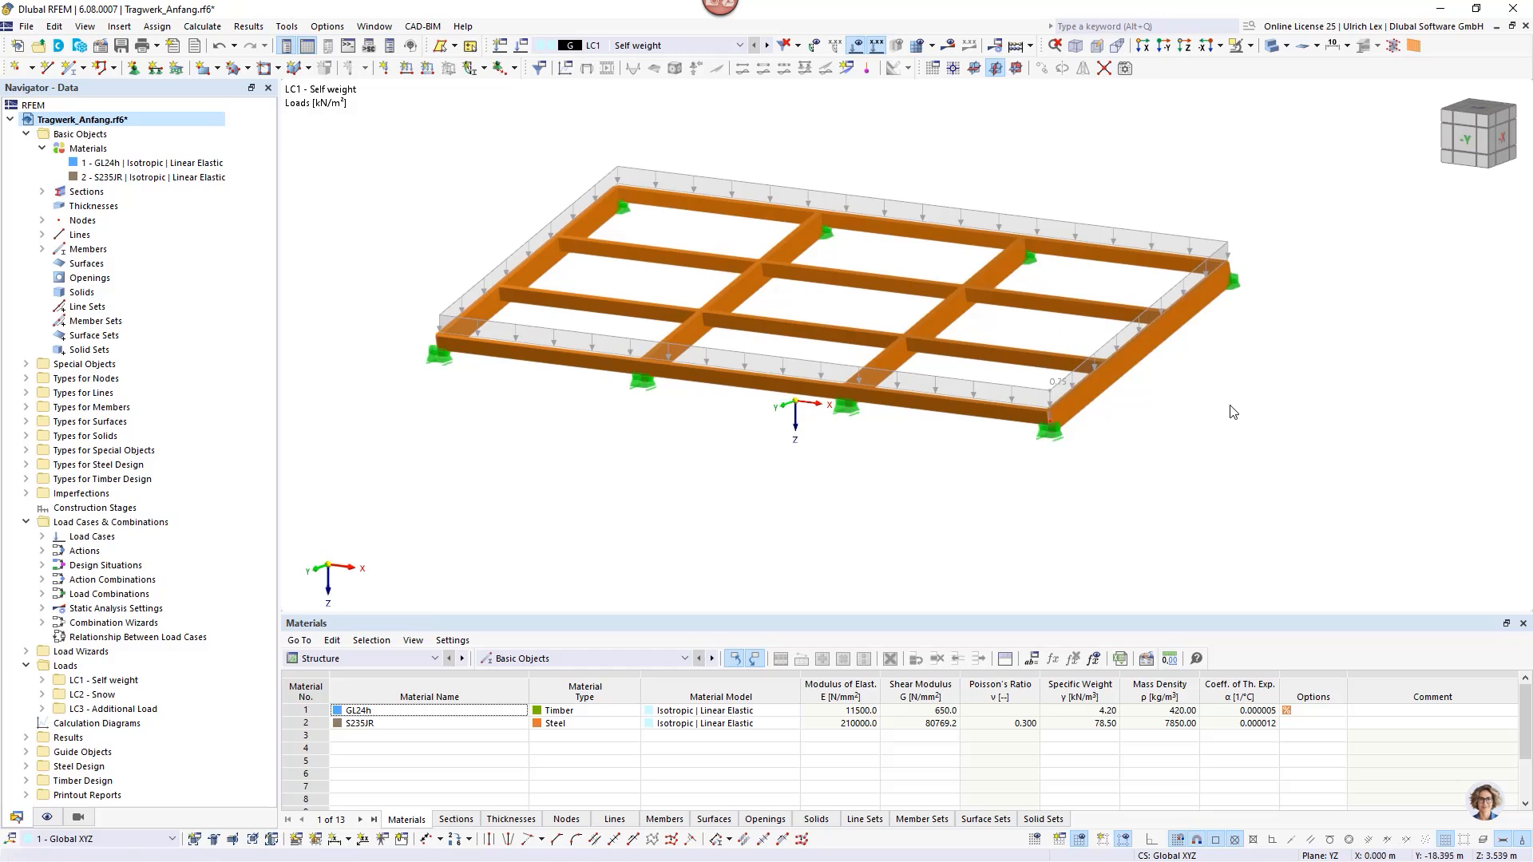
{"action": "middle_click_drag", "start_coordinate": [1221, 414], "coordinate": [1191, 406], "text": "ctrl"}
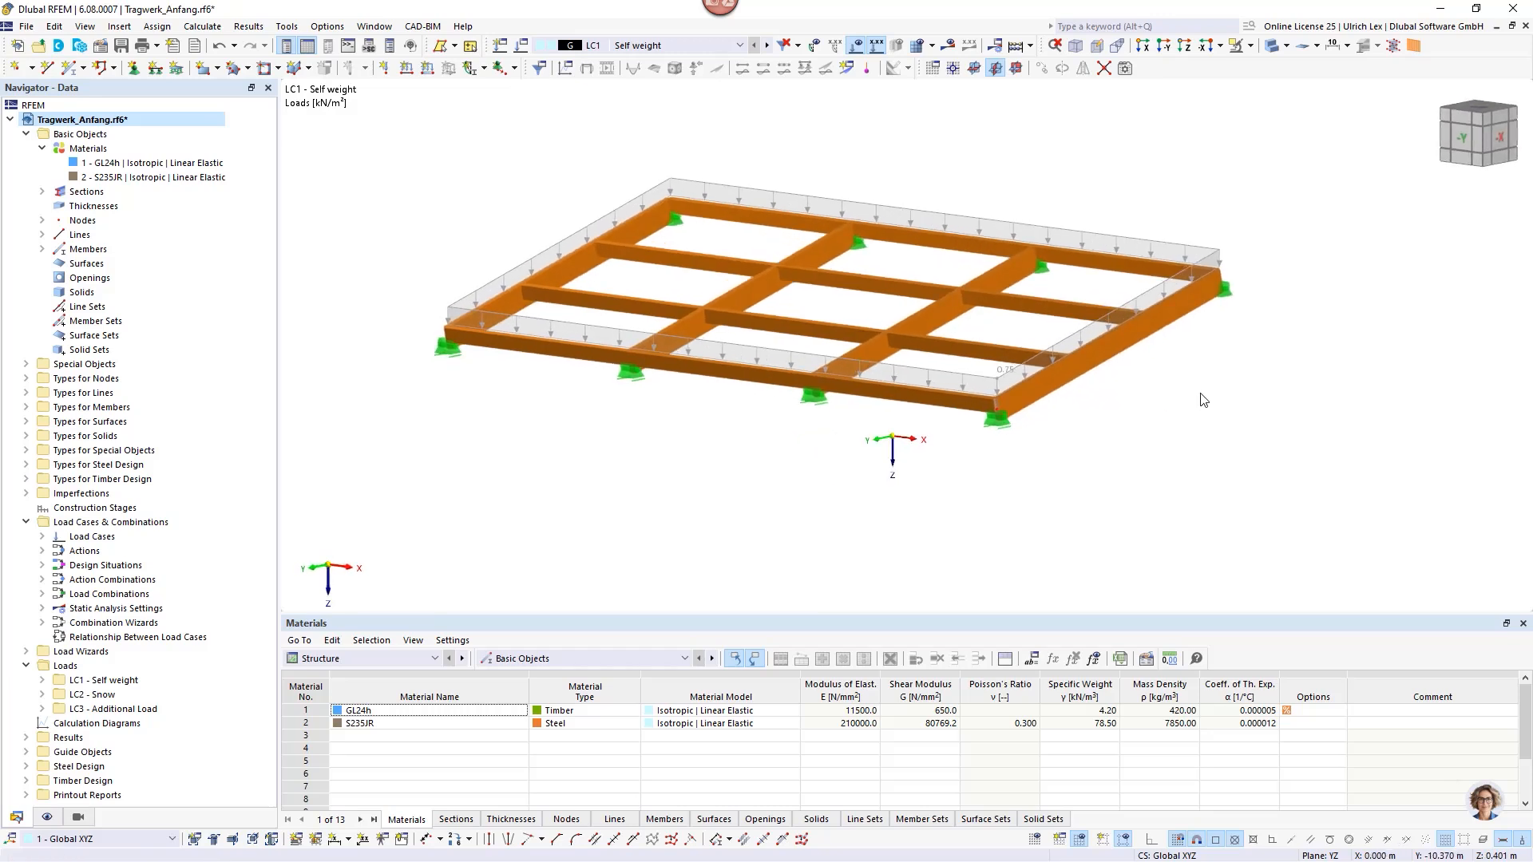
{"action": "scroll", "coordinate": [1258, 242], "scroll_direction": "up", "scroll_amount": 1}
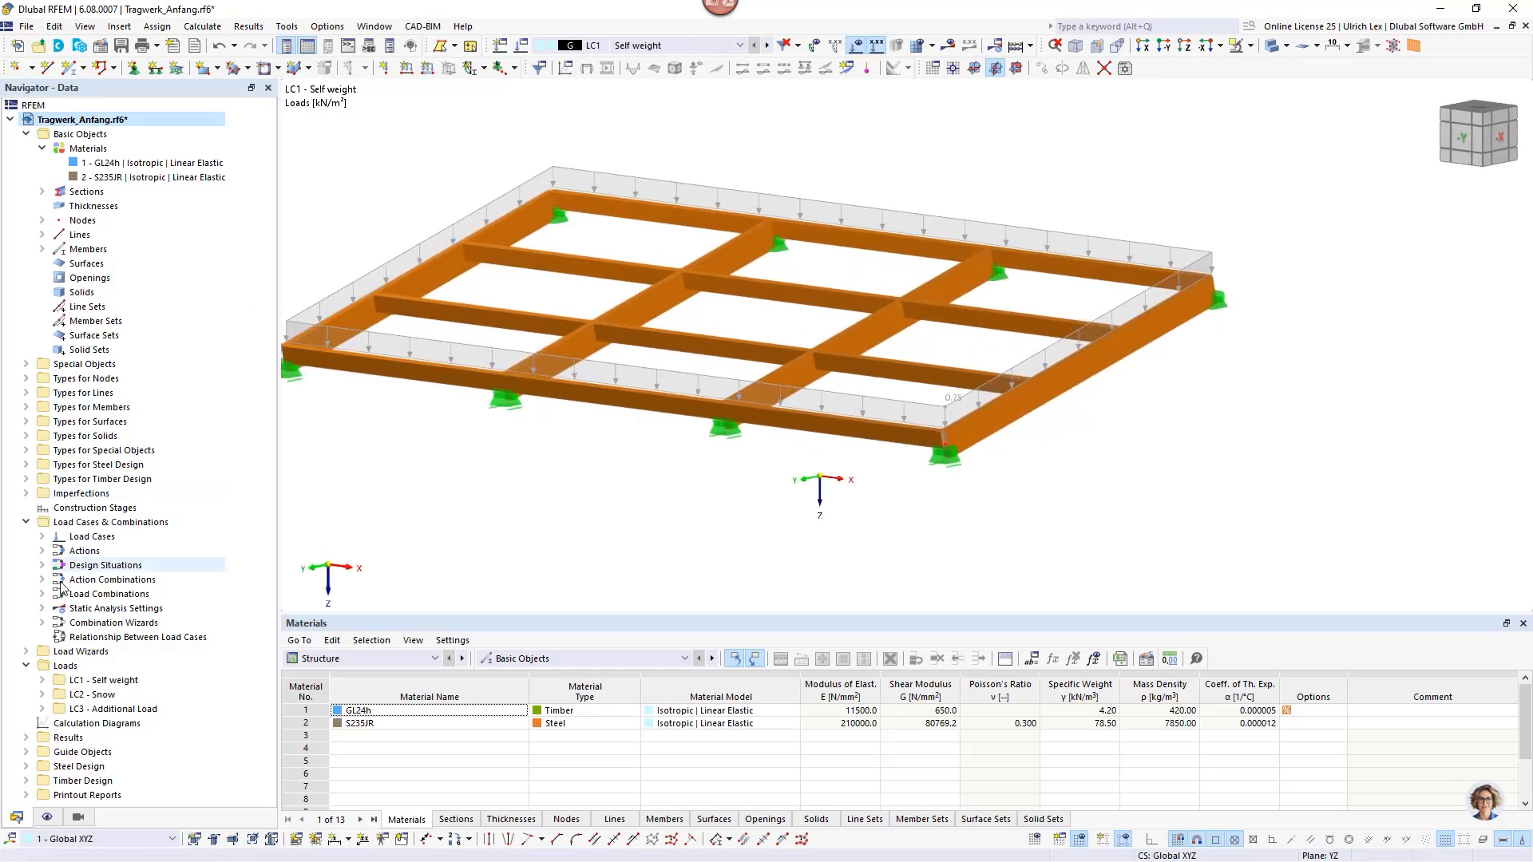
{"action": "left_click", "coordinate": [26, 652]}
Examine the member loads generated from the self-weight area load by turning their separate display on and off again.
{"action": "scroll", "coordinate": [1326, 494], "scroll_direction": "down", "scroll_amount": 2}
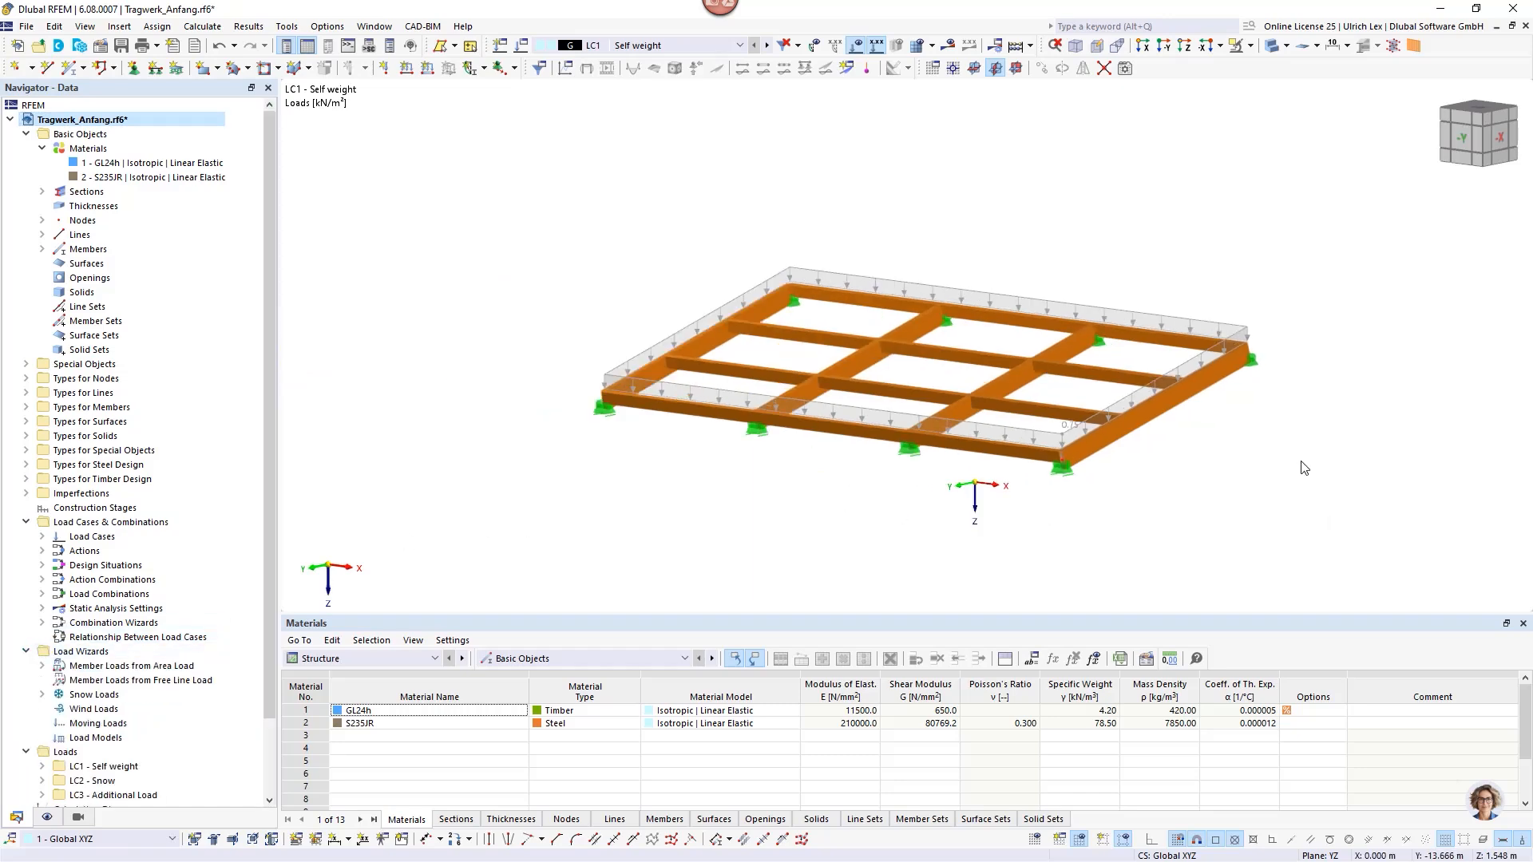
{"action": "scroll", "coordinate": [1254, 381], "scroll_direction": "up", "scroll_amount": 2}
{"action": "right_click", "coordinate": [1237, 317]}
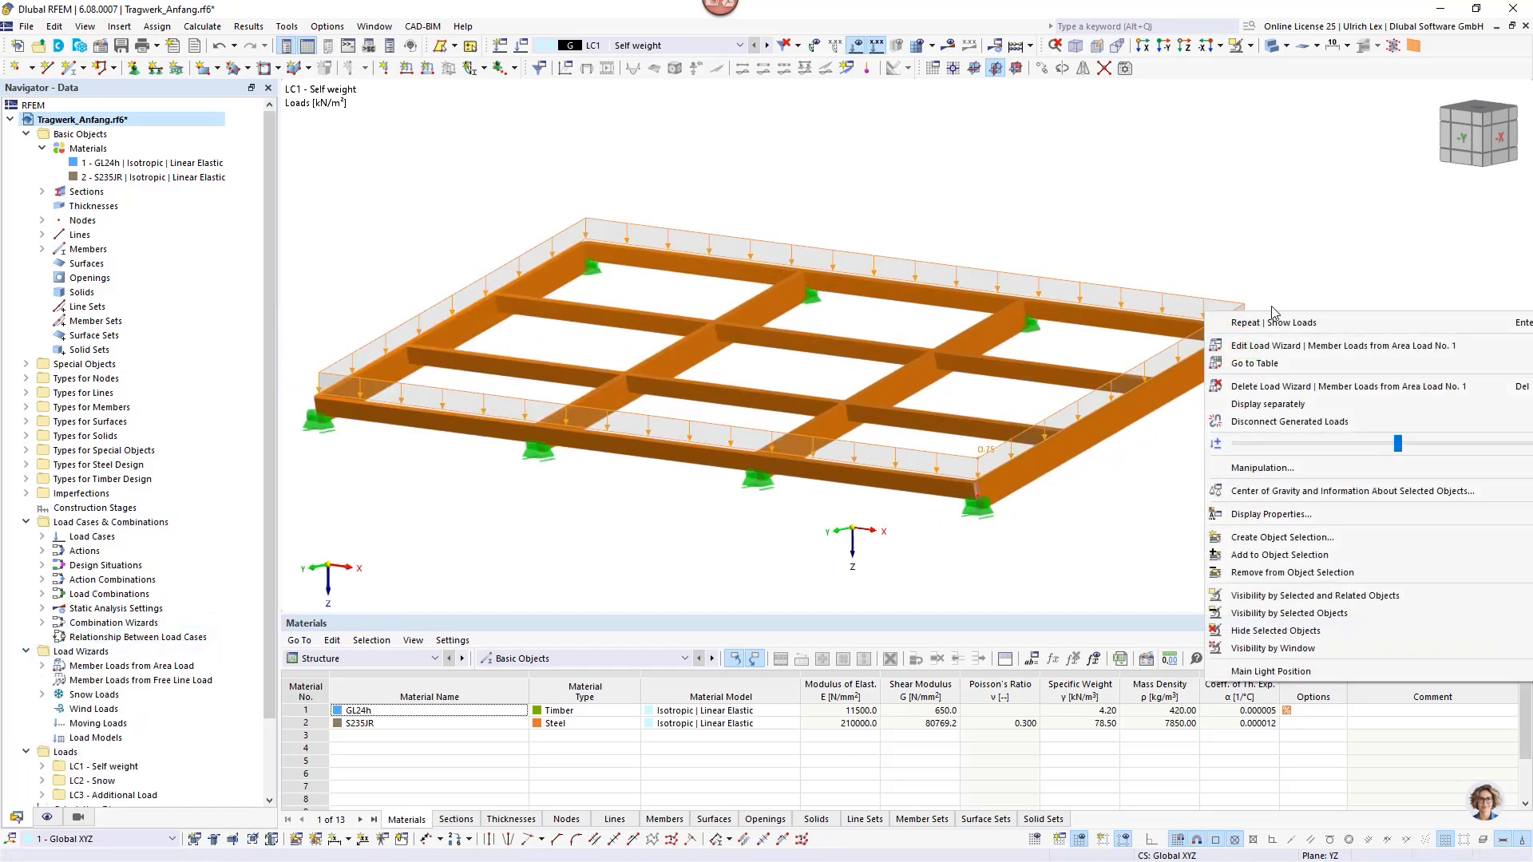
{"action": "left_click", "coordinate": [1317, 403]}
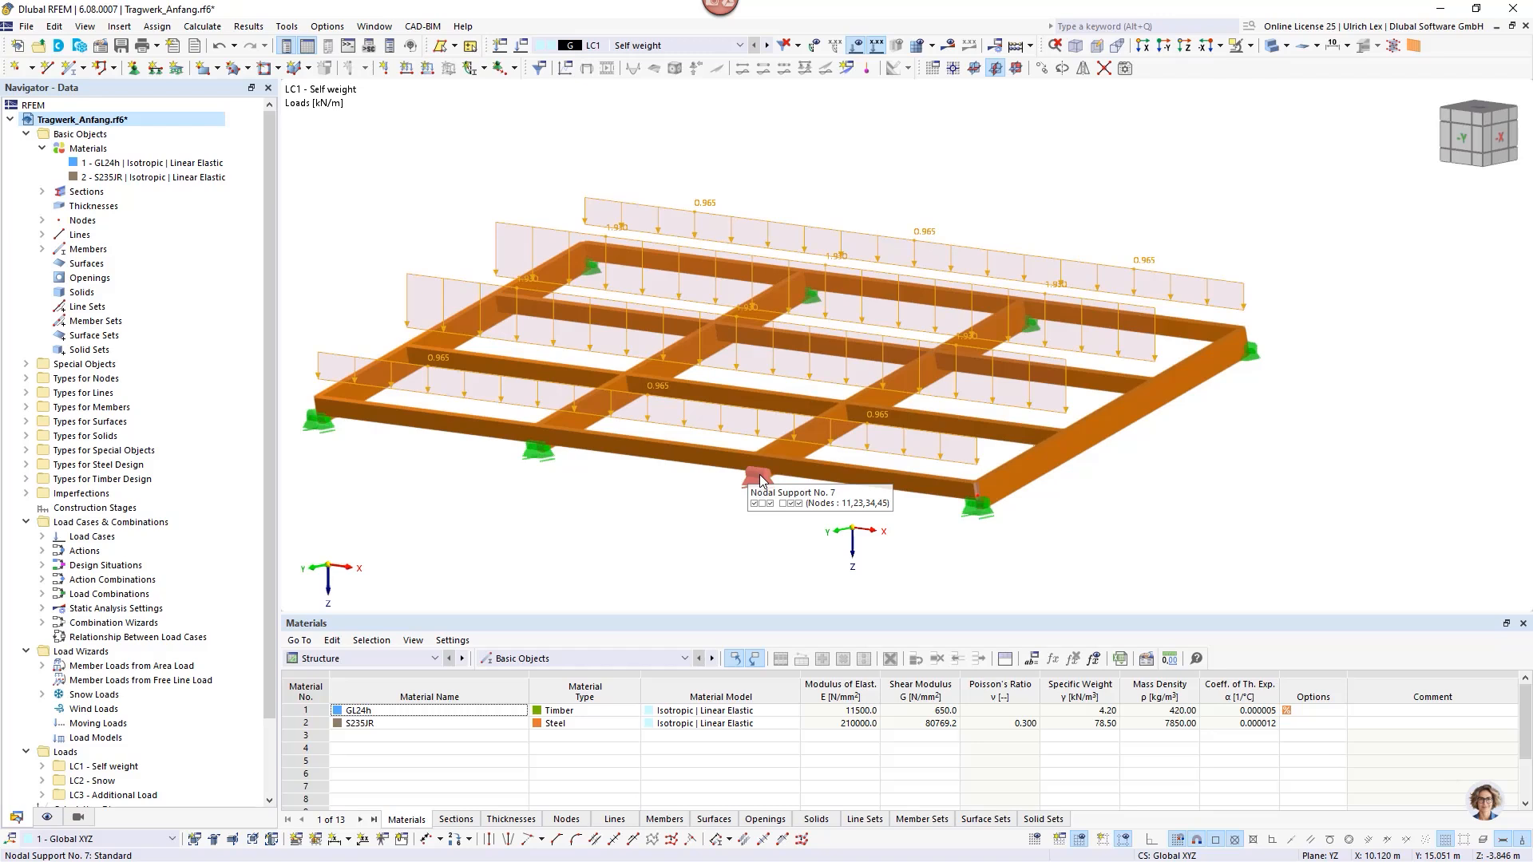
{"action": "scroll", "coordinate": [724, 525], "scroll_direction": "down", "scroll_amount": 1}
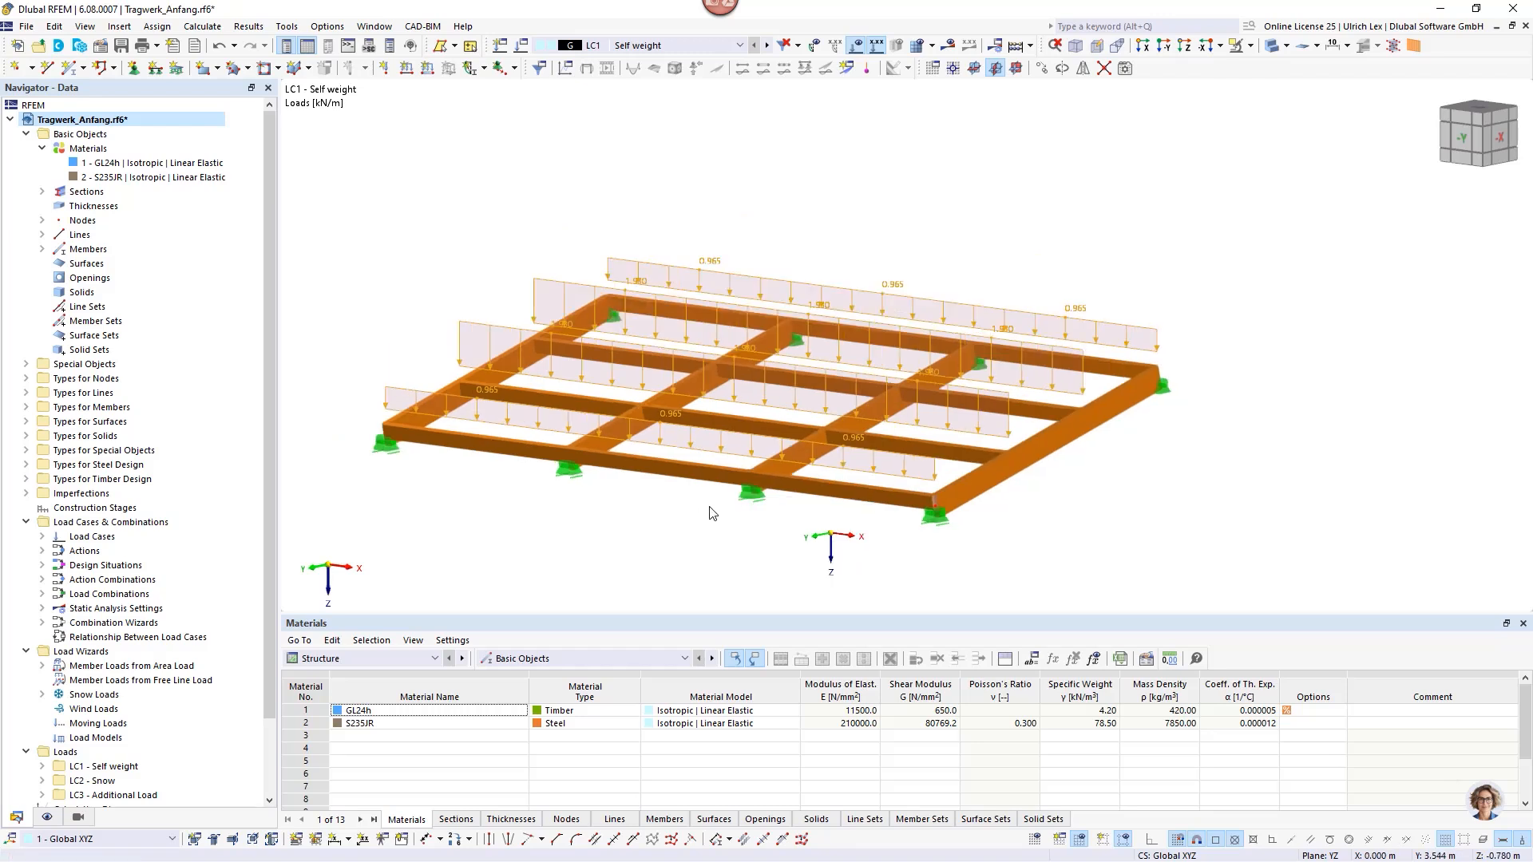
{"action": "right_click", "coordinate": [911, 299]}
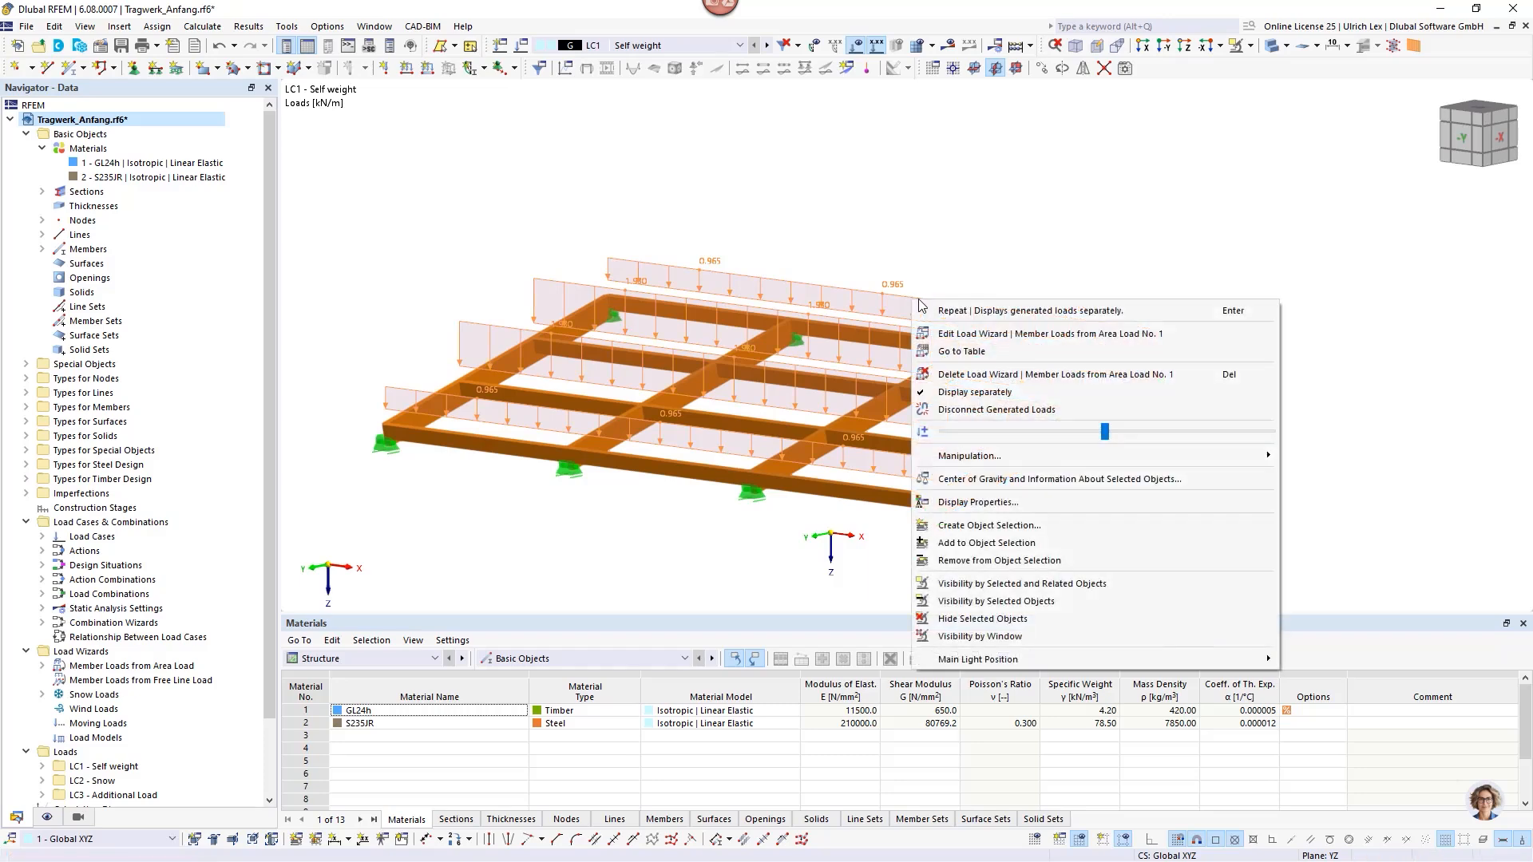
{"action": "left_click", "coordinate": [960, 393]}
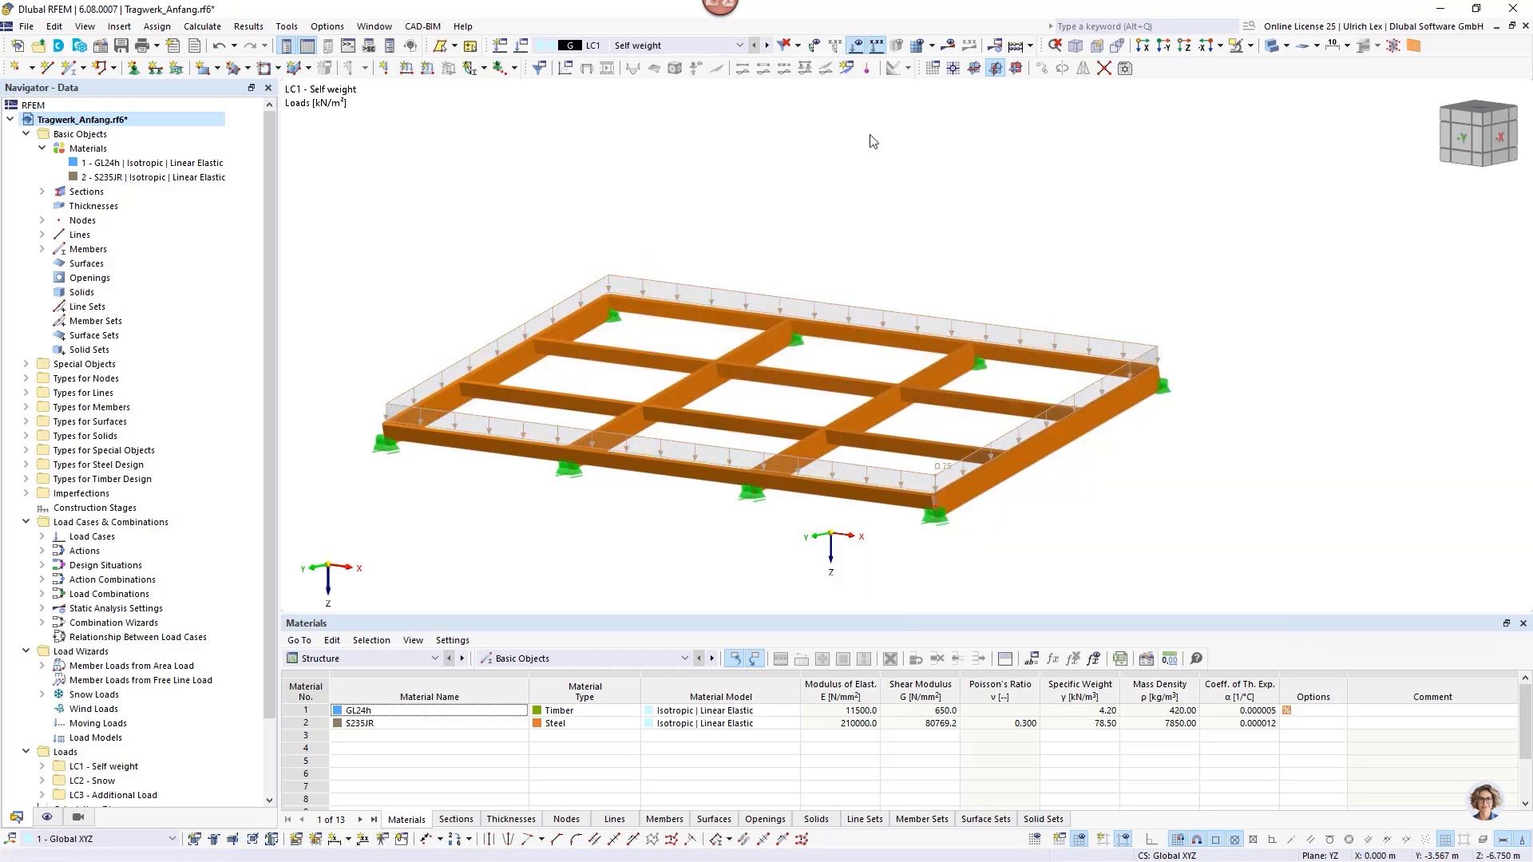
Switch to load case LC2 Snow and examine its generated member loads by toggling their separate display on and off.
{"action": "left_click", "coordinate": [768, 46]}
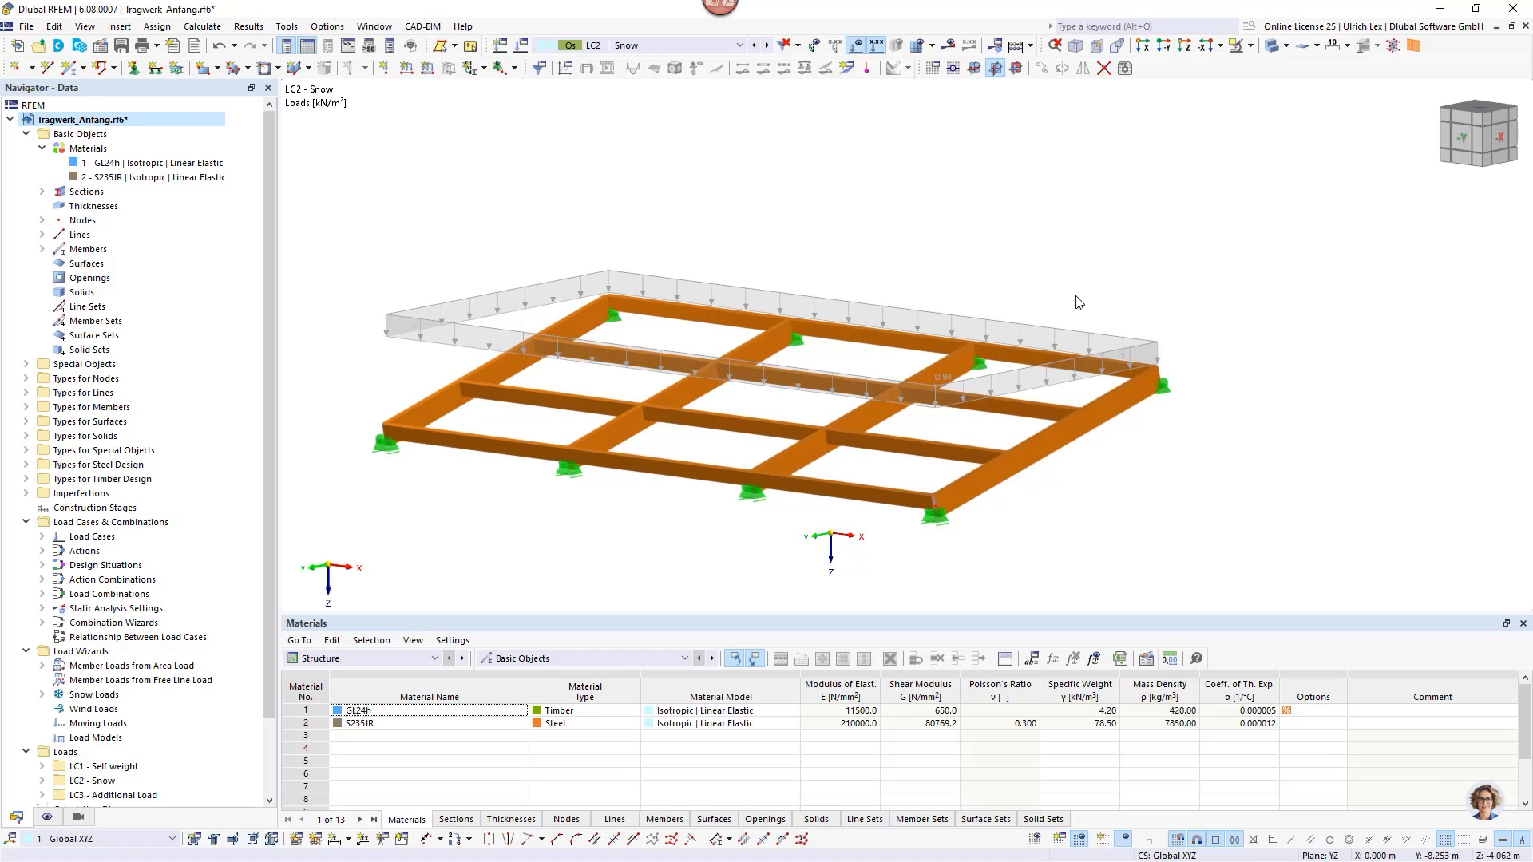
{"action": "right_click", "coordinate": [1140, 339]}
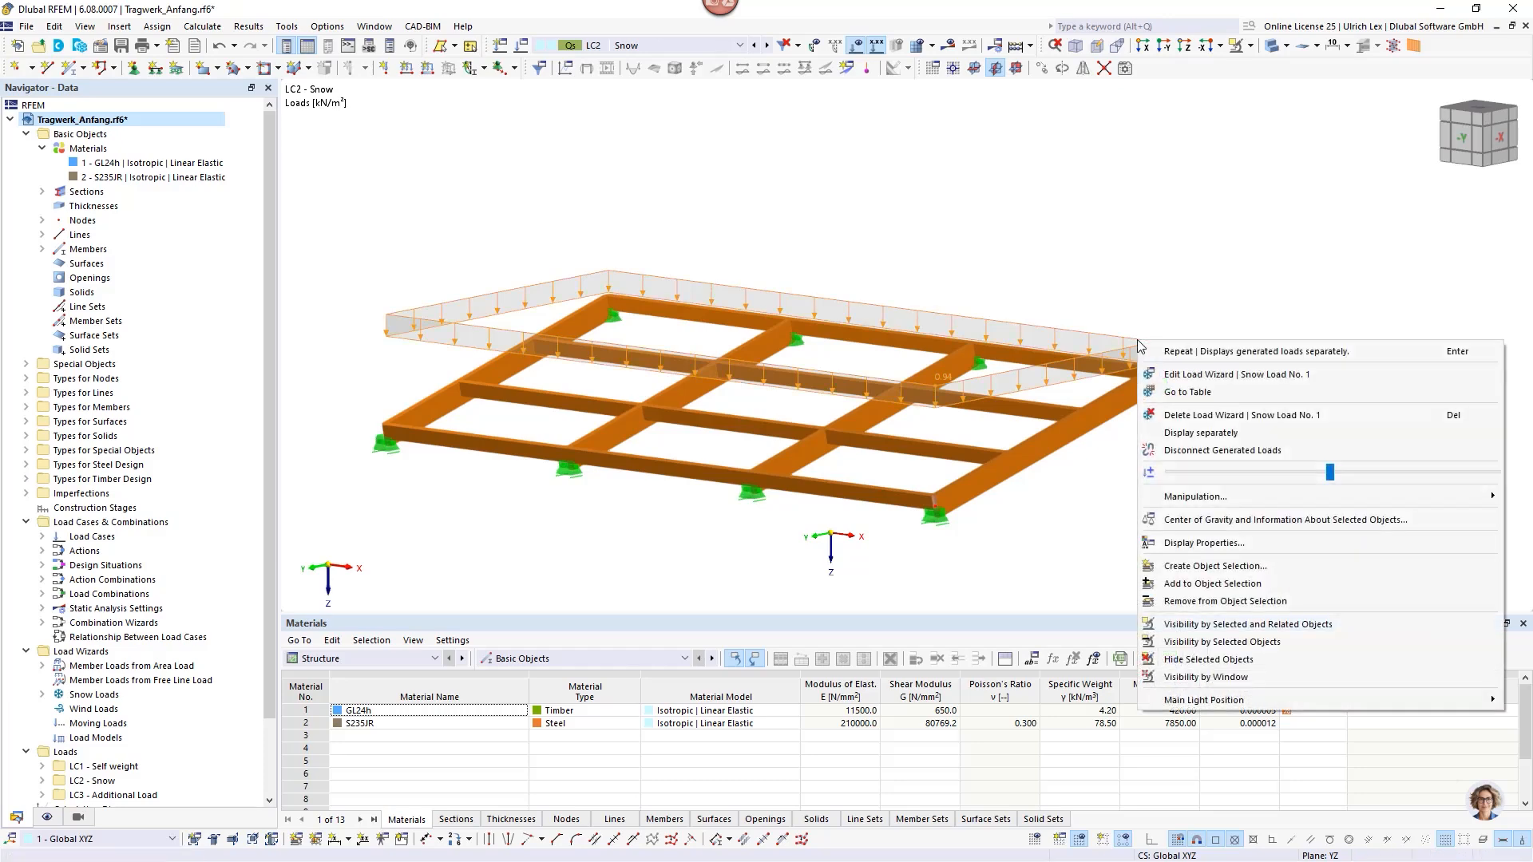
{"action": "left_click", "coordinate": [1240, 433]}
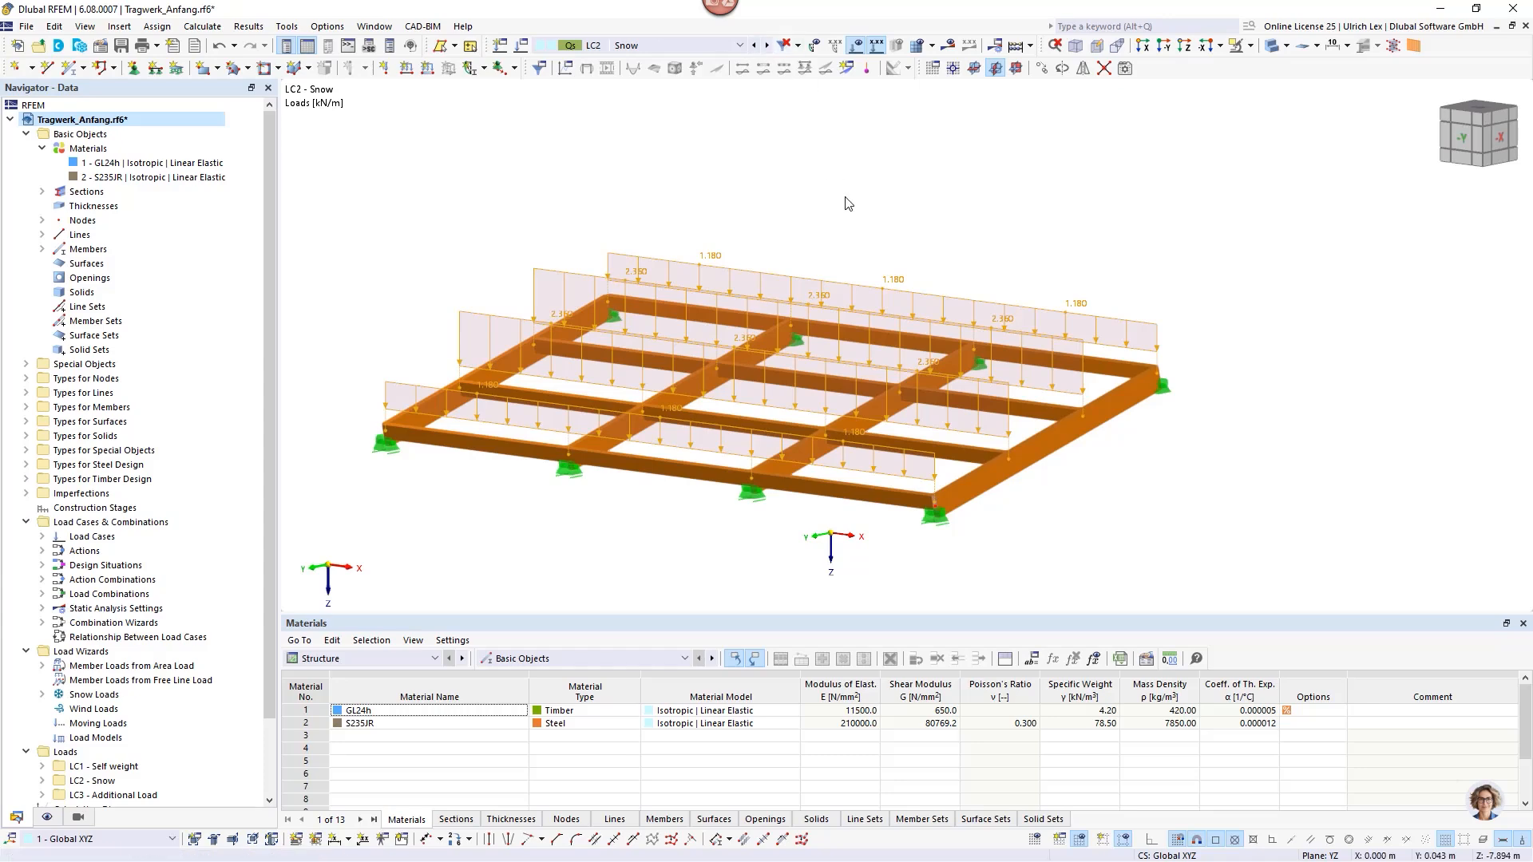
{"action": "right_click", "coordinate": [851, 290]}
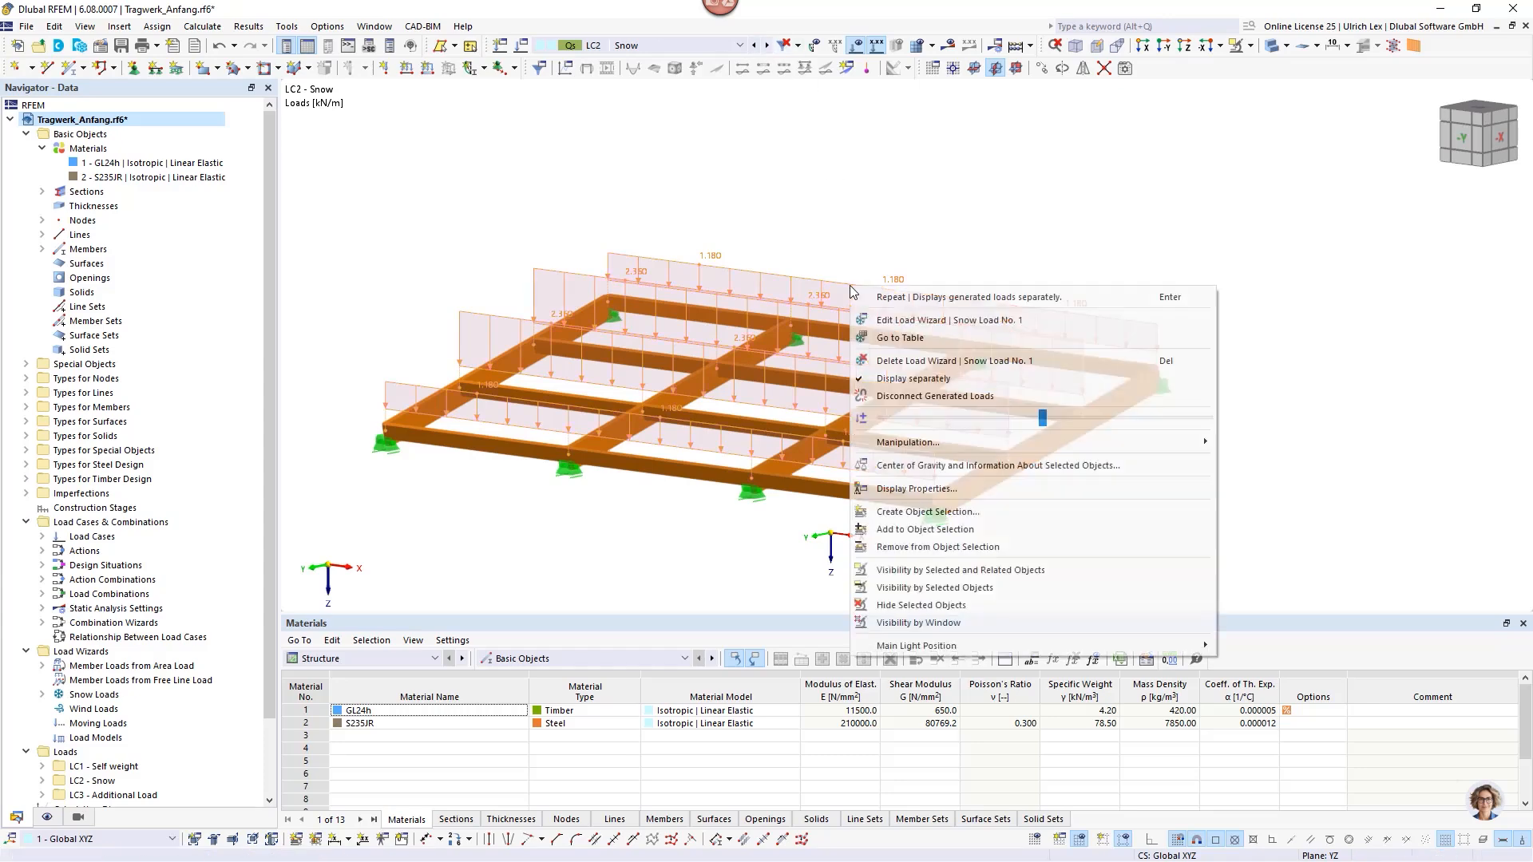
{"action": "left_click", "coordinate": [958, 380]}
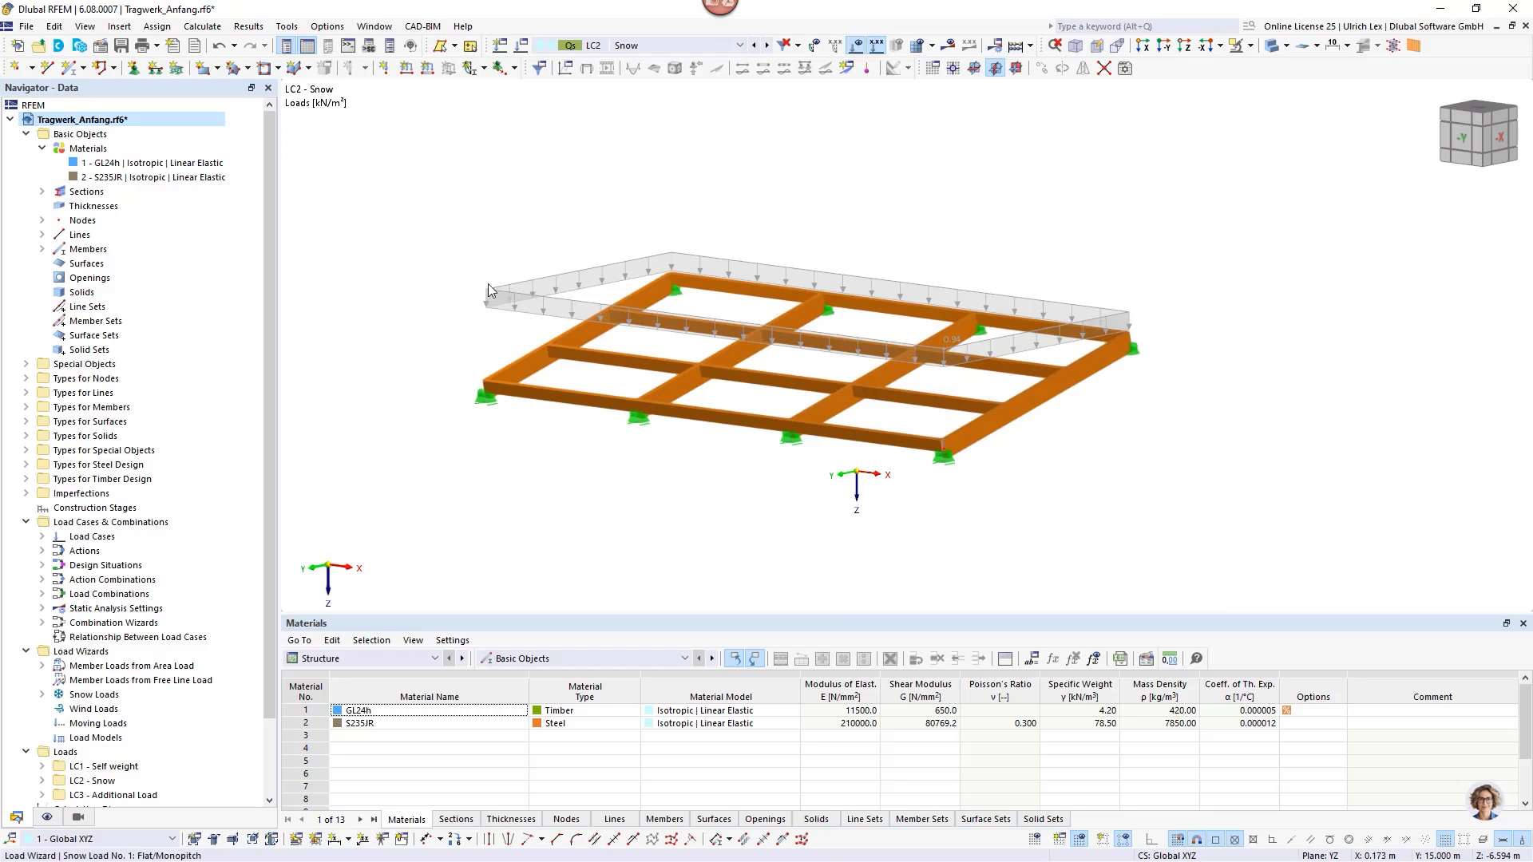
Open the outer inclined beam, member 6, for editing, review its main properties and accept the dialog without changes.
{"action": "double_click", "coordinate": [515, 361]}
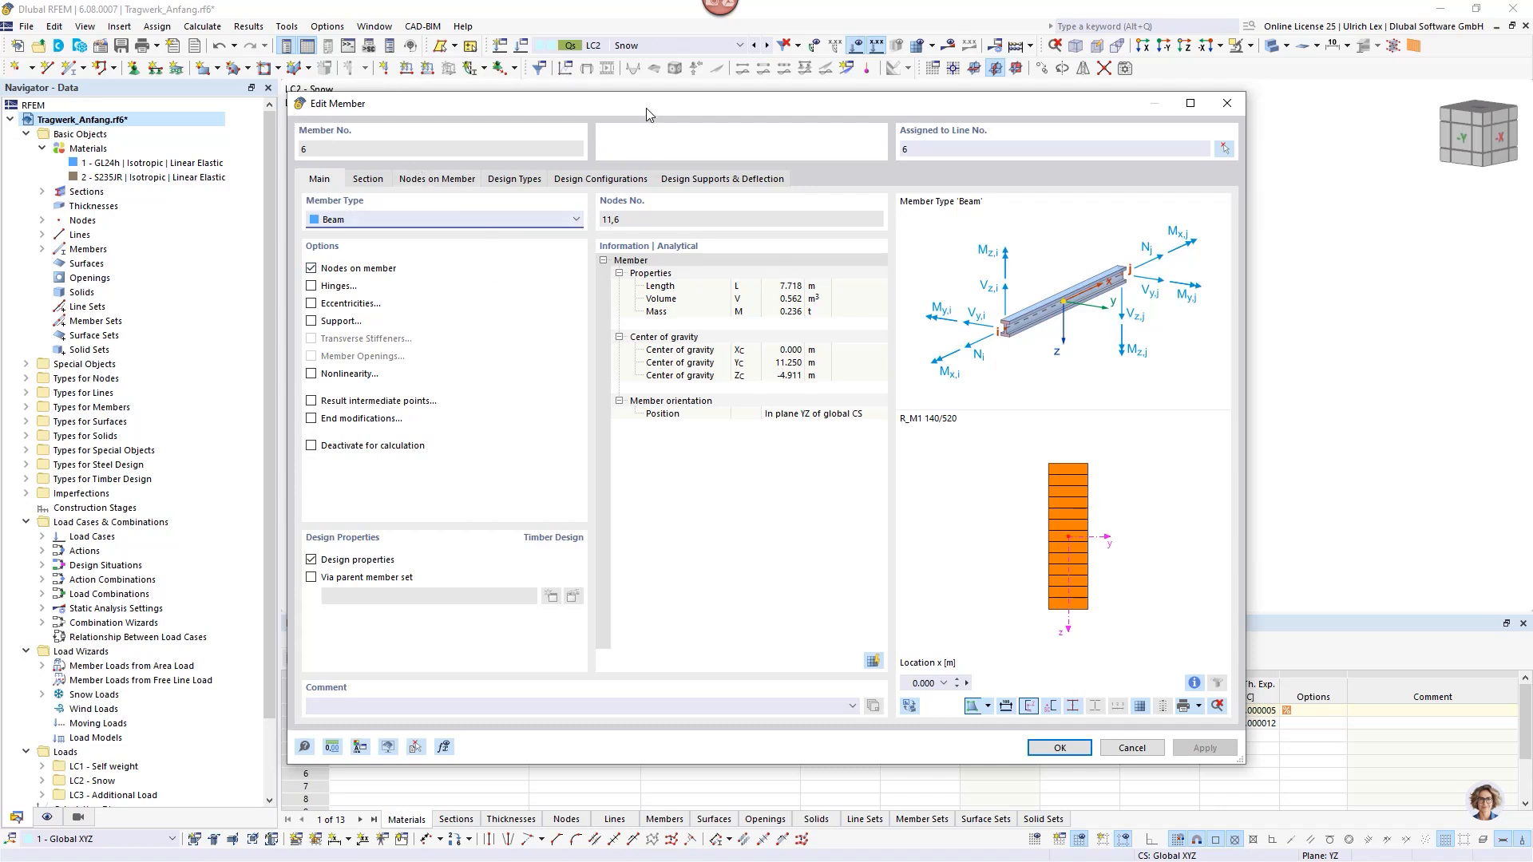
{"action": "left_click_drag", "start_coordinate": [647, 107], "coordinate": [614, 91]}
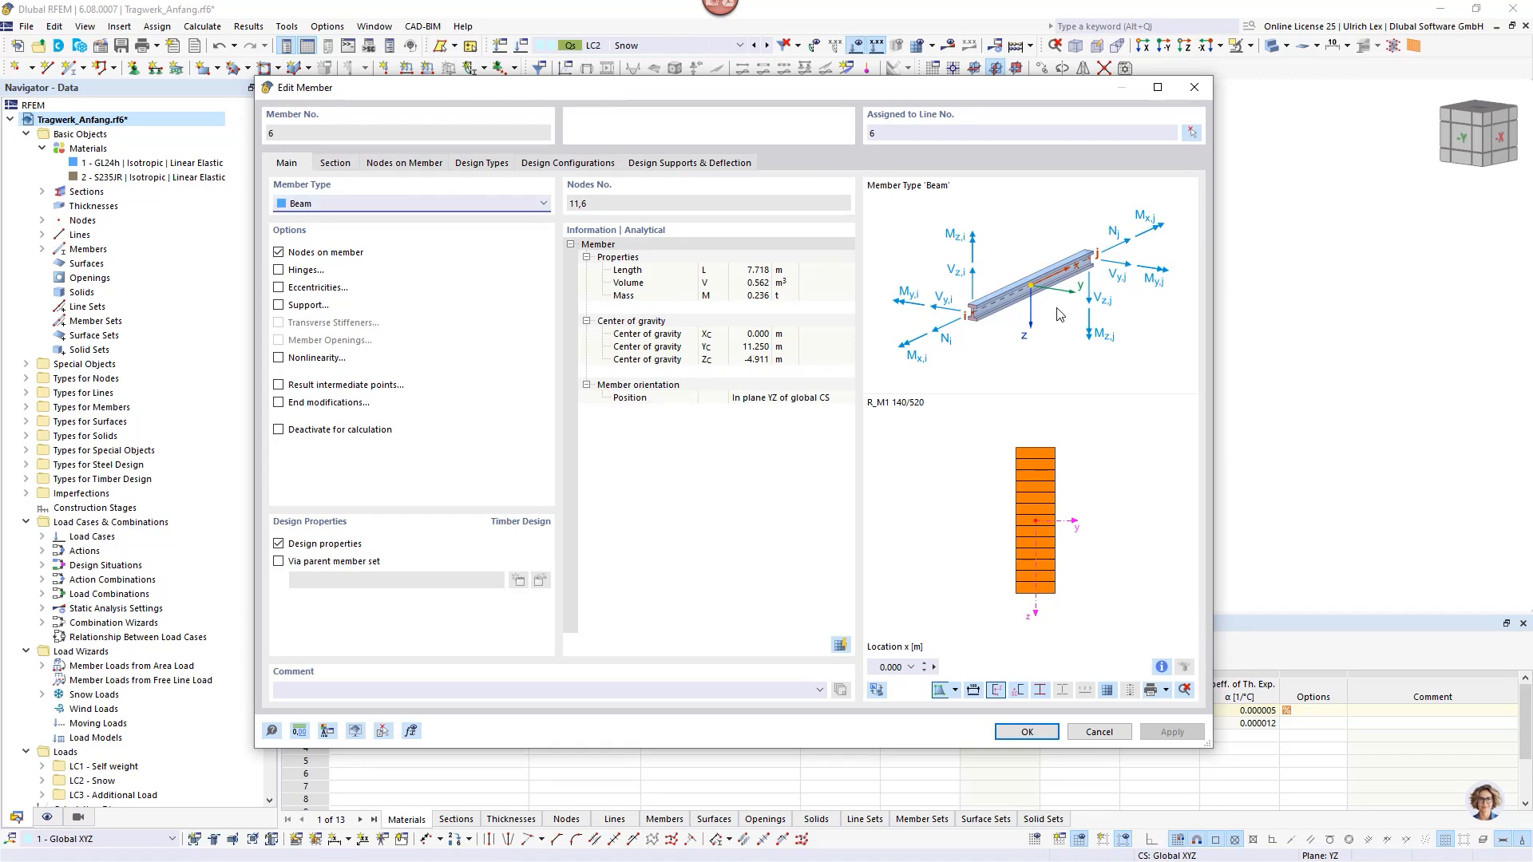
{"action": "left_click_drag", "start_coordinate": [952, 88], "coordinate": [1076, 109]}
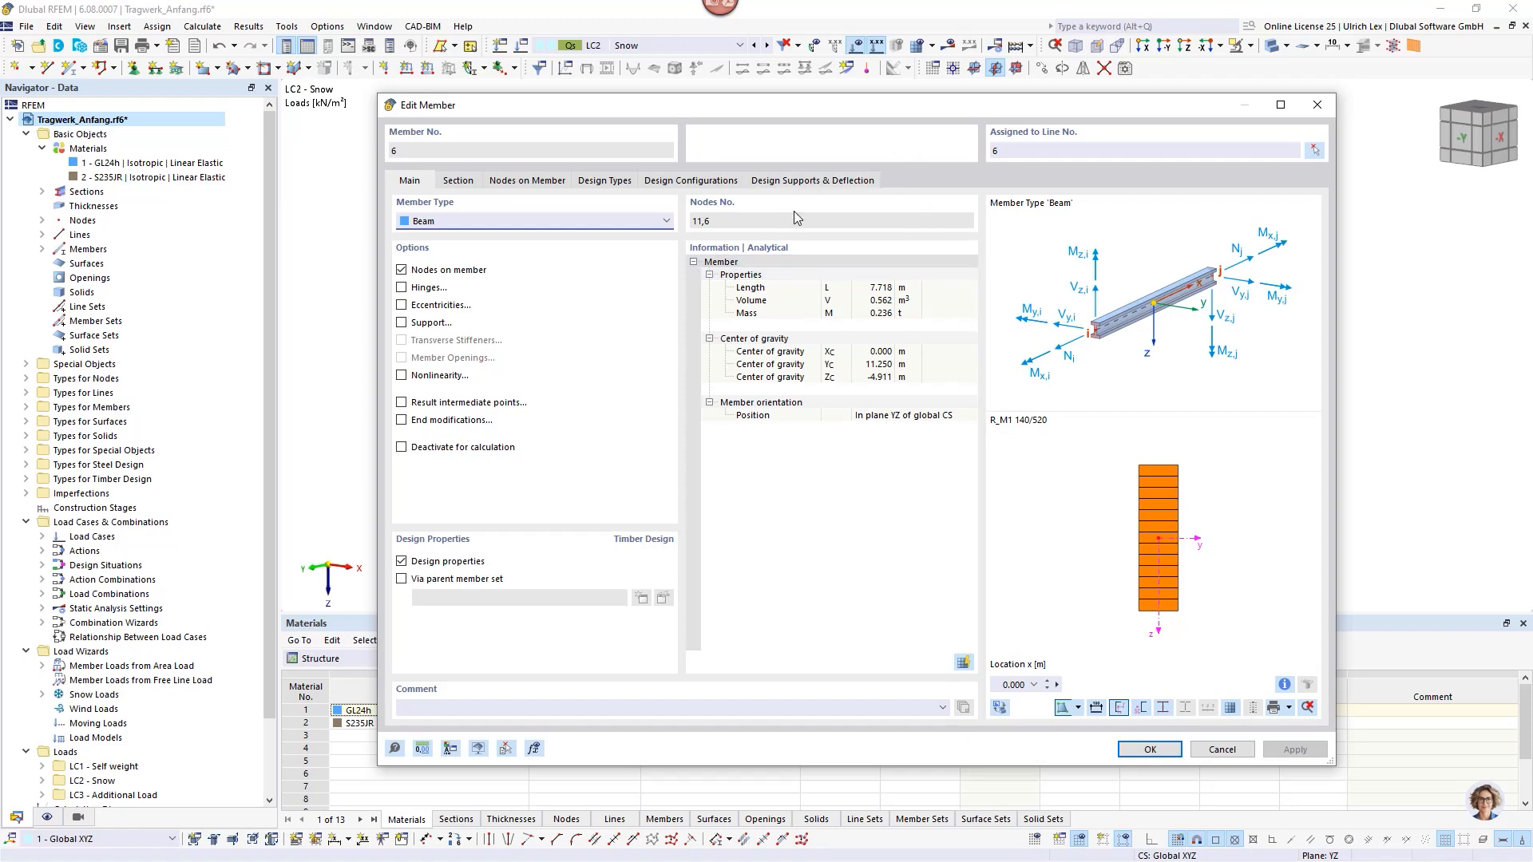
{"action": "left_click", "coordinate": [1154, 751]}
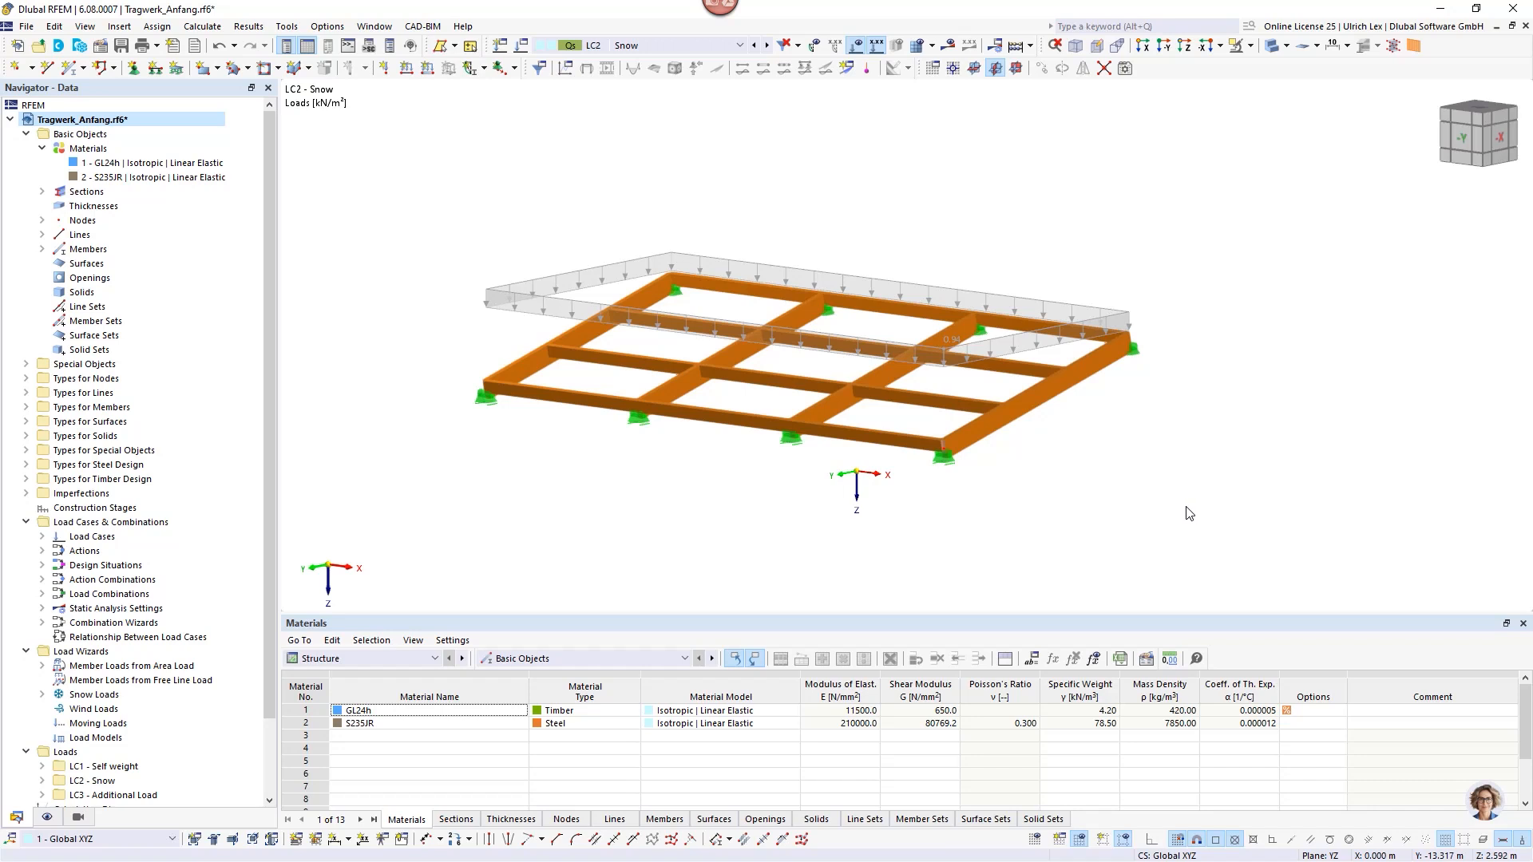
Run Calculate All for the roof model.
{"action": "scroll", "coordinate": [1201, 447], "scroll_direction": "up", "scroll_amount": 1}
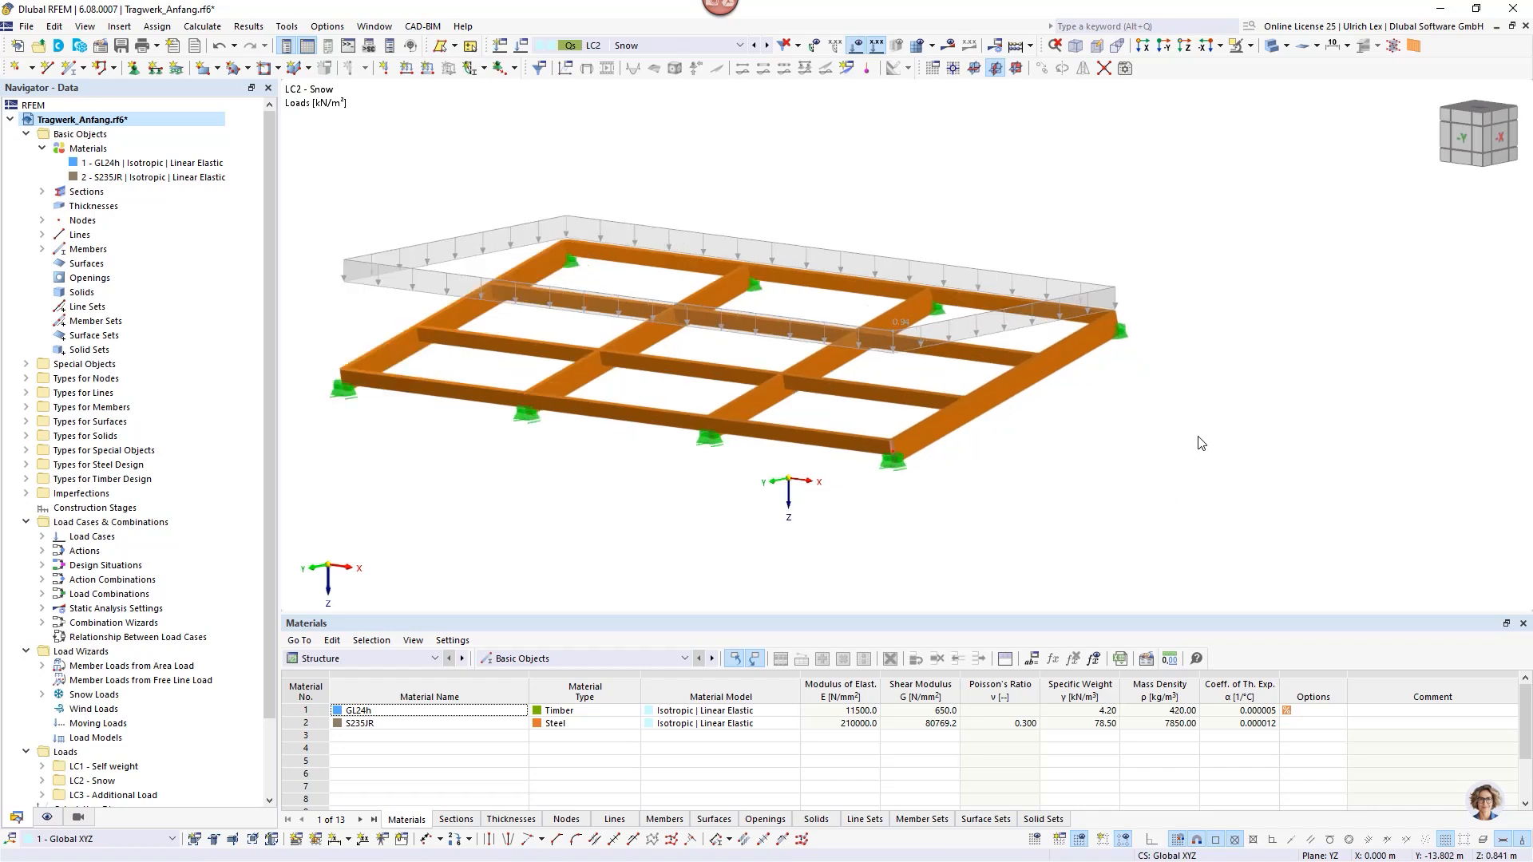
{"action": "scroll", "coordinate": [1202, 444], "scroll_direction": "down", "scroll_amount": 1}
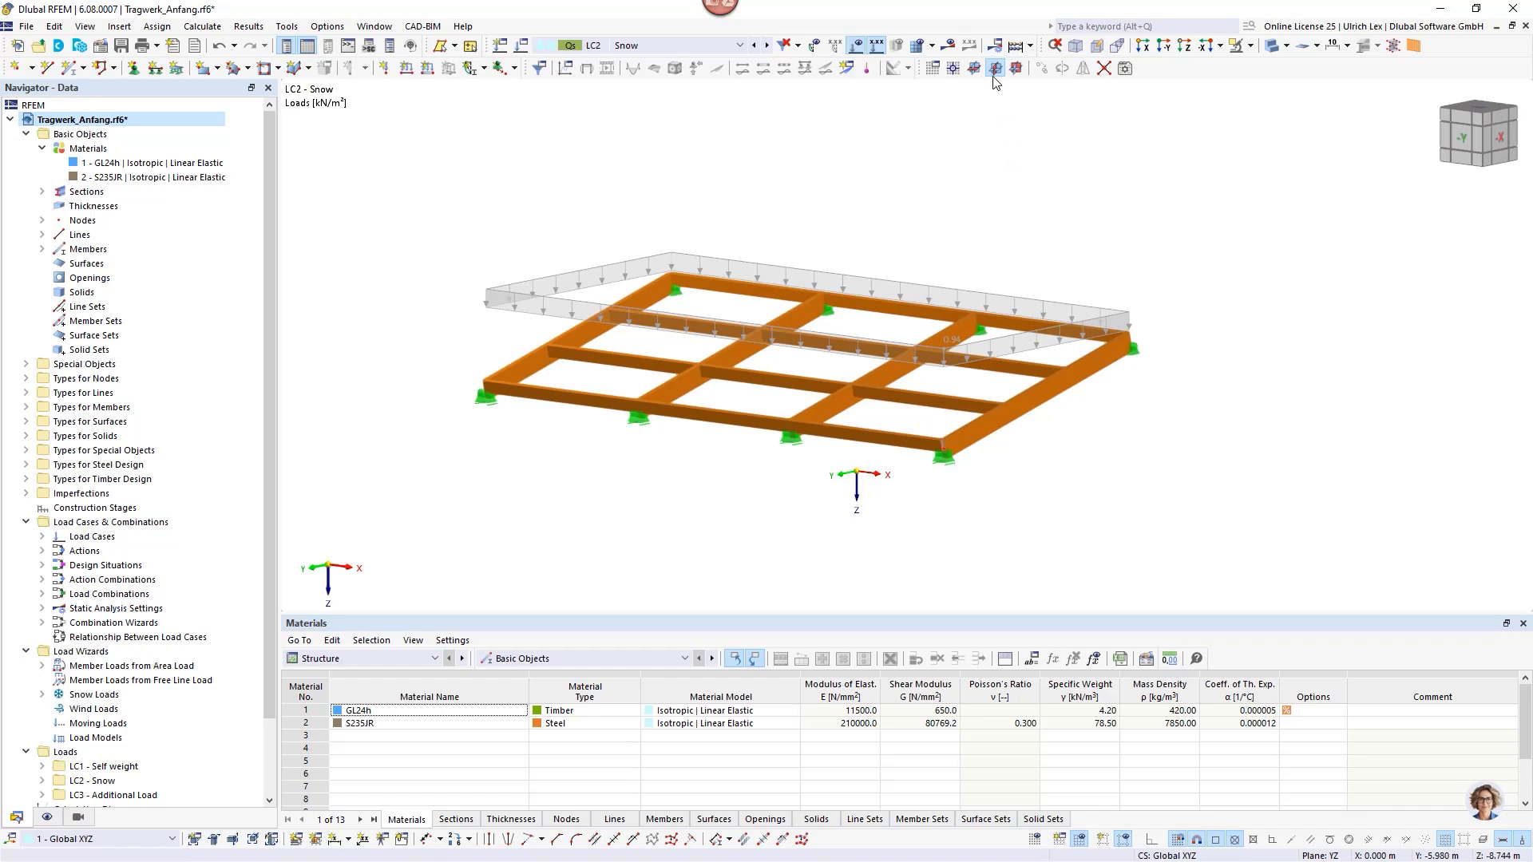
{"action": "left_click", "coordinate": [1032, 48]}
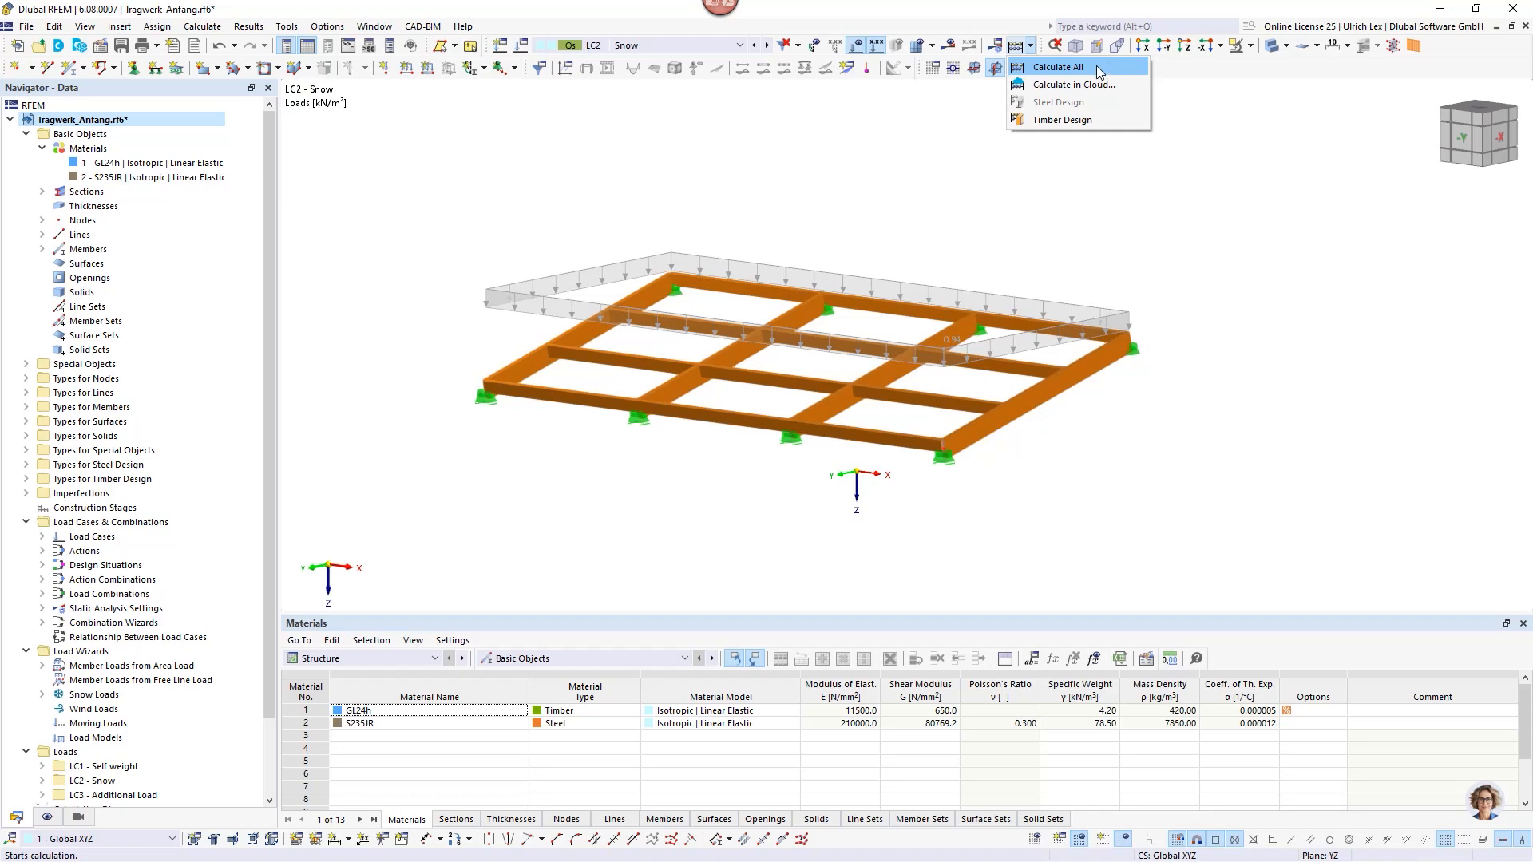
{"action": "left_click", "coordinate": [1058, 67]}
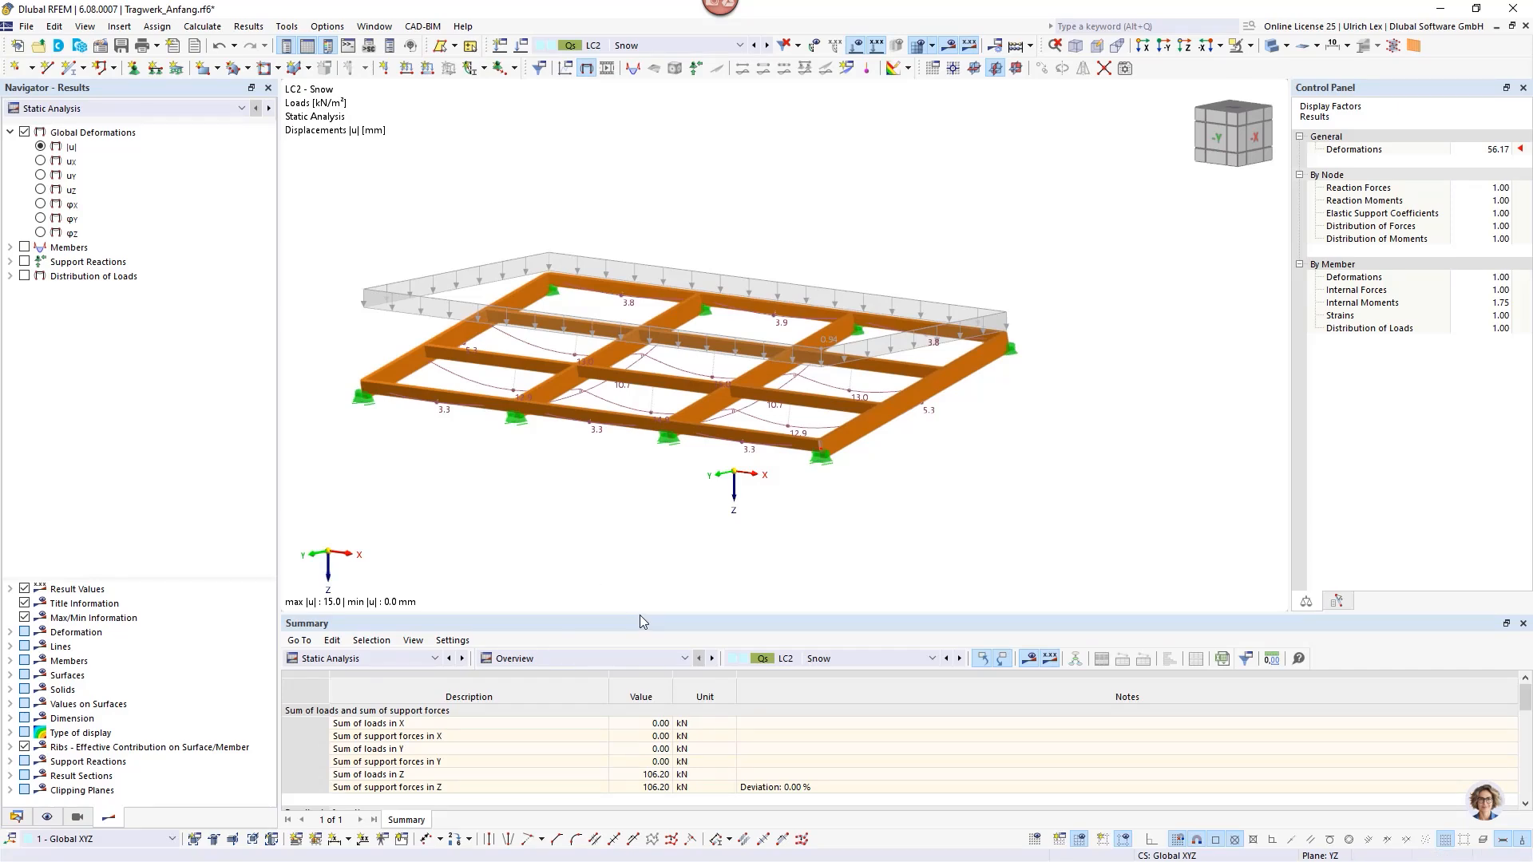
Enlarge the result table and switch it to the Timber Design results, listing the design ratios on members.
{"action": "left_click_drag", "start_coordinate": [639, 615], "coordinate": [639, 470]}
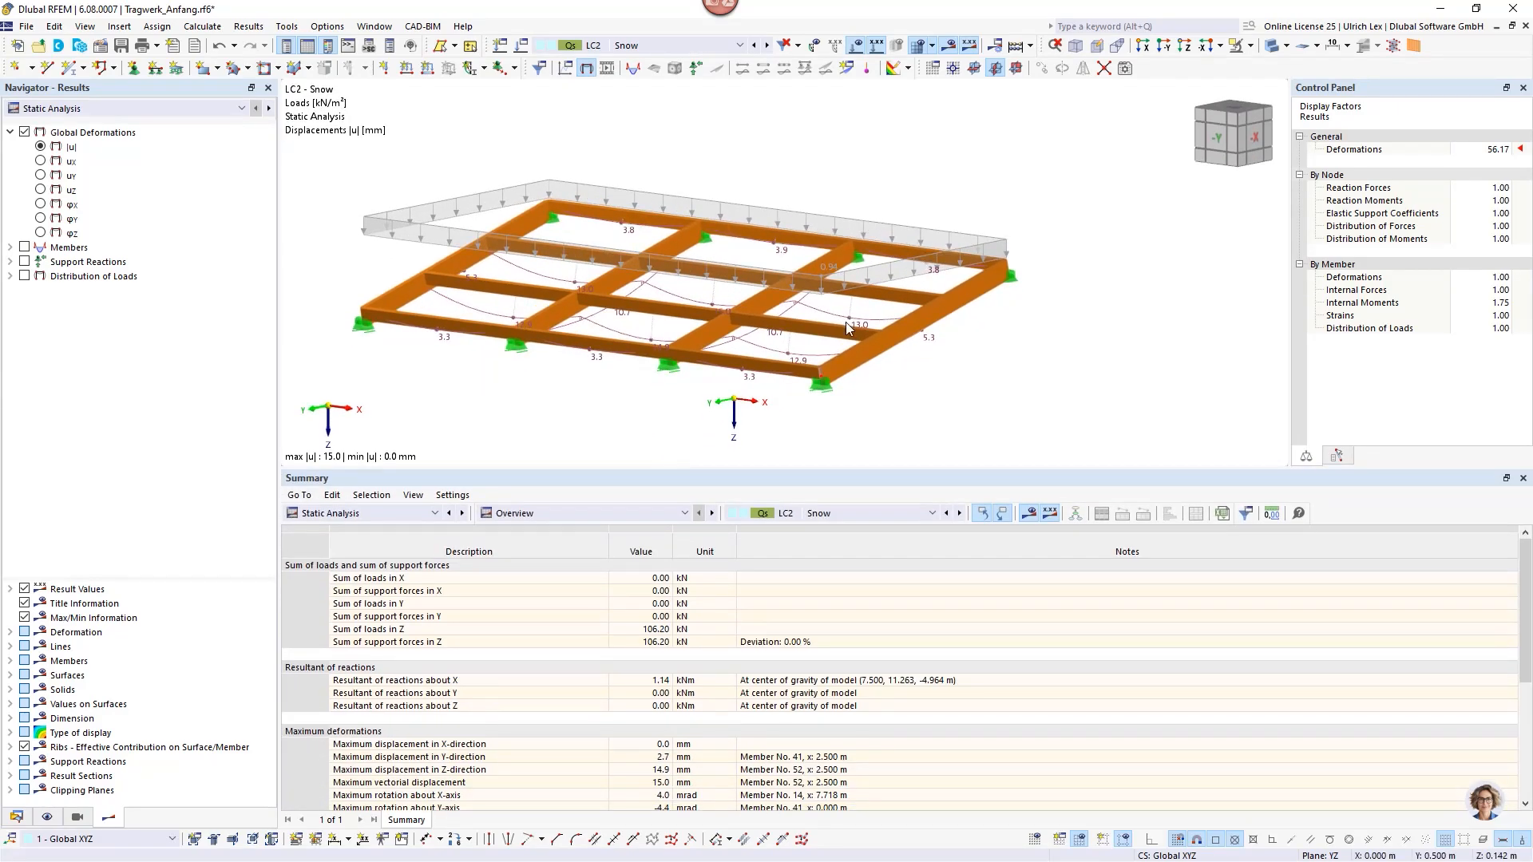
{"action": "left_click", "coordinate": [434, 514]}
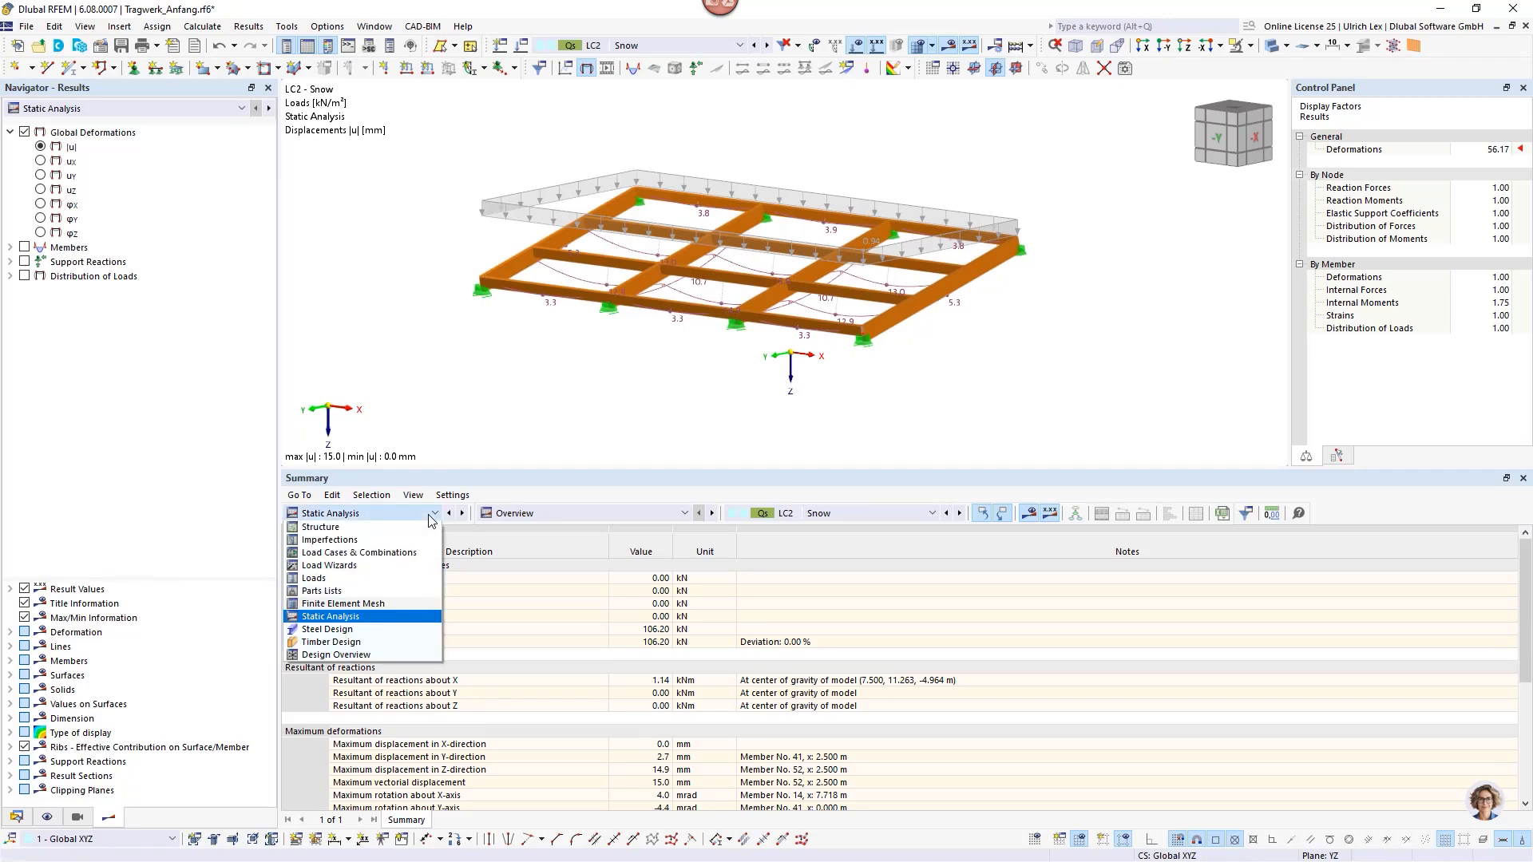
{"action": "left_click", "coordinate": [331, 642]}
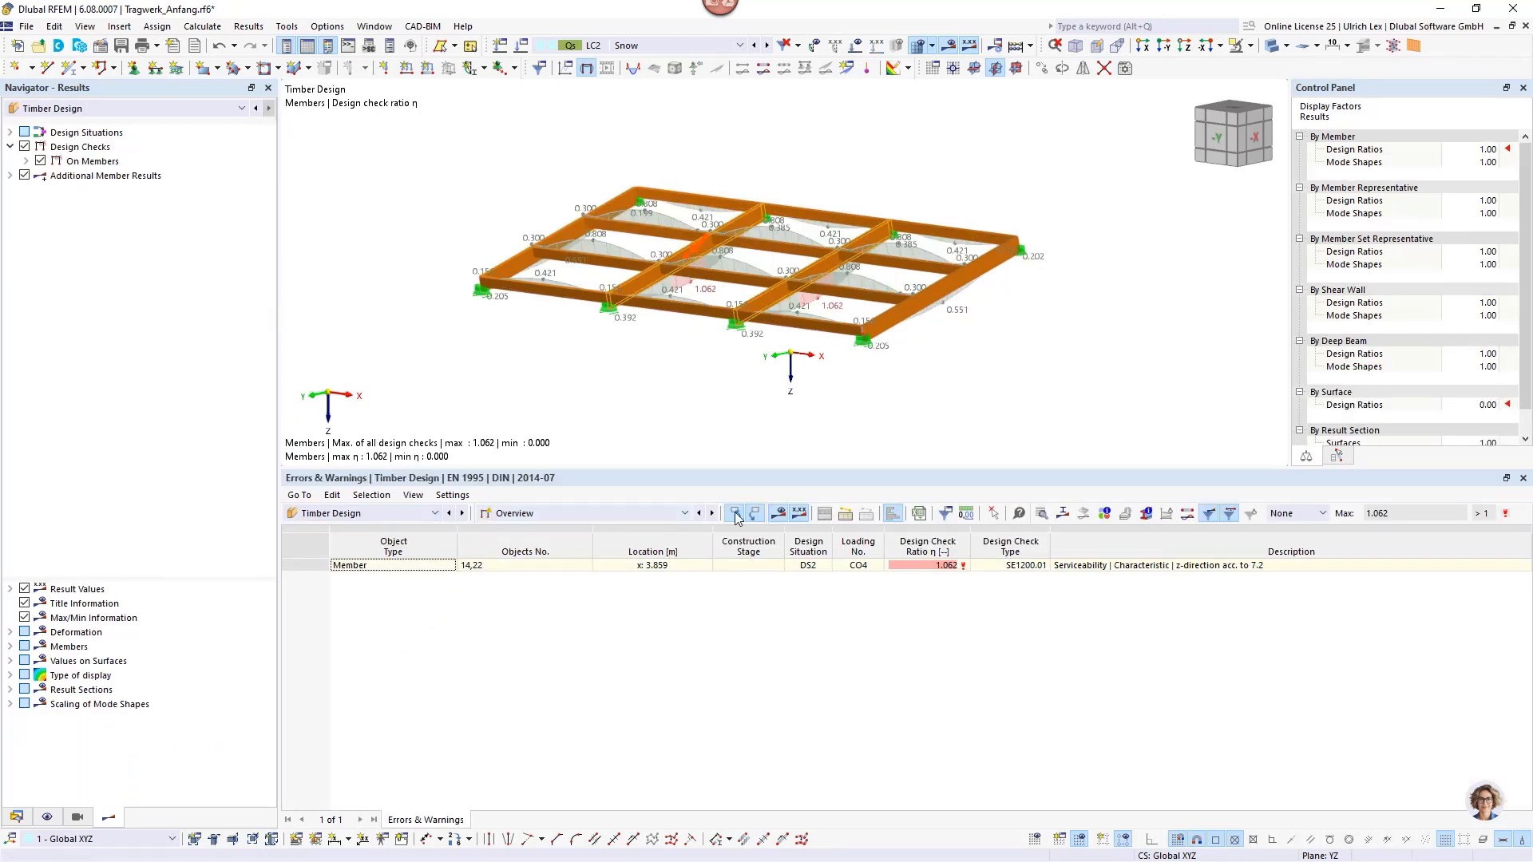
{"action": "left_click", "coordinate": [667, 513]}
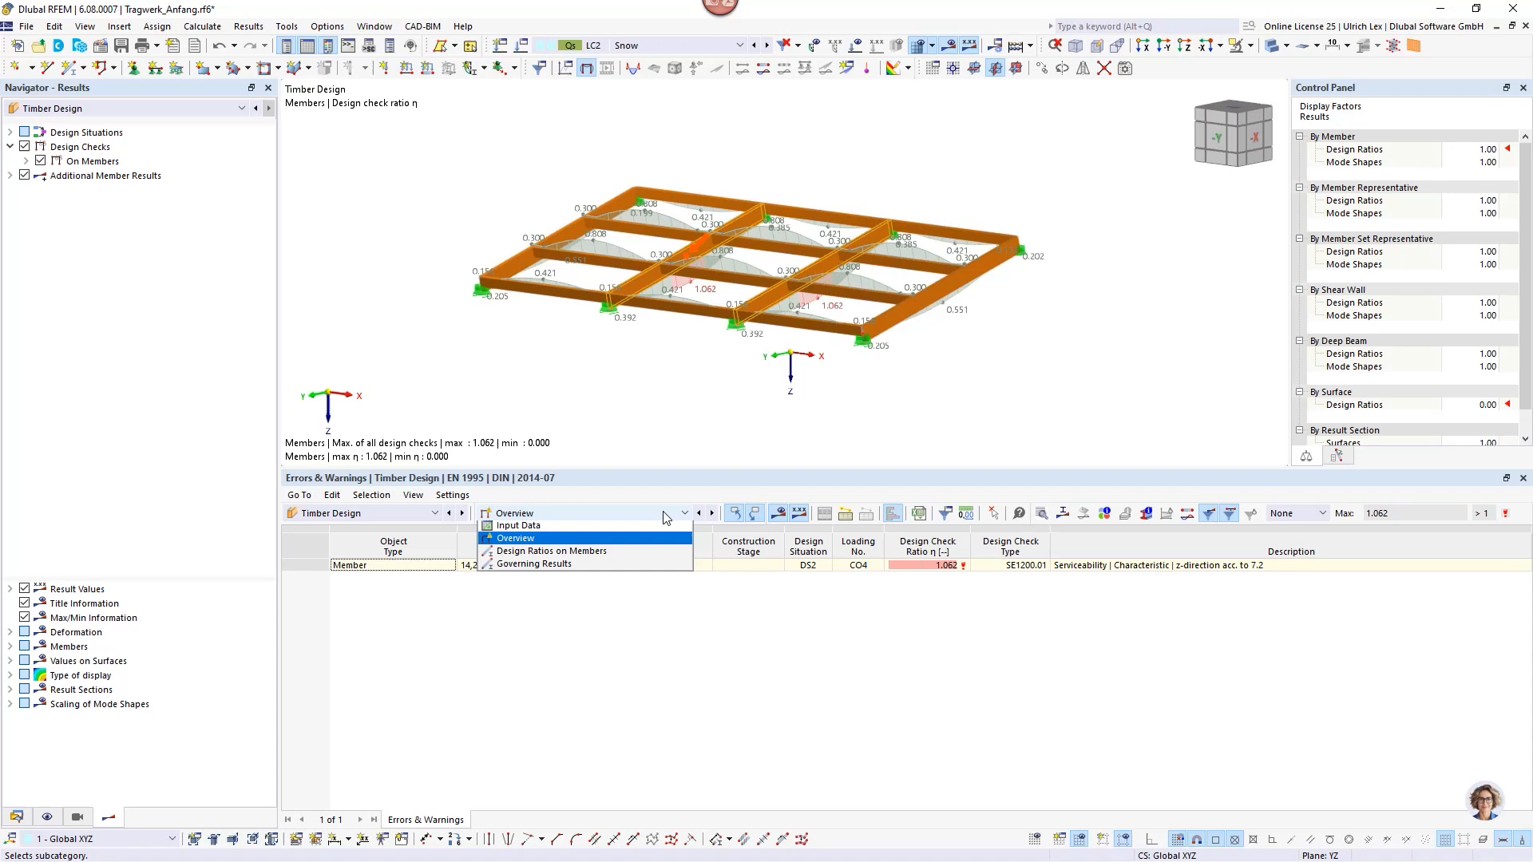
{"action": "left_click", "coordinate": [660, 555]}
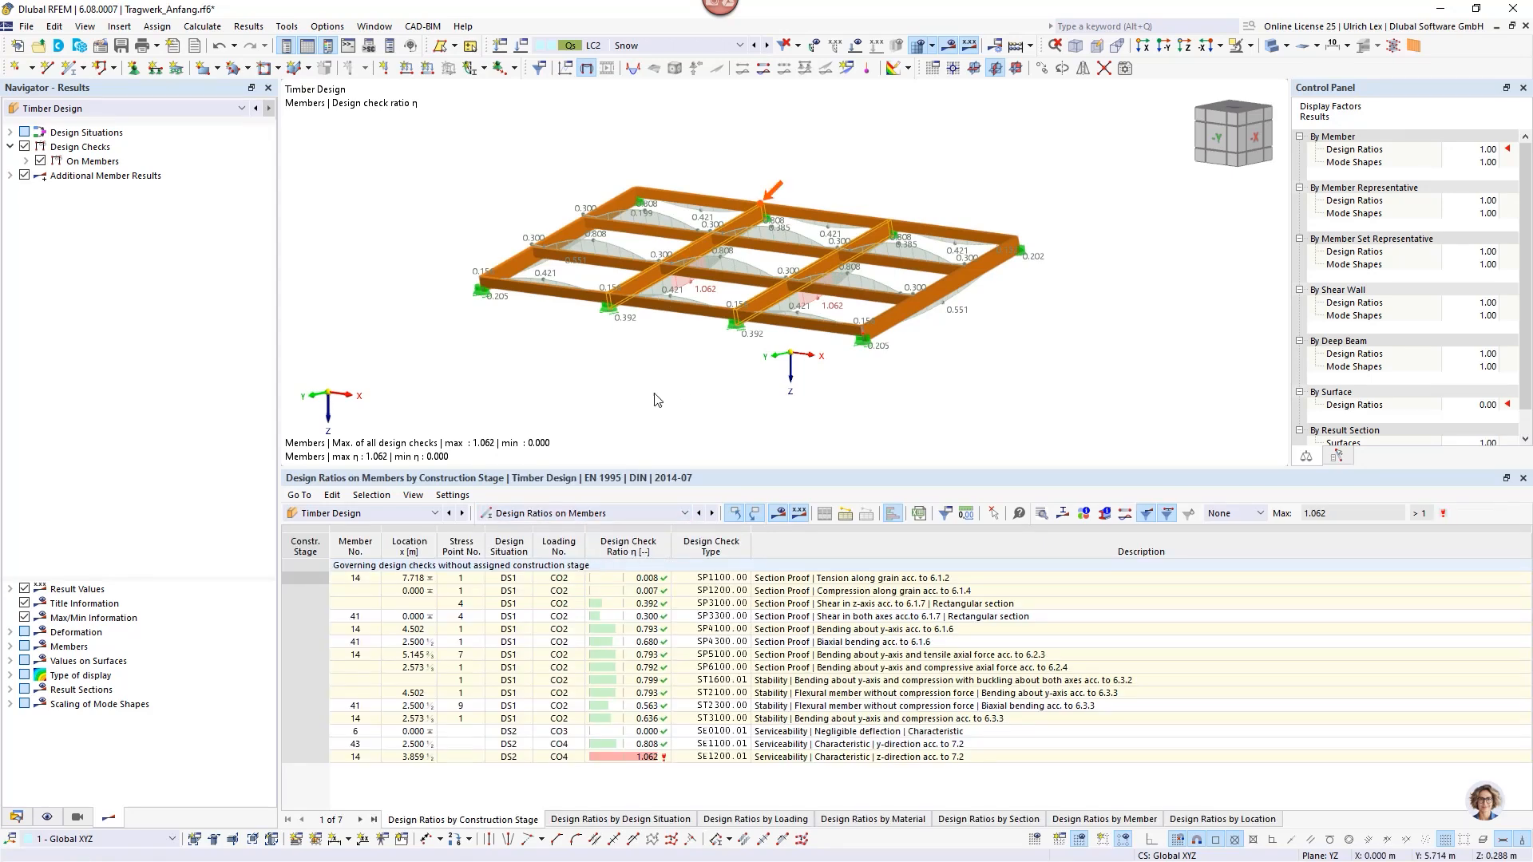
Isolate the four cross members of the middle bay to examine their timber design ratios, and cancel the visibility mode.
{"action": "left_click", "coordinate": [610, 390]}
{"action": "middle_click_drag", "start_coordinate": [670, 415], "coordinate": [790, 430], "text": "ctrl"}
{"action": "left_click_drag", "start_coordinate": [782, 360], "coordinate": [756, 156]}
{"action": "left_click", "coordinate": [1250, 46]}
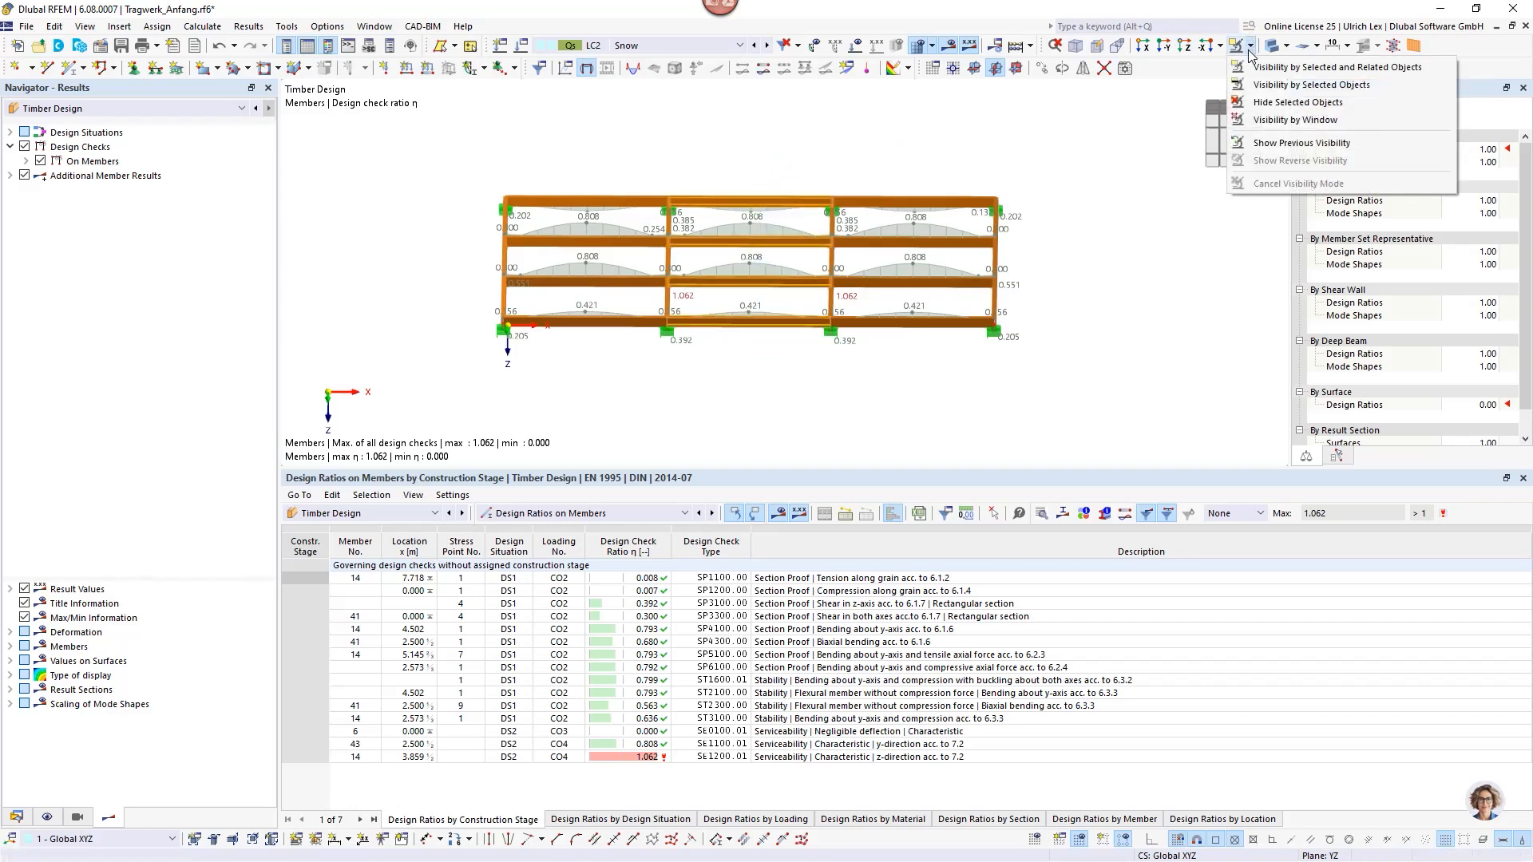
{"action": "left_click", "coordinate": [1285, 62]}
{"action": "middle_click_drag", "start_coordinate": [1118, 335], "coordinate": [1034, 345], "text": "ctrl"}
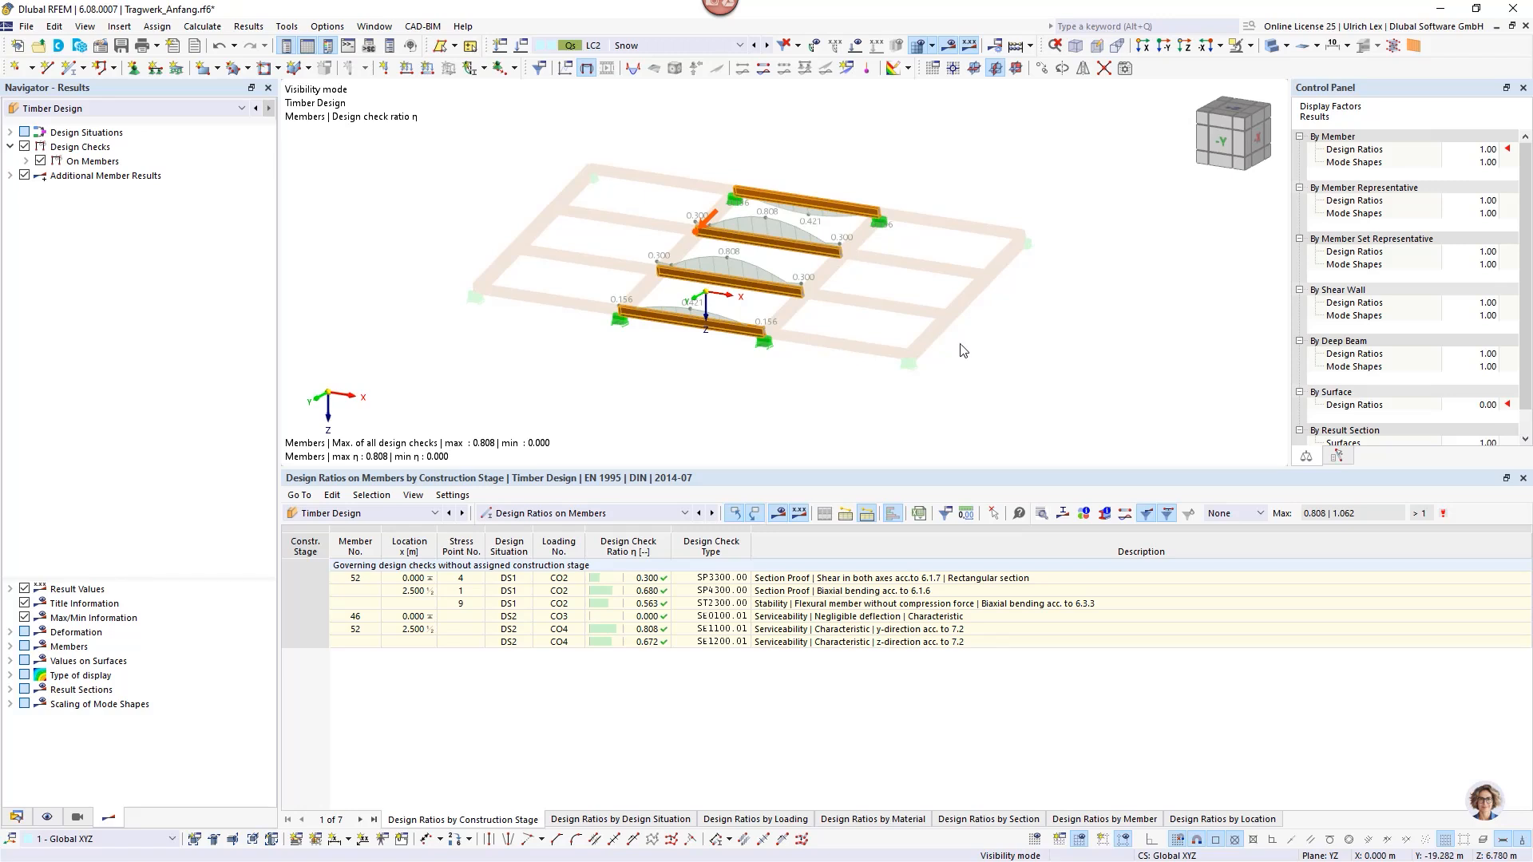
{"action": "key", "text": "Escape"}
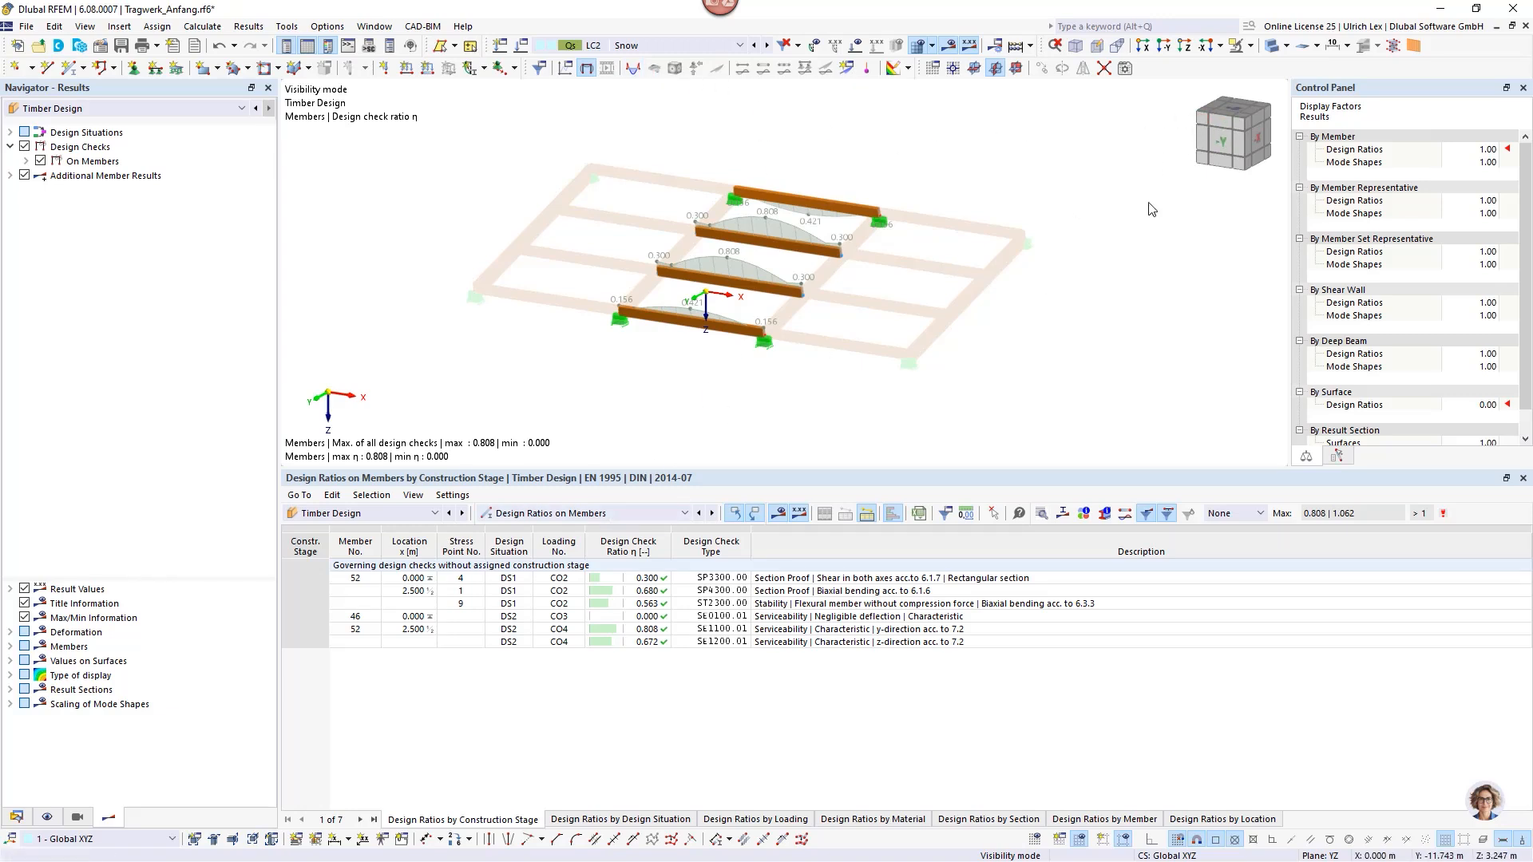
{"action": "left_click", "coordinate": [1251, 47]}
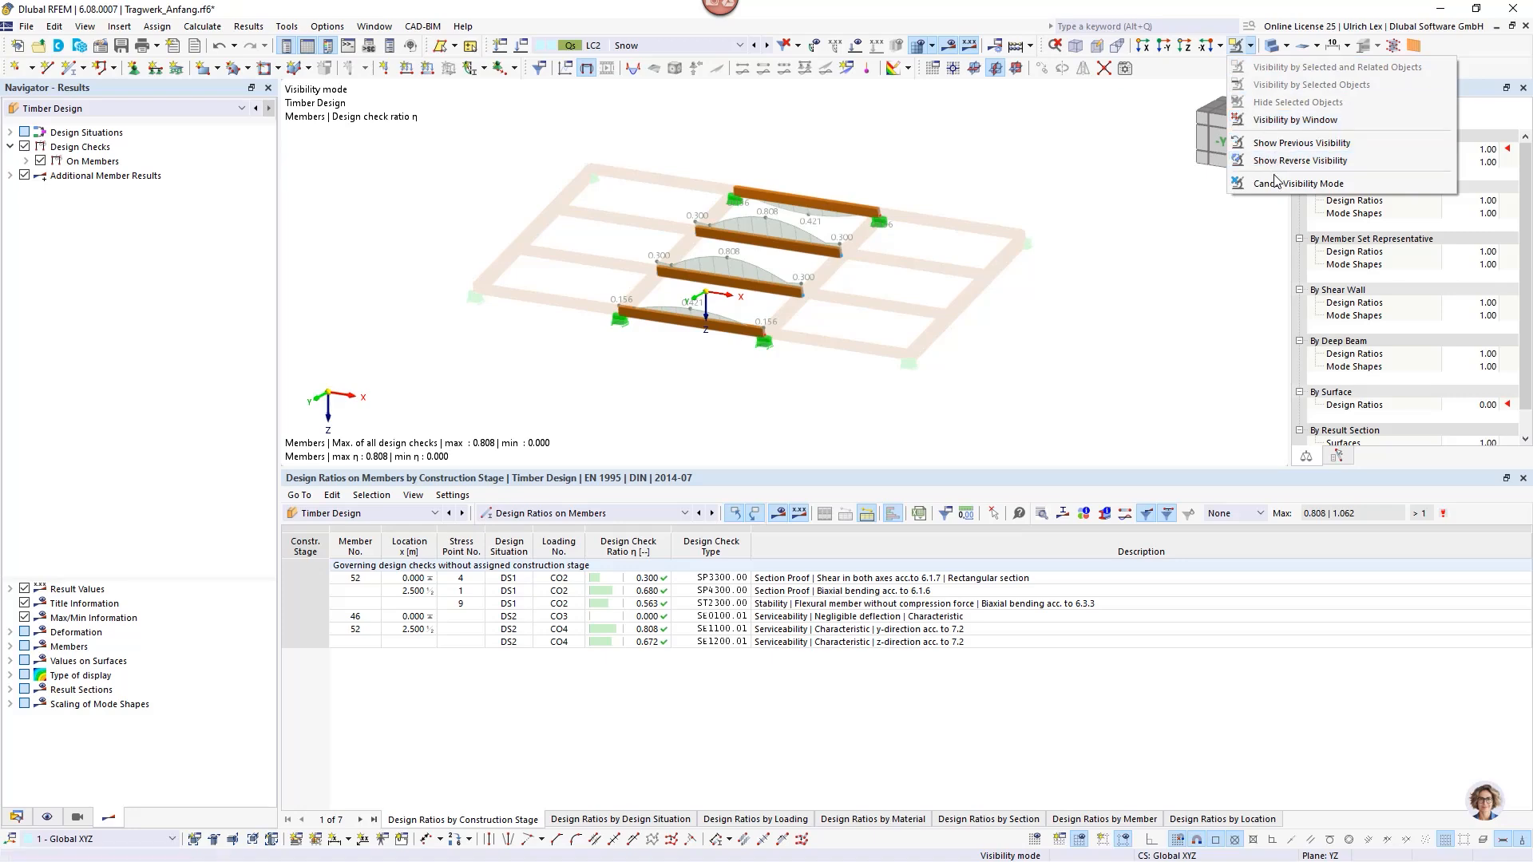
{"action": "left_click", "coordinate": [1236, 190]}
Isolate the inner inclined beam, member 14, by its selected and related objects and view its design ratio diagram.
{"action": "middle_click_drag", "start_coordinate": [753, 370], "coordinate": [834, 373], "text": "ctrl"}
{"action": "left_click_drag", "start_coordinate": [636, 141], "coordinate": [705, 415]}
{"action": "left_click", "coordinate": [1251, 45]}
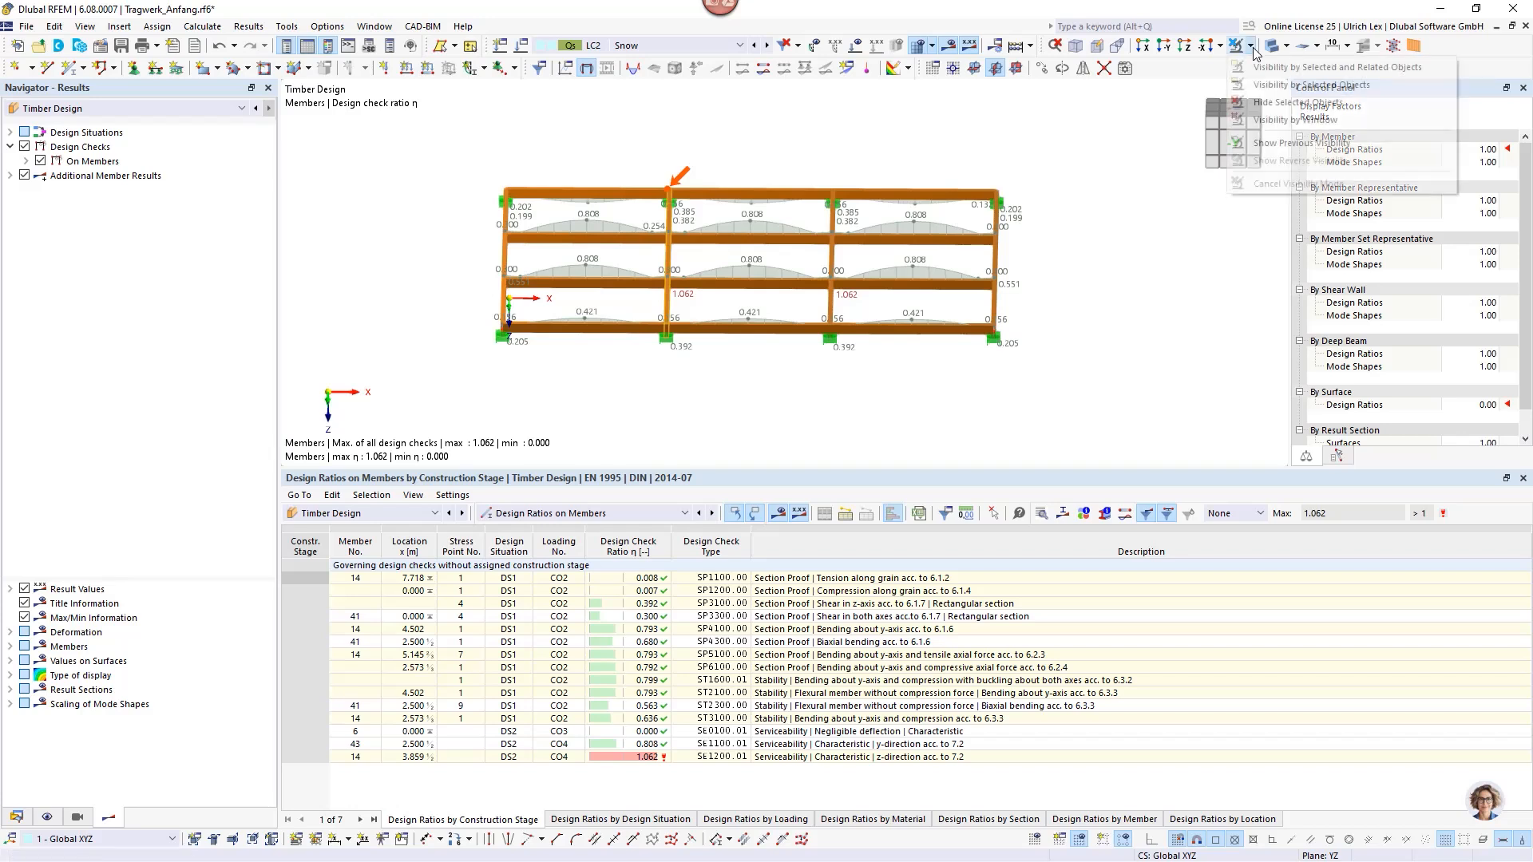
{"action": "left_click", "coordinate": [1253, 67]}
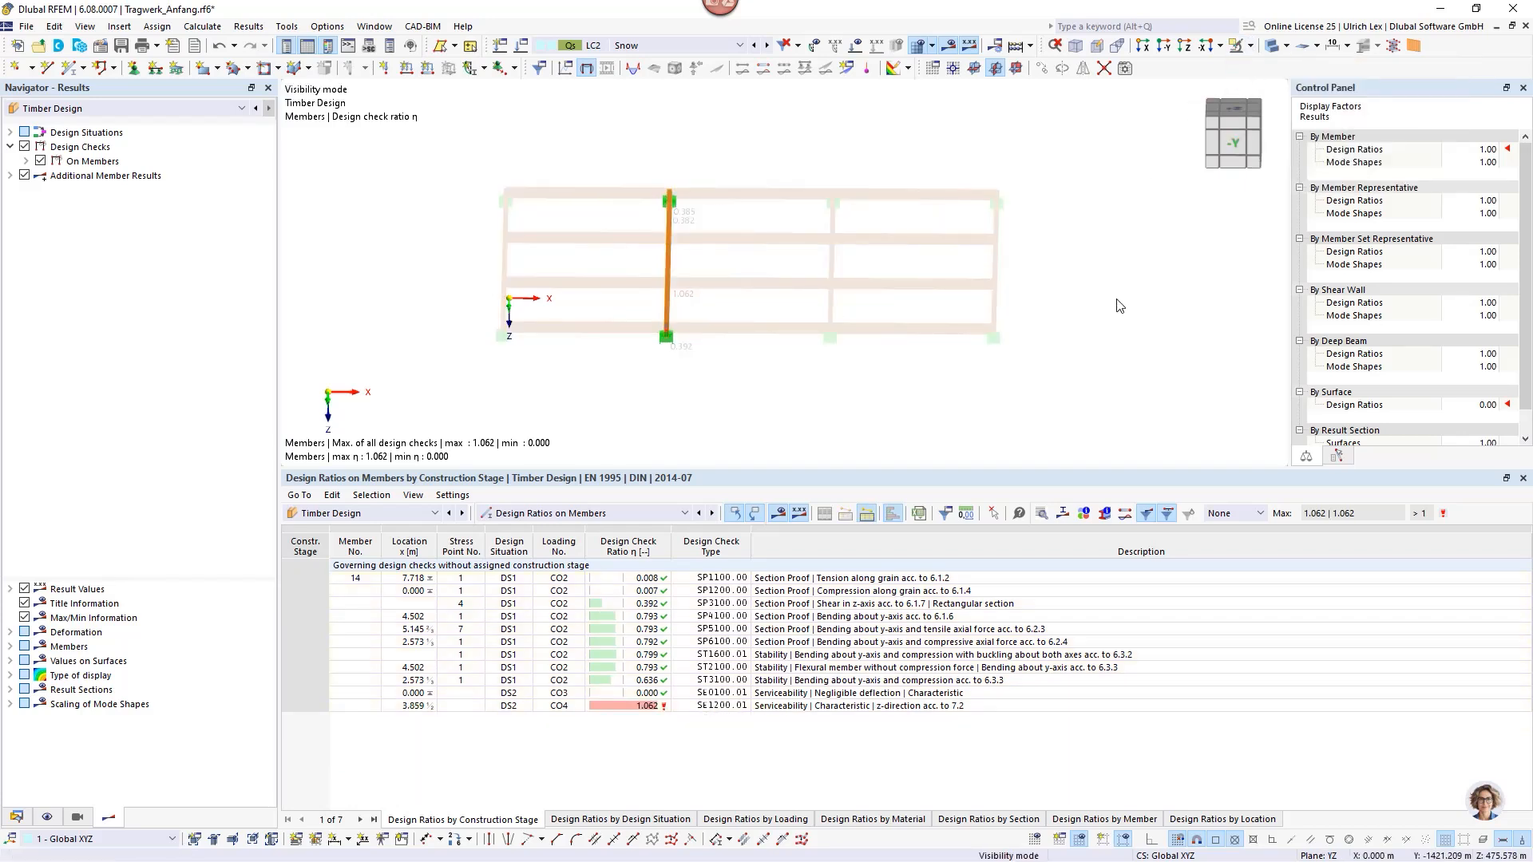
{"action": "middle_click_drag", "start_coordinate": [1214, 301], "coordinate": [948, 272], "text": "ctrl"}
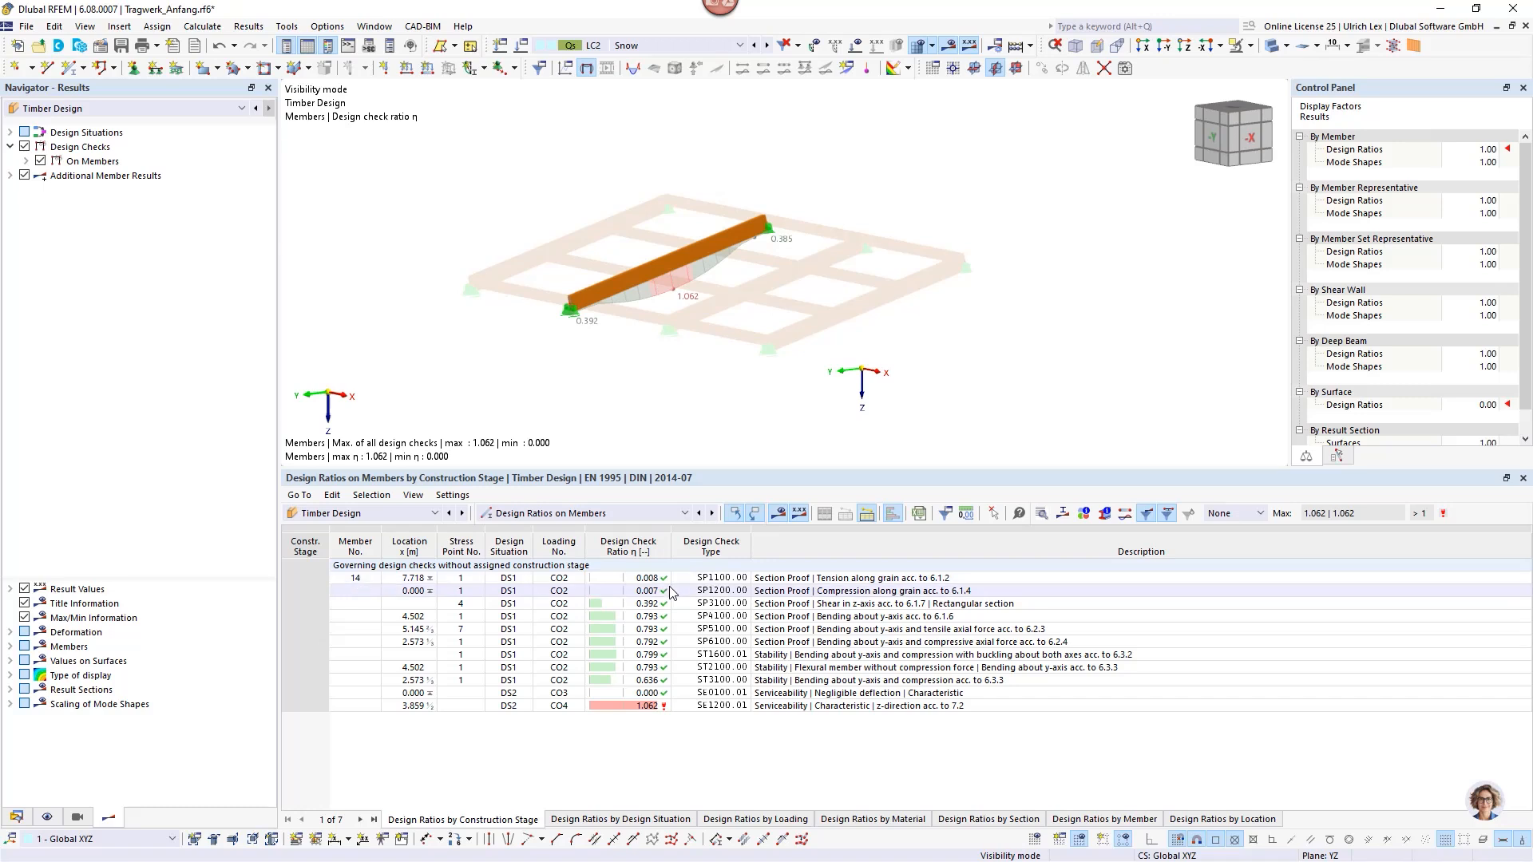
Examine the stability and serviceability checks listed for member 14, and bring the whole model back into view.
{"action": "left_click", "coordinate": [651, 680]}
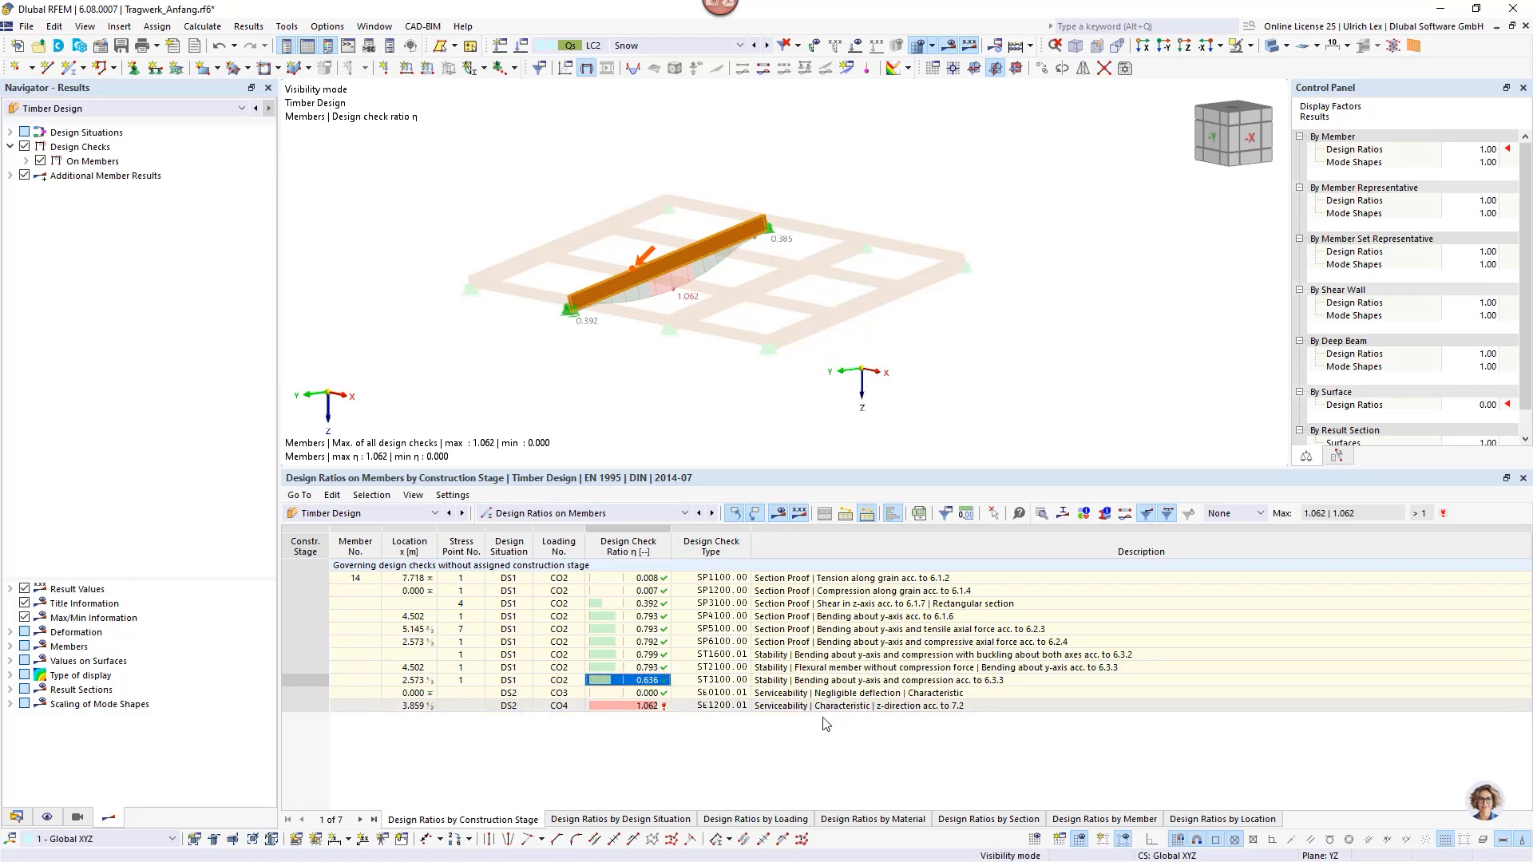
{"action": "left_click", "coordinate": [657, 730]}
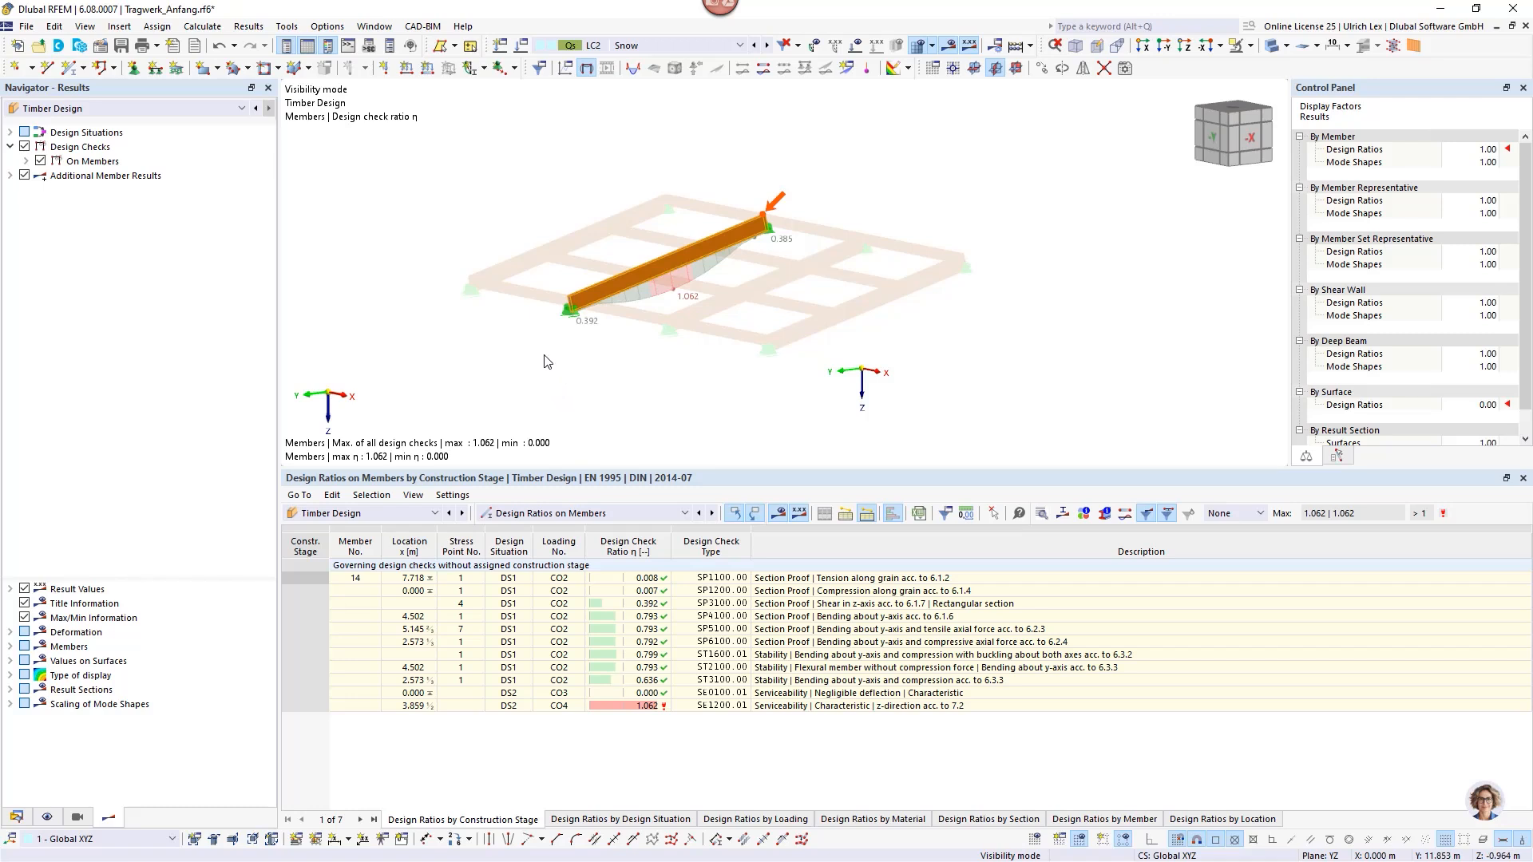
{"action": "middle_click_drag", "start_coordinate": [460, 331], "coordinate": [530, 342], "text": "ctrl"}
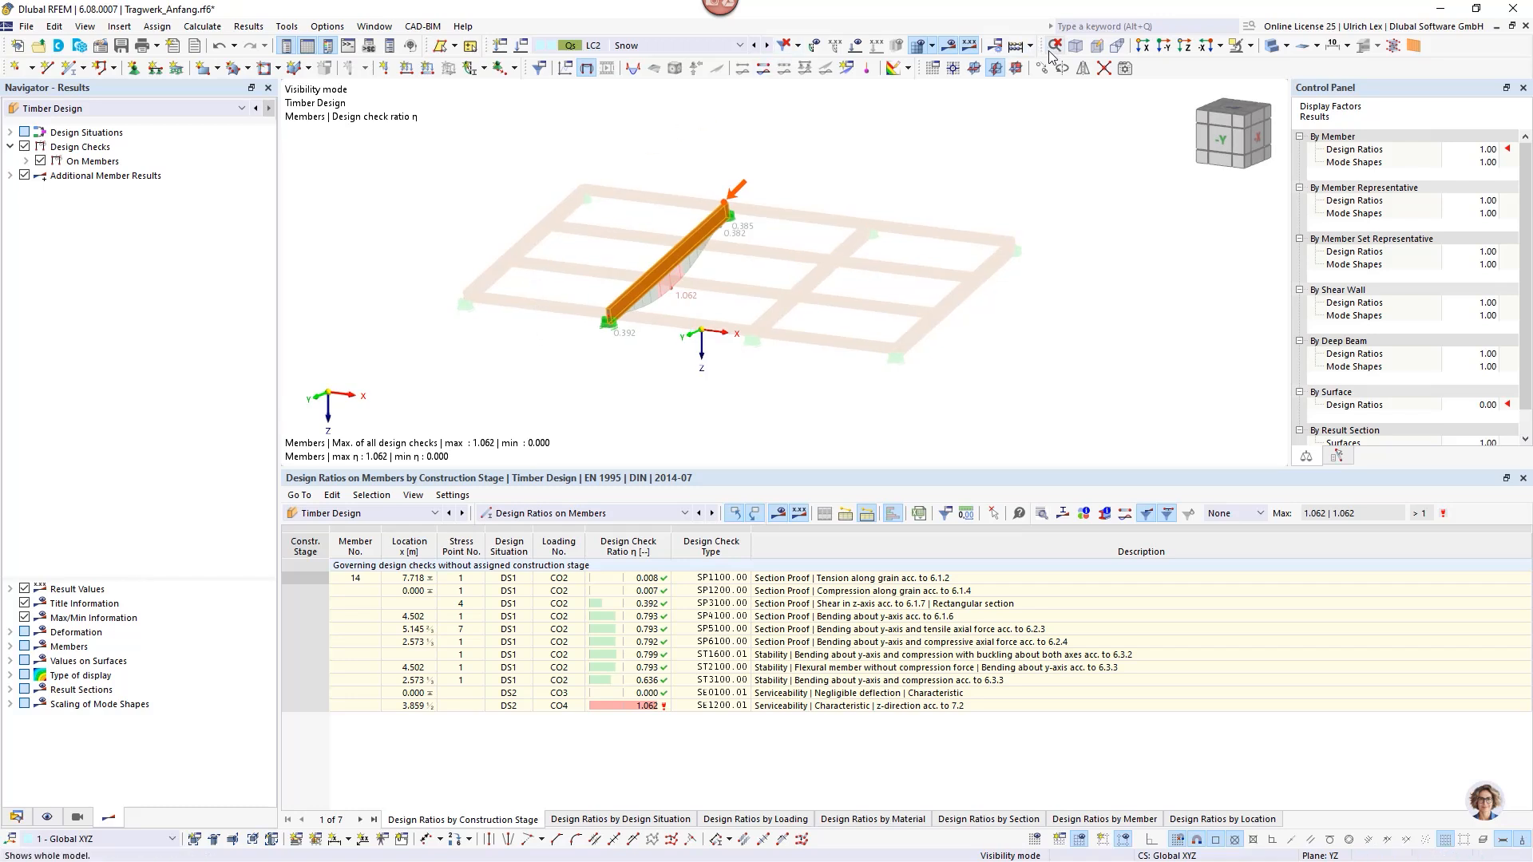
{"action": "left_click", "coordinate": [1251, 47]}
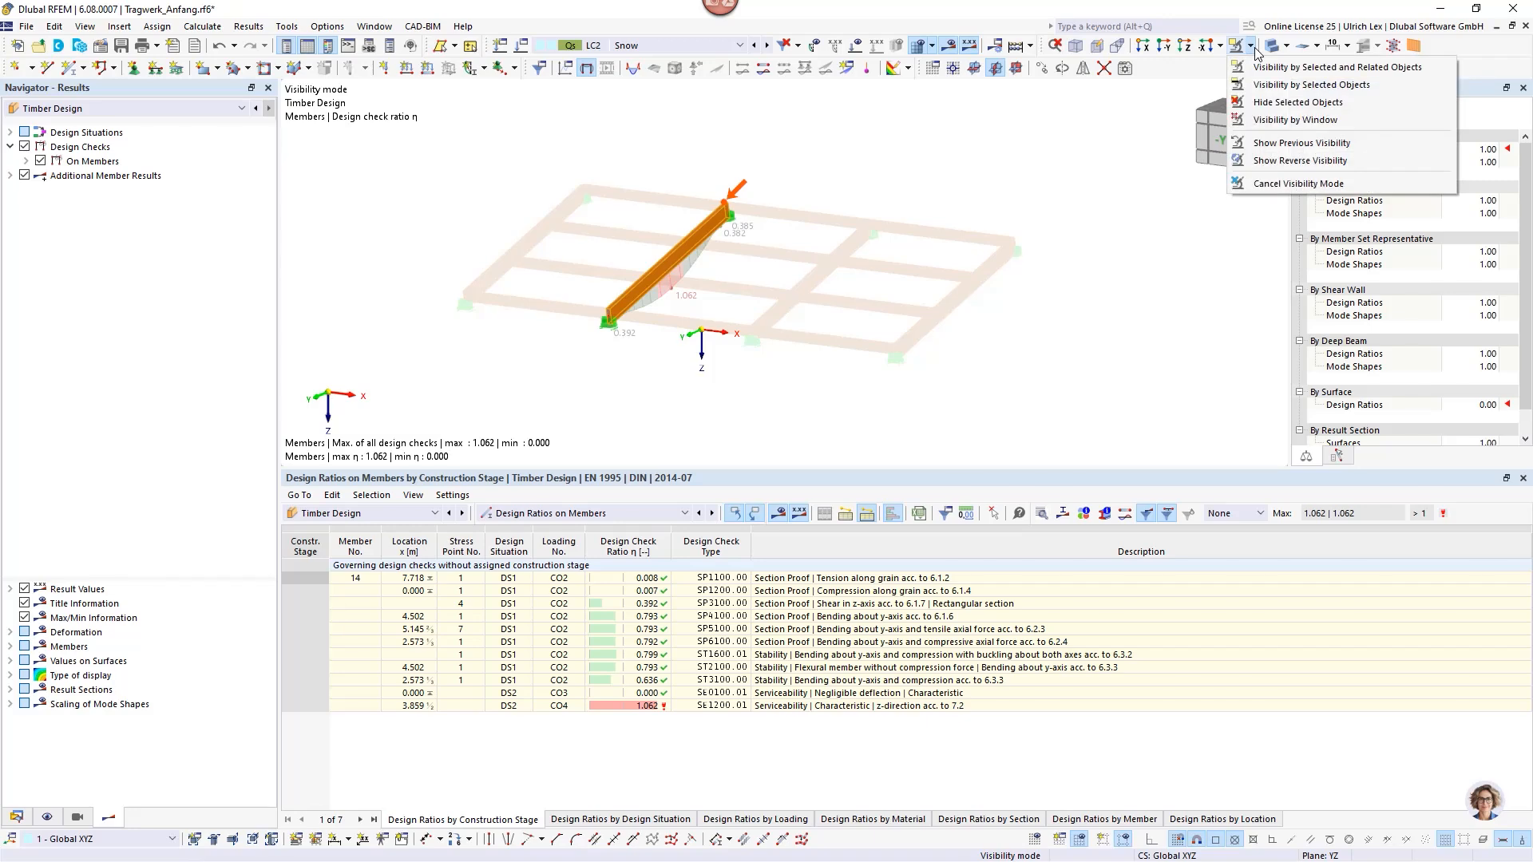
{"action": "left_click", "coordinate": [1276, 184]}
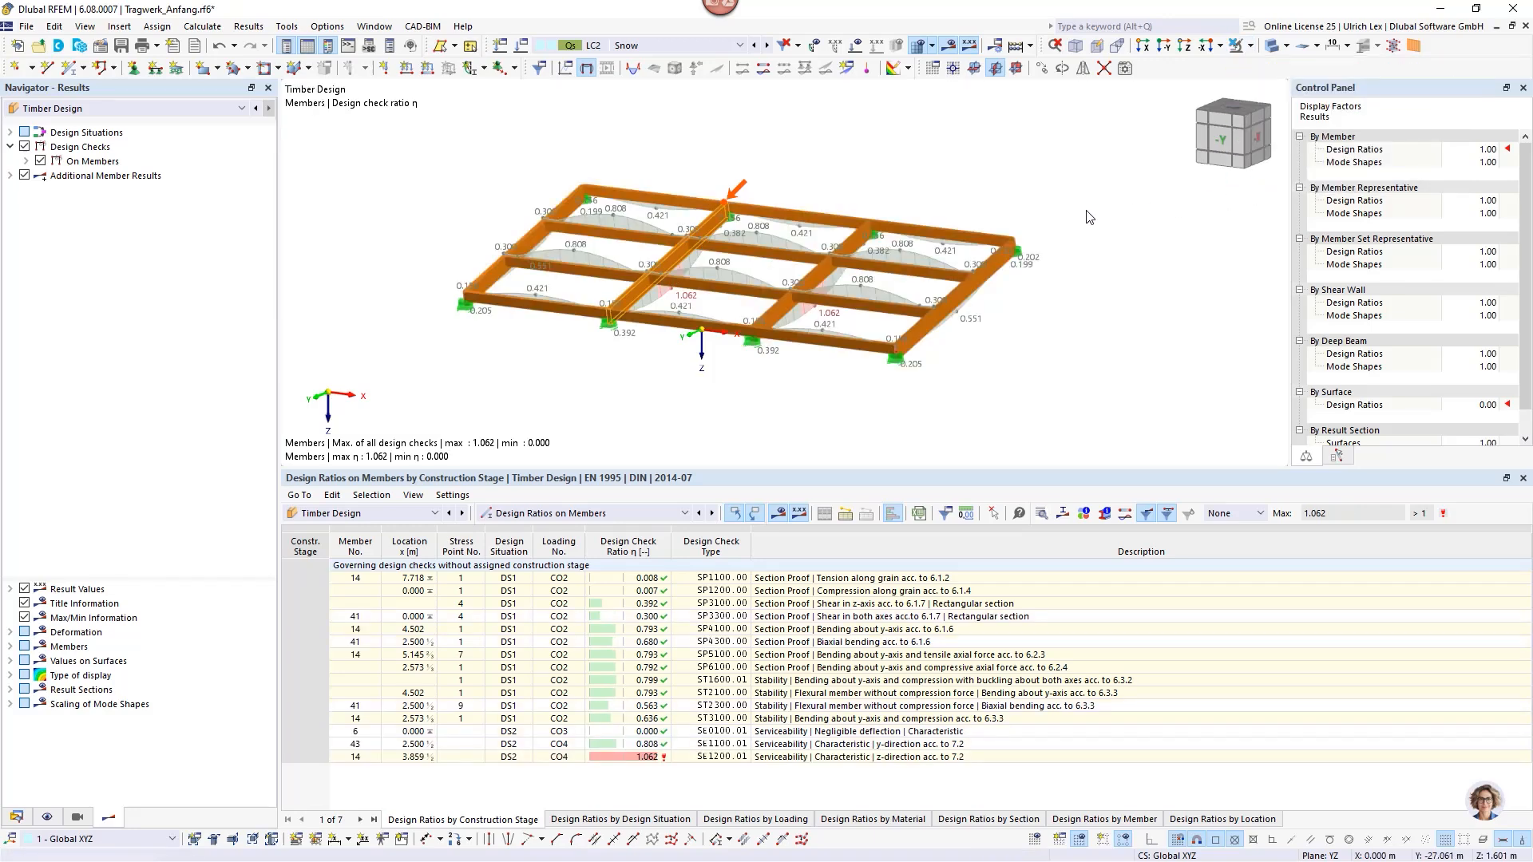
Hide the result display, reduce the height of the result table and inspect the plain beam grid.
{"action": "left_click", "coordinate": [949, 48]}
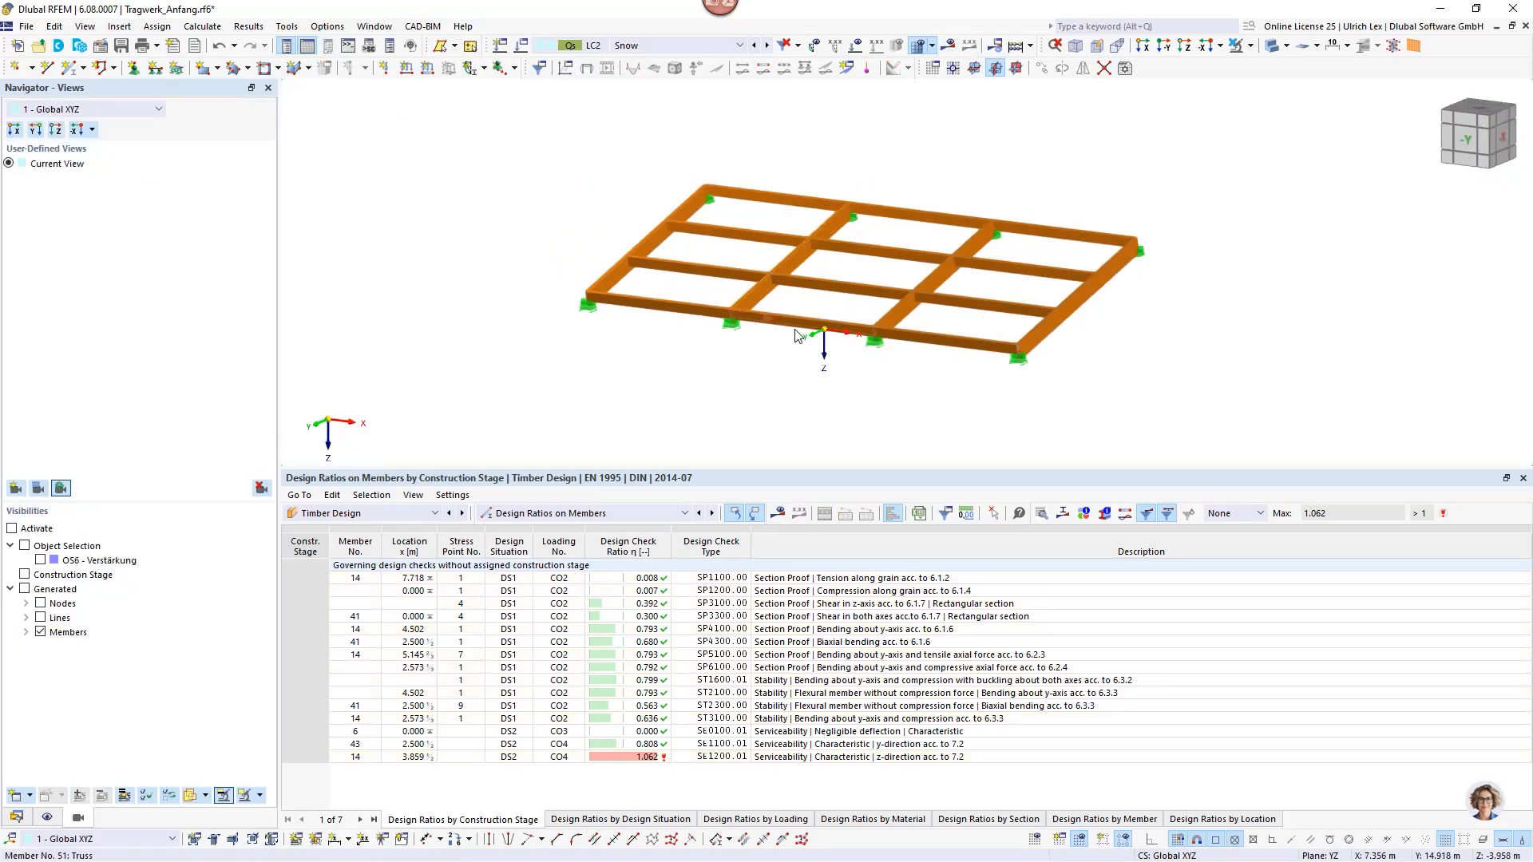
{"action": "scroll", "coordinate": [834, 316], "scroll_direction": "up", "scroll_amount": 3}
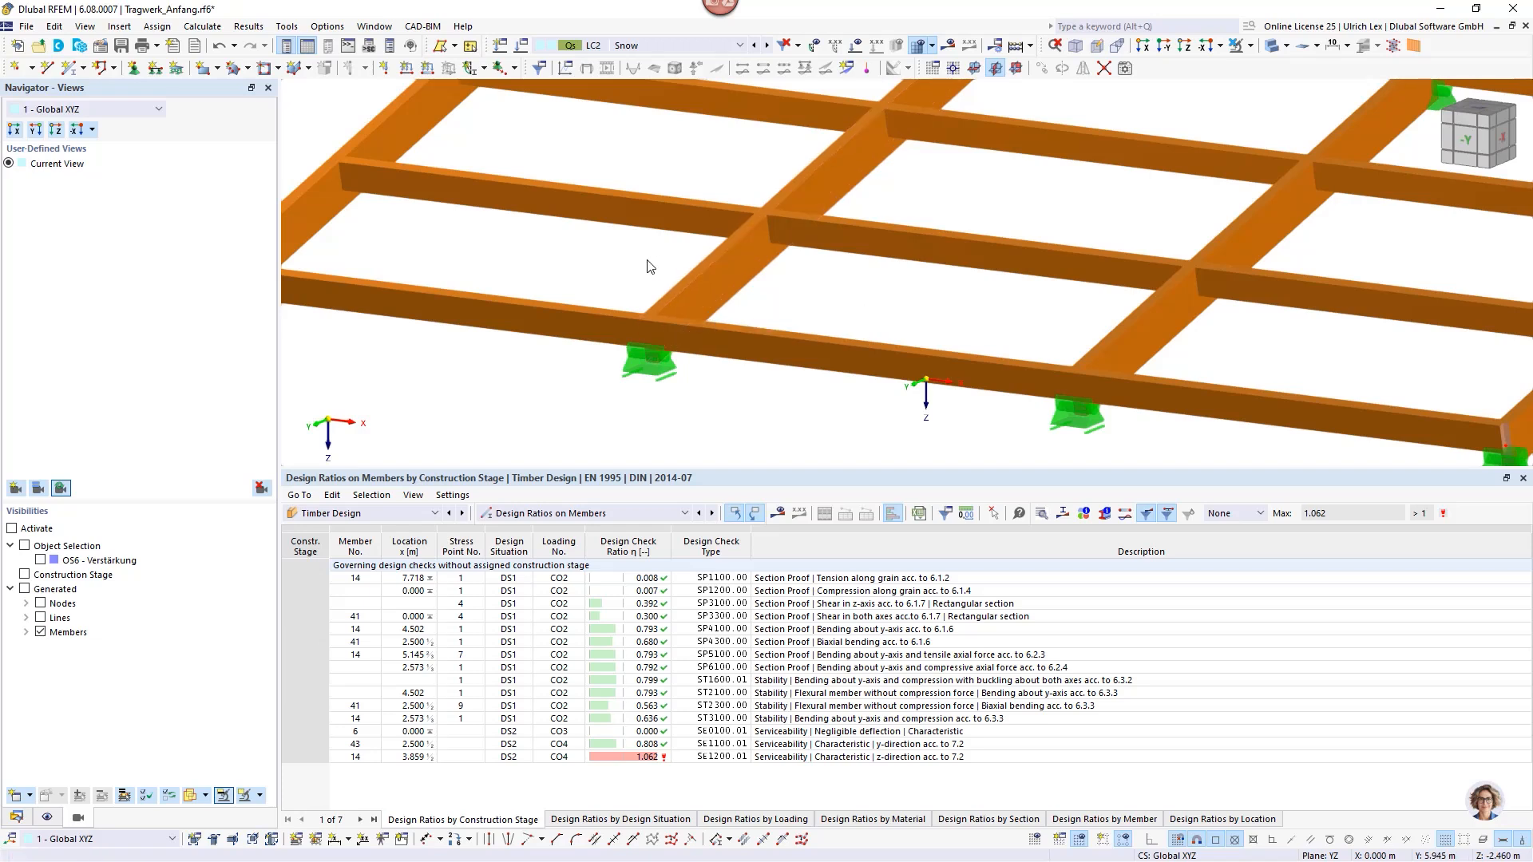
{"action": "scroll", "coordinate": [520, 350], "scroll_direction": "down", "scroll_amount": 3}
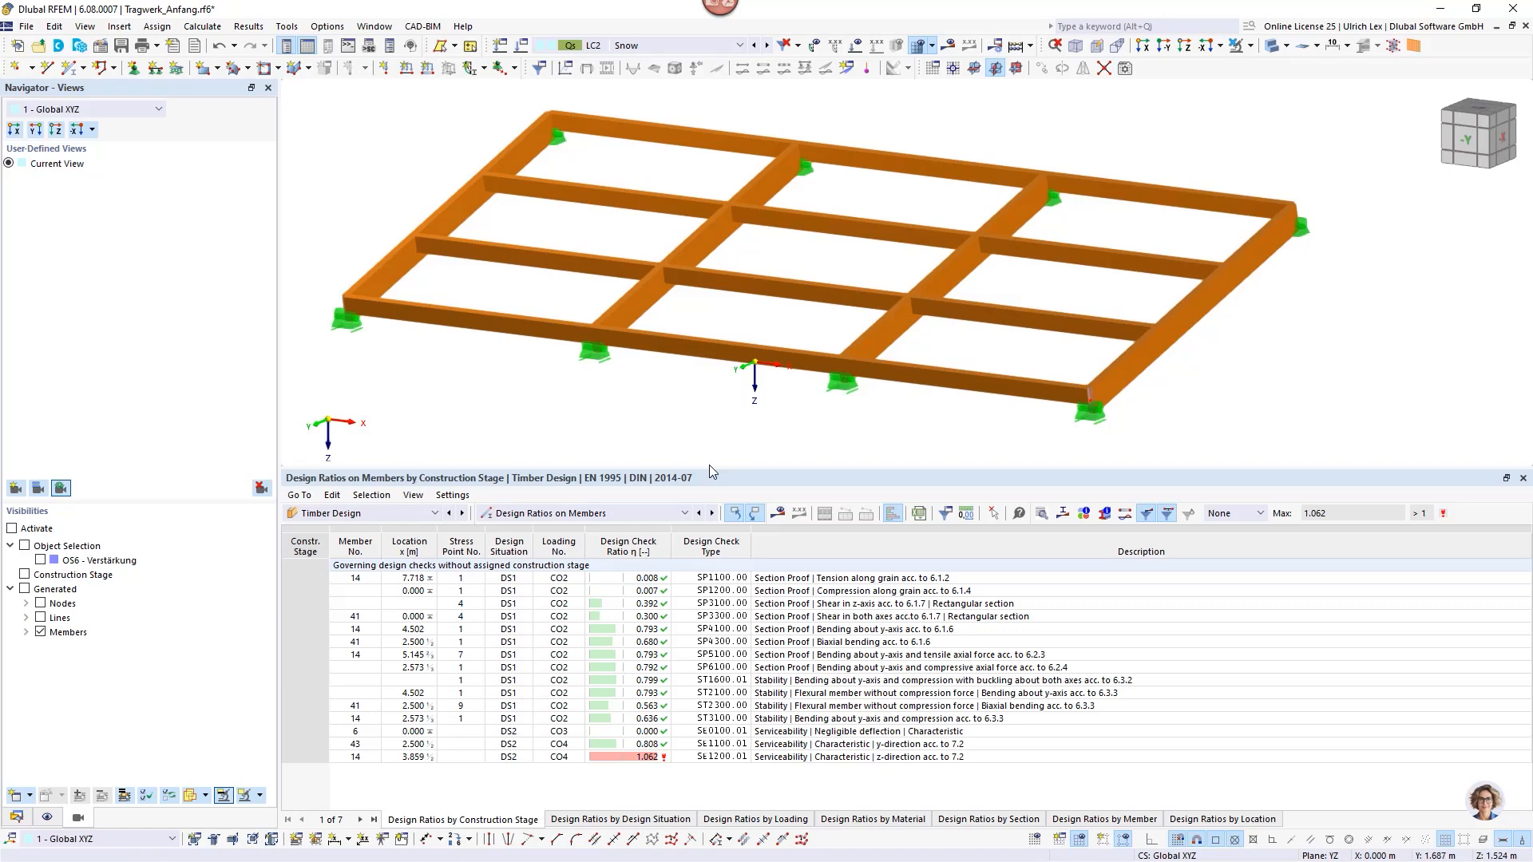
{"action": "left_click_drag", "start_coordinate": [723, 470], "coordinate": [718, 515]}
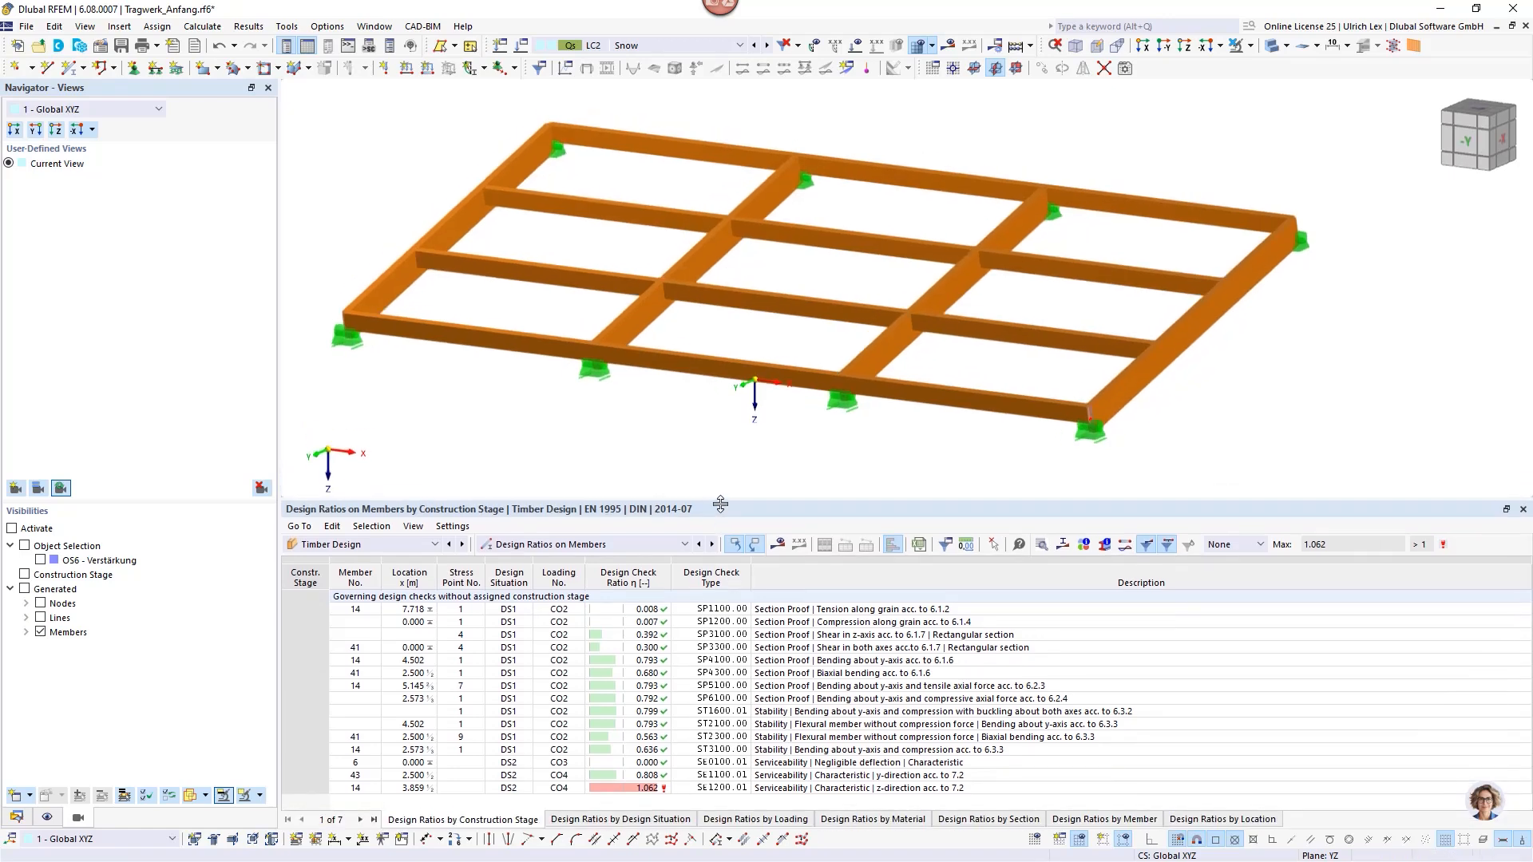
{"action": "scroll", "coordinate": [846, 457], "scroll_direction": "down", "scroll_amount": 2}
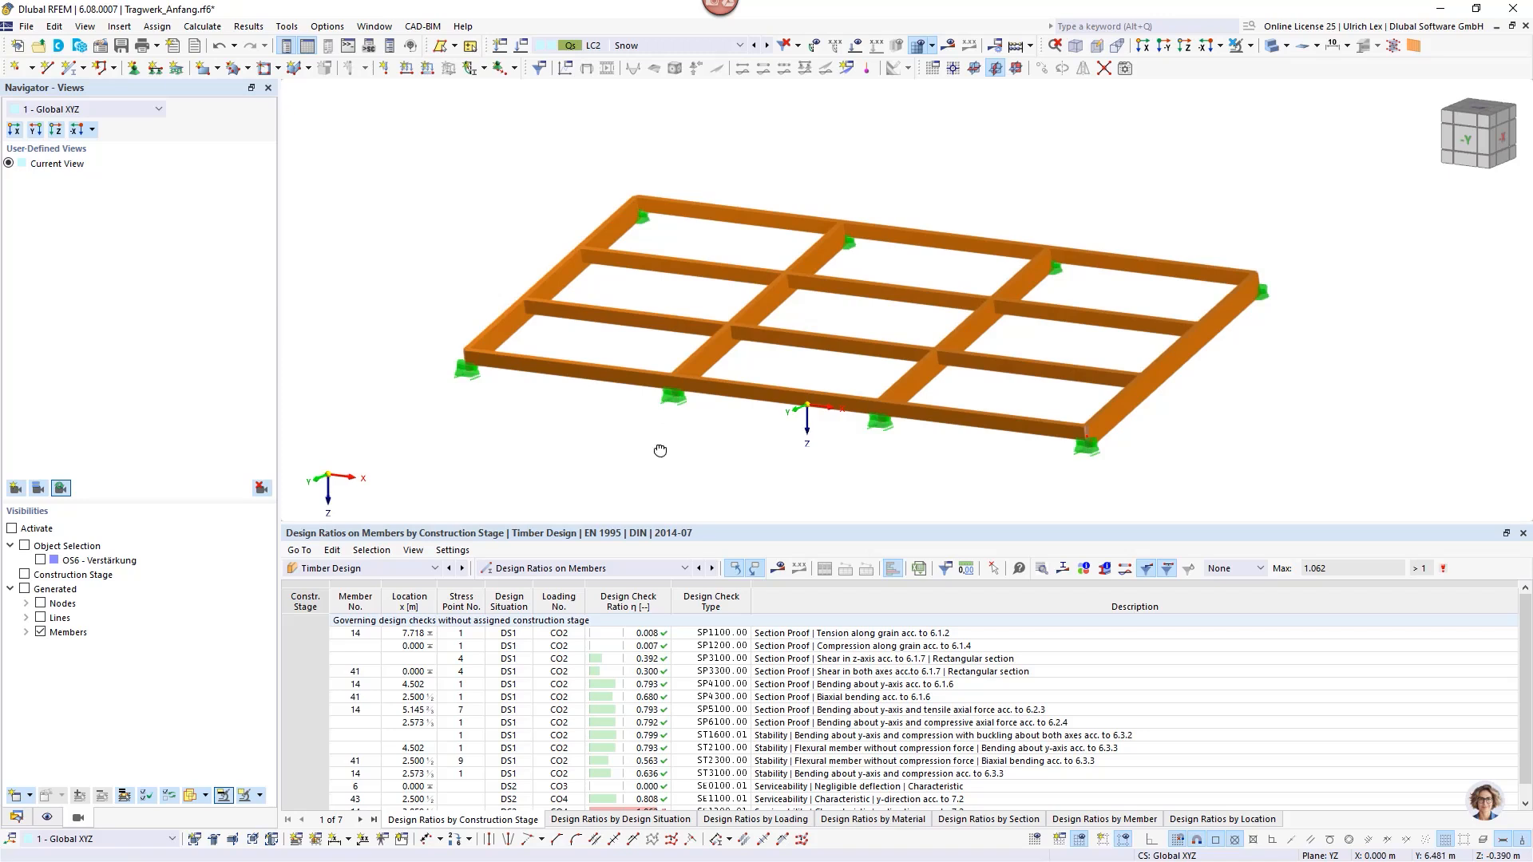
{"action": "mouse_move", "coordinate": [660, 448]}
{"action": "middle_mouse_down", "text": "ctrl"}
{"action": "mouse_move", "coordinate": [732, 451]}
{"action": "mouse_move", "coordinate": [680, 447]}
{"action": "middle_mouse_up", "text": "ctrl"}
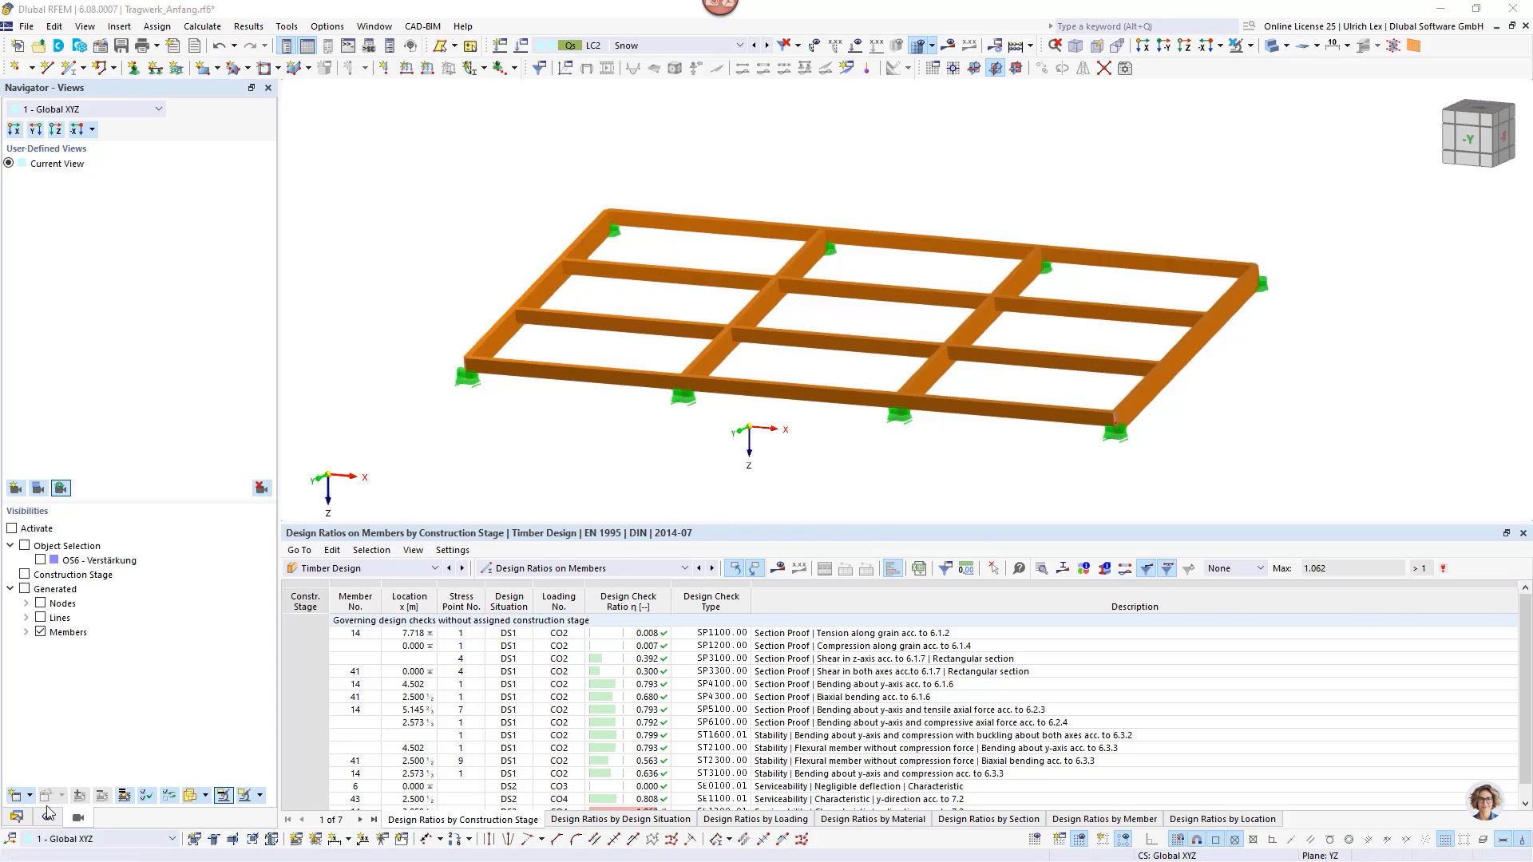
List the special objects in the model data and locate the Line Releases entry.
{"action": "left_click", "coordinate": [16, 817]}
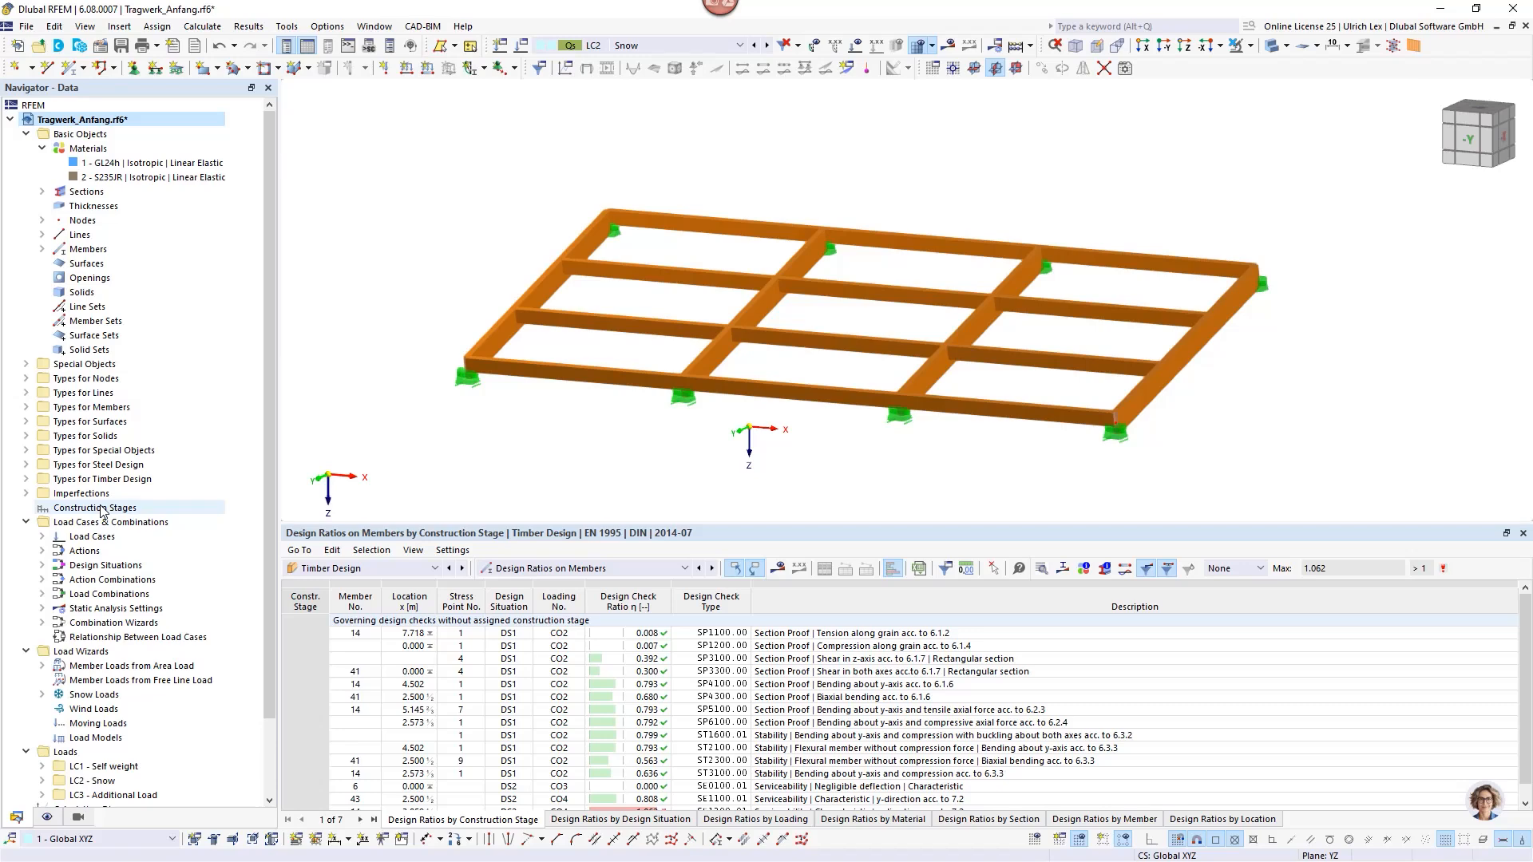
{"action": "left_click", "coordinate": [27, 365]}
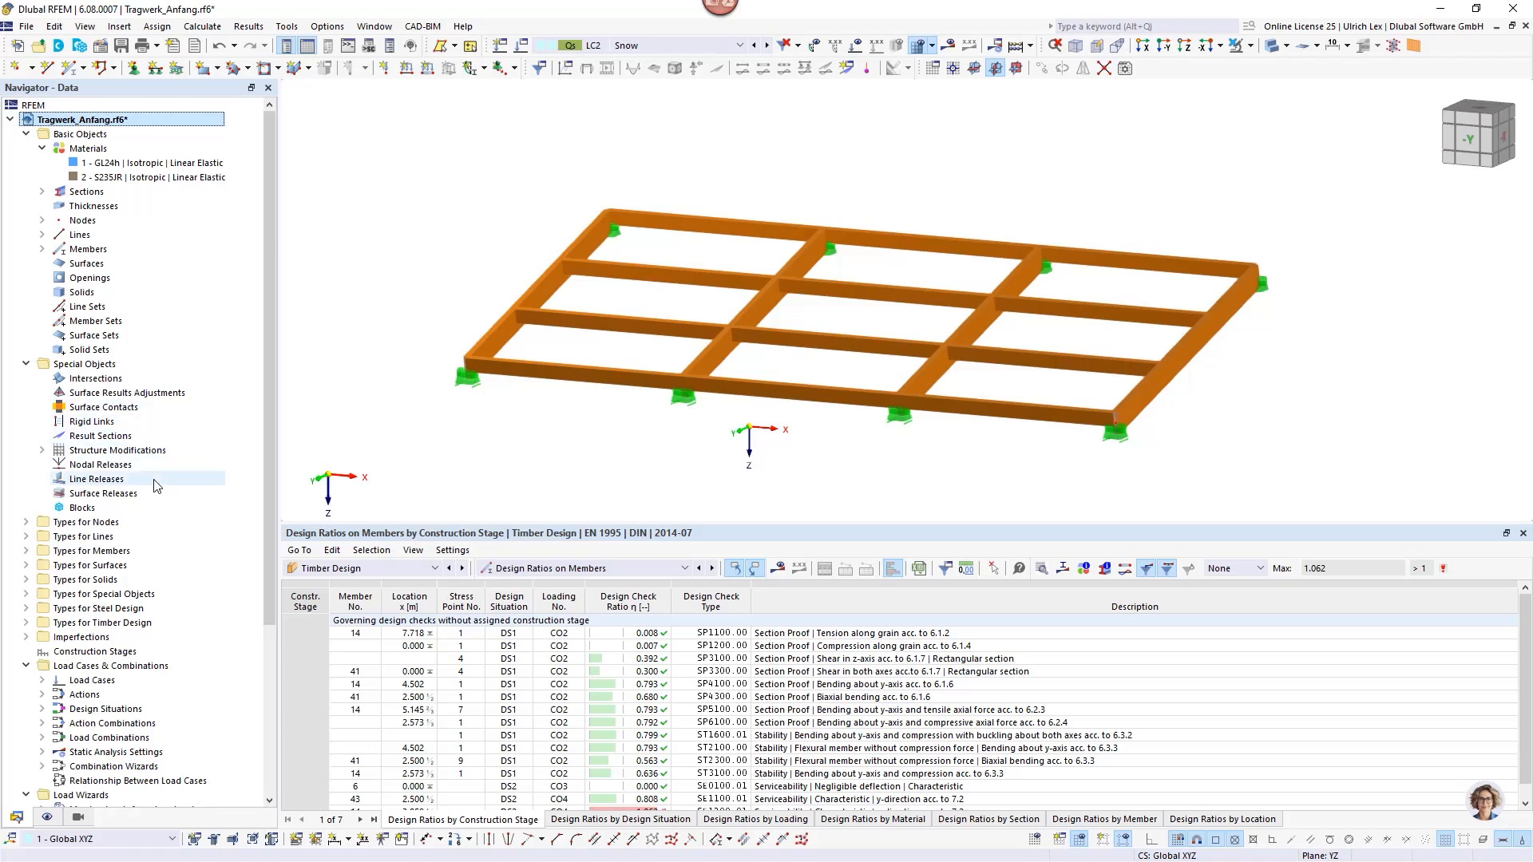
{"action": "left_click", "coordinate": [107, 482]}
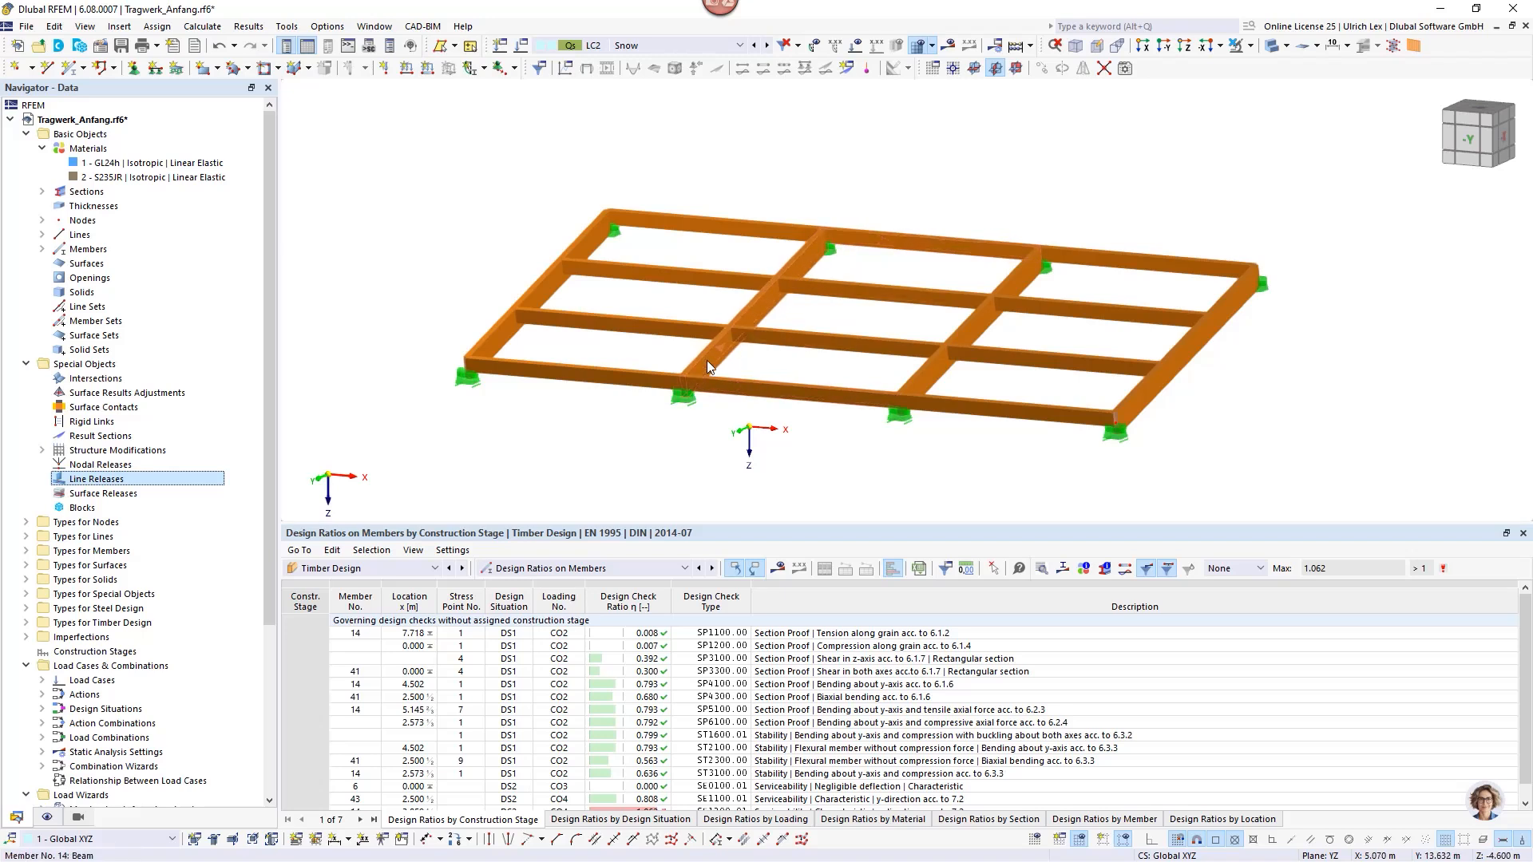
{"action": "left_click", "coordinate": [753, 365]}
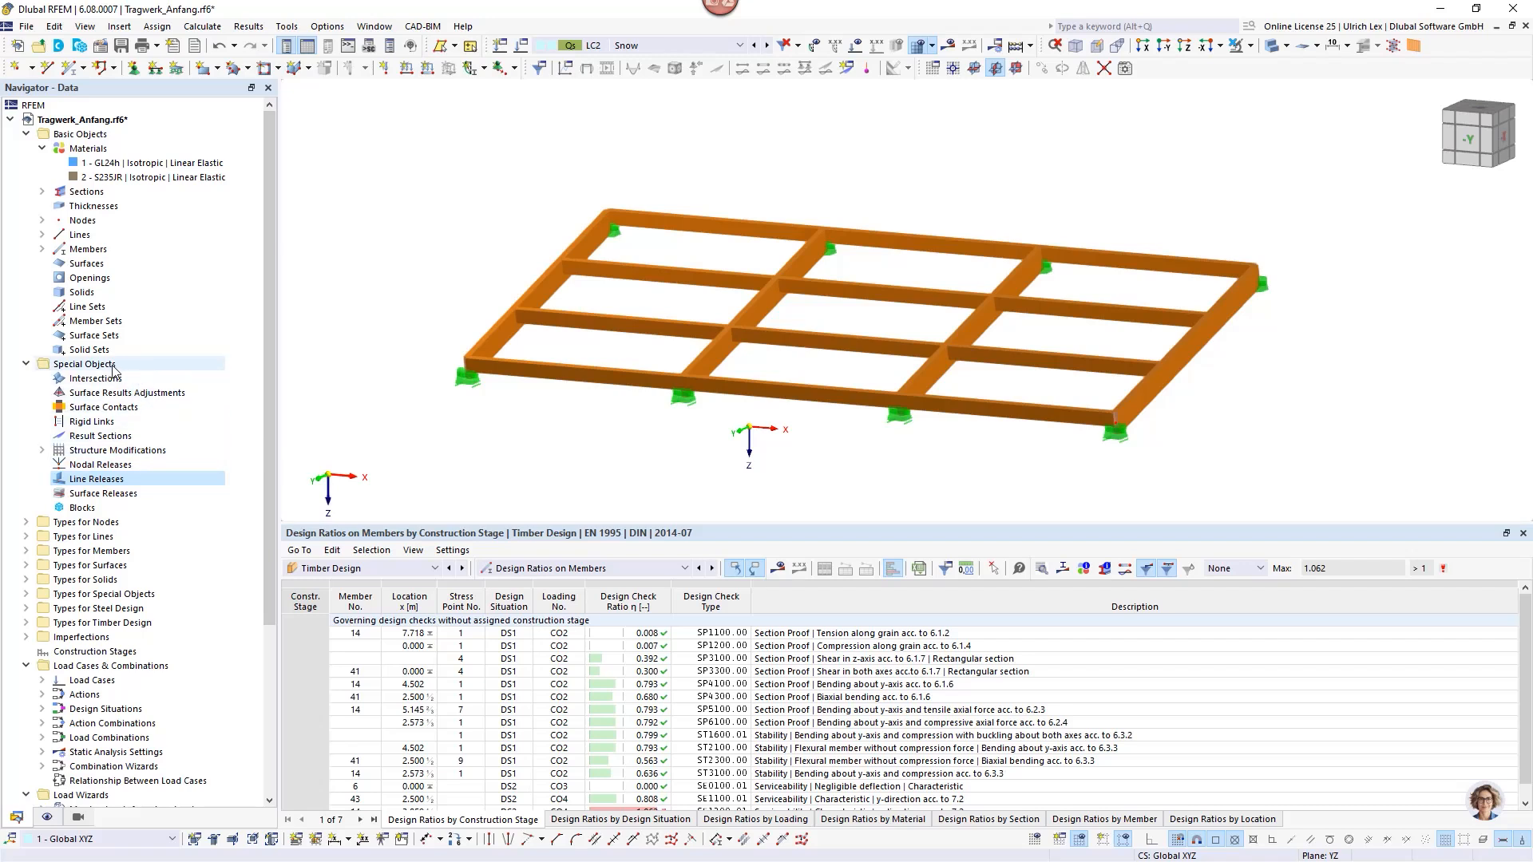
Start a new line release and assign it to lines 14 and 22 of the two inner inclined beams.
{"action": "right_click", "coordinate": [111, 482]}
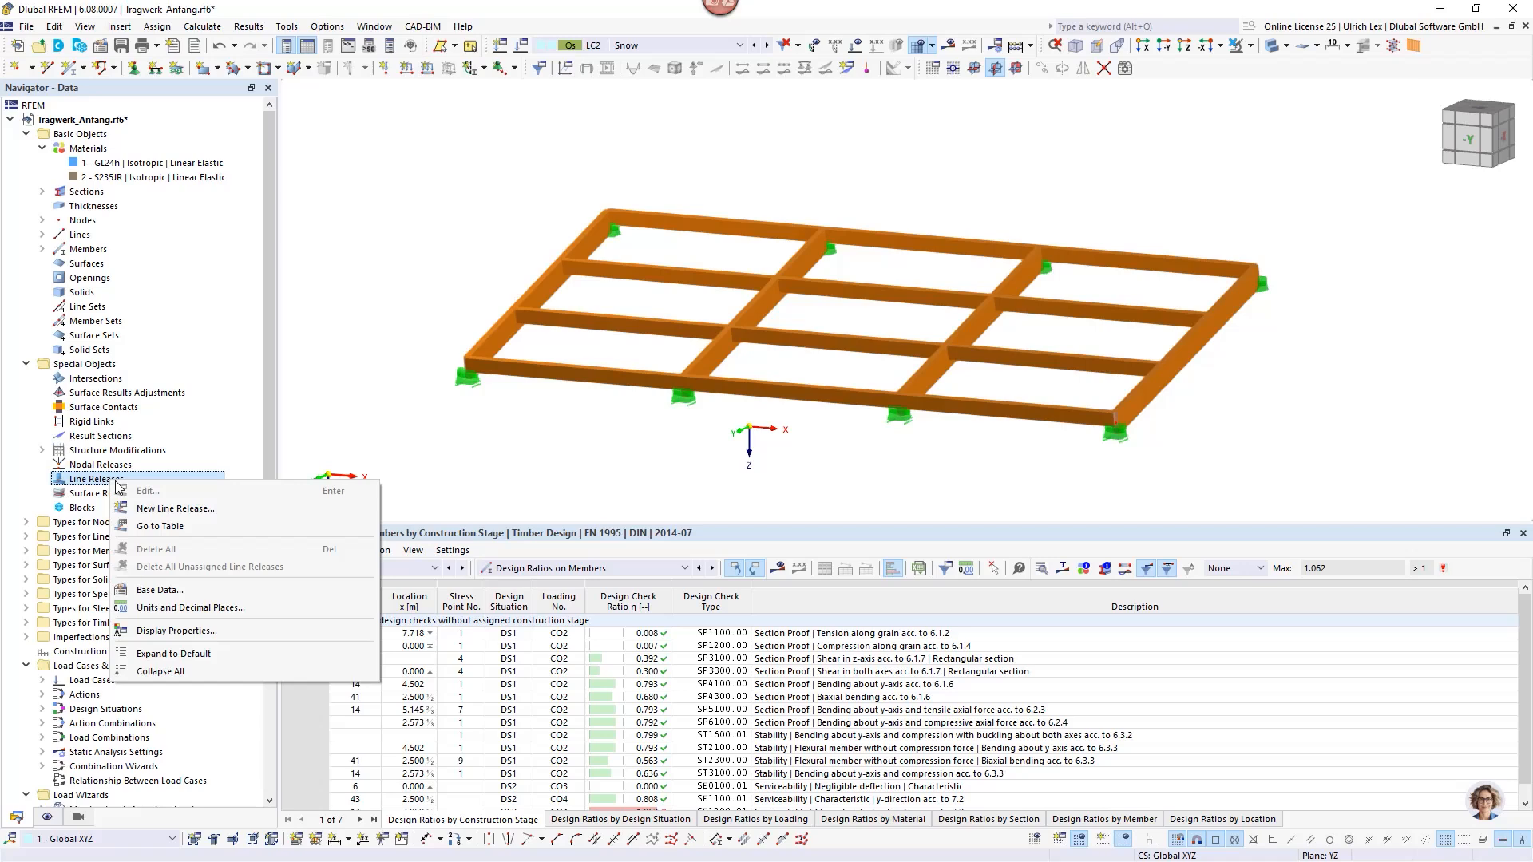
{"action": "left_click", "coordinate": [152, 511]}
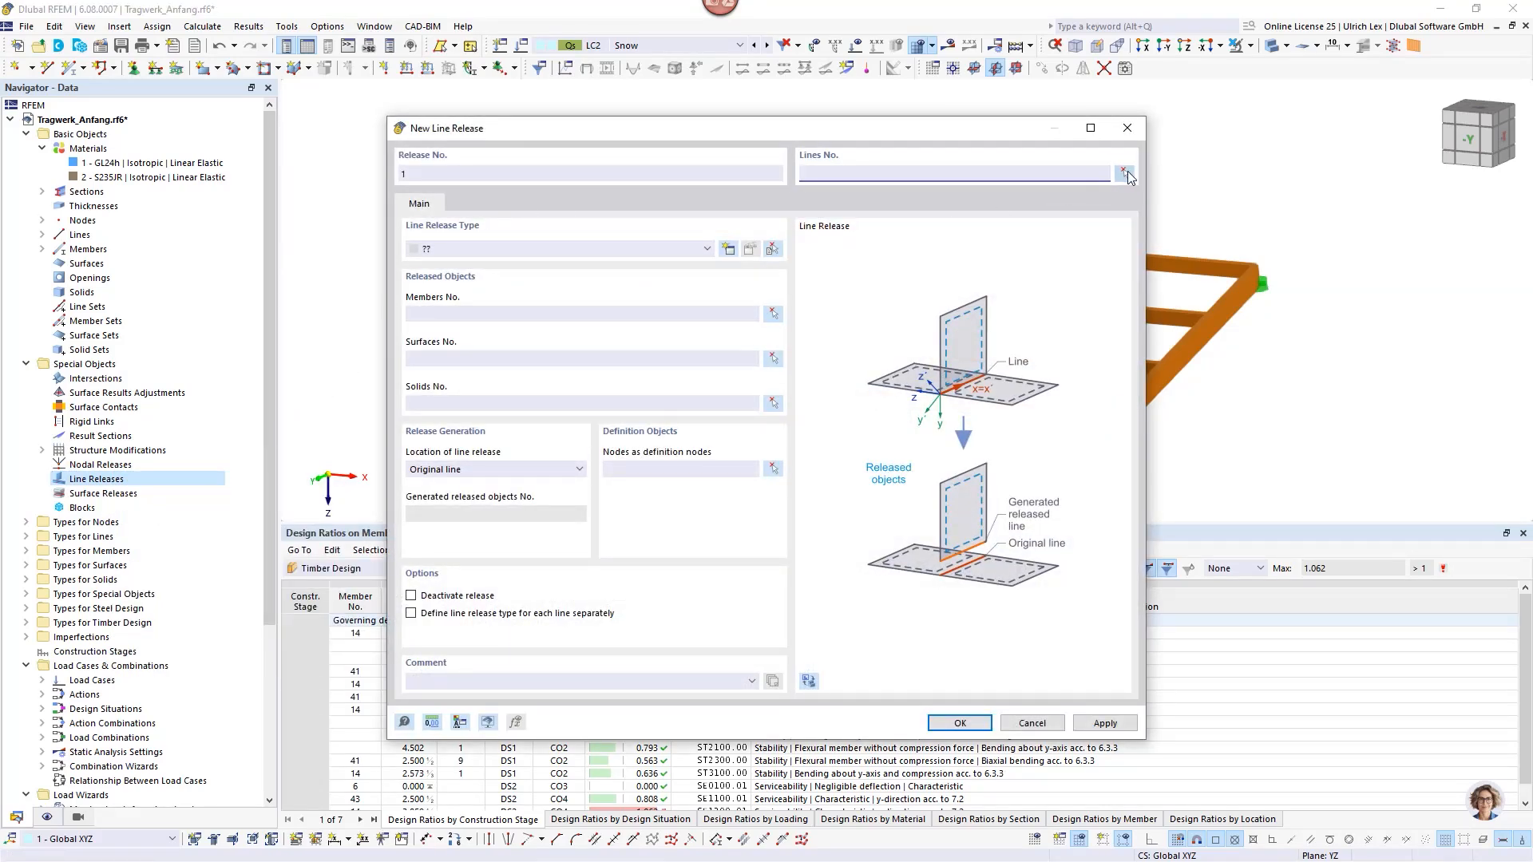
{"action": "left_click", "coordinate": [1125, 173]}
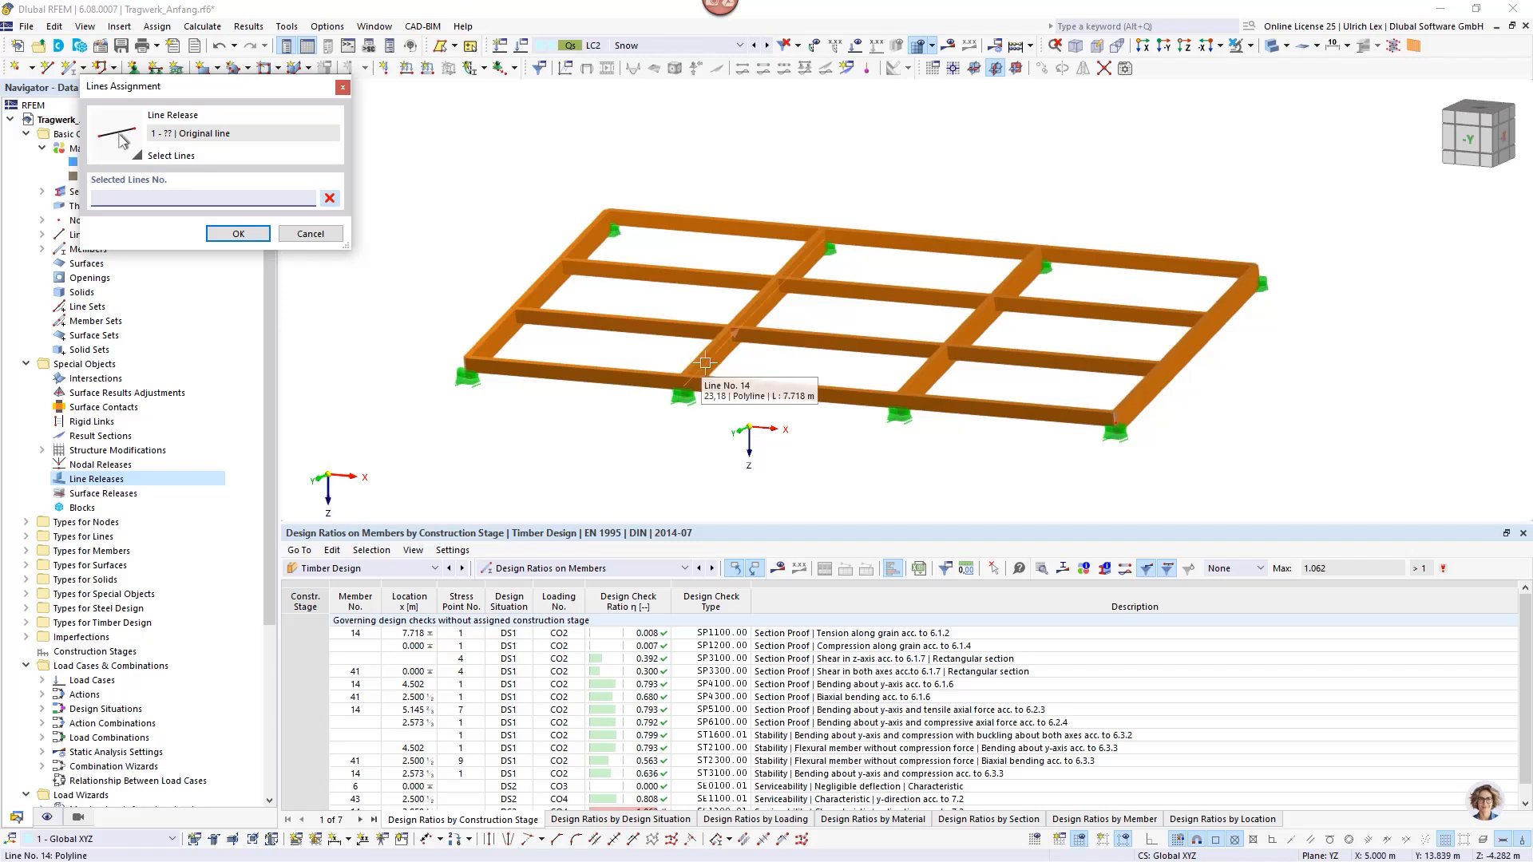
{"action": "left_click", "coordinate": [716, 361]}
{"action": "left_click", "coordinate": [911, 385]}
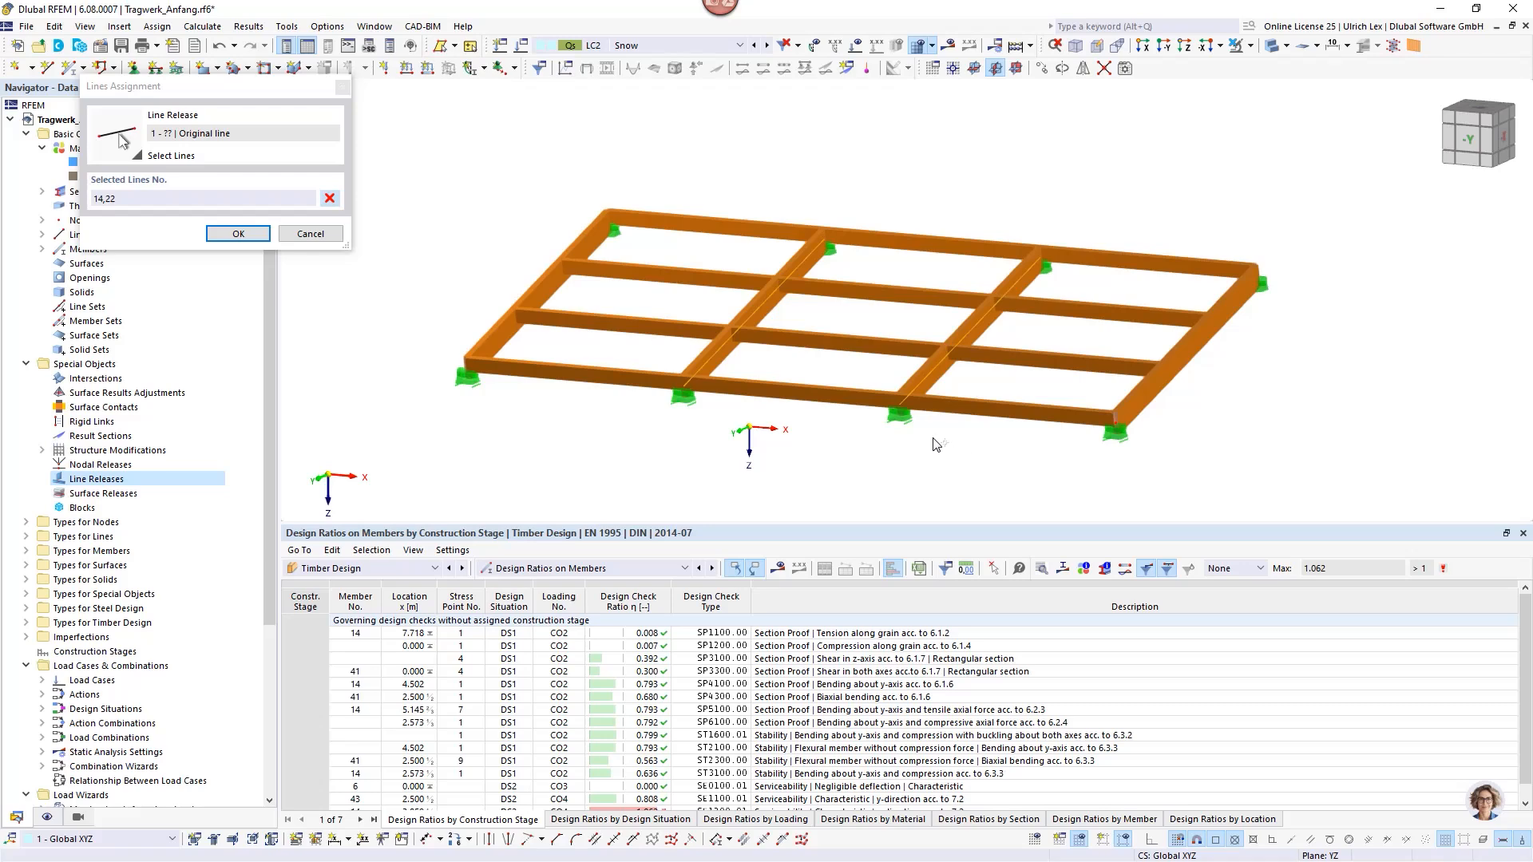
{"action": "left_click", "coordinate": [238, 234]}
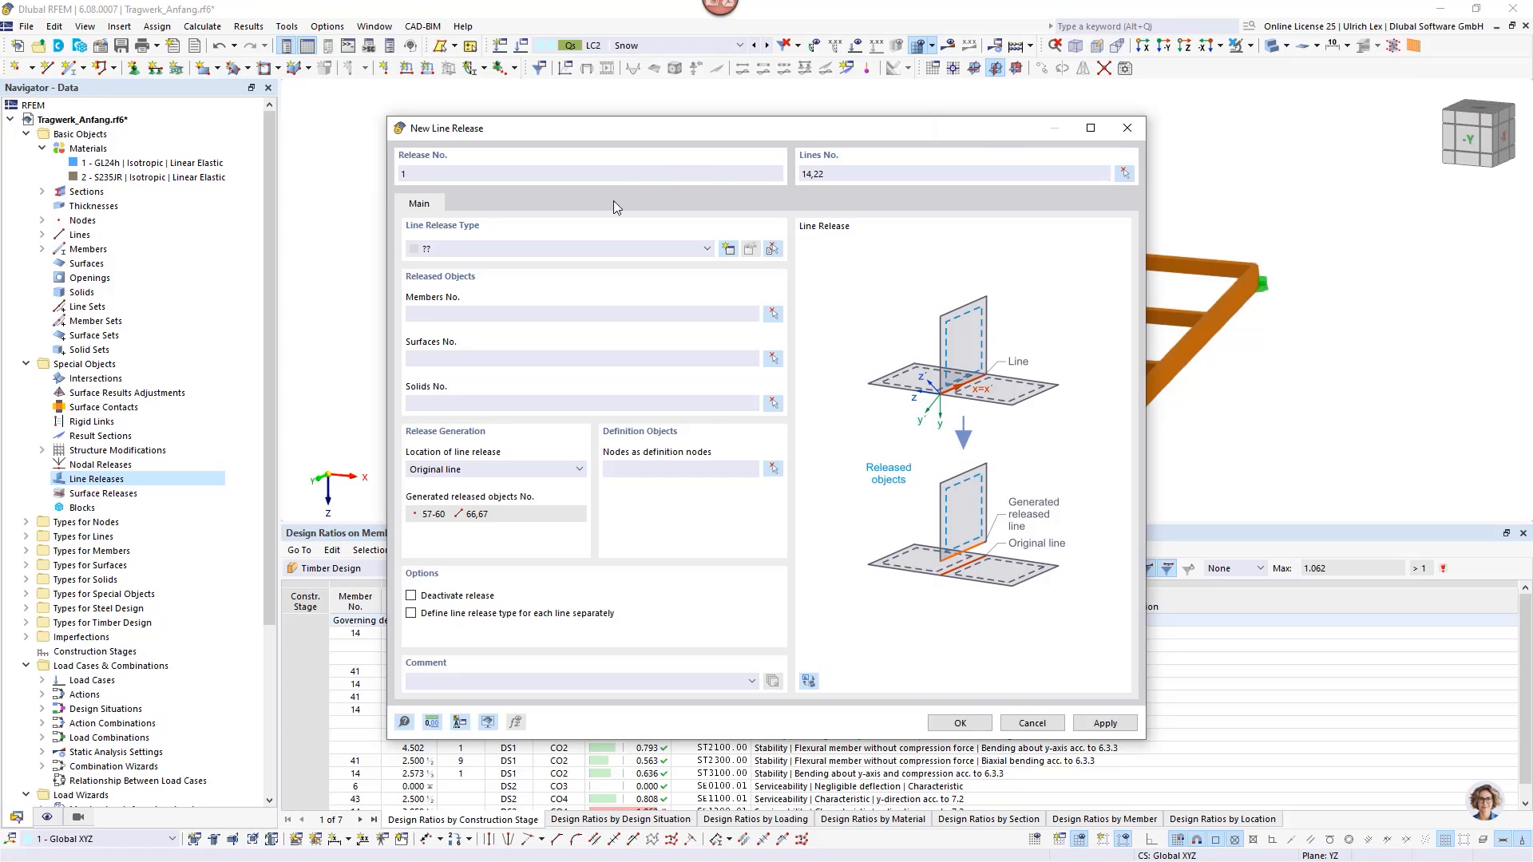
Create a line release type with only the translational ux released, using a spring constant of 1.000 kN/m², and the rotational φx fixed.
{"action": "left_click", "coordinate": [729, 250]}
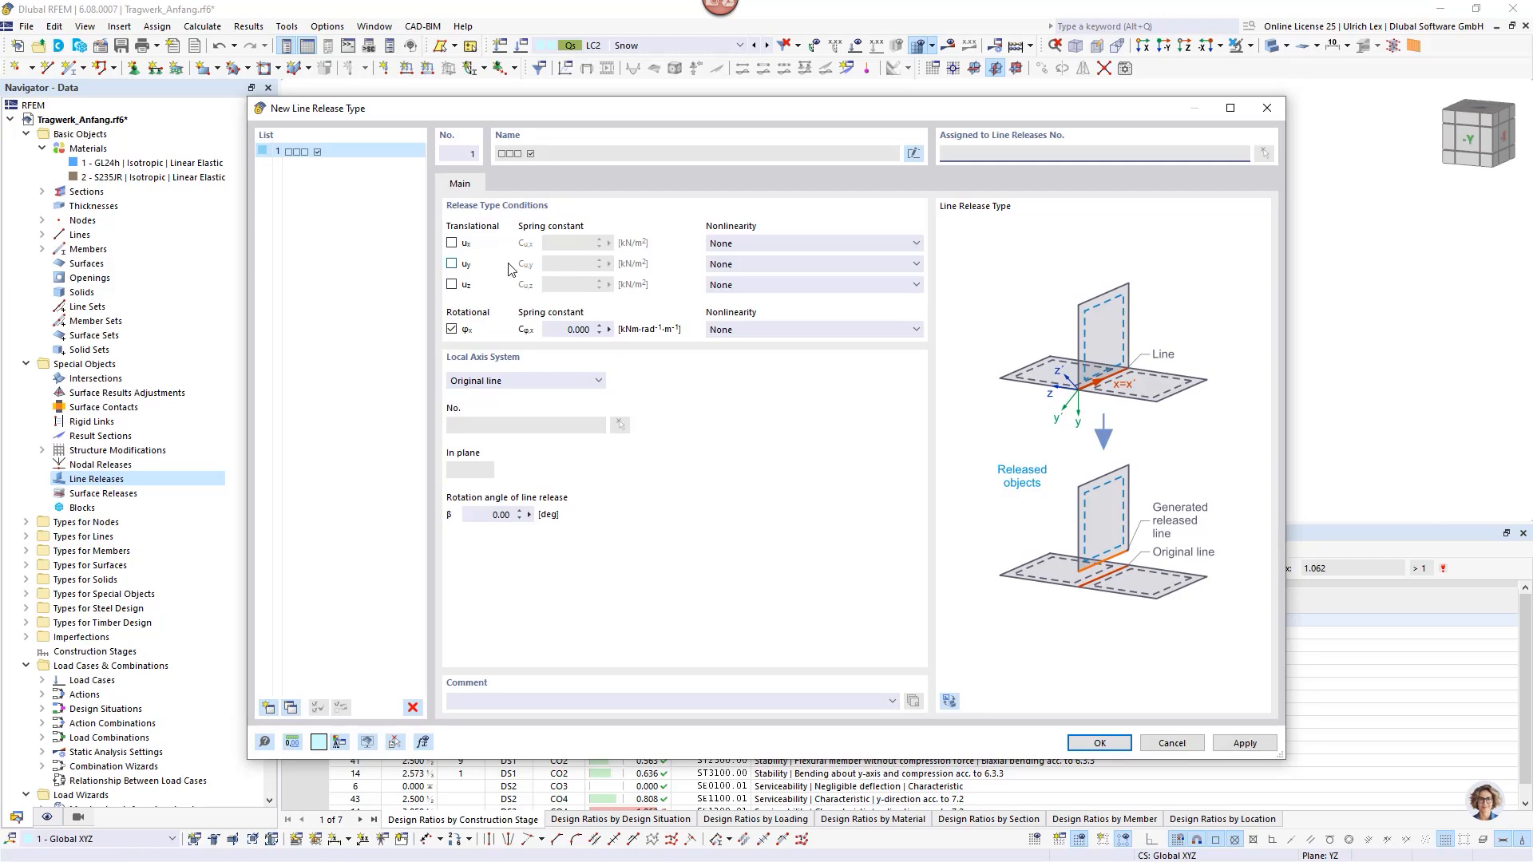
{"action": "left_click_drag", "start_coordinate": [651, 111], "coordinate": [682, 112]}
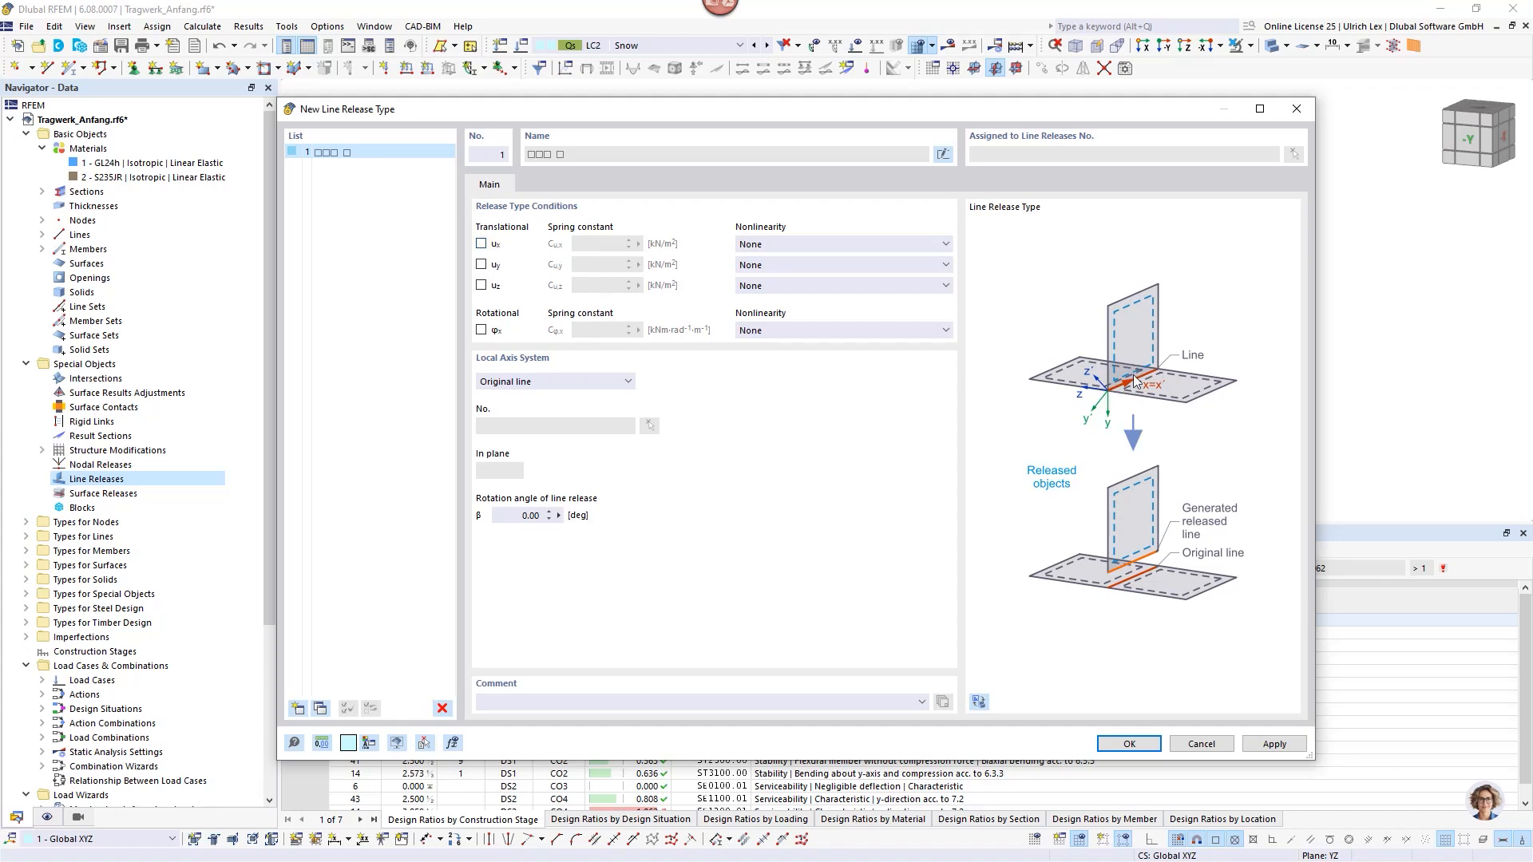
{"action": "left_click", "coordinate": [496, 246]}
{"action": "left_click_drag", "start_coordinate": [591, 245], "coordinate": [625, 245]}
{"action": "type", "text": "1"}
{"action": "left_click", "coordinate": [1129, 744]}
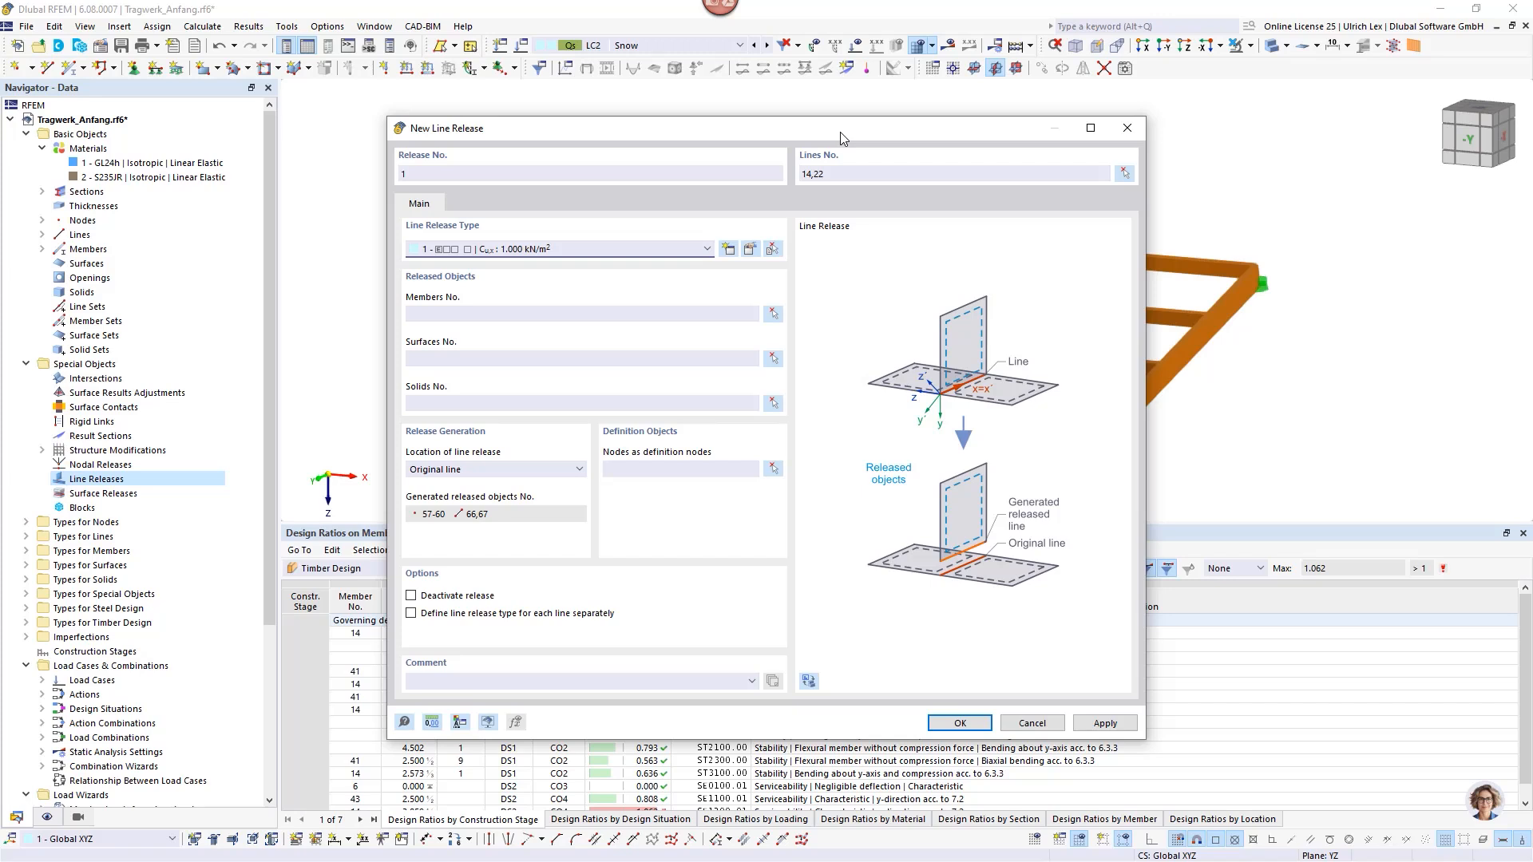
Set the inner beams' end nodes 18, 23, 29 and 34 as definition nodes and create line release 1.
{"action": "left_click_drag", "start_coordinate": [840, 132], "coordinate": [1348, 159]}
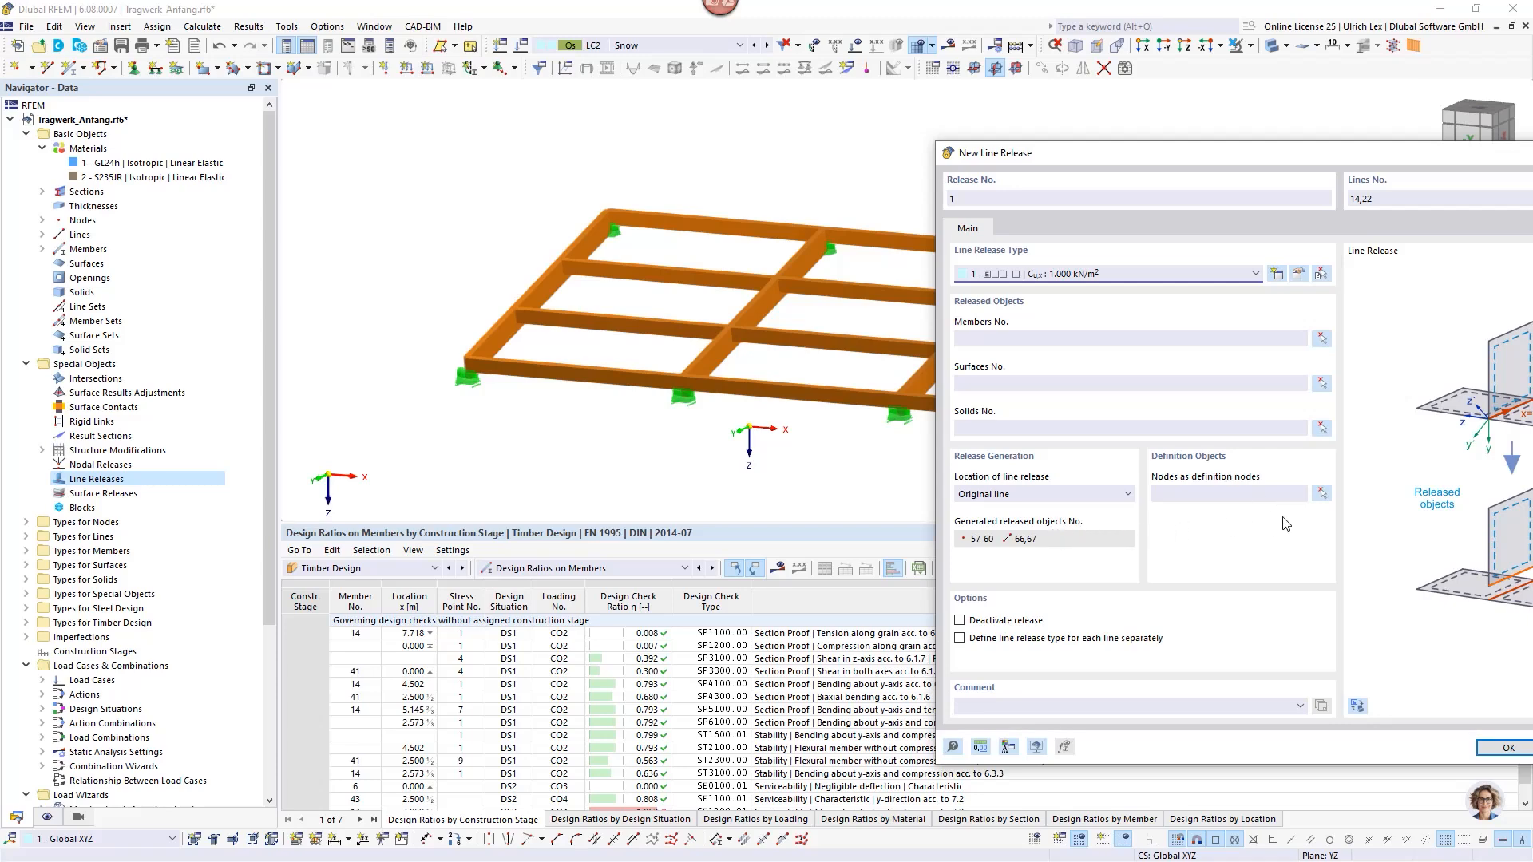
{"action": "left_click", "coordinate": [1322, 494]}
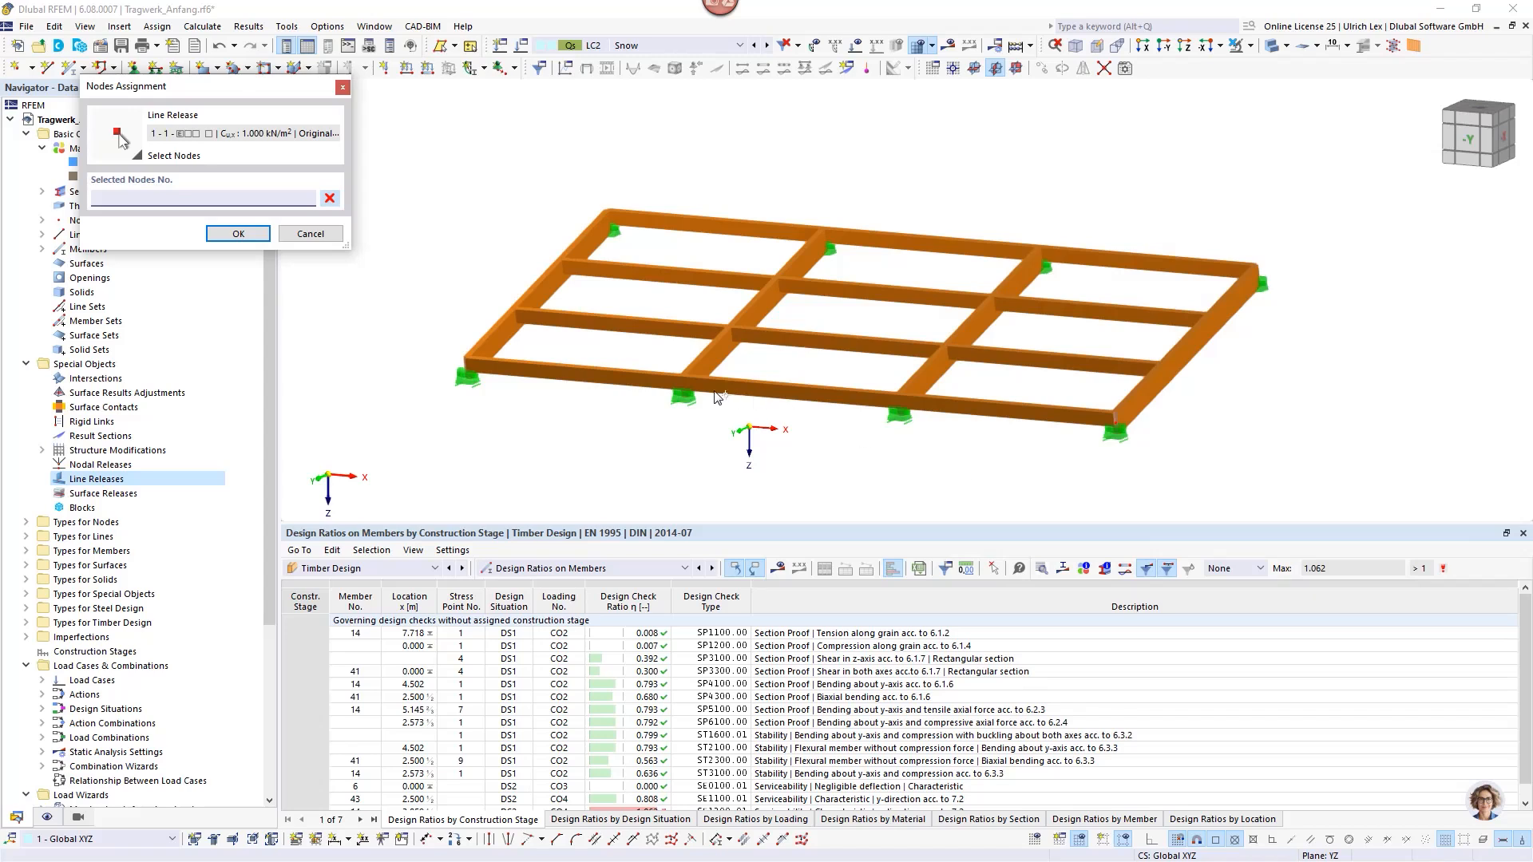
{"action": "left_click", "coordinate": [683, 382]}
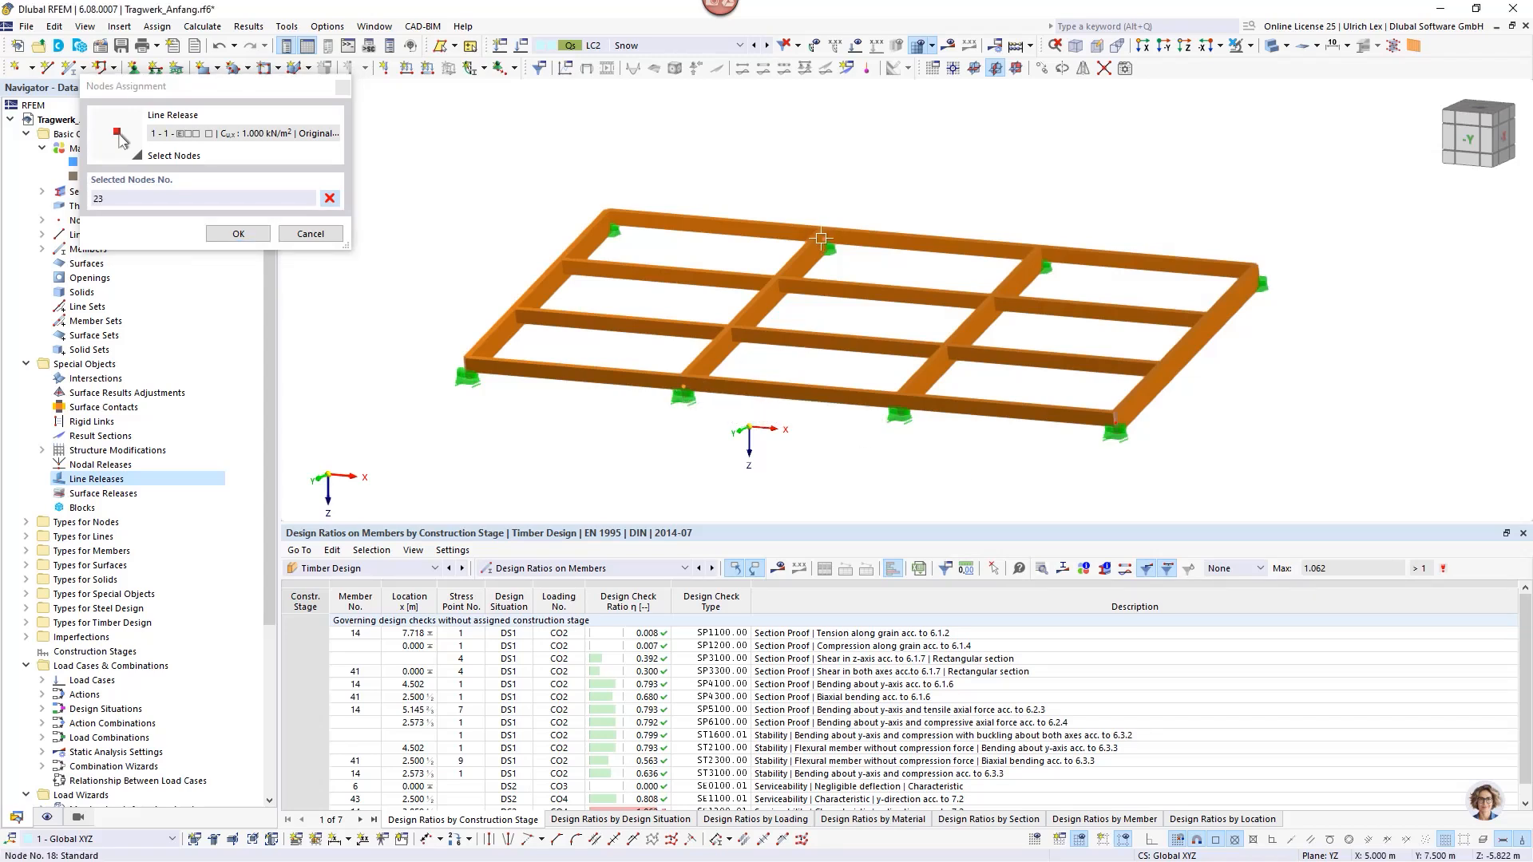
{"action": "left_click", "coordinate": [822, 238]}
{"action": "left_click", "coordinate": [1040, 257]}
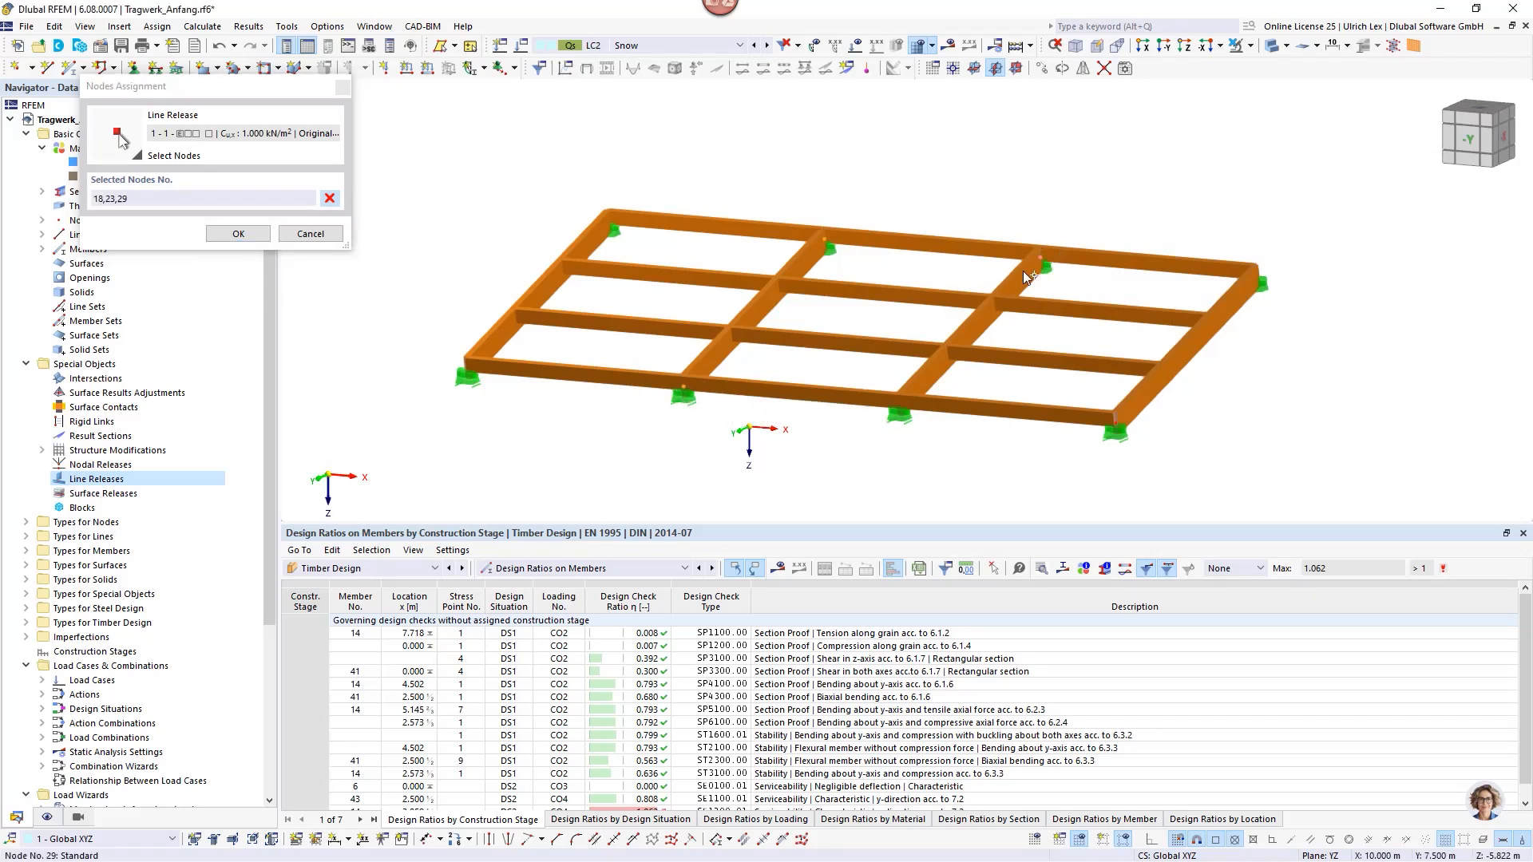
{"action": "left_click", "coordinate": [899, 407]}
{"action": "key", "text": "Return"}
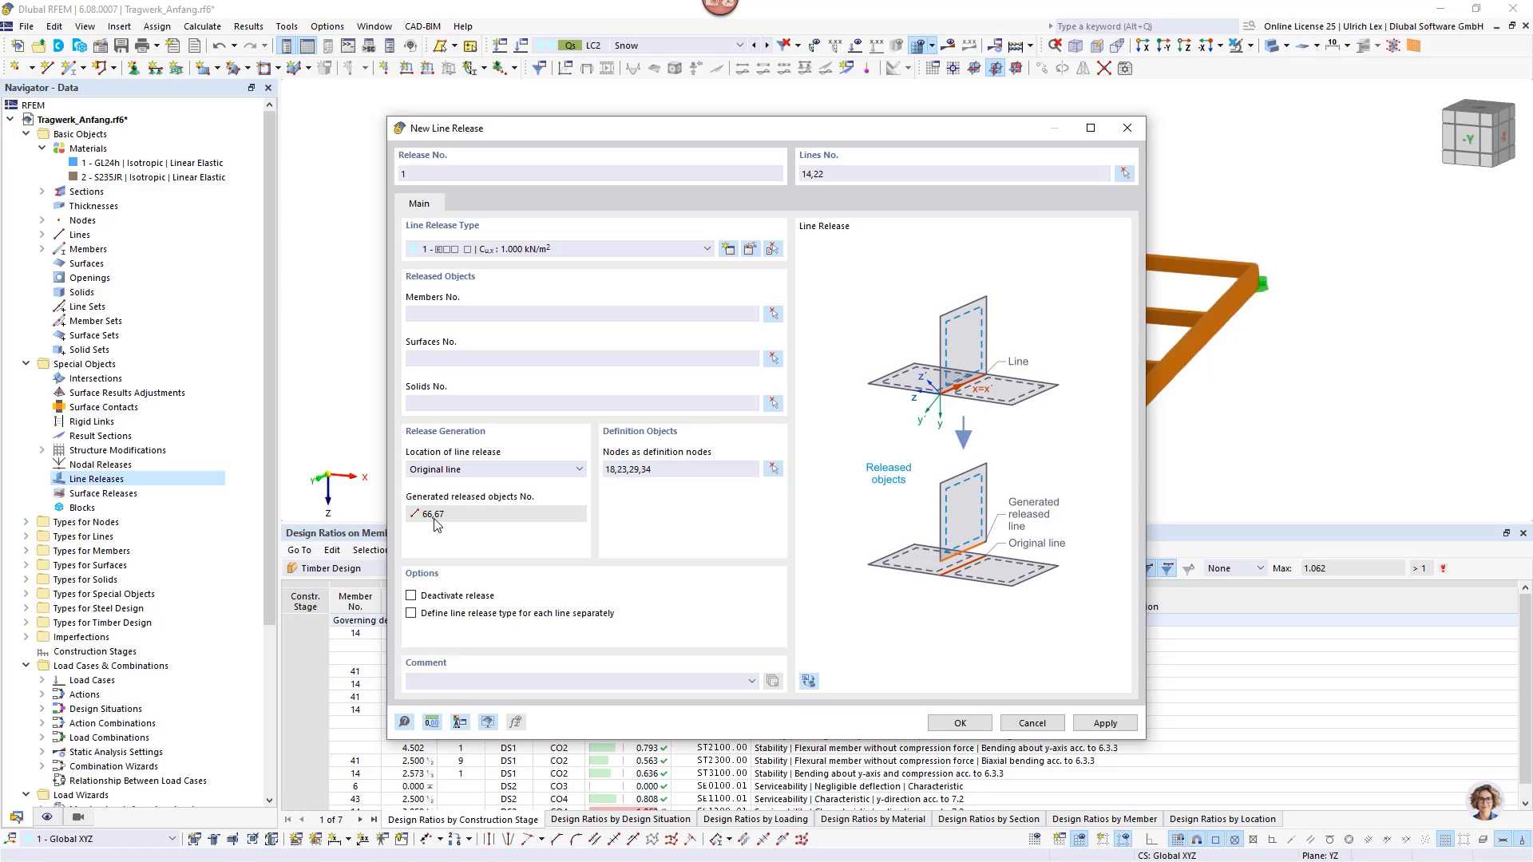
{"action": "left_click", "coordinate": [962, 723]}
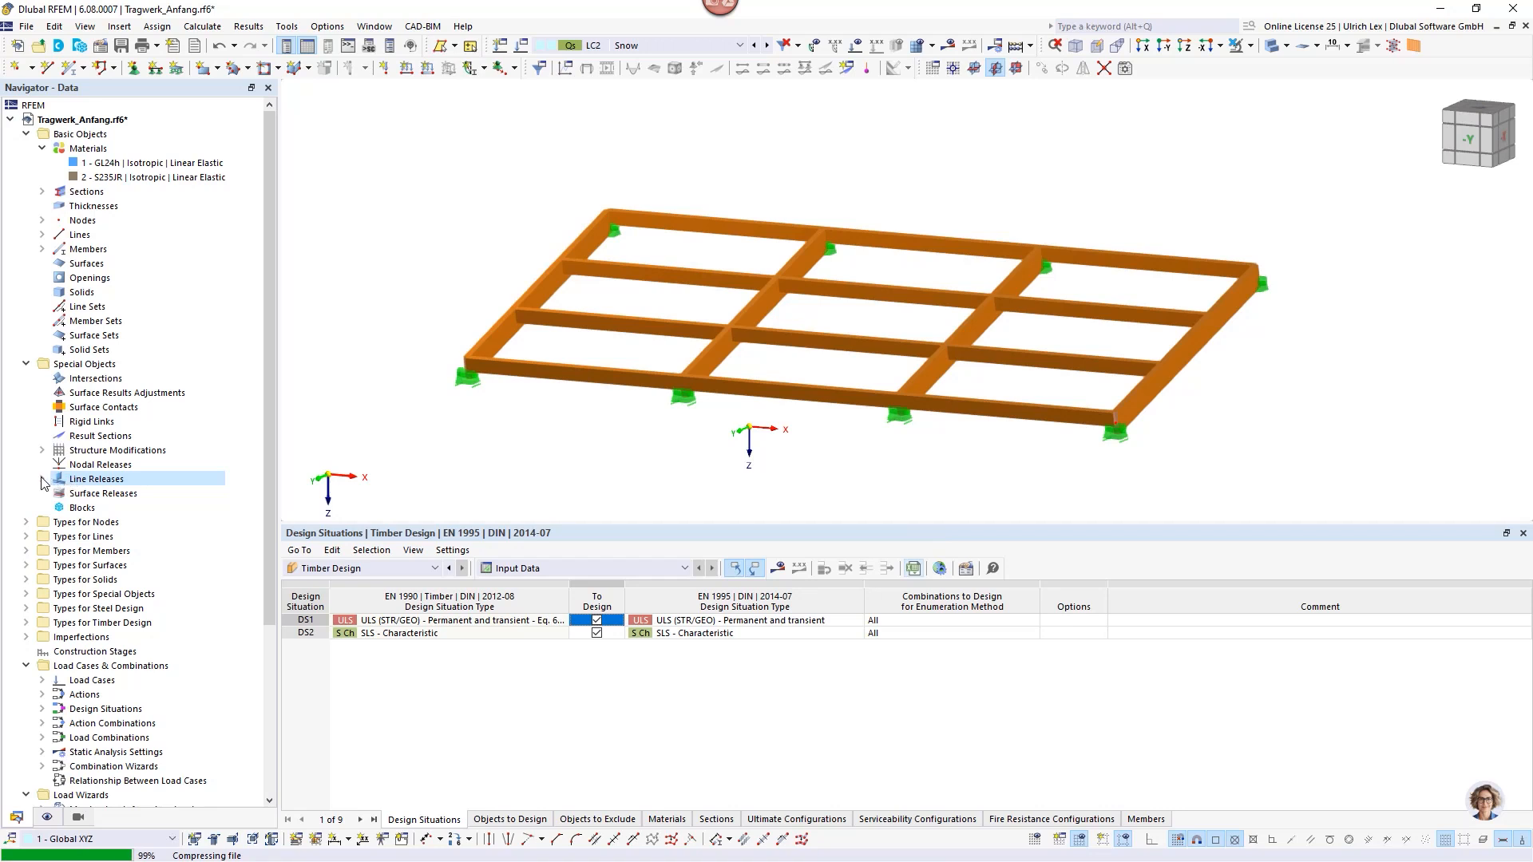
Start a second line release with the same 1.000 kN/m² release type and assign it to original lines 14 and 22.
{"action": "right_click", "coordinate": [106, 480]}
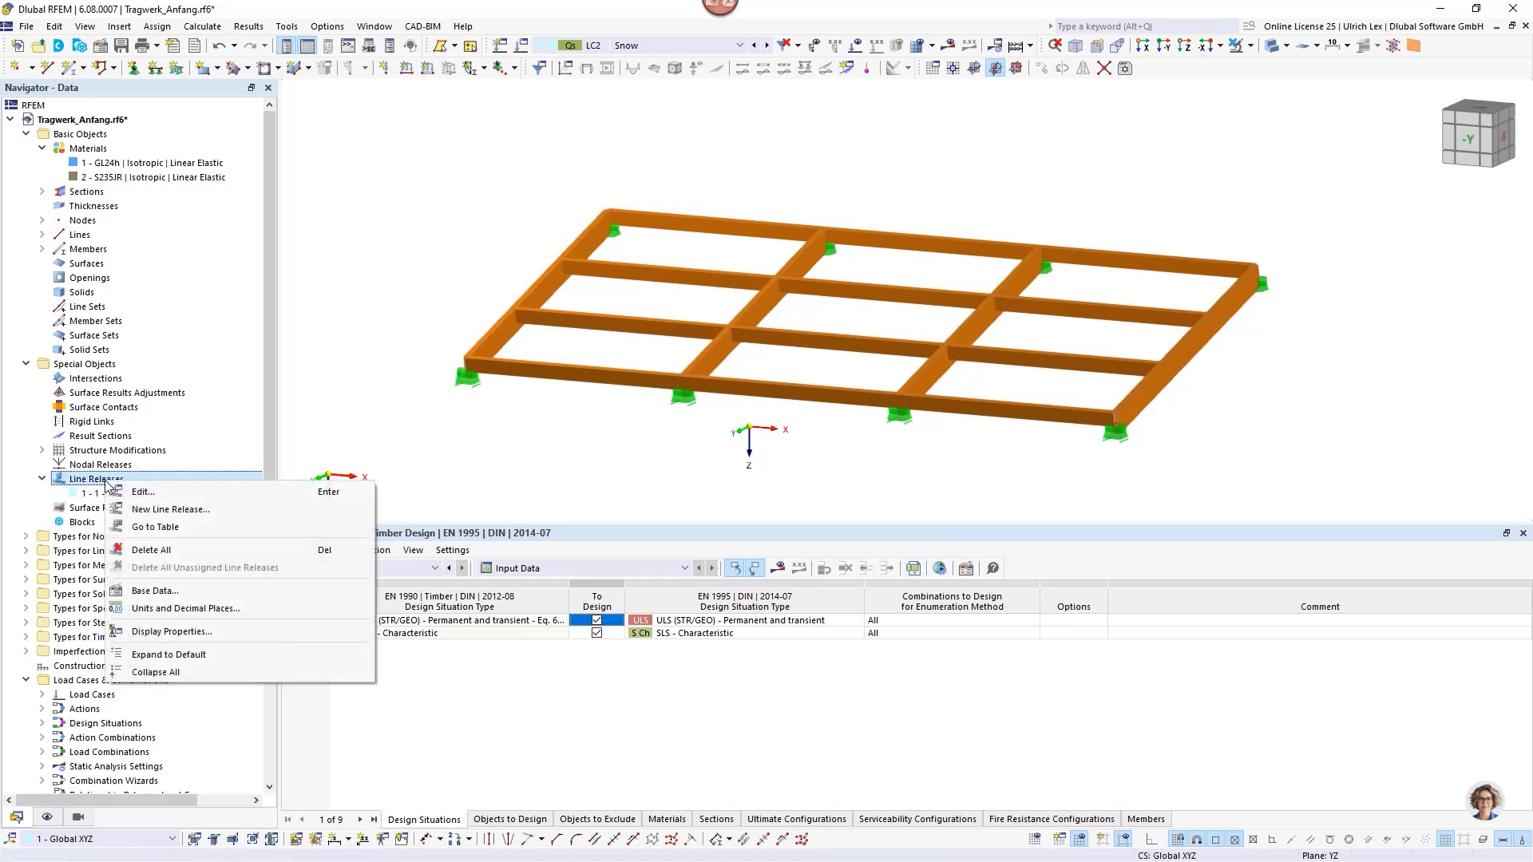
{"action": "left_click", "coordinate": [170, 509]}
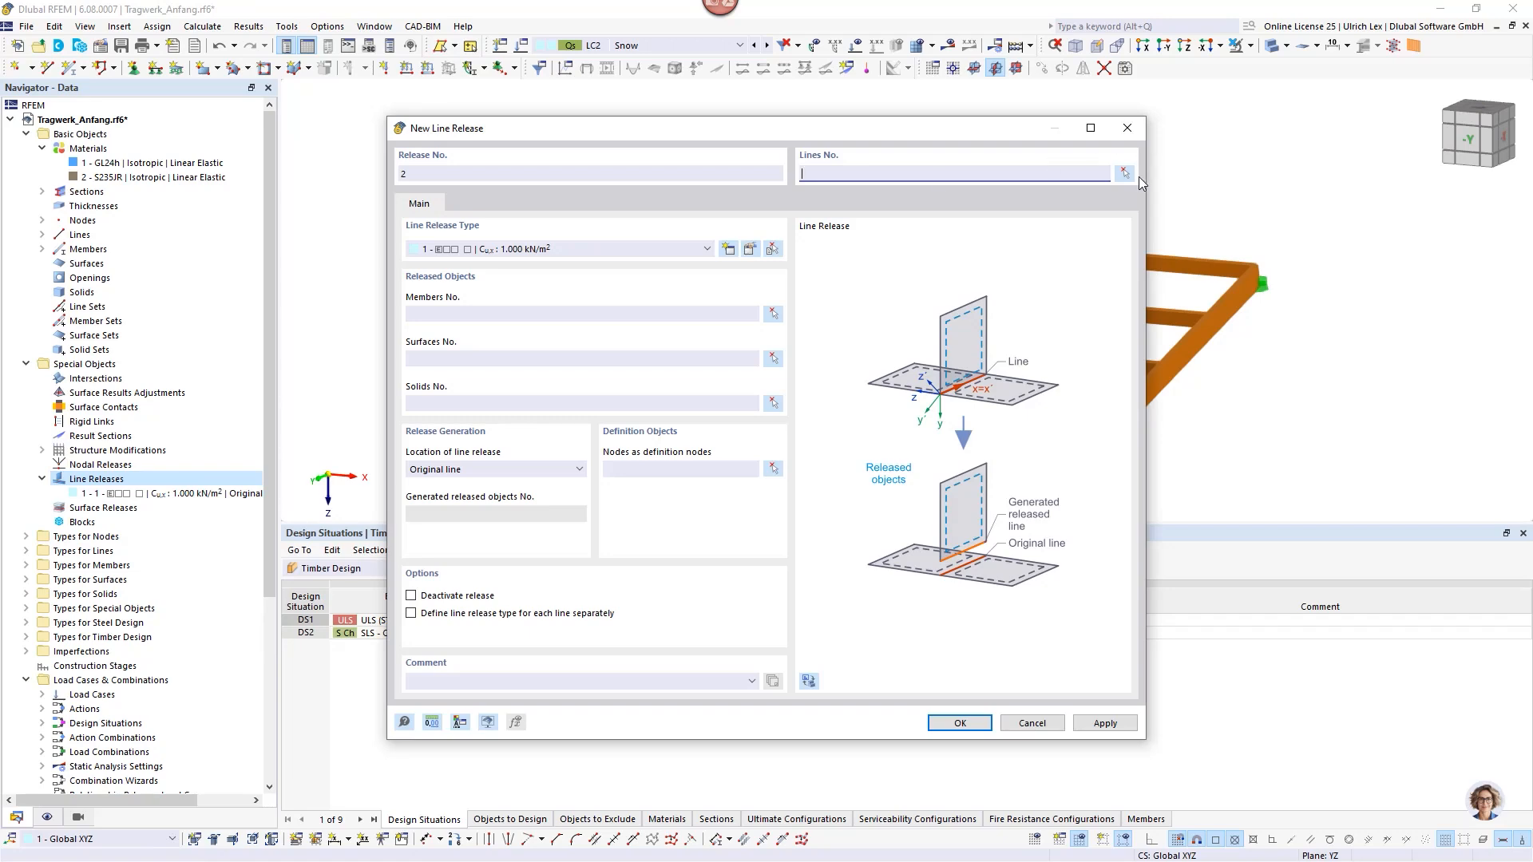
{"action": "left_click", "coordinate": [1124, 173]}
{"action": "left_click", "coordinate": [969, 331]}
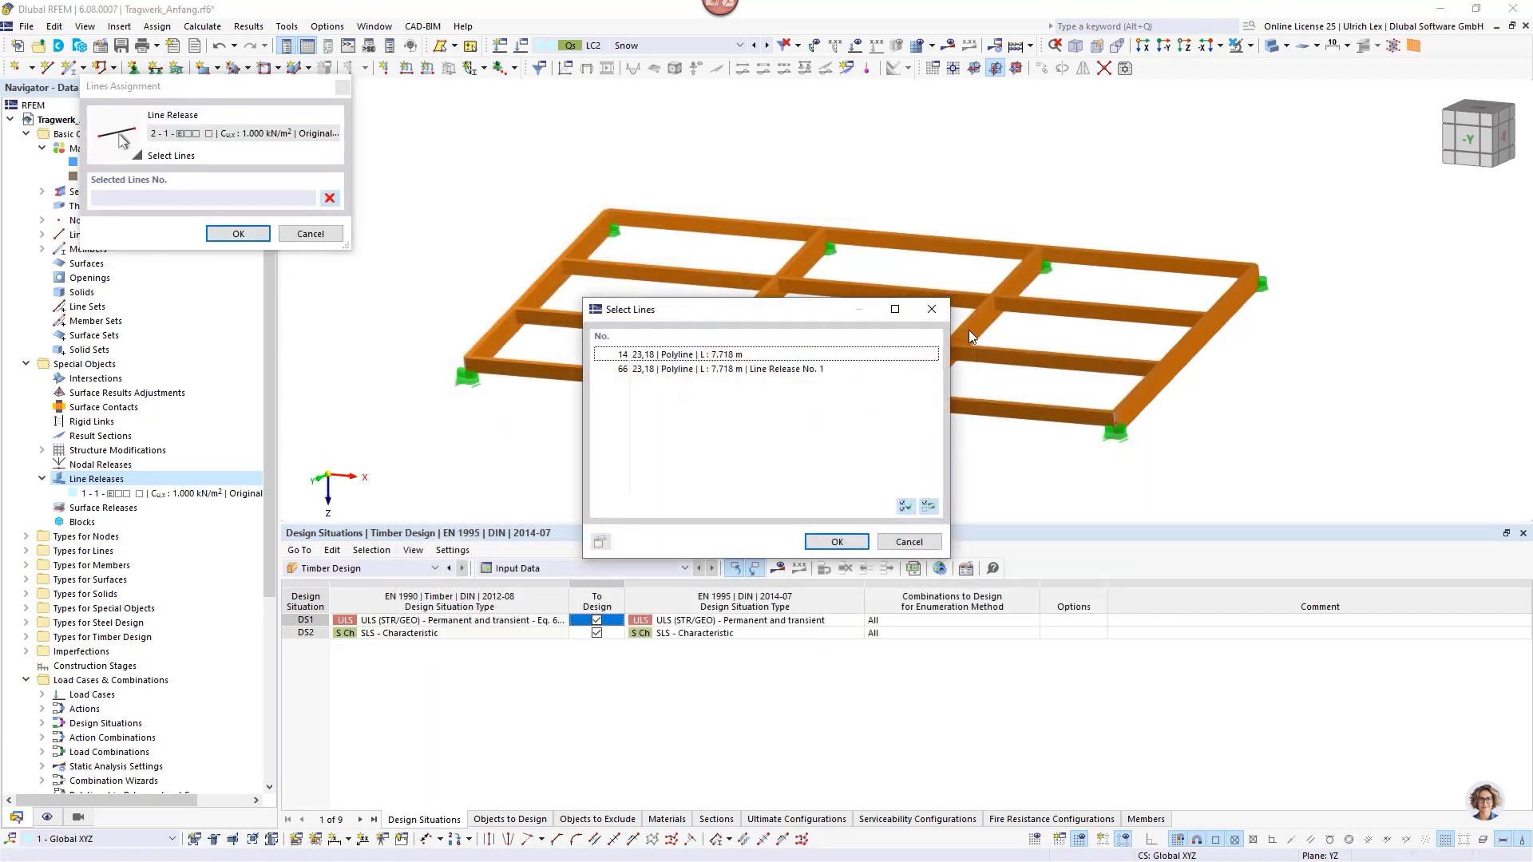
{"action": "left_click", "coordinate": [658, 361]}
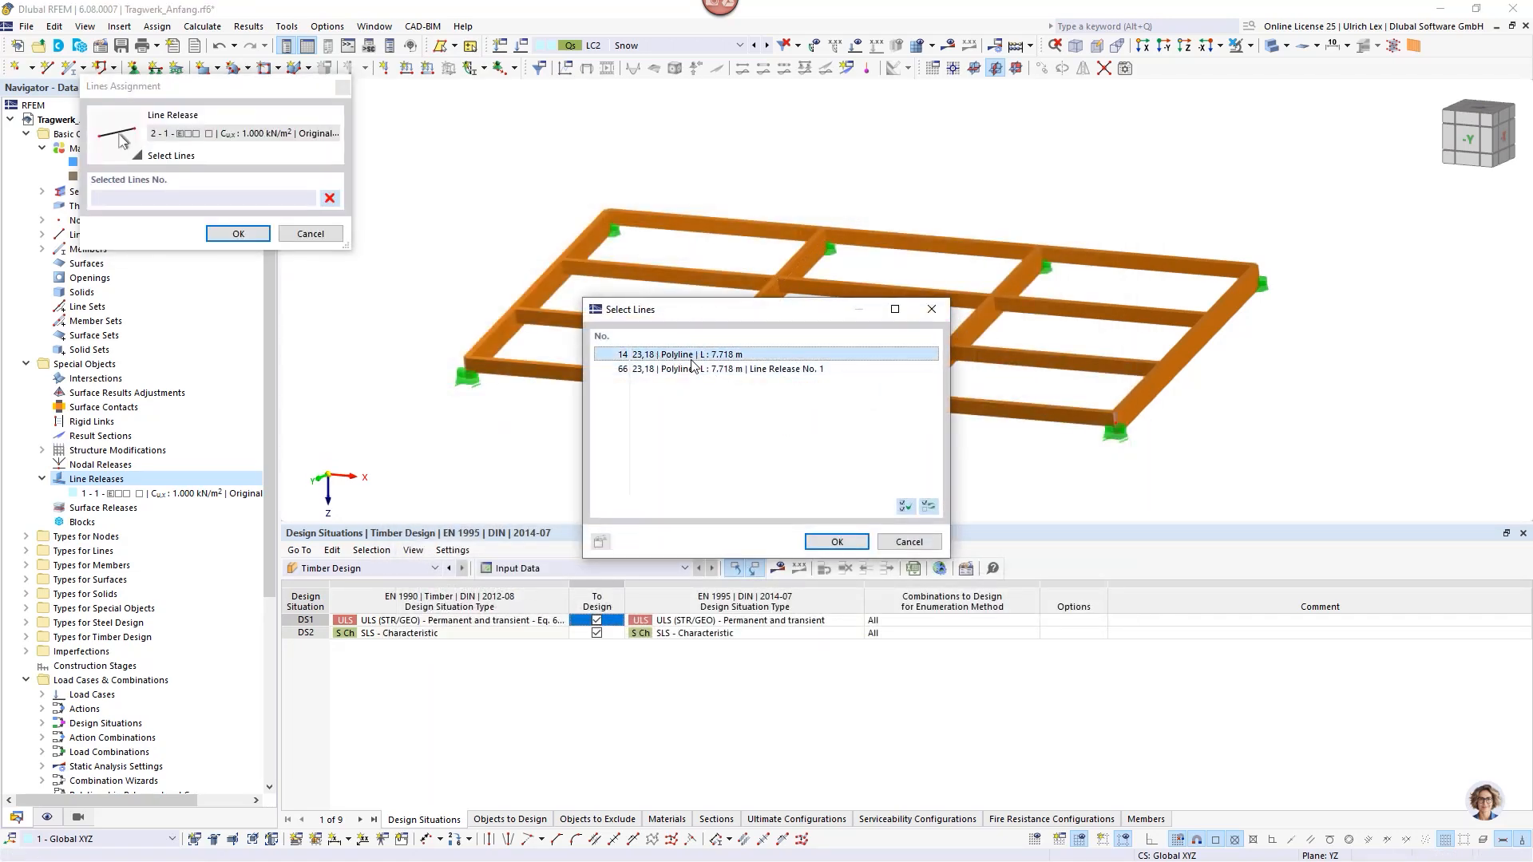
{"action": "left_click", "coordinate": [837, 542]}
{"action": "left_click", "coordinate": [966, 333]}
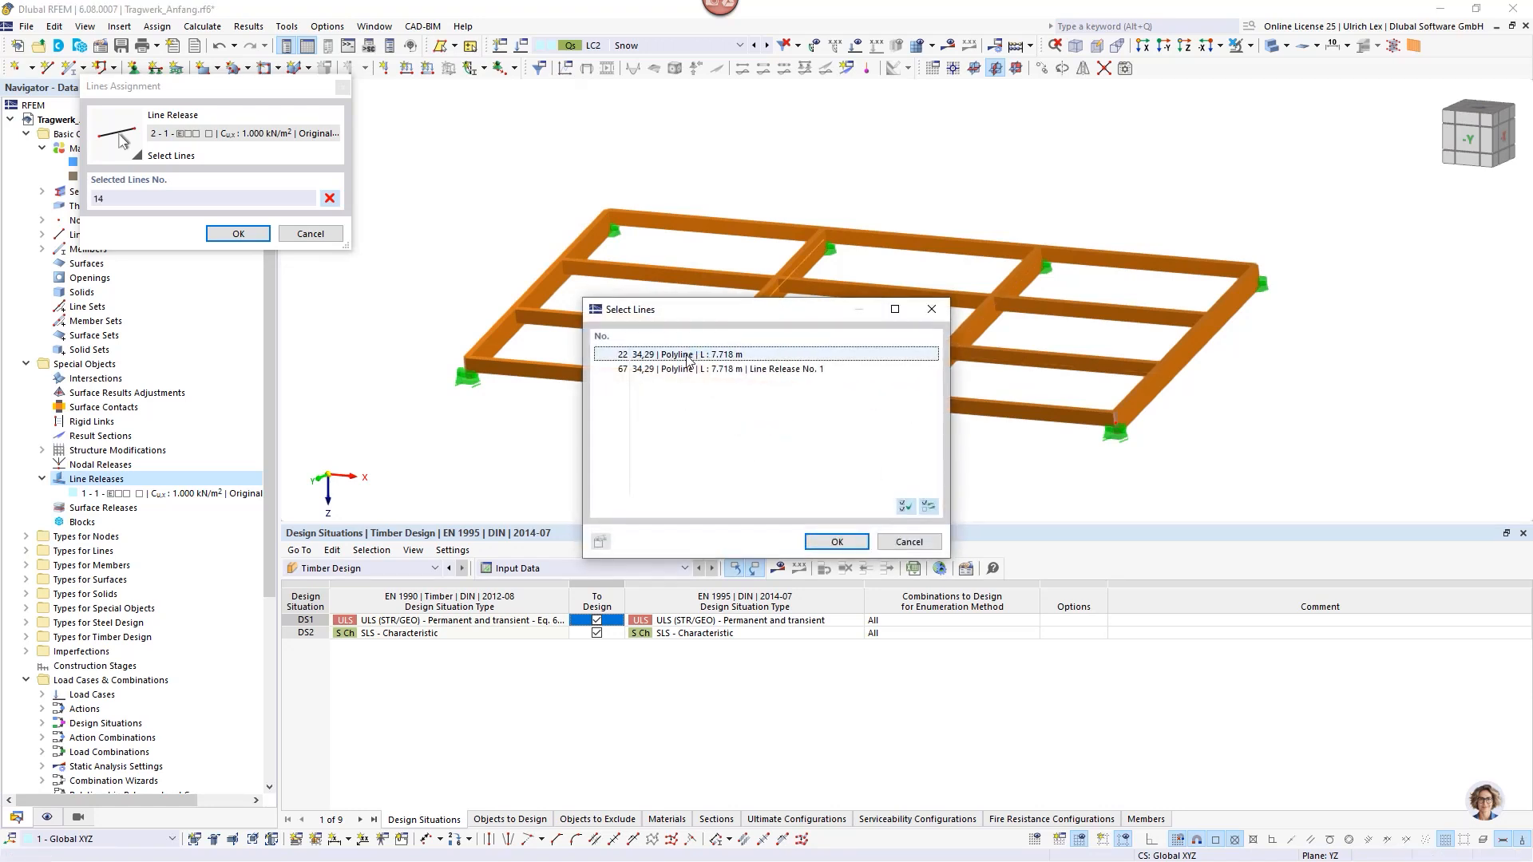
{"action": "left_click", "coordinate": [677, 357]}
{"action": "left_click", "coordinate": [836, 542]}
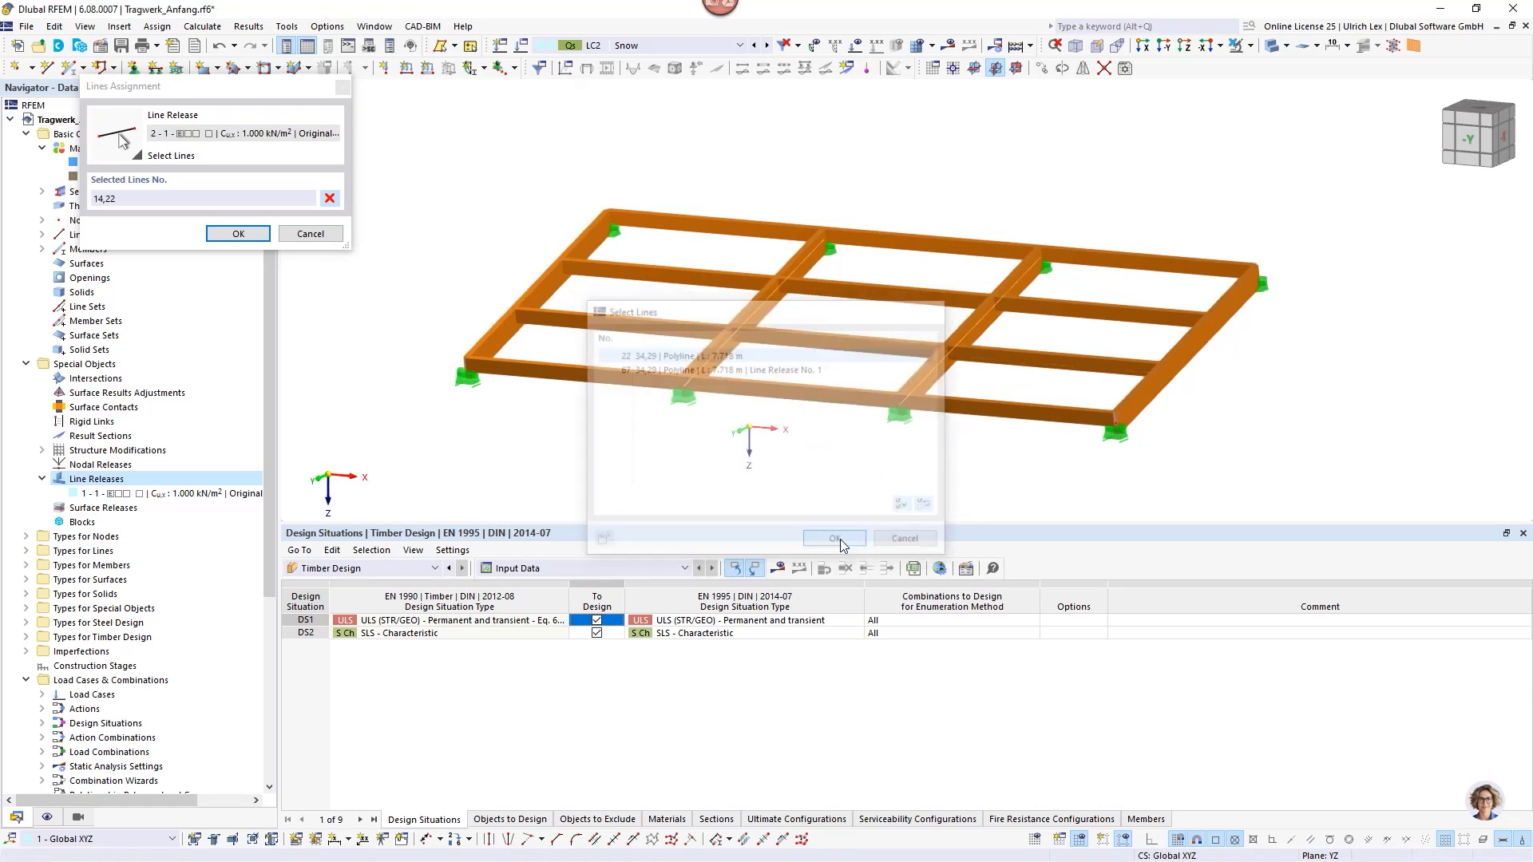
{"action": "left_click", "coordinate": [219, 236]}
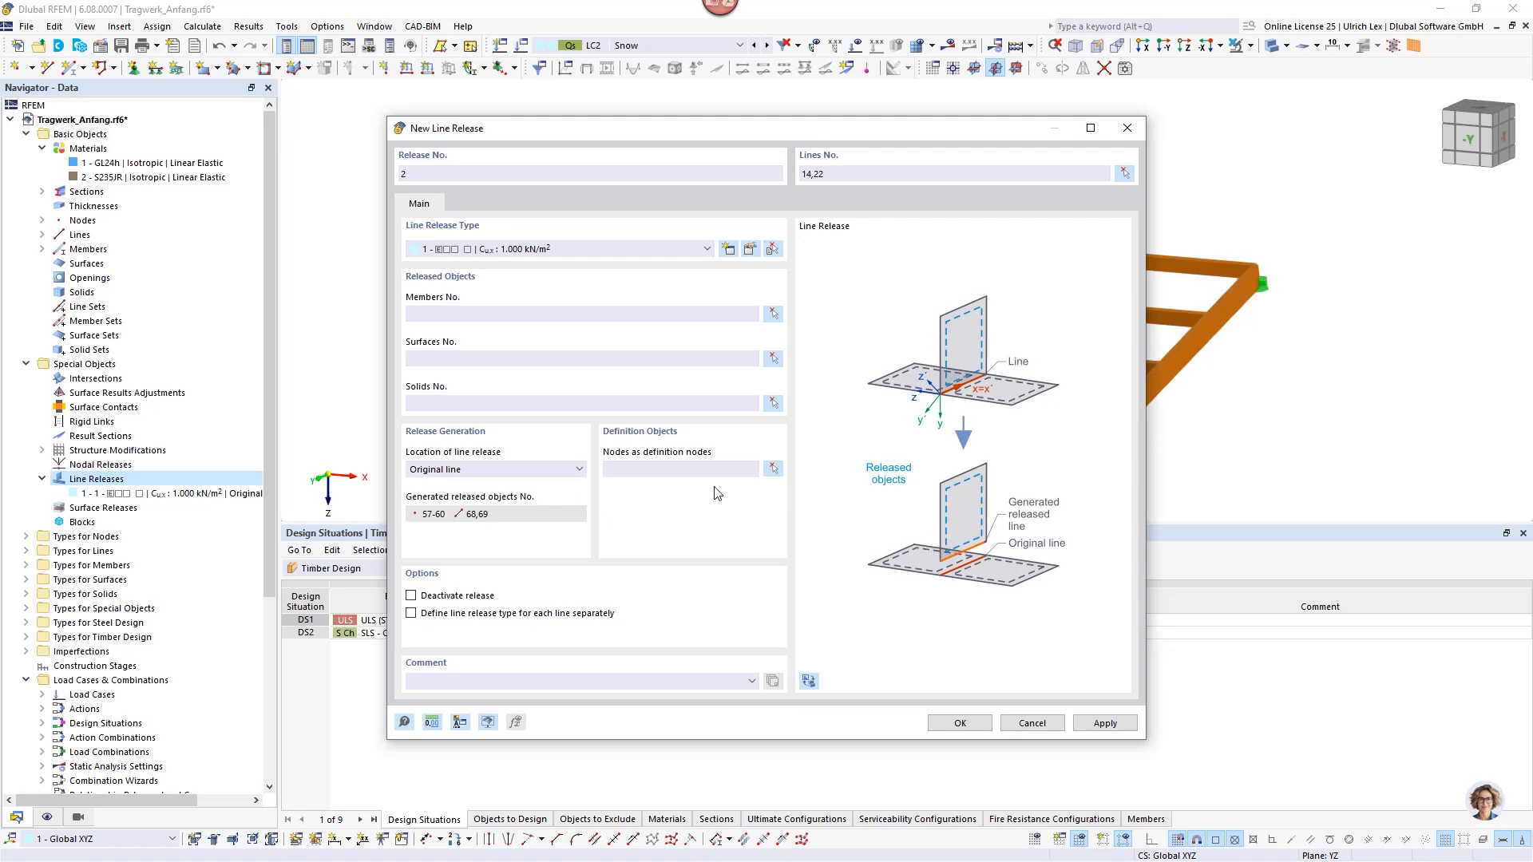
Set nodes 18, 23, 29 and 34 as definition nodes and create line release 2.
{"action": "left_click", "coordinate": [773, 471]}
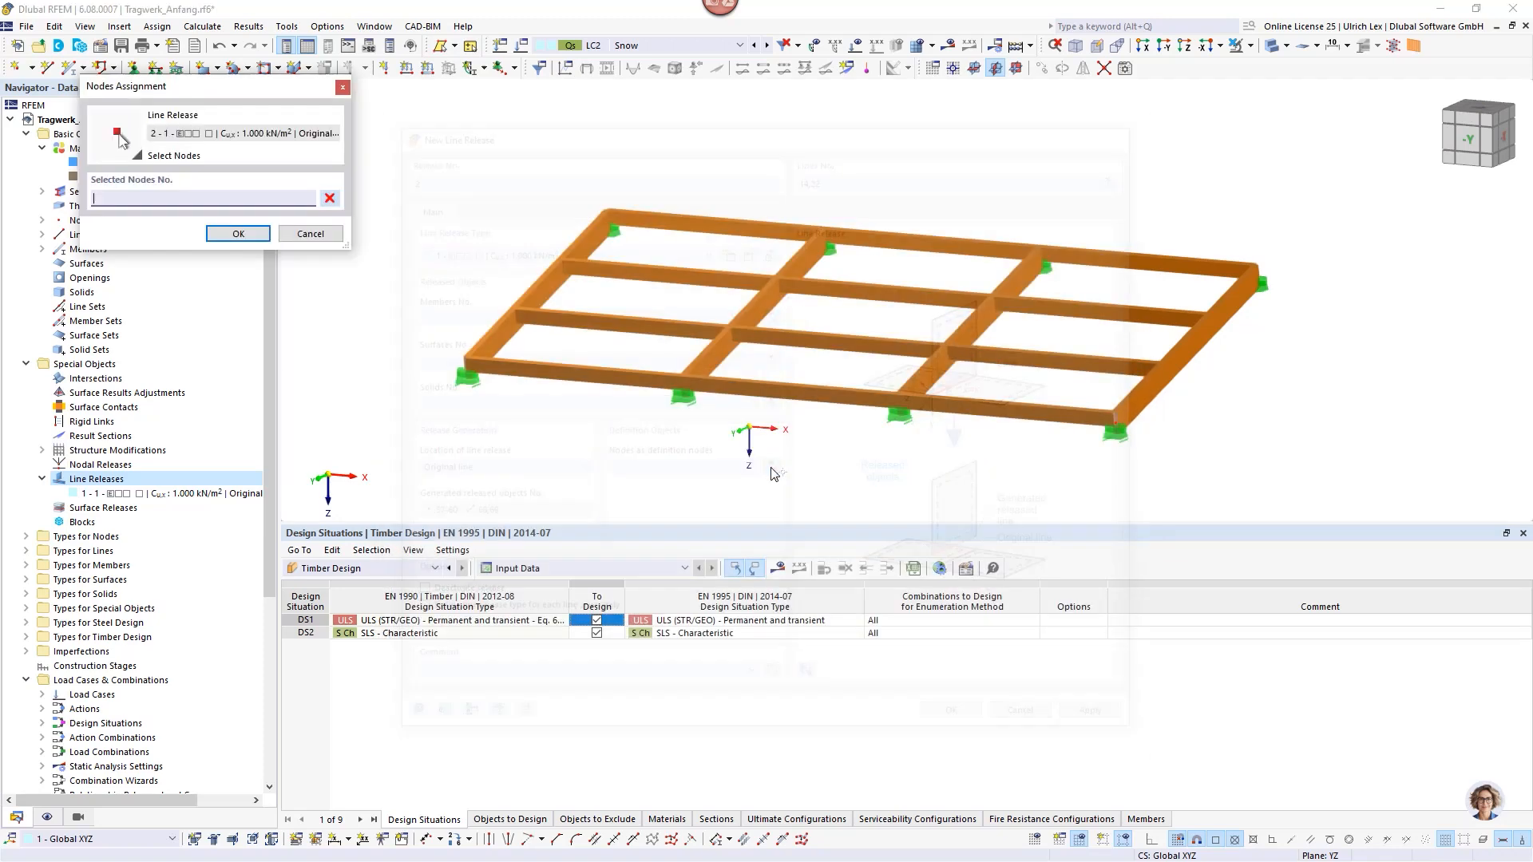
{"action": "left_click", "coordinate": [681, 386]}
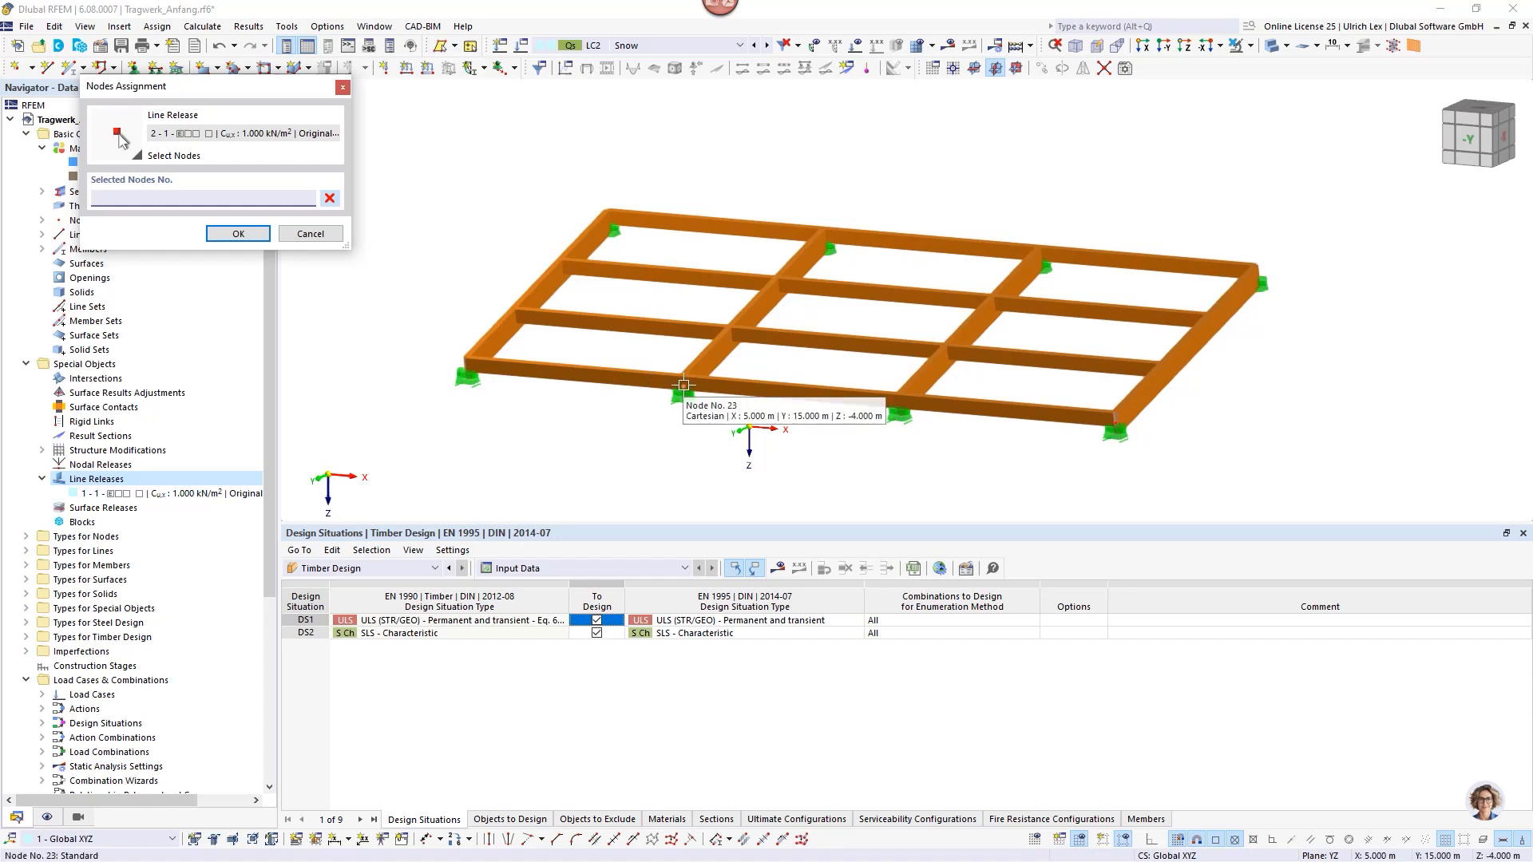
{"action": "left_click", "coordinate": [822, 238]}
{"action": "left_click", "coordinate": [1040, 258]}
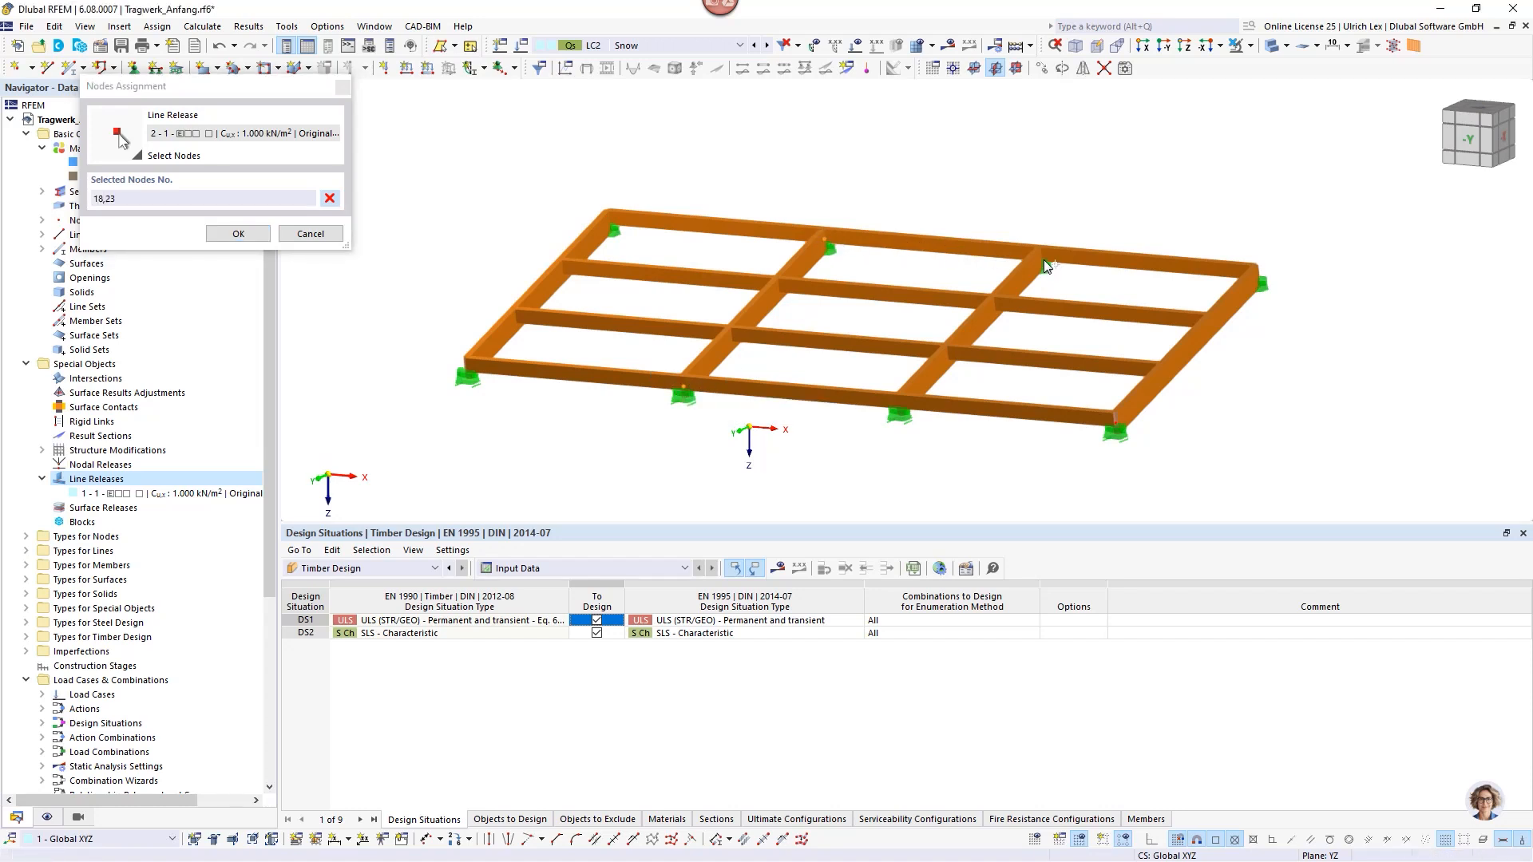
{"action": "left_click", "coordinate": [924, 407]}
{"action": "left_click", "coordinate": [238, 233]}
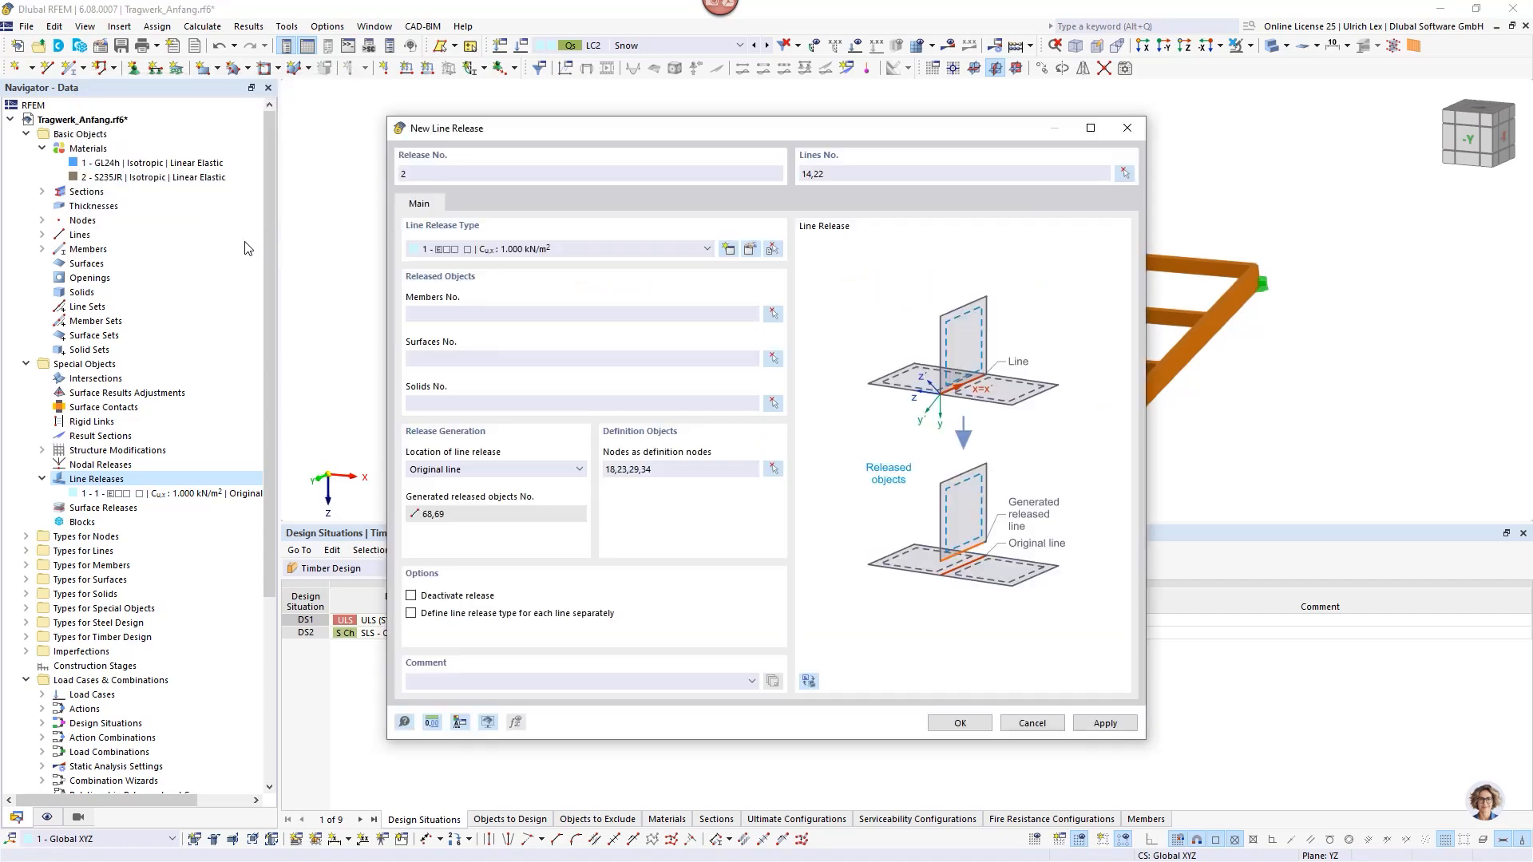
{"action": "left_click", "coordinate": [961, 724]}
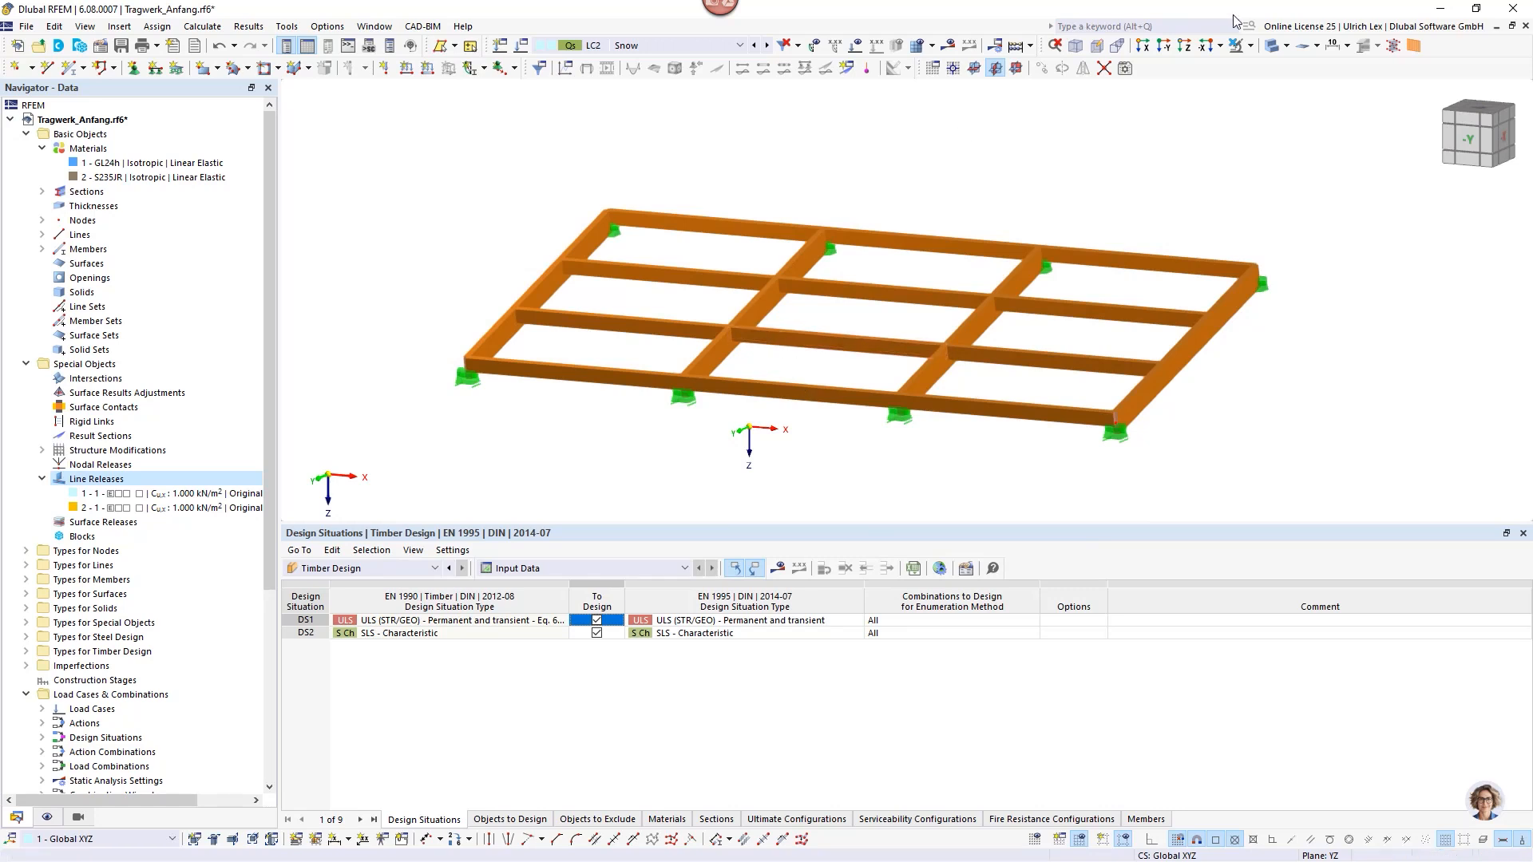
Display the model as a wireframe and inspect the overlapping lines at the inner inclined beam, member 14.
{"action": "left_click", "coordinate": [1271, 46]}
{"action": "left_click", "coordinate": [1271, 46]}
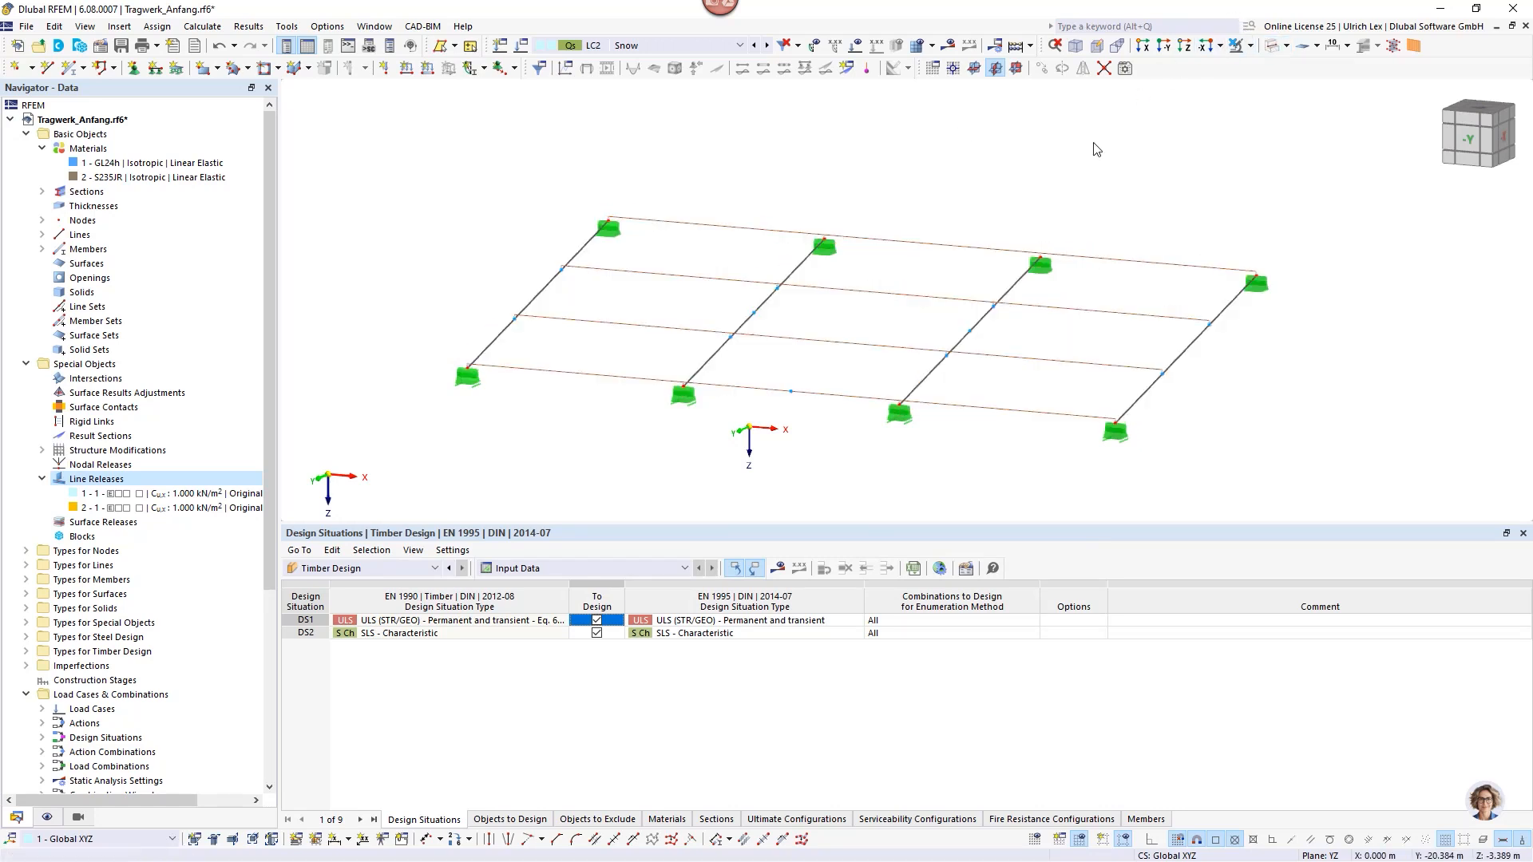
{"action": "scroll", "coordinate": [702, 359], "scroll_direction": "up", "scroll_amount": 2}
{"action": "scroll", "coordinate": [699, 356], "scroll_direction": "up", "scroll_amount": 2}
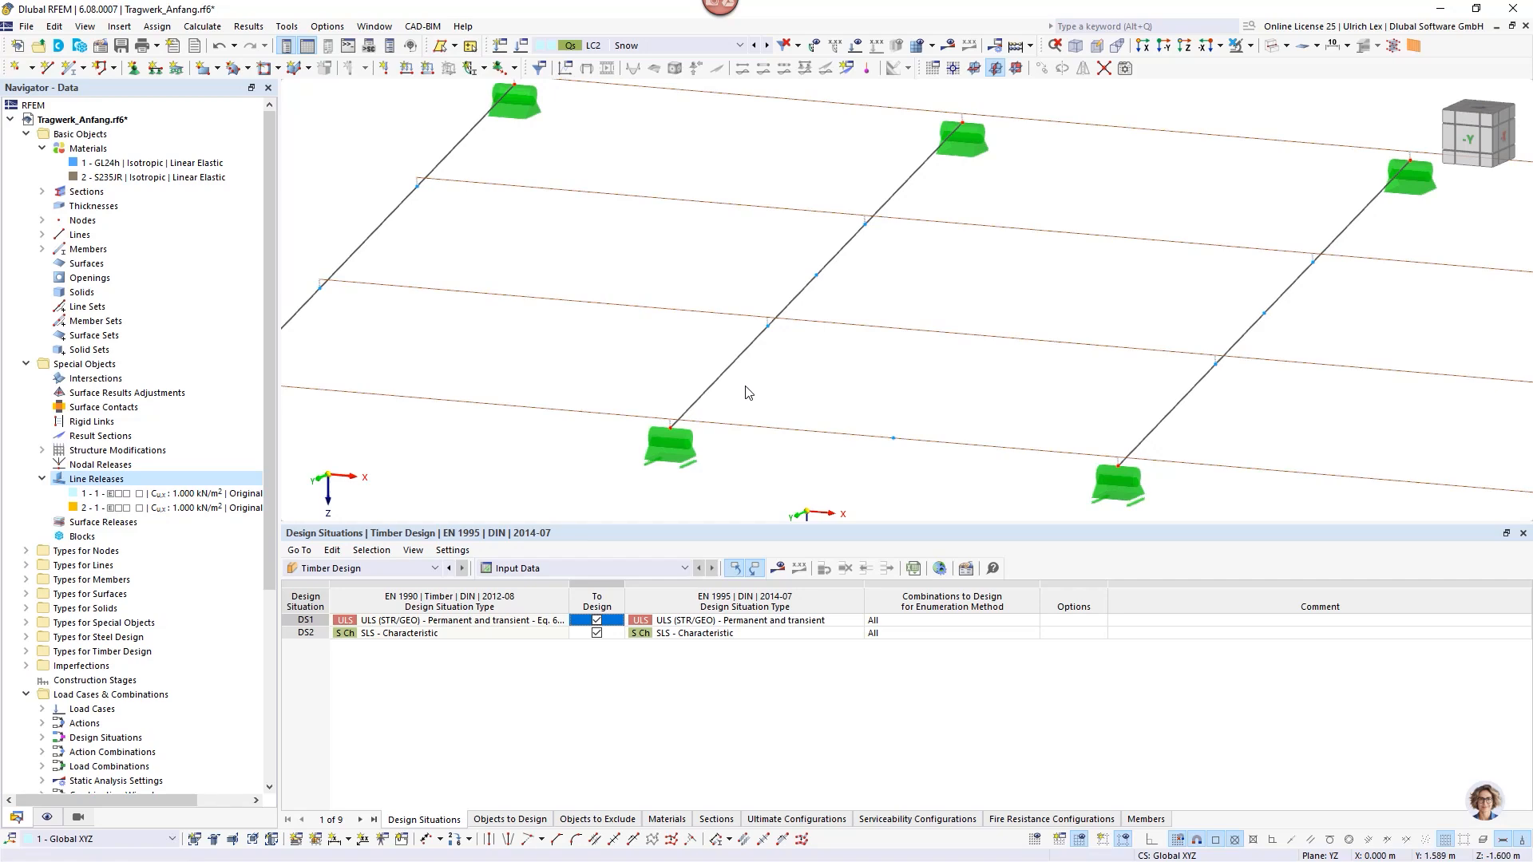
{"action": "left_click_drag", "start_coordinate": [747, 388], "coordinate": [697, 367]}
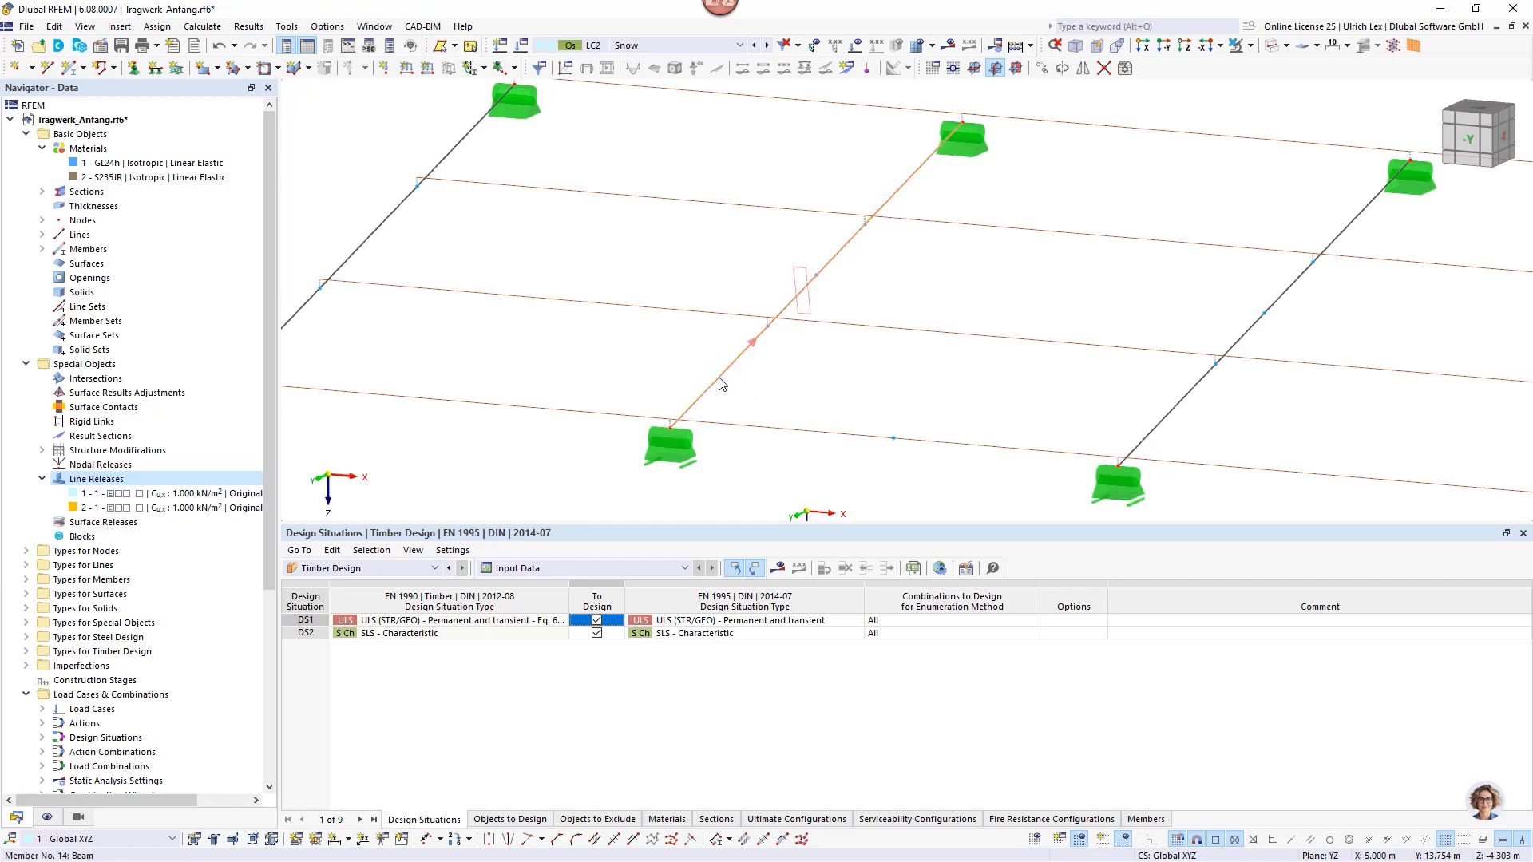
{"action": "right_click", "coordinate": [715, 373]}
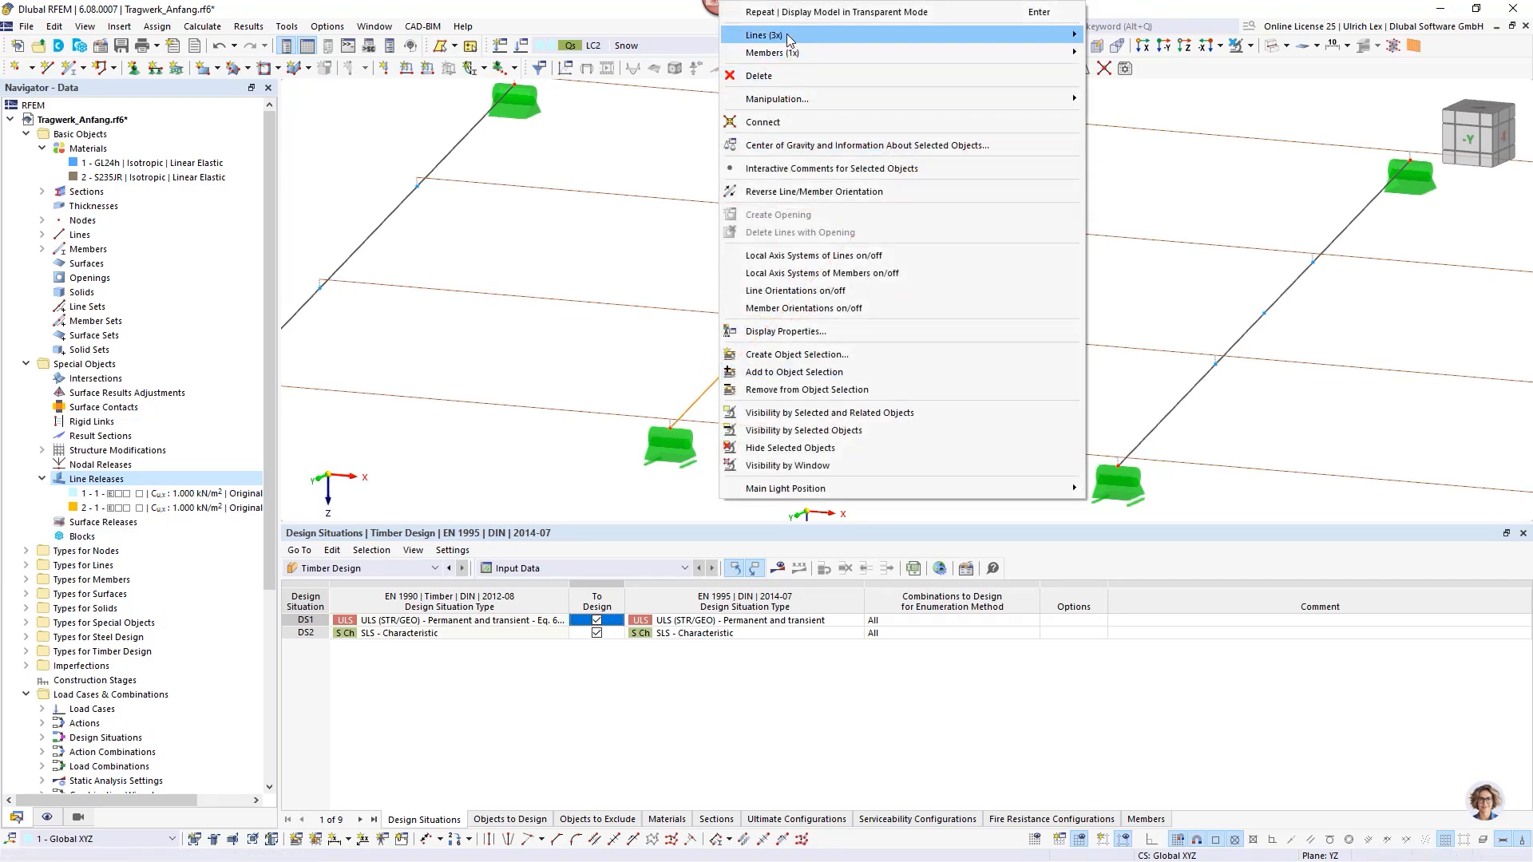
{"action": "mouse_move", "coordinate": [750, 37]}
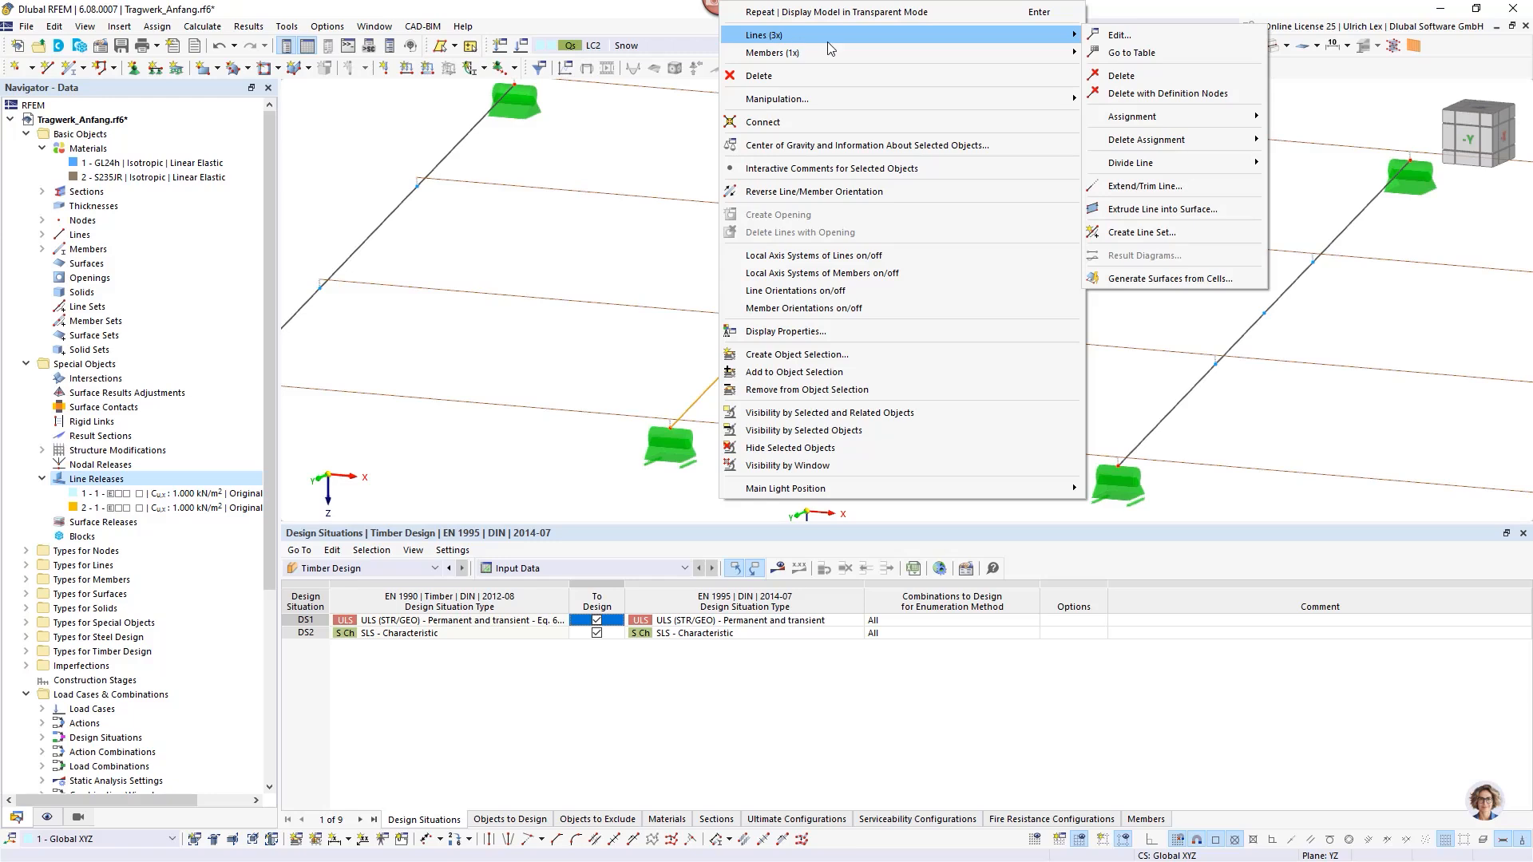
{"action": "key", "text": "Escape"}
{"action": "key", "text": "Escape"}
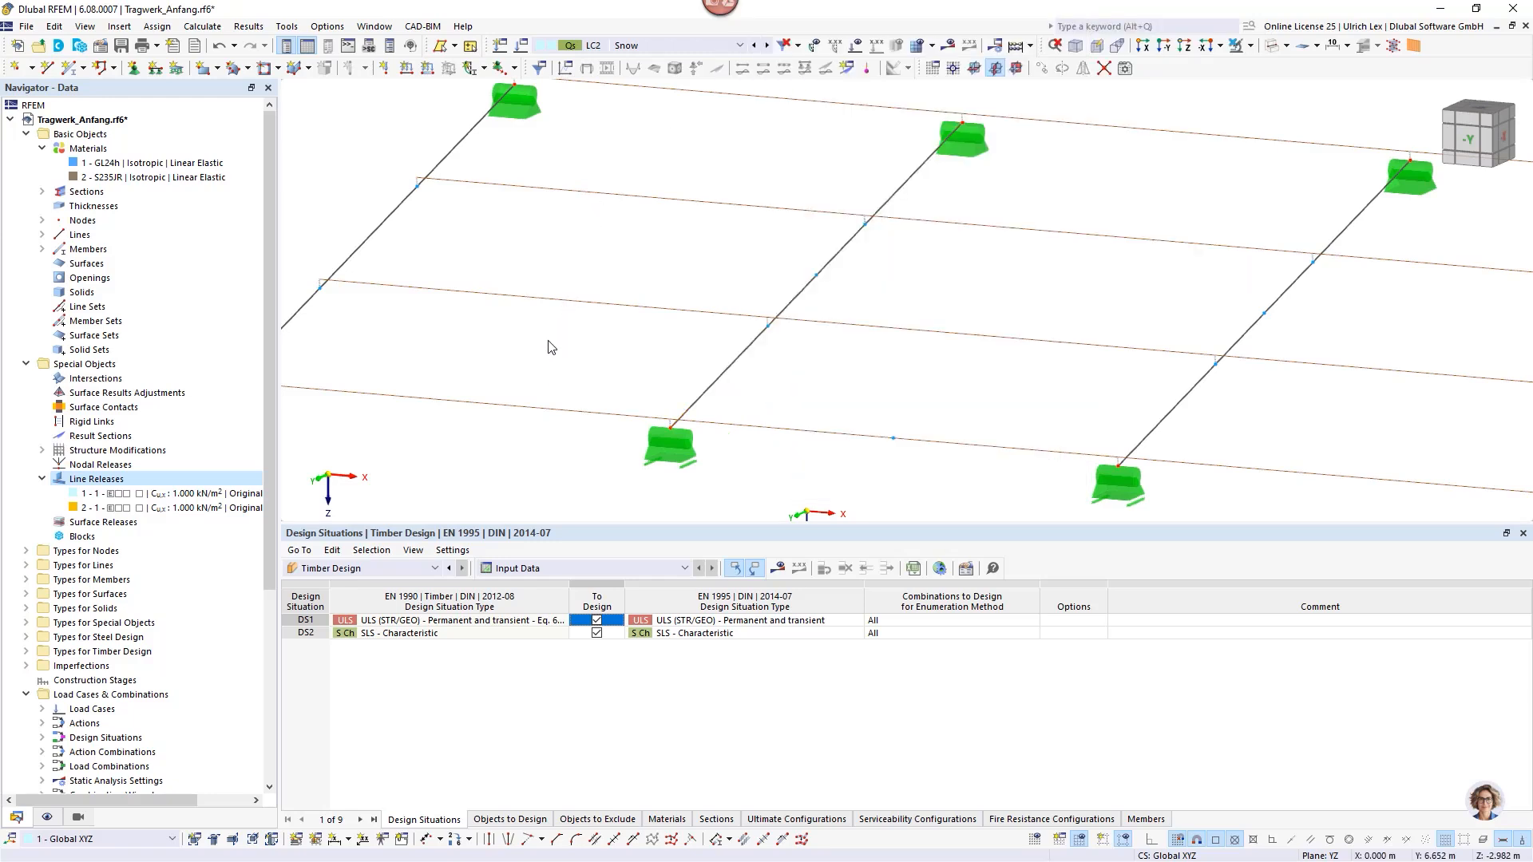
List all lines in the model data and examine those generated by the two line releases.
{"action": "scroll", "coordinate": [549, 347], "scroll_direction": "down", "scroll_amount": 1}
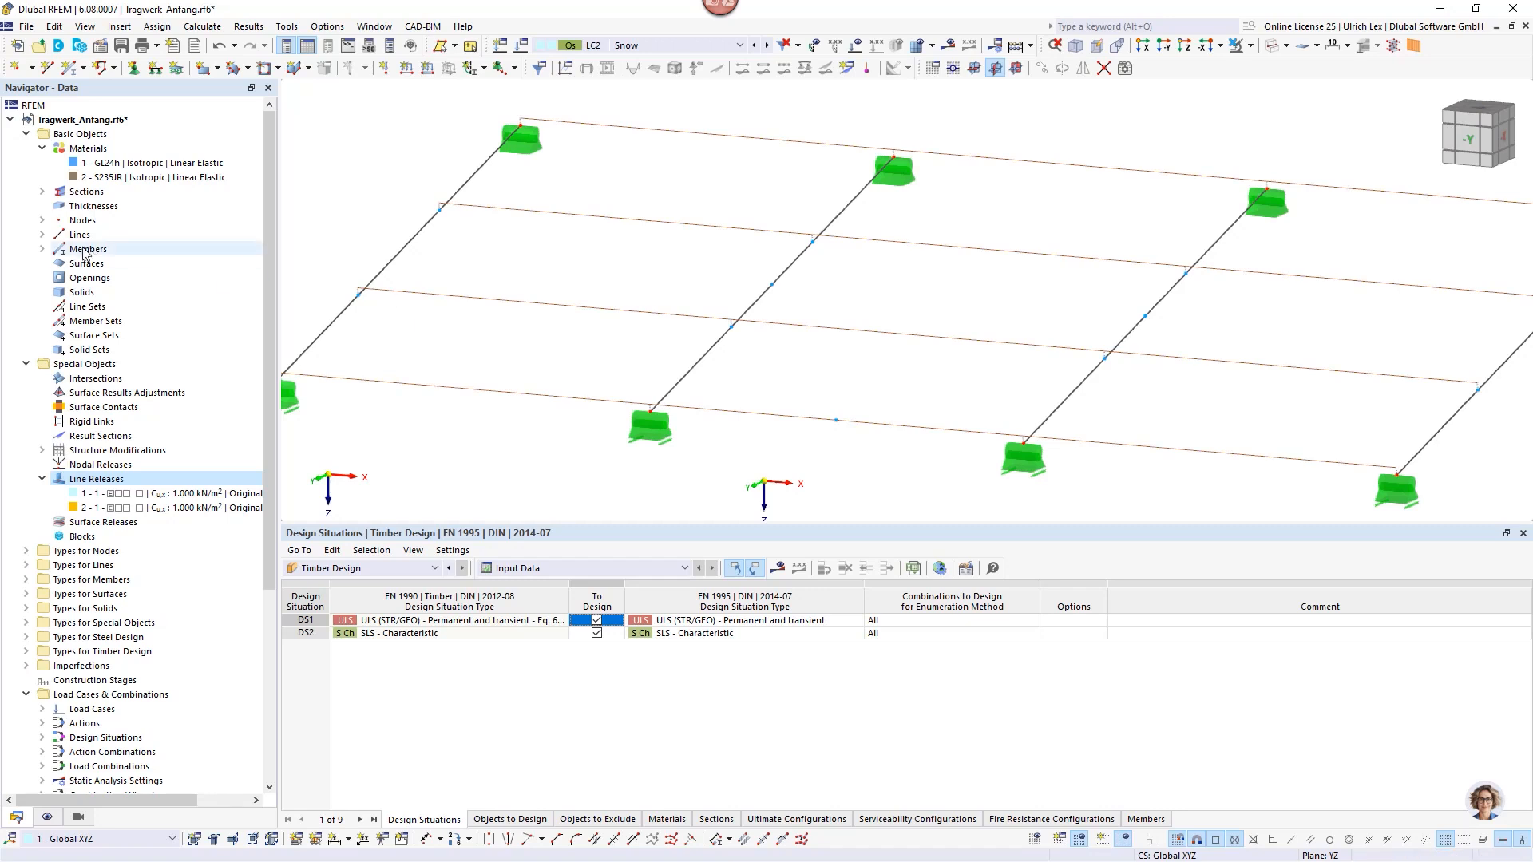
{"action": "left_click", "coordinate": [42, 235]}
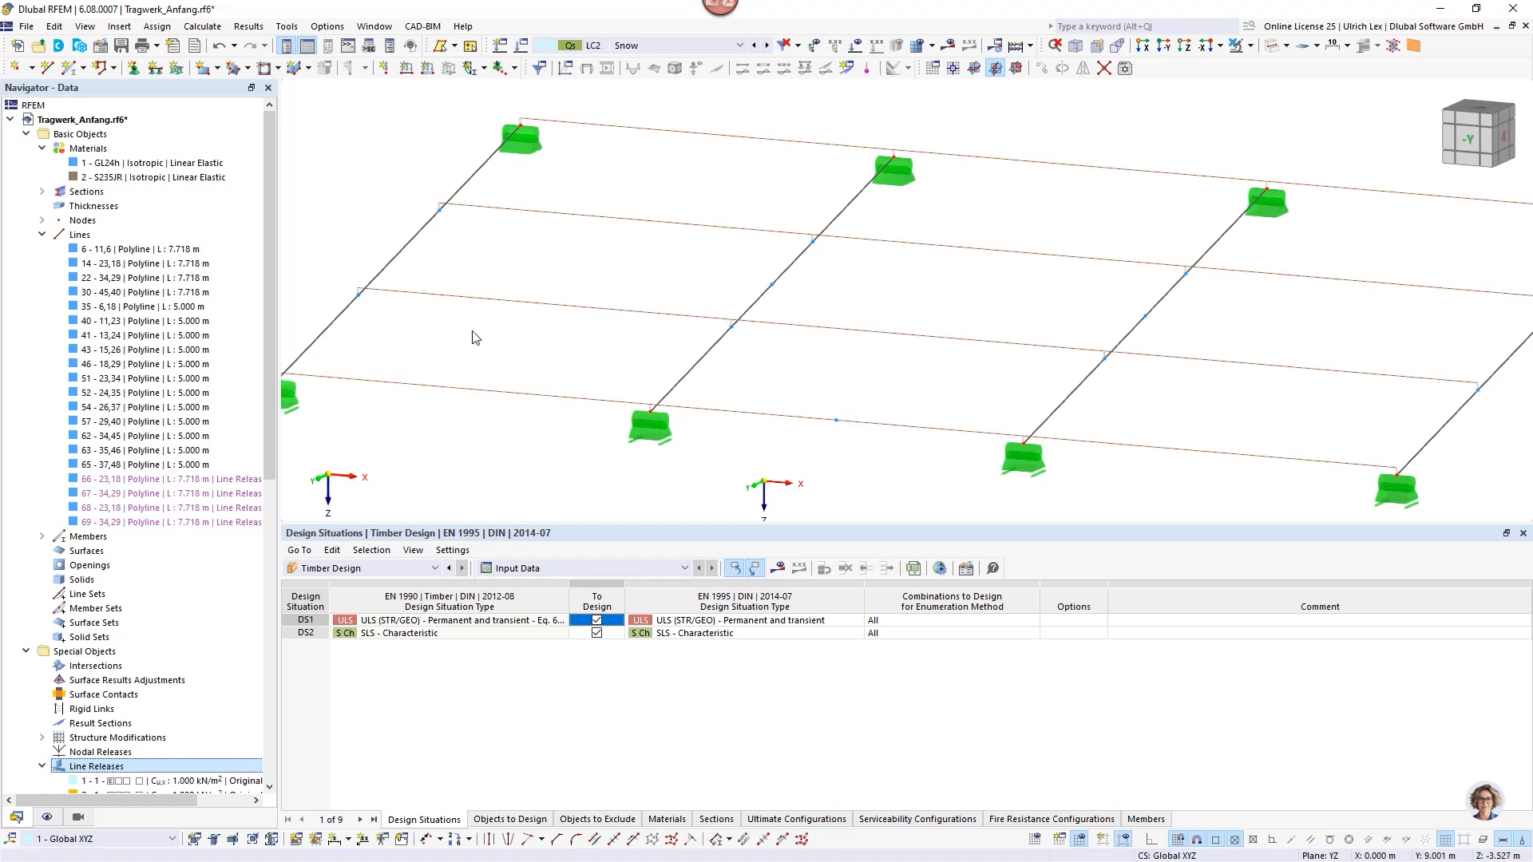
{"action": "scroll", "coordinate": [447, 306], "scroll_direction": "down", "scroll_amount": 2}
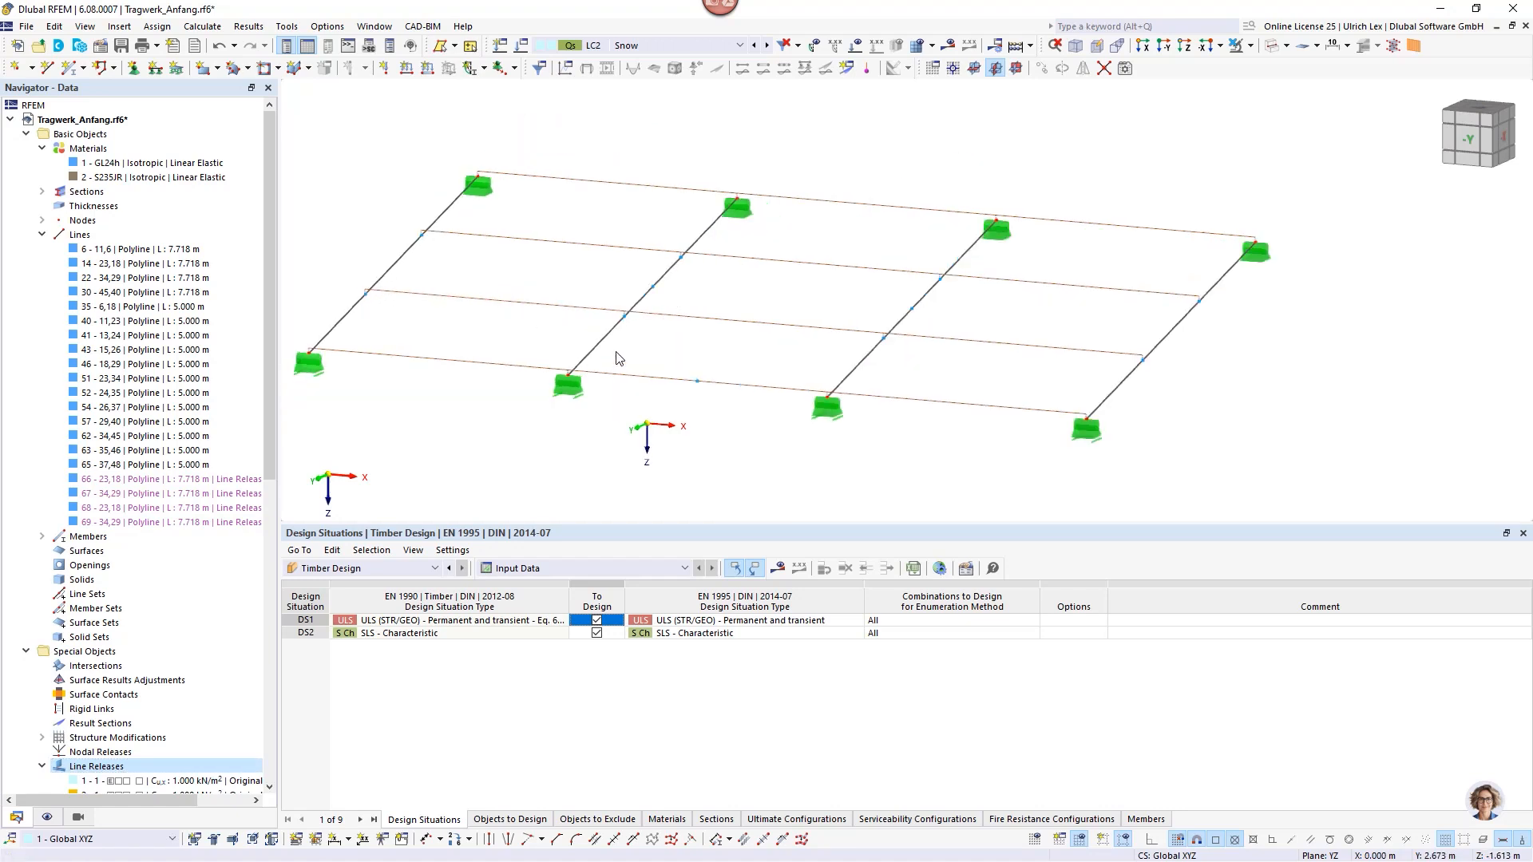
Open the released lines 66 and 67 together for editing.
{"action": "scroll", "coordinate": [559, 351], "scroll_direction": "up", "scroll_amount": 2}
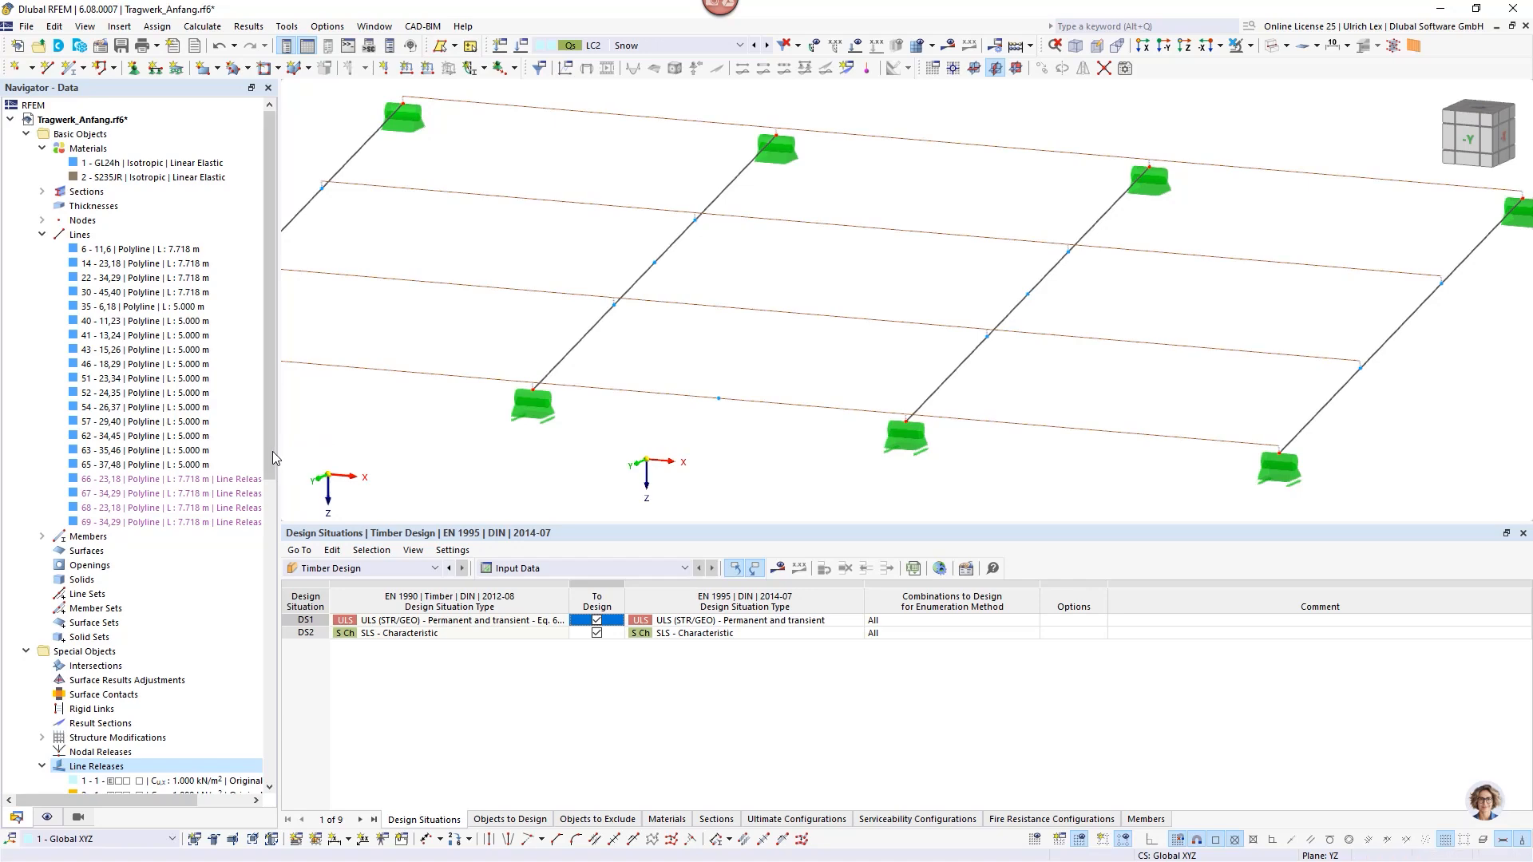
{"action": "left_click", "coordinate": [134, 482]}
{"action": "left_click", "coordinate": [142, 493], "text": "ctrl"}
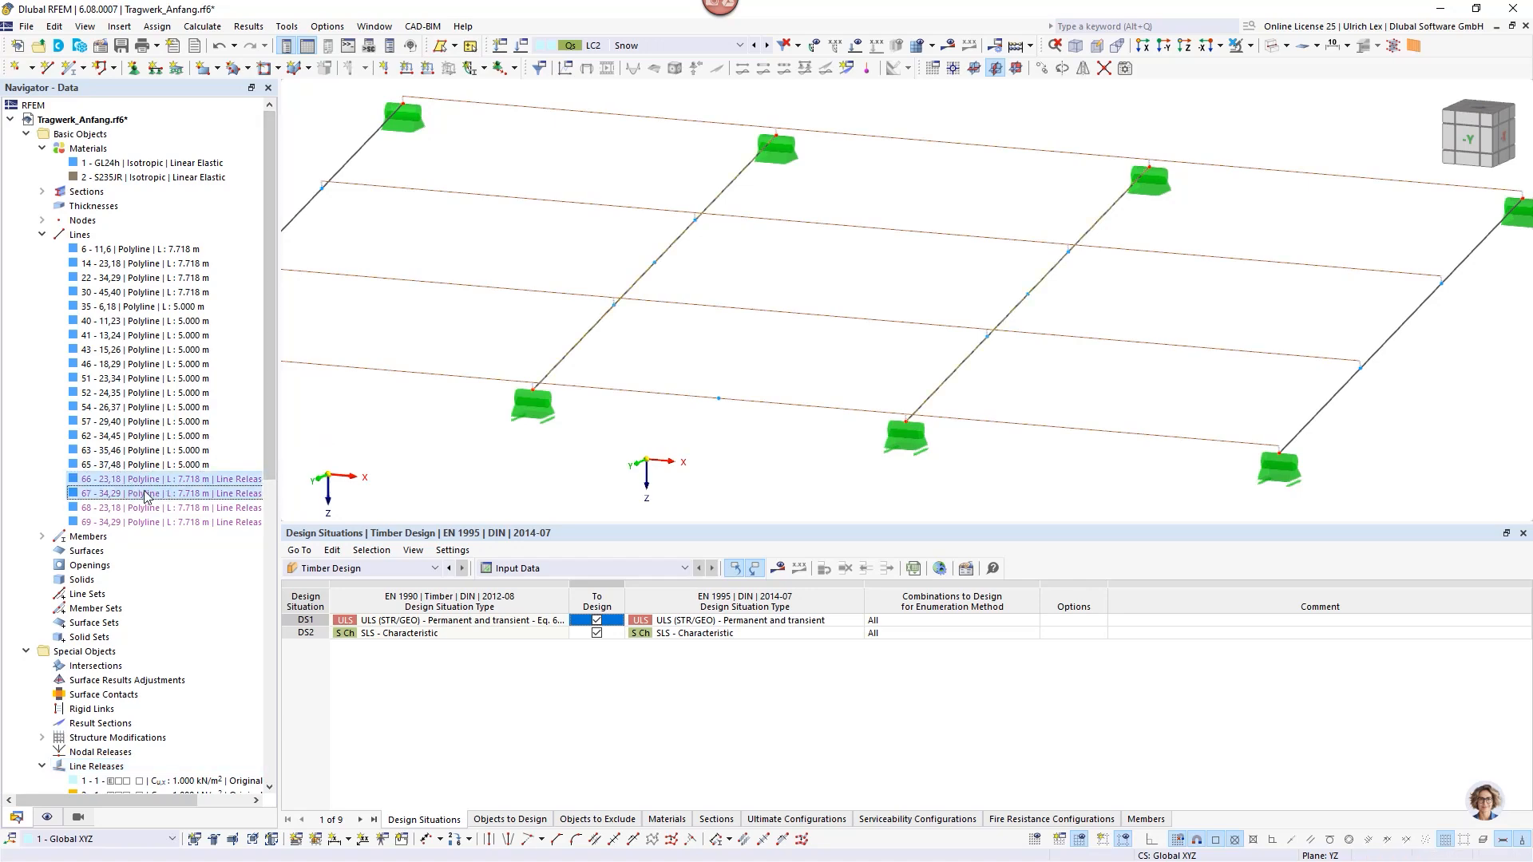
{"action": "double_click", "coordinate": [137, 483]}
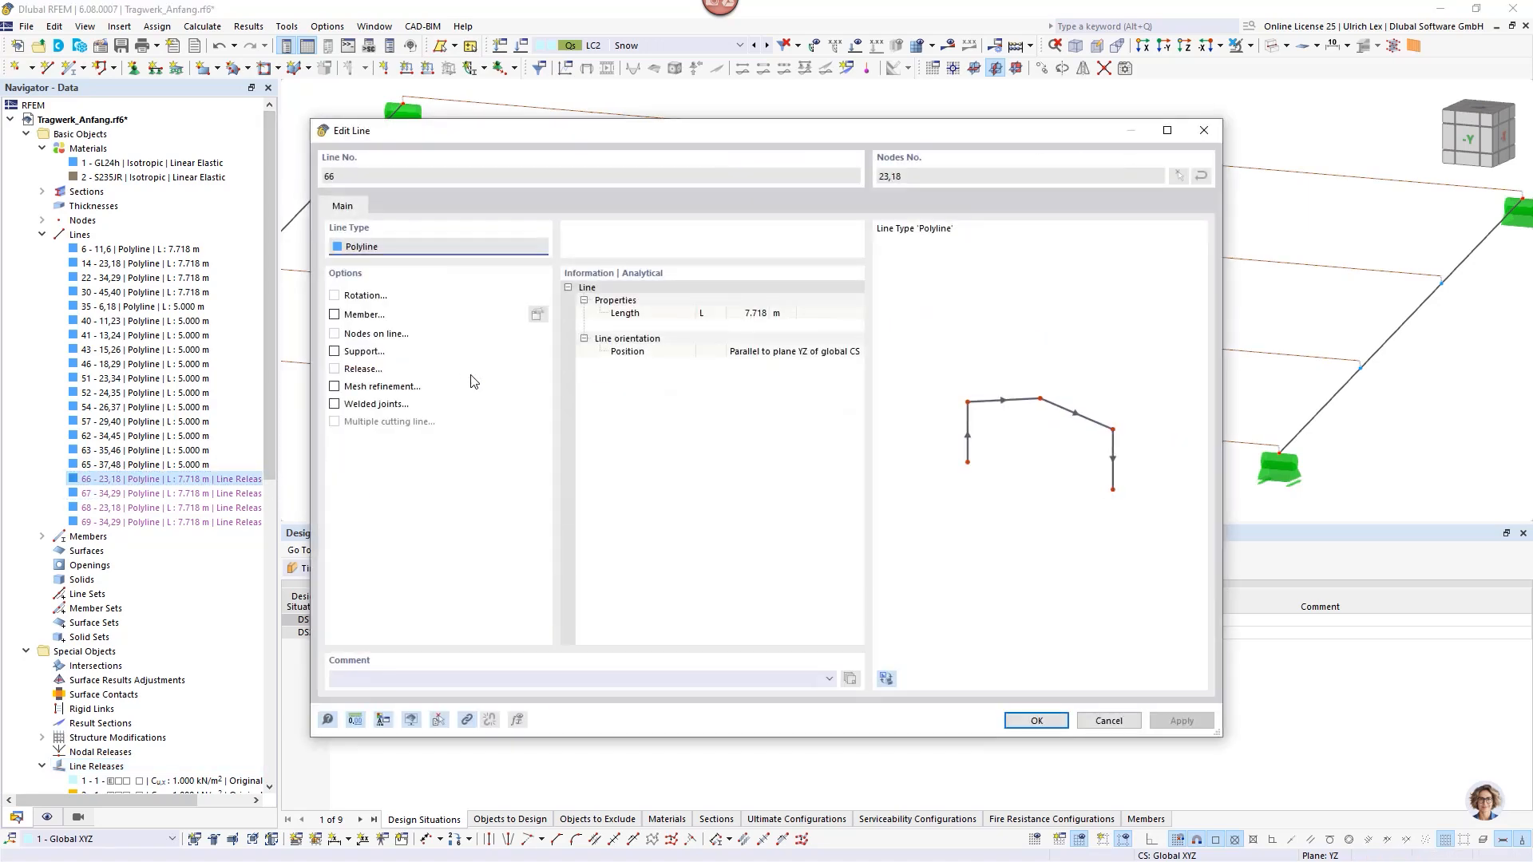
{"action": "left_click", "coordinate": [1108, 721]}
{"action": "right_click", "coordinate": [144, 493]}
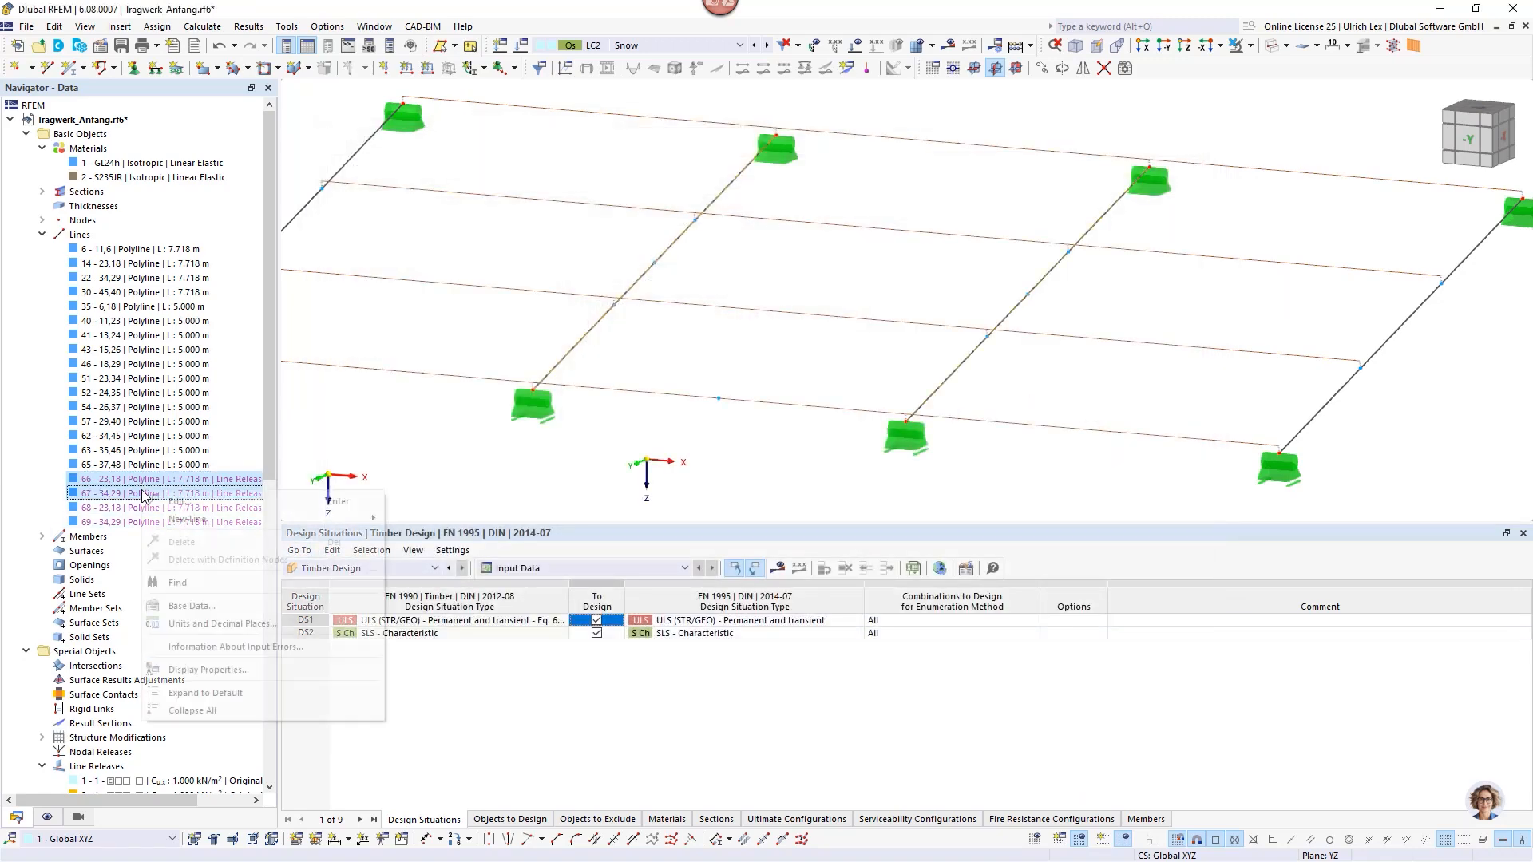
{"action": "left_click", "coordinate": [206, 502]}
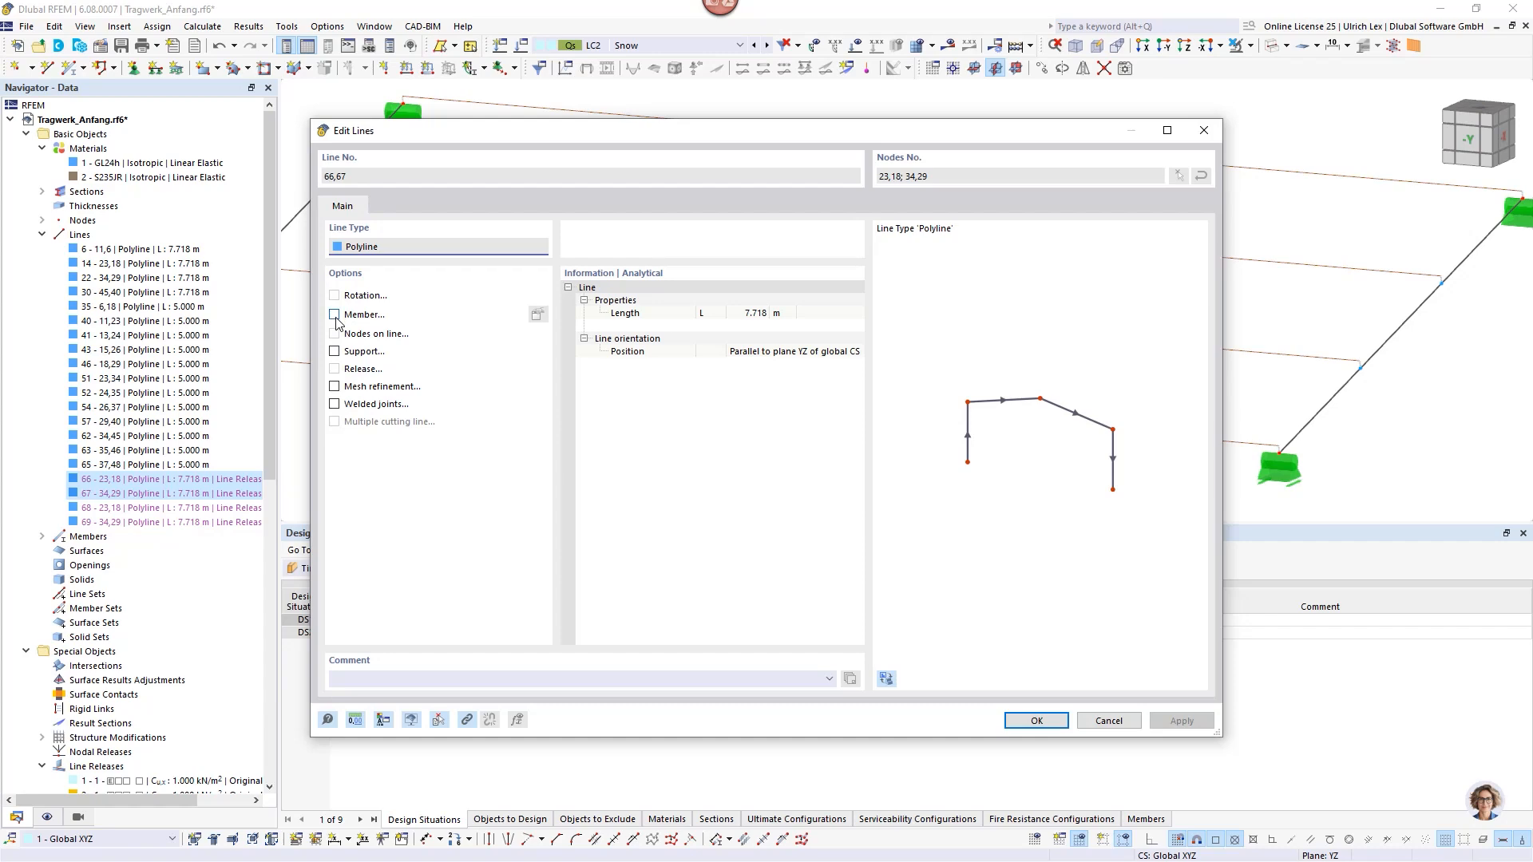
{"action": "left_click_drag", "start_coordinate": [482, 135], "coordinate": [502, 139]}
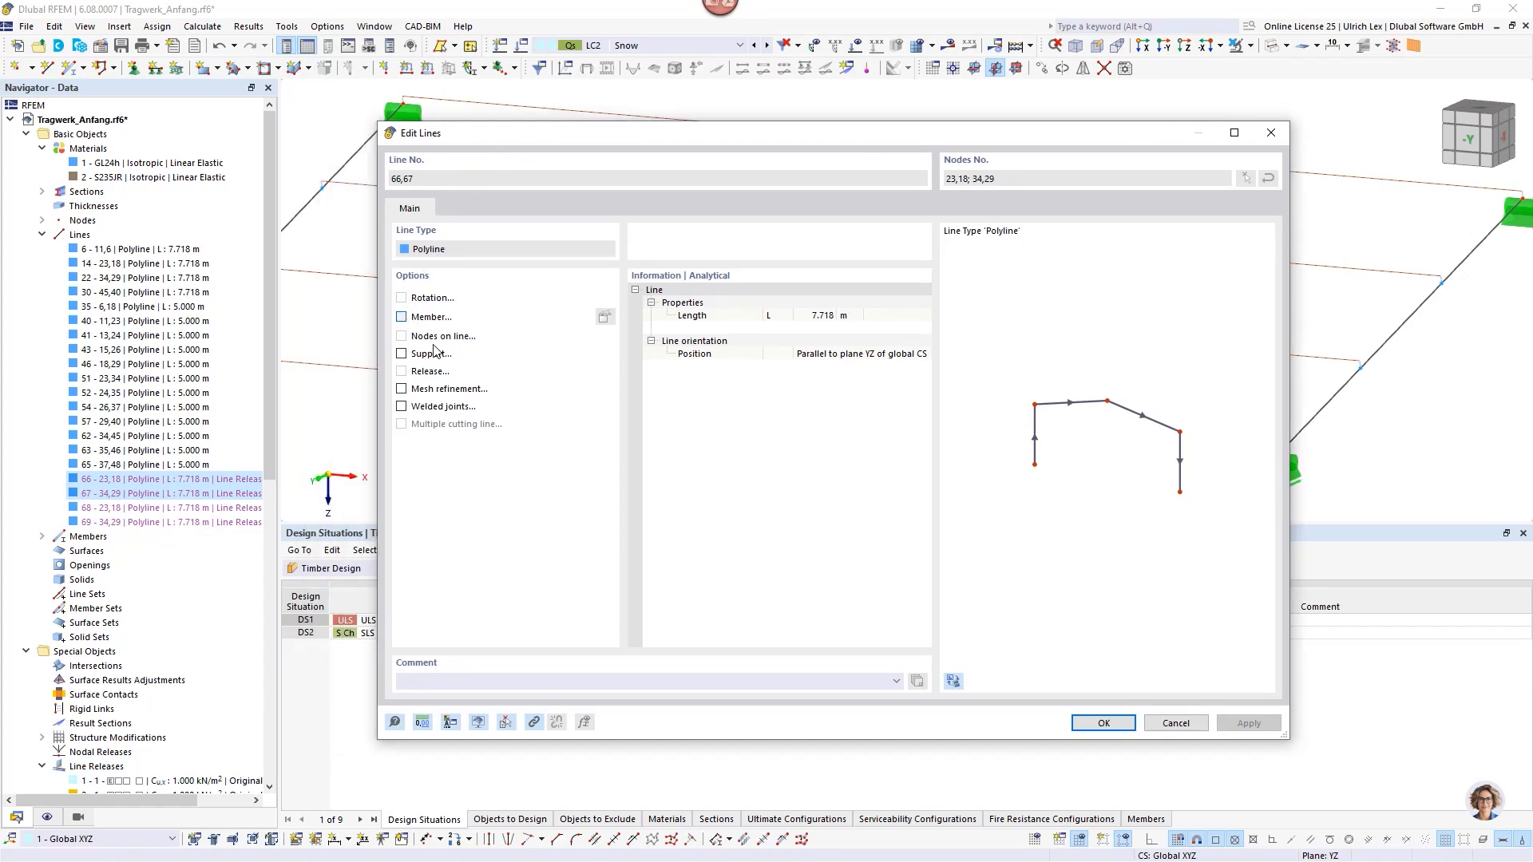
Add a uniform beam member with section UPE 160 in S235JR to lines 66 and 67.
{"action": "left_click", "coordinate": [401, 317]}
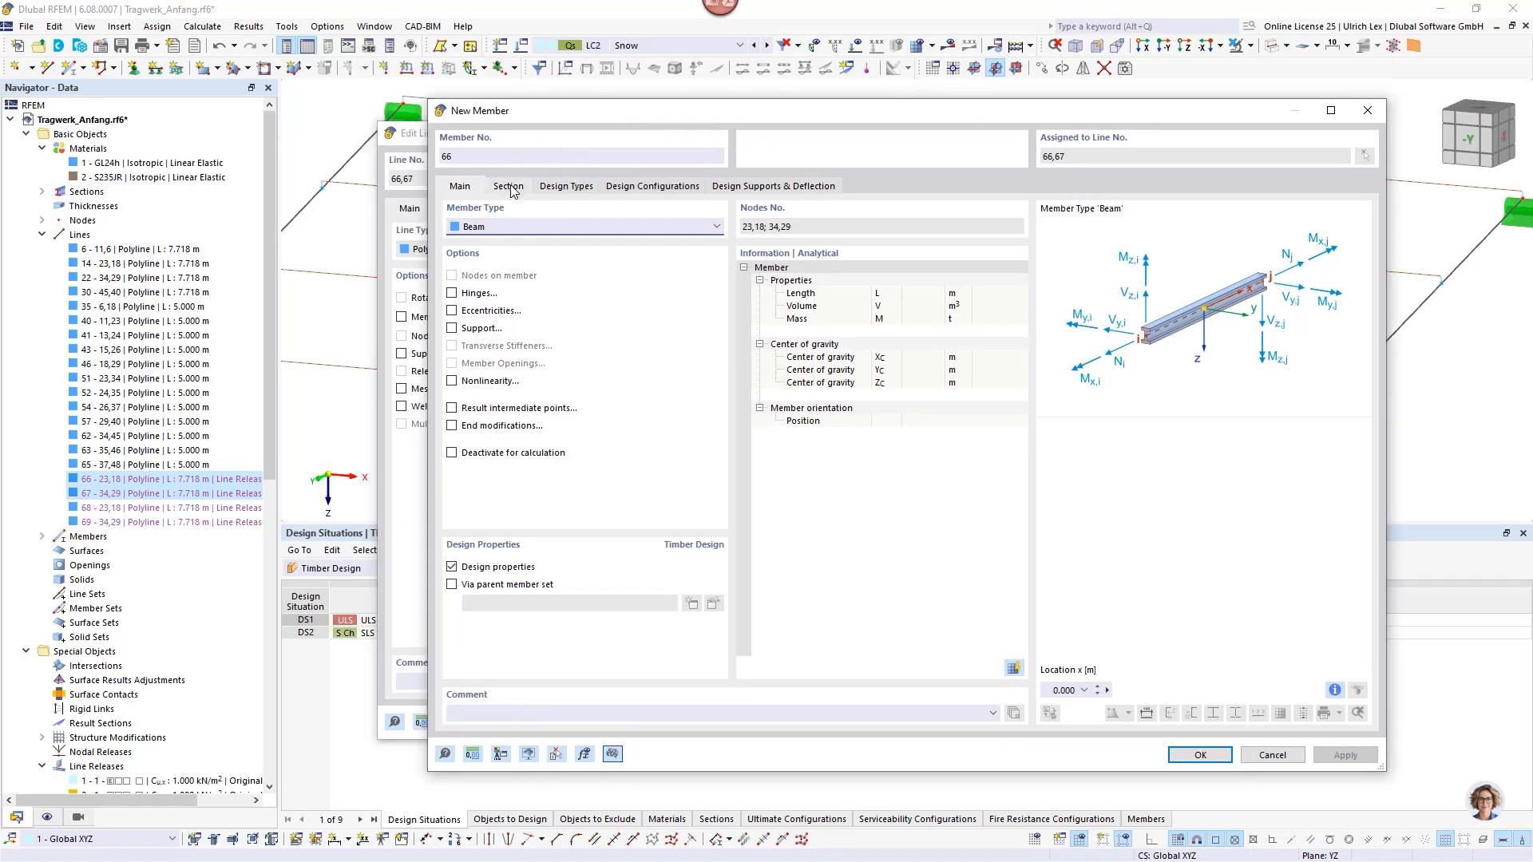
{"action": "left_click", "coordinate": [509, 186]}
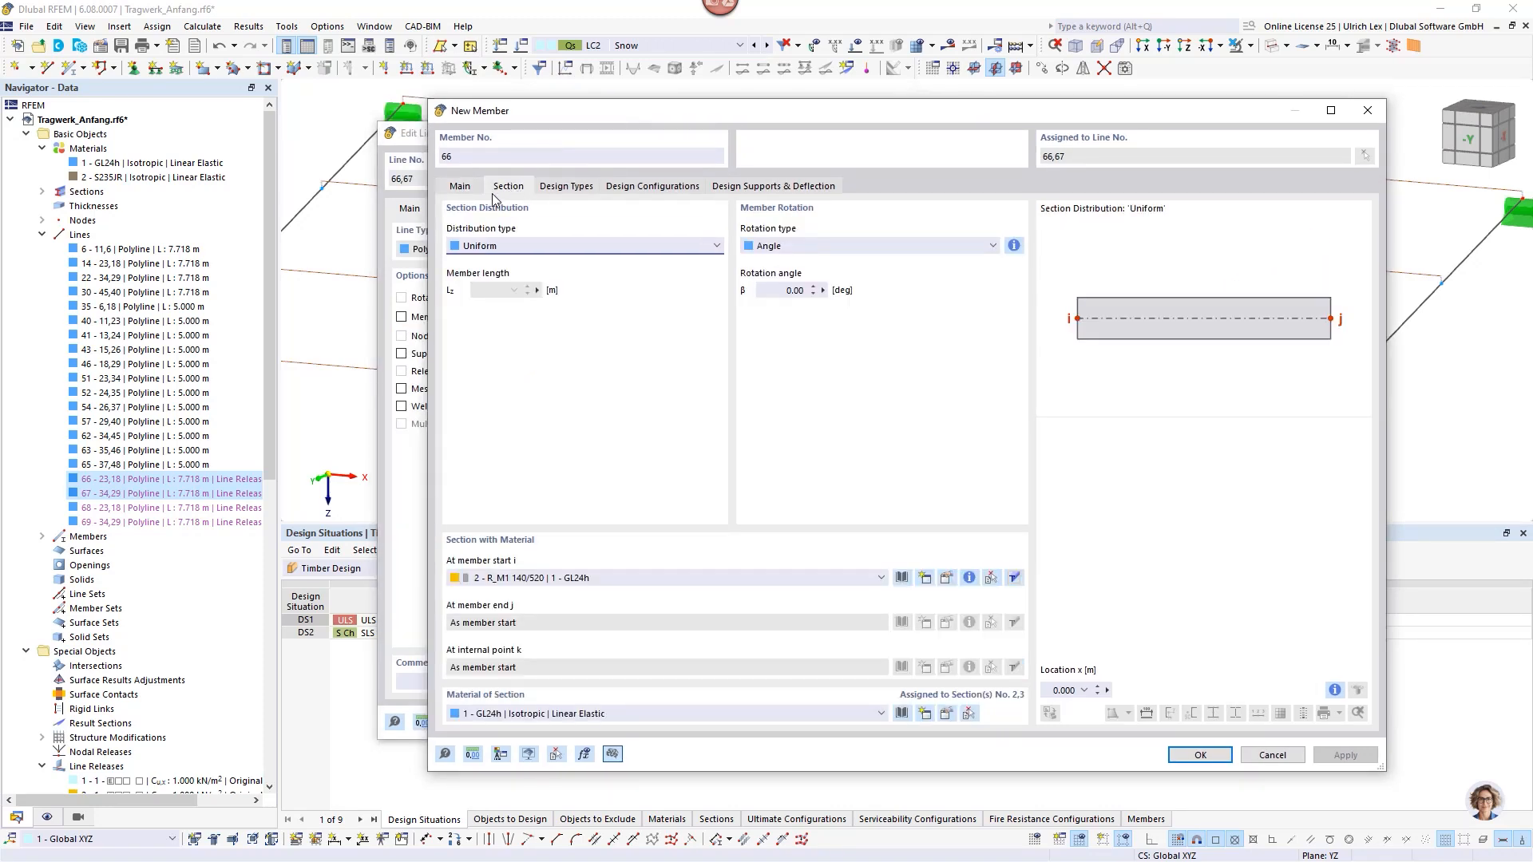
{"action": "left_click", "coordinate": [850, 577]}
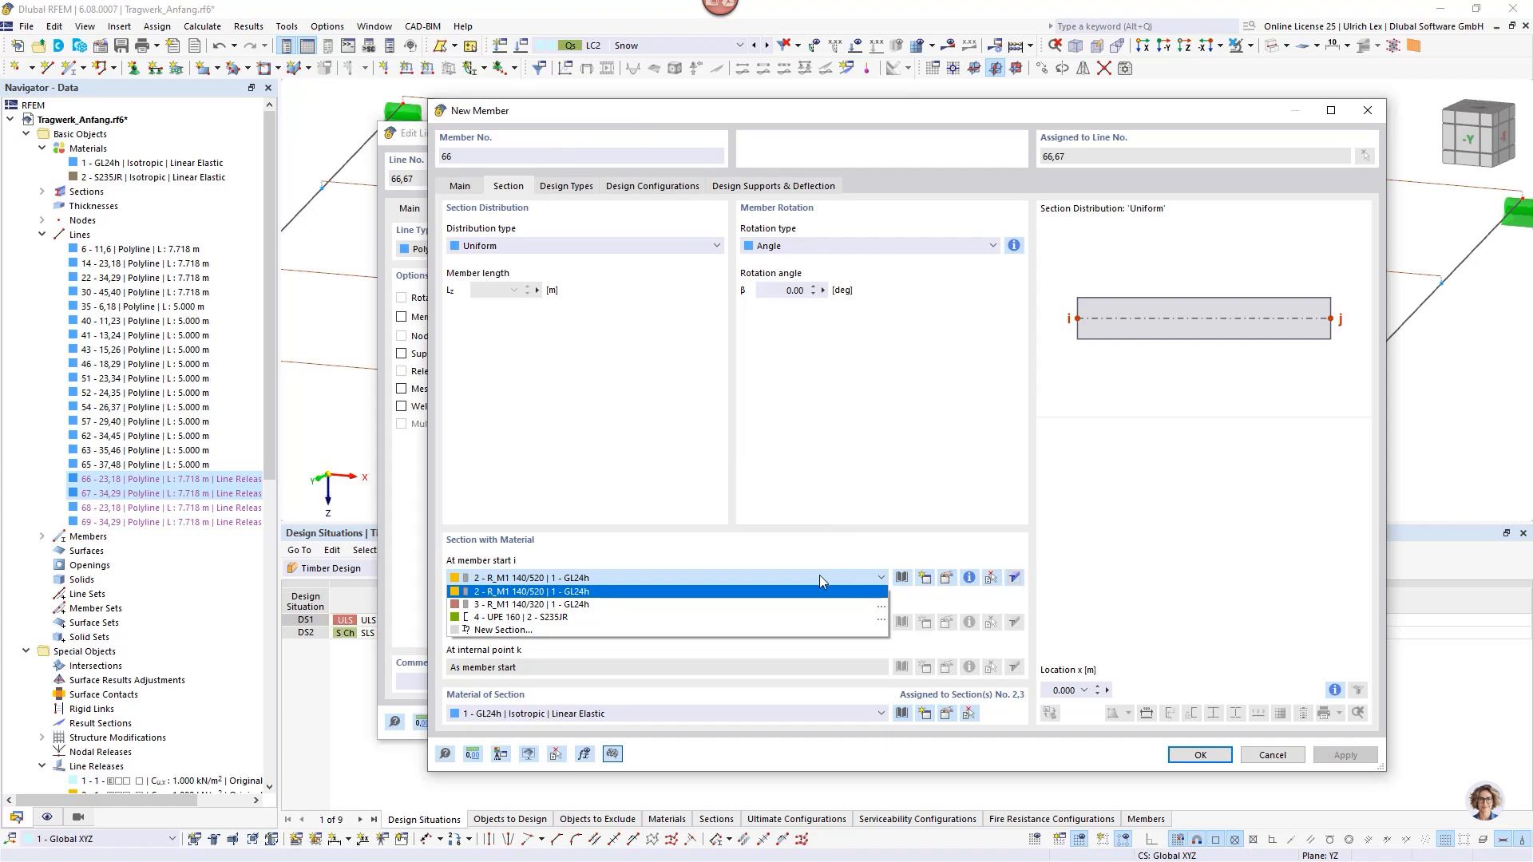
{"action": "left_click", "coordinate": [601, 619]}
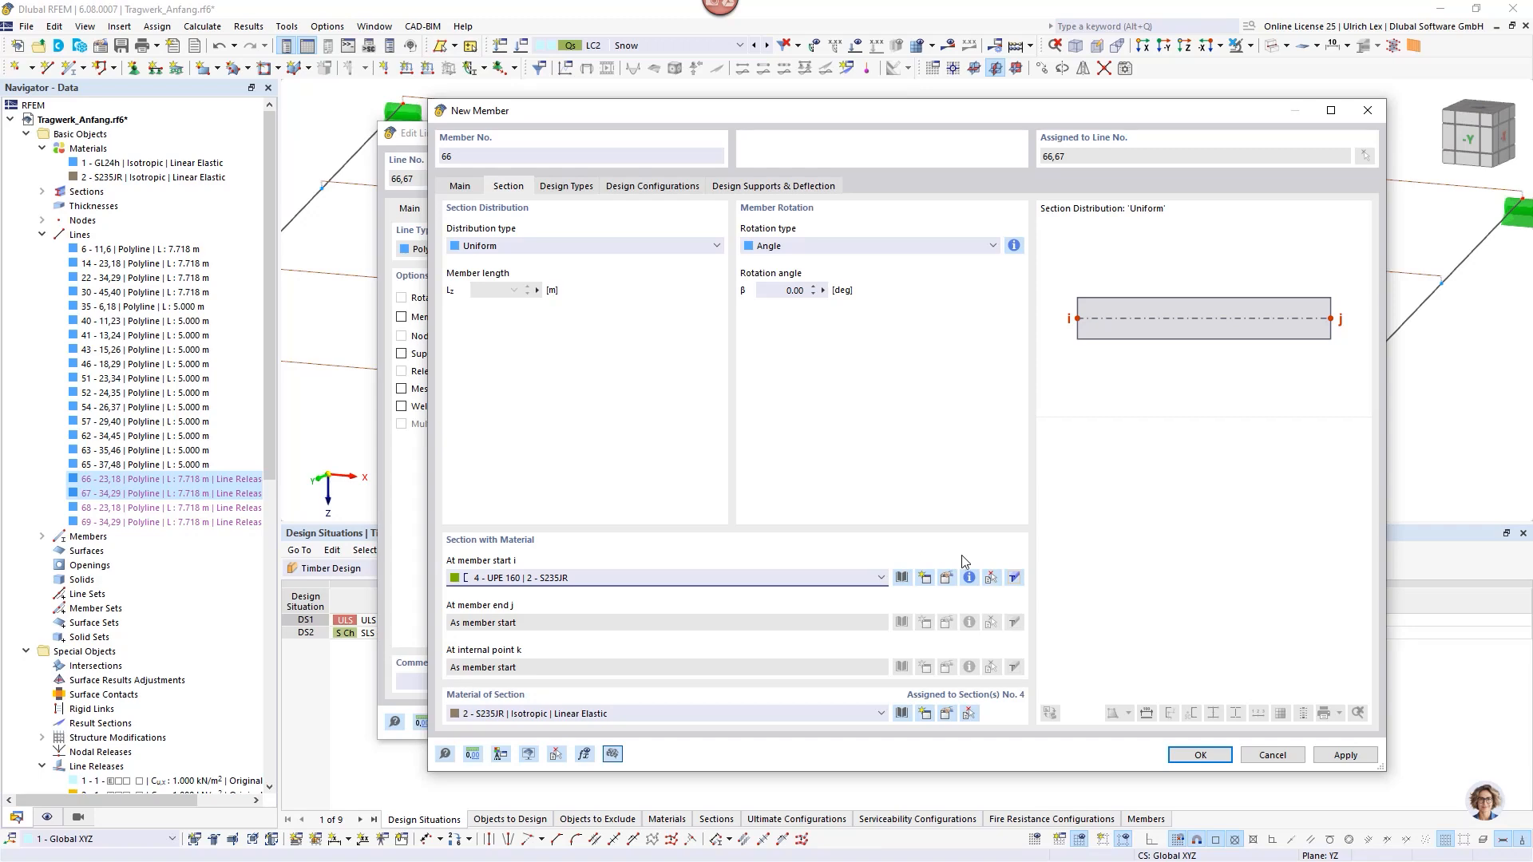
{"action": "left_click", "coordinate": [946, 581]}
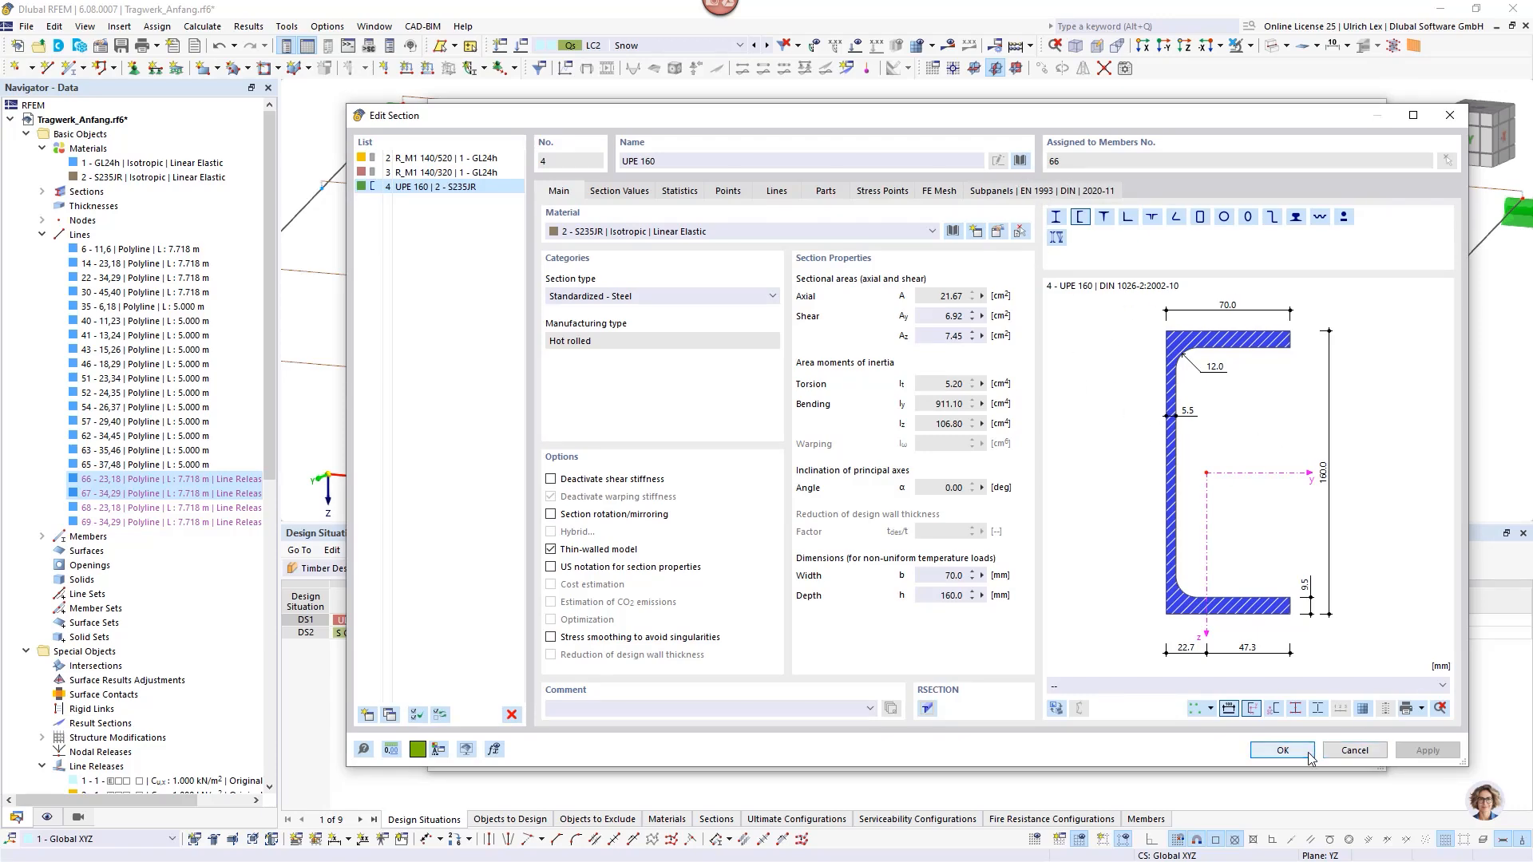
{"action": "left_click", "coordinate": [1280, 750]}
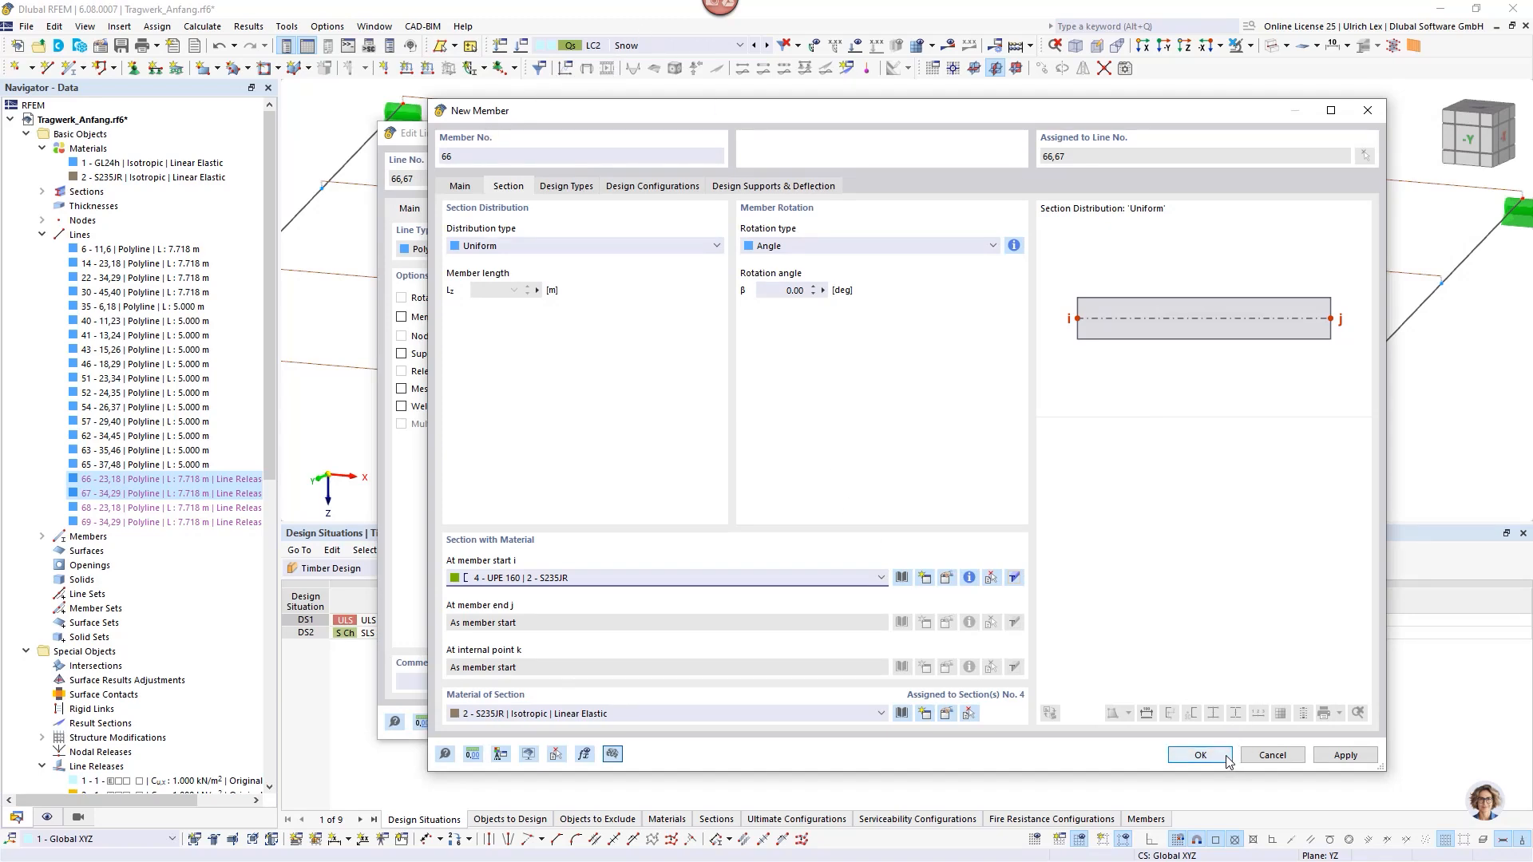
{"action": "left_click", "coordinate": [1200, 756]}
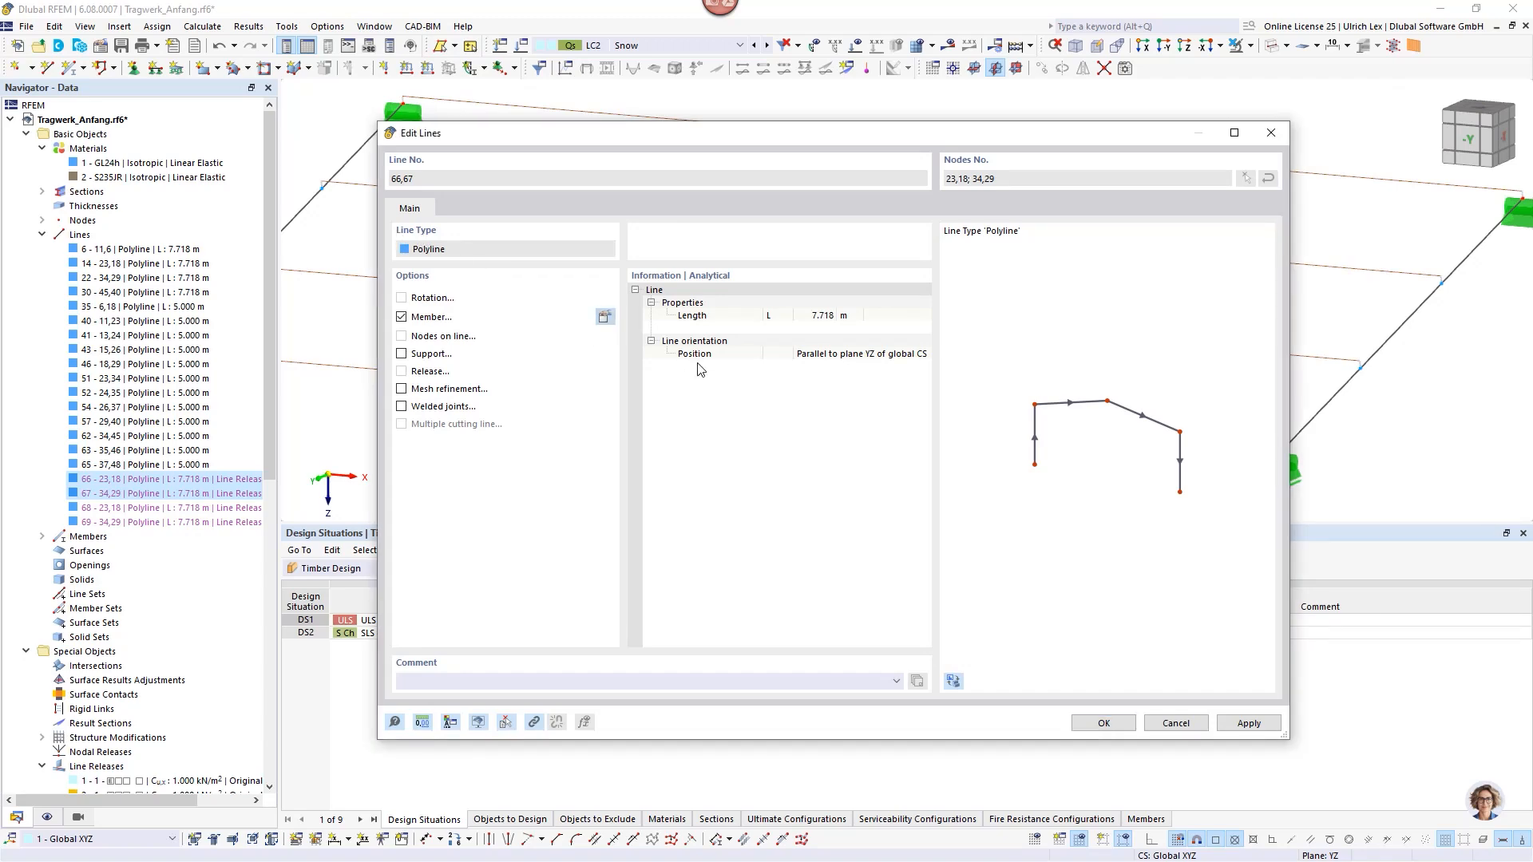
Open members 66 and 67 for editing and examine the section values of their UPE 160 profile.
{"action": "left_click", "coordinate": [606, 317]}
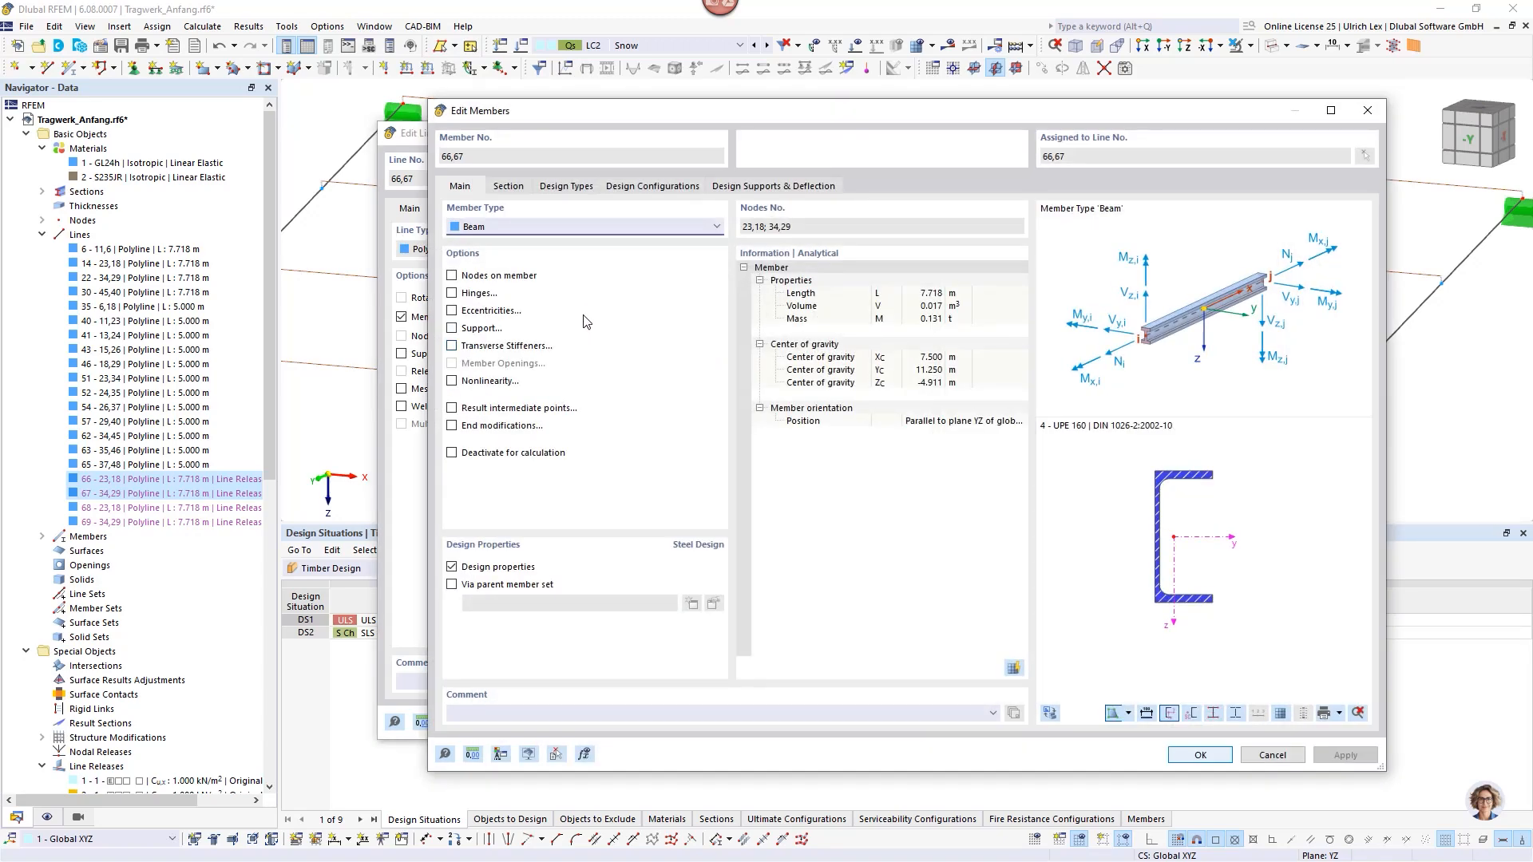
{"action": "left_click", "coordinate": [491, 187]}
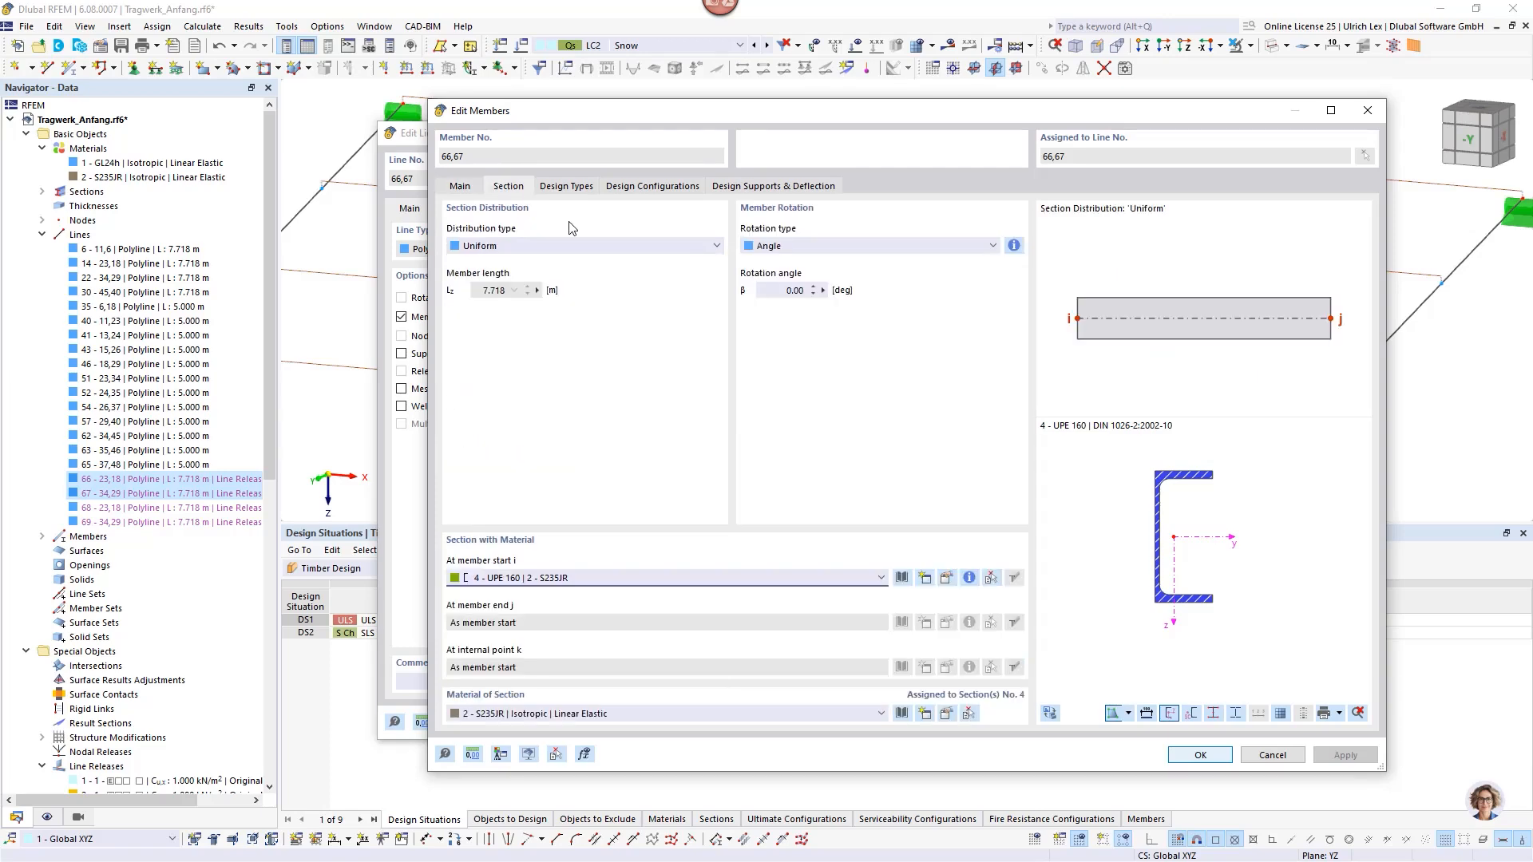
{"action": "left_click", "coordinate": [969, 578]}
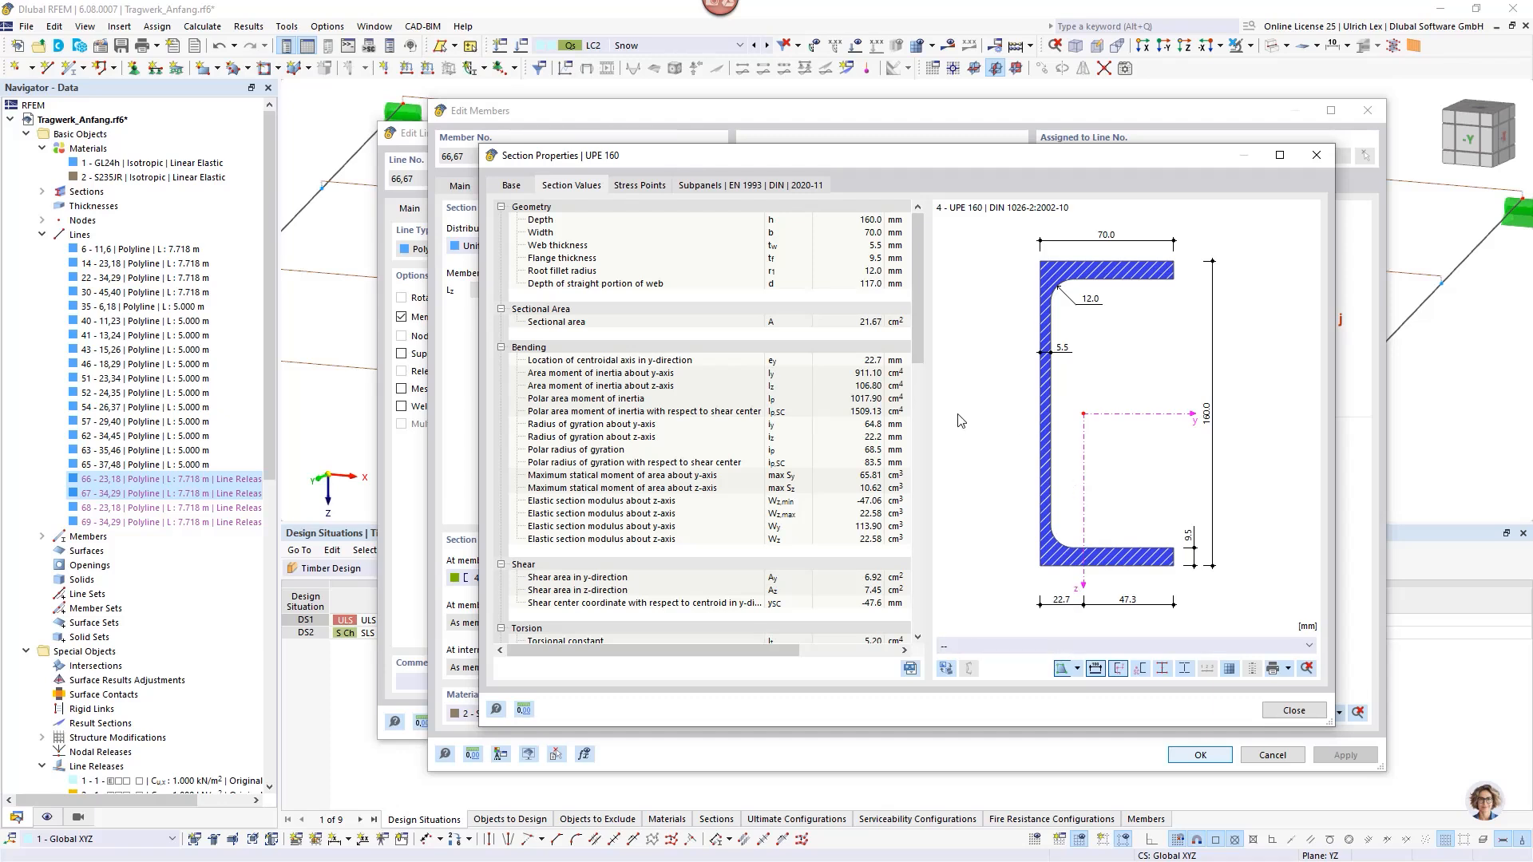
{"action": "left_click", "coordinate": [1294, 711]}
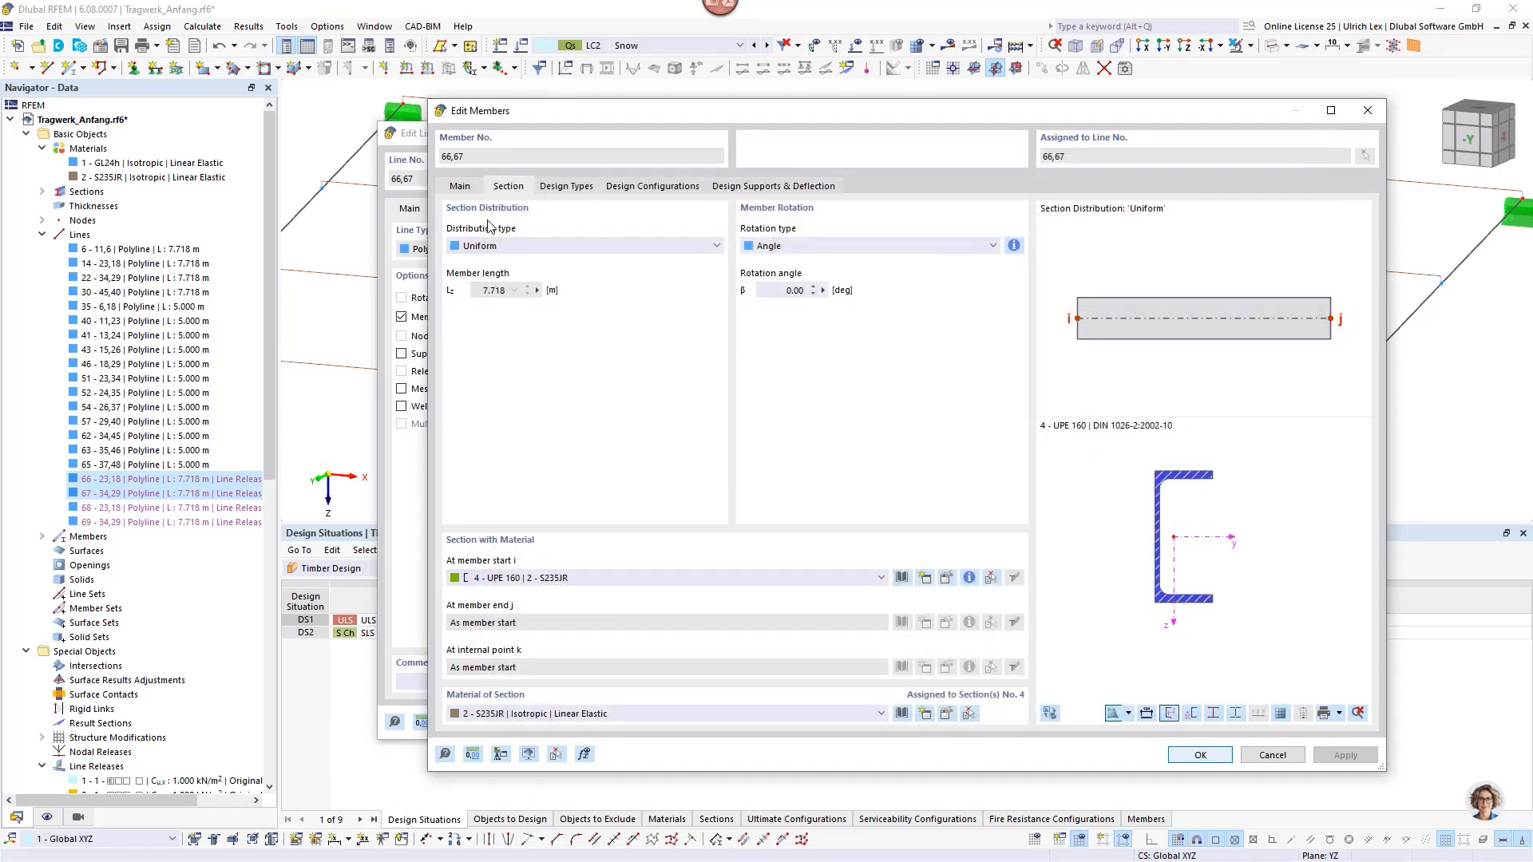
Enable eccentricities for members 66 and 67 and define a Relative and Absolute type at member start with e_y 92.7 mm in local xyz.
{"action": "left_click", "coordinate": [464, 187]}
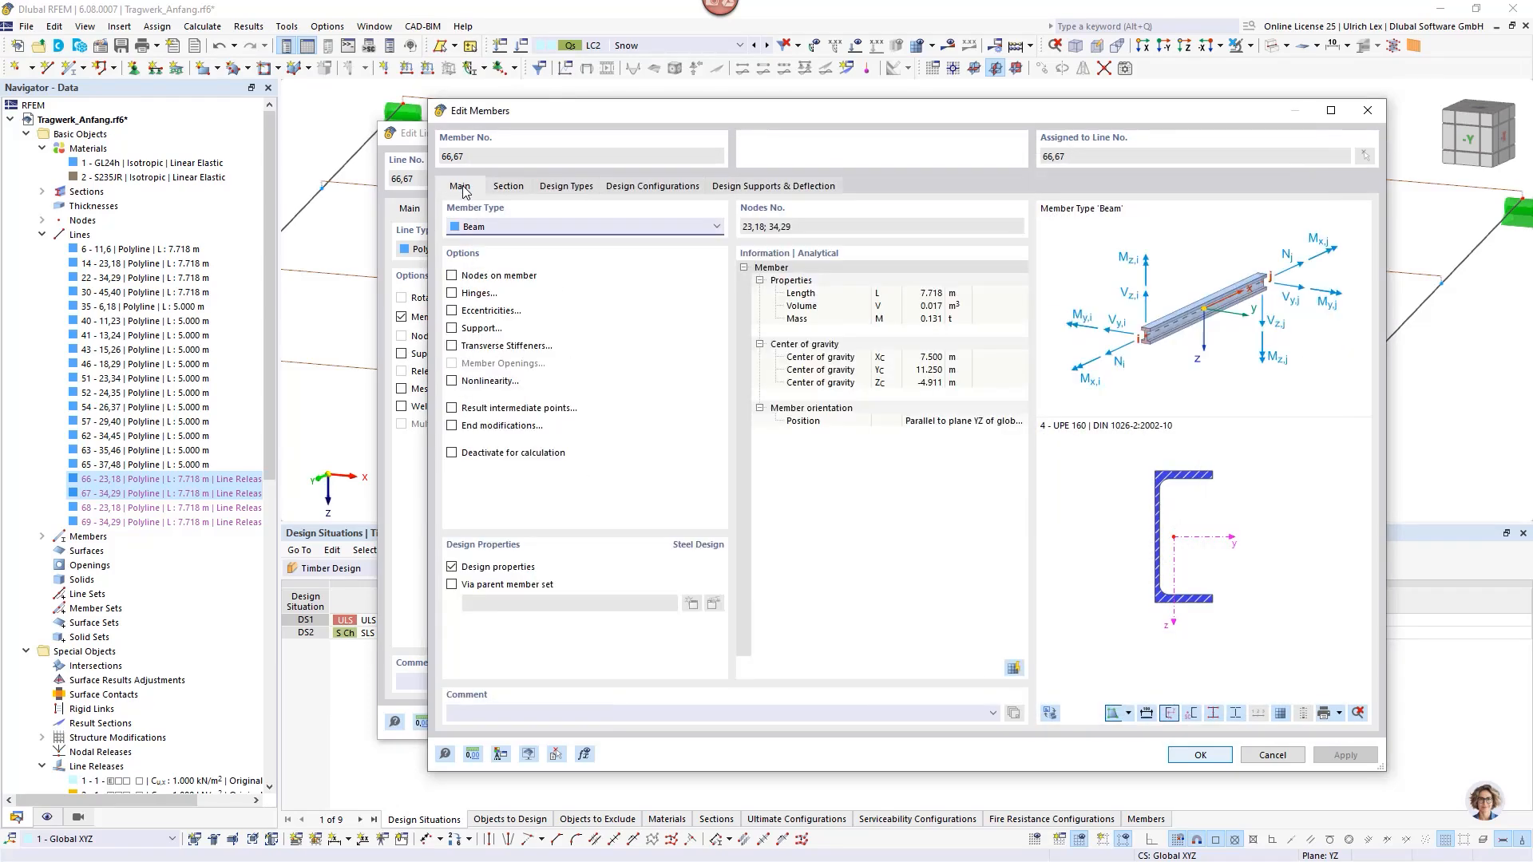
{"action": "left_click", "coordinate": [453, 311]}
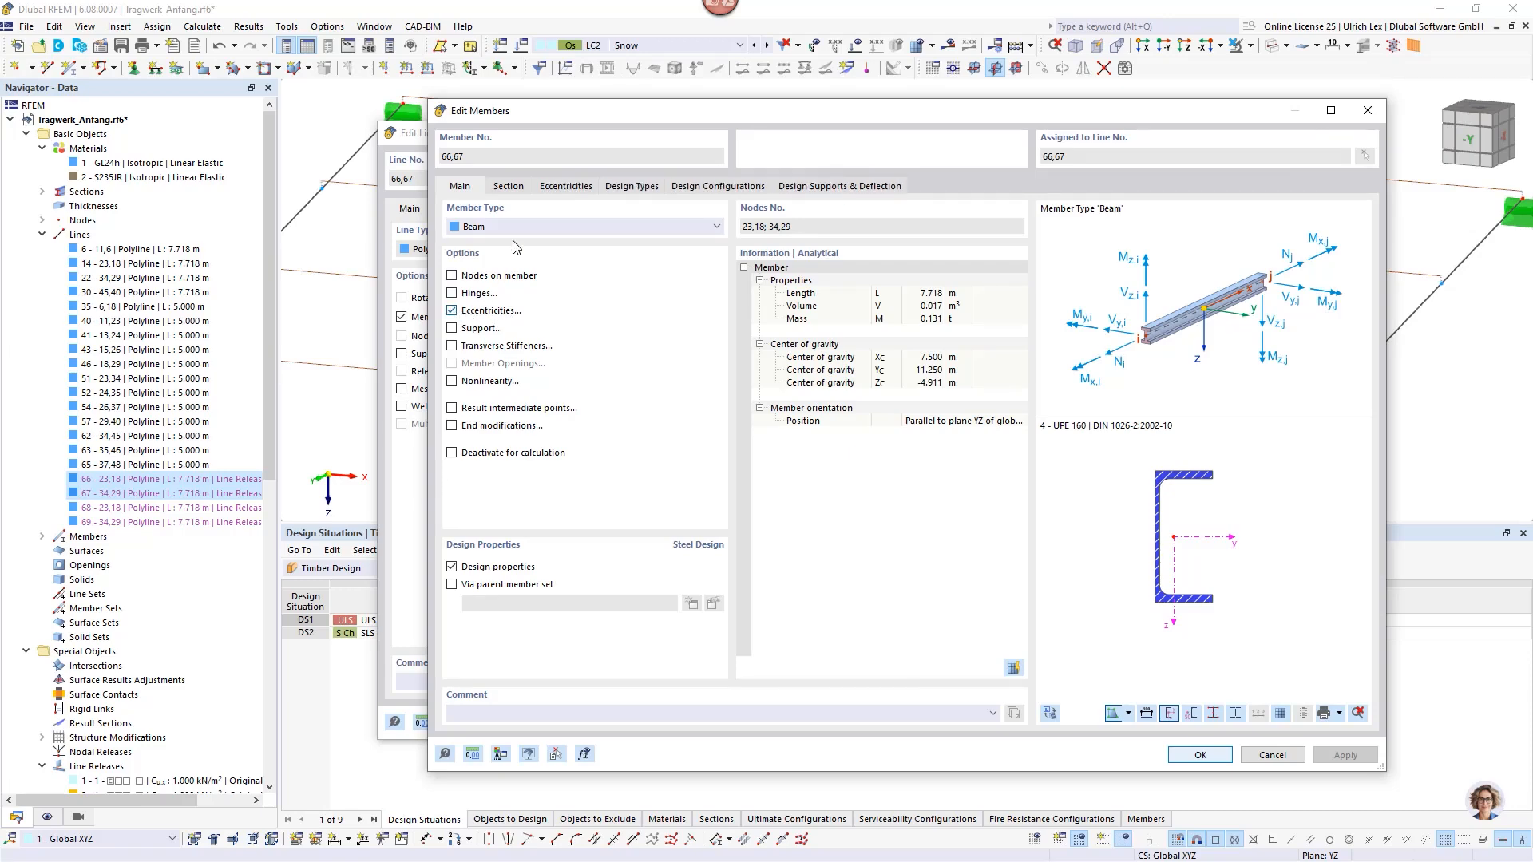
{"action": "left_click", "coordinate": [543, 190]}
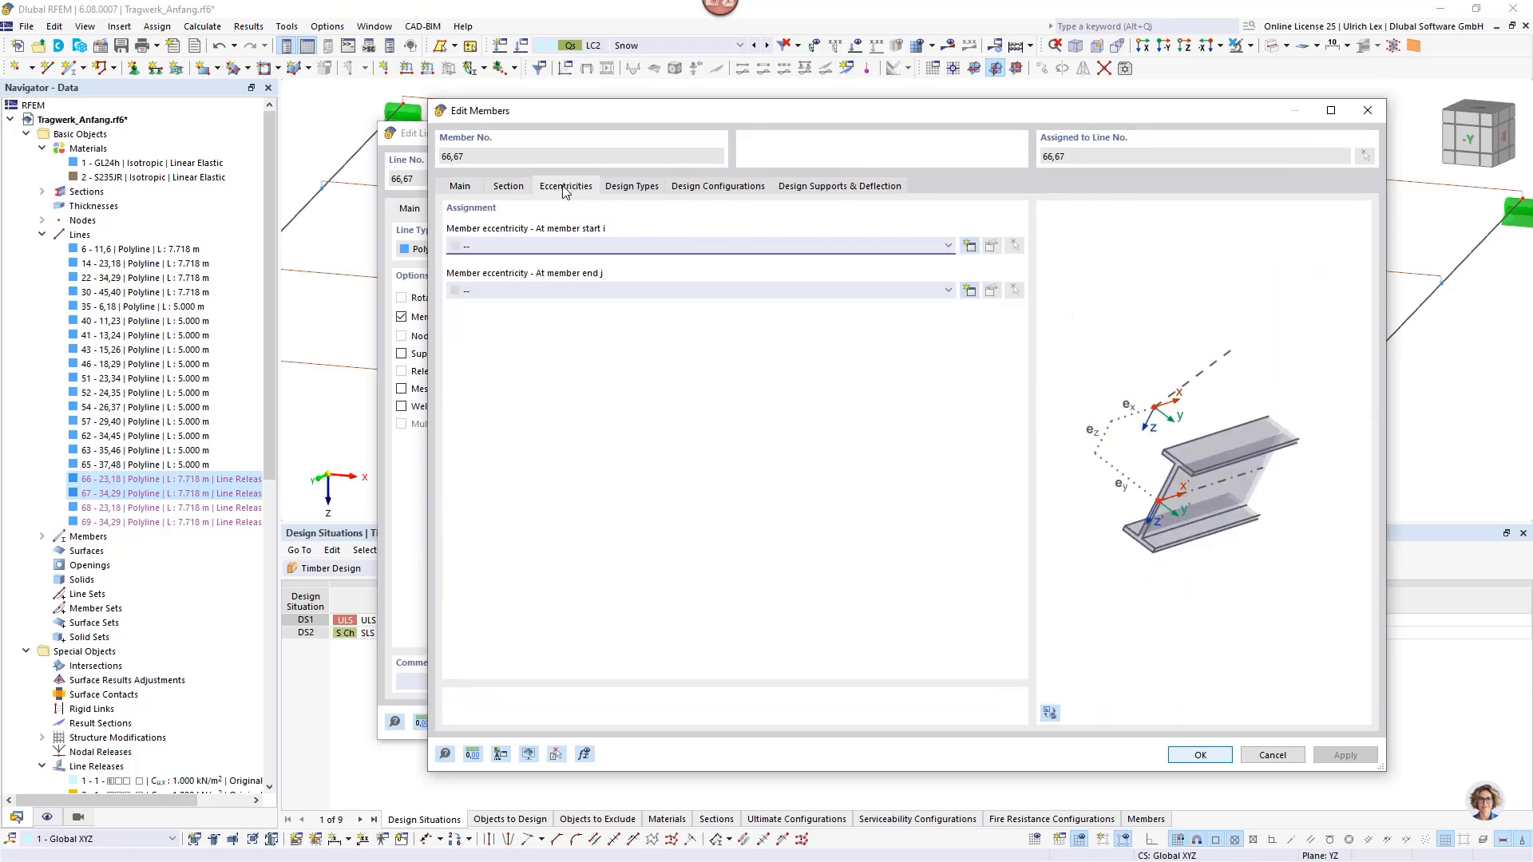
{"action": "left_click", "coordinate": [970, 246]}
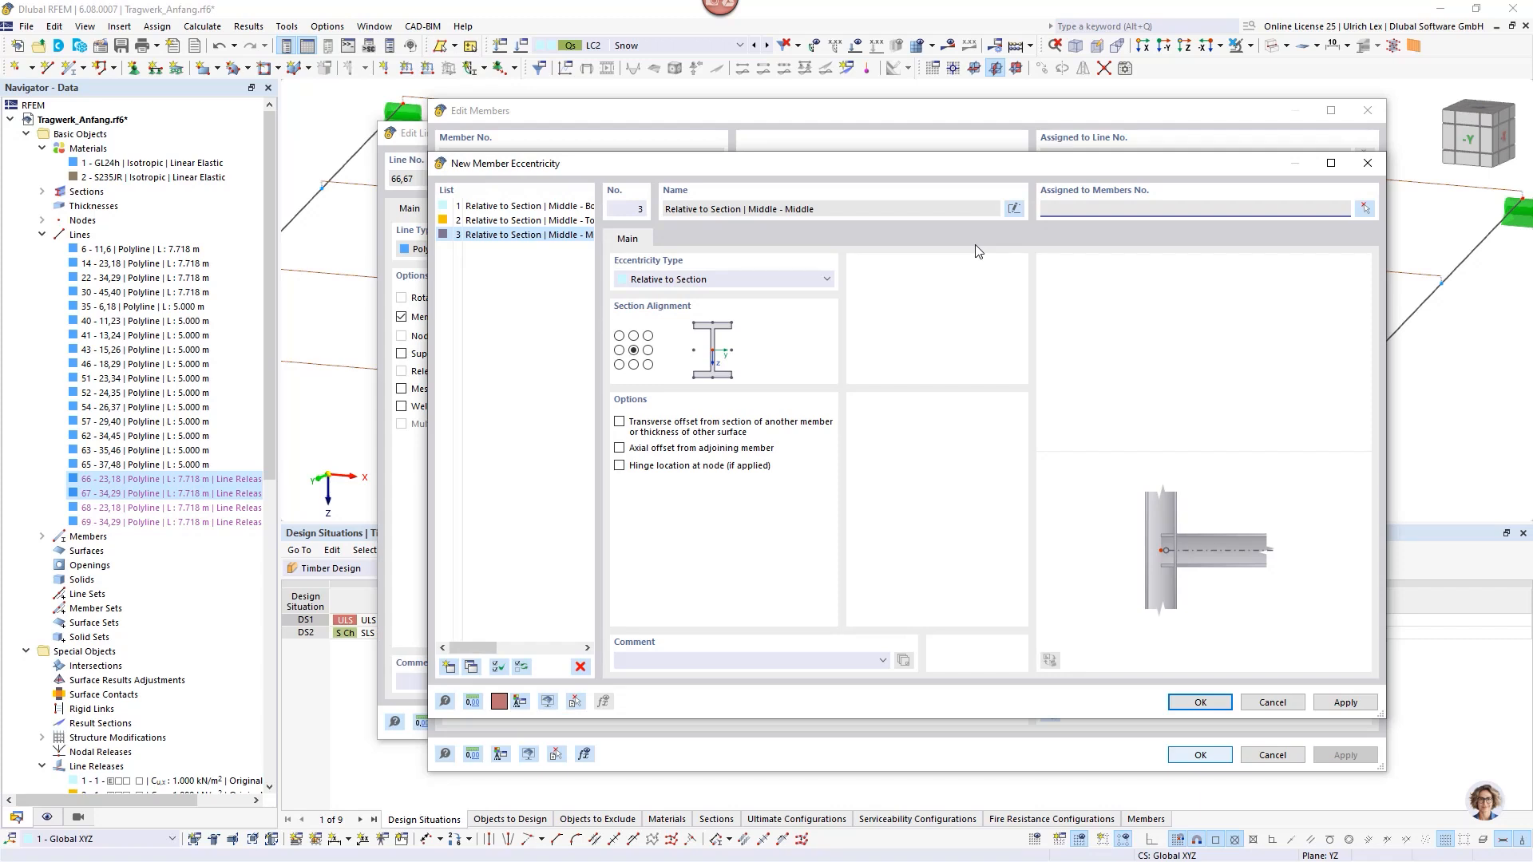
{"action": "left_click", "coordinate": [792, 278]}
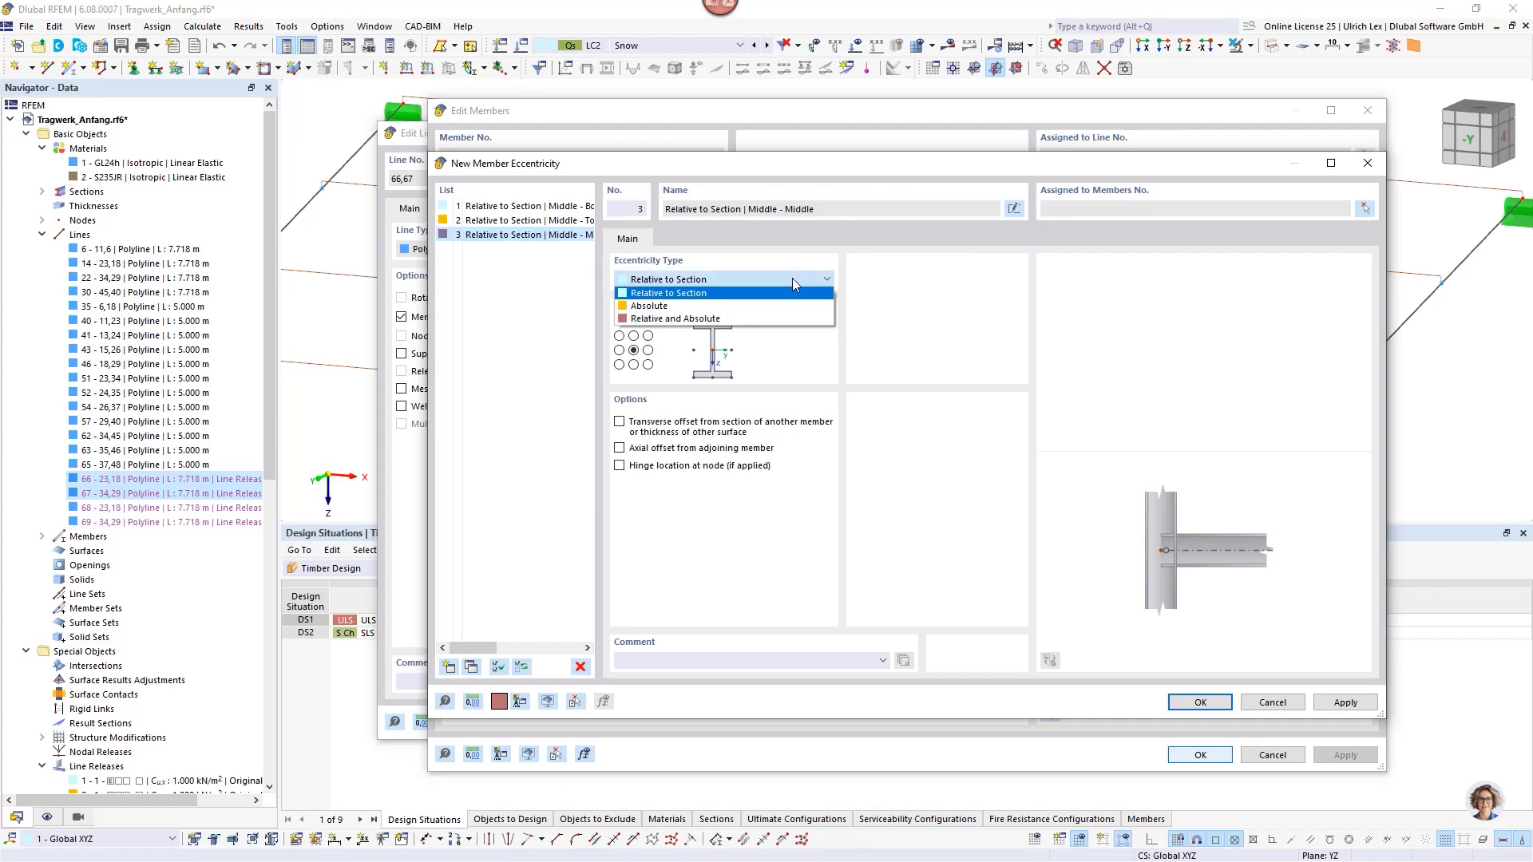
{"action": "left_click", "coordinate": [743, 320]}
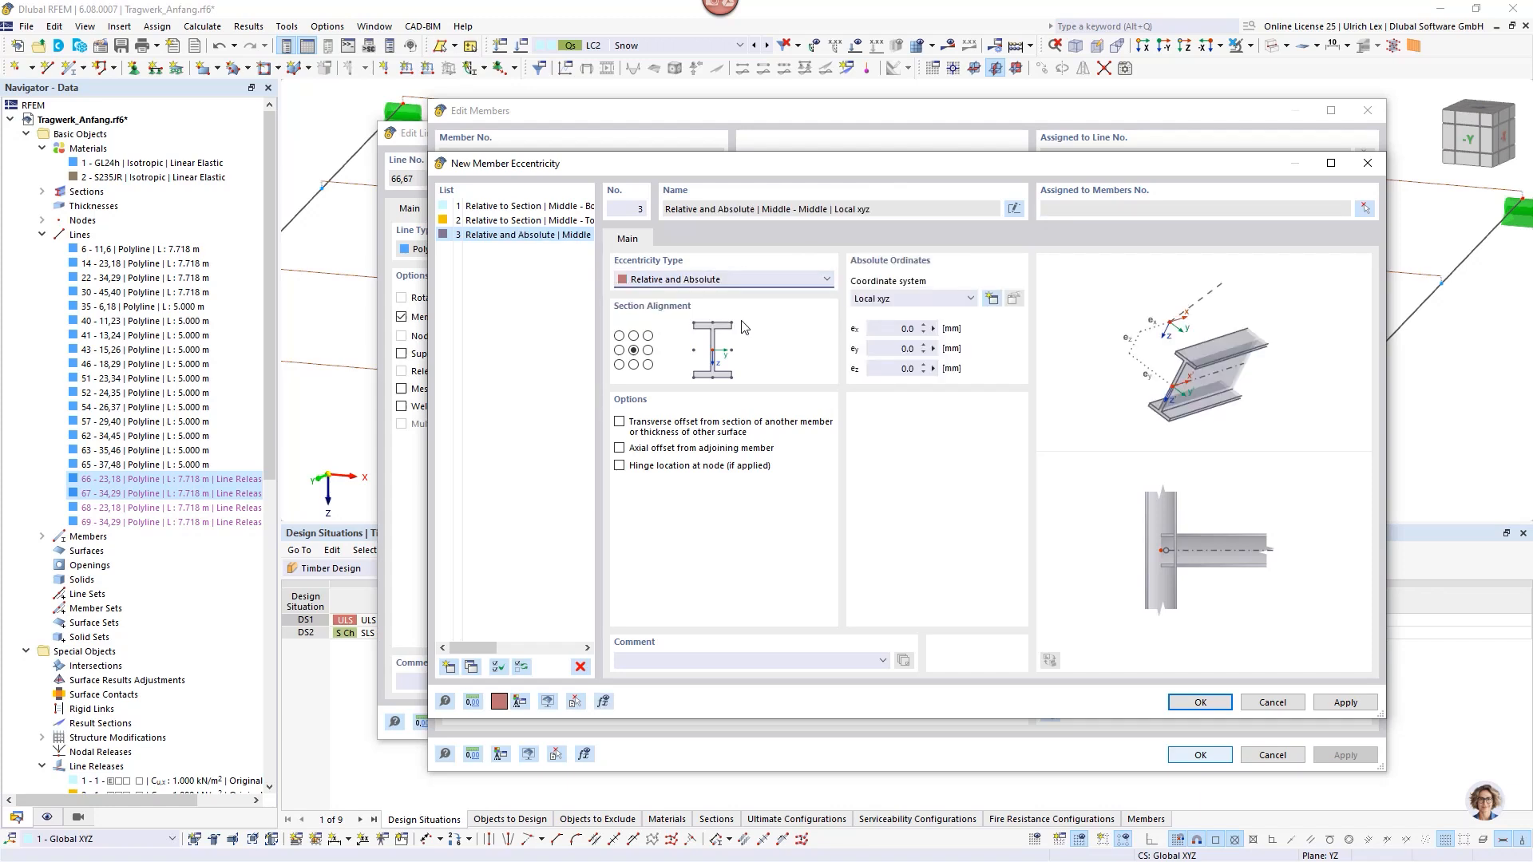
{"action": "left_click", "coordinate": [910, 349]}
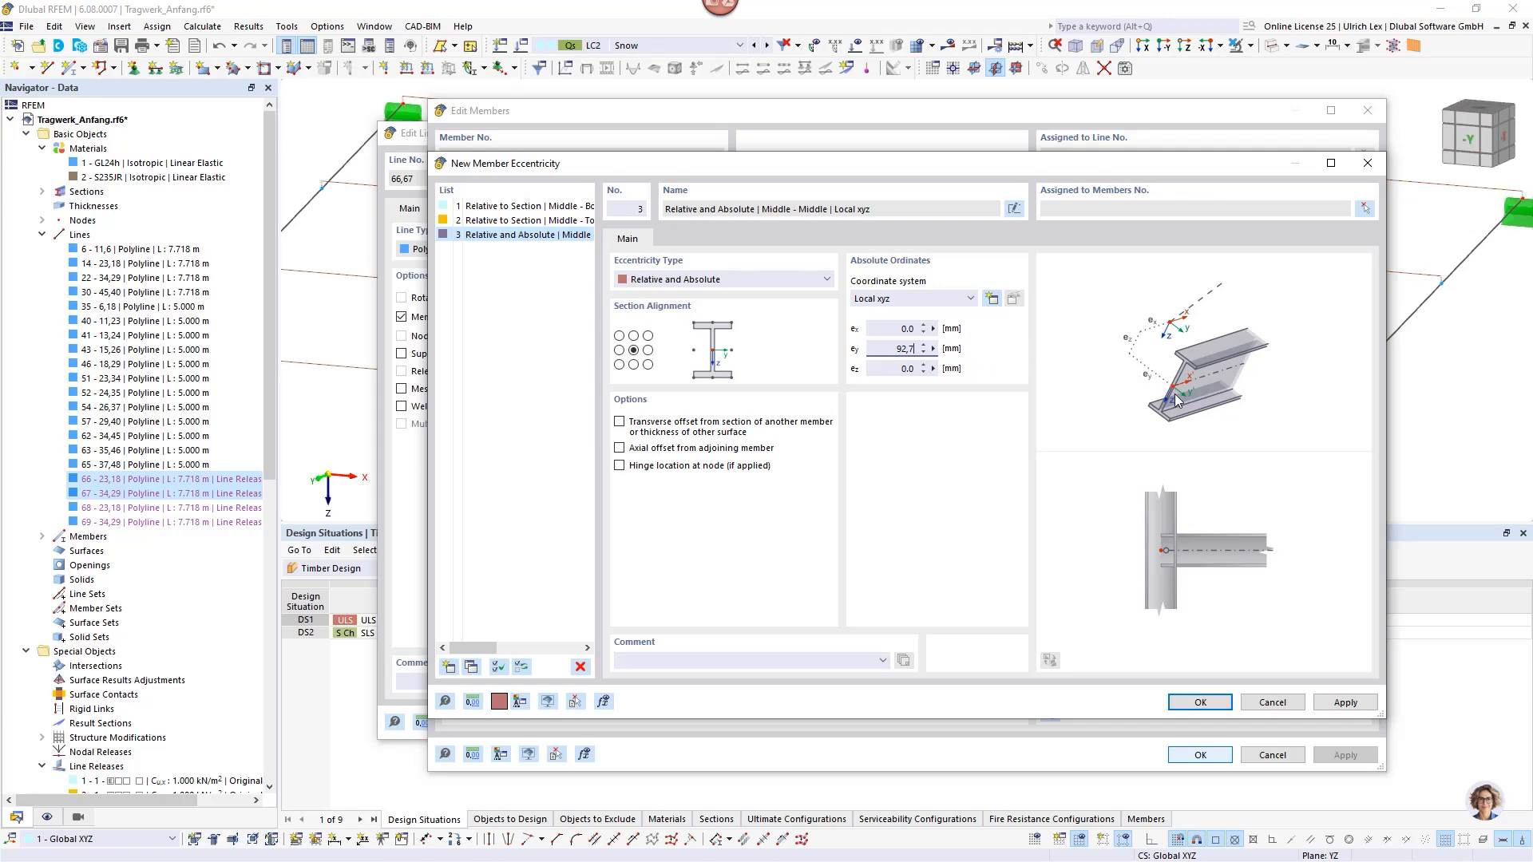
{"action": "left_click", "coordinate": [816, 366]}
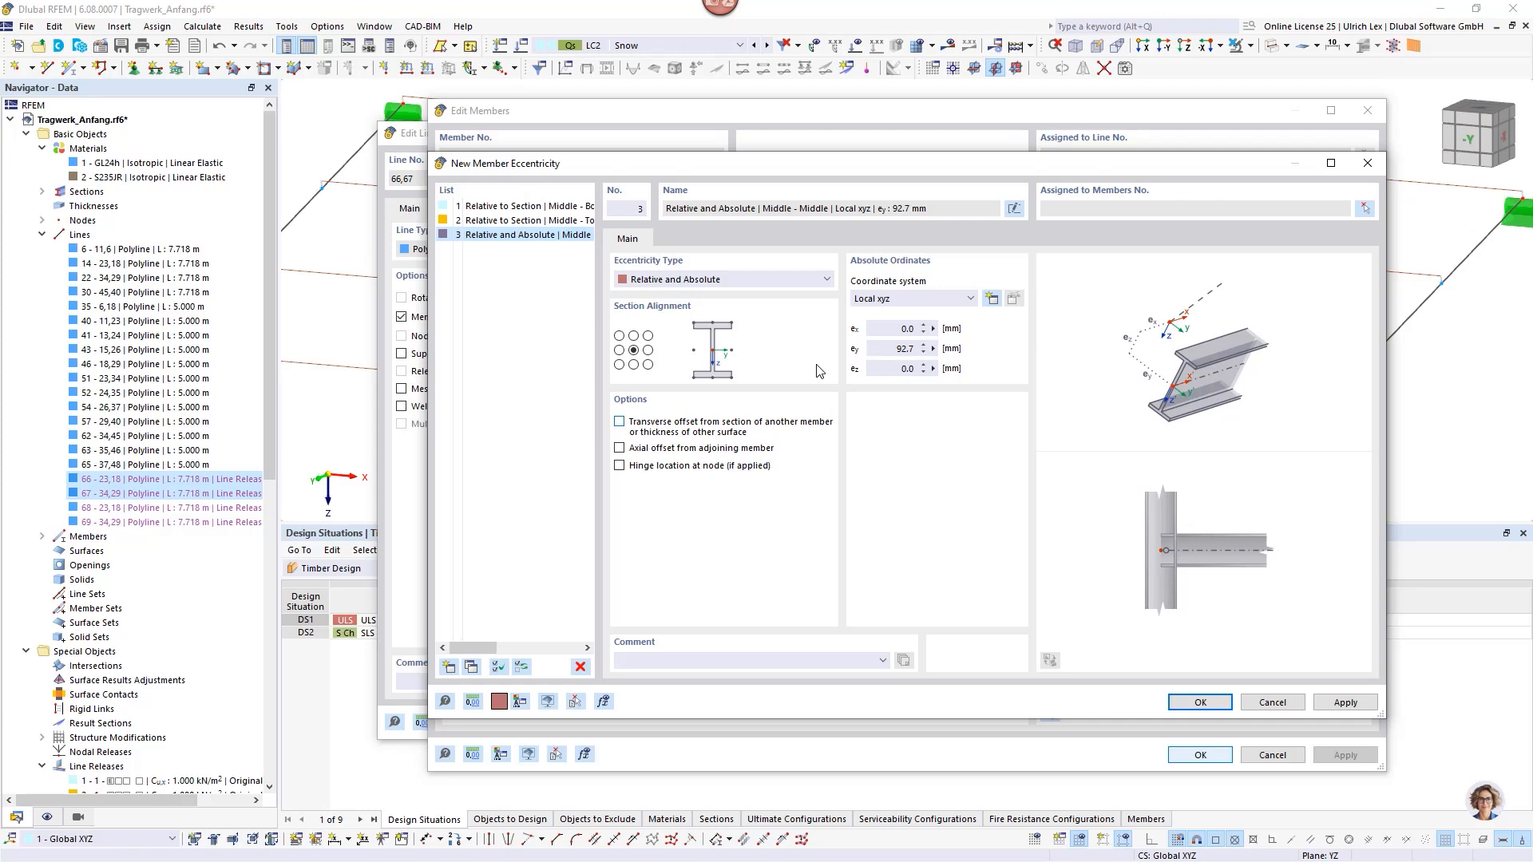
Align the eccentricity's section to middle-top and add a transverse offset from member 51 with a middle-top axis offset.
{"action": "left_click", "coordinate": [619, 422]}
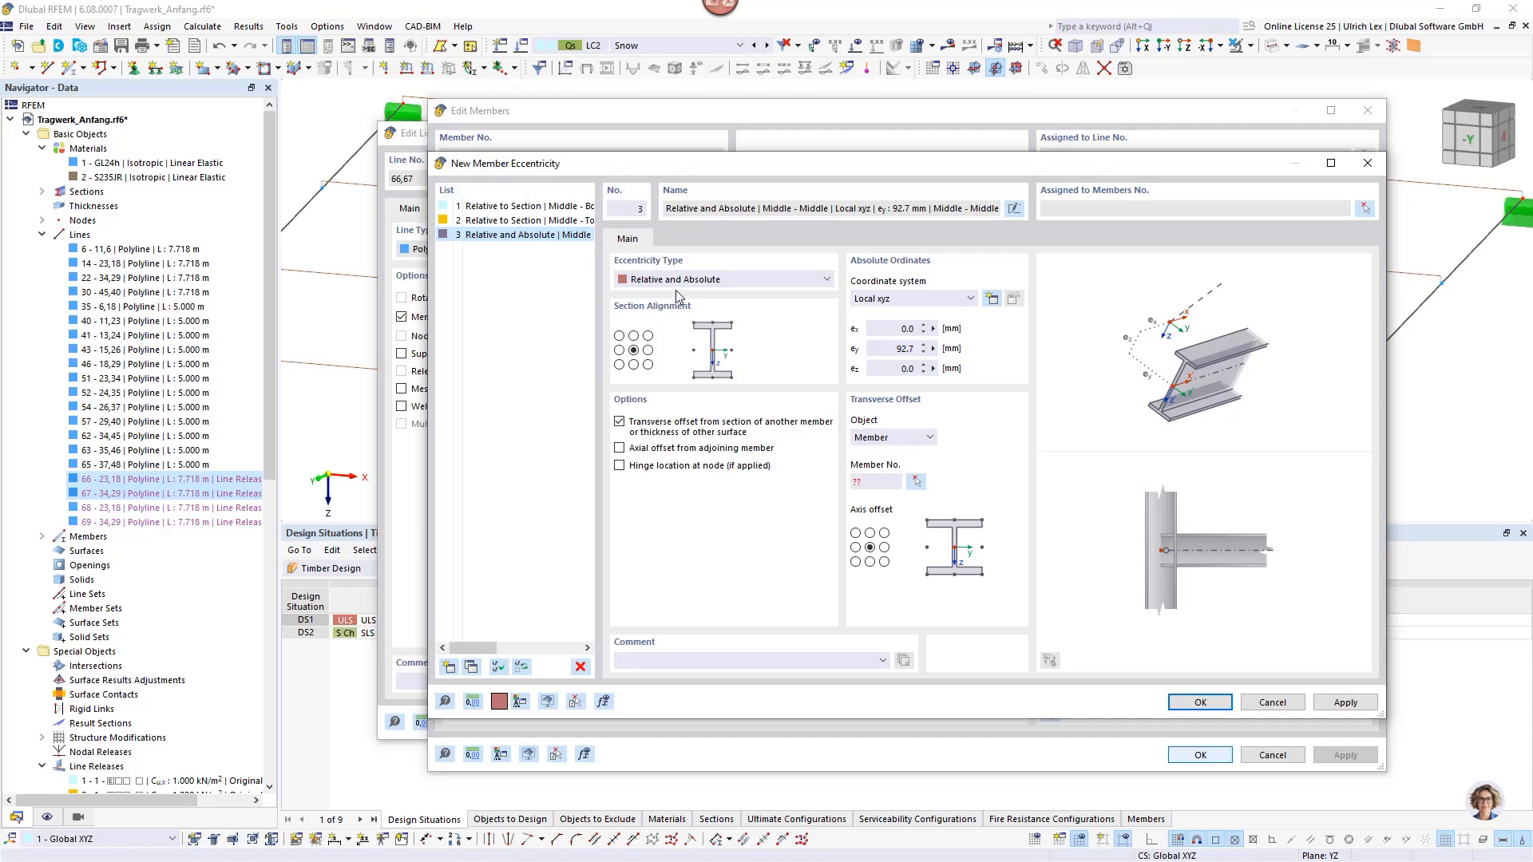
{"action": "left_click", "coordinate": [633, 335]}
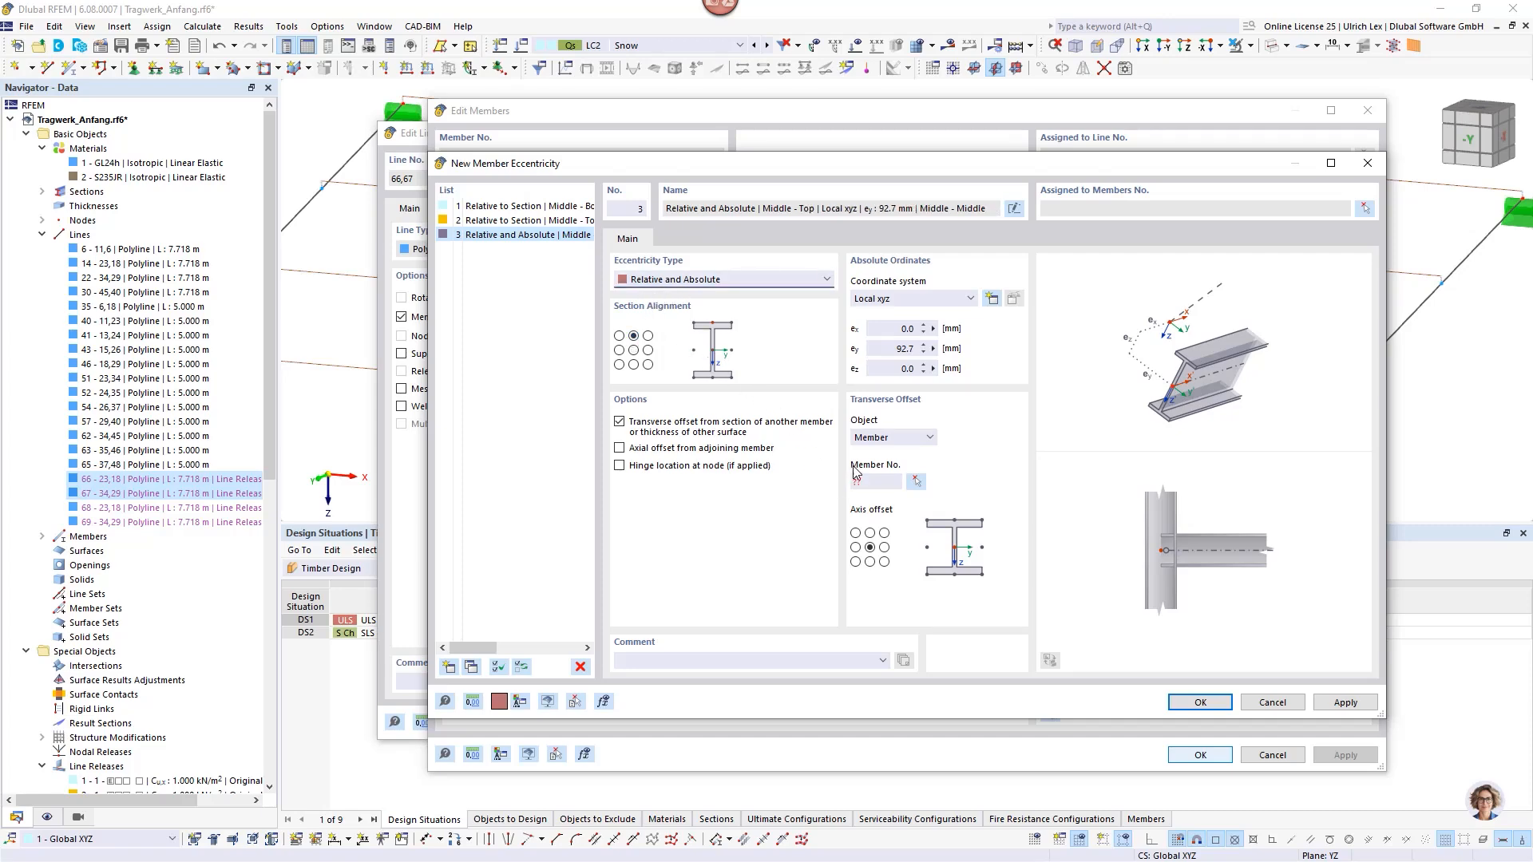
{"action": "left_click", "coordinate": [915, 481]}
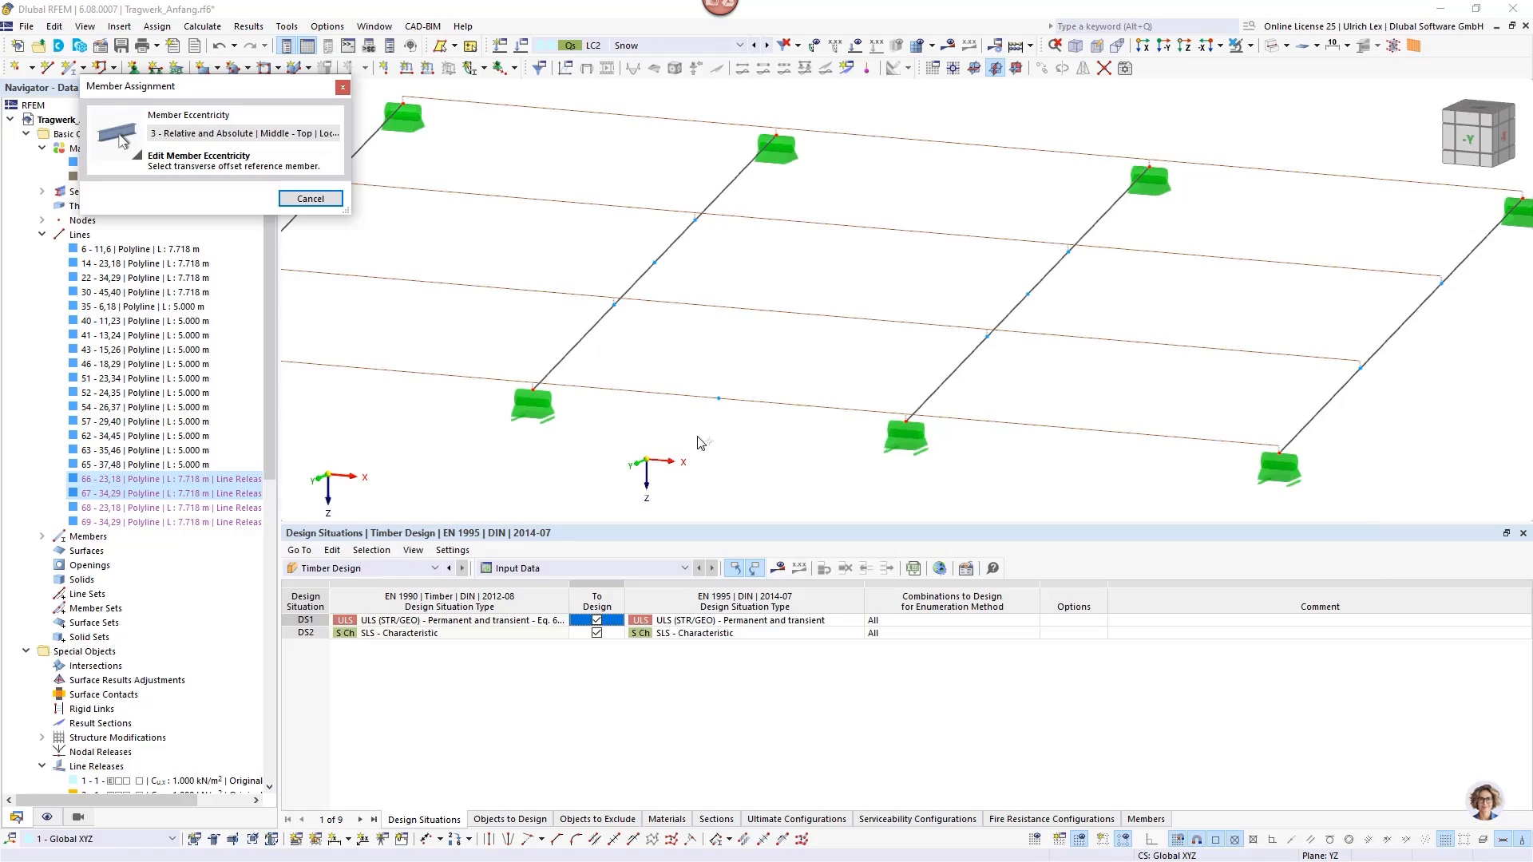
{"action": "left_click", "coordinate": [623, 391]}
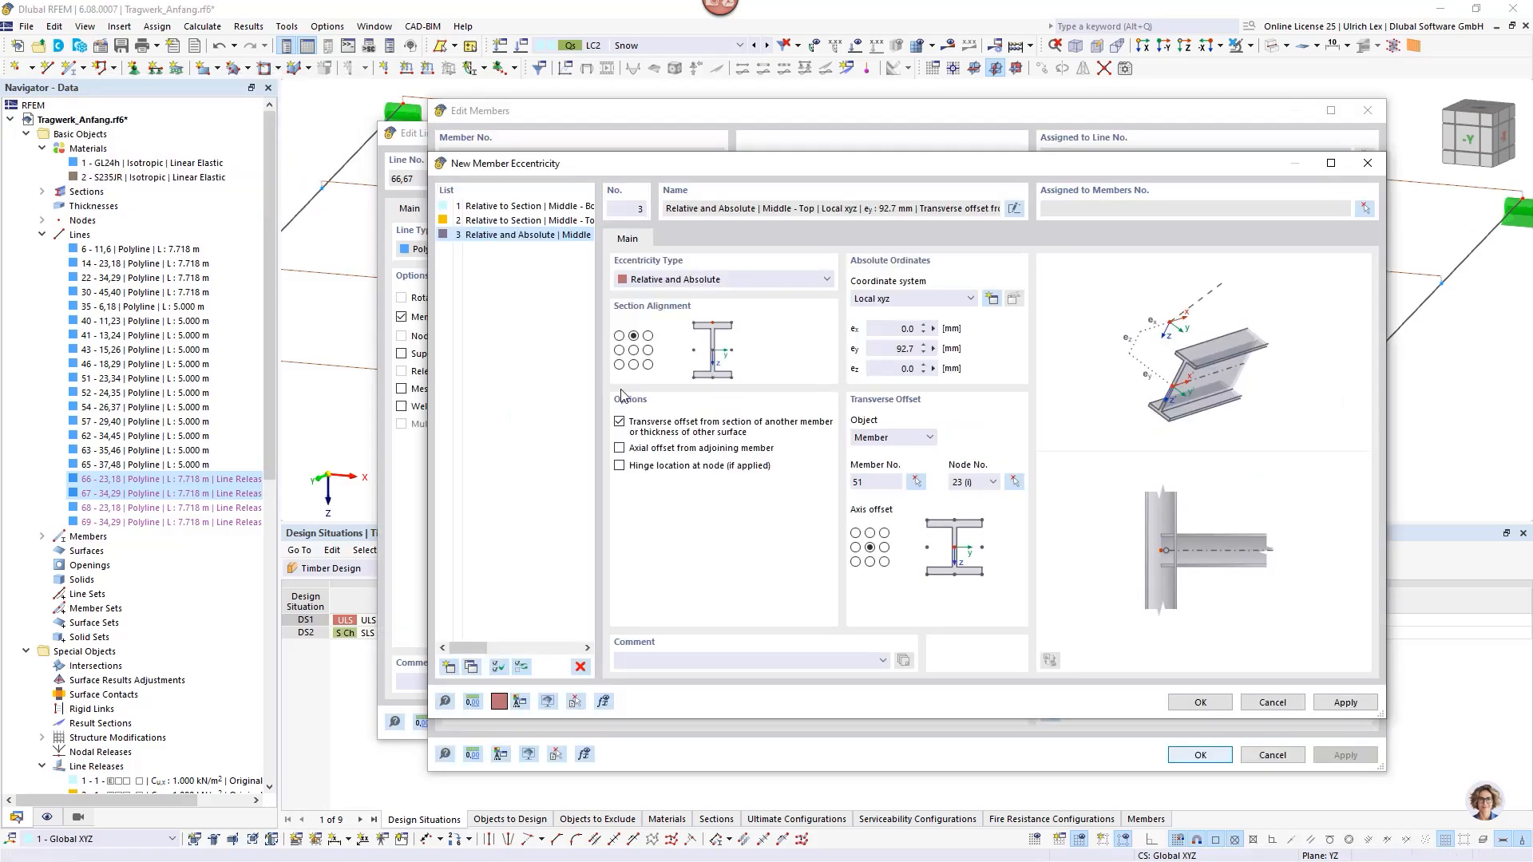
{"action": "left_click", "coordinate": [869, 533]}
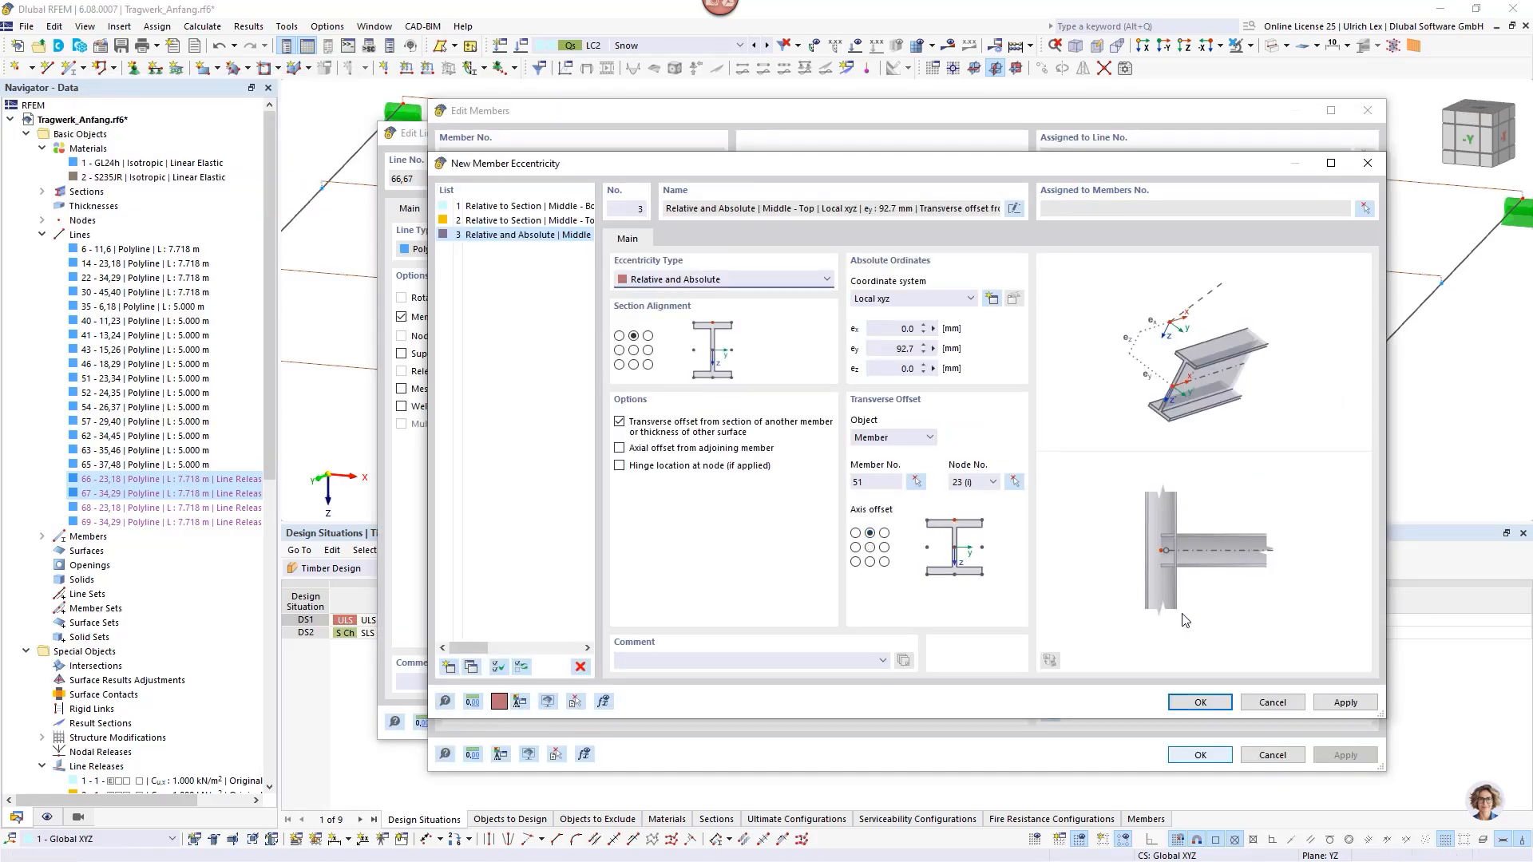
{"action": "left_click", "coordinate": [1202, 702]}
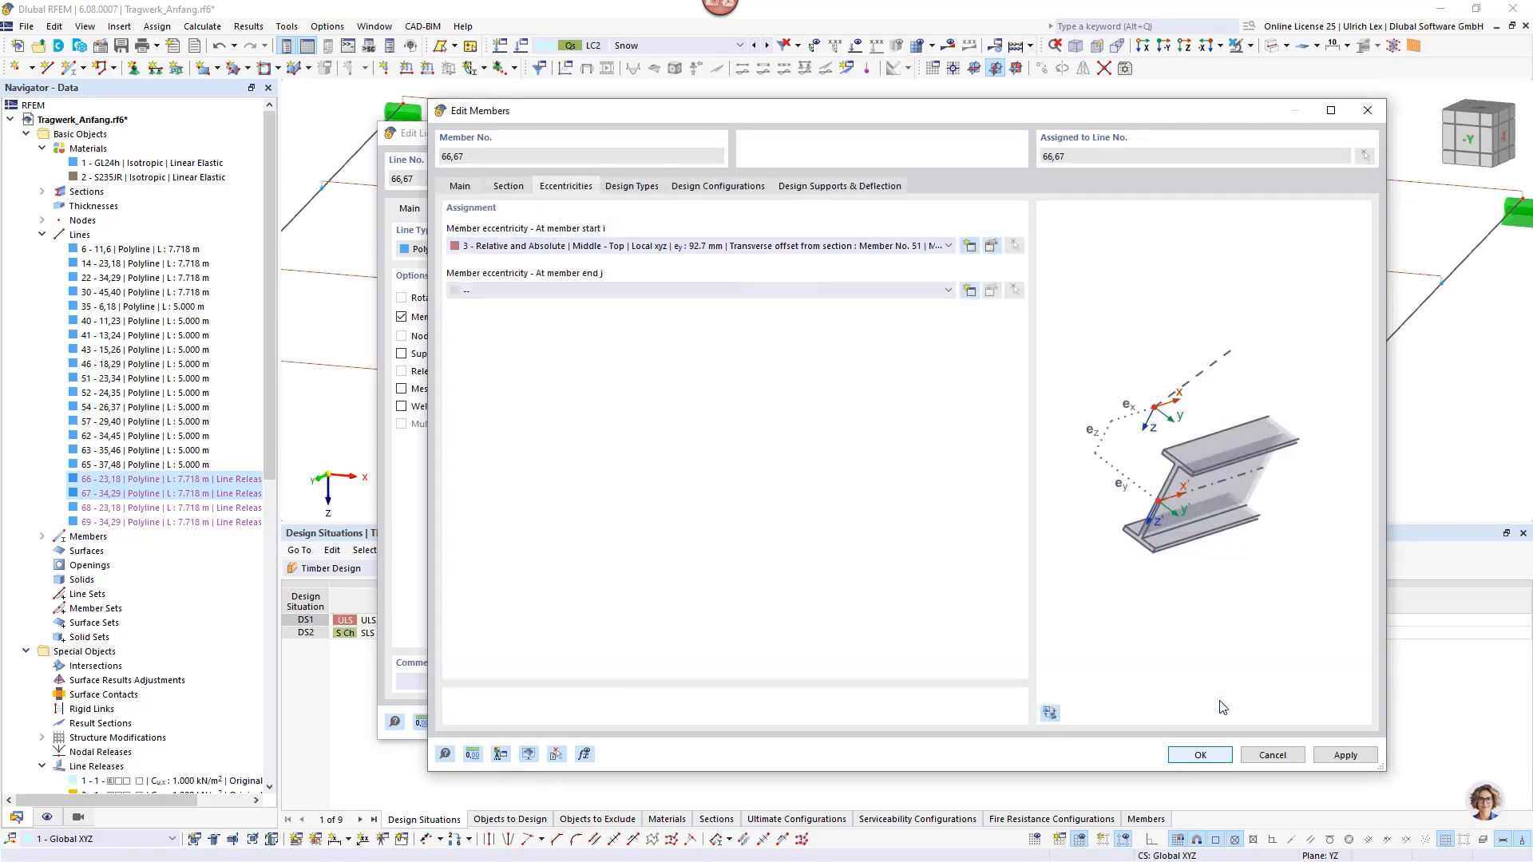
Assign eccentricity 3 to the member end j as well, apply the line changes and display the model as solid.
{"action": "left_click", "coordinate": [665, 292]}
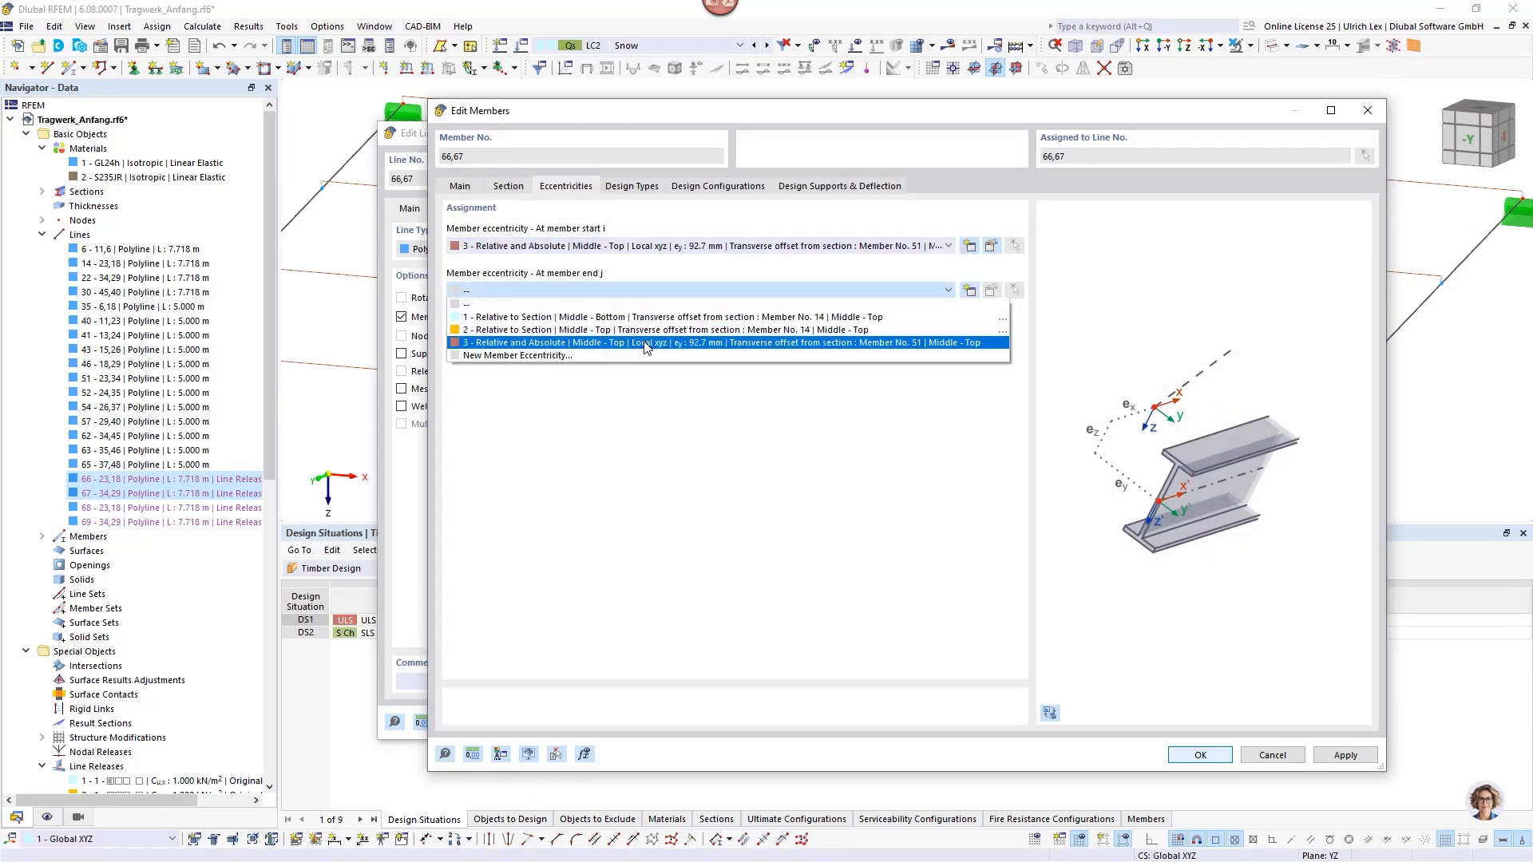
{"action": "left_click", "coordinate": [655, 340]}
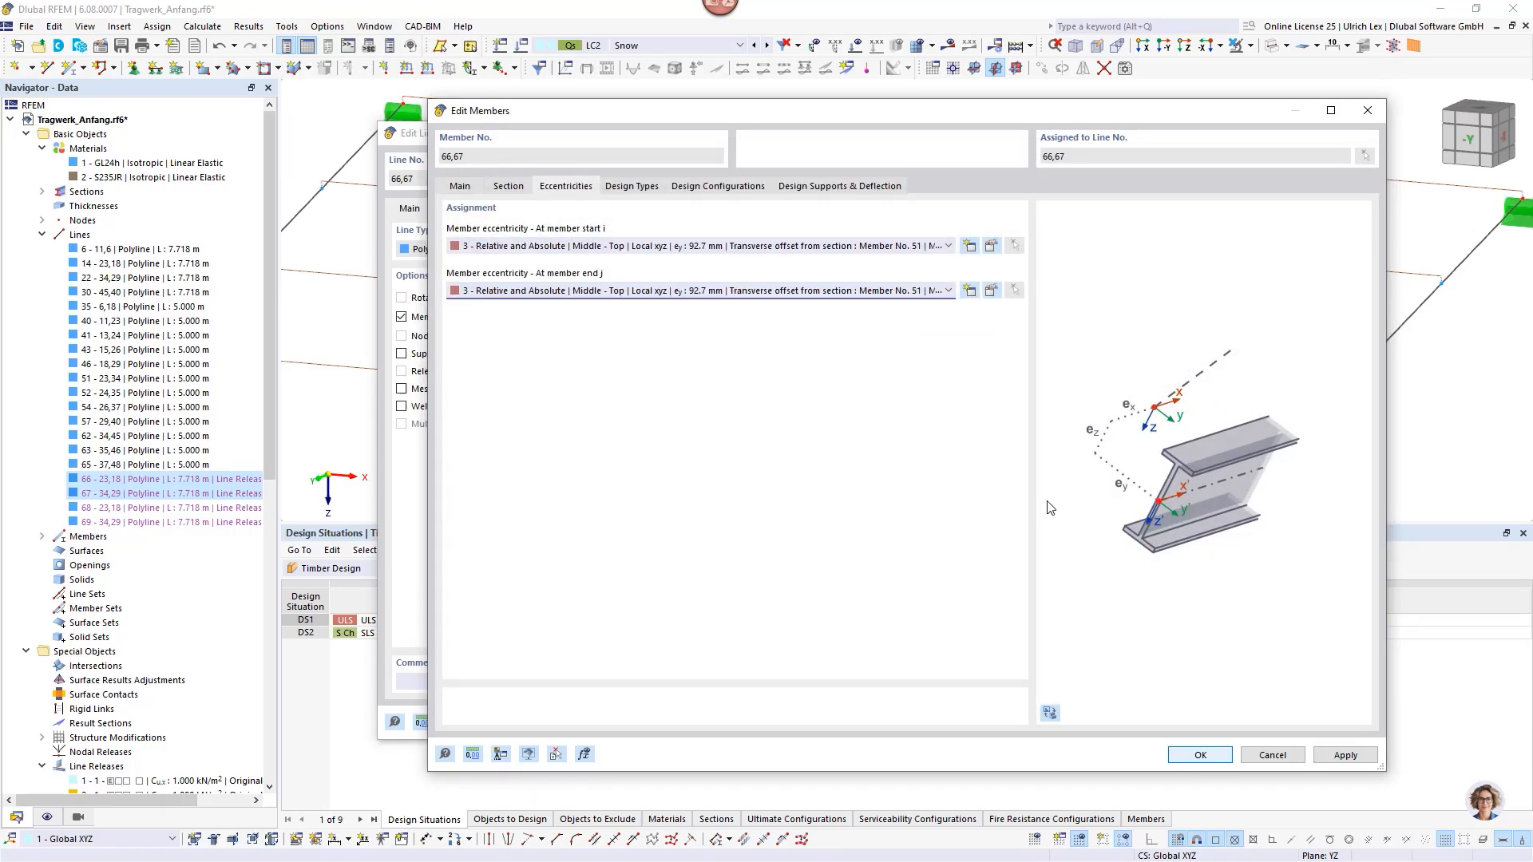
{"action": "left_click", "coordinate": [1224, 759]}
{"action": "left_click", "coordinate": [1103, 723]}
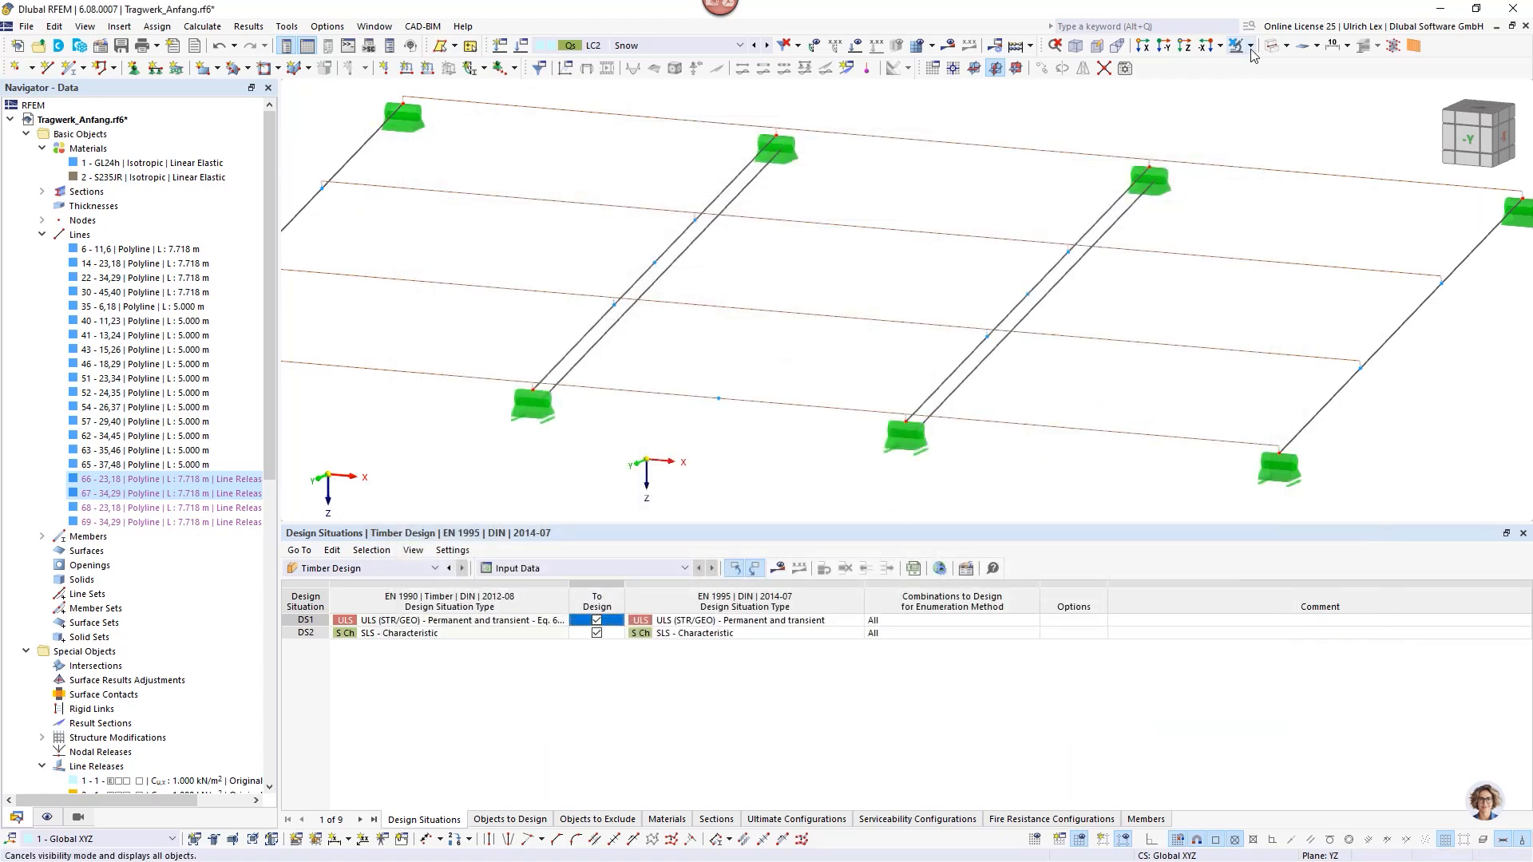
{"action": "left_click", "coordinate": [1271, 47]}
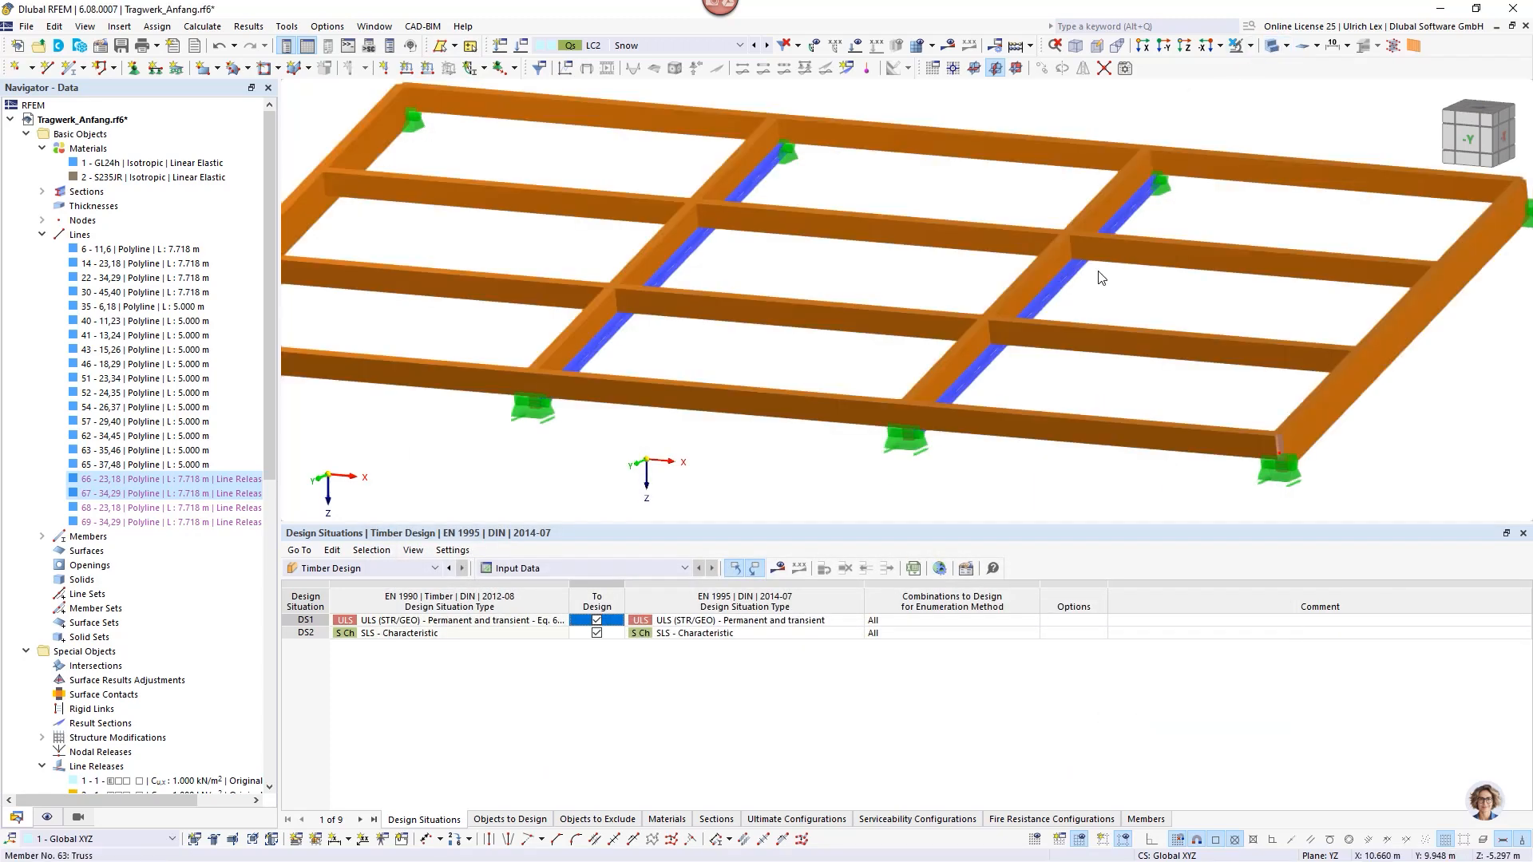
Hide the nodal support under the front end of the inner beam and examine how the steel channel sits beside the beam.
{"action": "middle_click_drag", "start_coordinate": [738, 469], "coordinate": [780, 376]}
{"action": "scroll", "coordinate": [551, 309], "scroll_direction": "up", "scroll_amount": 5}
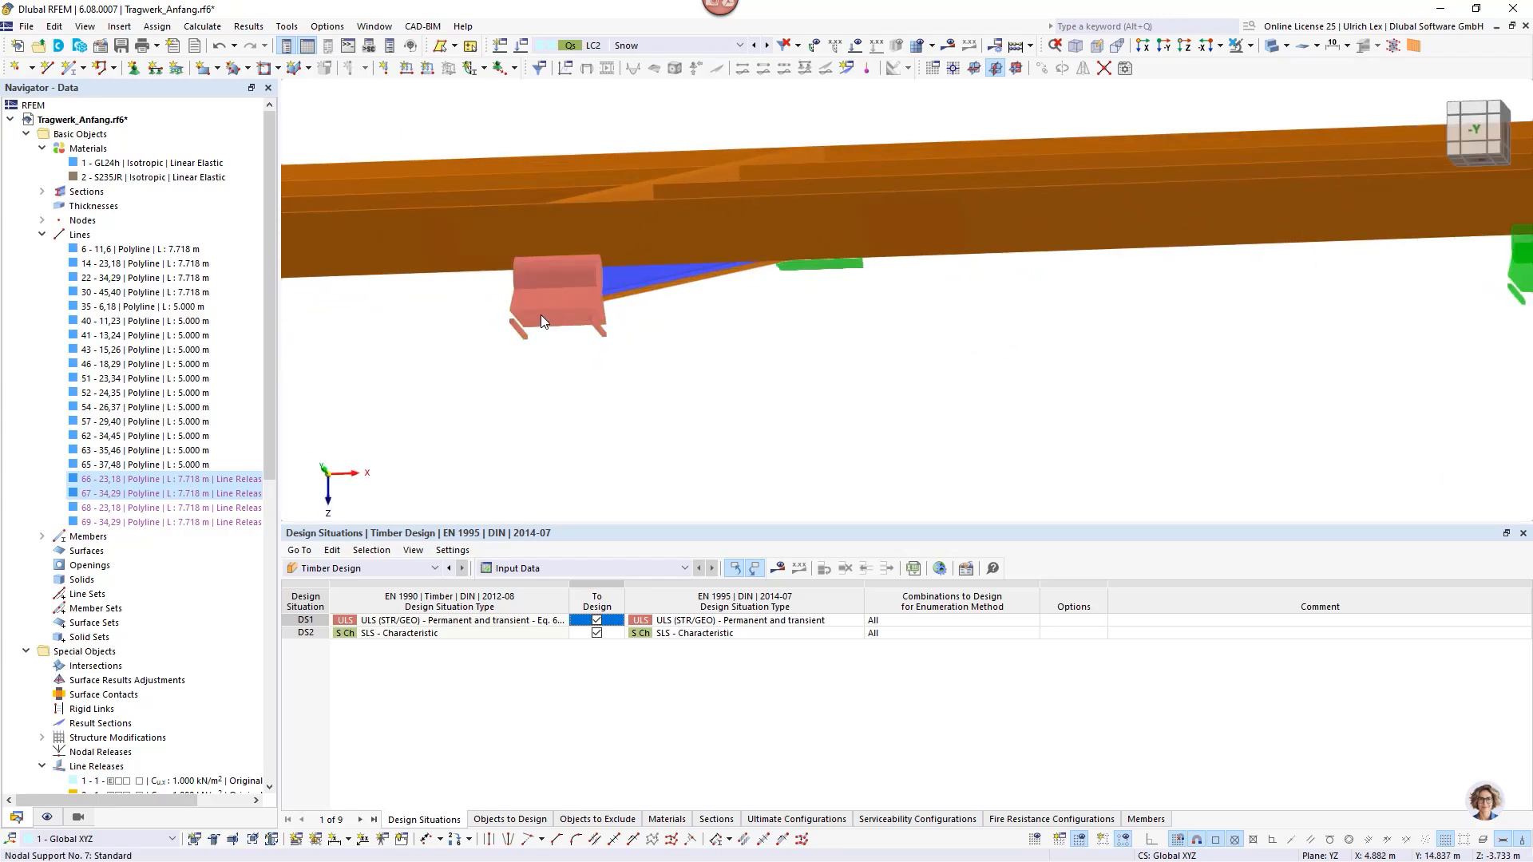
{"action": "left_click", "coordinate": [539, 314]}
{"action": "left_click", "coordinate": [1249, 46]}
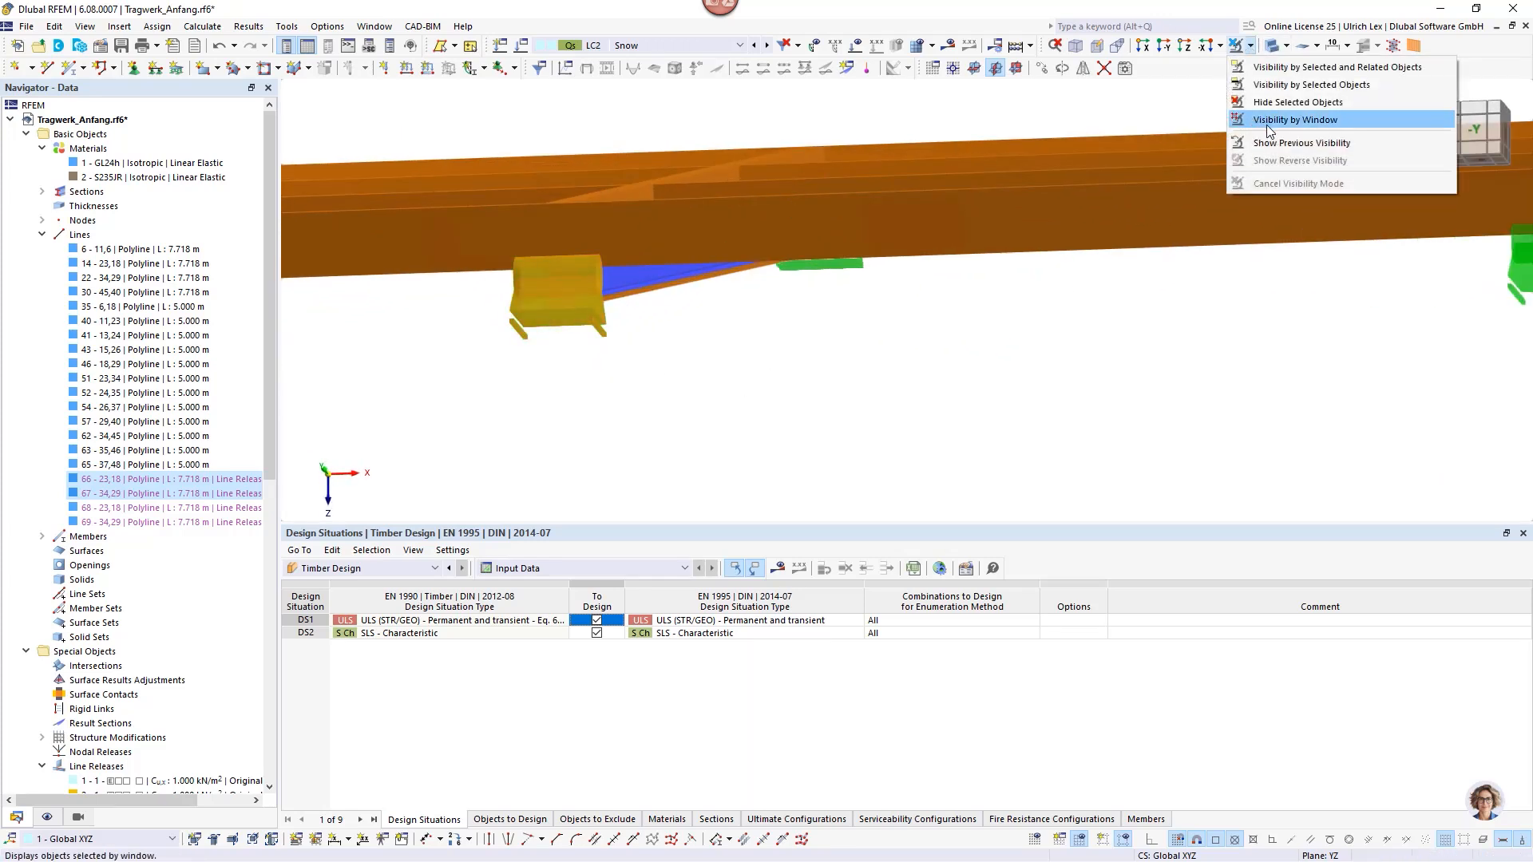
{"action": "left_click", "coordinate": [1299, 103]}
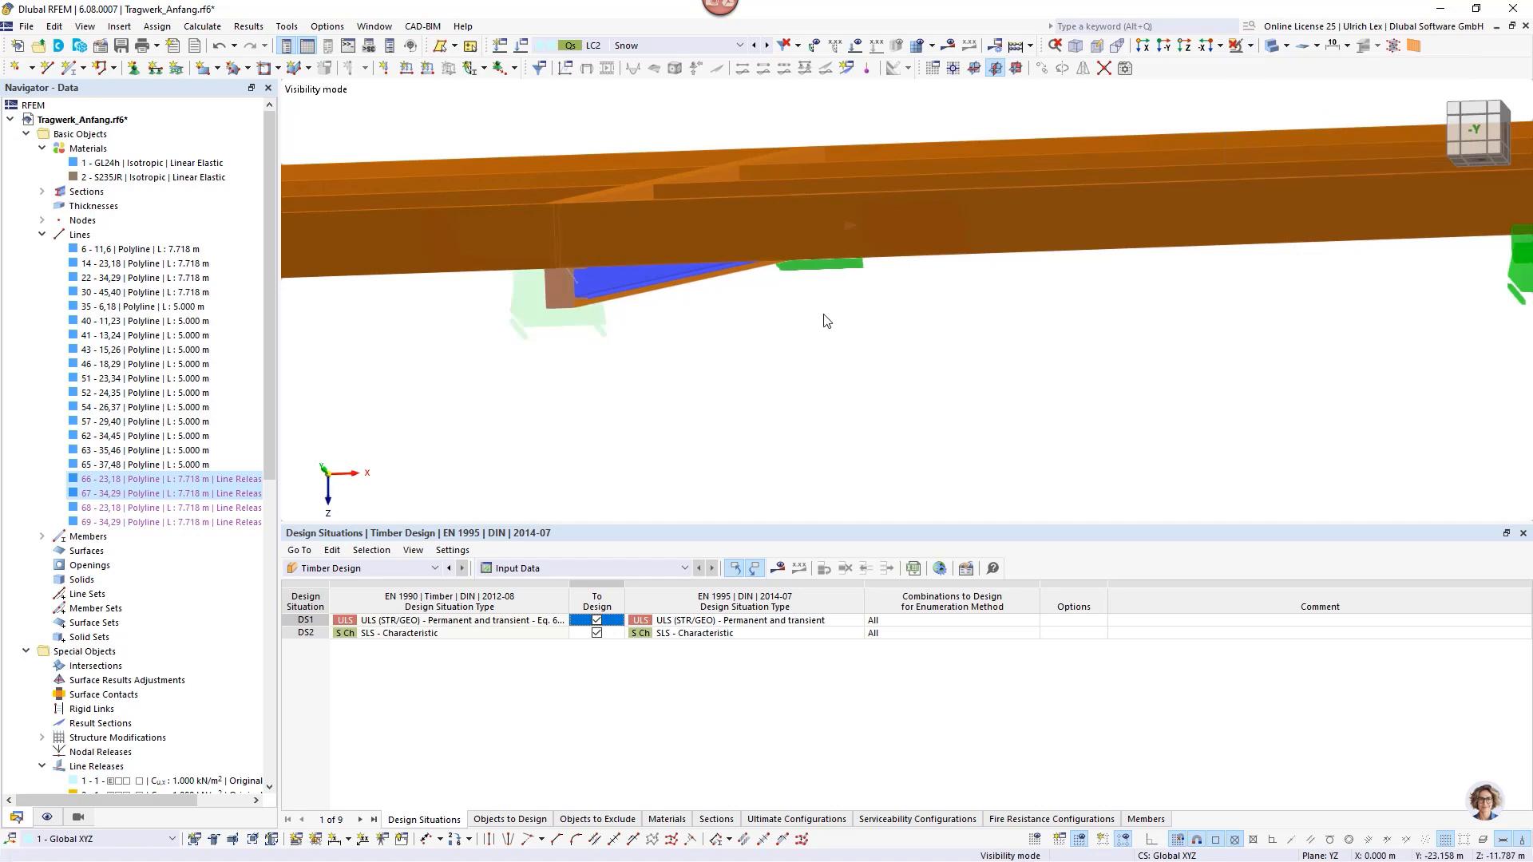
{"action": "scroll", "coordinate": [787, 373], "scroll_direction": "up", "scroll_amount": 3}
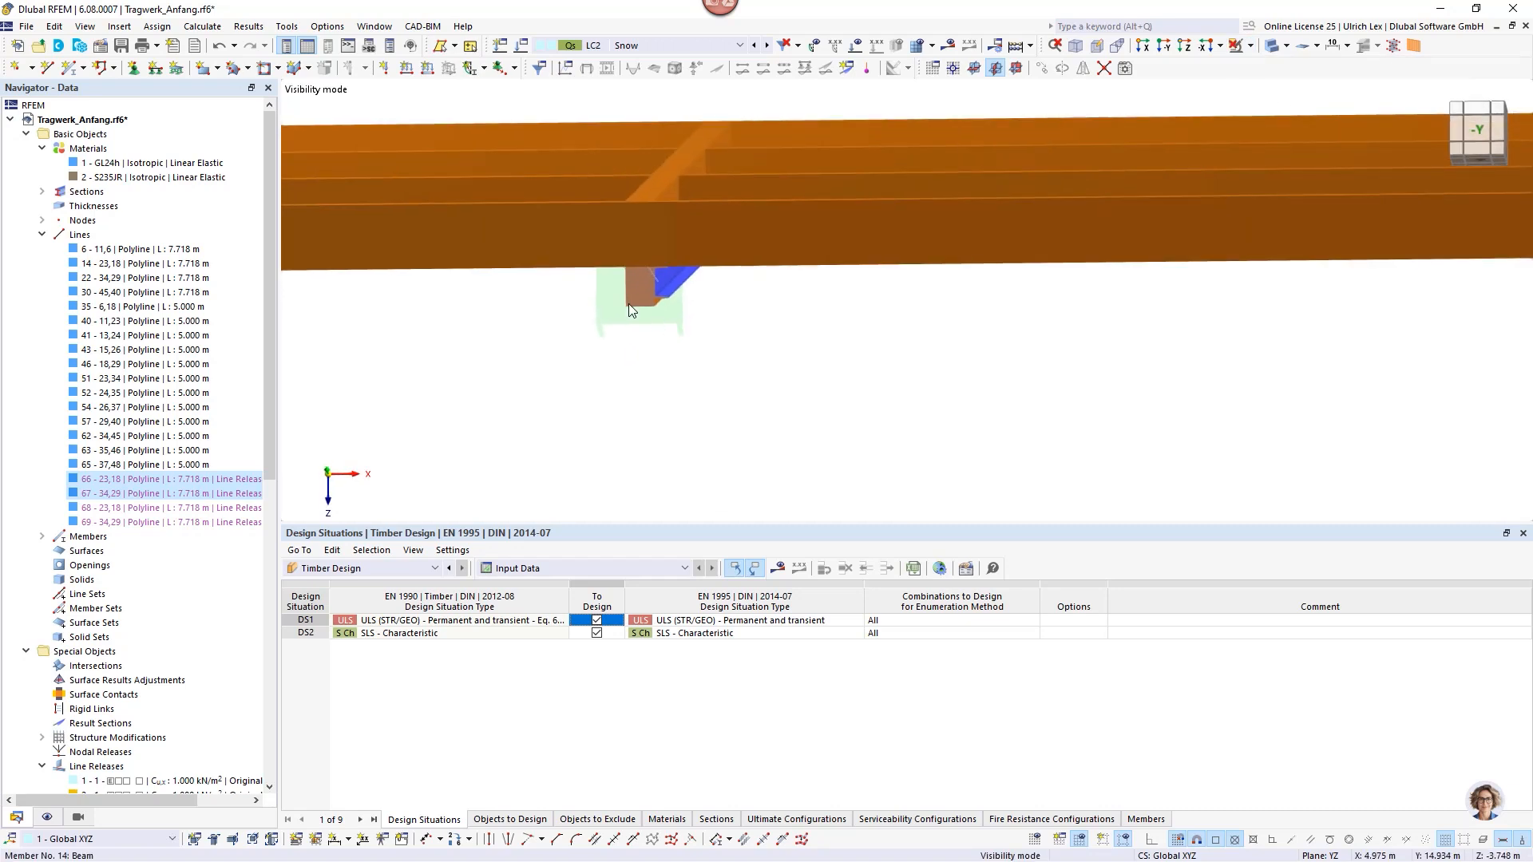
{"action": "scroll", "coordinate": [630, 288], "scroll_direction": "up", "scroll_amount": 3}
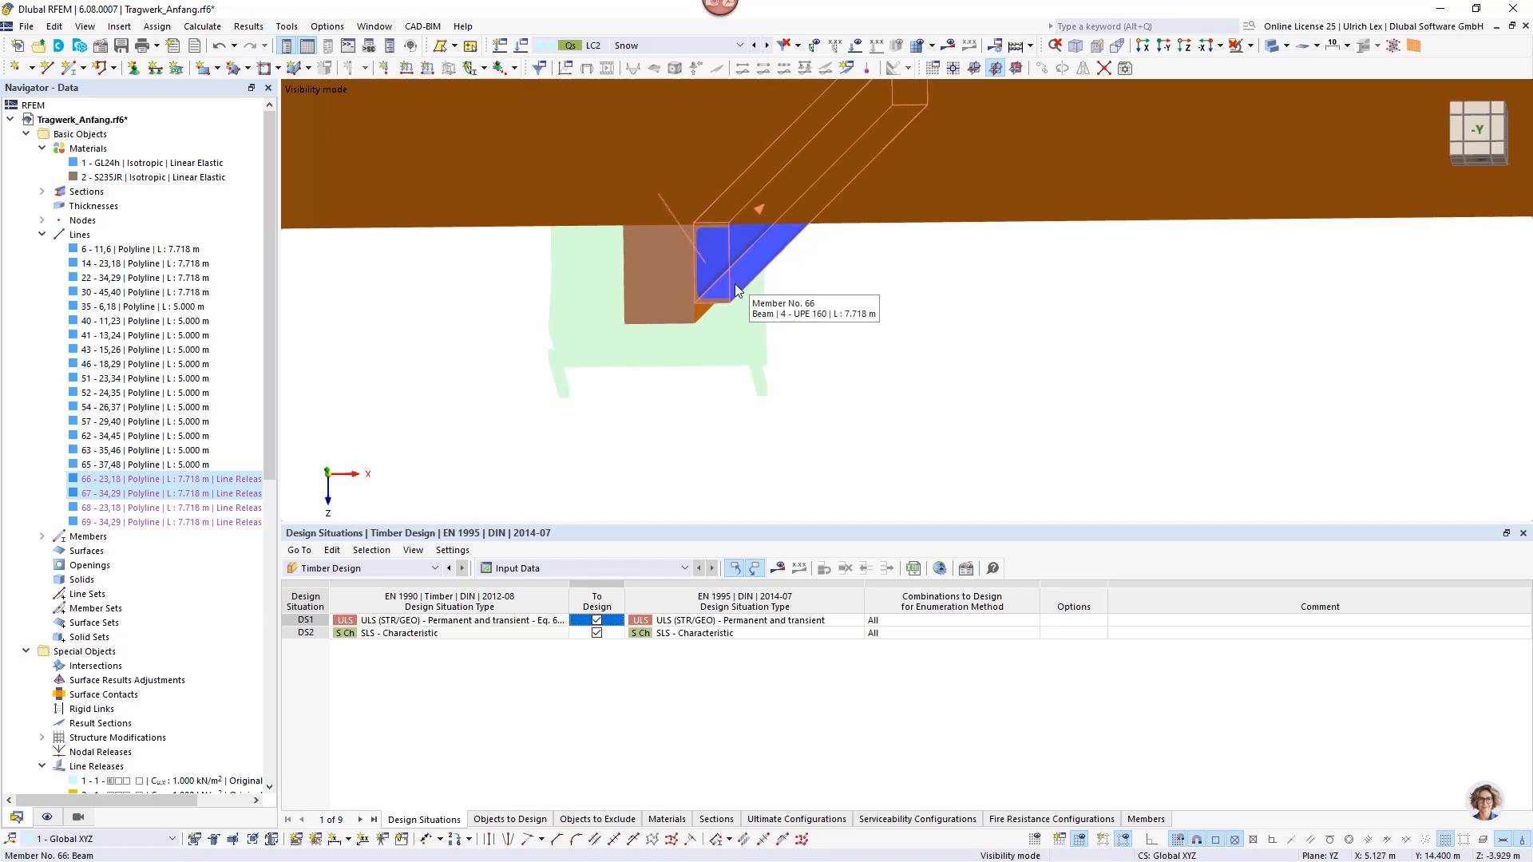
{"action": "scroll", "coordinate": [764, 368], "scroll_direction": "down", "scroll_amount": 2}
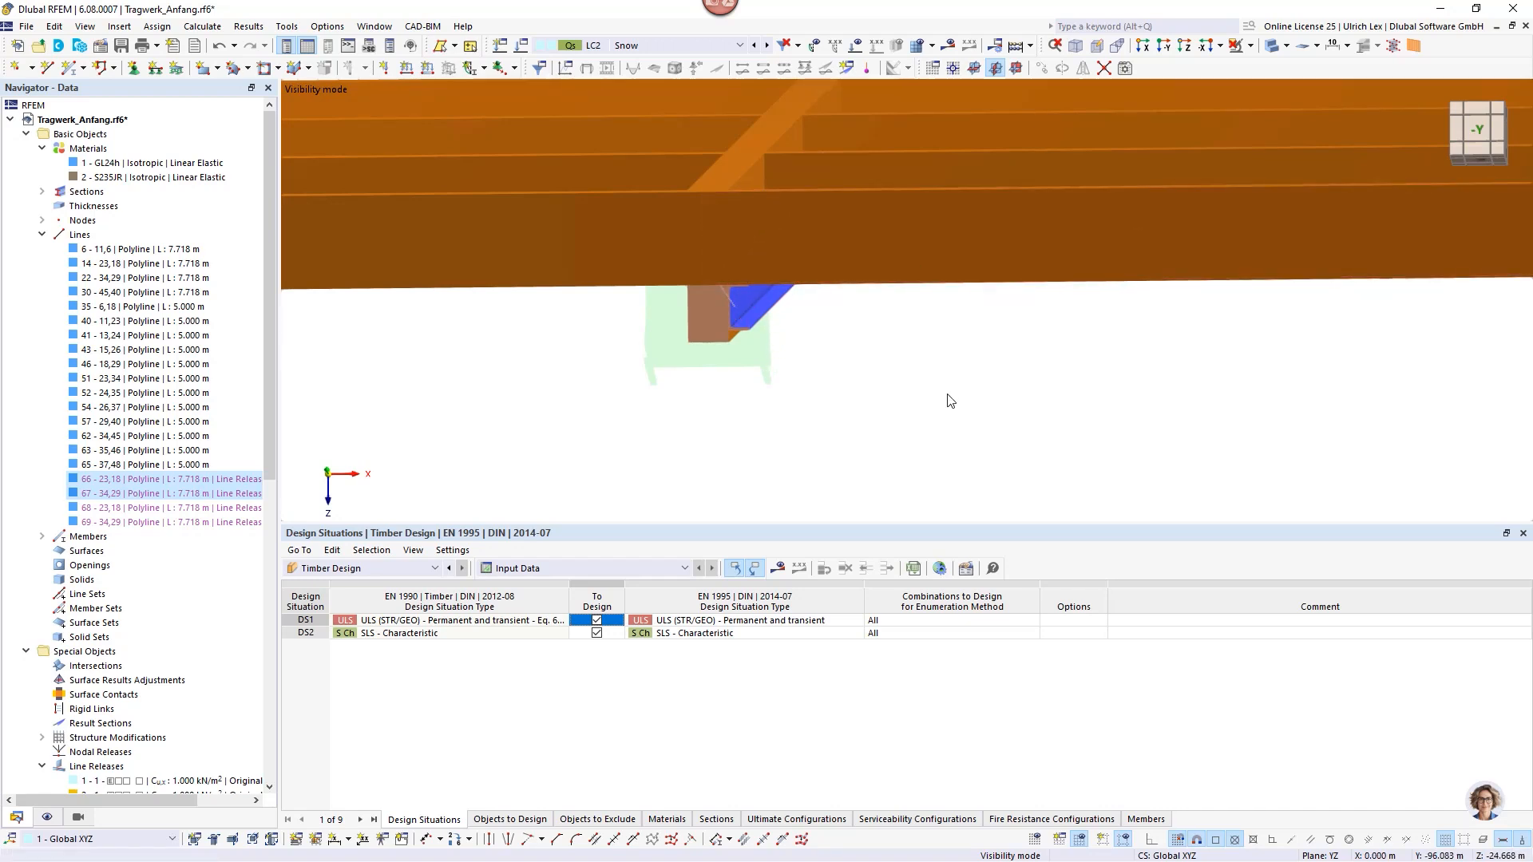
Open member 66 for editing, enable its hinges and create a new member hinge at member start i.
{"action": "double_click", "coordinate": [765, 324]}
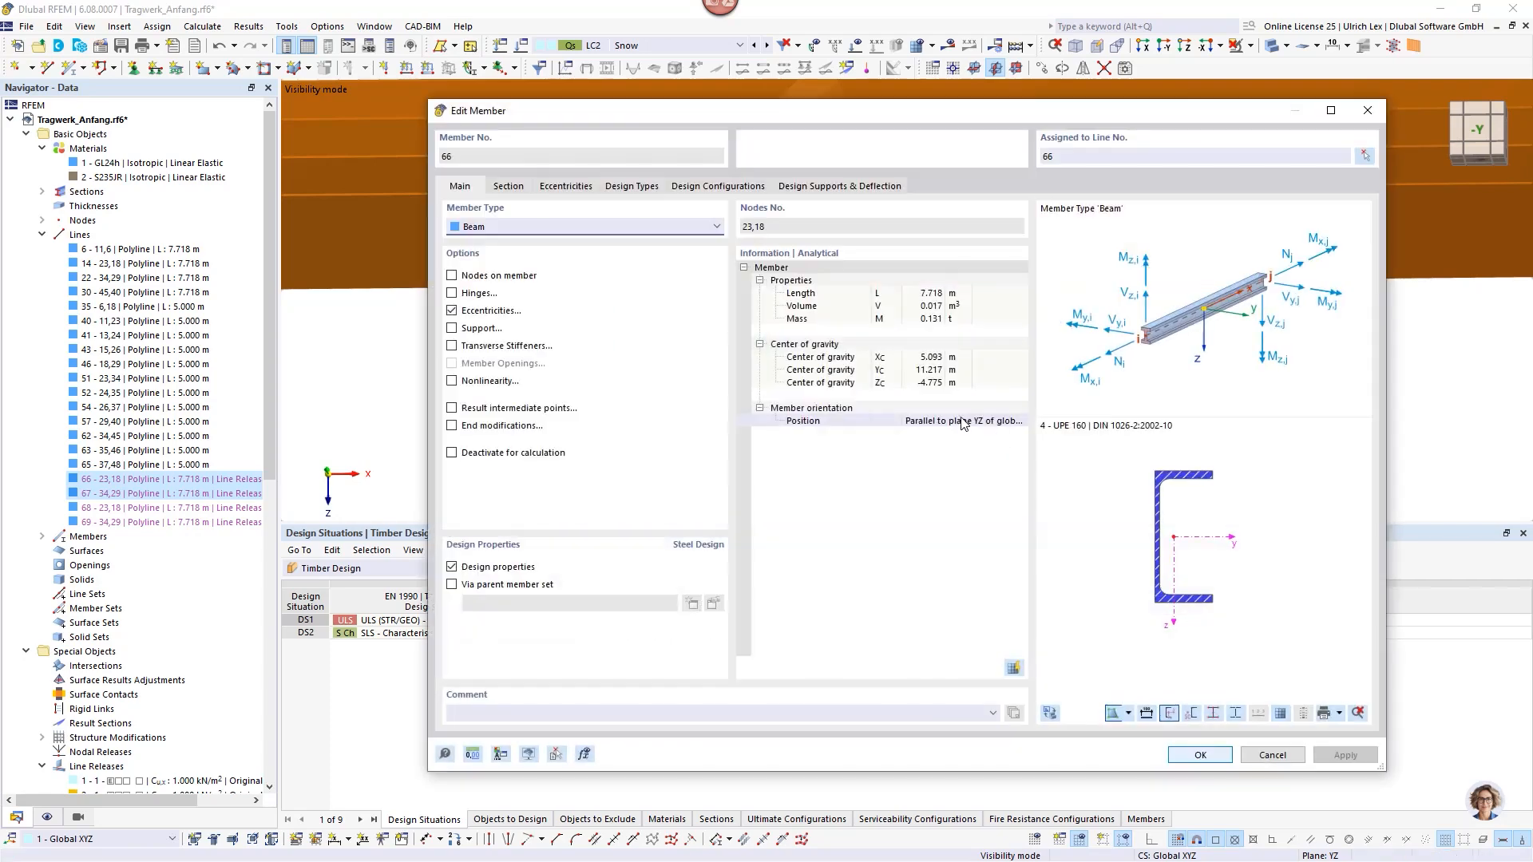
{"action": "left_click", "coordinate": [452, 293]}
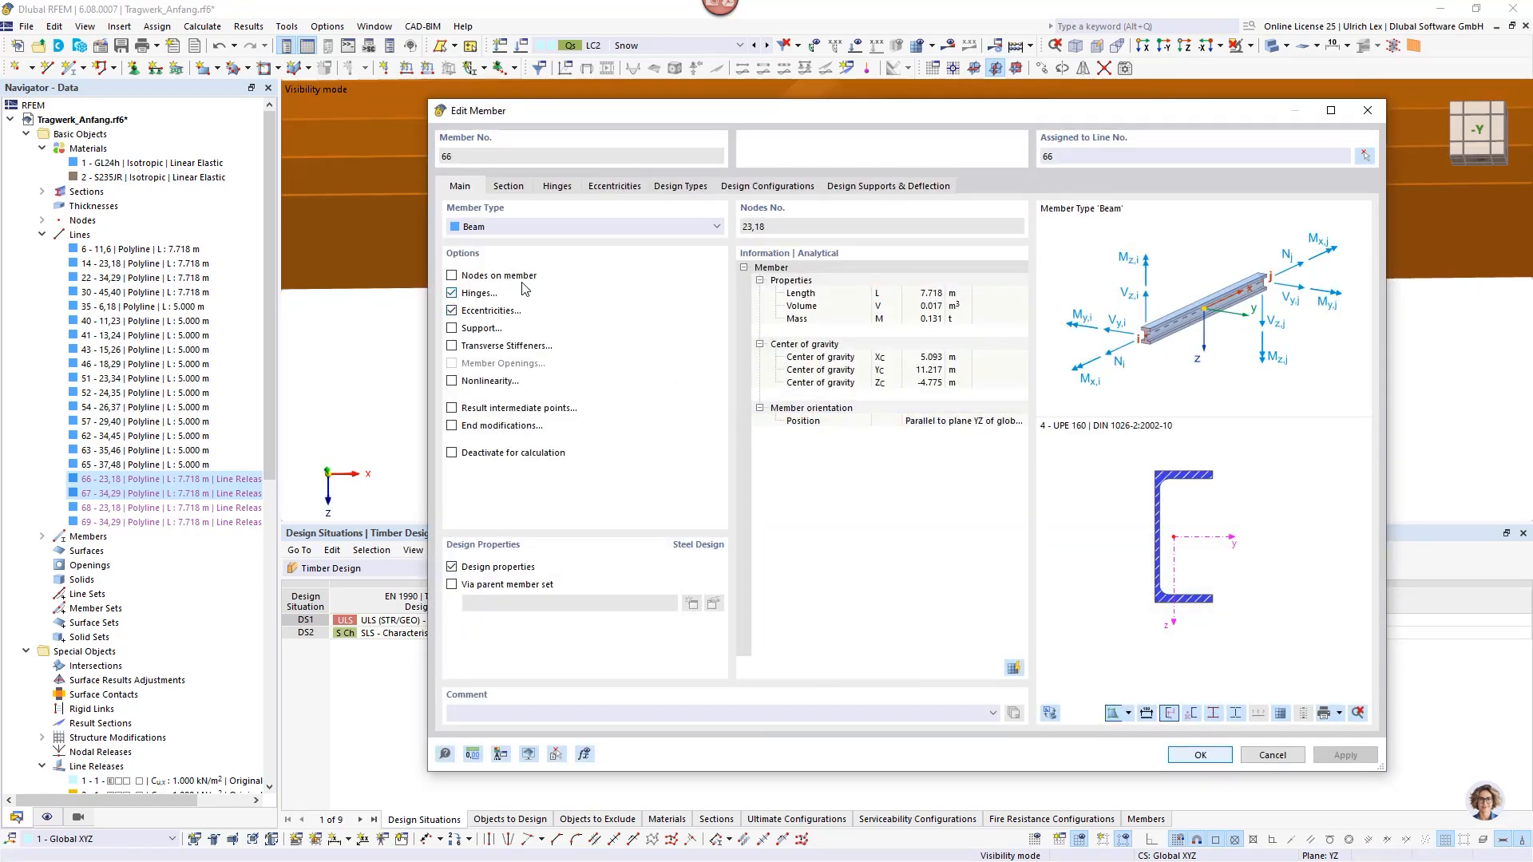
{"action": "left_click", "coordinate": [553, 188]}
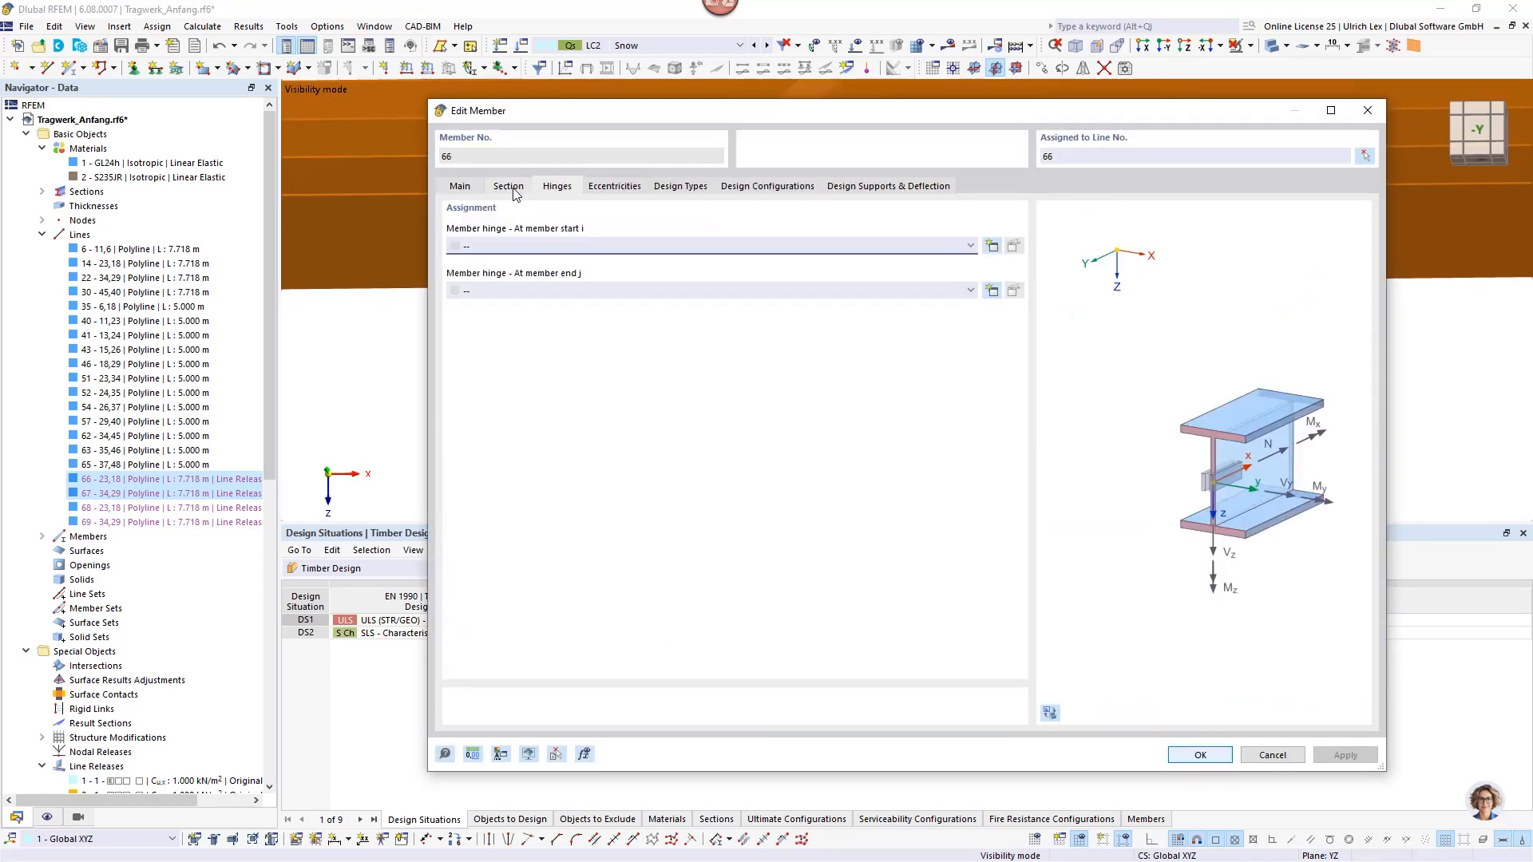
{"action": "left_click", "coordinate": [991, 247]}
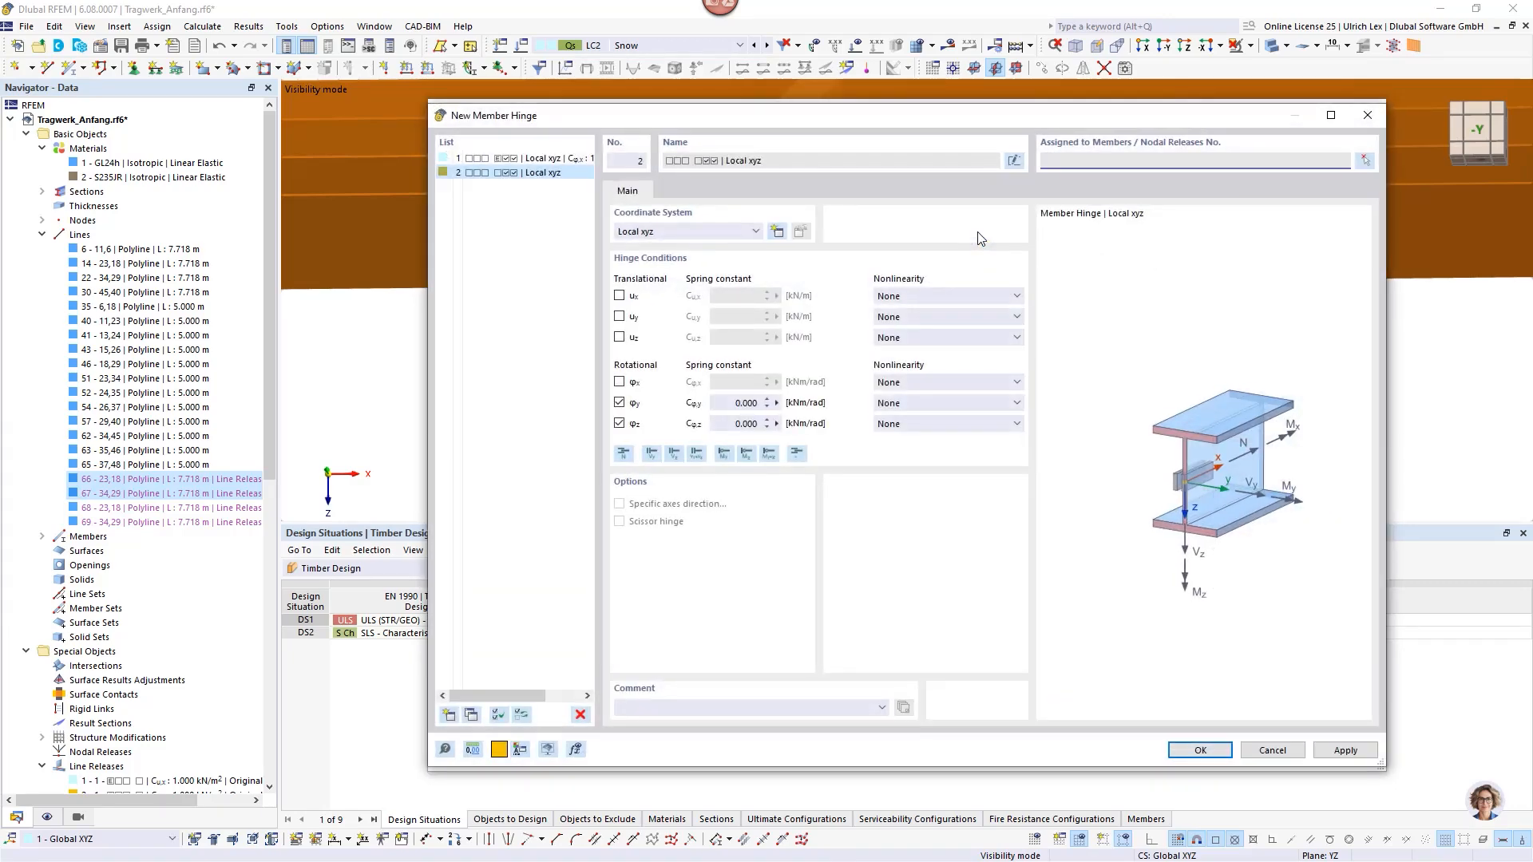
{"action": "left_click_drag", "start_coordinate": [868, 123], "coordinate": [818, 158]}
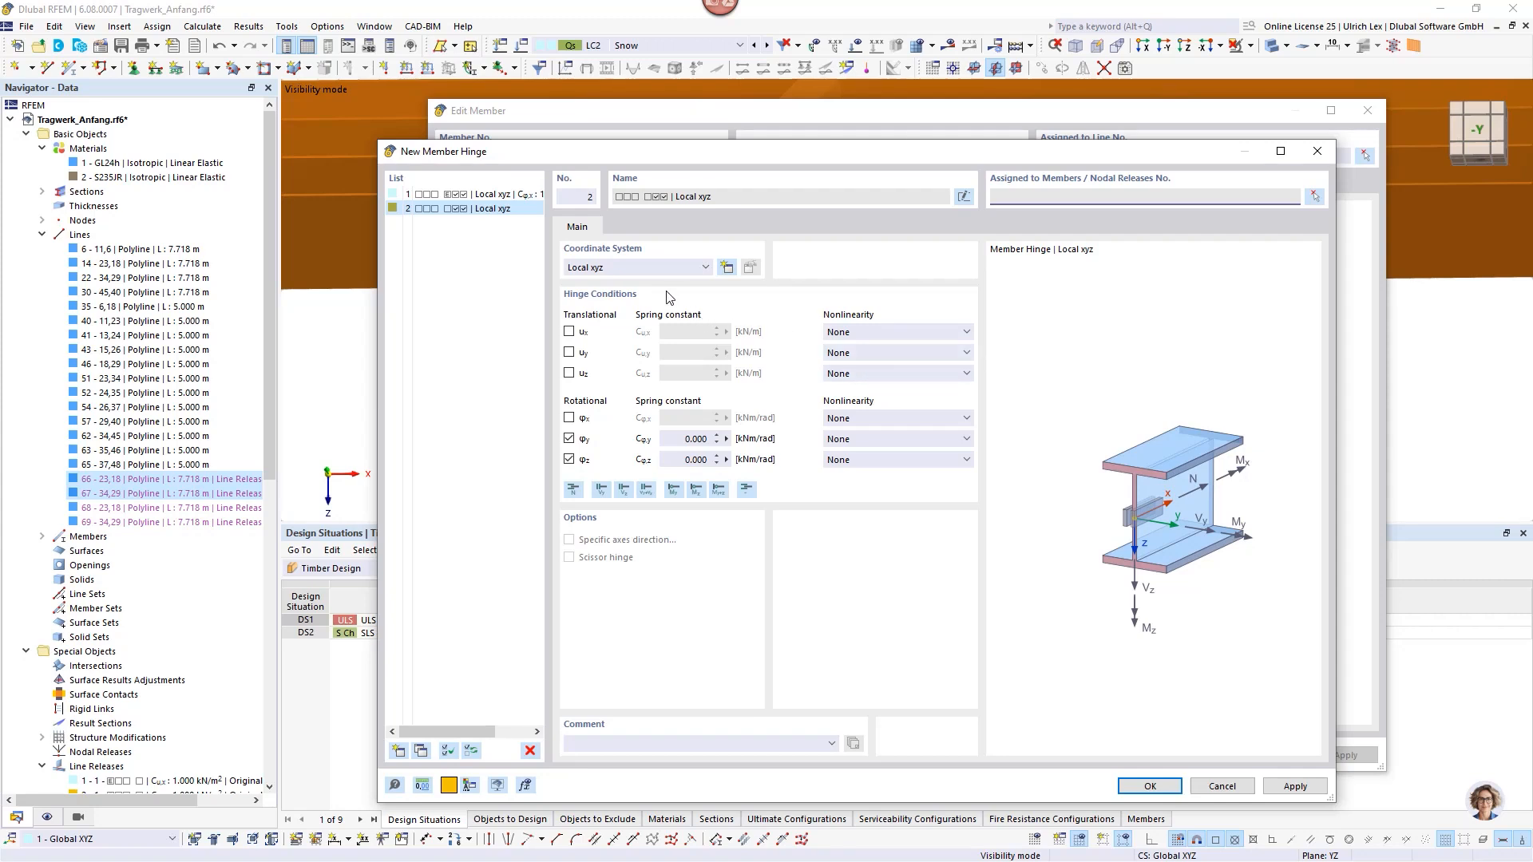
Release only the translation u_x in the hinge with a spring constant of 1.00 kN/m, keep both bending rotations fixed, and apply it to member 66.
{"action": "left_click", "coordinate": [568, 438]}
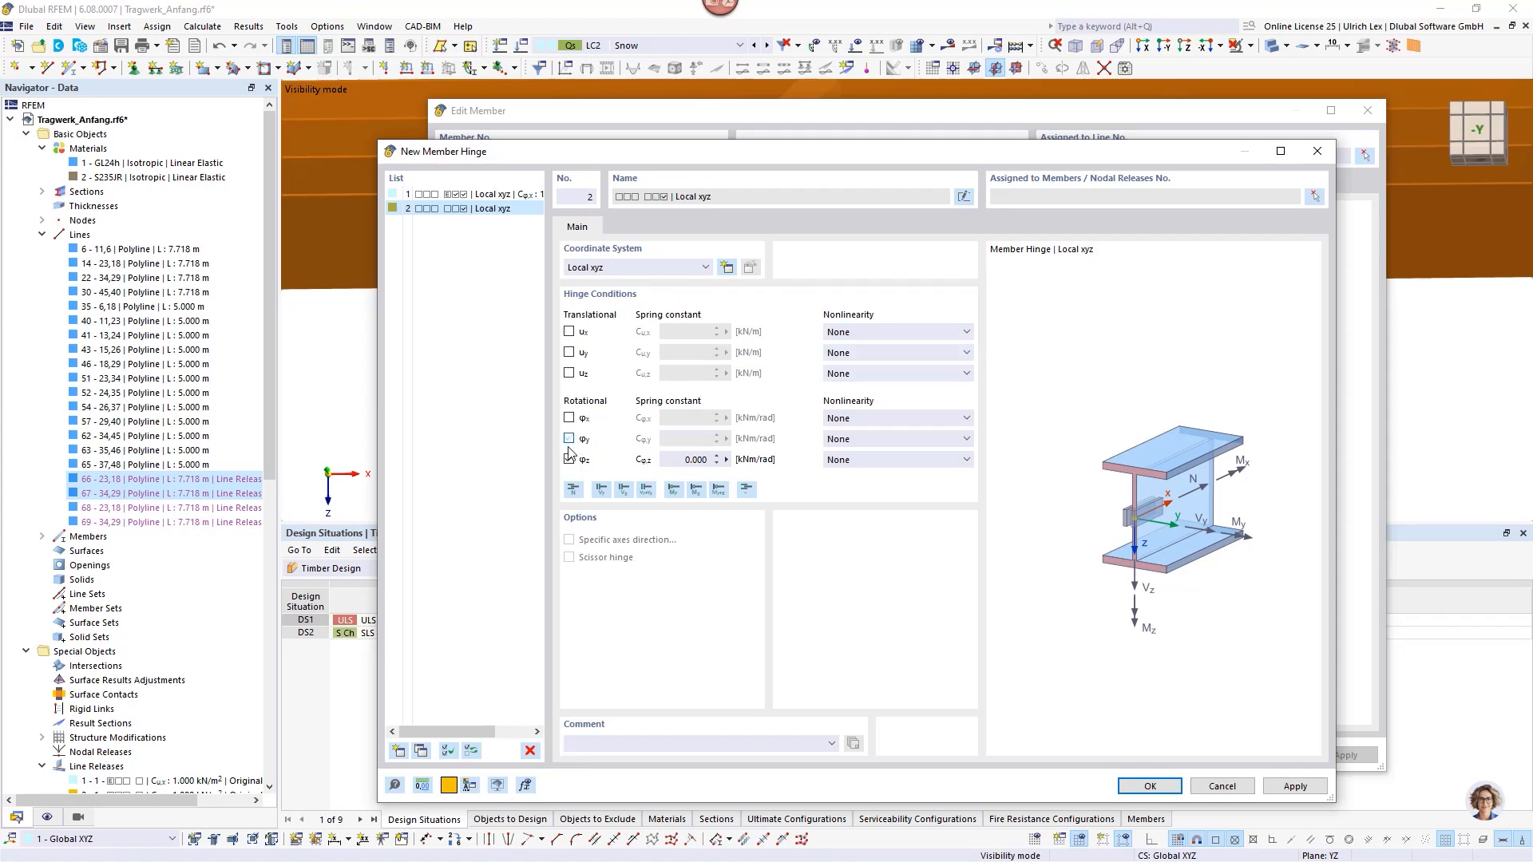
{"action": "left_click", "coordinate": [569, 460]}
{"action": "left_click", "coordinate": [568, 331]}
{"action": "double_click", "coordinate": [700, 330]}
{"action": "left_click", "coordinate": [1154, 788]}
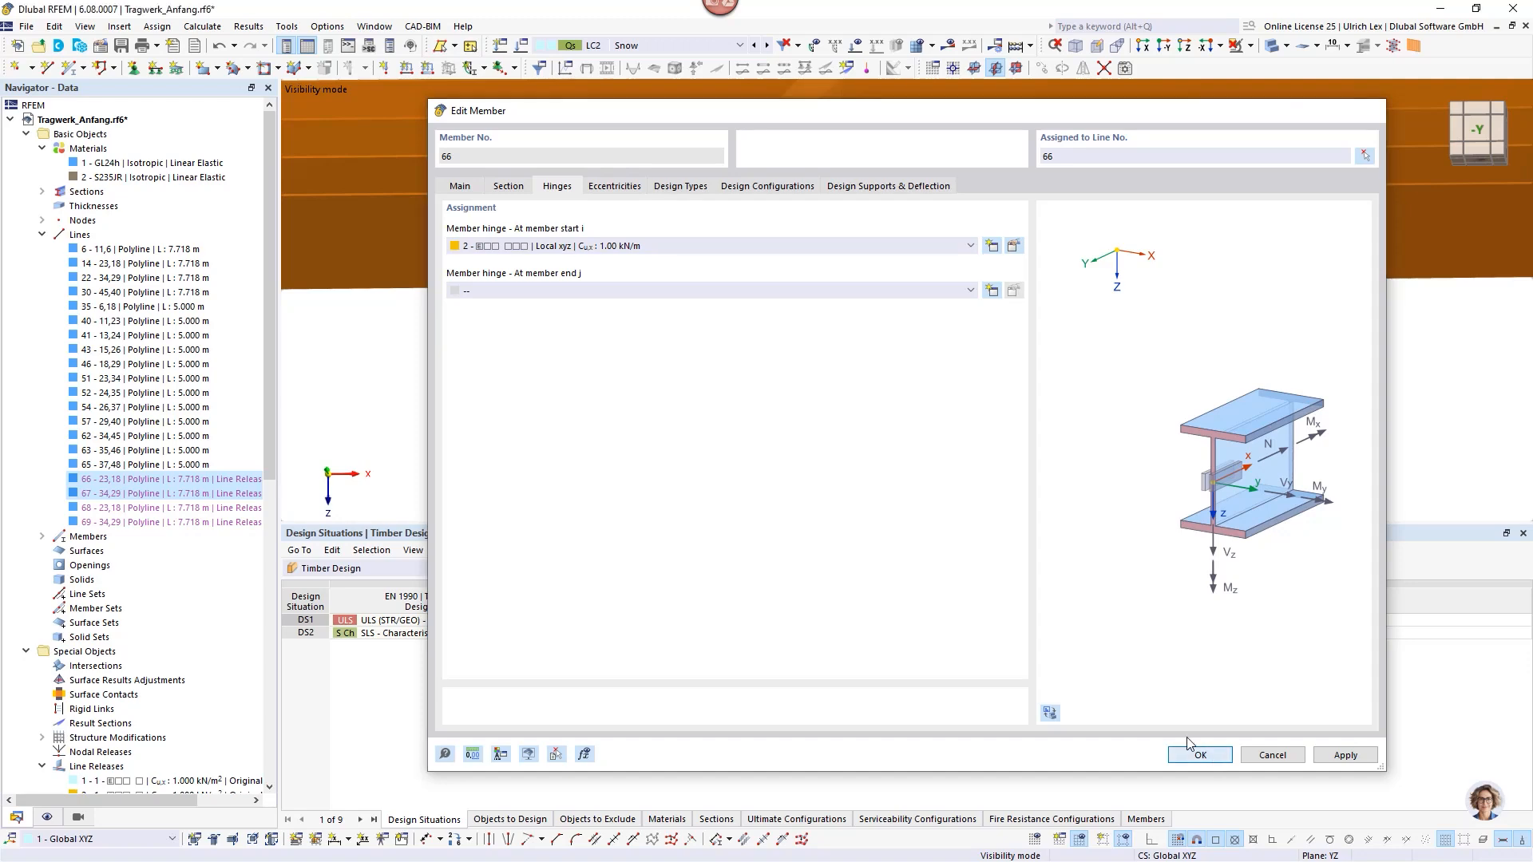
{"action": "left_click", "coordinate": [1200, 754]}
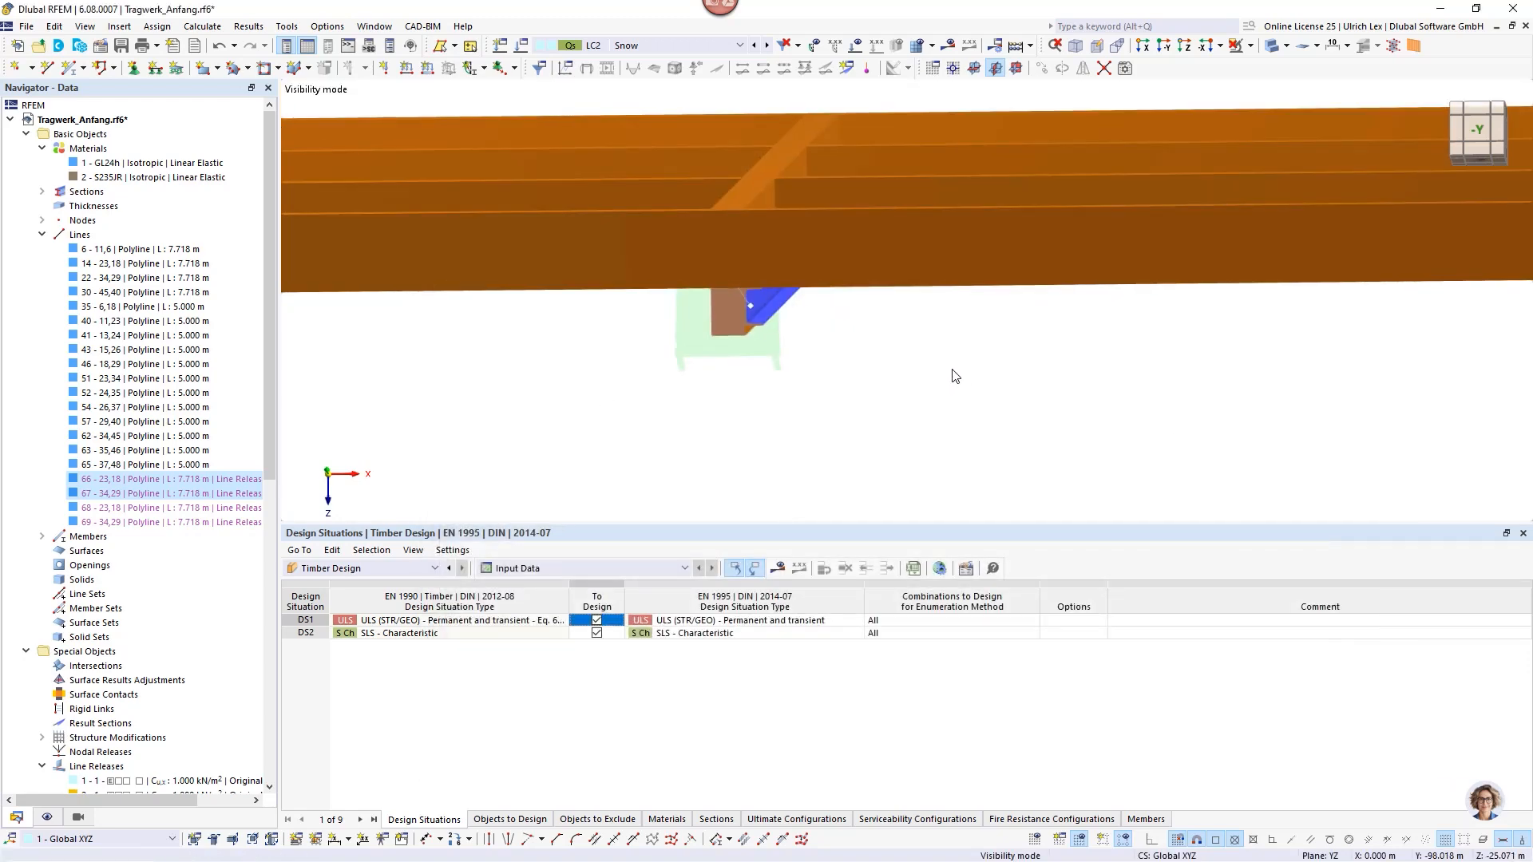
Open lines 68 and 69 together for editing and start a new beam member on them.
{"action": "middle_click_drag", "start_coordinate": [982, 384], "coordinate": [937, 394], "text": "ctrl"}
{"action": "scroll", "coordinate": [971, 430], "scroll_direction": "down", "scroll_amount": 3}
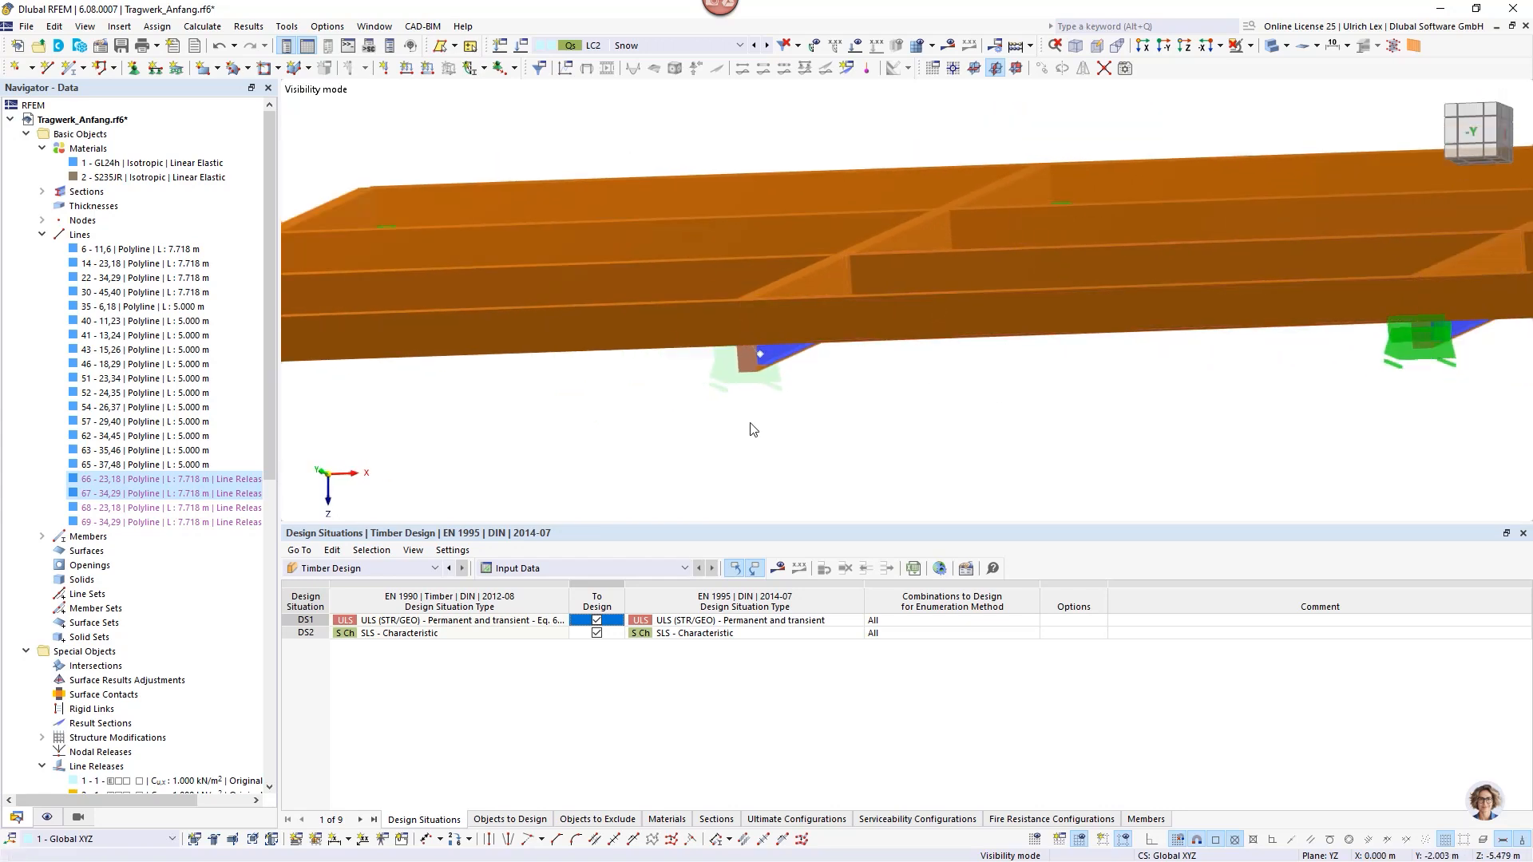
{"action": "scroll", "coordinate": [824, 427], "scroll_direction": "up", "scroll_amount": 3}
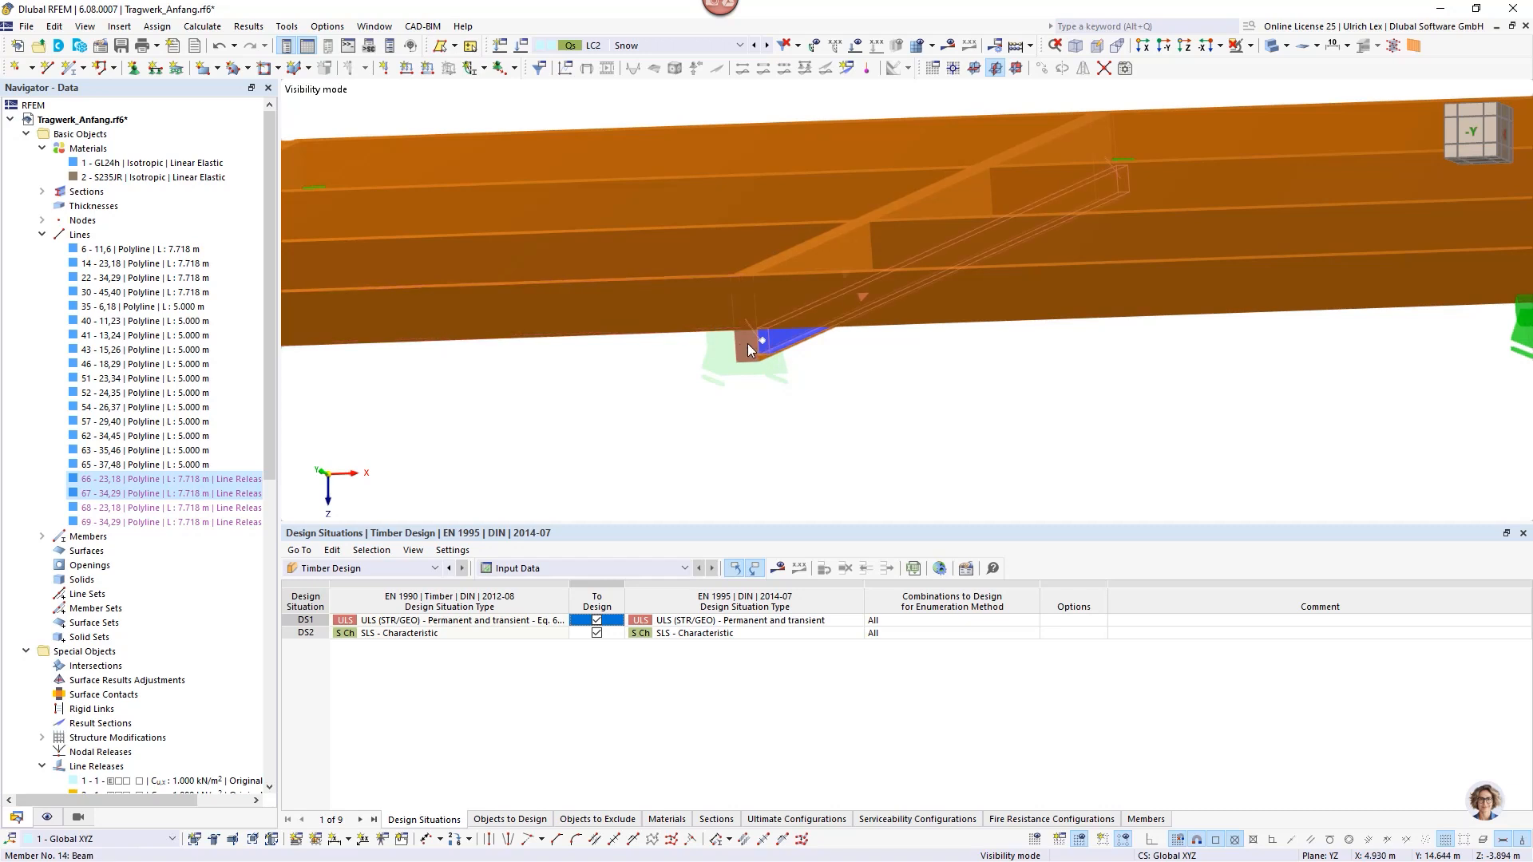
{"action": "left_click", "coordinate": [172, 509]}
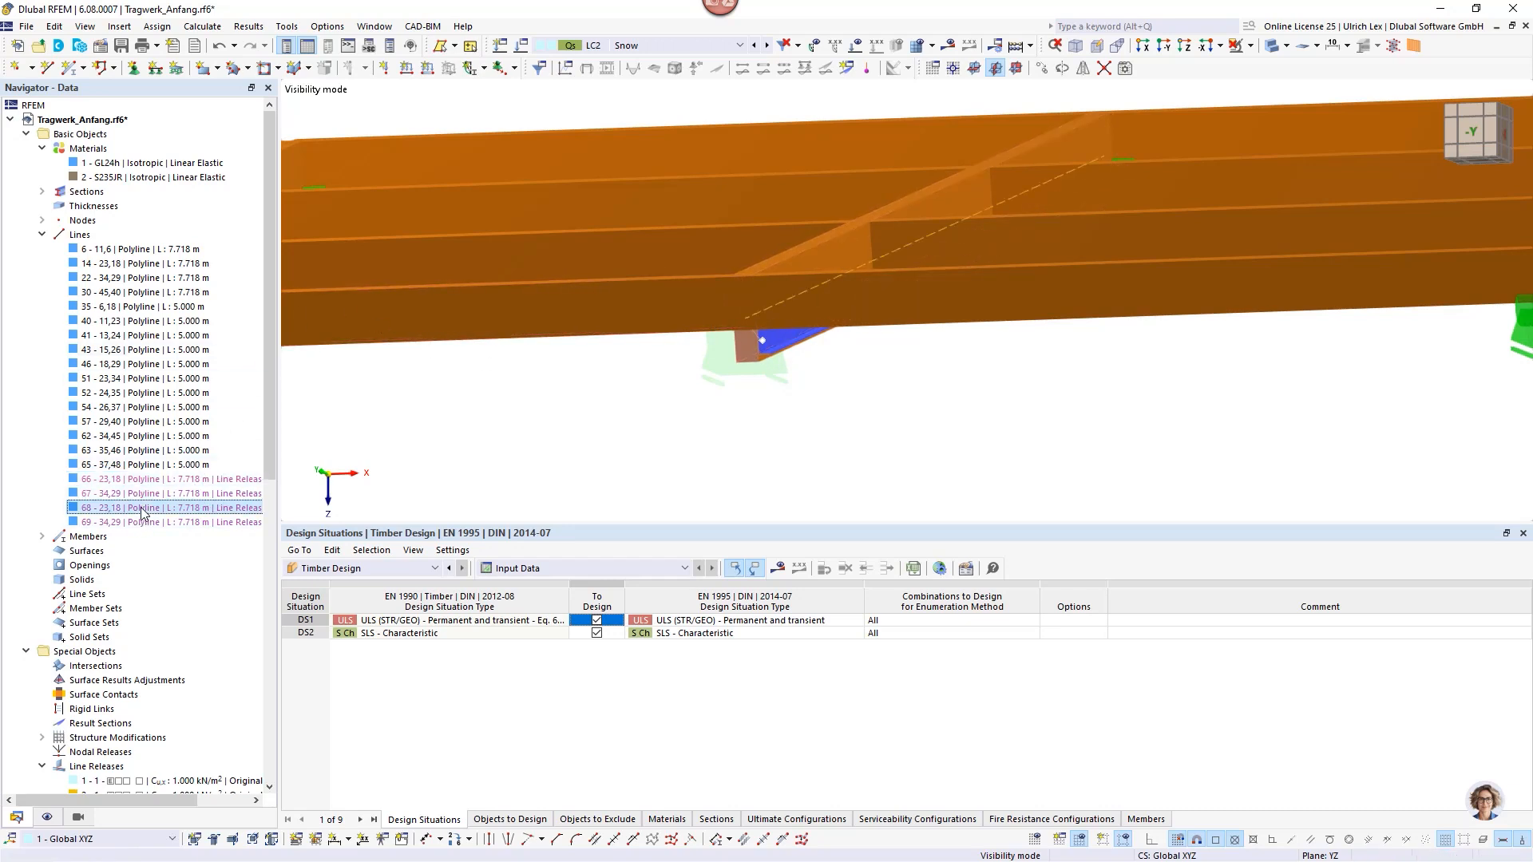
{"action": "left_click", "coordinate": [145, 523], "text": "ctrl"}
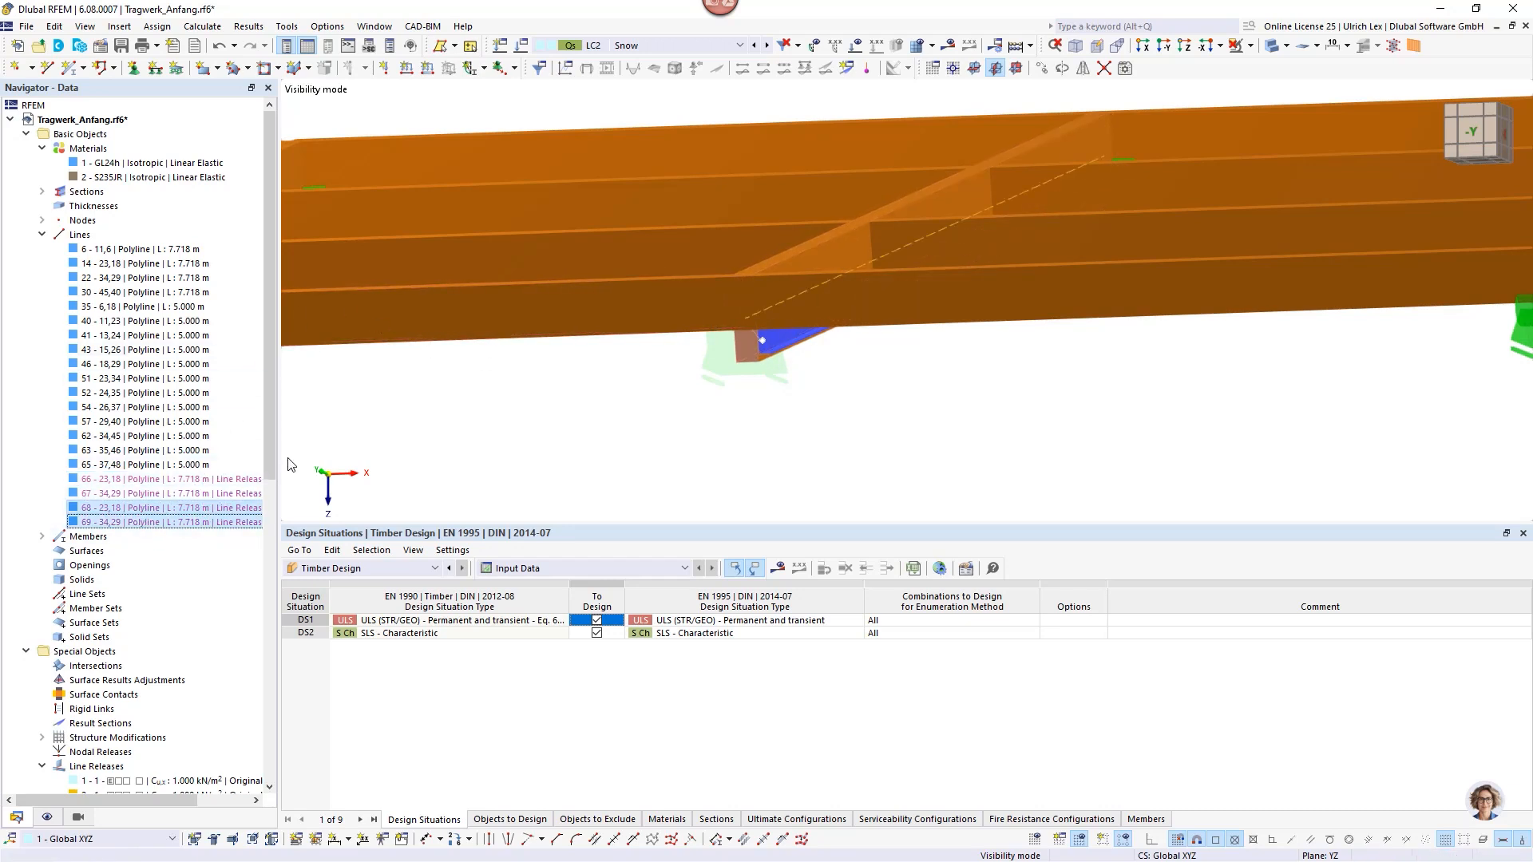
{"action": "scroll", "coordinate": [291, 464], "scroll_direction": "down", "scroll_amount": 3}
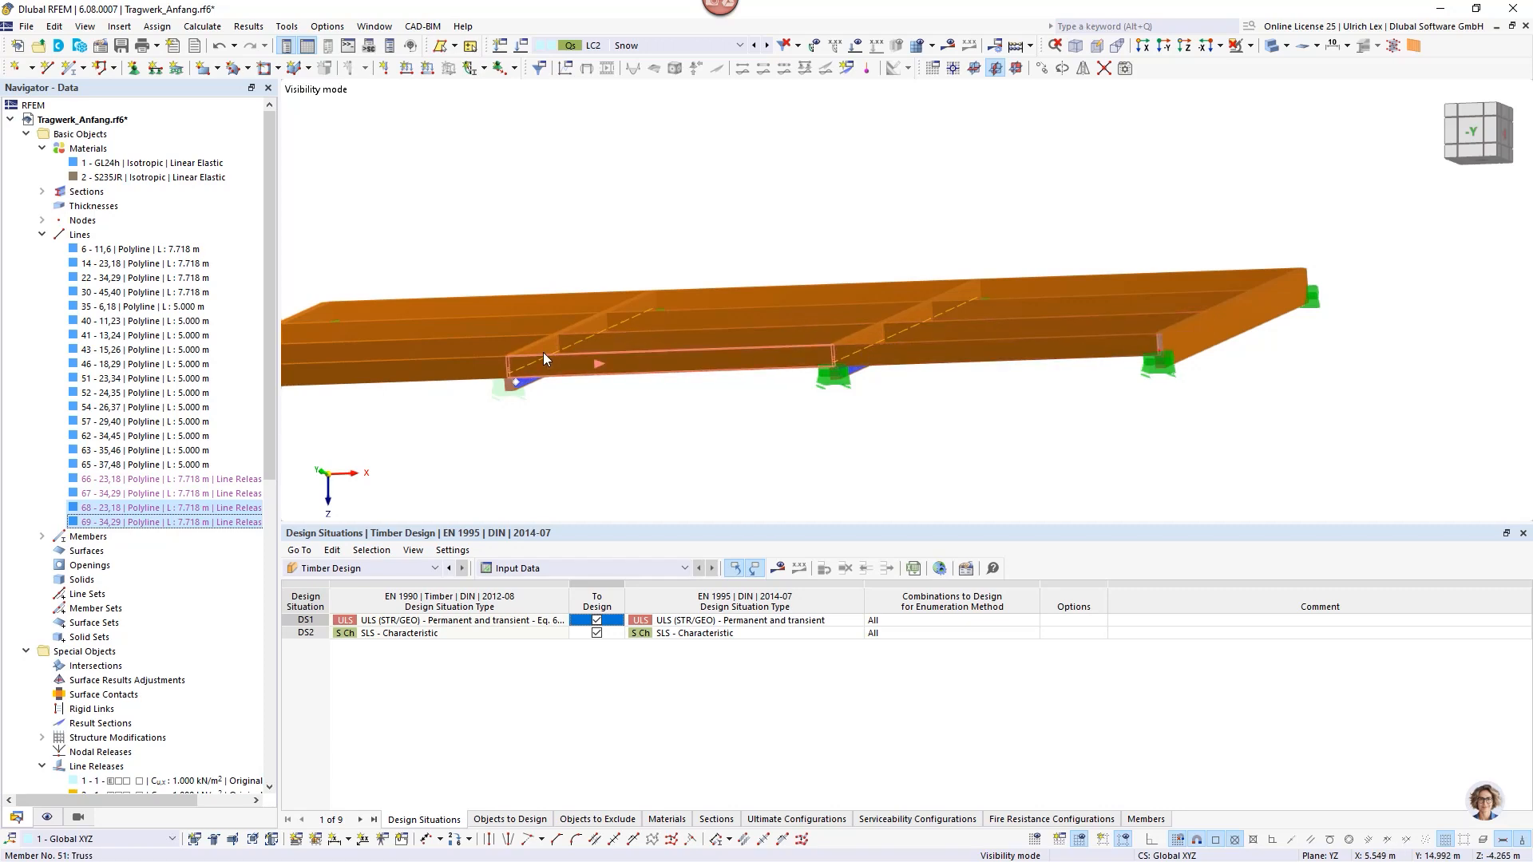
{"action": "right_click", "coordinate": [146, 512]}
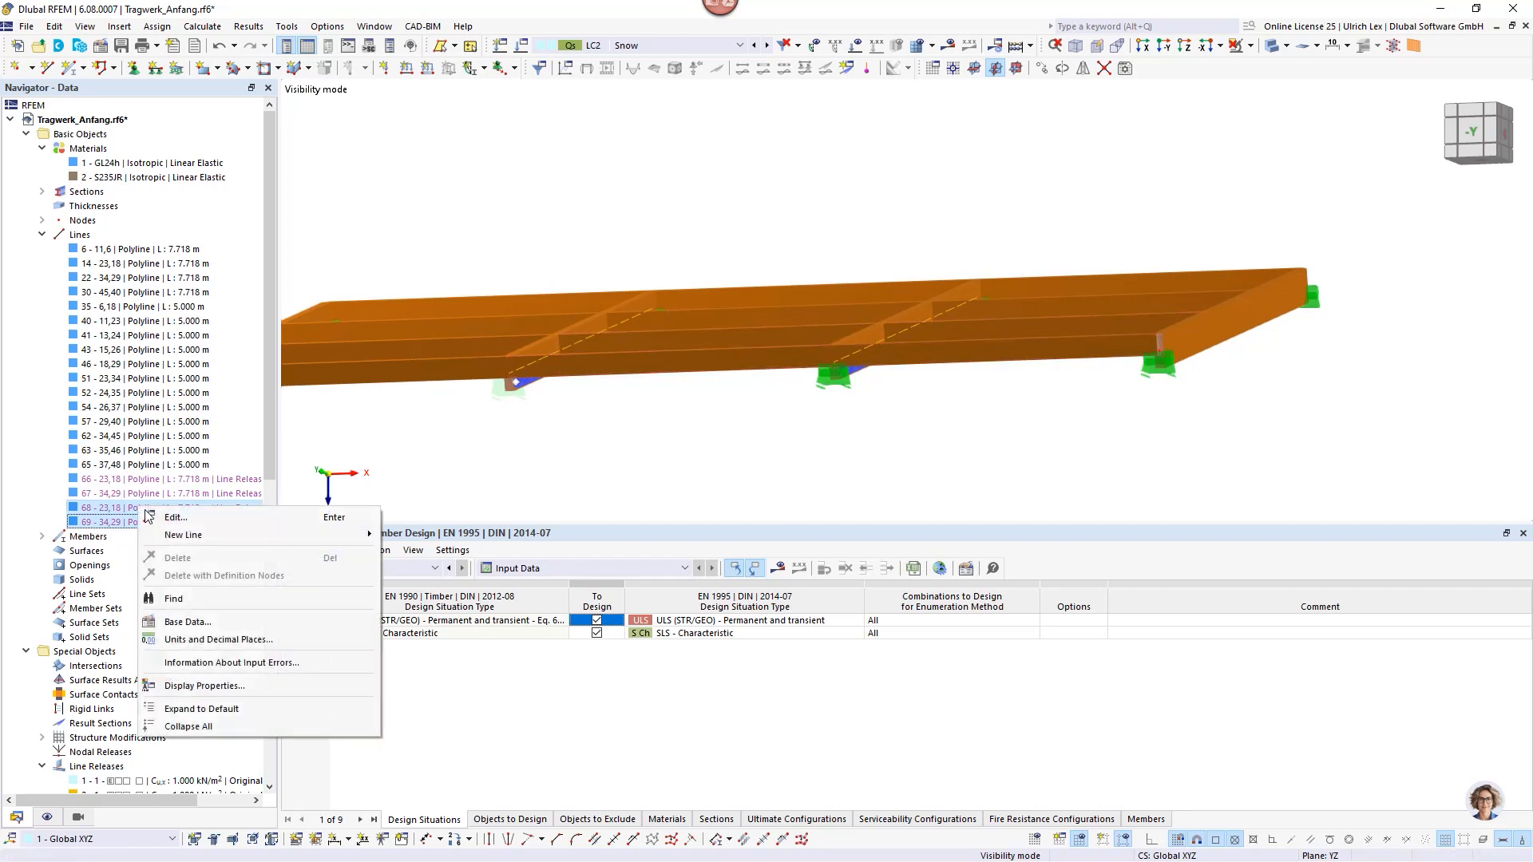
{"action": "left_click", "coordinate": [150, 517]}
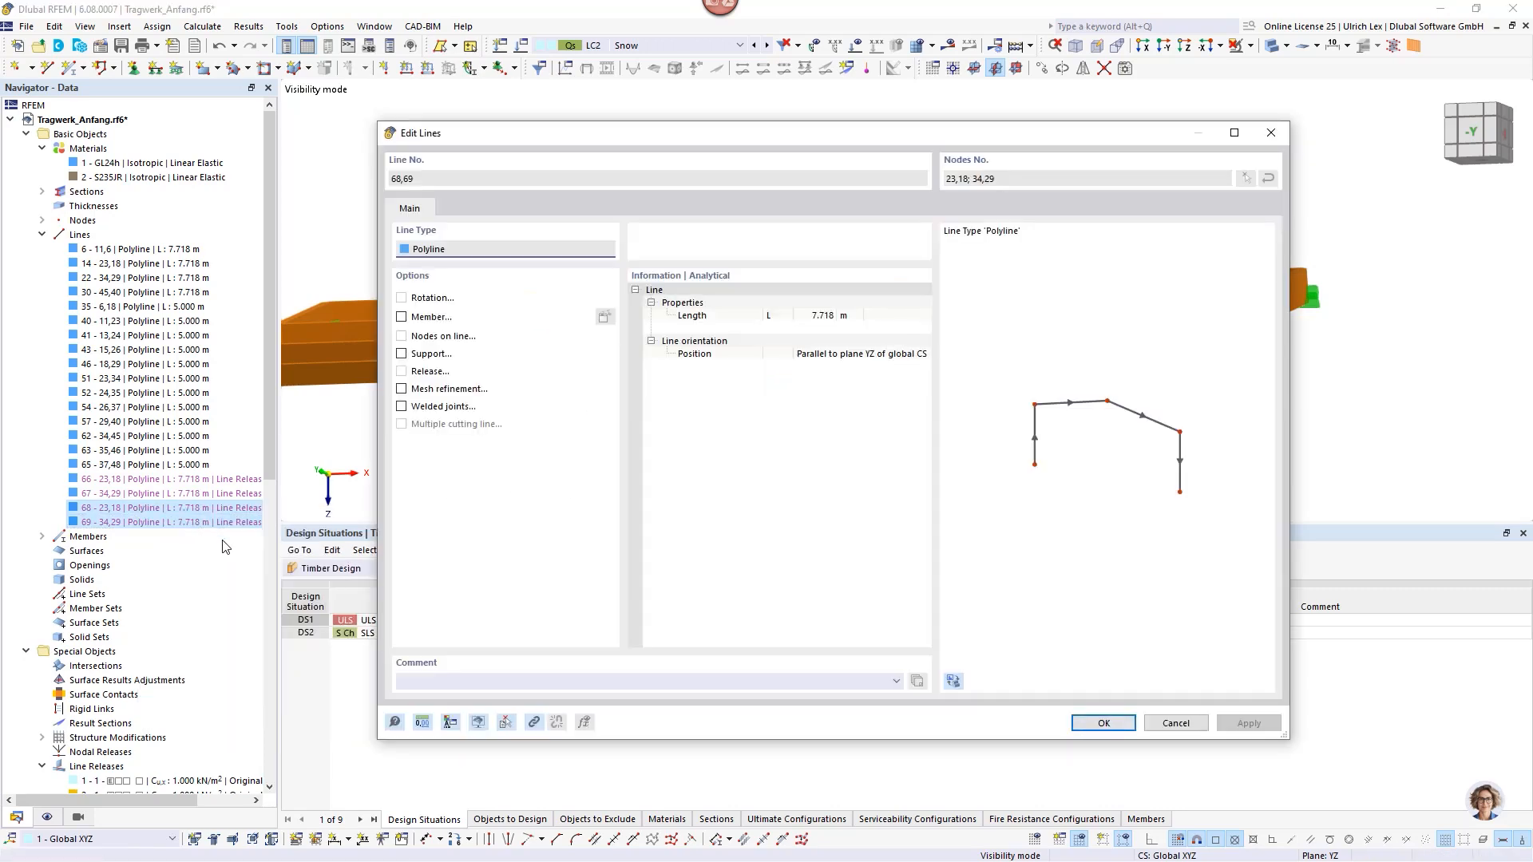
{"action": "left_click", "coordinate": [403, 319]}
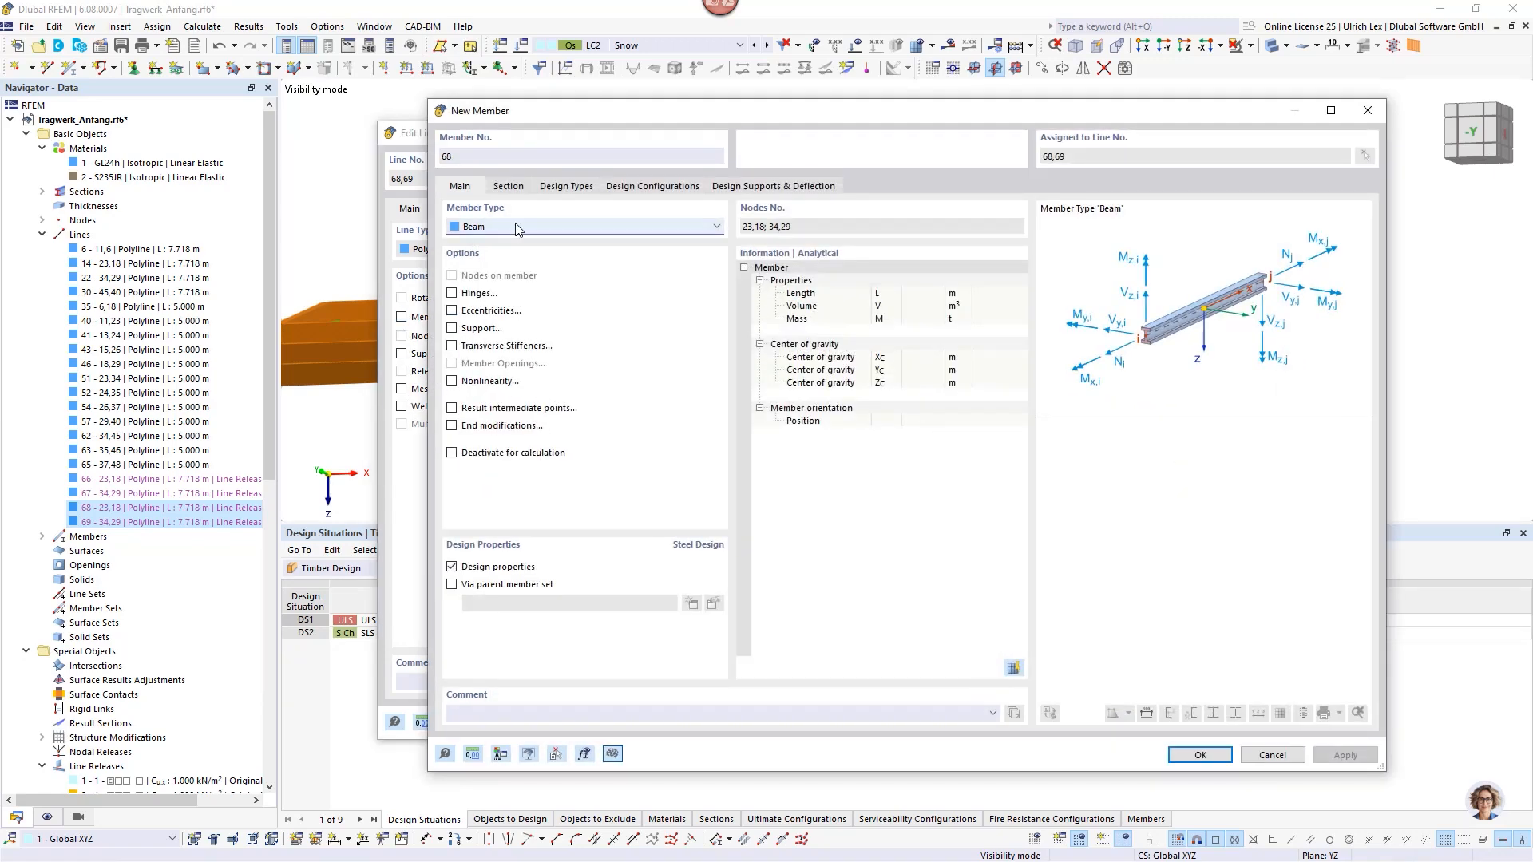
Give the new members on lines 68 and 69 a copy of the UPE 160 section mirrored about the z-axis.
{"action": "left_click", "coordinate": [511, 186]}
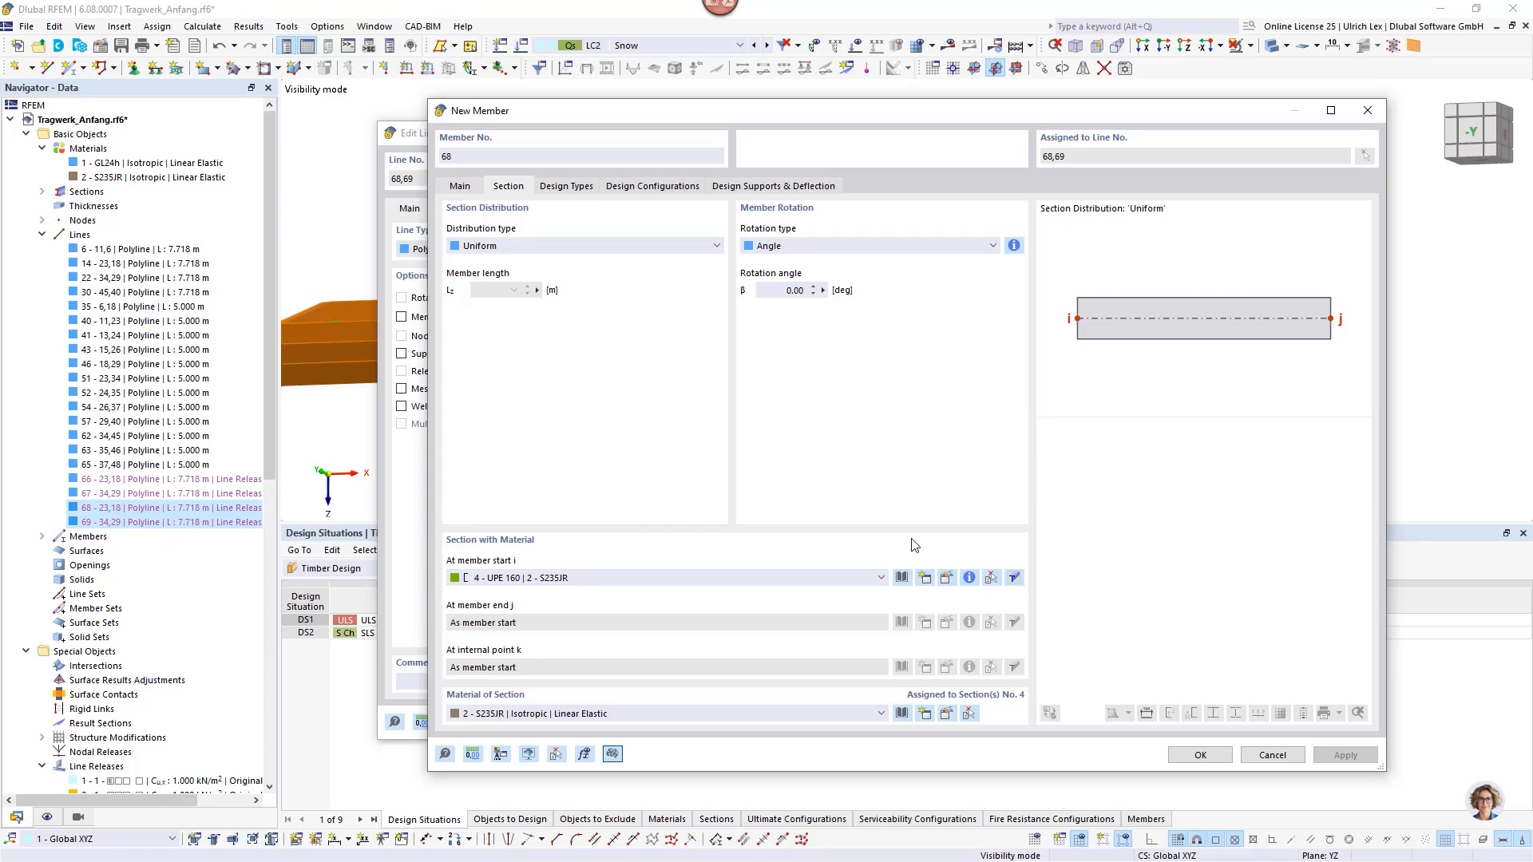
{"action": "left_click", "coordinate": [947, 579]}
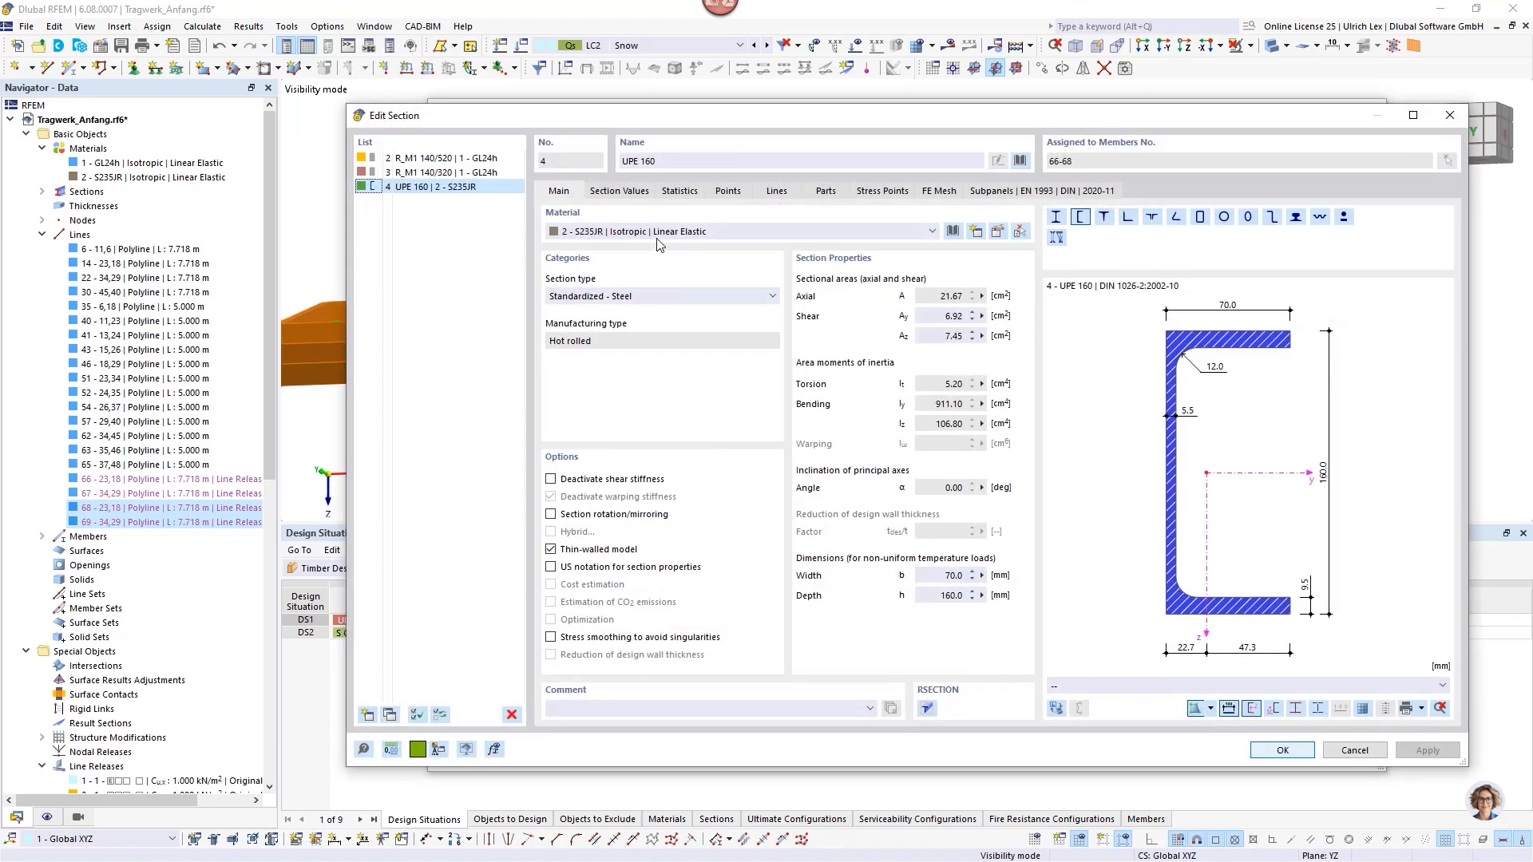
{"action": "left_click", "coordinate": [389, 715]}
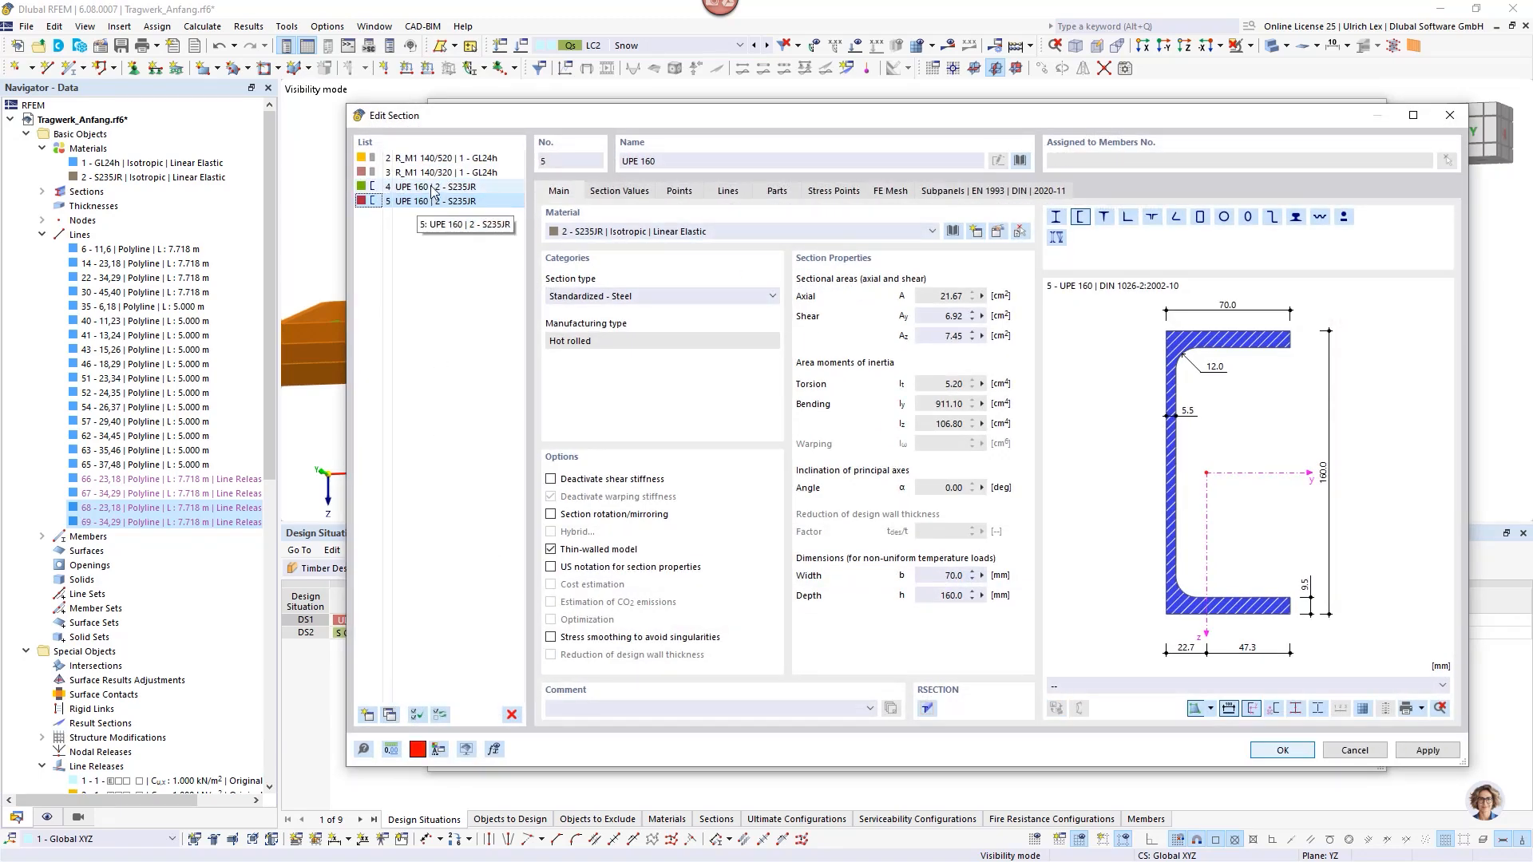
{"action": "left_click", "coordinate": [550, 515]}
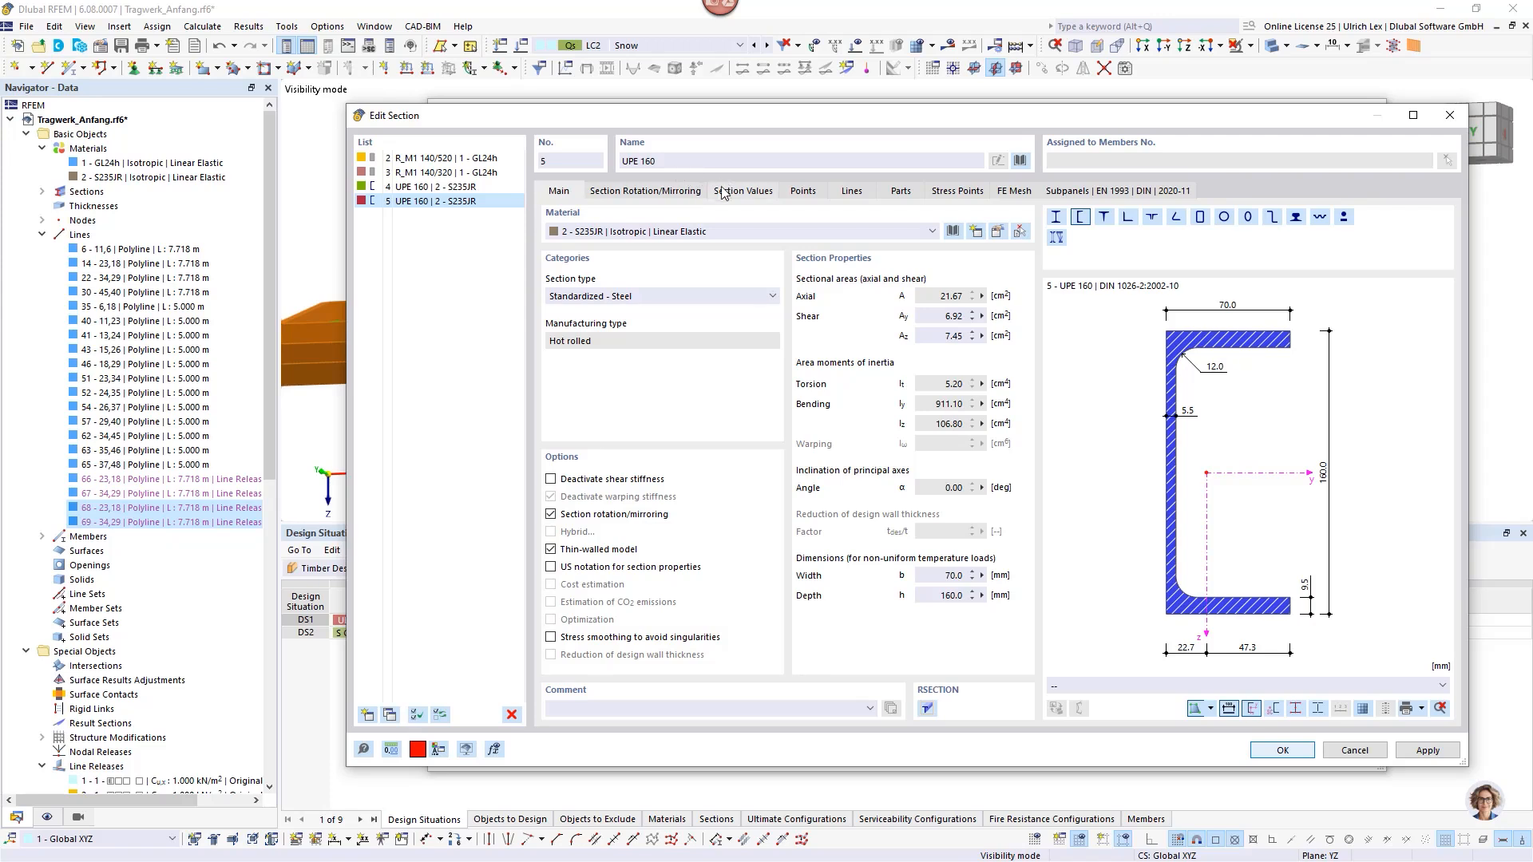
{"action": "left_click", "coordinate": [627, 194]}
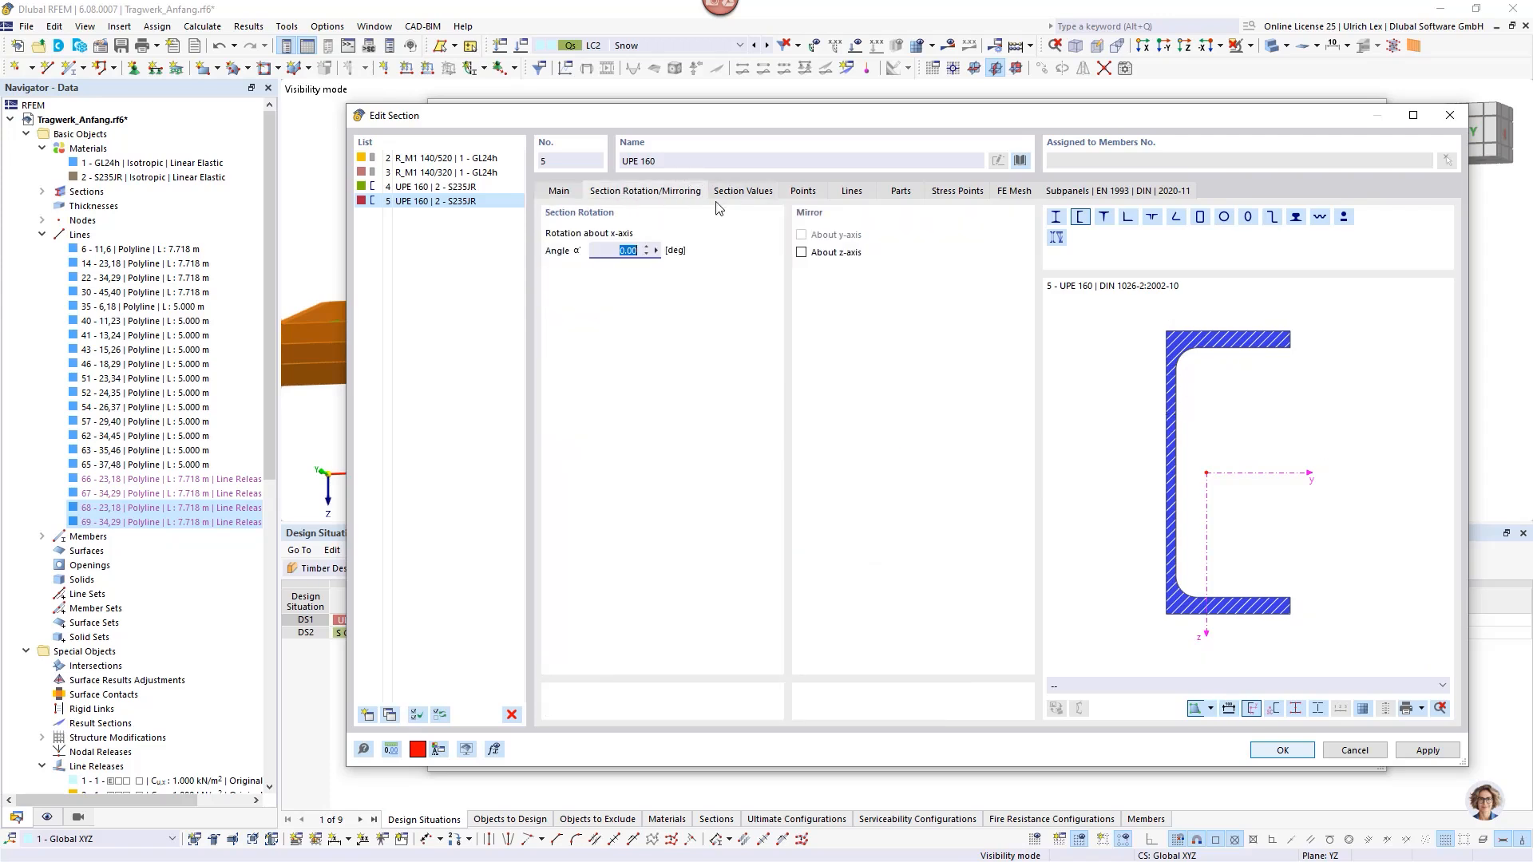
{"action": "left_click", "coordinate": [802, 254]}
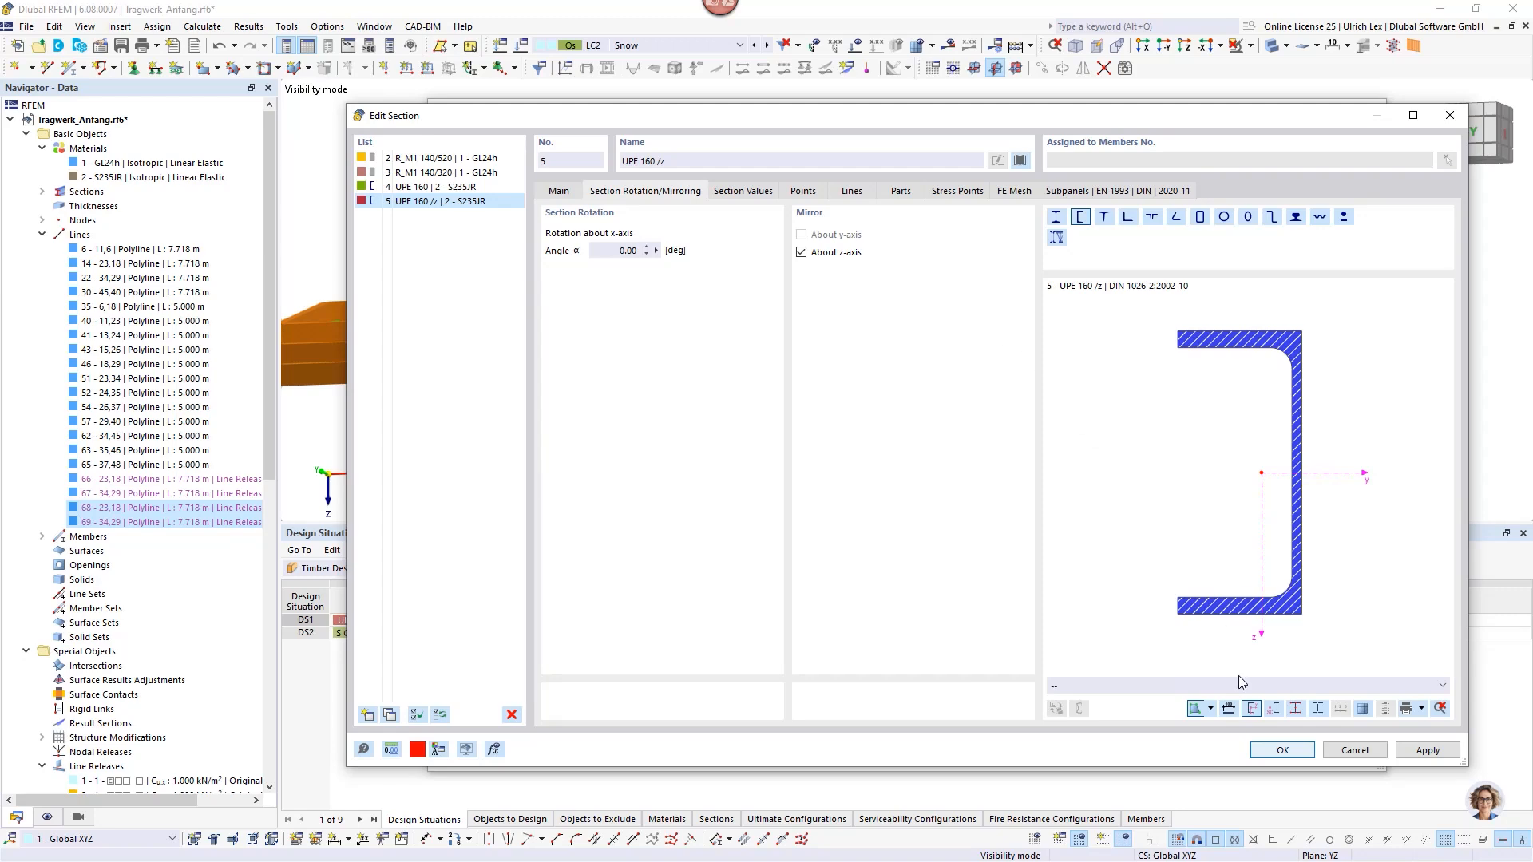
{"action": "left_click", "coordinate": [1277, 753]}
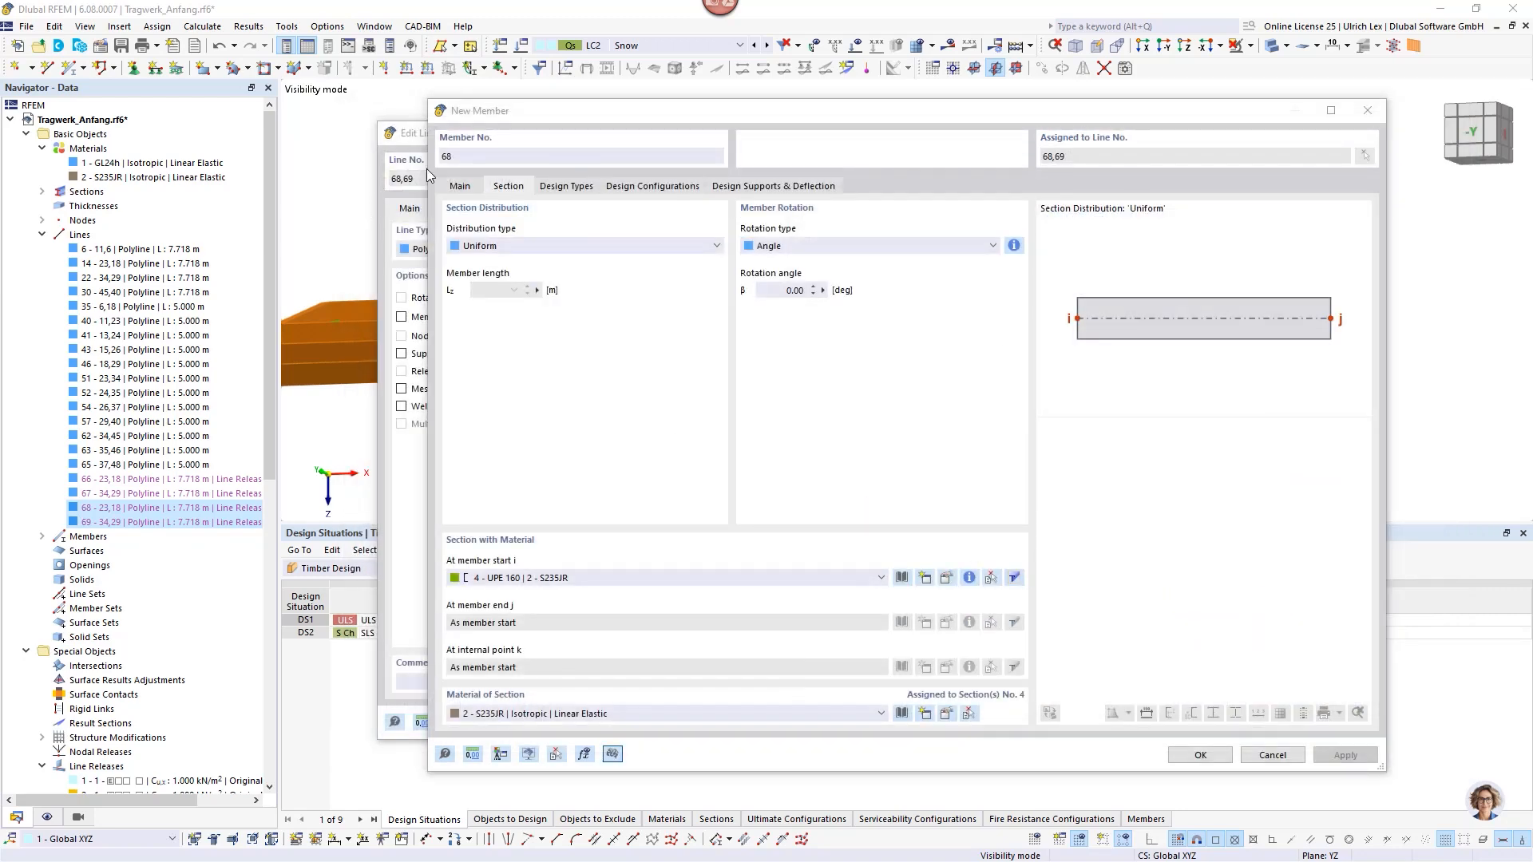
{"action": "left_click", "coordinate": [638, 579]}
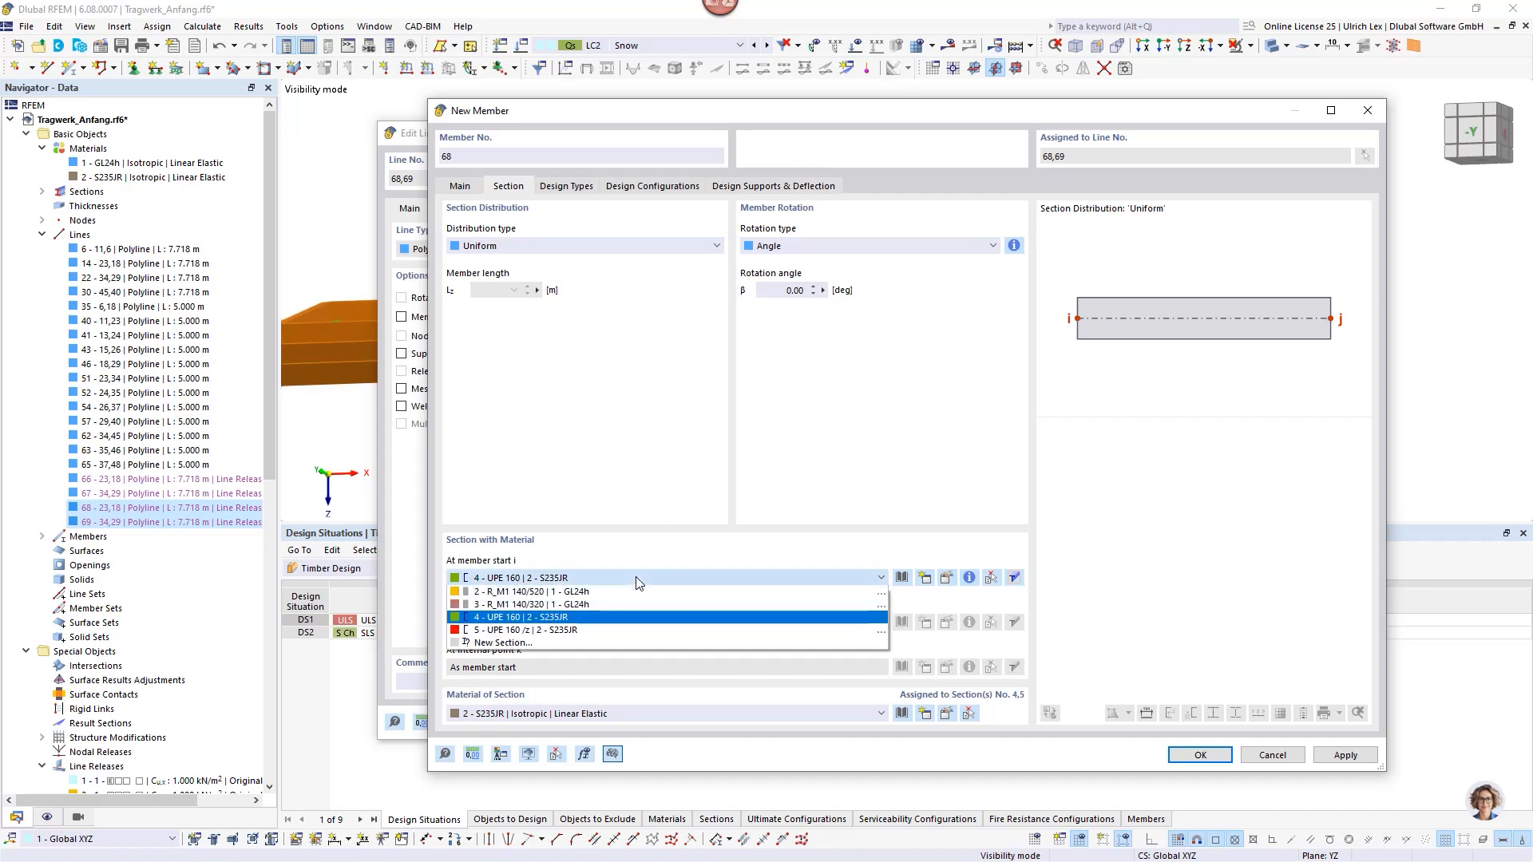
{"action": "left_click", "coordinate": [593, 630]}
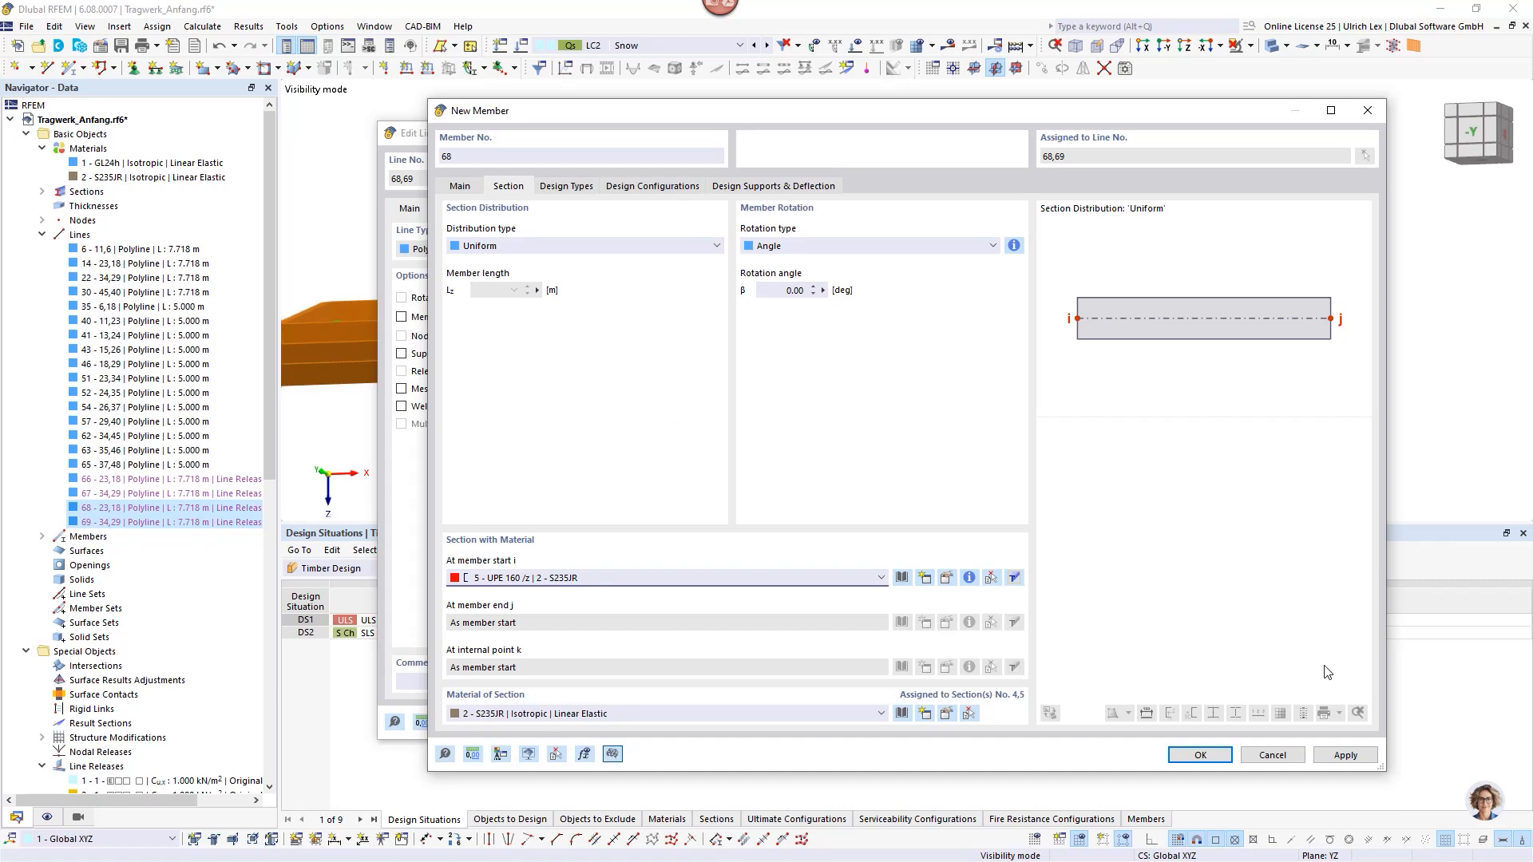
Enable eccentricities for the new members and assign eccentricity 3, Relative and Absolute with e_y 92.7 mm, at member start i.
{"action": "left_click", "coordinate": [460, 186]}
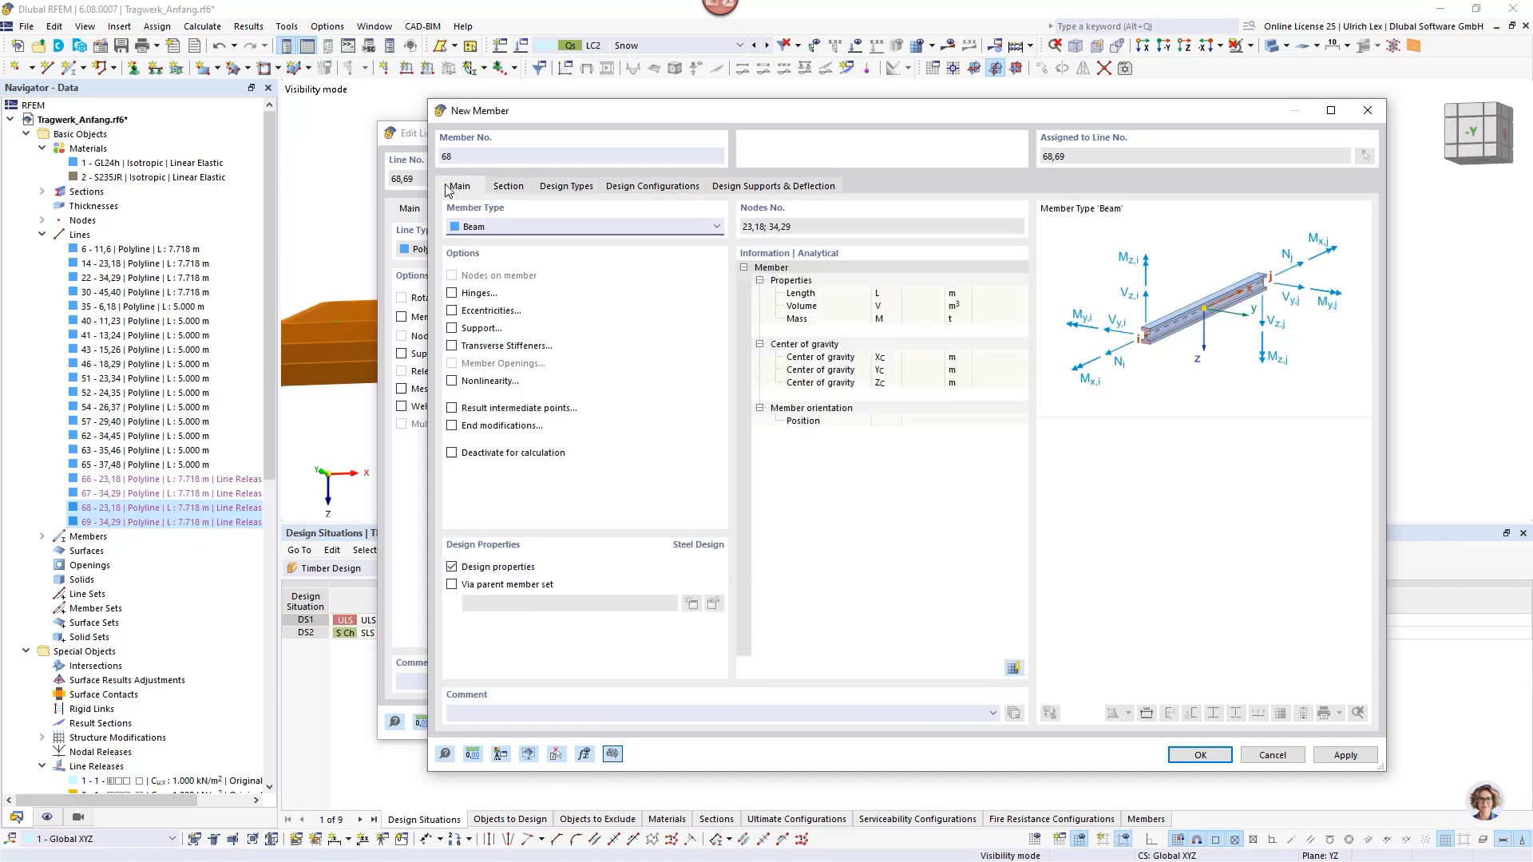
{"action": "left_click", "coordinate": [452, 311]}
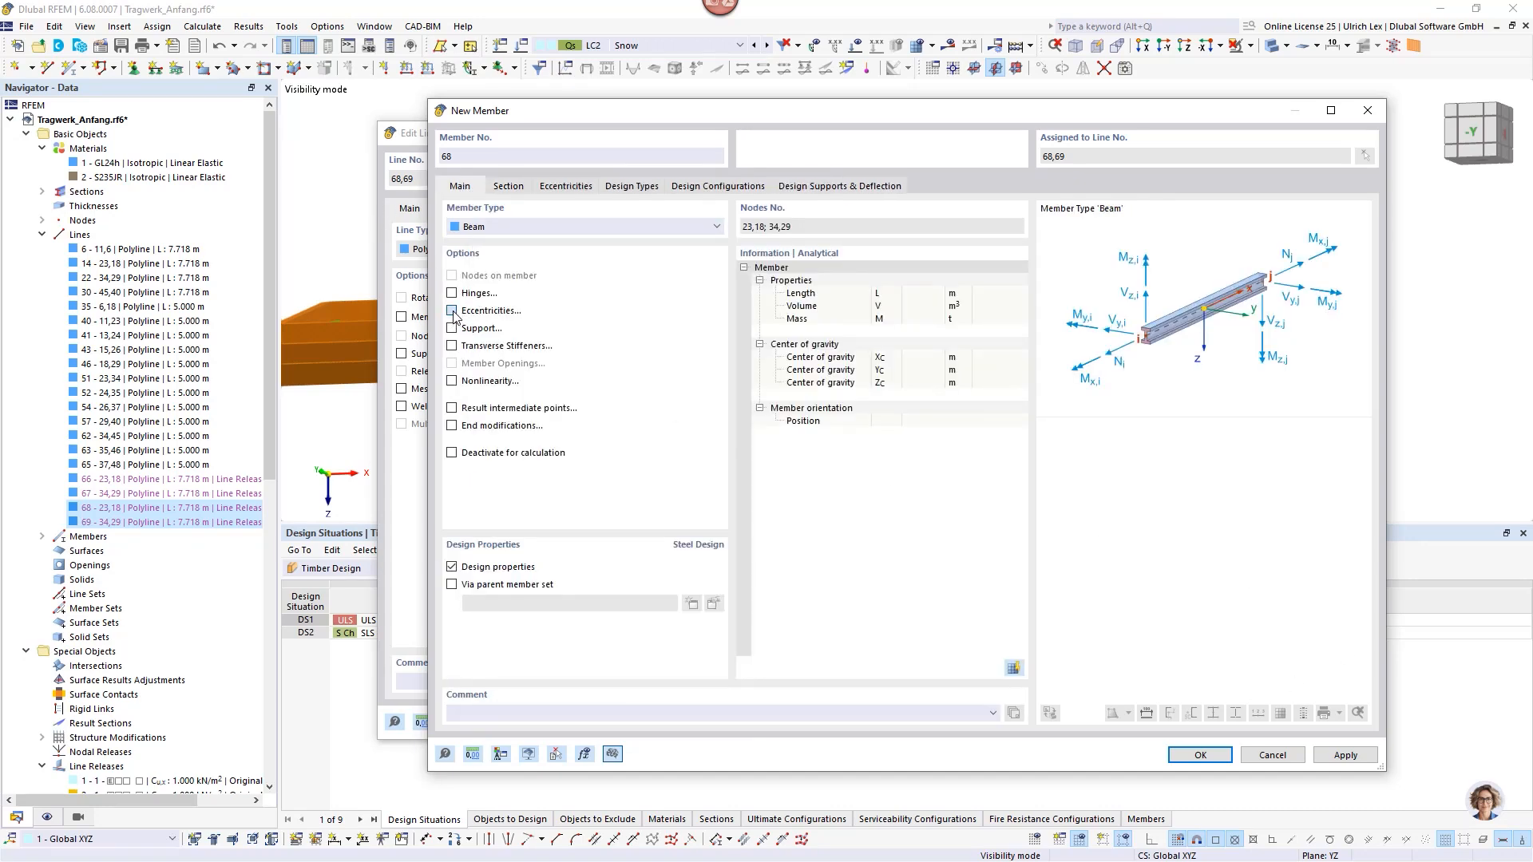
{"action": "left_click", "coordinate": [564, 188]}
{"action": "left_click", "coordinate": [931, 250]}
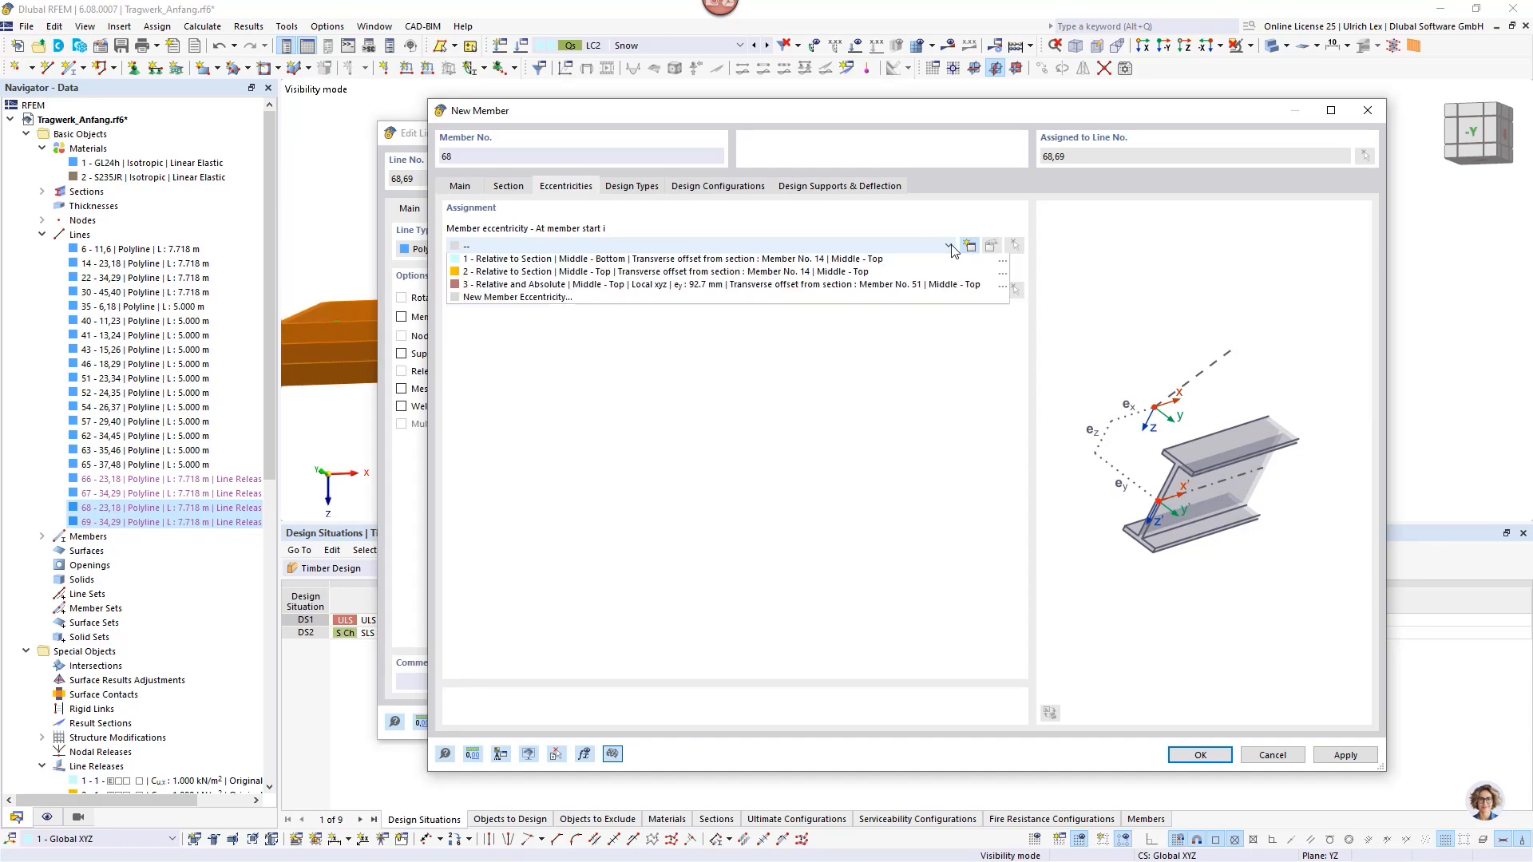
{"action": "left_click", "coordinate": [792, 303]}
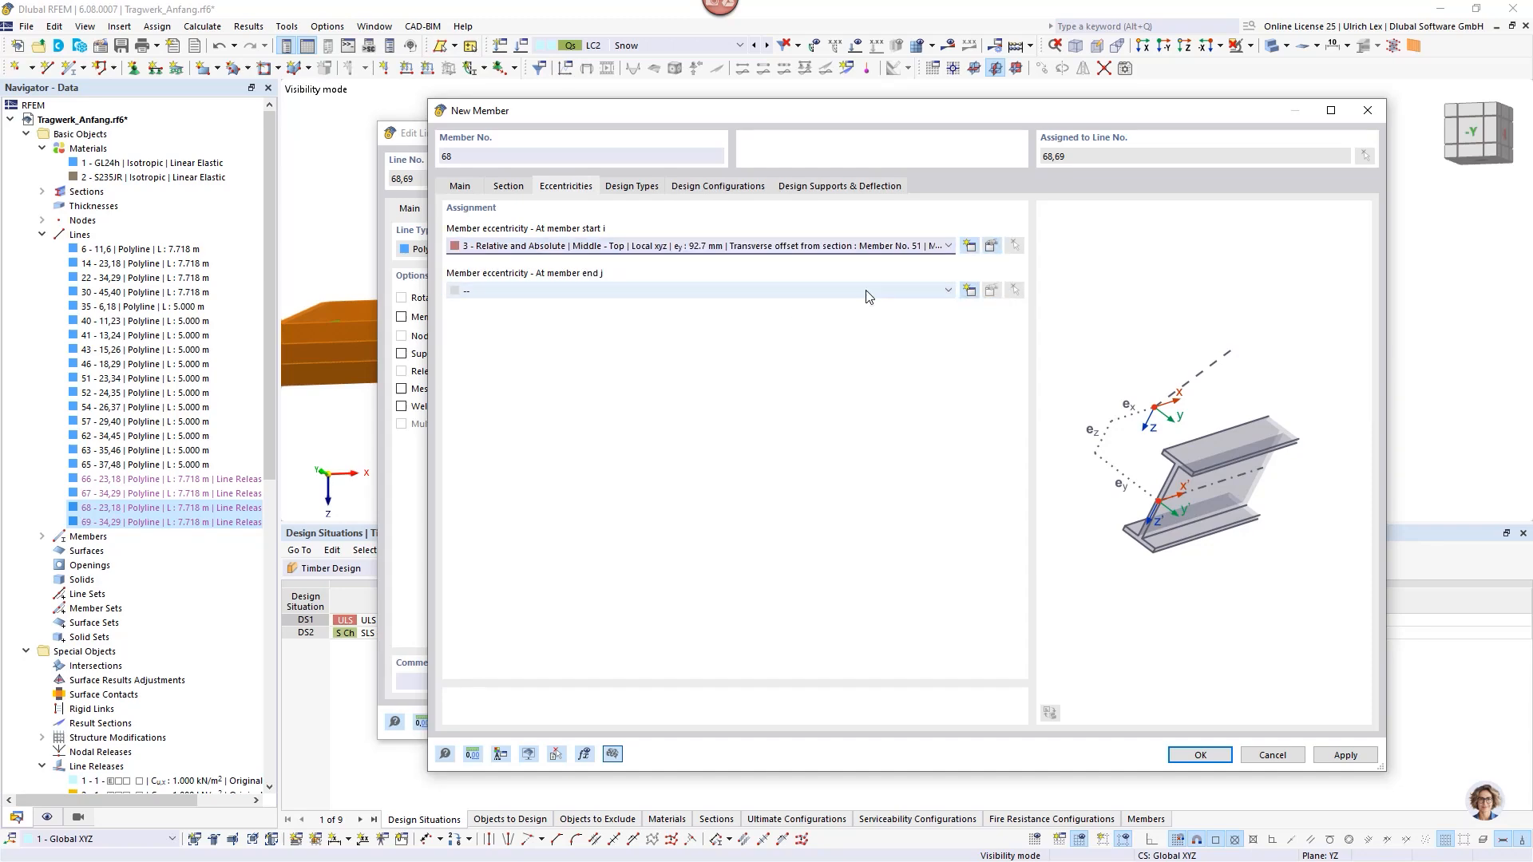
Copy member eccentricity 3 as a new eccentricity and set its e_y offset to -92.7 mm.
{"action": "left_click", "coordinate": [990, 245]}
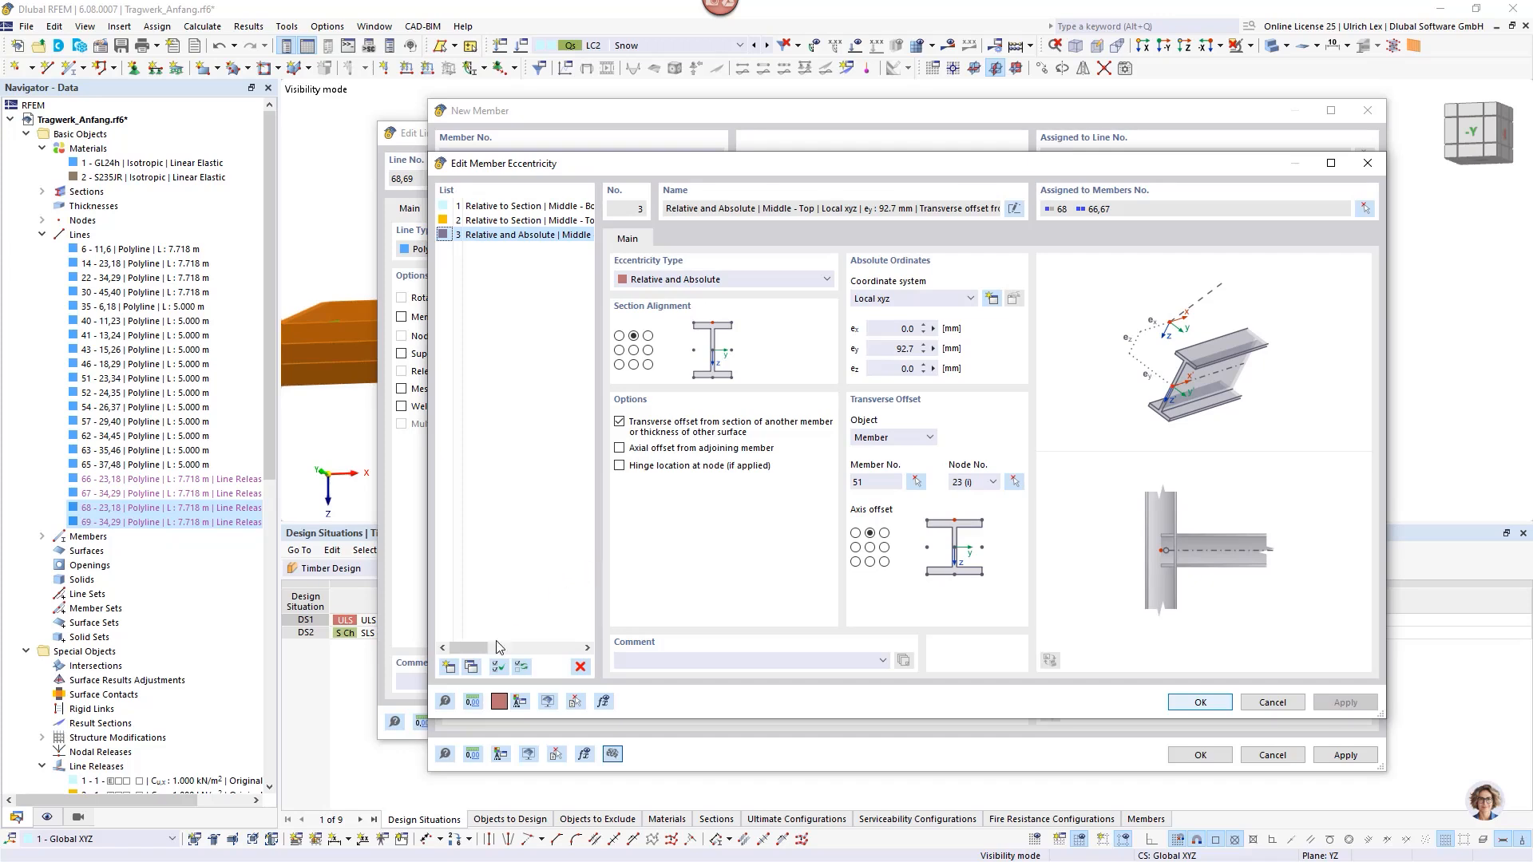
{"action": "left_click", "coordinate": [471, 667]}
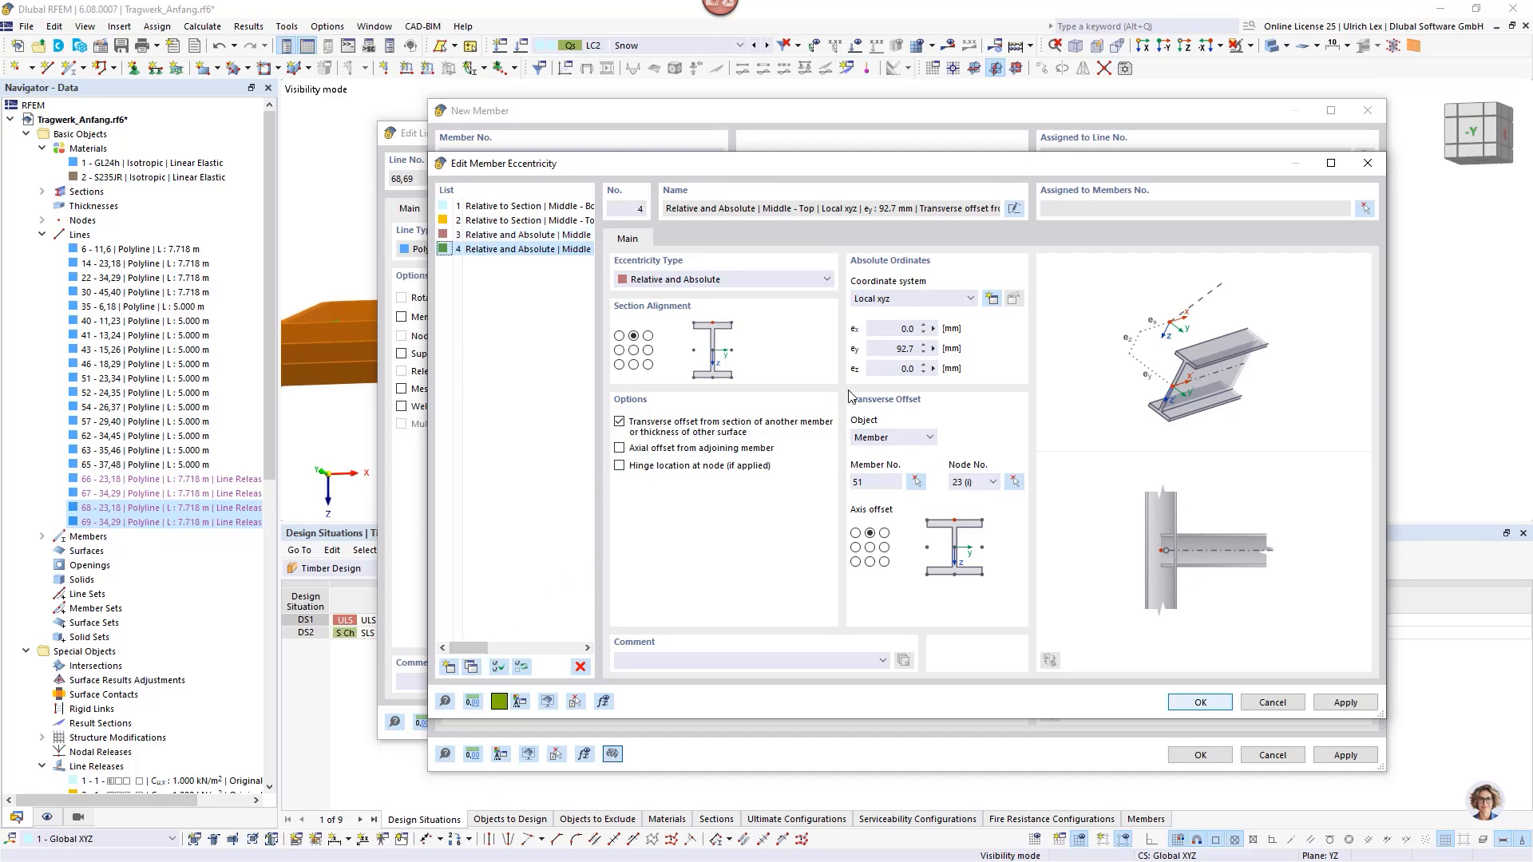
{"action": "left_click", "coordinate": [895, 352]}
{"action": "left_click", "coordinate": [1222, 703]}
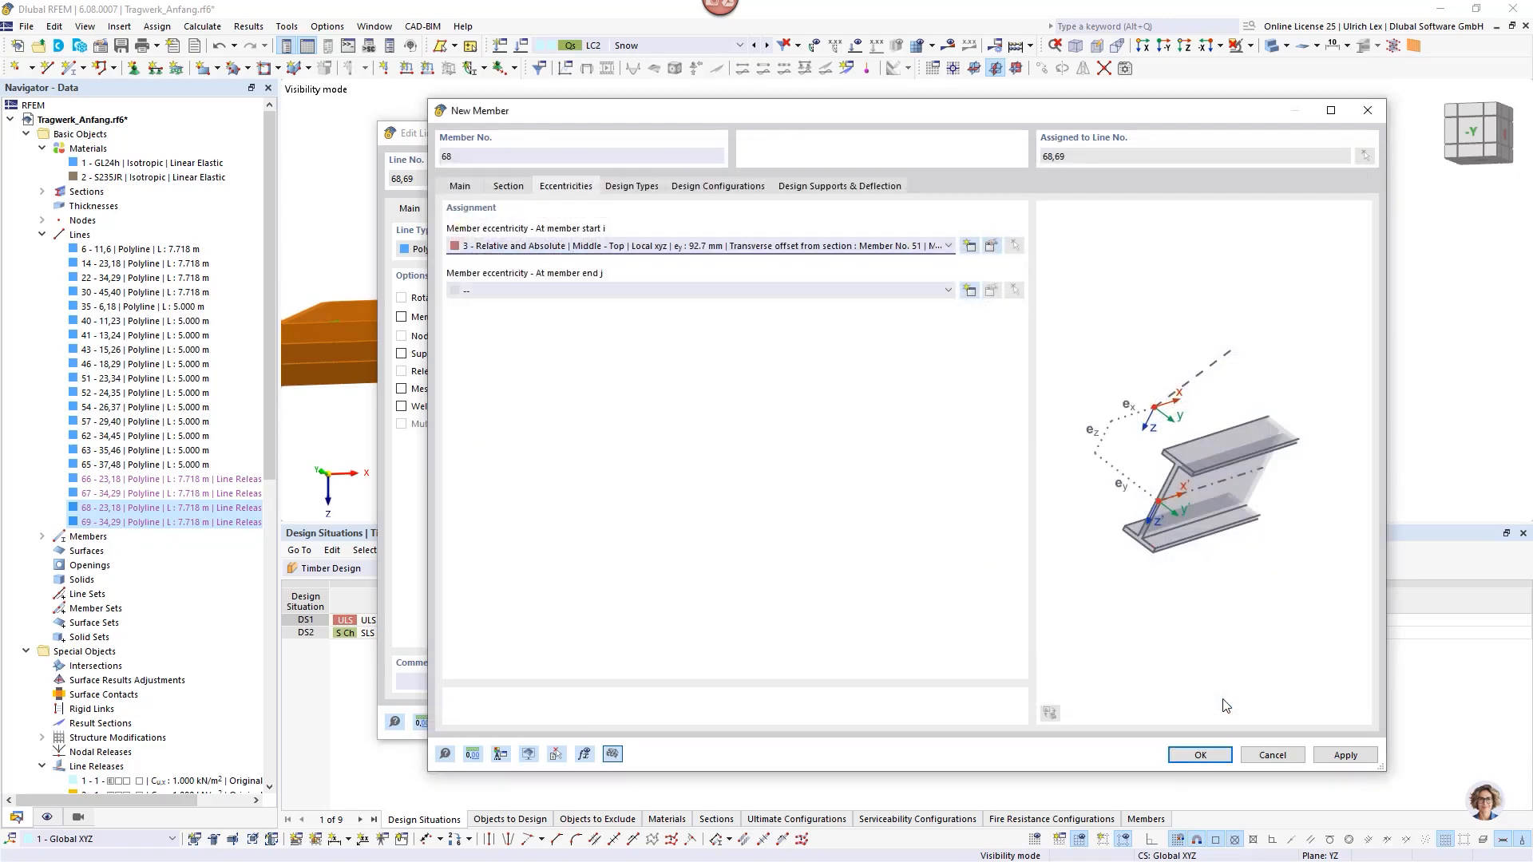
Assign eccentricity 4 at member start i, leave member end j without eccentricity, and create the members on lines 68 and 69.
{"action": "left_click", "coordinate": [656, 248]}
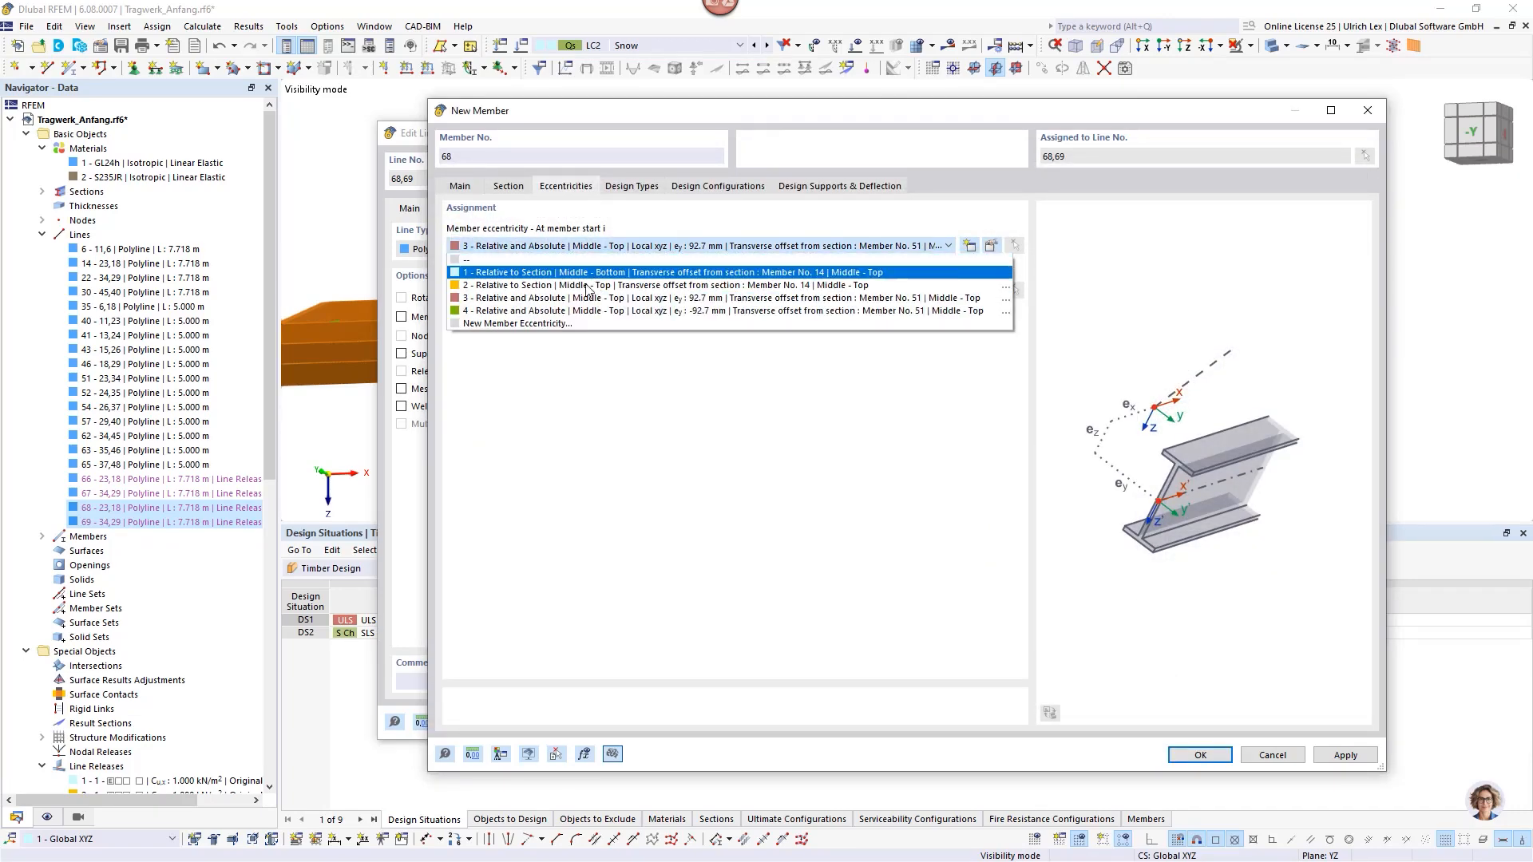
{"action": "left_click", "coordinate": [574, 311]}
{"action": "left_click", "coordinate": [590, 291]}
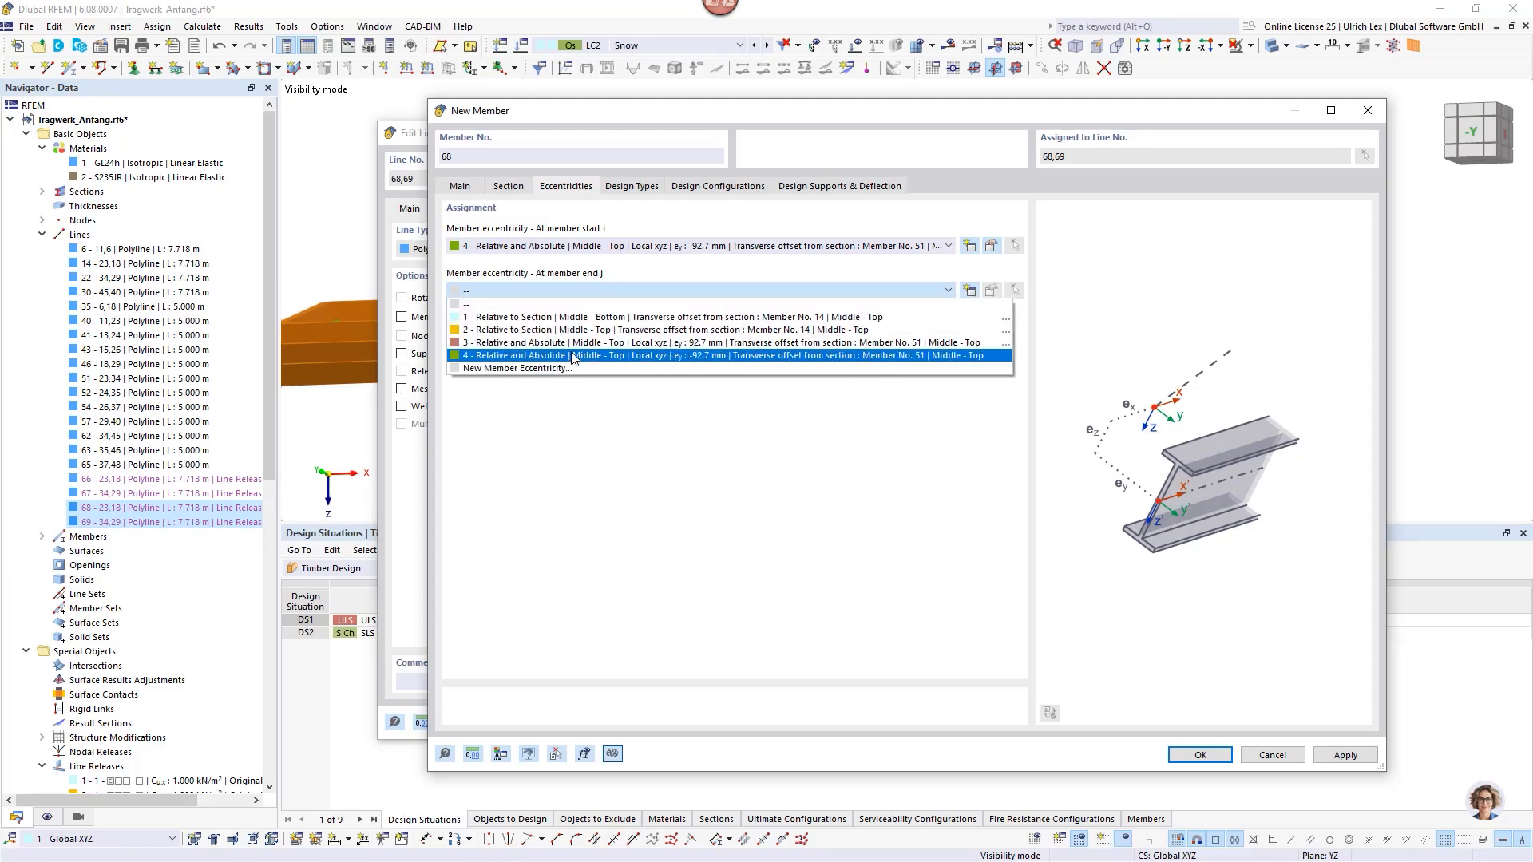
{"action": "left_click", "coordinate": [575, 305]}
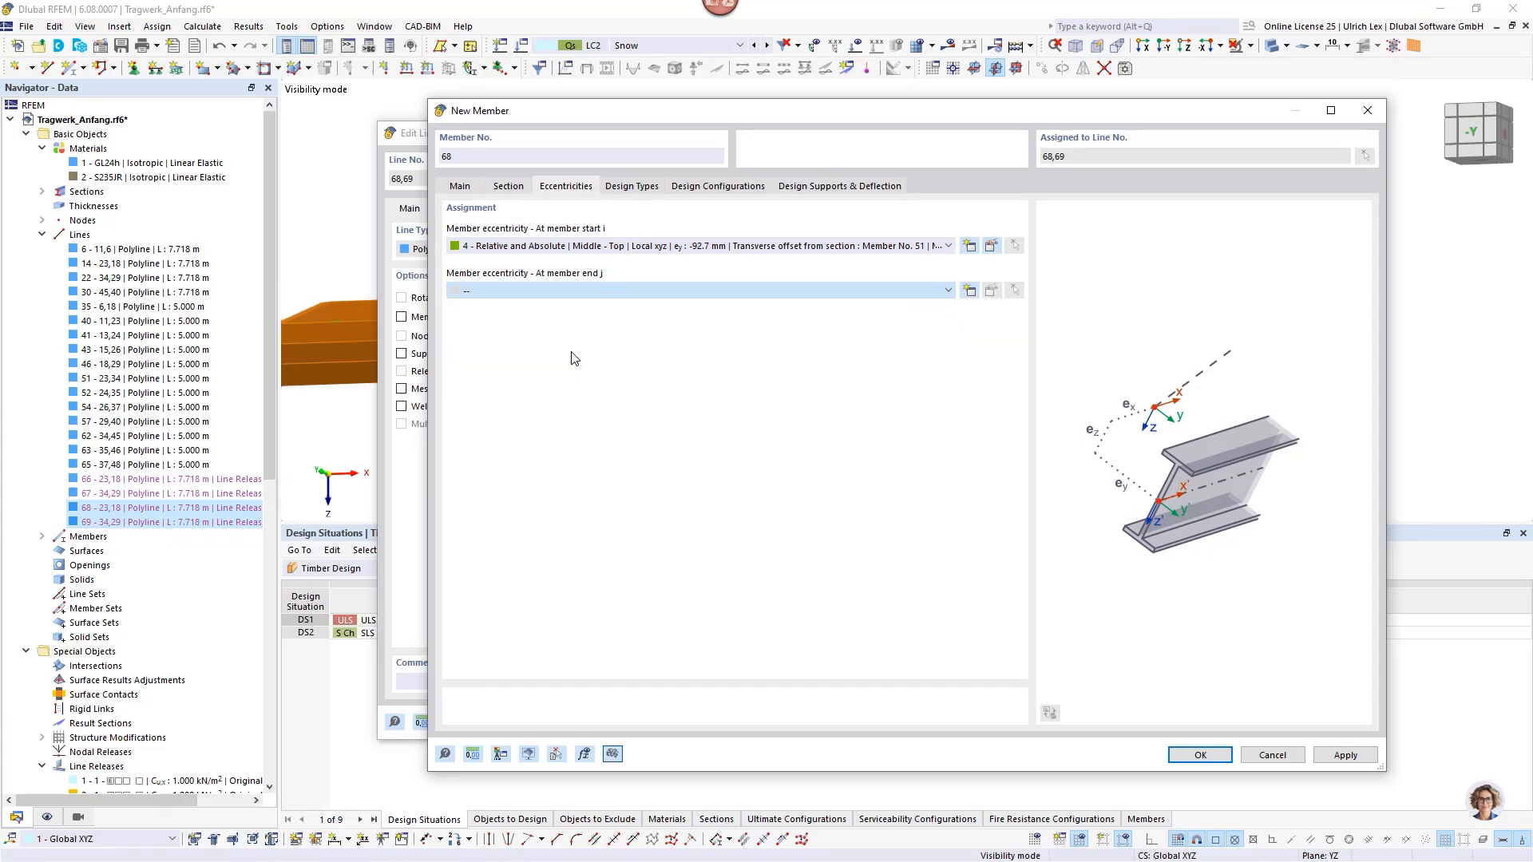
{"action": "left_click", "coordinate": [1218, 756]}
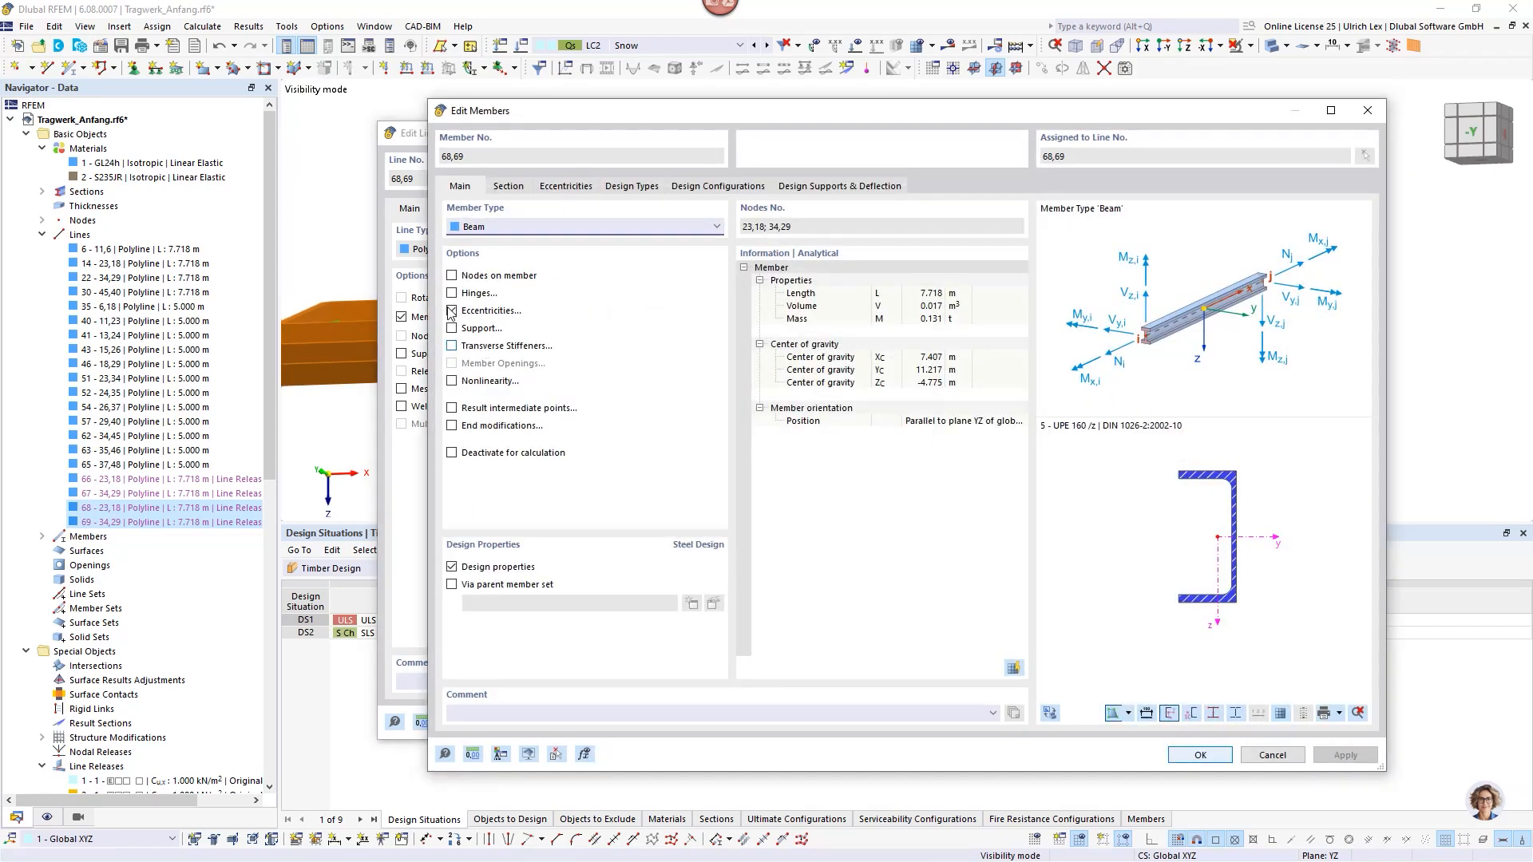
Enable hinges for members 68 and 69, assign hinge 2 with 1.00 kN/m at member start i, and finish editing both lines.
{"action": "left_click", "coordinate": [556, 186]}
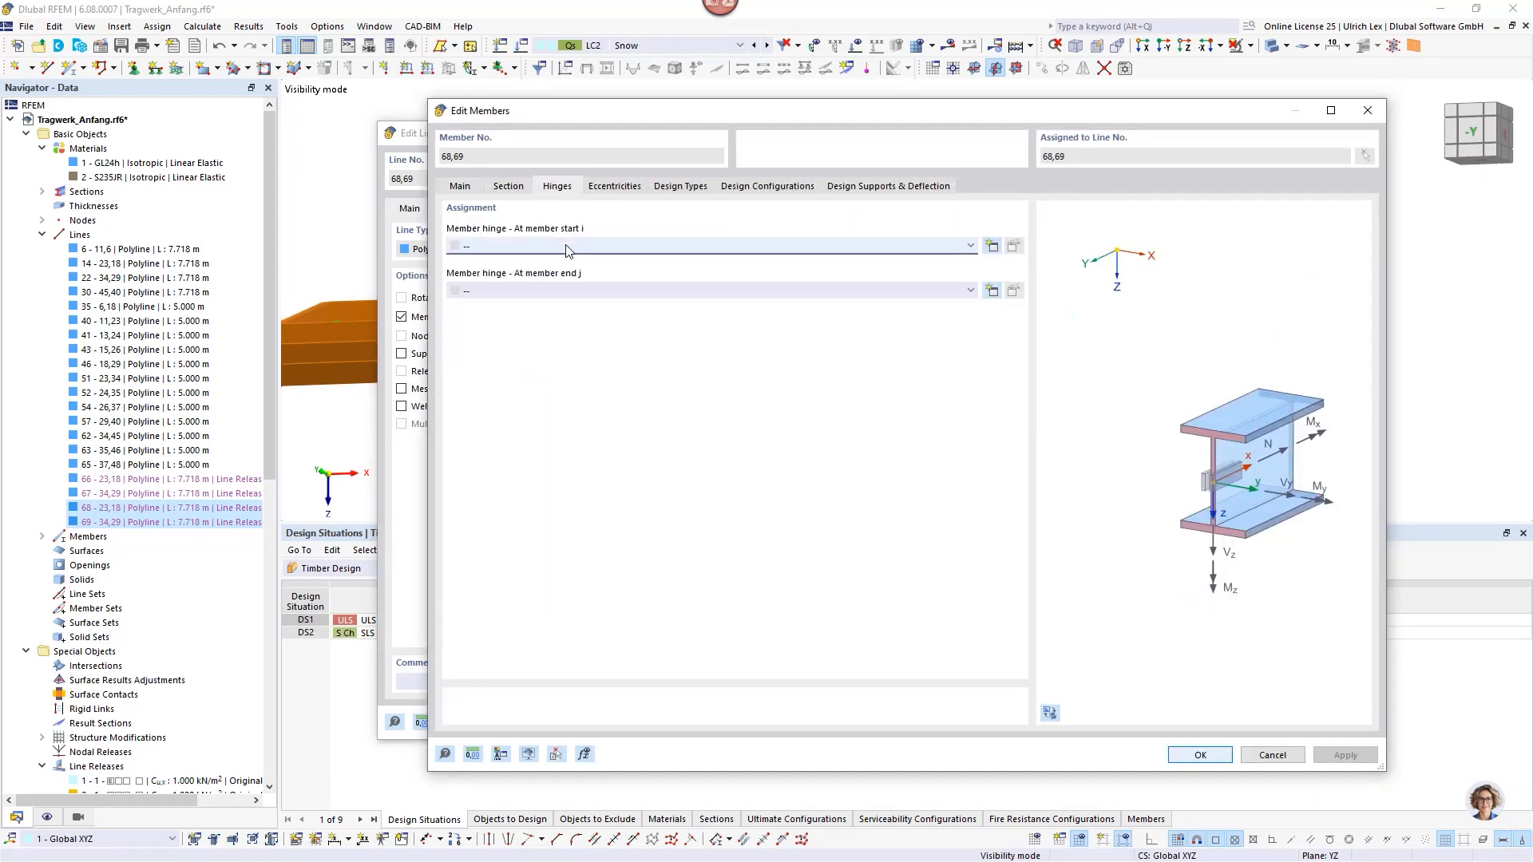
{"action": "left_click", "coordinate": [568, 248]}
{"action": "left_click", "coordinate": [638, 285]}
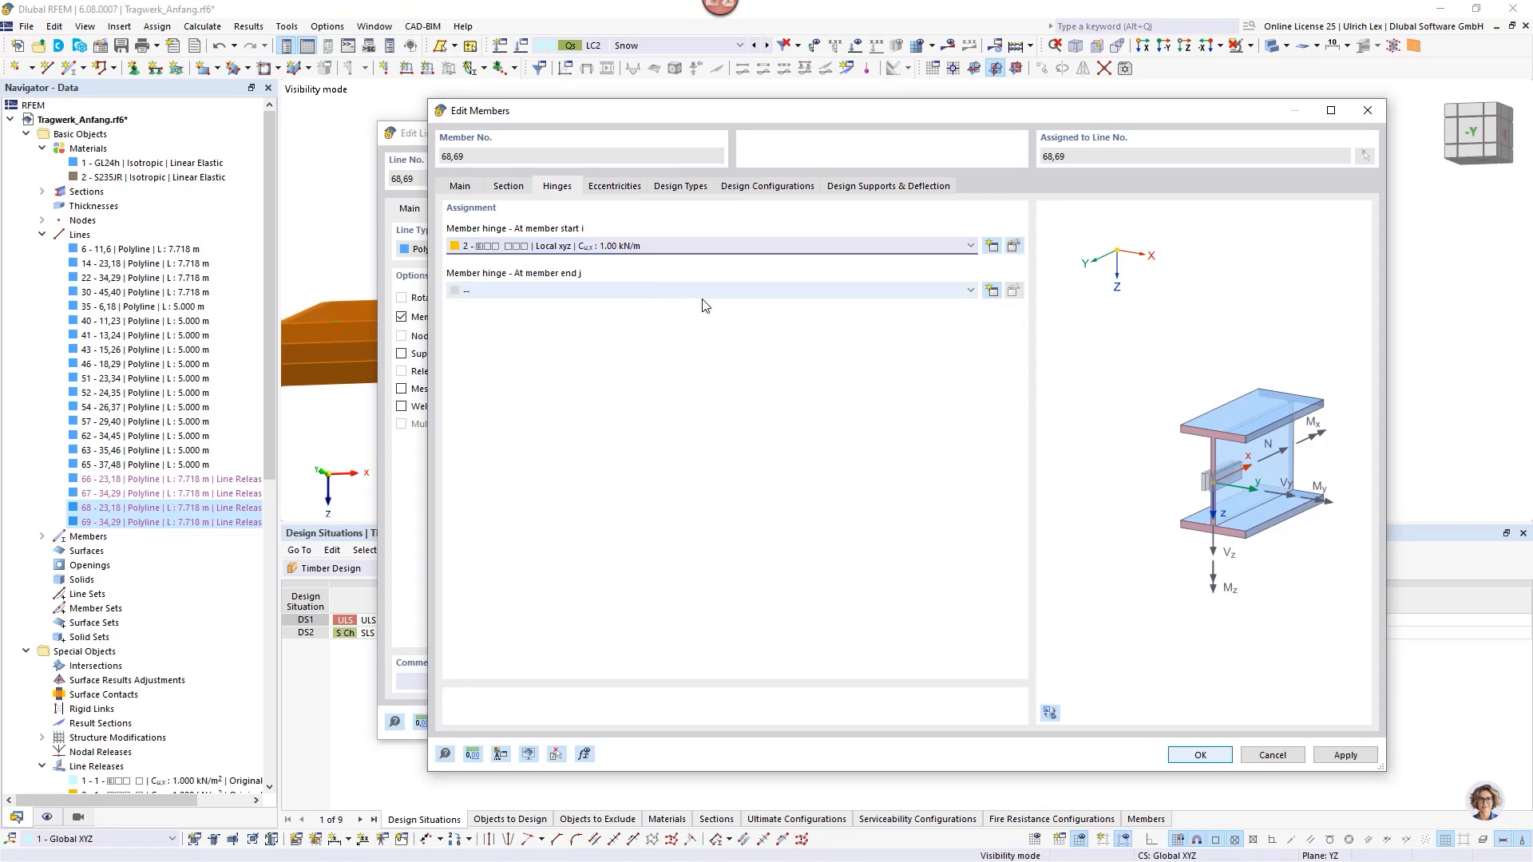
{"action": "left_click", "coordinate": [1221, 761]}
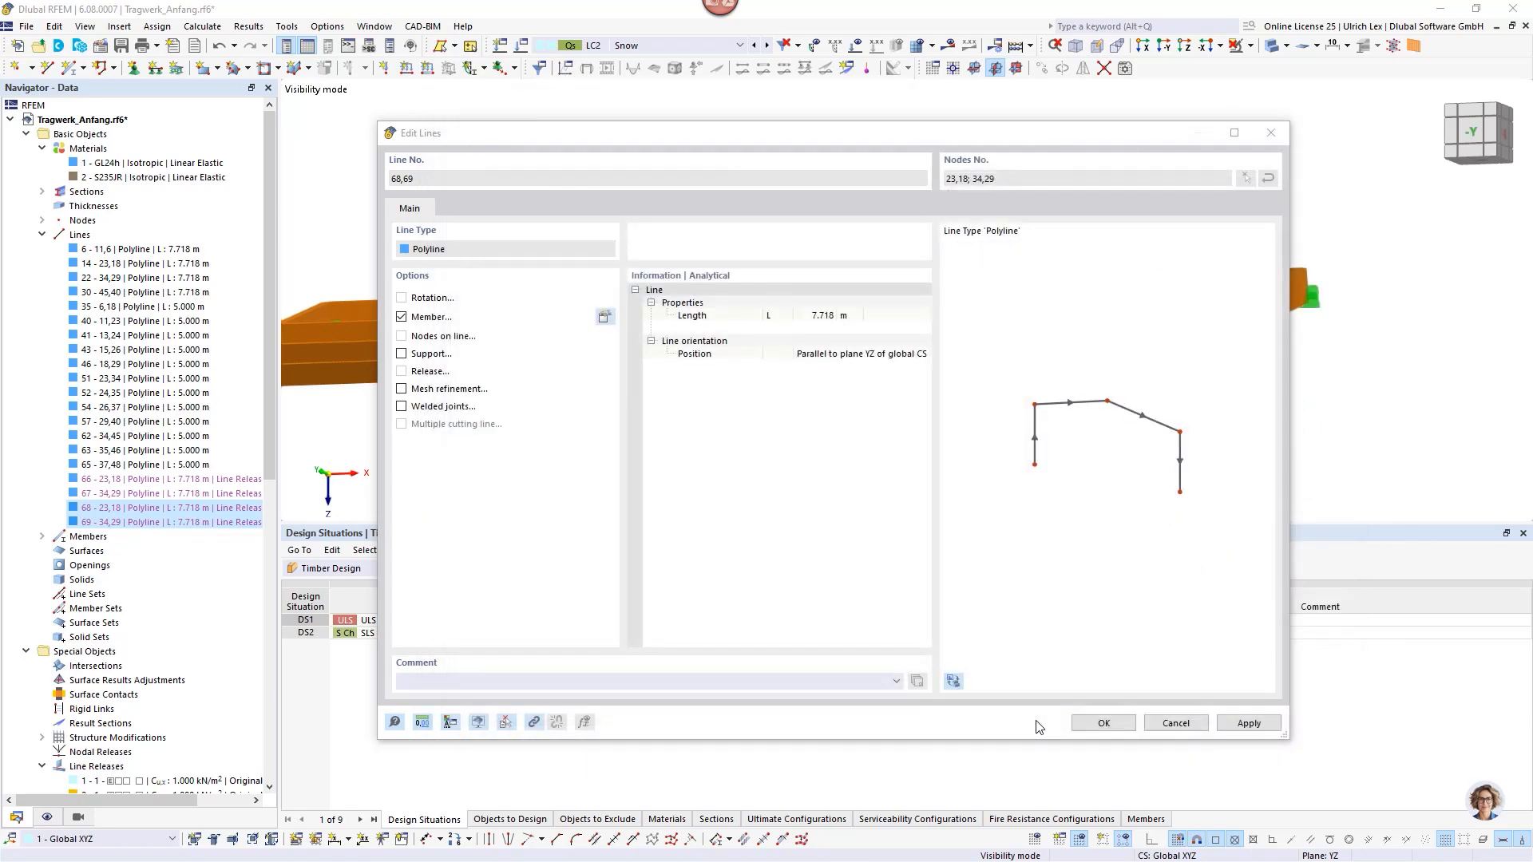
{"action": "left_click", "coordinate": [1094, 723]}
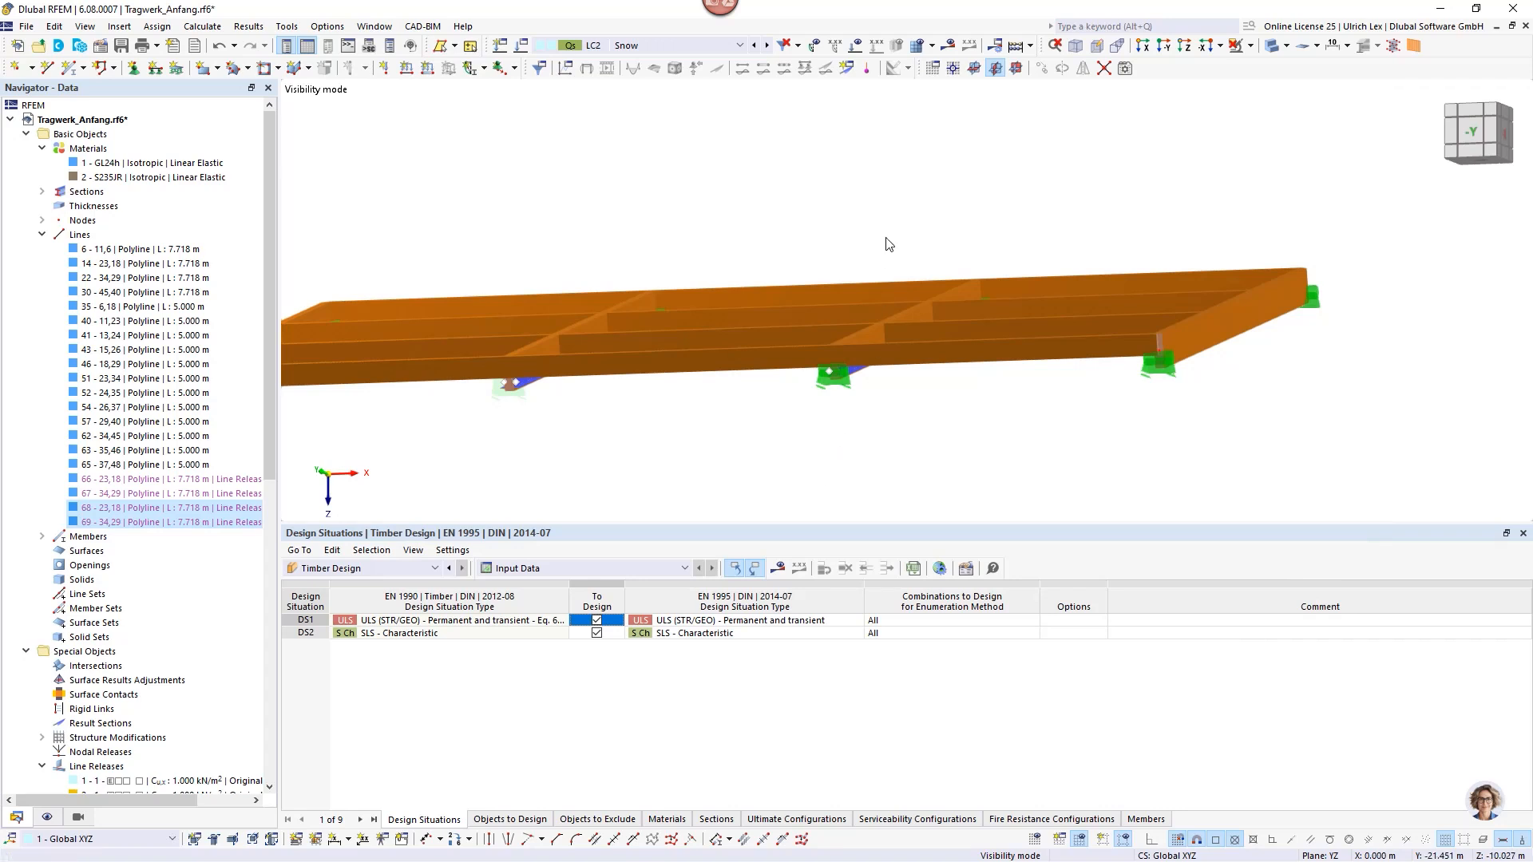
Activate load case LC3 Additional Load for solving in the load cases and combinations settings.
{"action": "middle_click_drag", "start_coordinate": [847, 188], "coordinate": [790, 251], "text": "ctrl"}
{"action": "middle_click_drag", "start_coordinate": [826, 227], "coordinate": [847, 252], "text": "ctrl"}
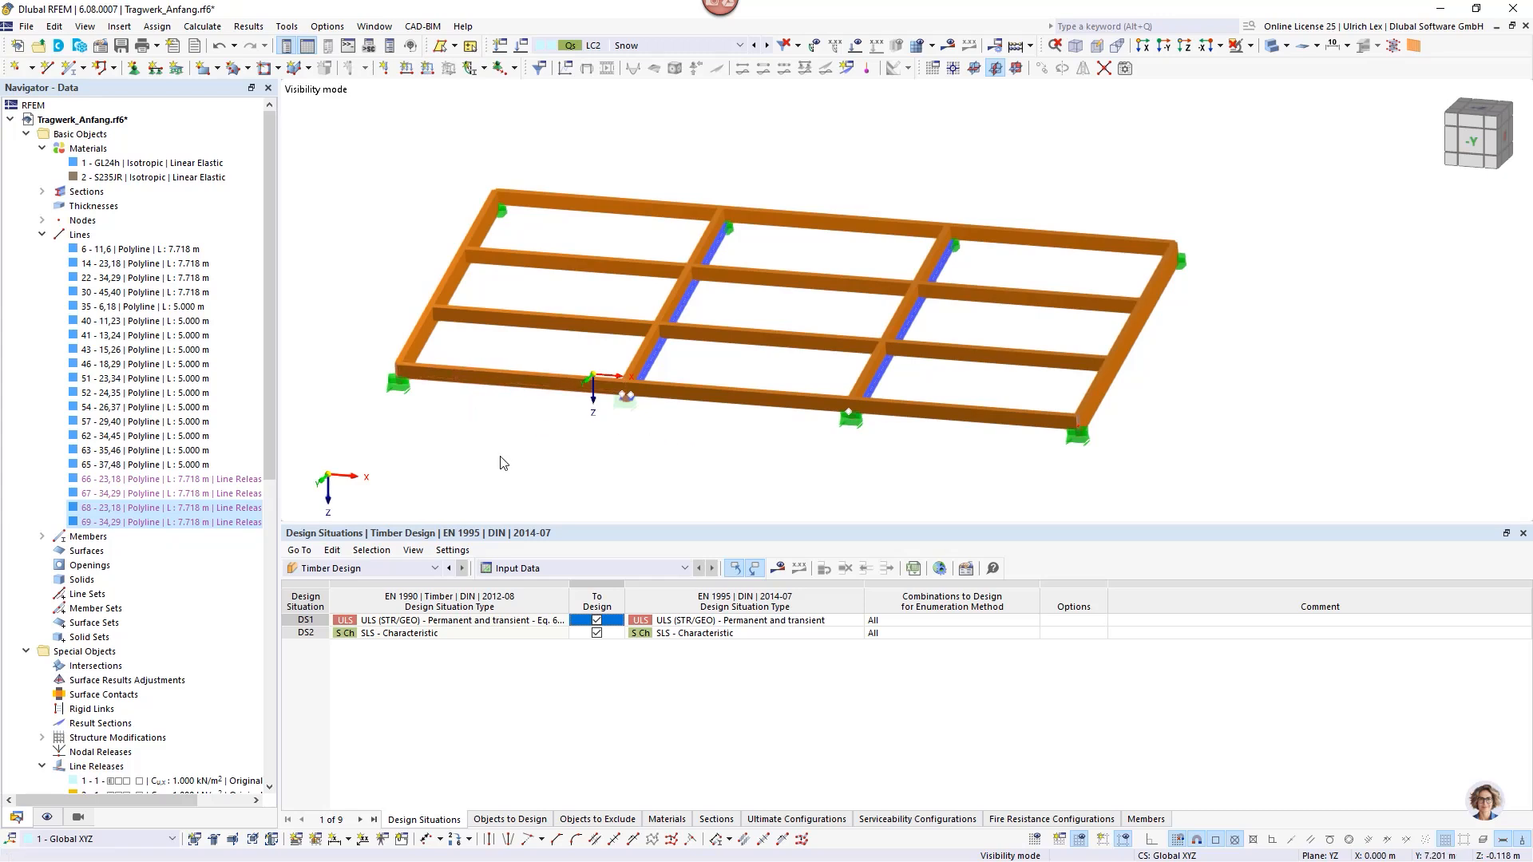
{"action": "scroll", "coordinate": [501, 463], "scroll_direction": "up", "scroll_amount": 1}
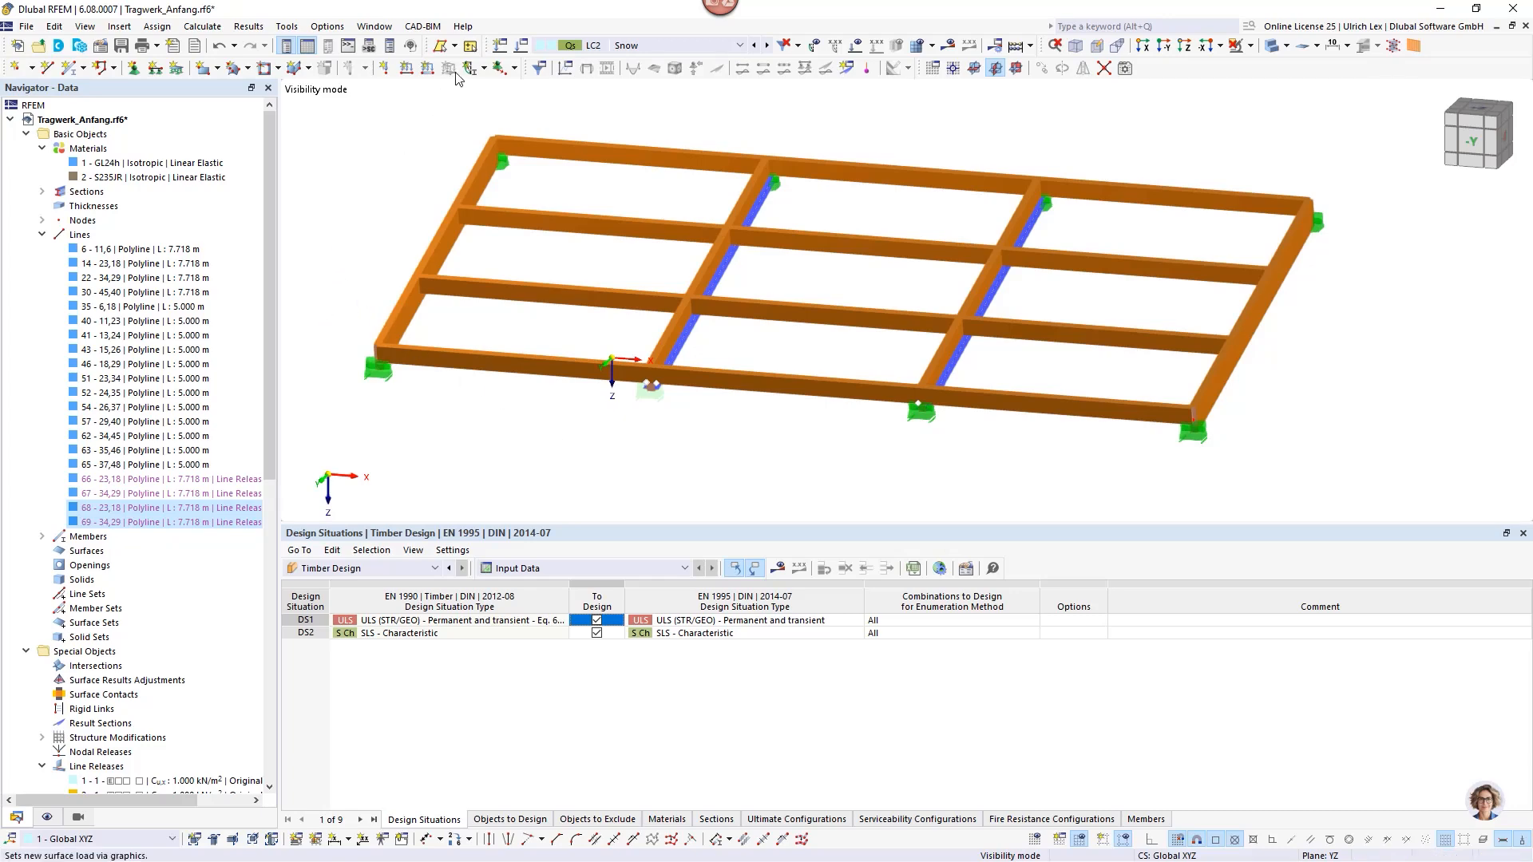
{"action": "left_click", "coordinate": [522, 49]}
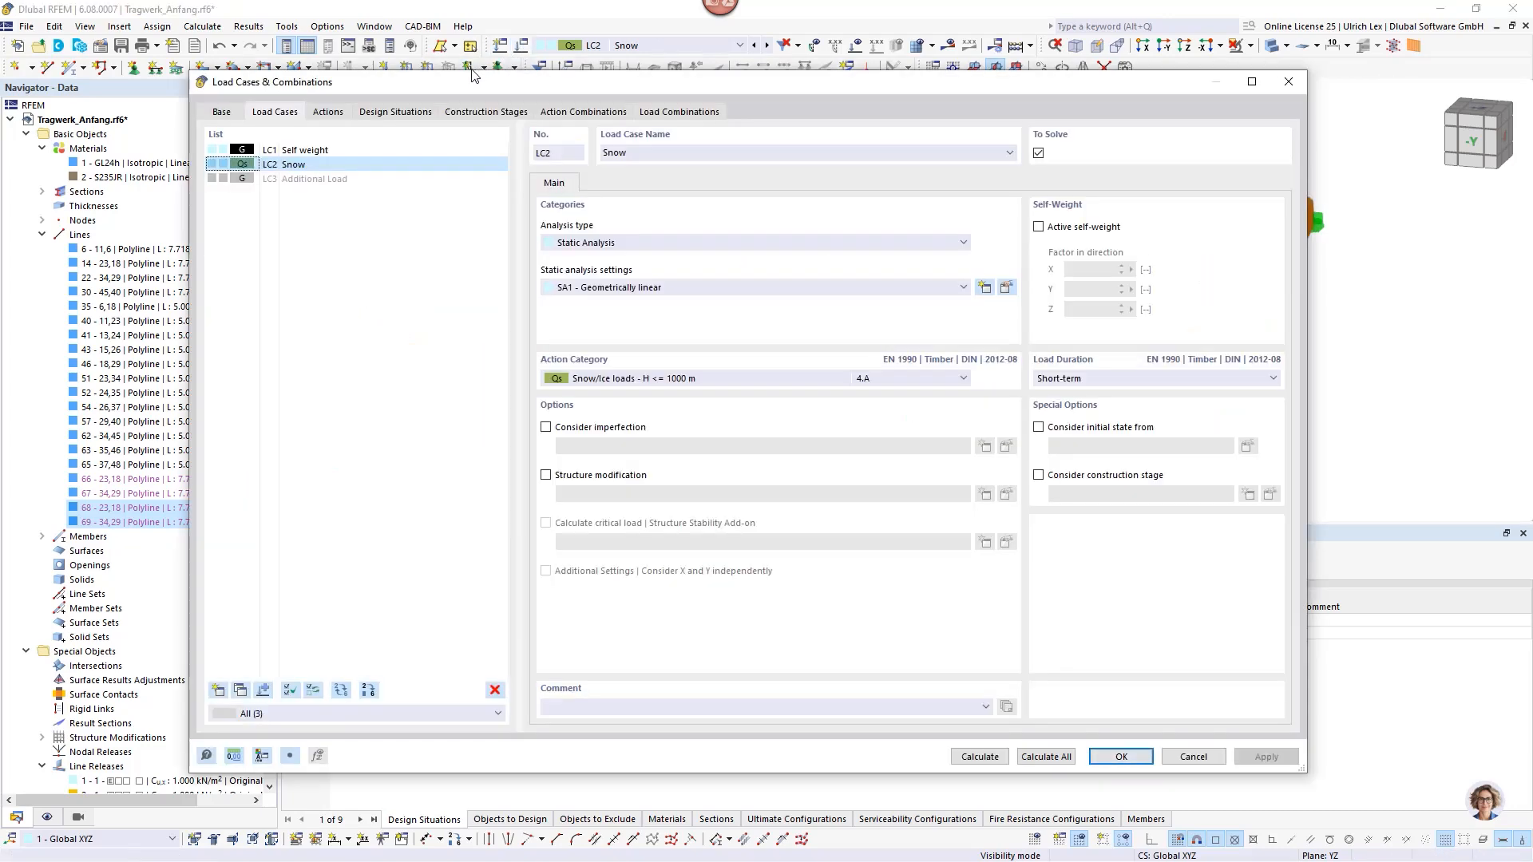
{"action": "left_click", "coordinate": [293, 181]}
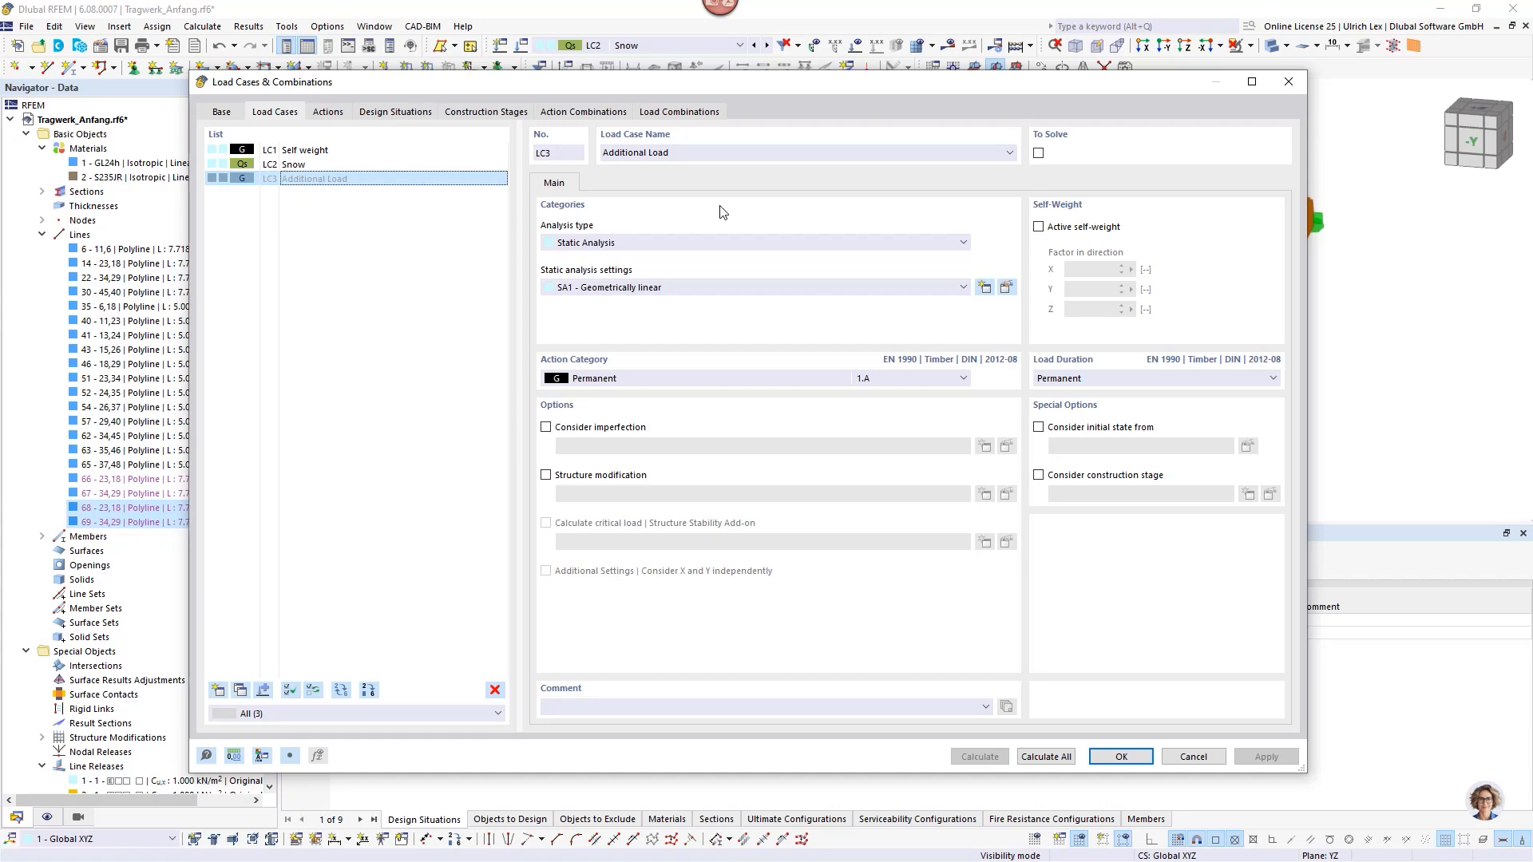
{"action": "left_click", "coordinate": [1038, 154]}
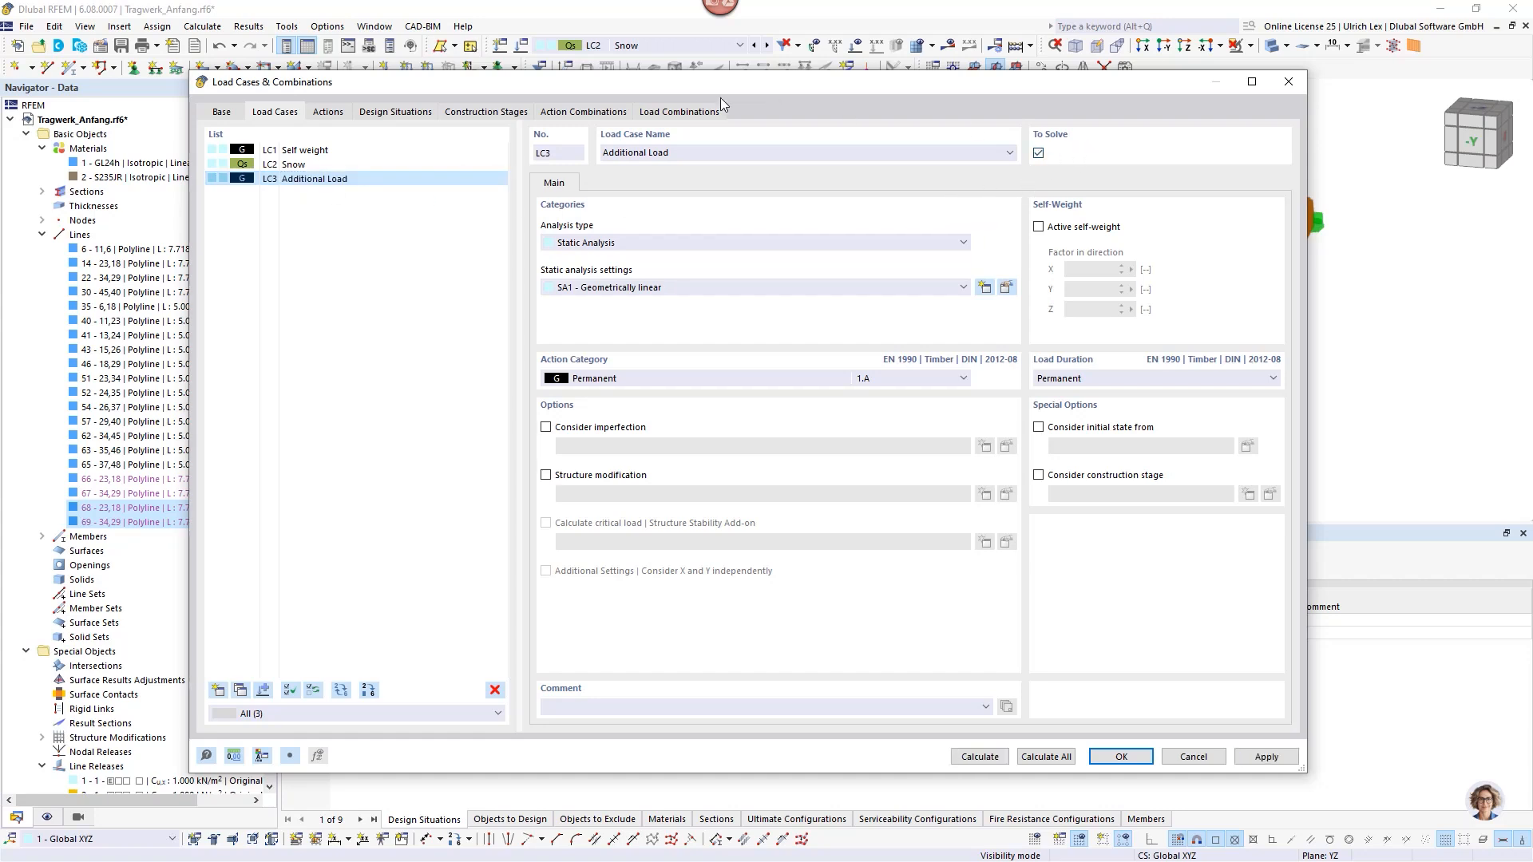
Assign LC3 Additional Load to the permanent action A6, check the generated load combinations and accept the settings.
{"action": "left_click", "coordinate": [345, 116]}
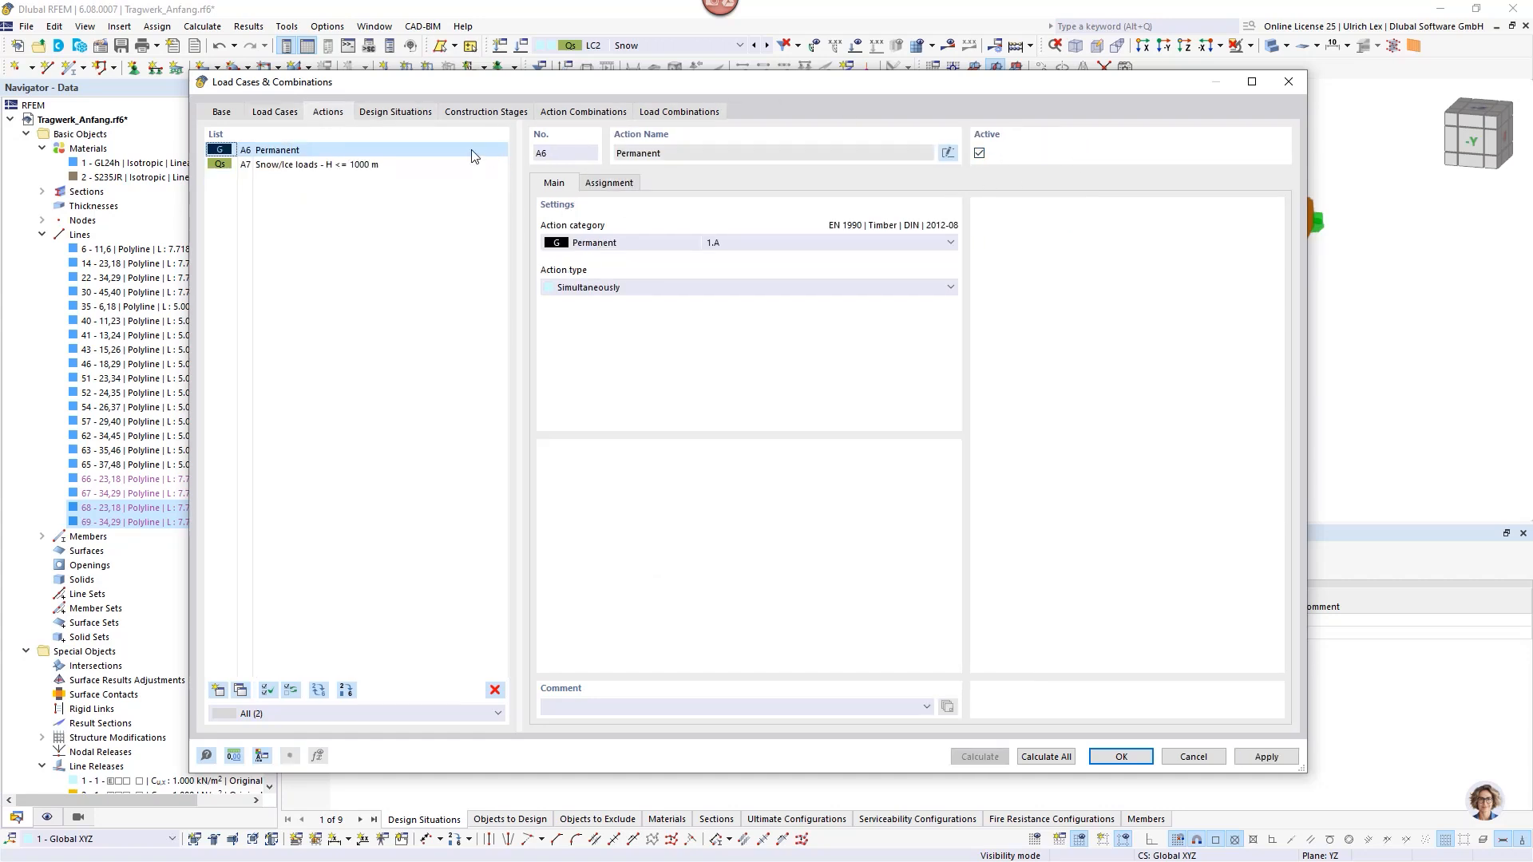
{"action": "left_click", "coordinate": [609, 183]}
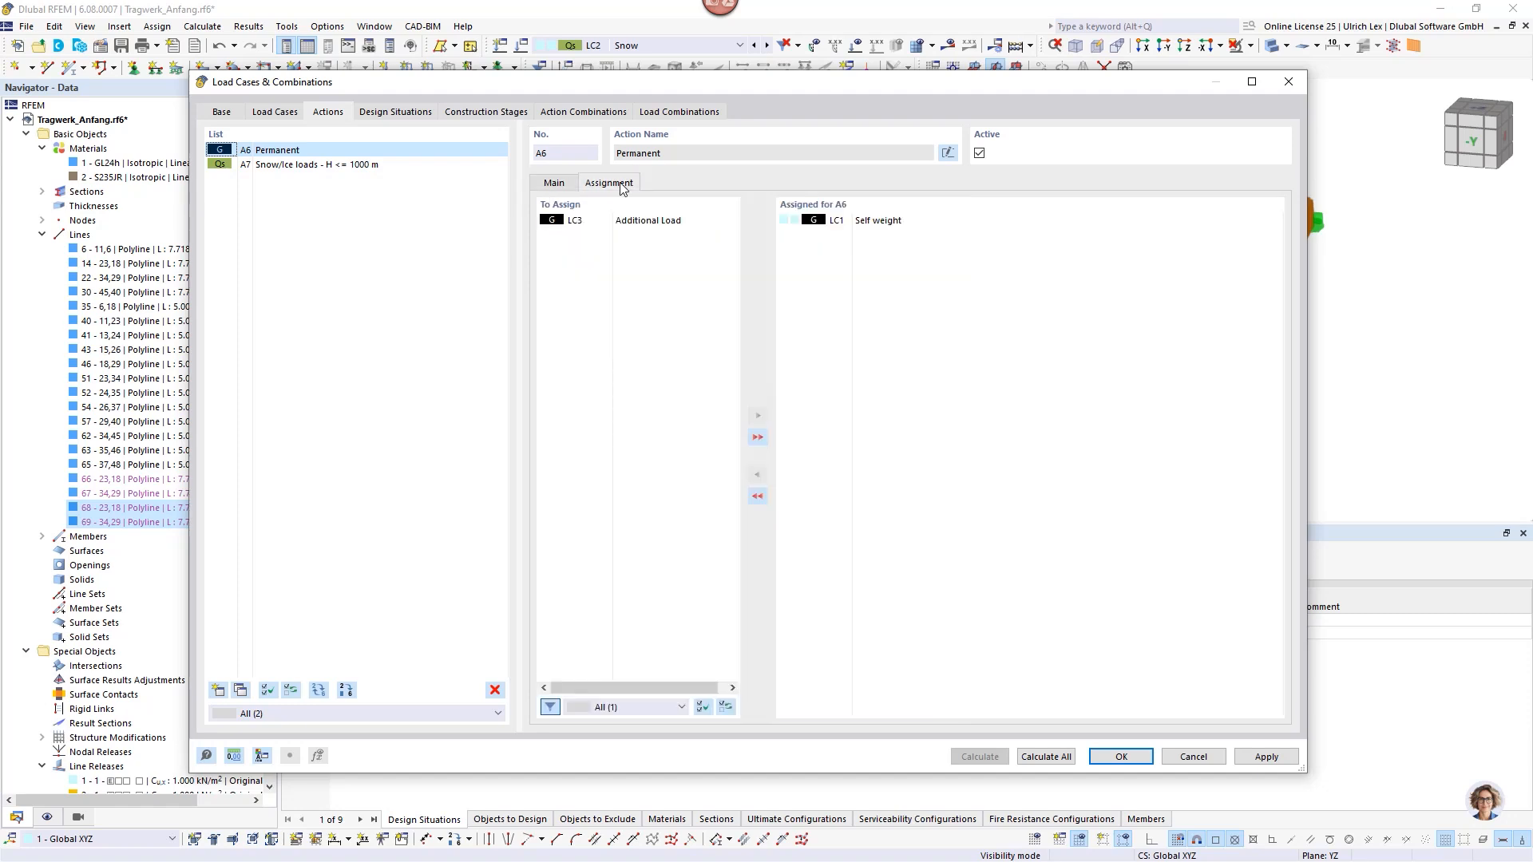
{"action": "double_click", "coordinate": [640, 223]}
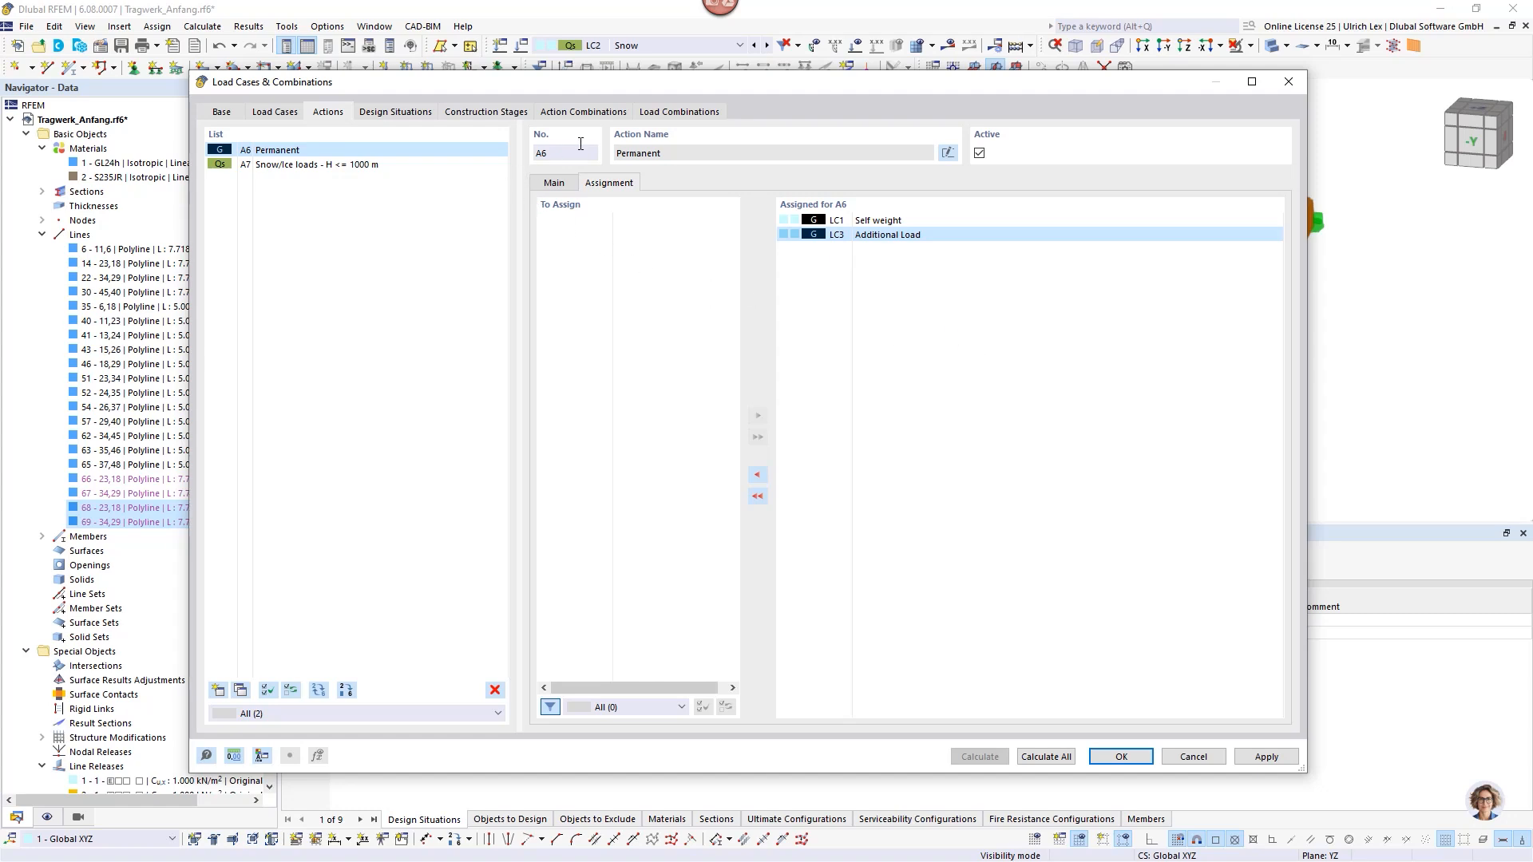
{"action": "left_click", "coordinate": [717, 113]}
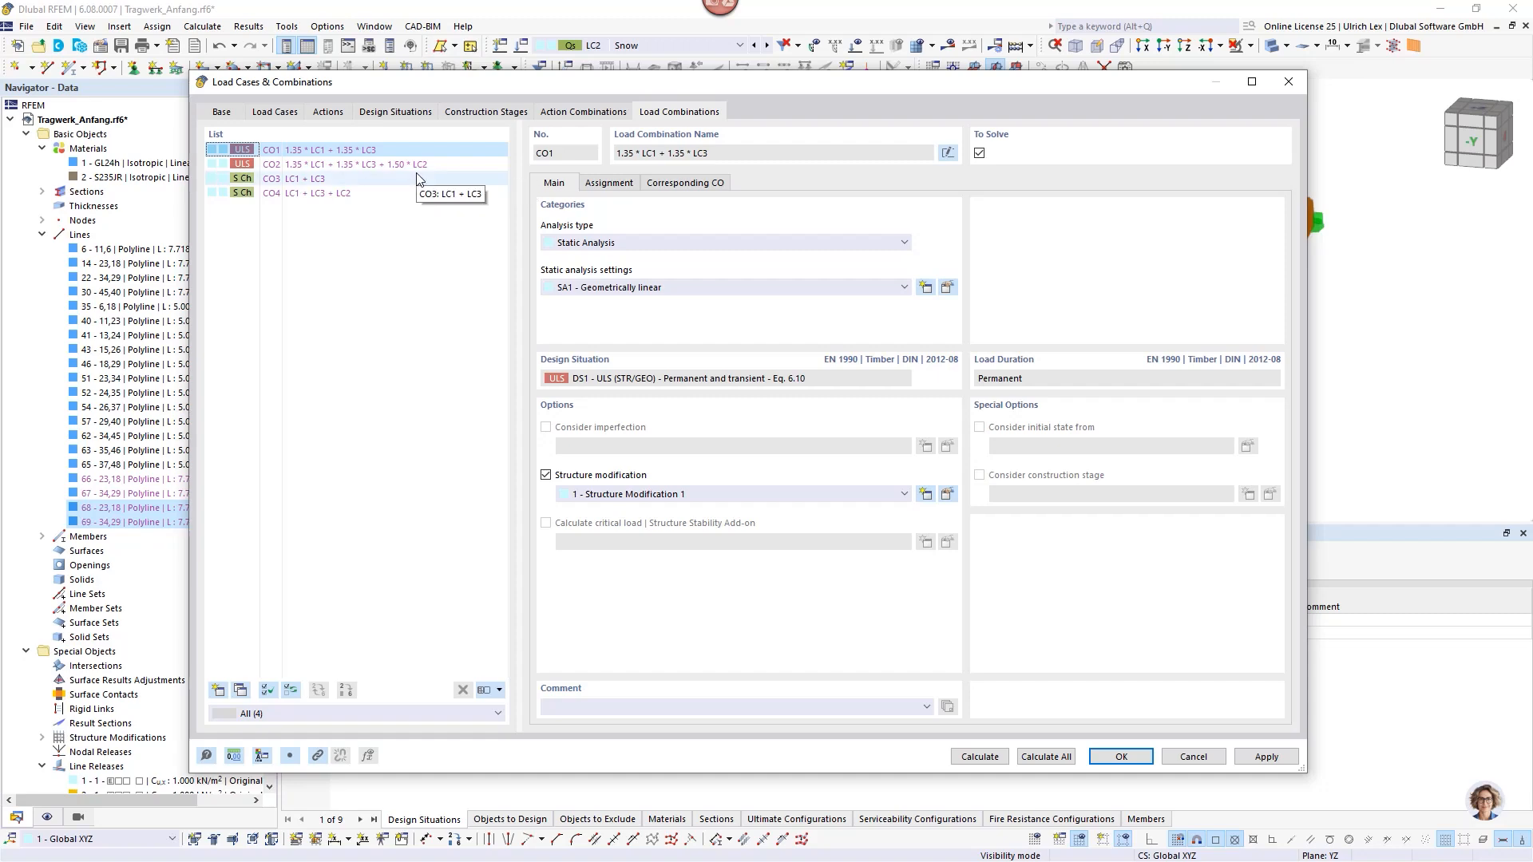
{"action": "left_click", "coordinate": [1121, 757]}
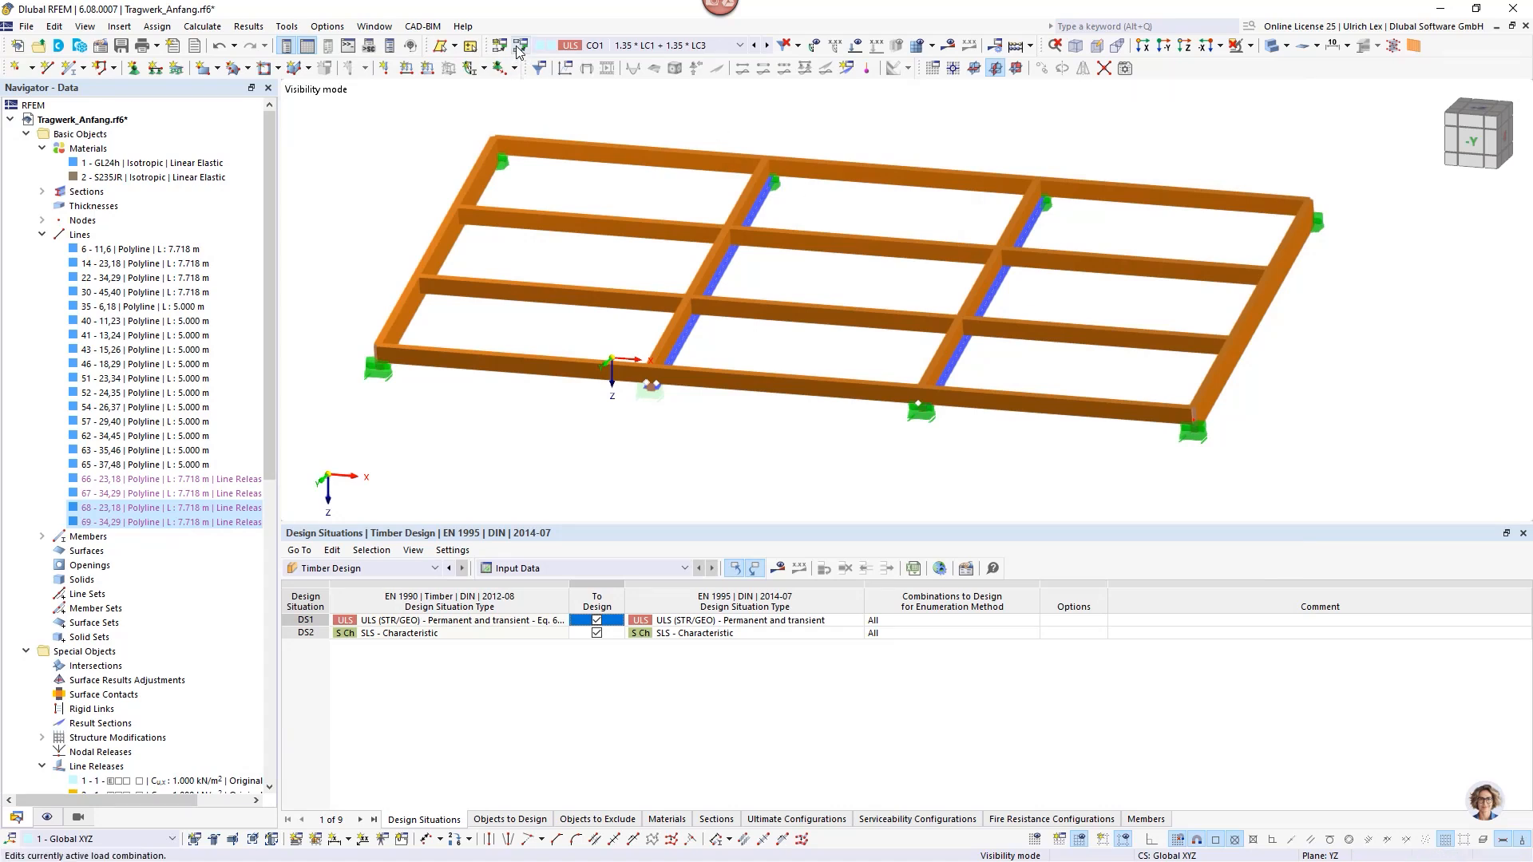
Make LC3 Additional Load the current load case and display its loads on the model.
{"action": "left_click", "coordinate": [604, 48]}
{"action": "left_click", "coordinate": [611, 89]}
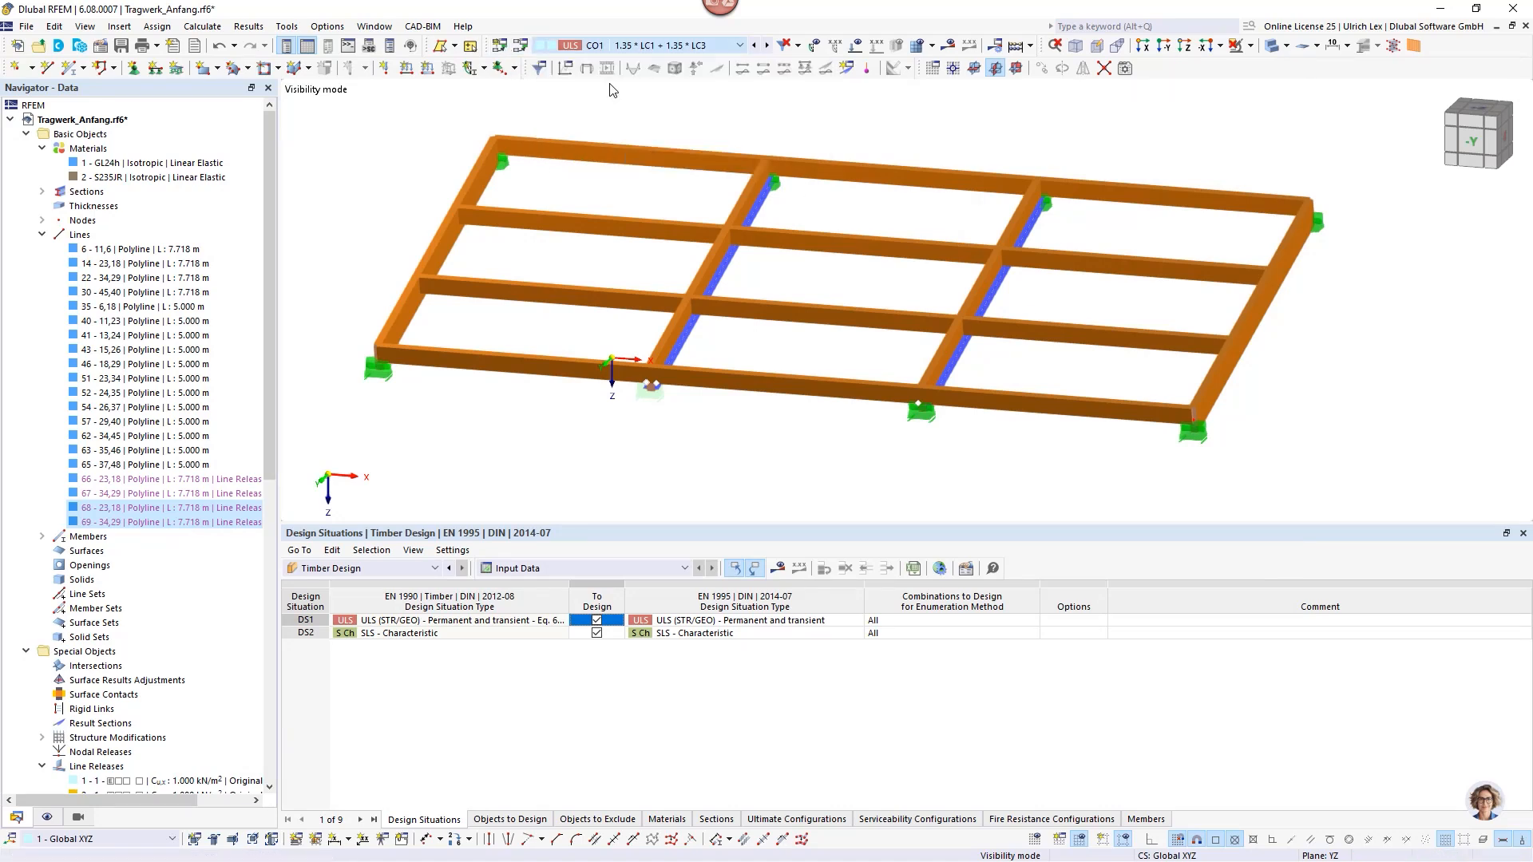
{"action": "left_click", "coordinate": [877, 45]}
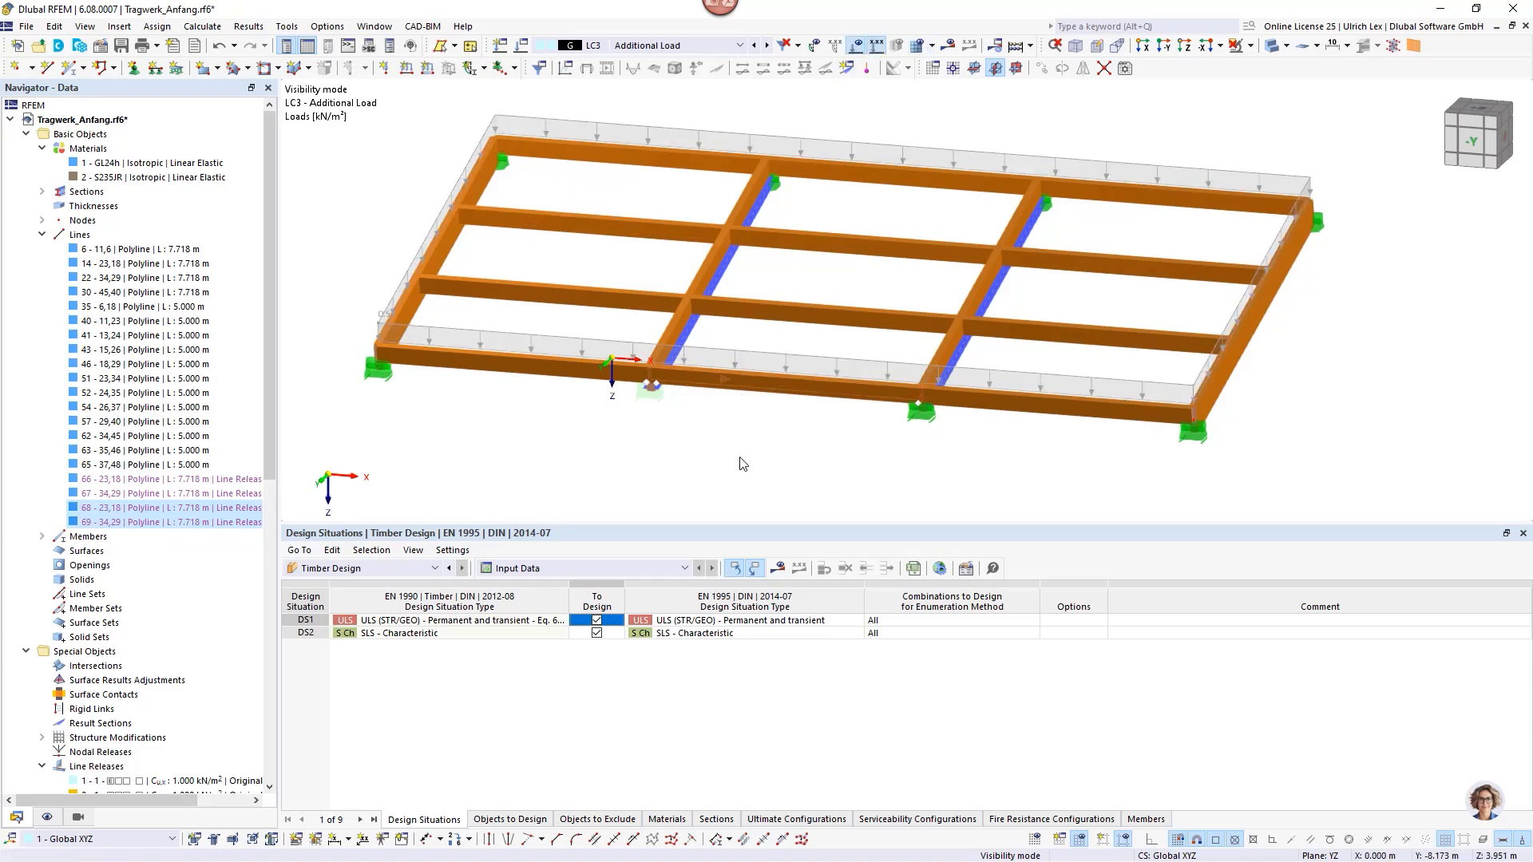
{"action": "scroll", "coordinate": [743, 463], "scroll_direction": "down", "scroll_amount": 1}
{"action": "middle_click_drag", "start_coordinate": [731, 475], "coordinate": [788, 478], "text": "ctrl"}
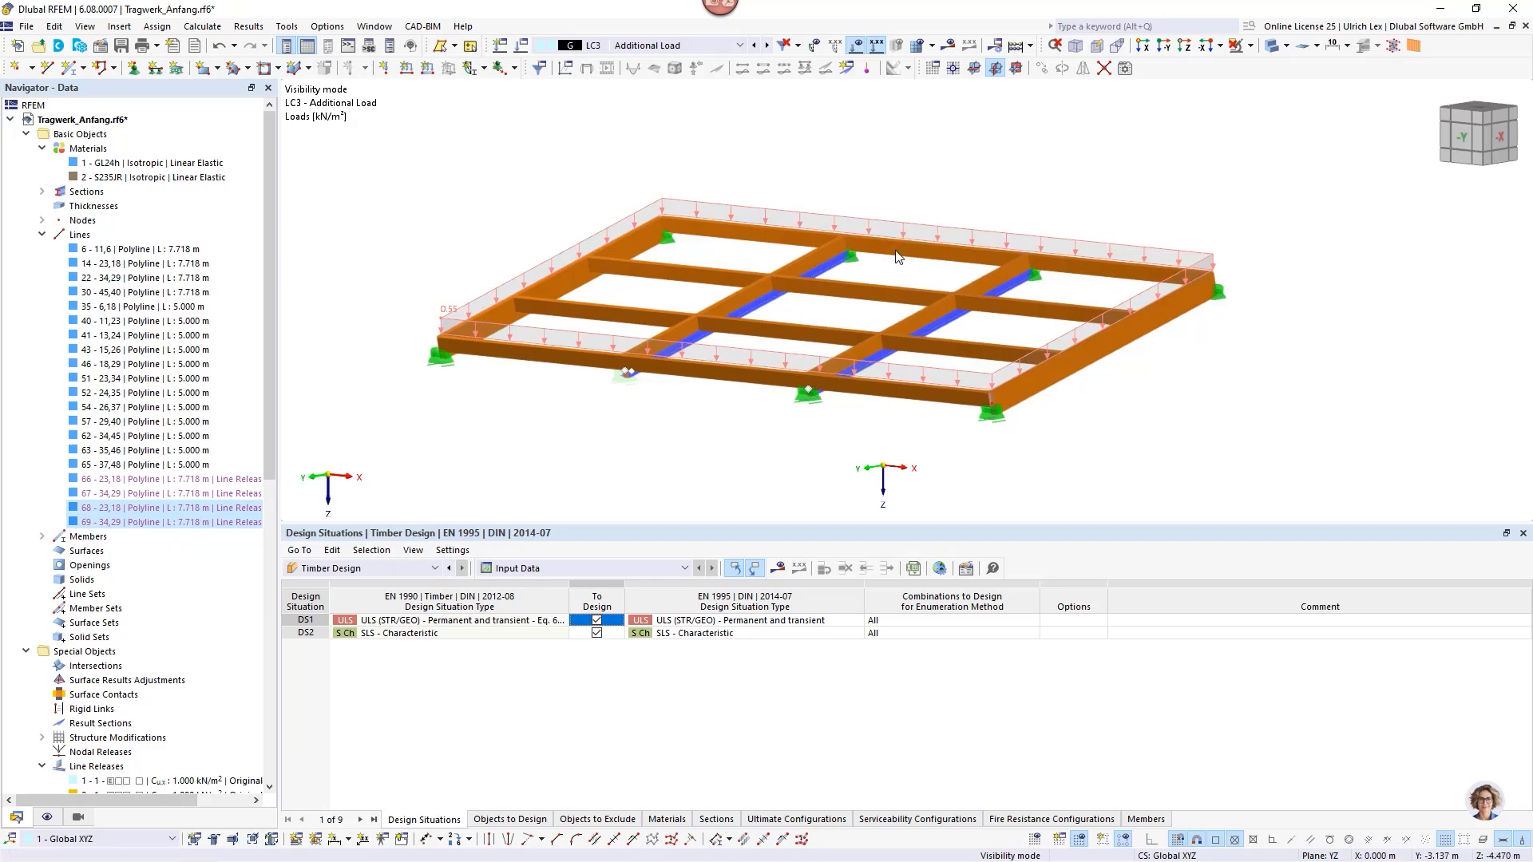
Examine the load parameters and geometry of the LC3 area load wizard, leaving its settings unchanged.
{"action": "scroll", "coordinate": [88, 639], "scroll_direction": "down", "scroll_amount": 5}
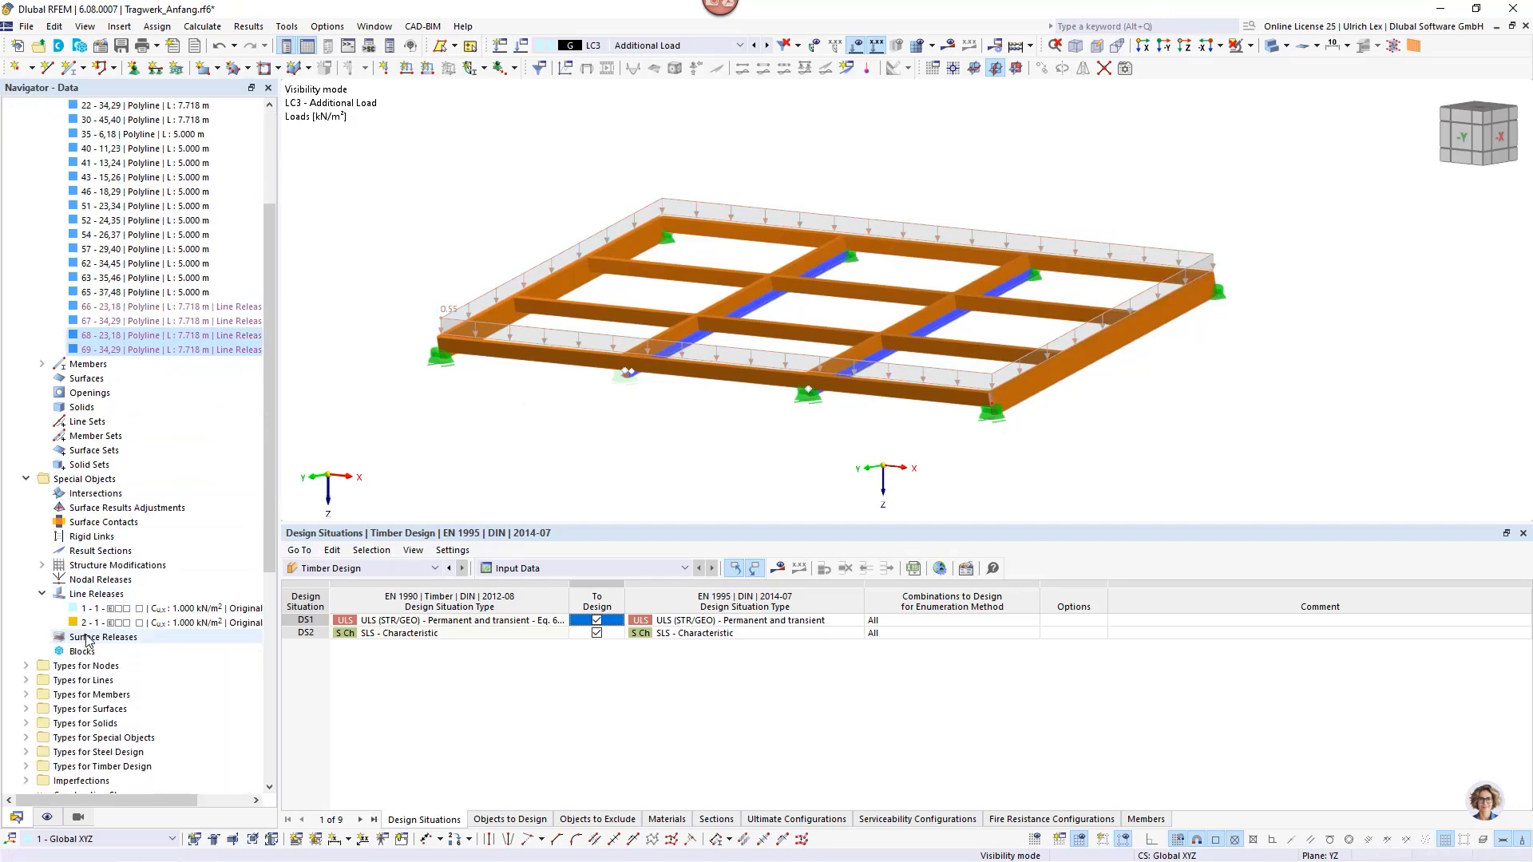
{"action": "scroll", "coordinate": [88, 639], "scroll_direction": "down", "scroll_amount": 6}
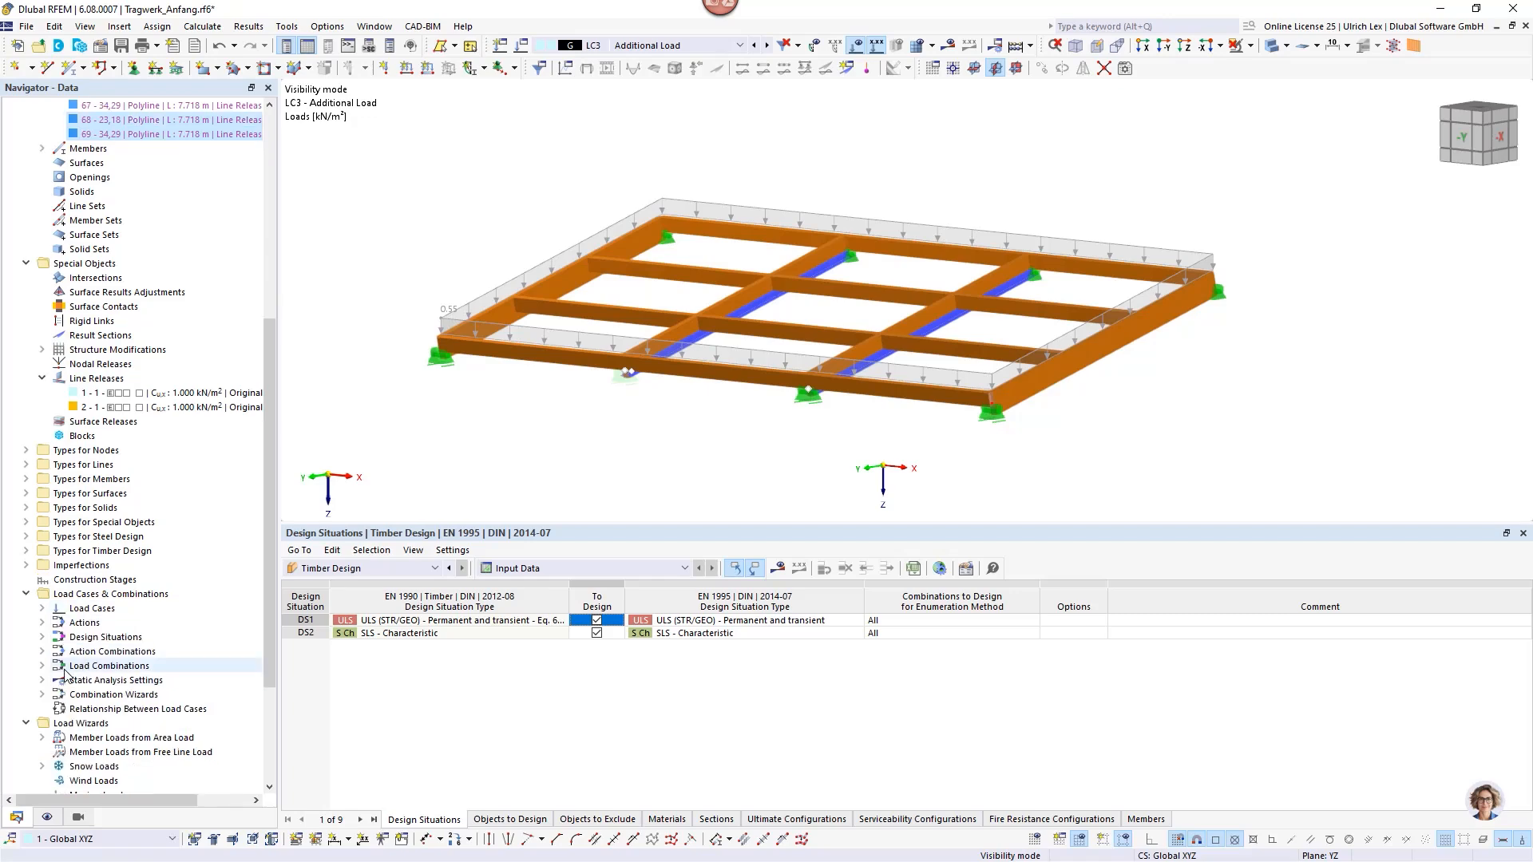
{"action": "left_click", "coordinate": [42, 652]}
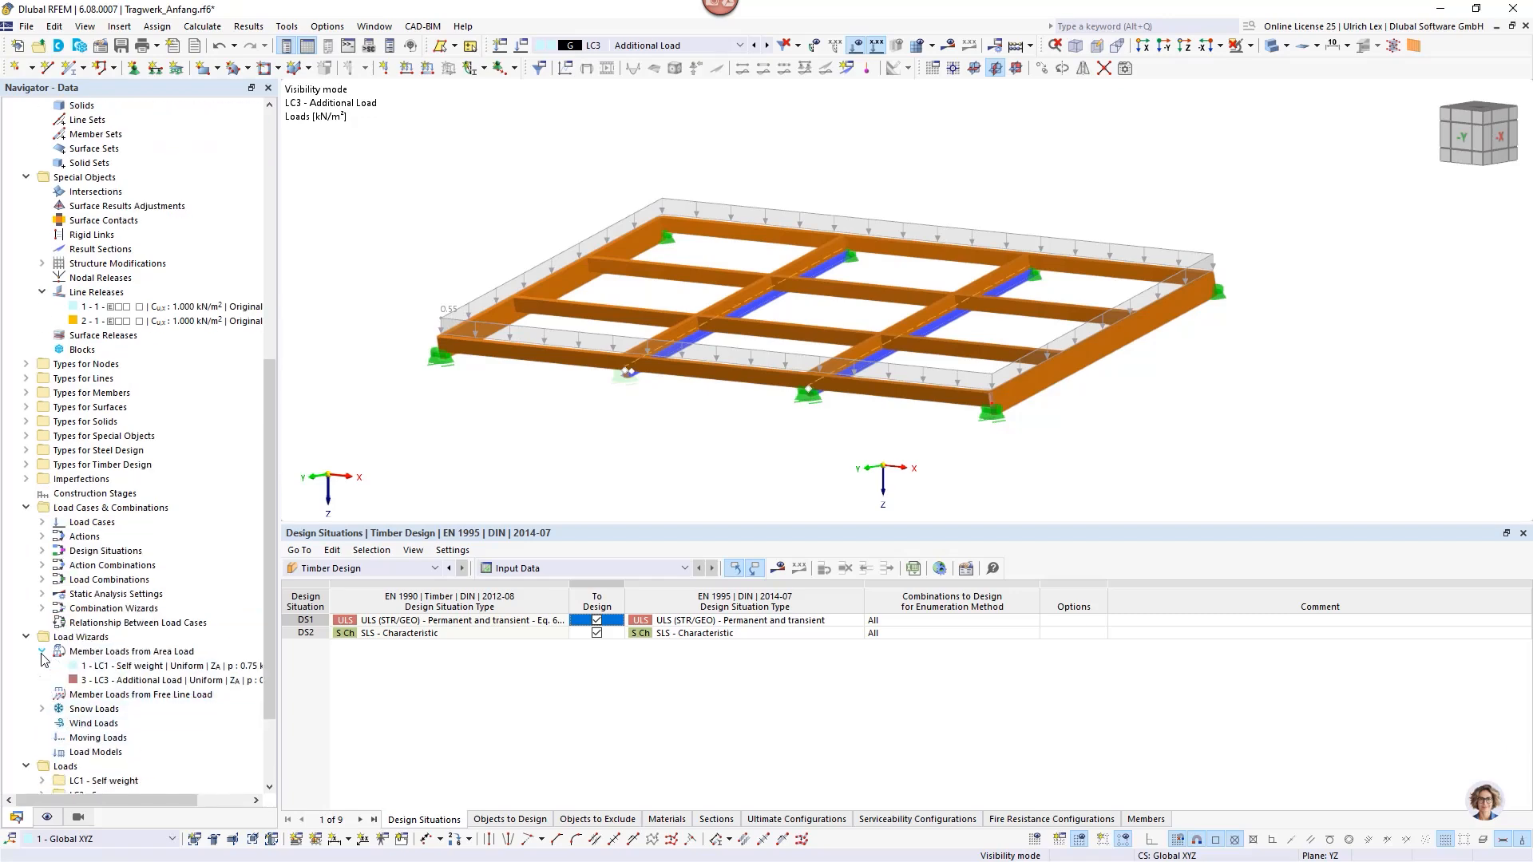
{"action": "double_click", "coordinate": [141, 683]}
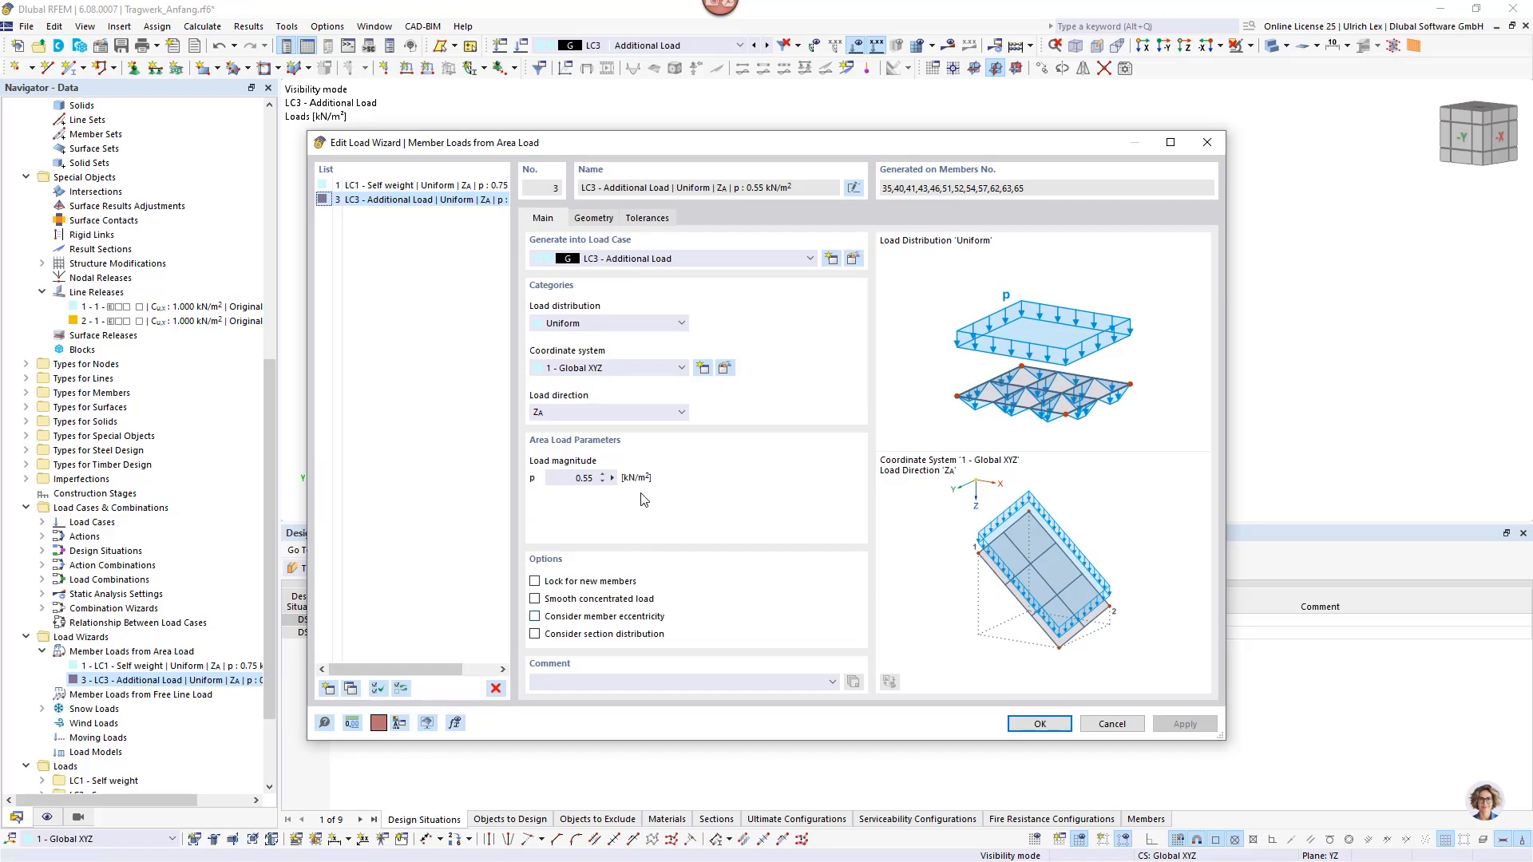
{"action": "left_click", "coordinate": [594, 219]}
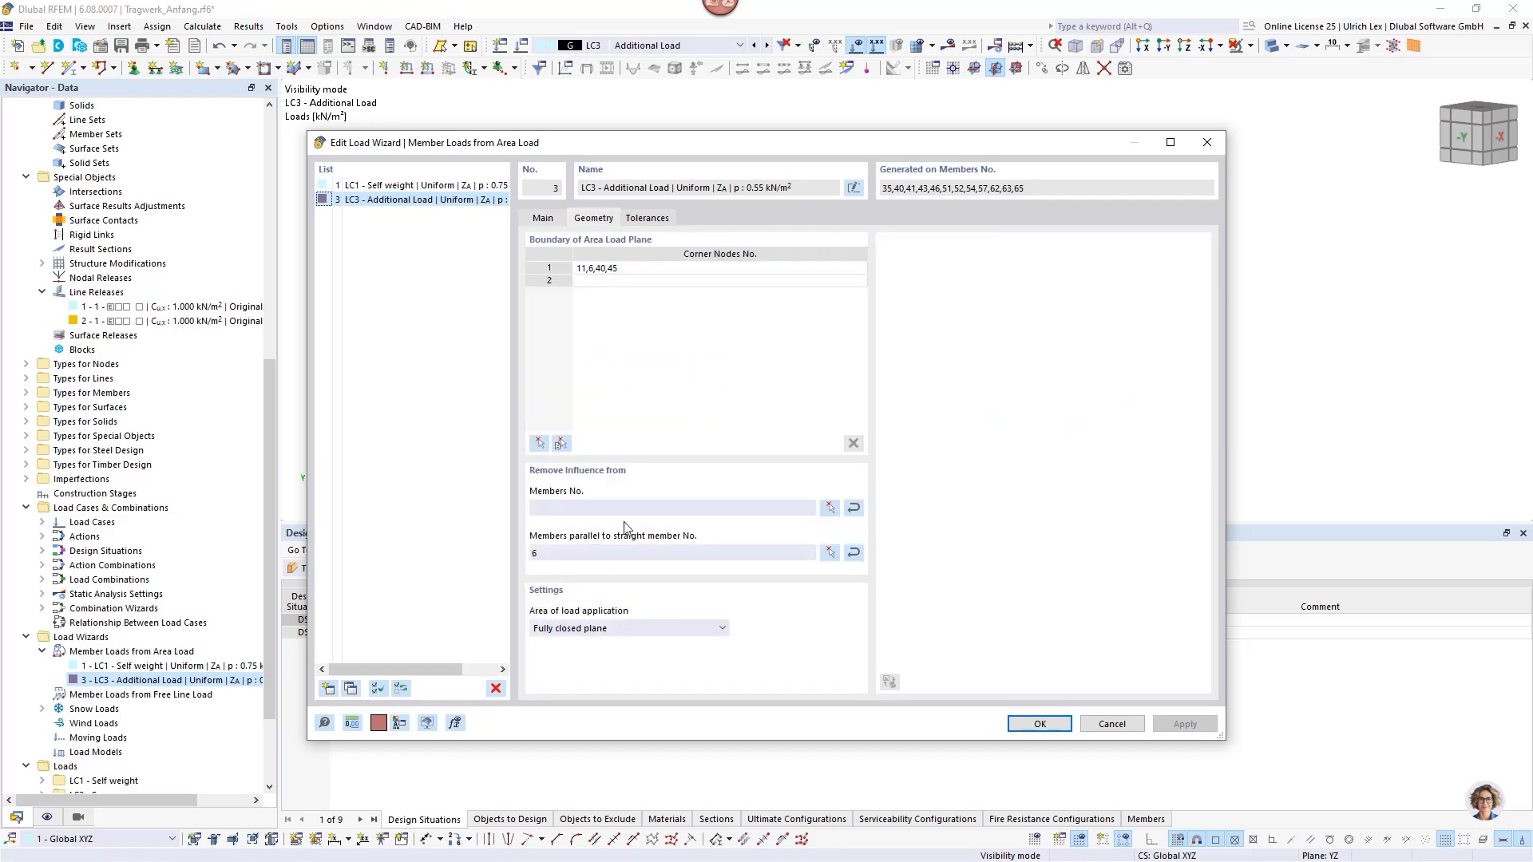
{"action": "left_click", "coordinate": [1112, 724]}
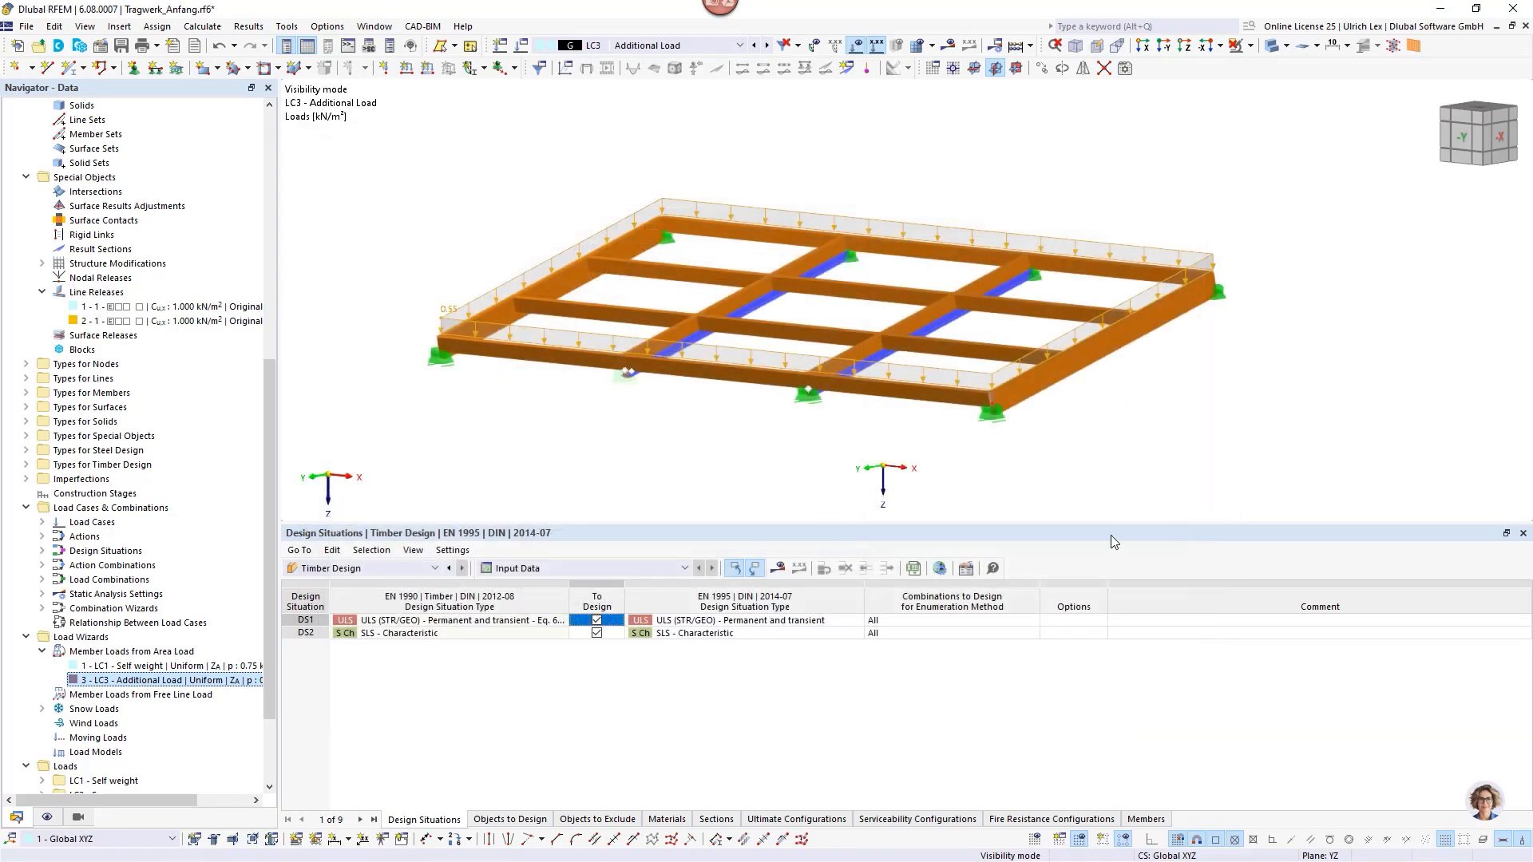
Display the member loads generated from the LC3 area load separately, and show the loads of combination CO2.
{"action": "right_click", "coordinate": [971, 378]}
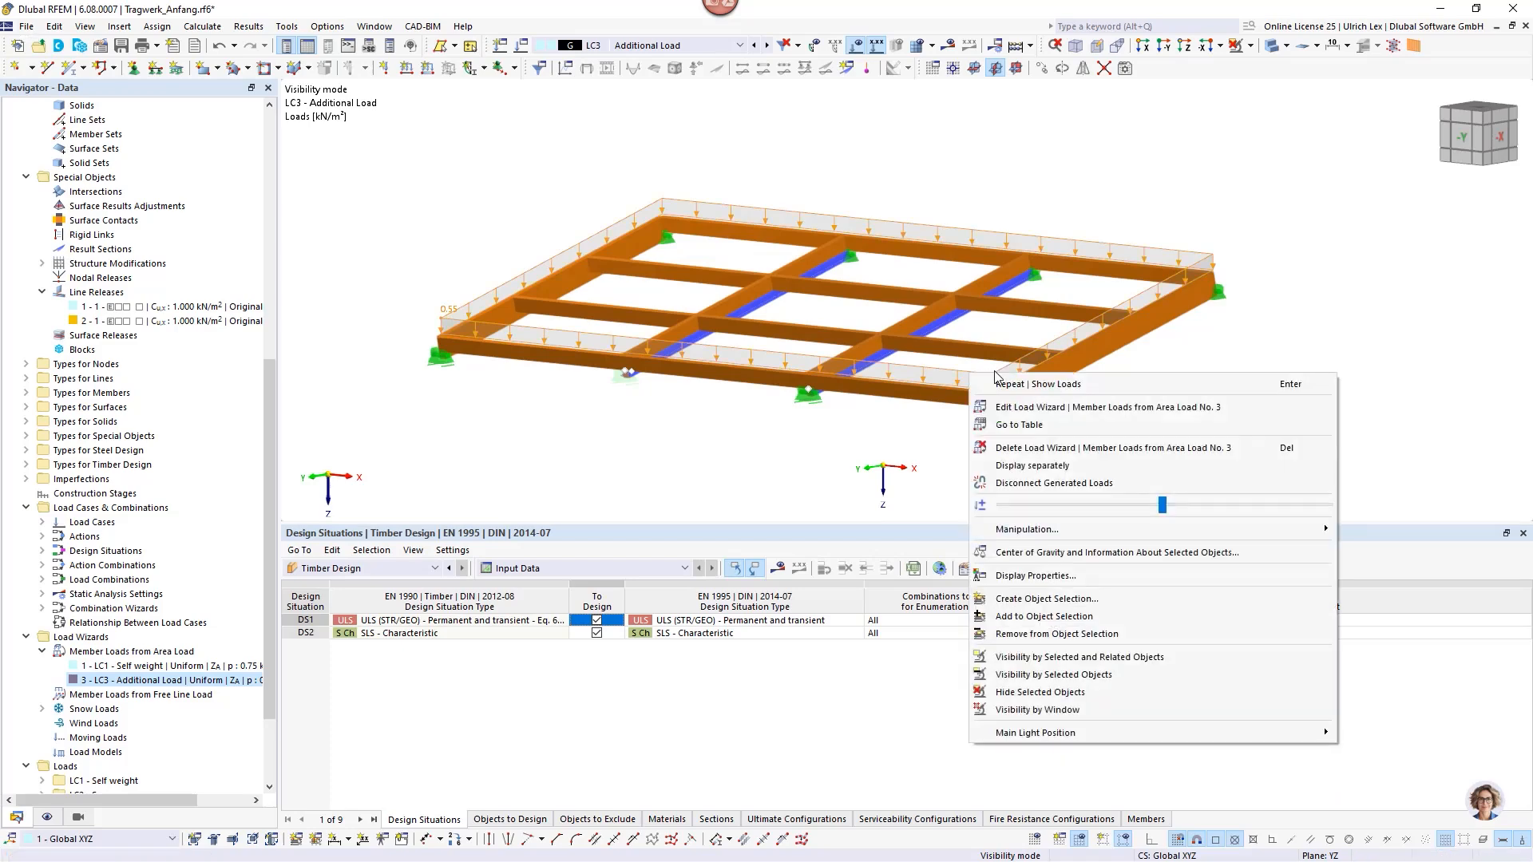
{"action": "left_click", "coordinate": [1064, 467]}
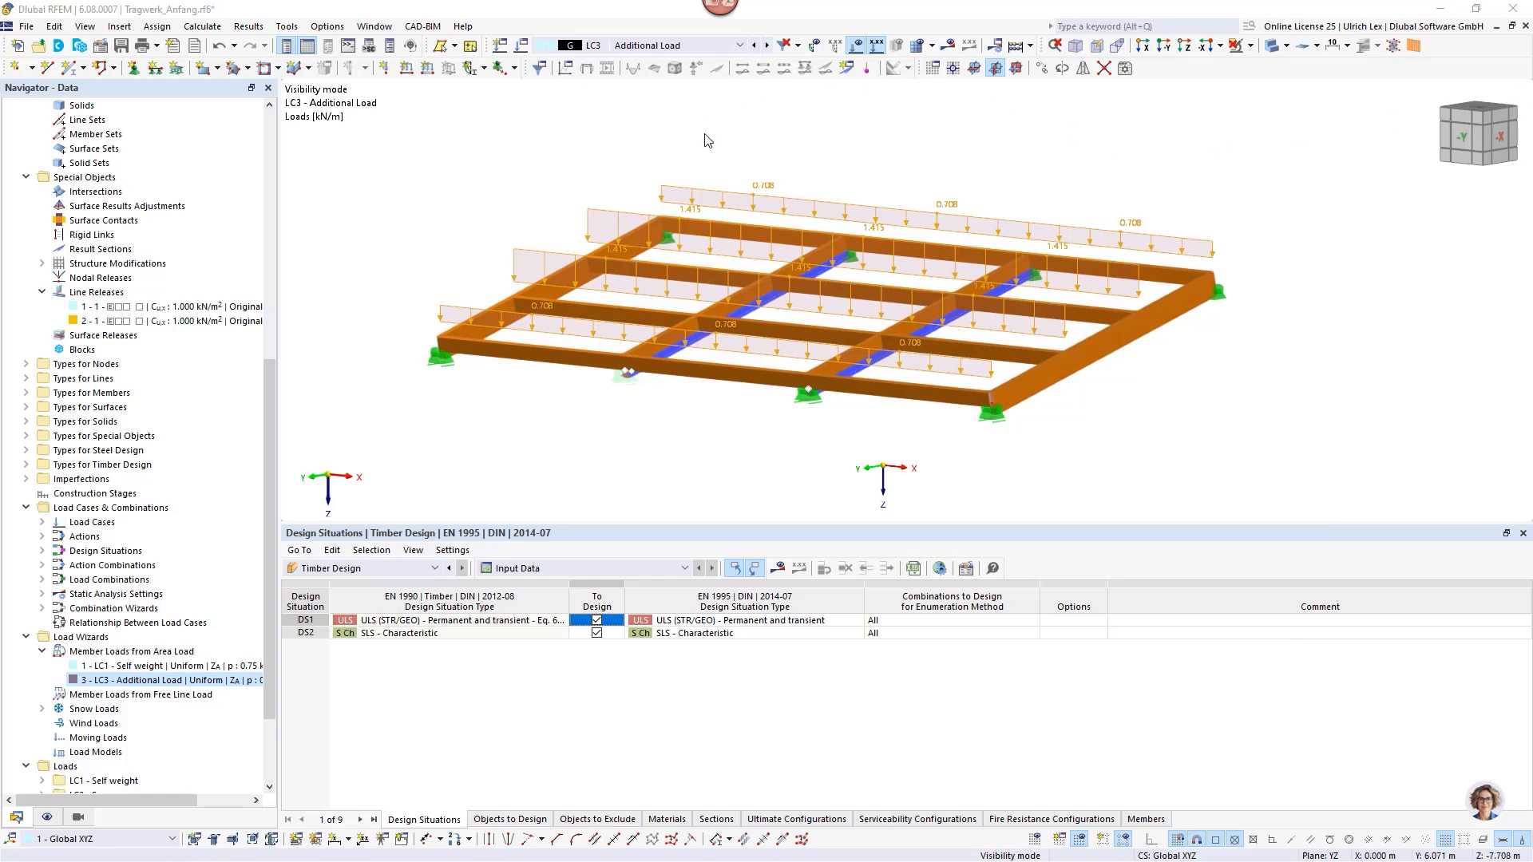
{"action": "left_click", "coordinate": [713, 48]}
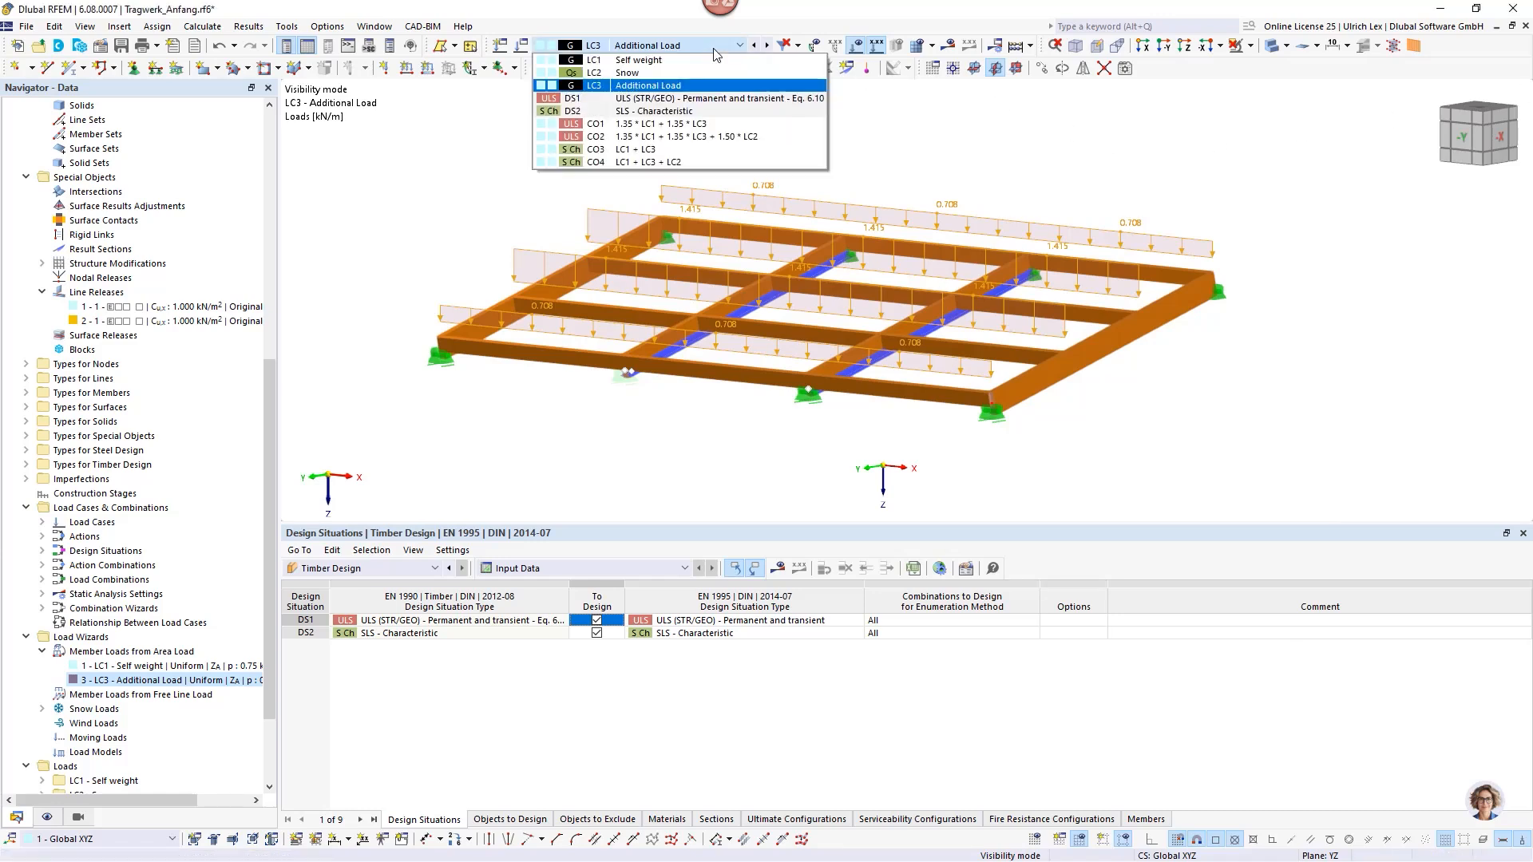
{"action": "left_click", "coordinate": [721, 140]}
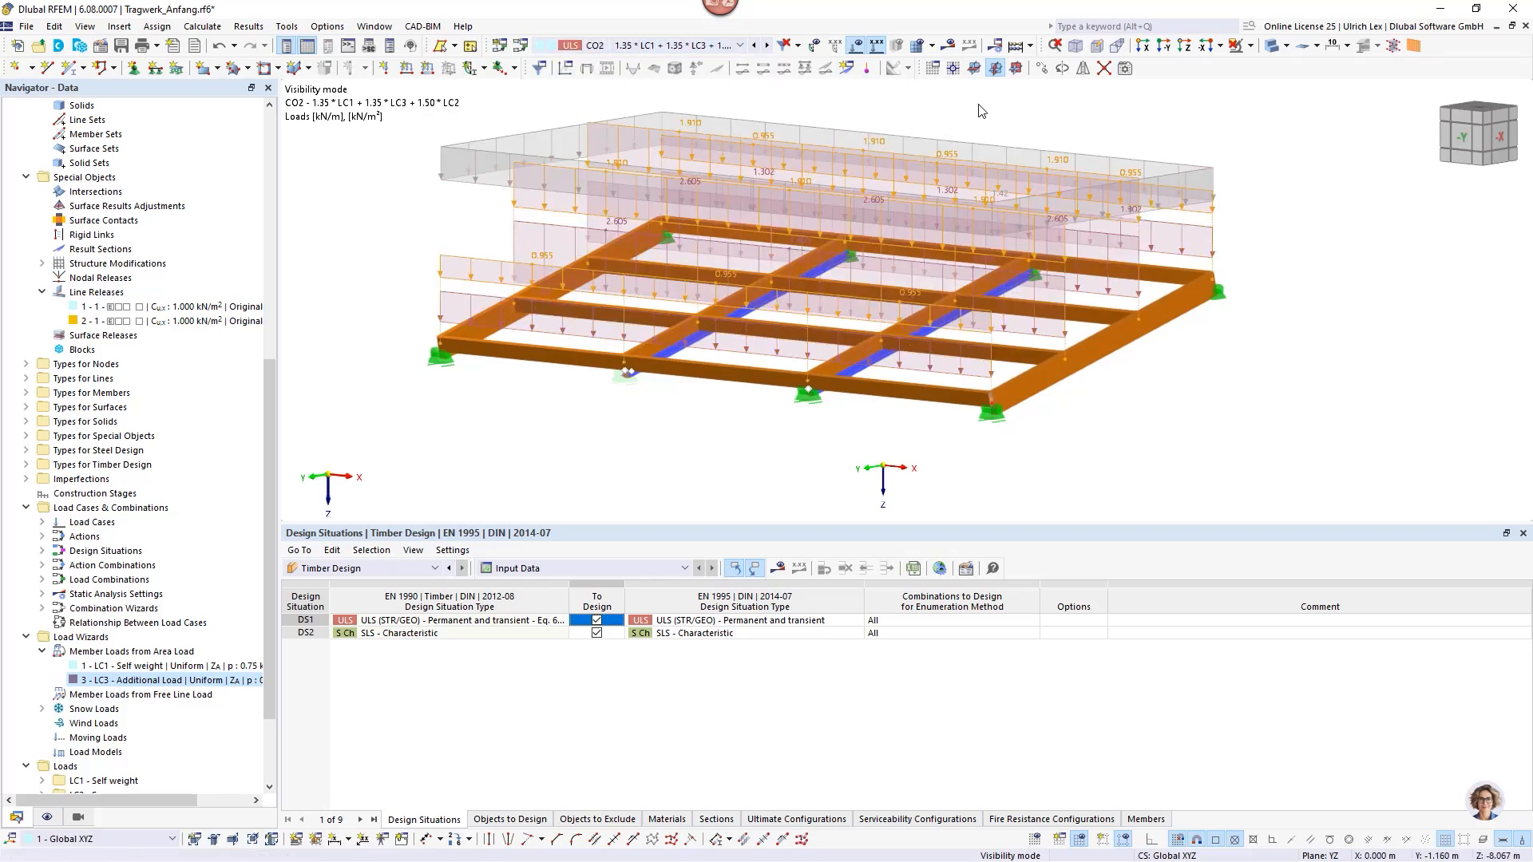
{"action": "left_click", "coordinate": [1199, 388]}
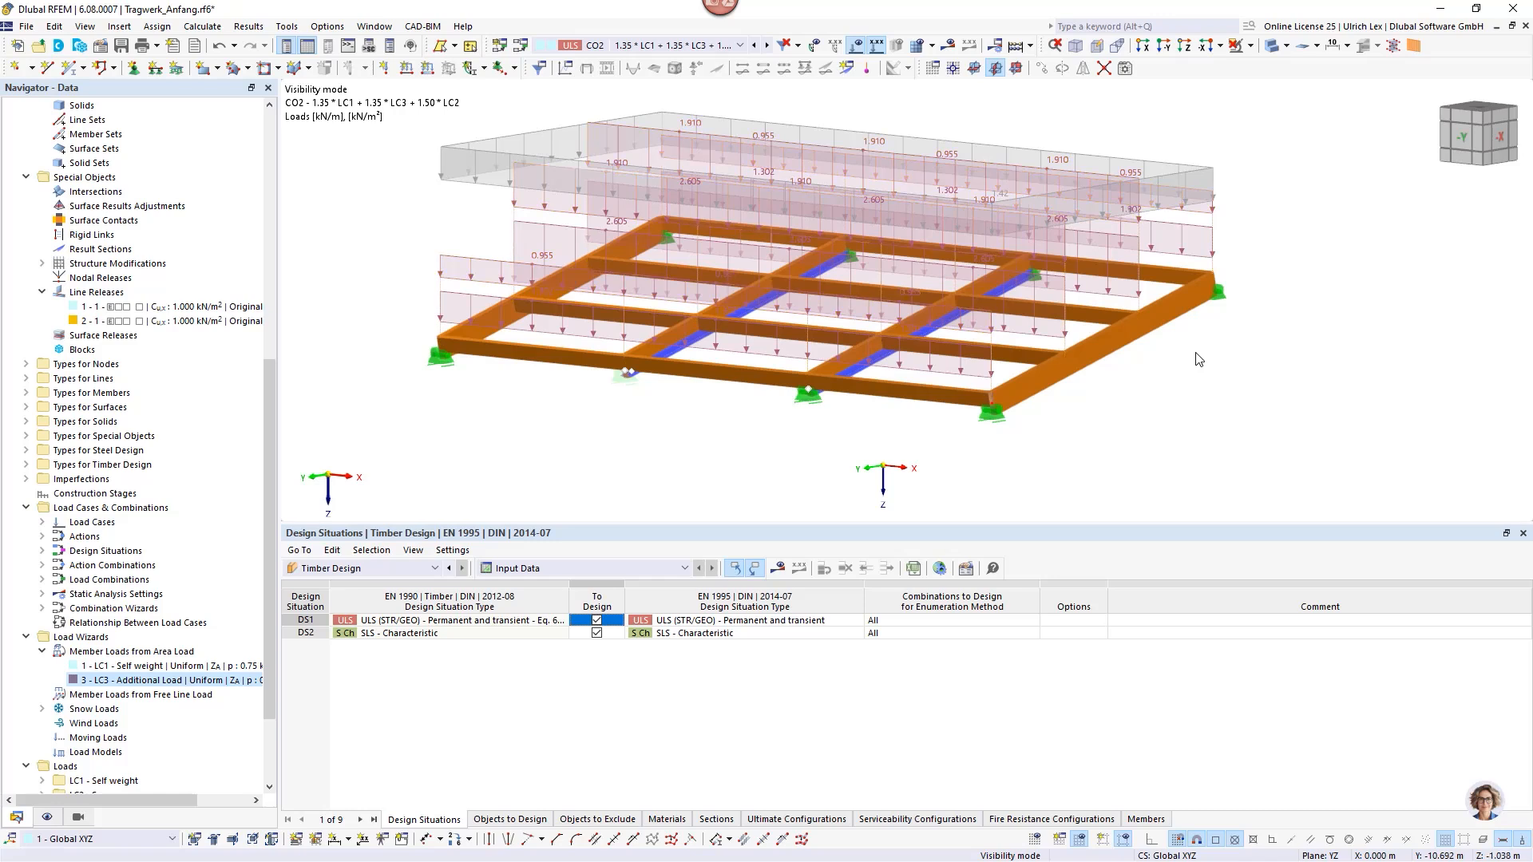
Cancel the visibility mode to show the whole model, and turn off the separate display of the area load wizard's member loads.
{"action": "left_click", "coordinate": [1250, 48]}
{"action": "left_click", "coordinate": [1277, 189]}
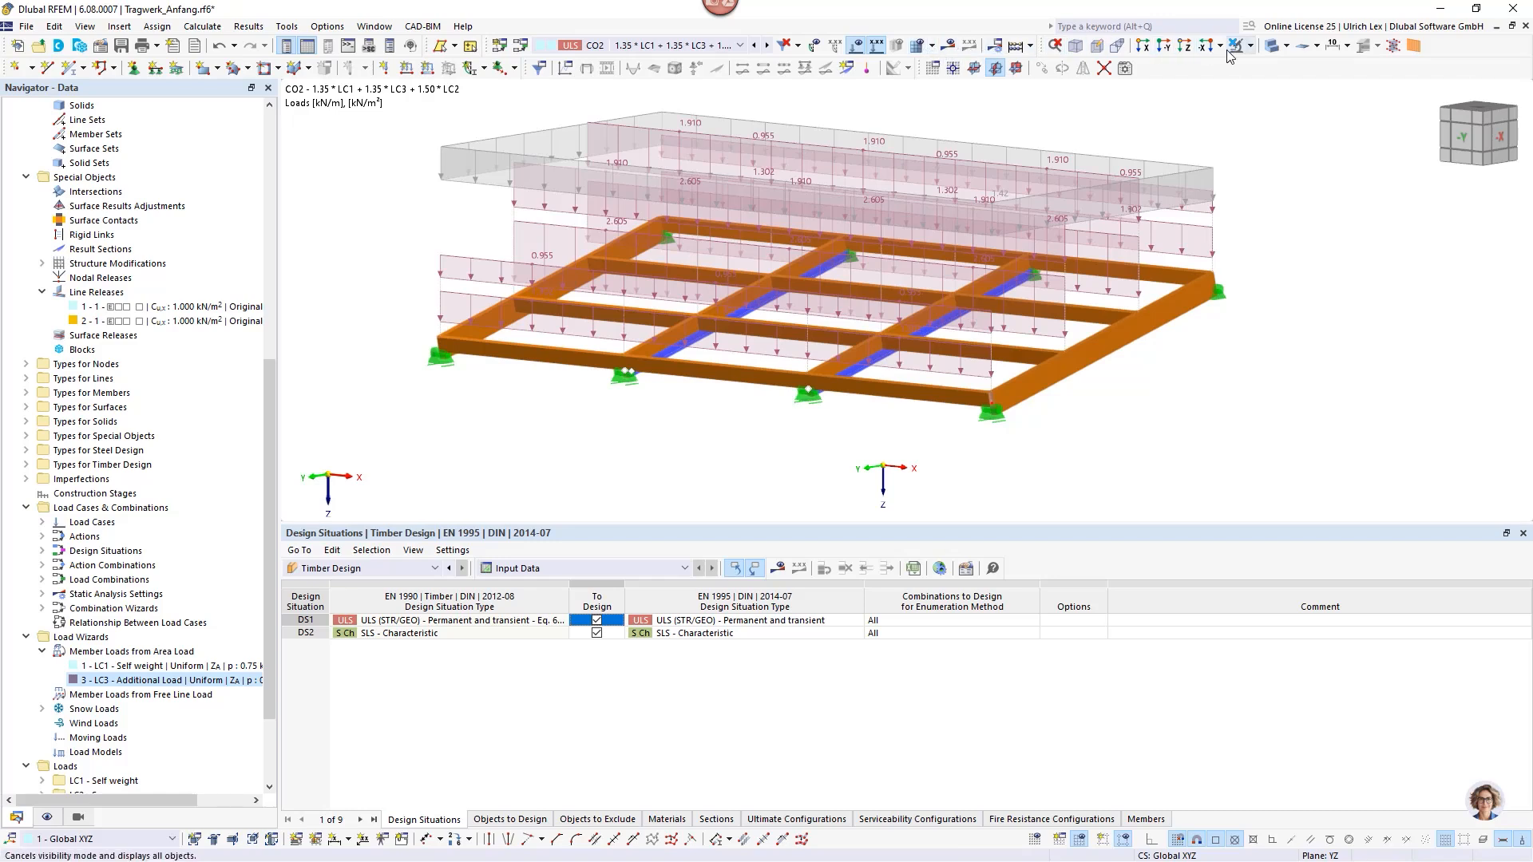
{"action": "left_click", "coordinate": [857, 48]}
{"action": "left_click", "coordinate": [856, 49]}
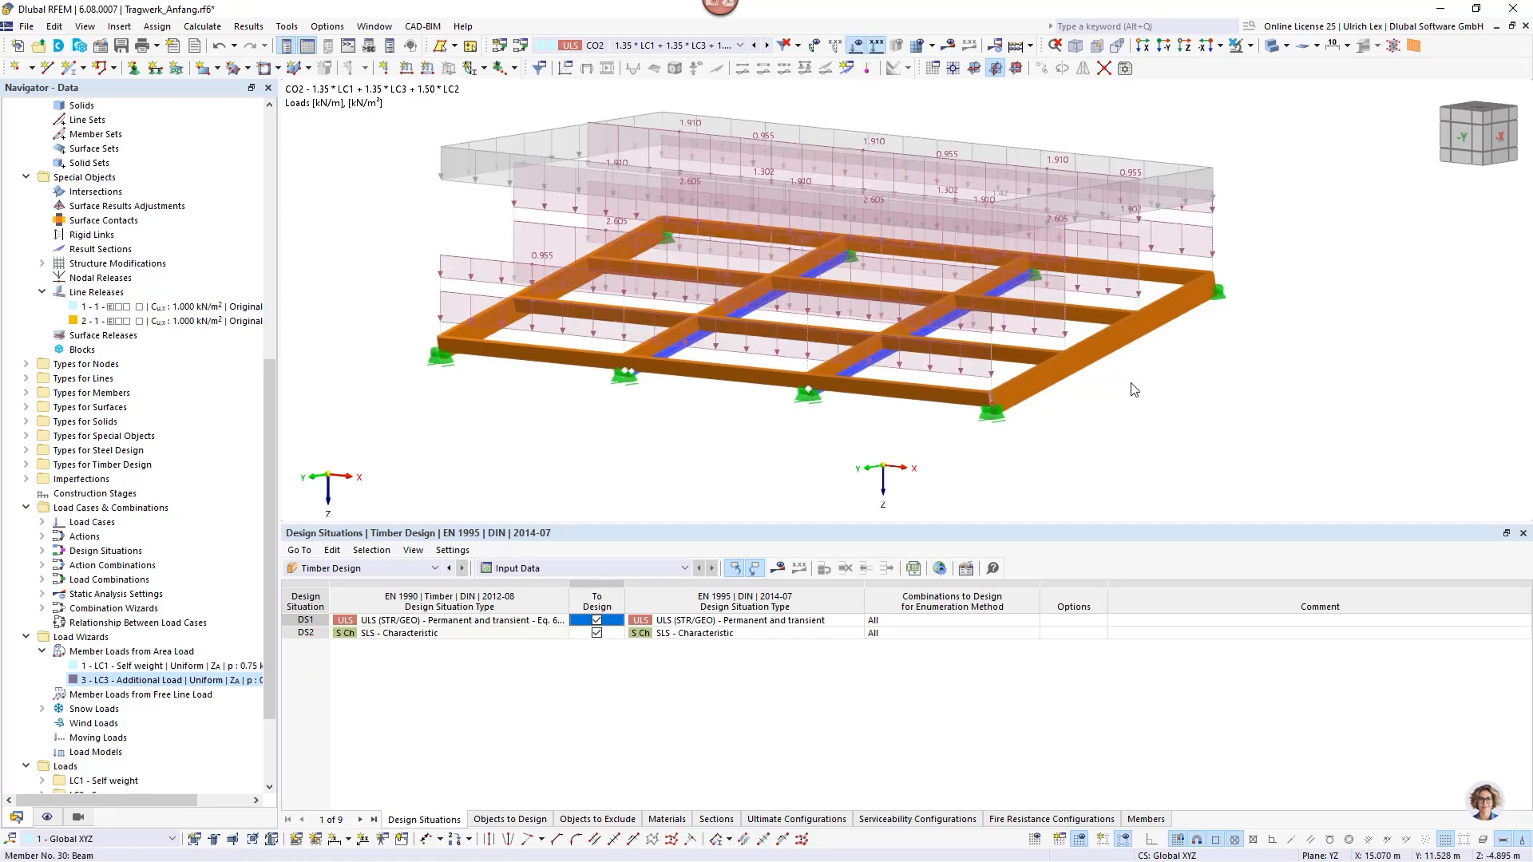
{"action": "right_click", "coordinate": [1207, 233]}
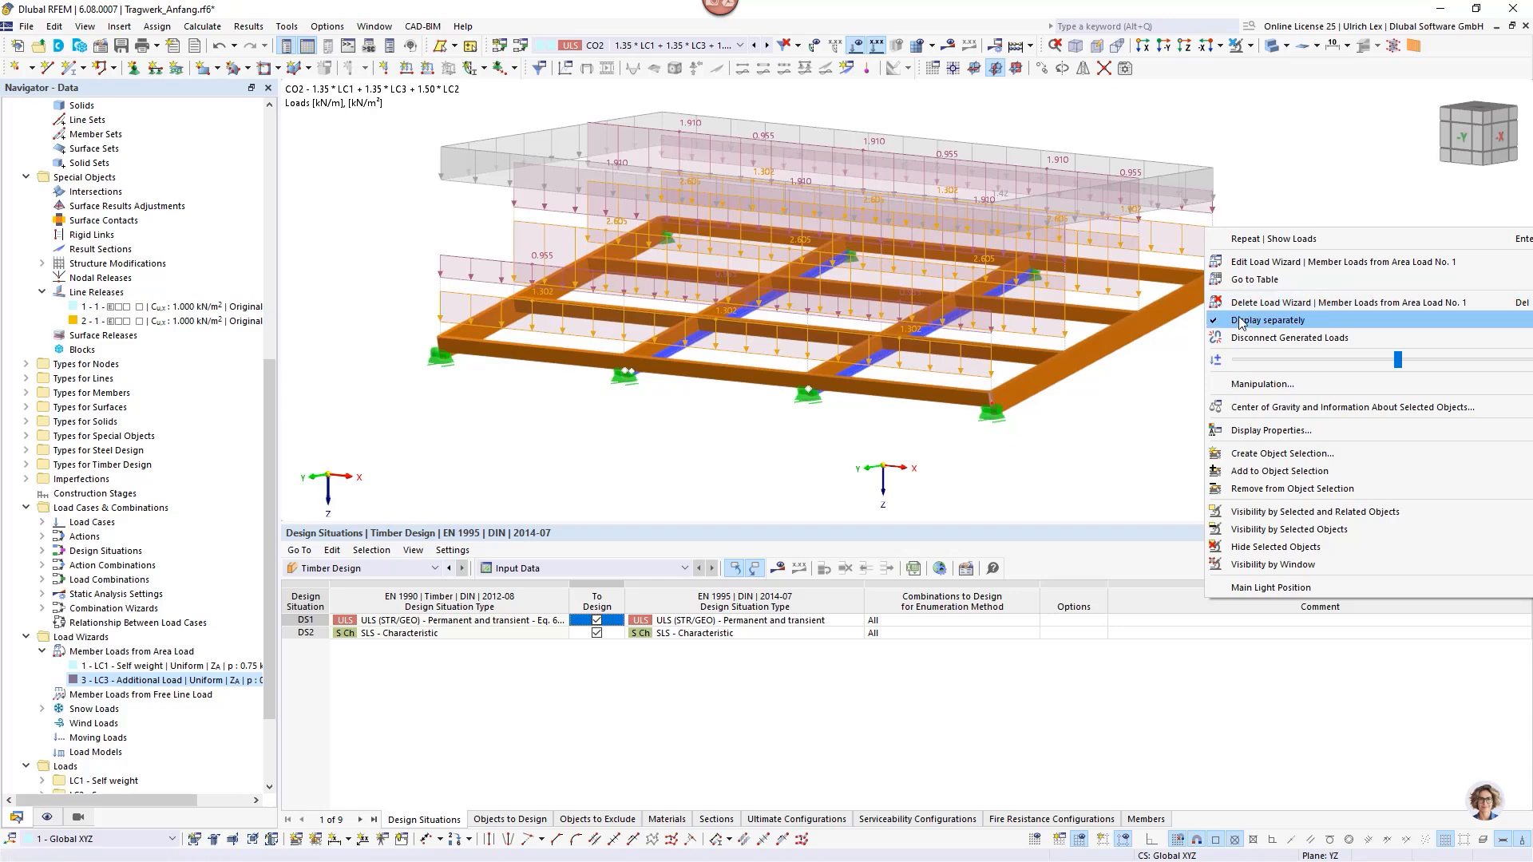
{"action": "left_click", "coordinate": [1242, 328]}
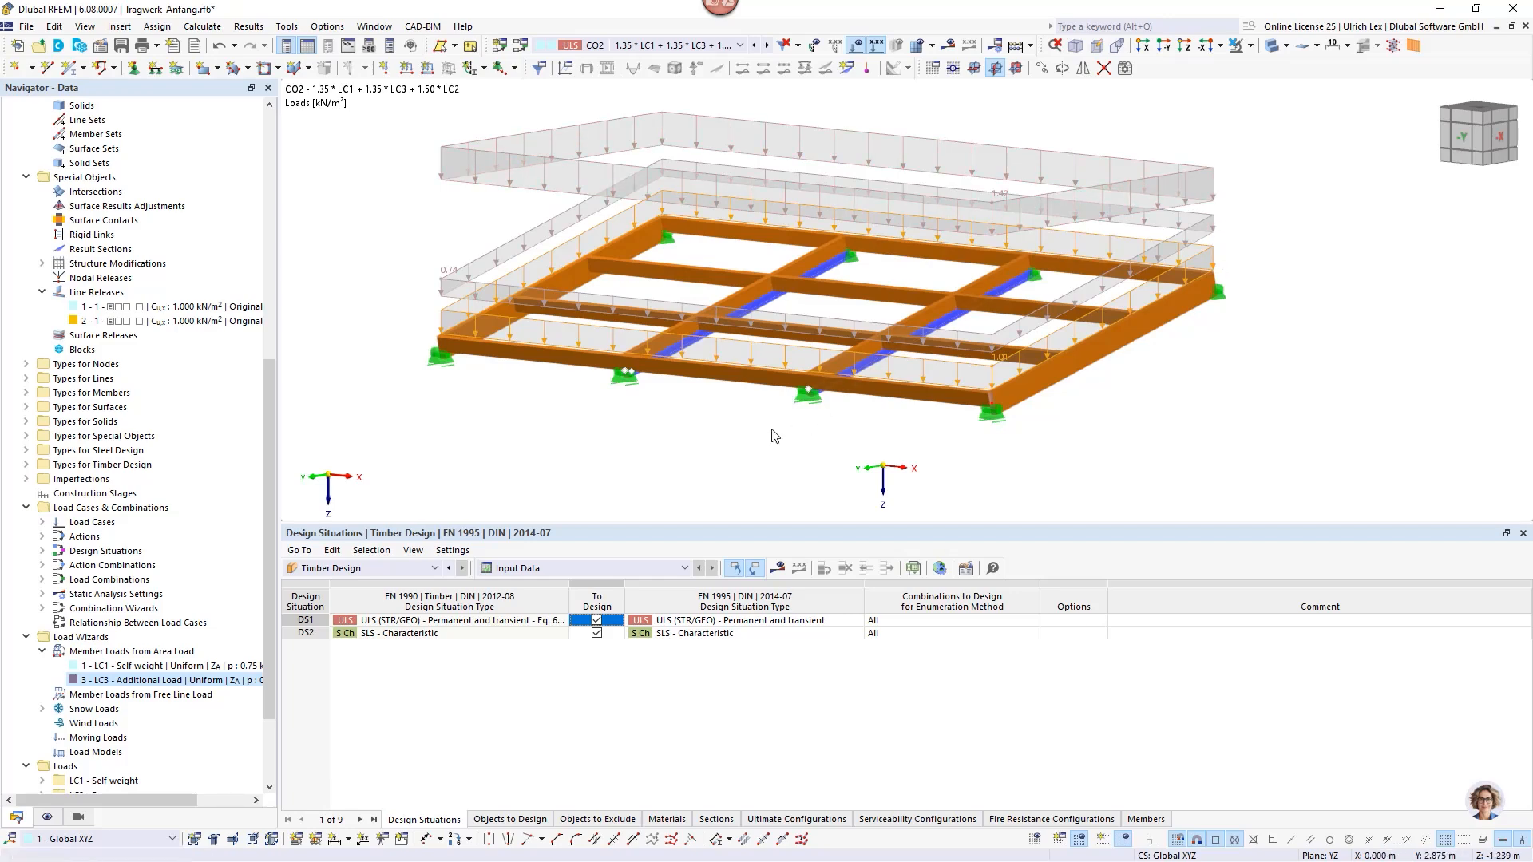
Examine the inner timber beams with their steel channels and the CO2 area loads on the model.
{"action": "scroll", "coordinate": [671, 449], "scroll_direction": "up", "scroll_amount": 4}
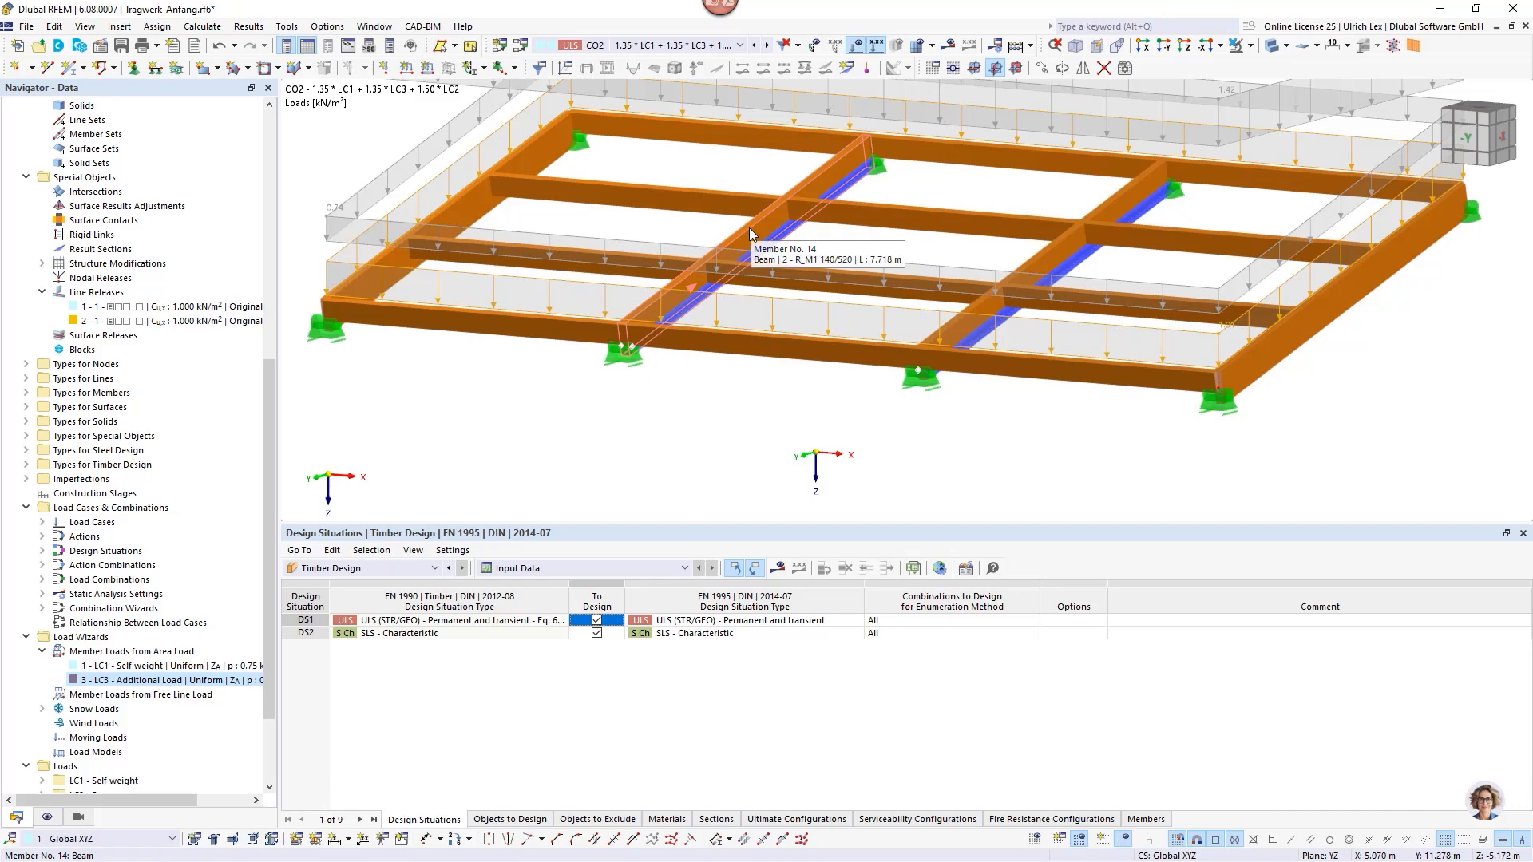
{"action": "scroll", "coordinate": [626, 450], "scroll_direction": "down", "scroll_amount": 2}
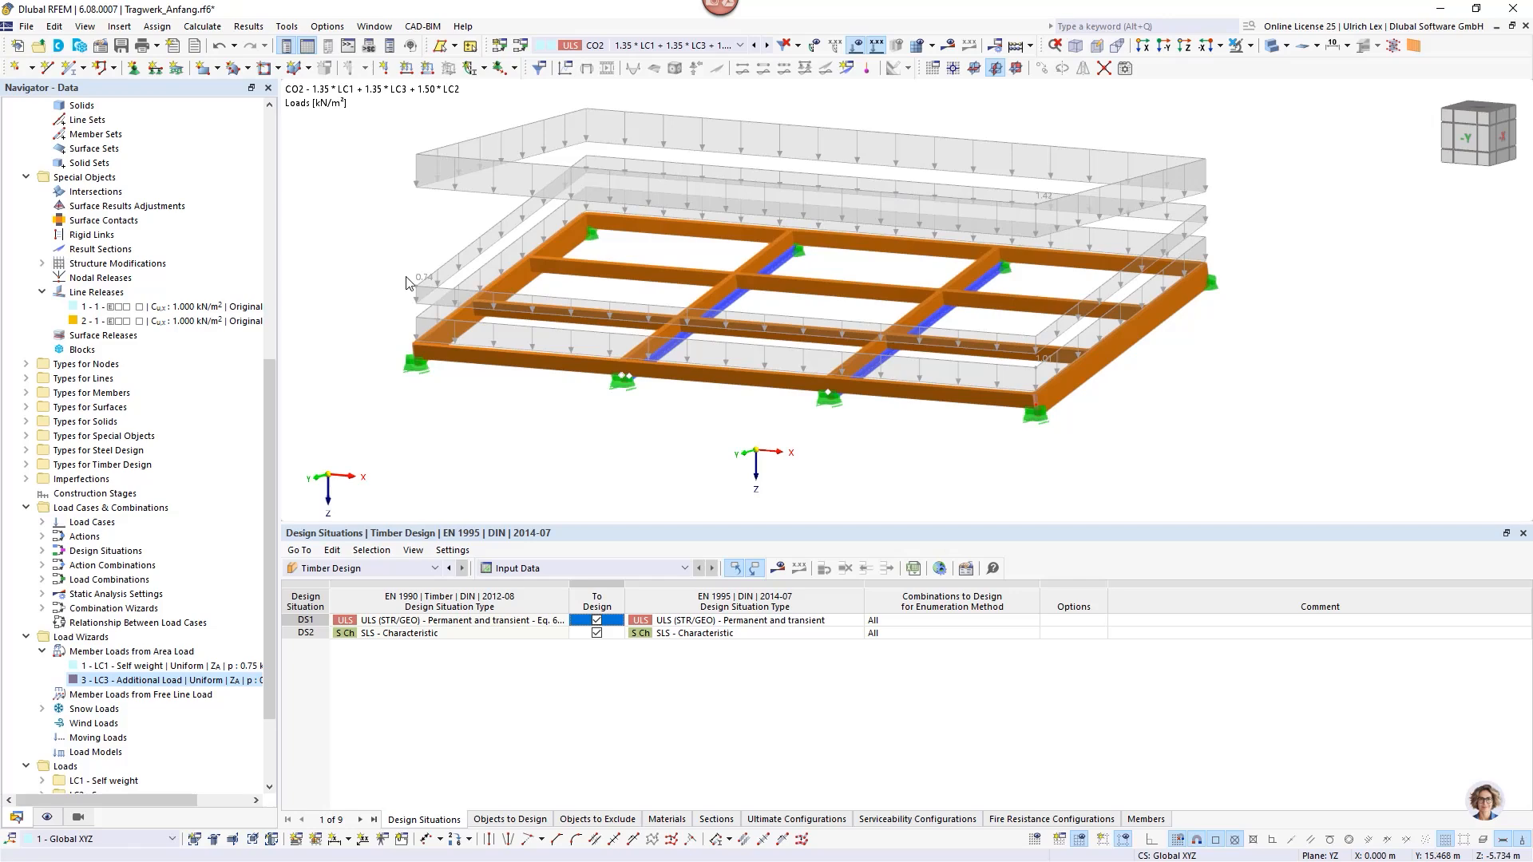
{"action": "scroll", "coordinate": [658, 360], "scroll_direction": "up", "scroll_amount": 5}
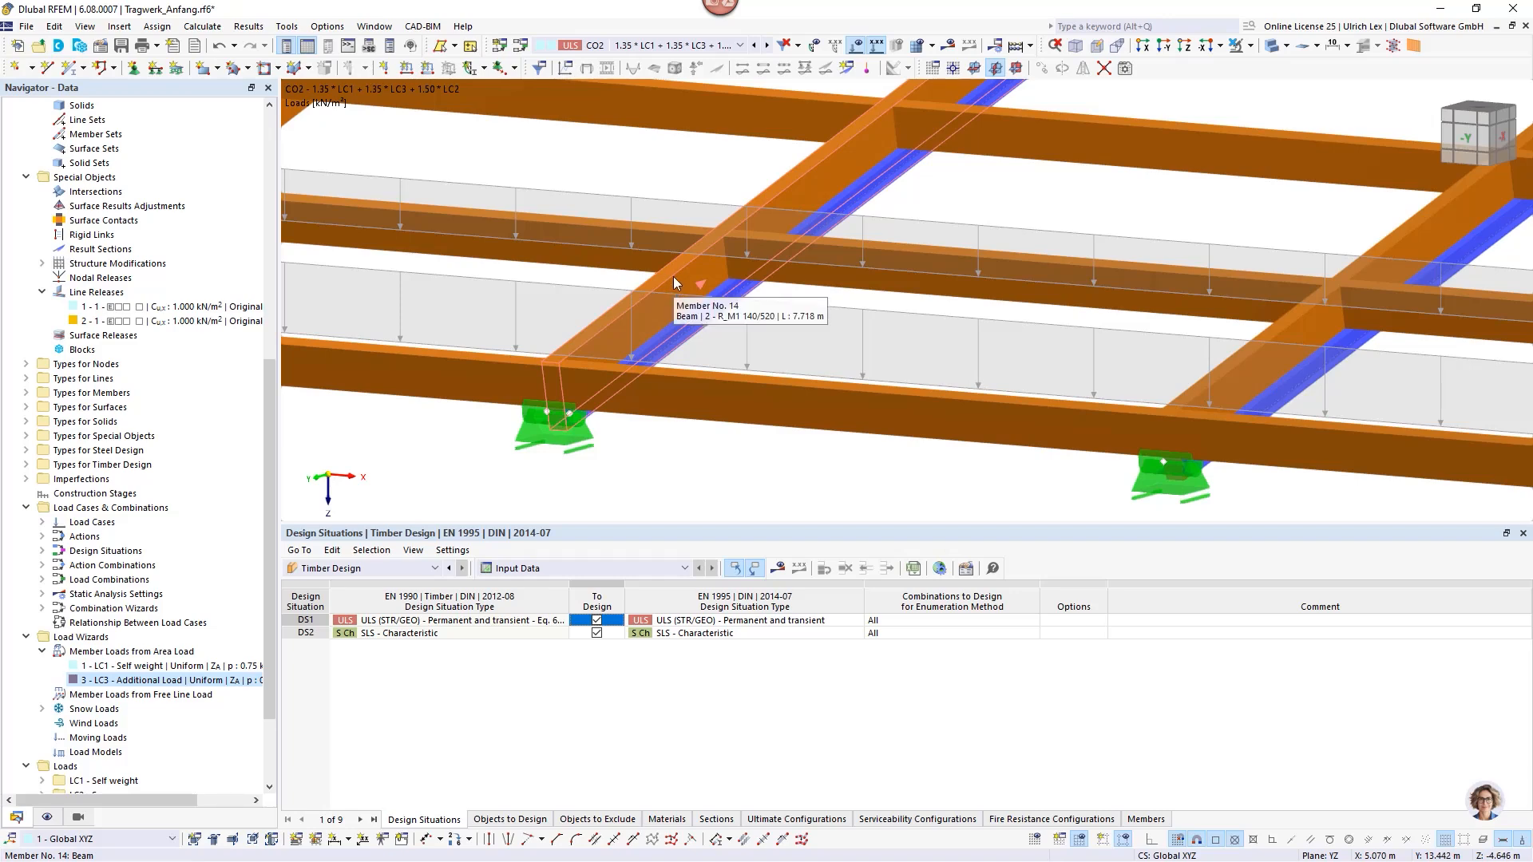
{"action": "scroll", "coordinate": [601, 394], "scroll_direction": "down", "scroll_amount": 2}
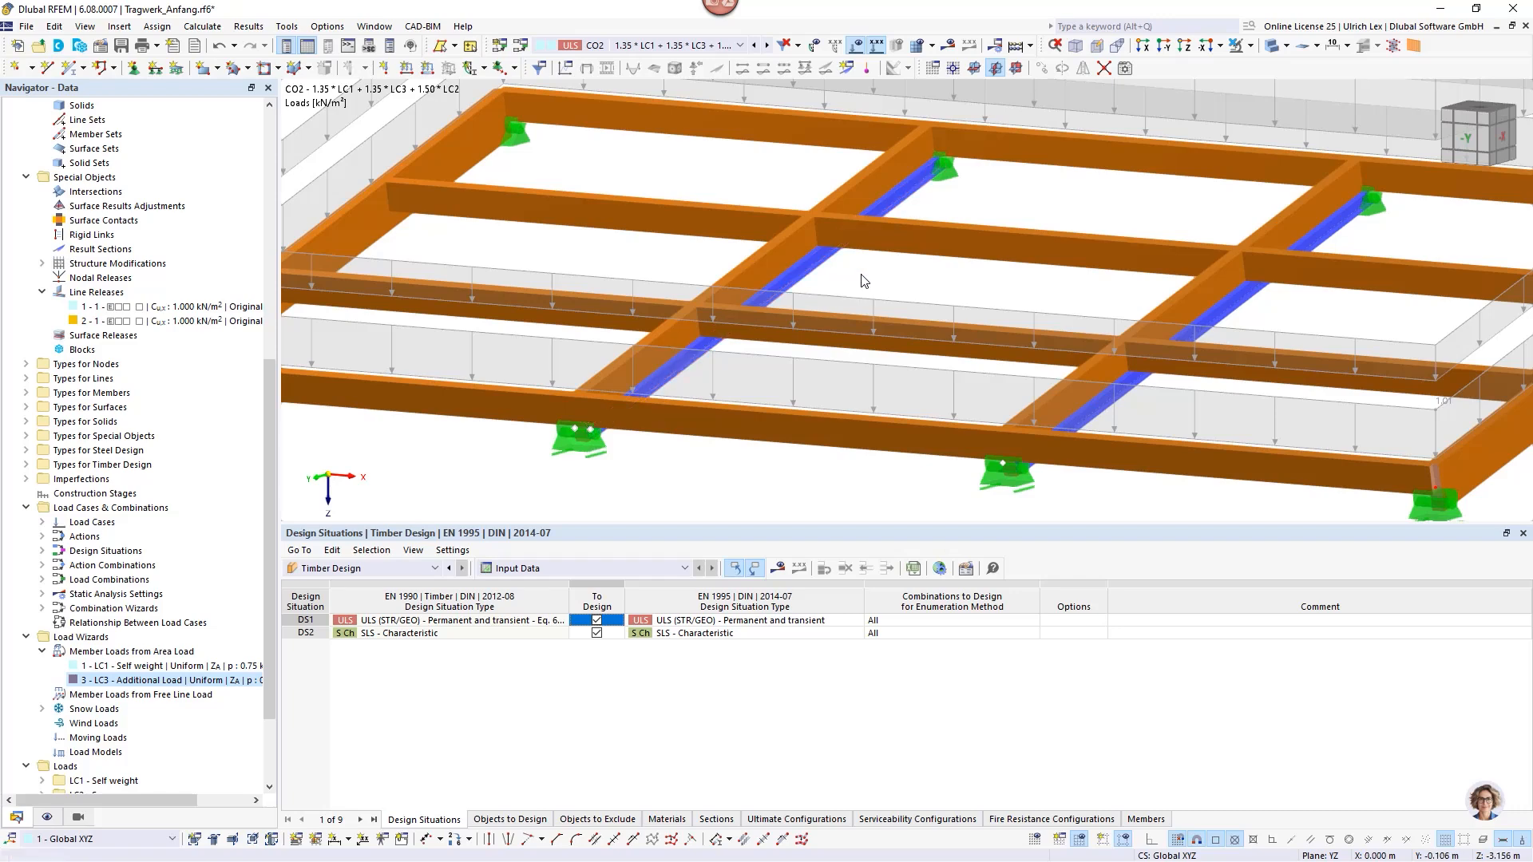
{"action": "scroll", "coordinate": [756, 186], "scroll_direction": "down", "scroll_amount": 2}
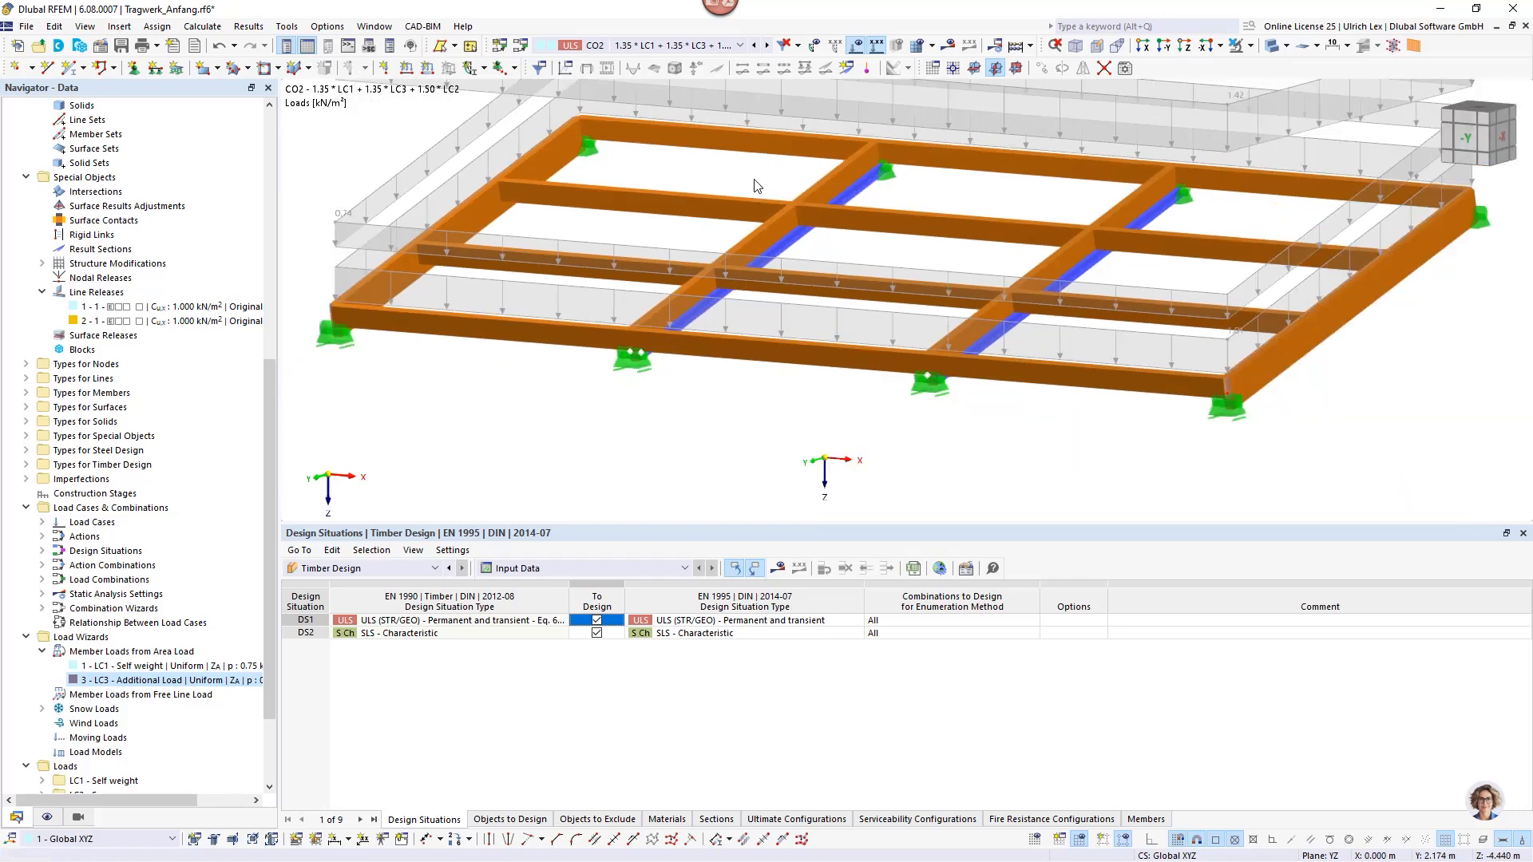
{"action": "scroll", "coordinate": [711, 224], "scroll_direction": "down", "scroll_amount": 1}
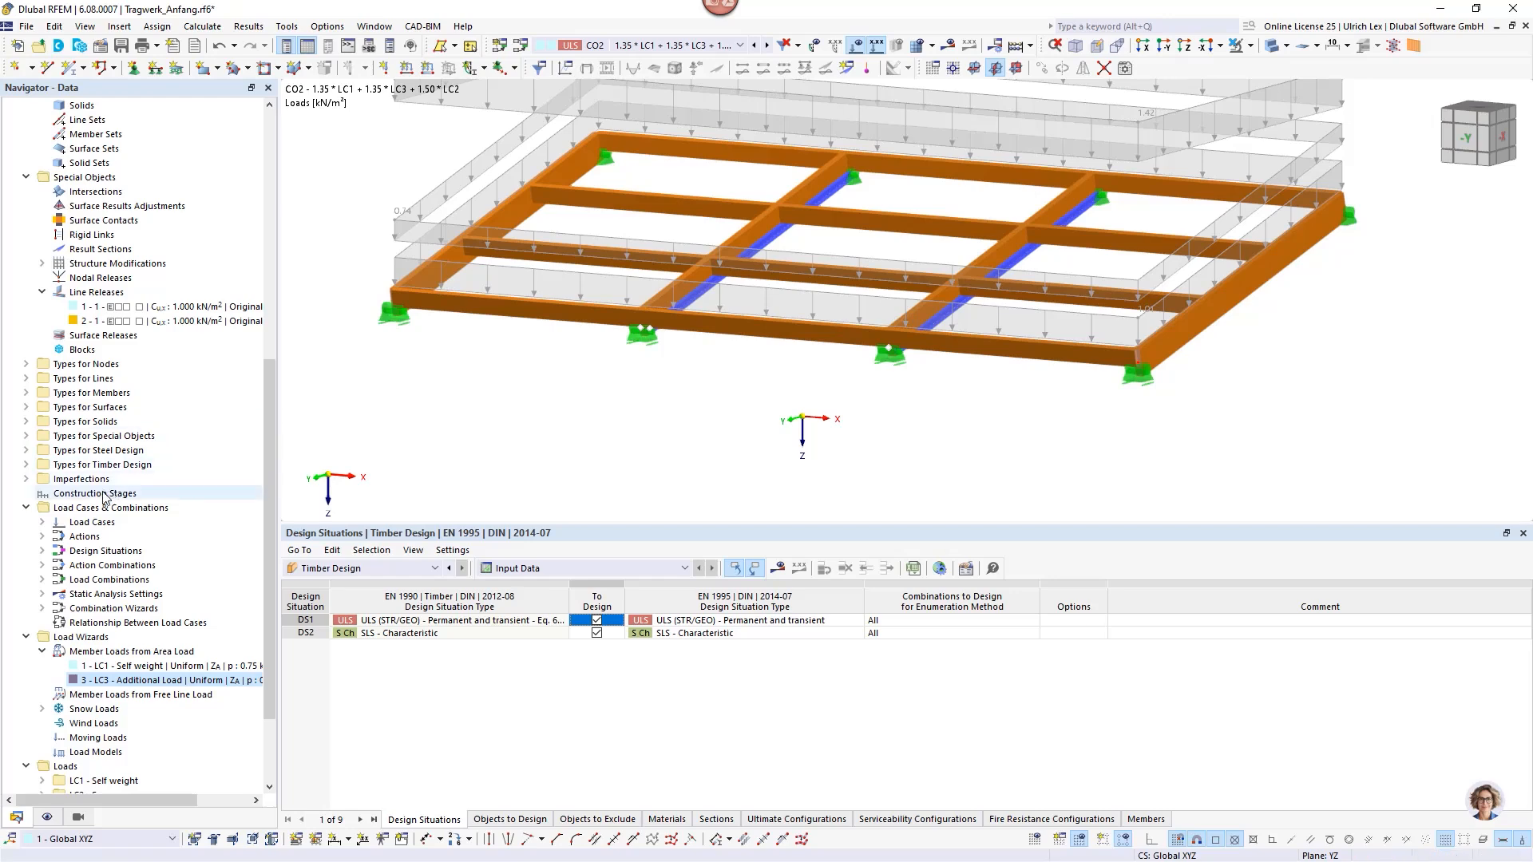
Create a new construction stage and enable changes to members in it, opening its member settings.
{"action": "scroll", "coordinate": [108, 209], "scroll_direction": "up", "scroll_amount": 10}
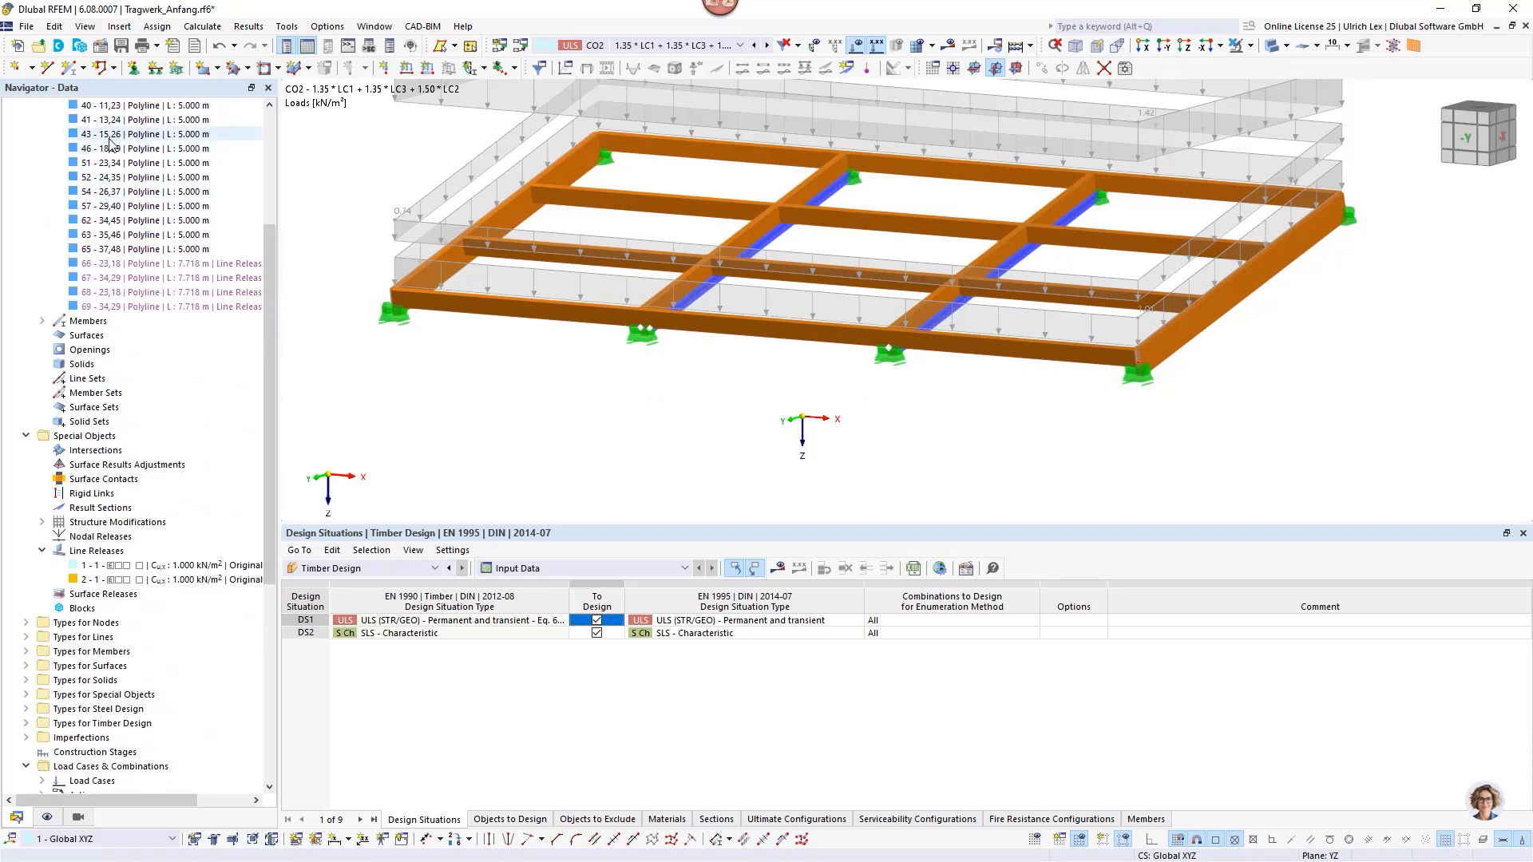
{"action": "left_click", "coordinate": [42, 235]}
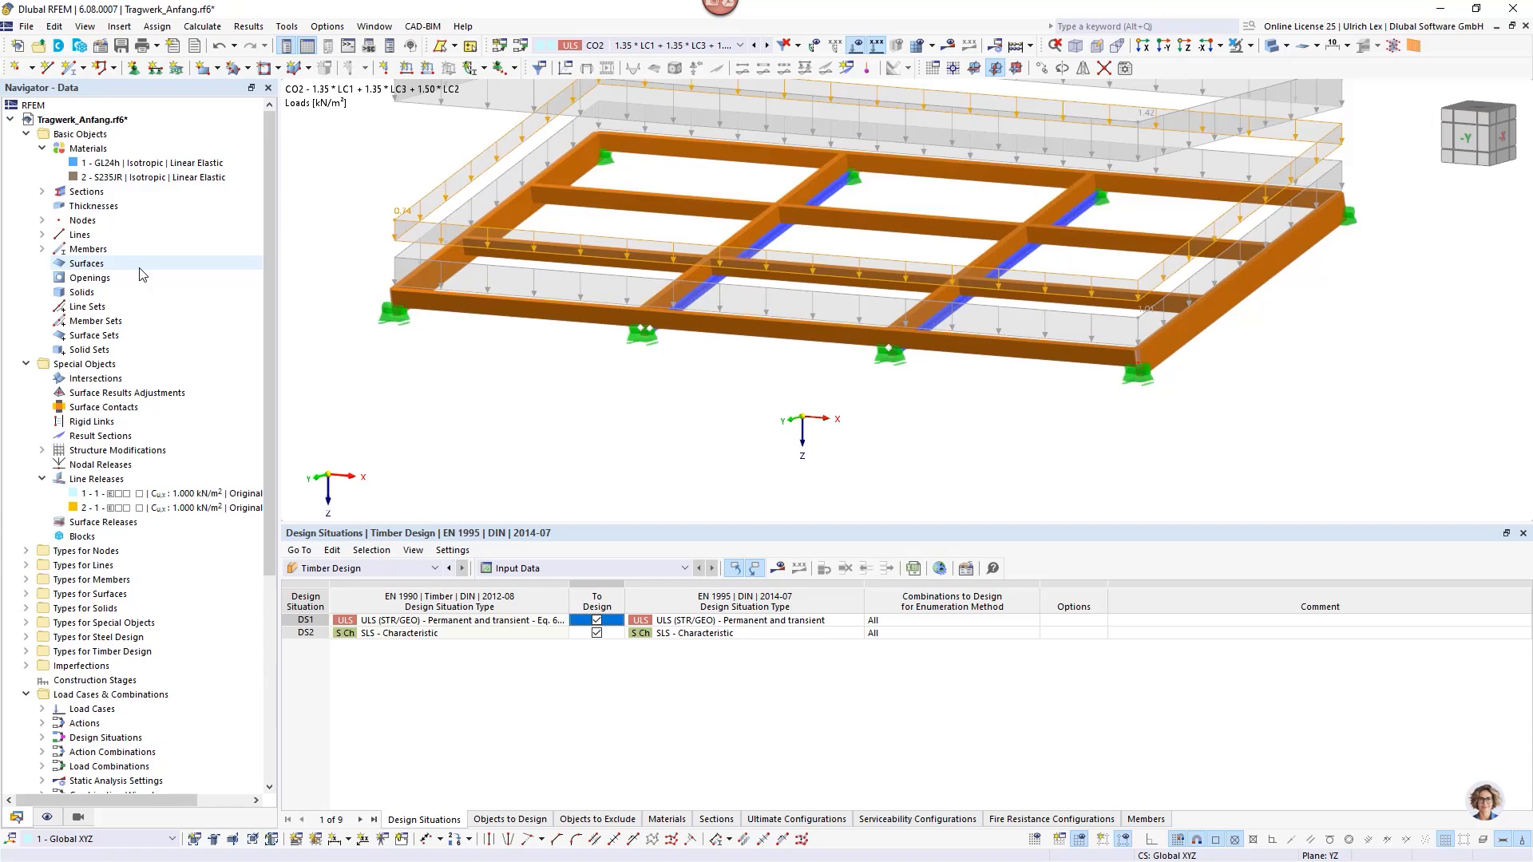
{"action": "scroll", "coordinate": [127, 276], "scroll_direction": "down", "scroll_amount": 7}
{"action": "scroll", "coordinate": [101, 278], "scroll_direction": "up", "scroll_amount": 4}
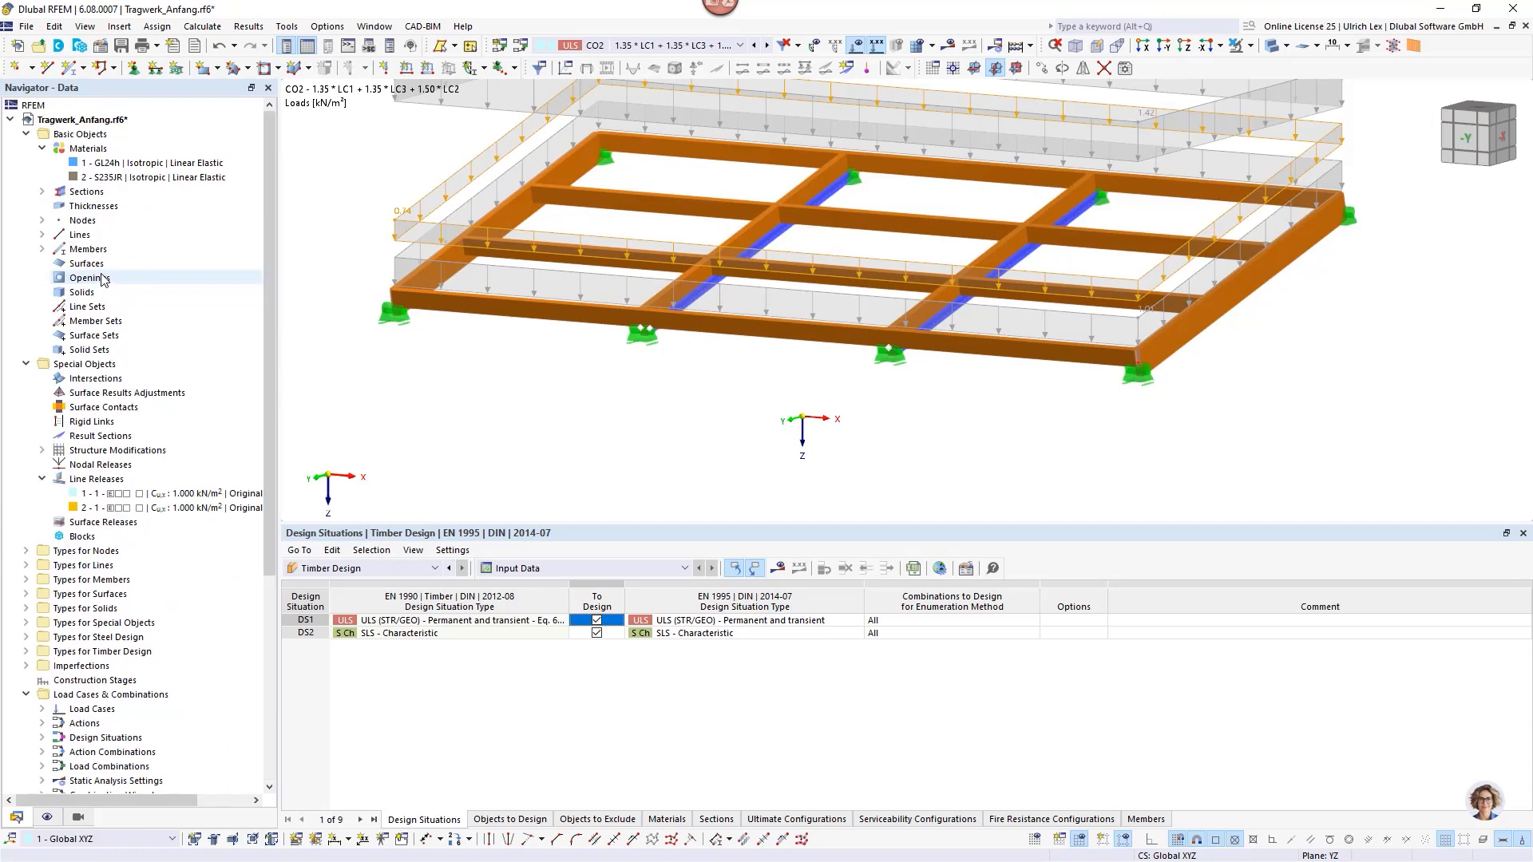
{"action": "scroll", "coordinate": [128, 258], "scroll_direction": "down", "scroll_amount": 4}
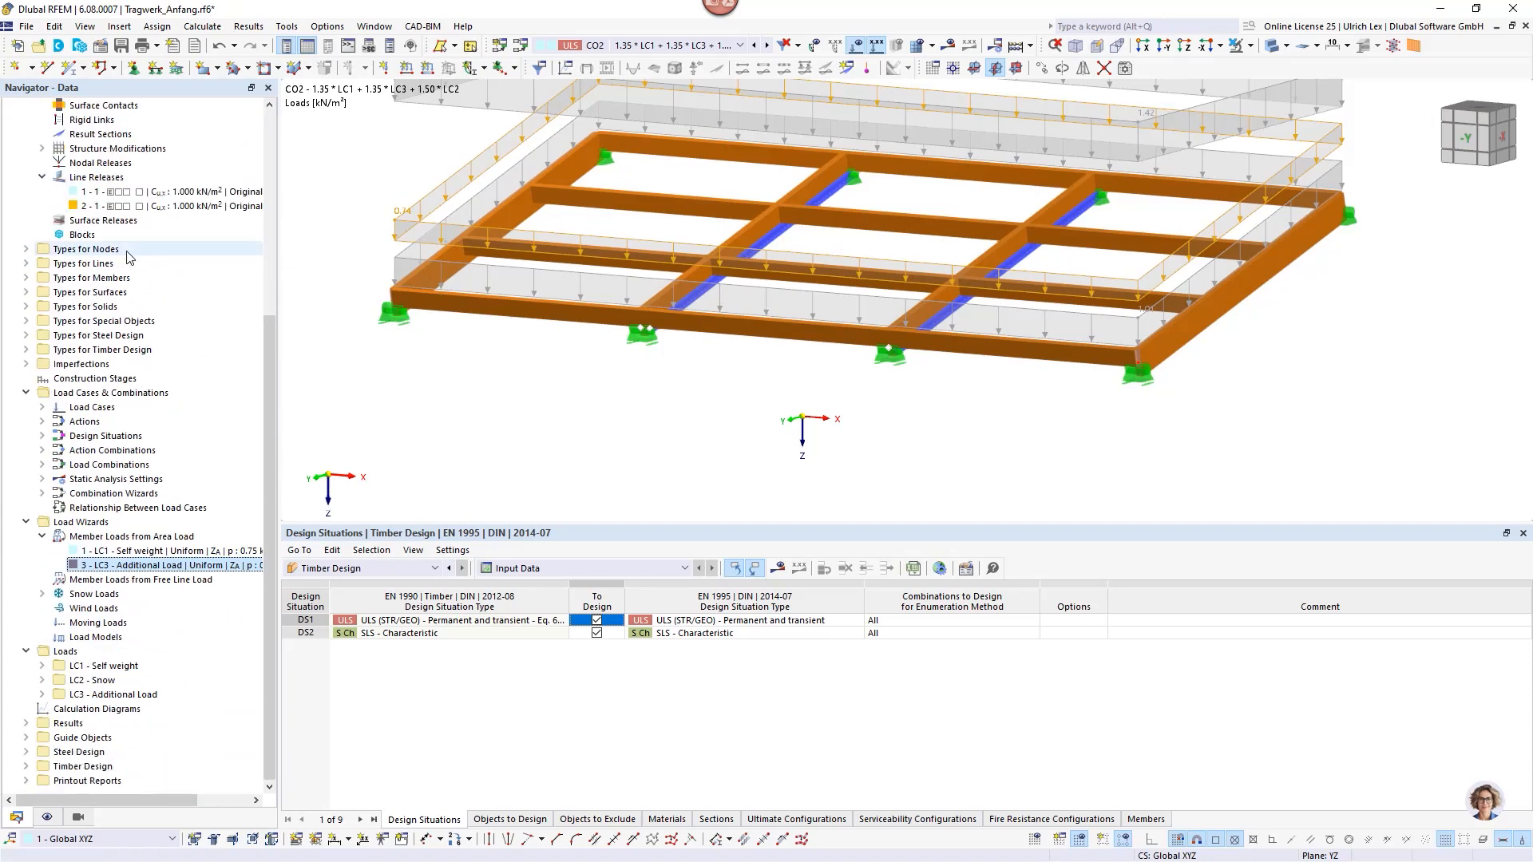
{"action": "right_click", "coordinate": [88, 381]}
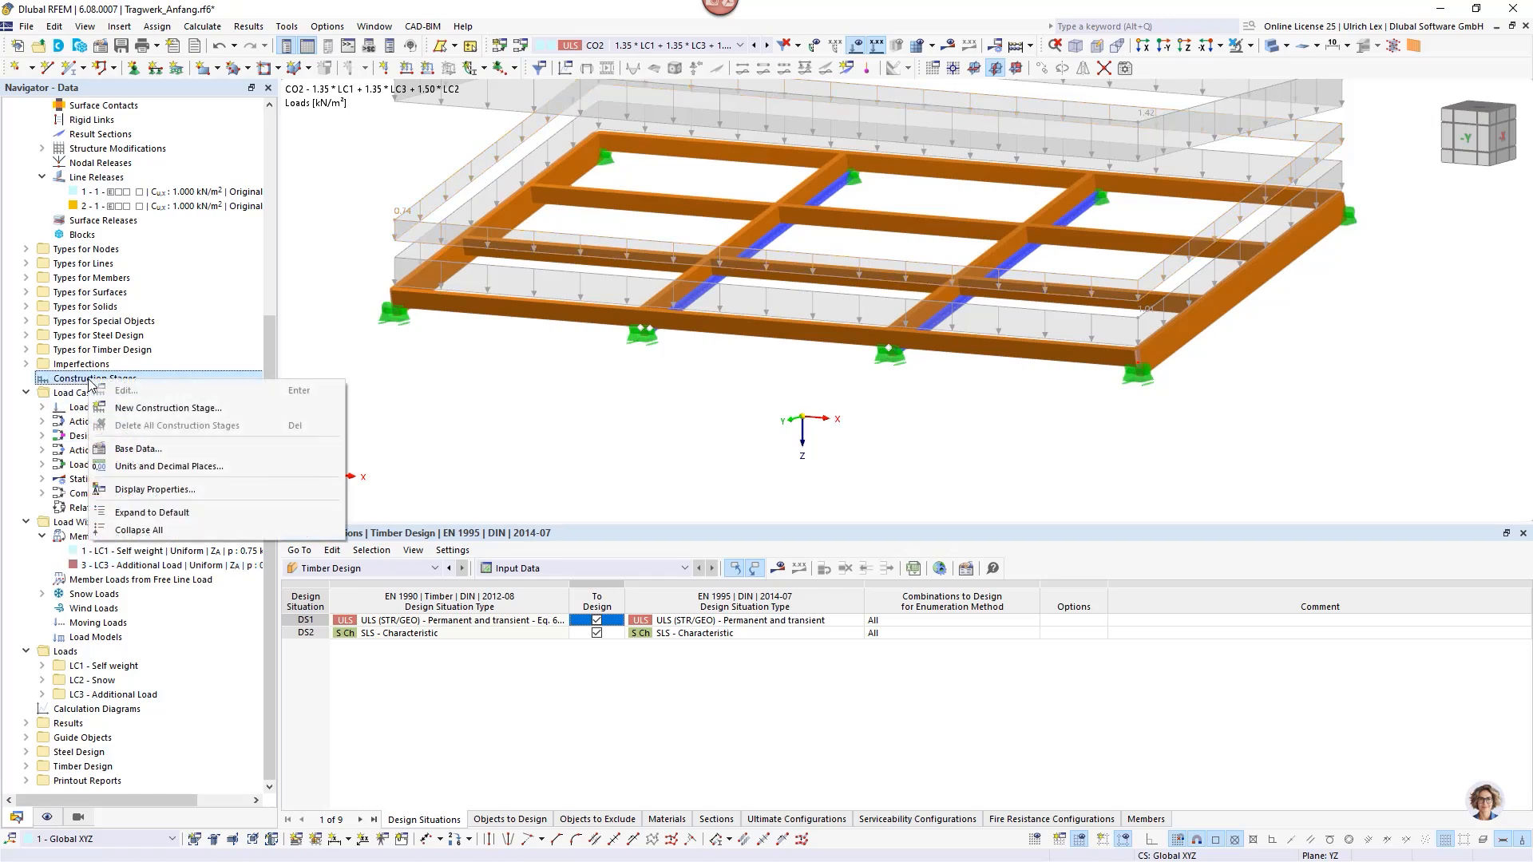
{"action": "left_click", "coordinate": [160, 409]}
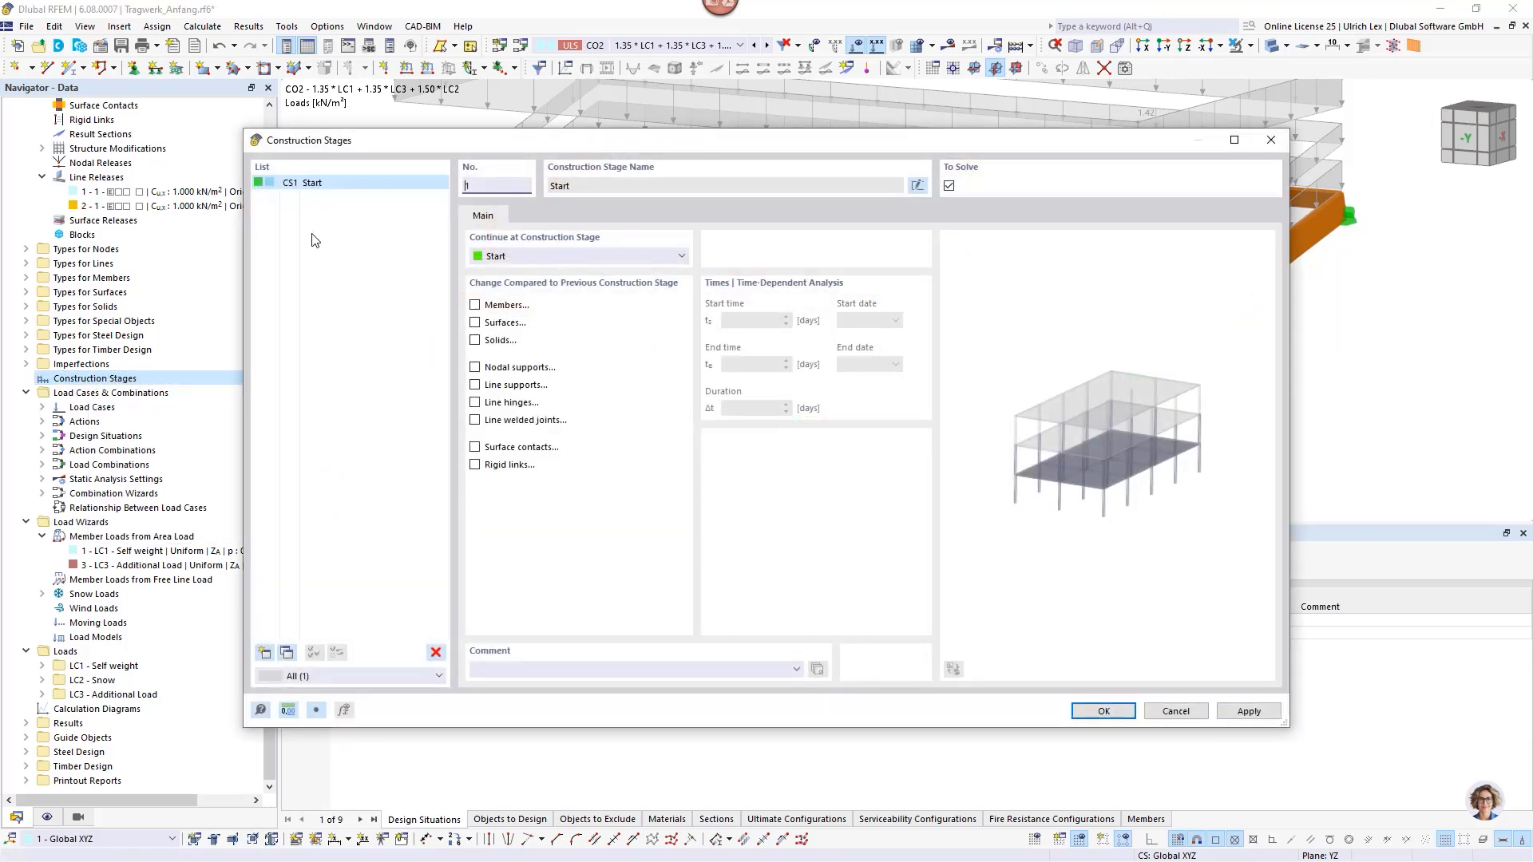
{"action": "left_click_drag", "start_coordinate": [492, 143], "coordinate": [562, 133]}
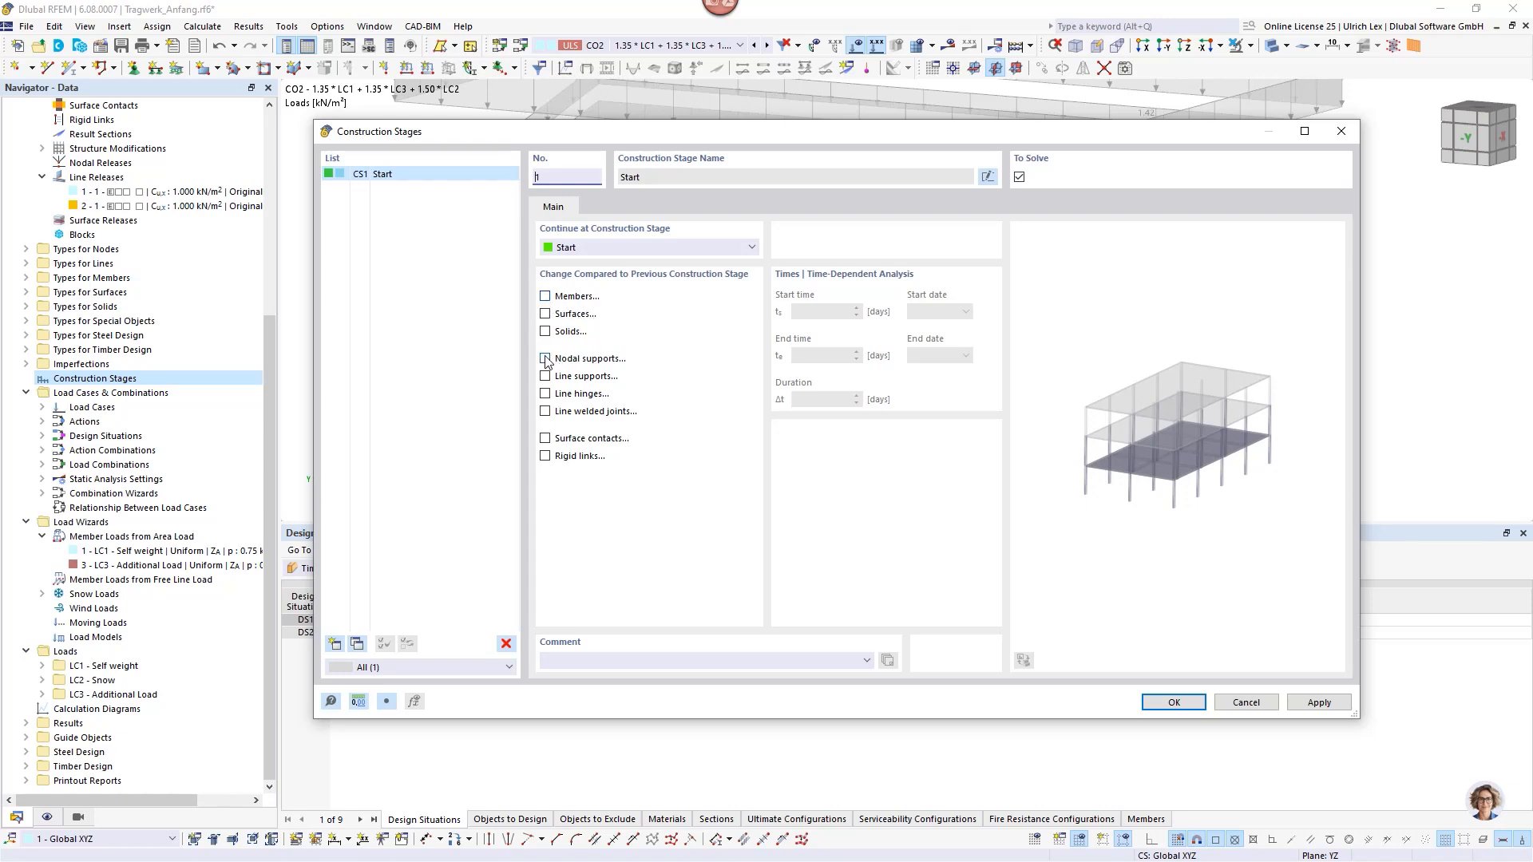
{"action": "left_click", "coordinate": [545, 297]}
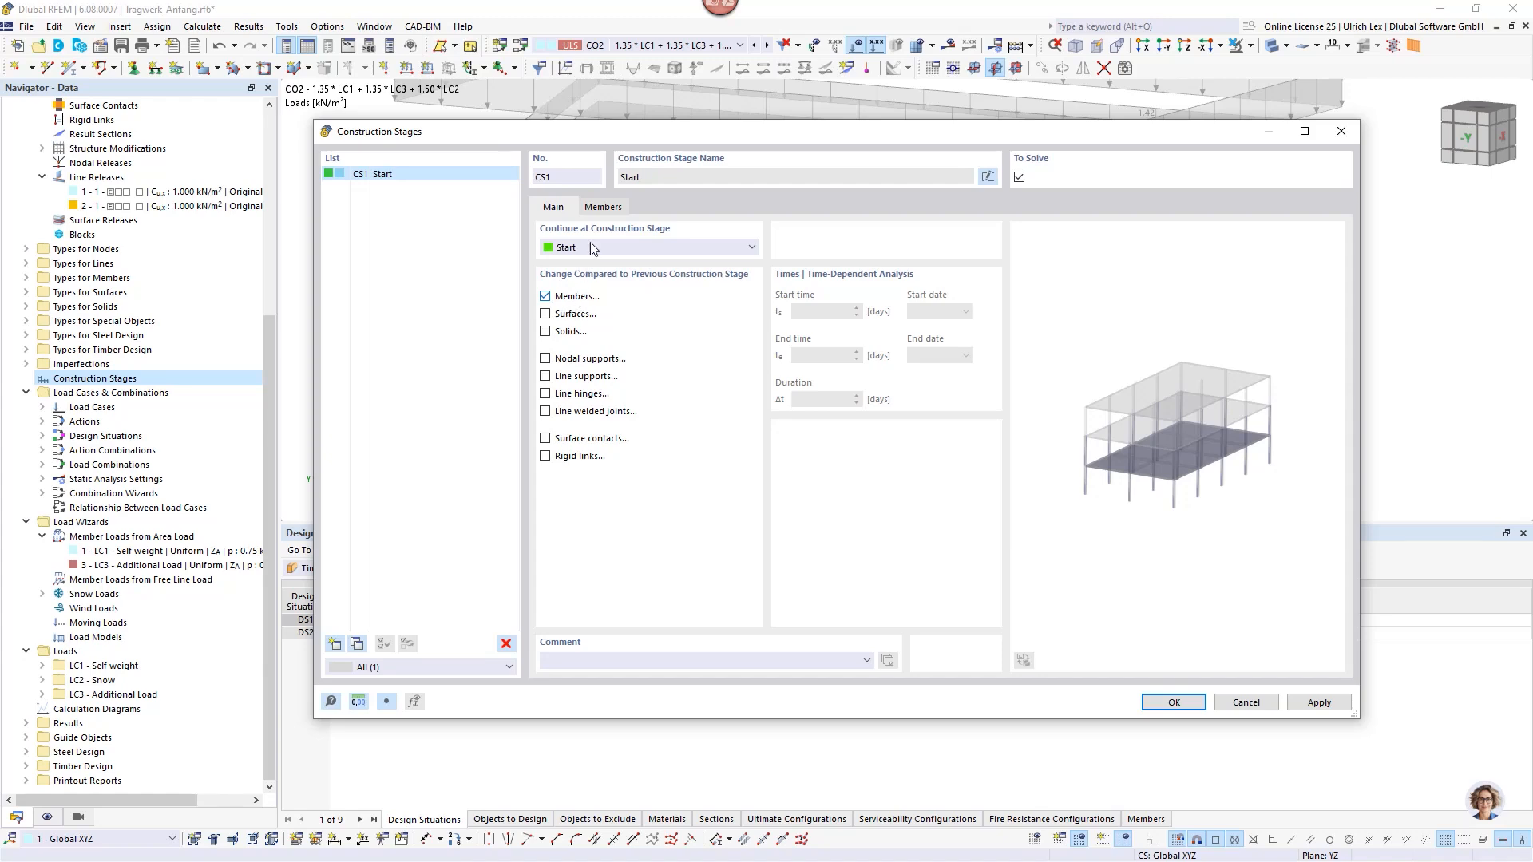
{"action": "left_click", "coordinate": [603, 207]}
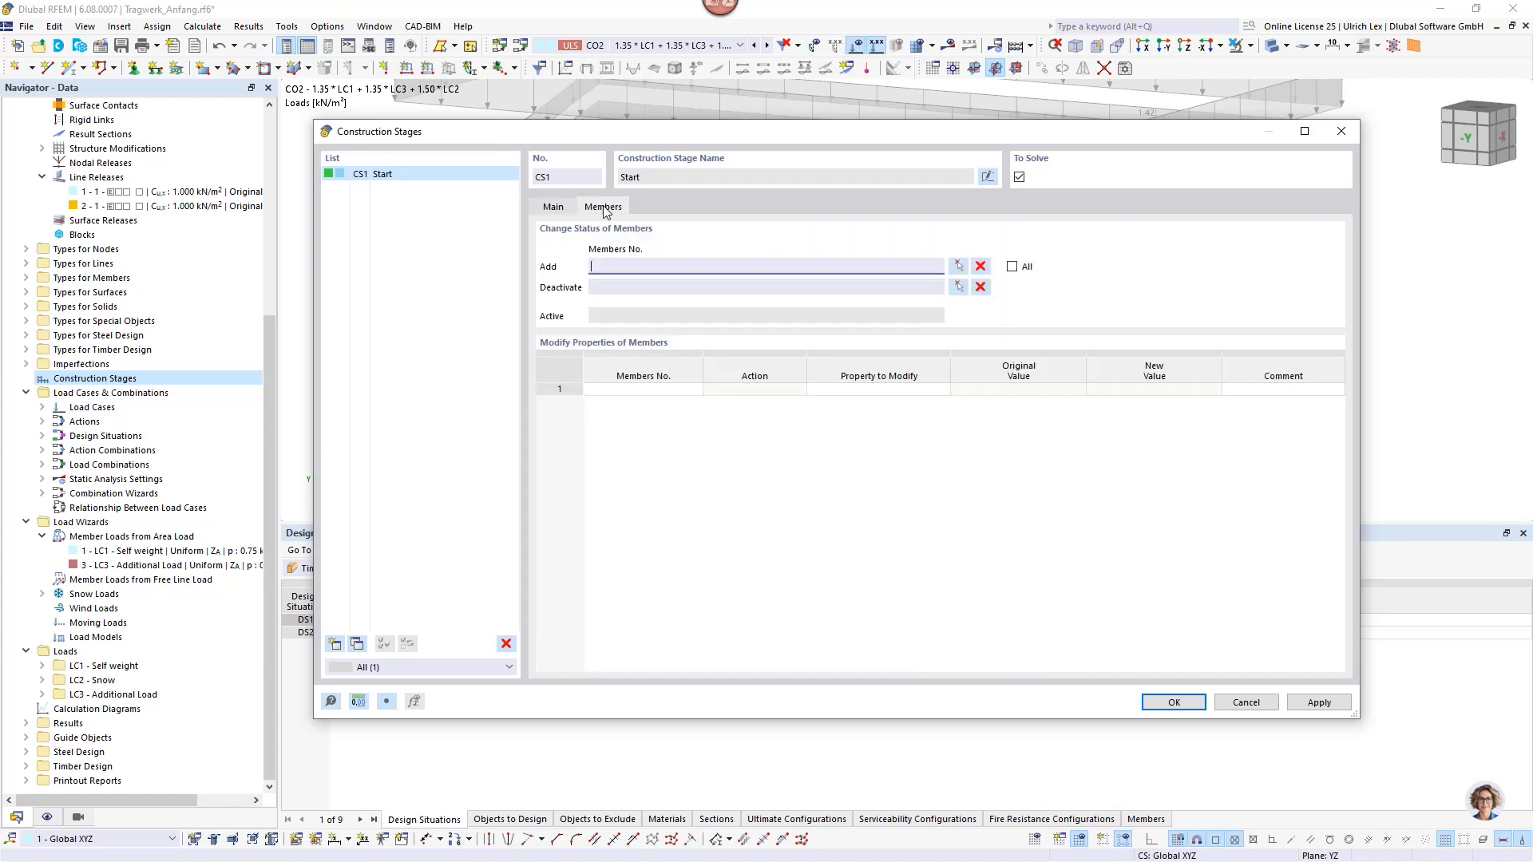
For the members added in CS1, select end beam 6 and all timber members spanning the three bays.
{"action": "left_click", "coordinate": [959, 267]}
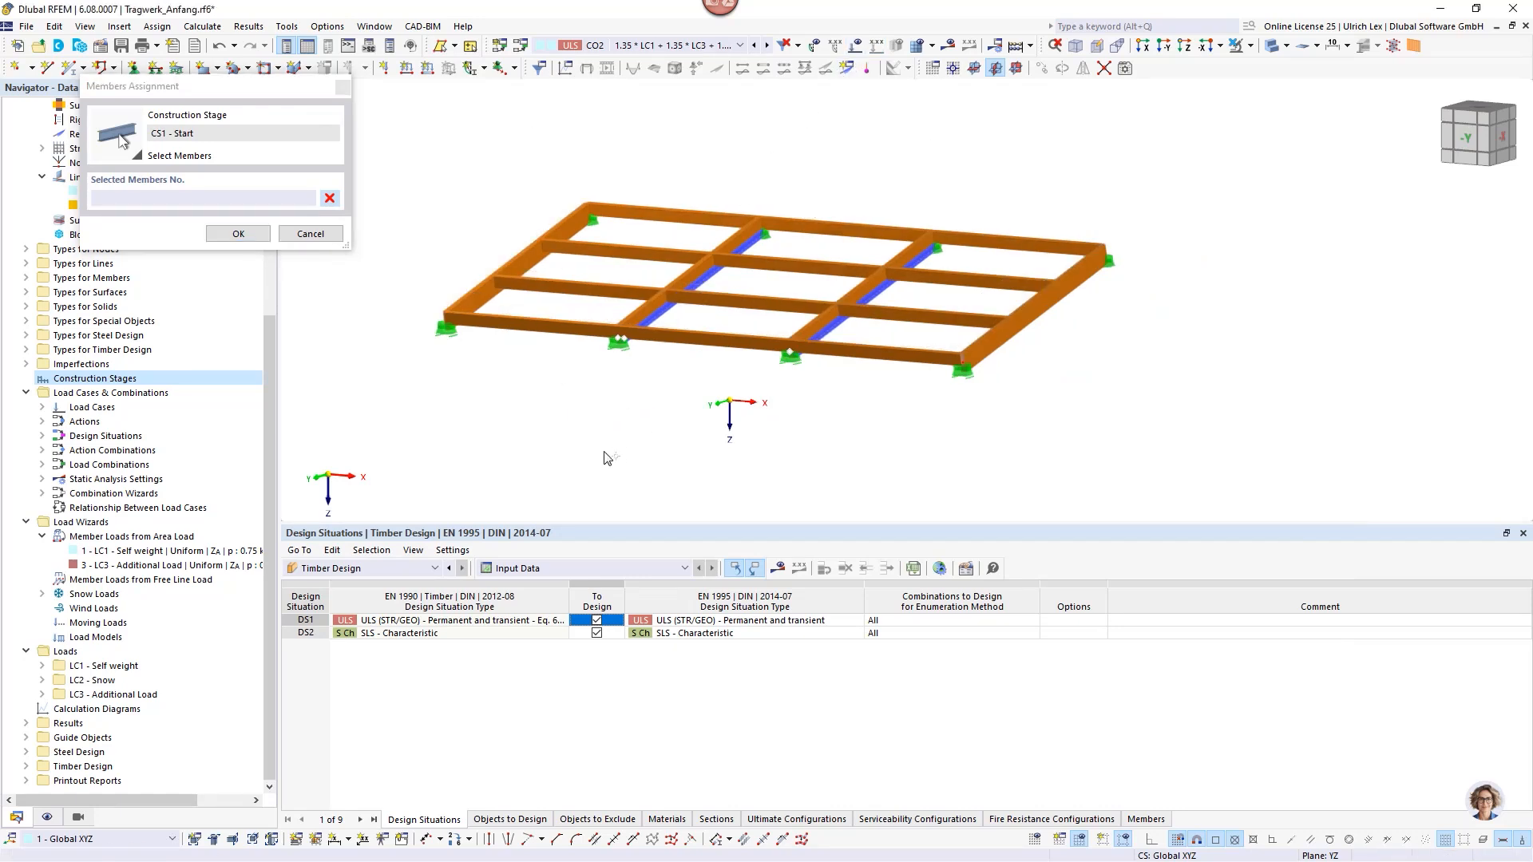
{"action": "middle_click_drag", "start_coordinate": [606, 440], "coordinate": [683, 440], "text": "ctrl"}
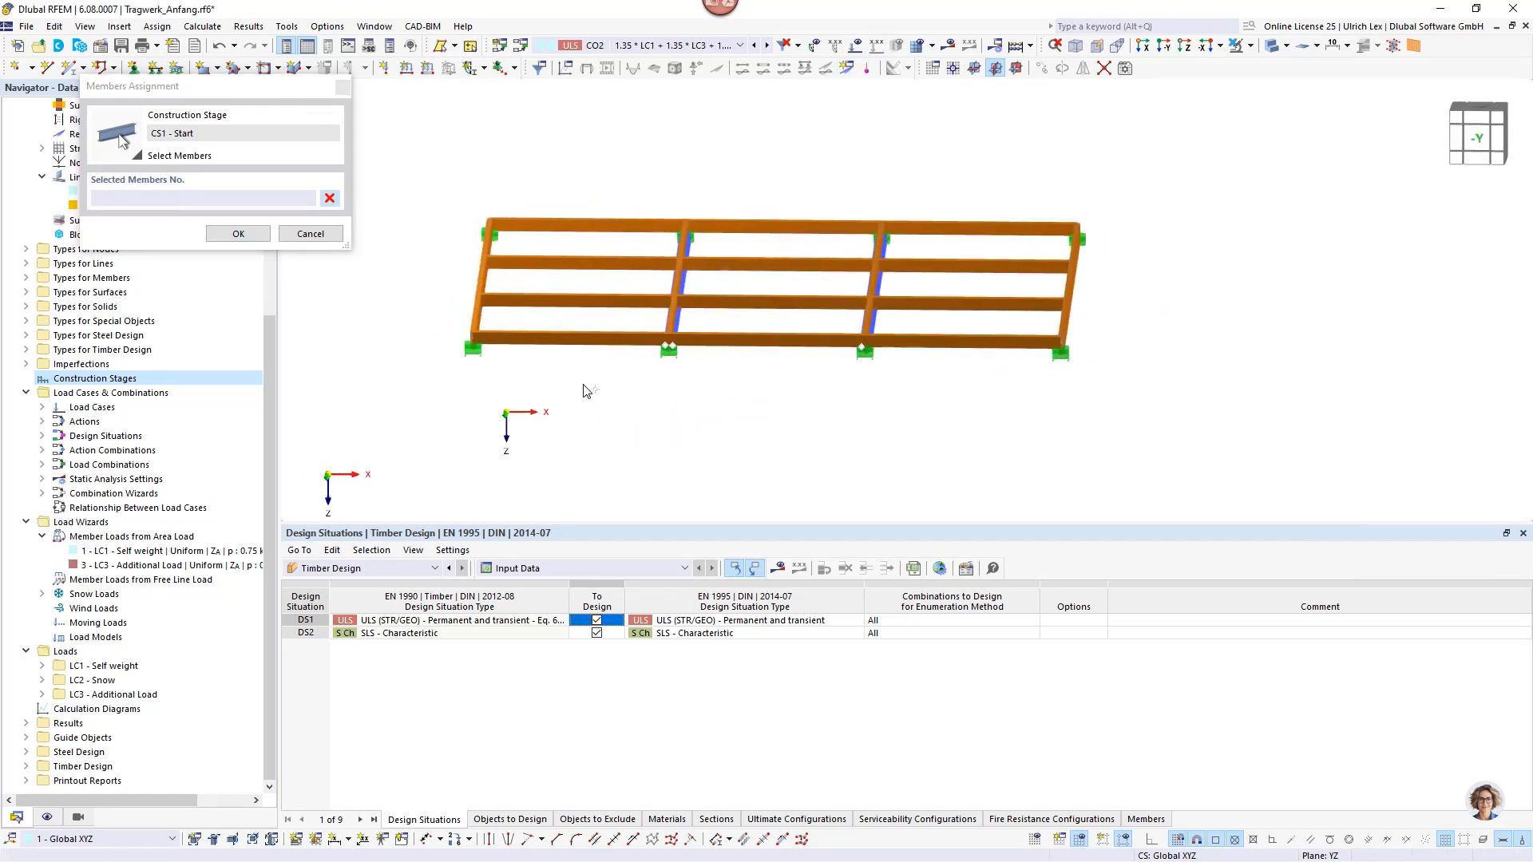
{"action": "left_click_drag", "start_coordinate": [595, 389], "coordinate": [448, 175]}
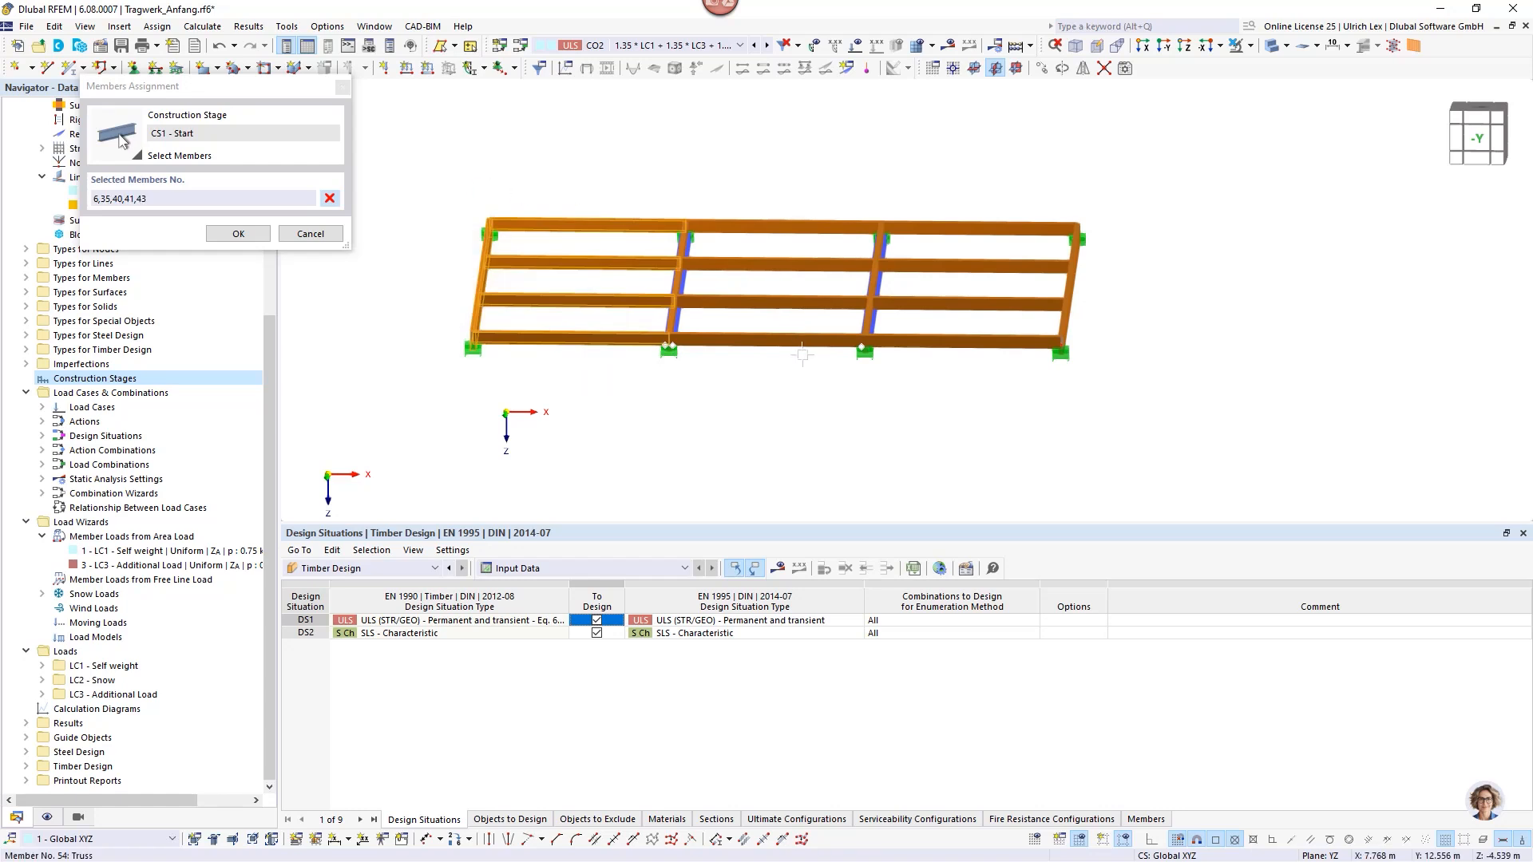
{"action": "left_click_drag", "start_coordinate": [808, 383], "coordinate": [771, 232]}
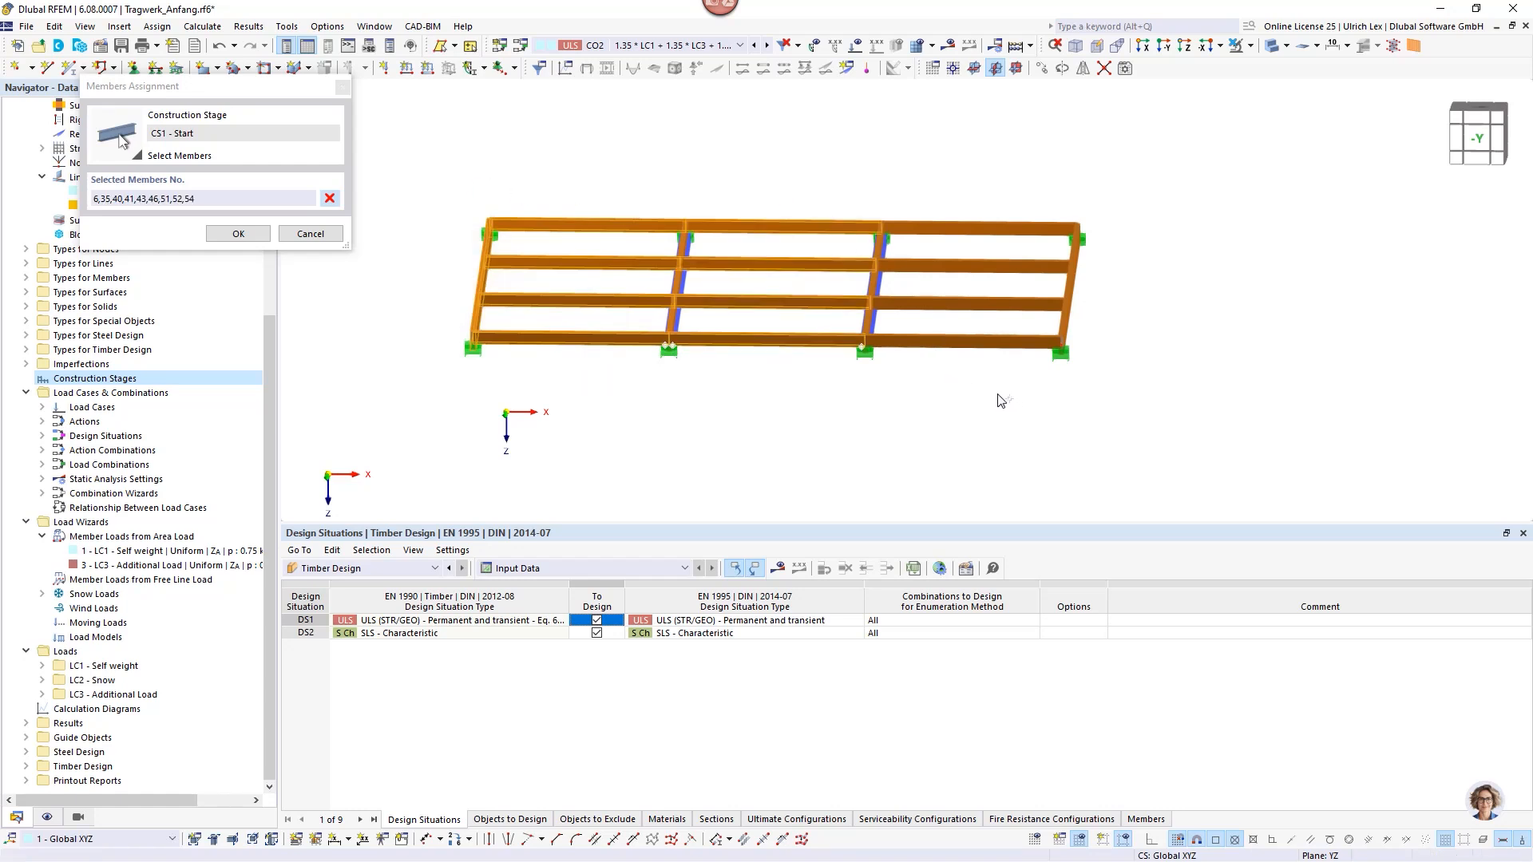
{"action": "left_click_drag", "start_coordinate": [998, 395], "coordinate": [979, 192]}
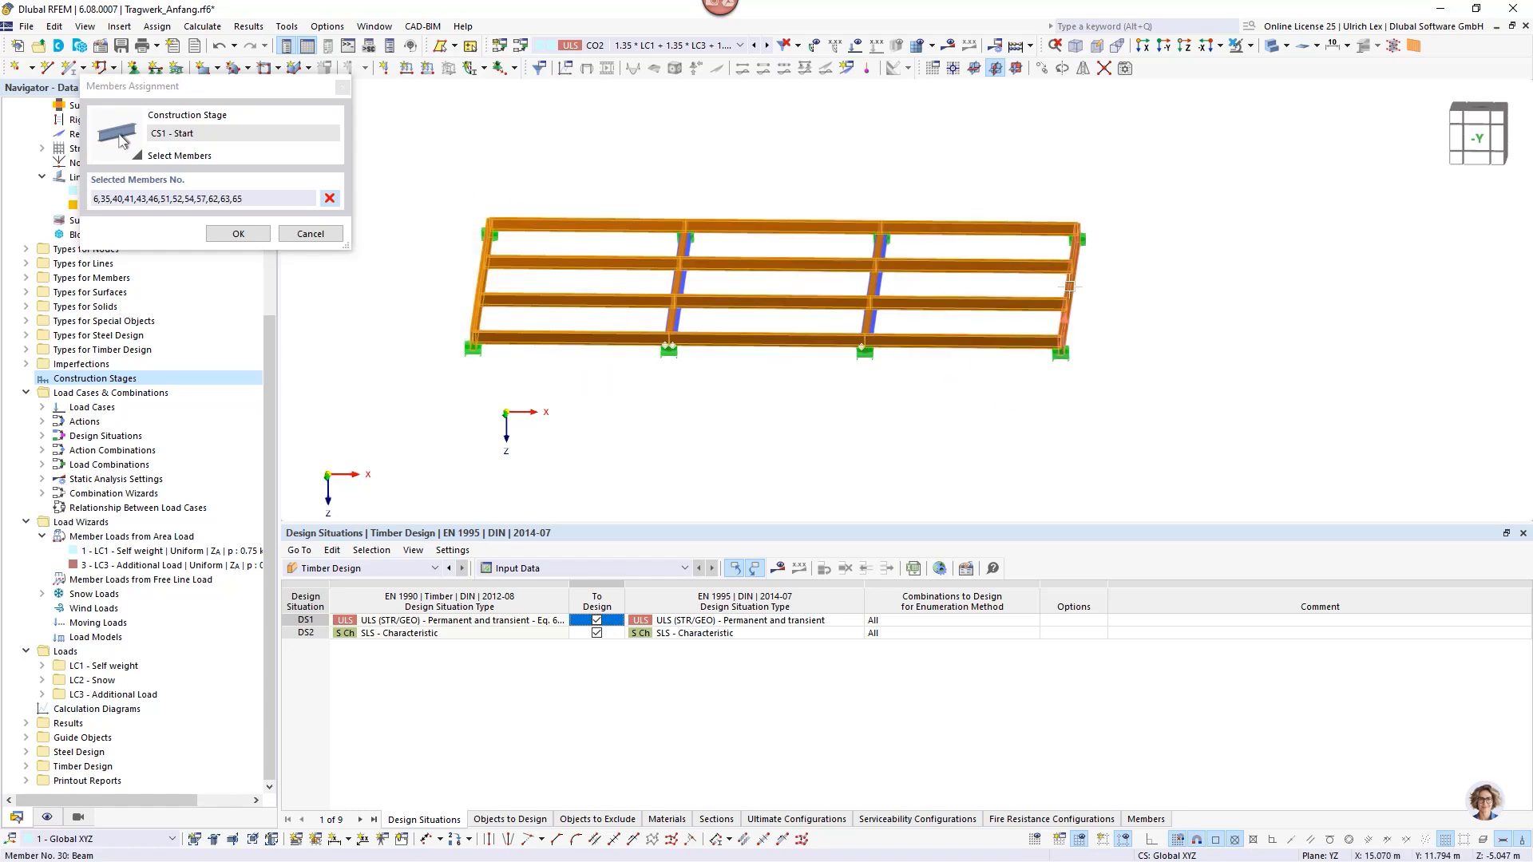
Include timber beams 30, 22 and 14 without the steel channels, and accept the member assignment for CS1.
{"action": "scroll", "coordinate": [866, 275], "scroll_direction": "up", "scroll_amount": 5}
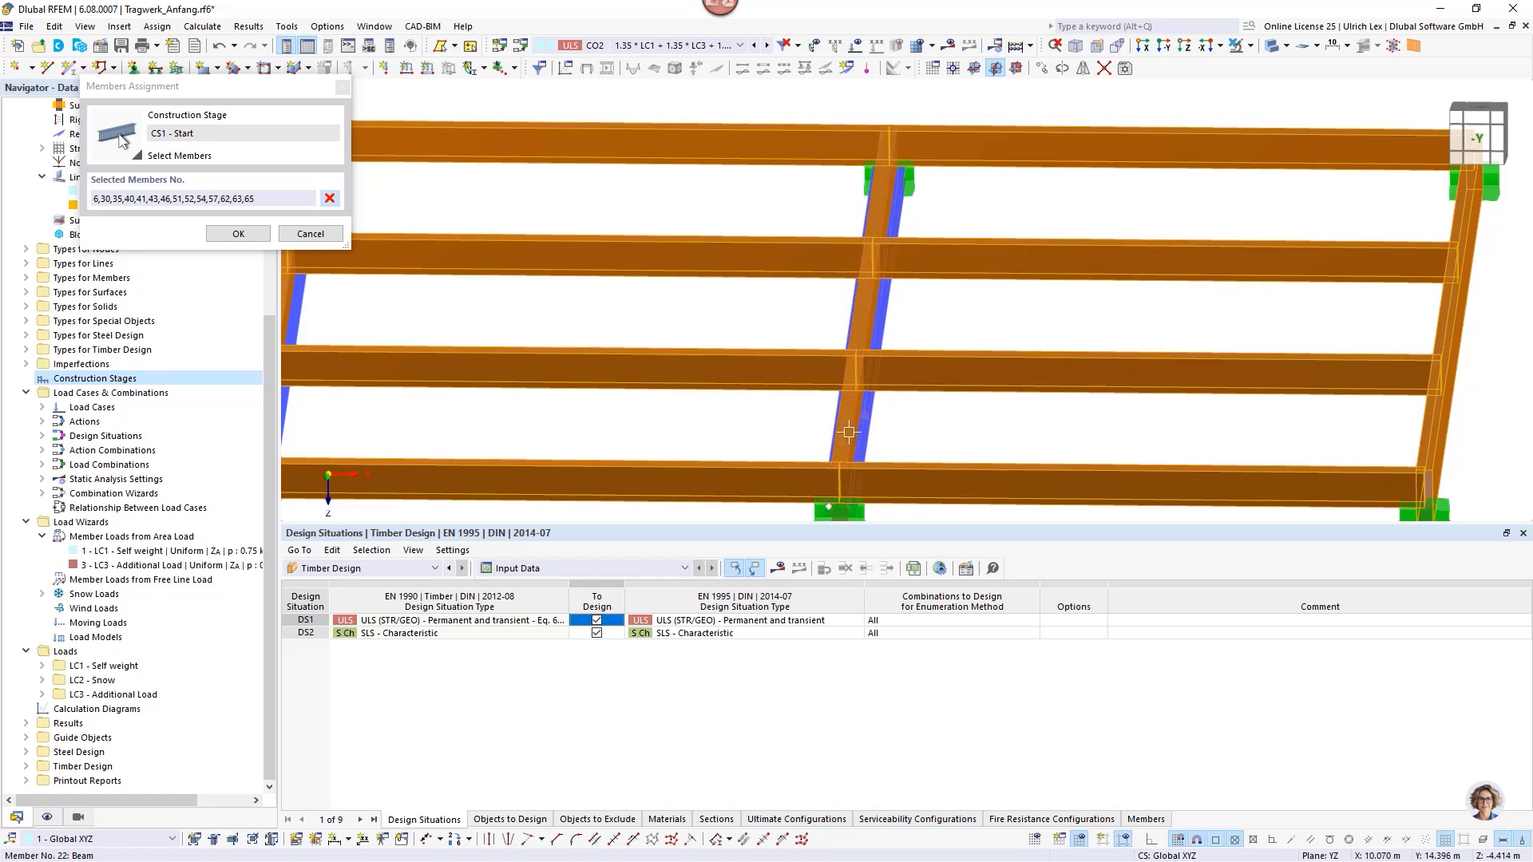
{"action": "scroll", "coordinate": [836, 412], "scroll_direction": "up", "scroll_amount": 1}
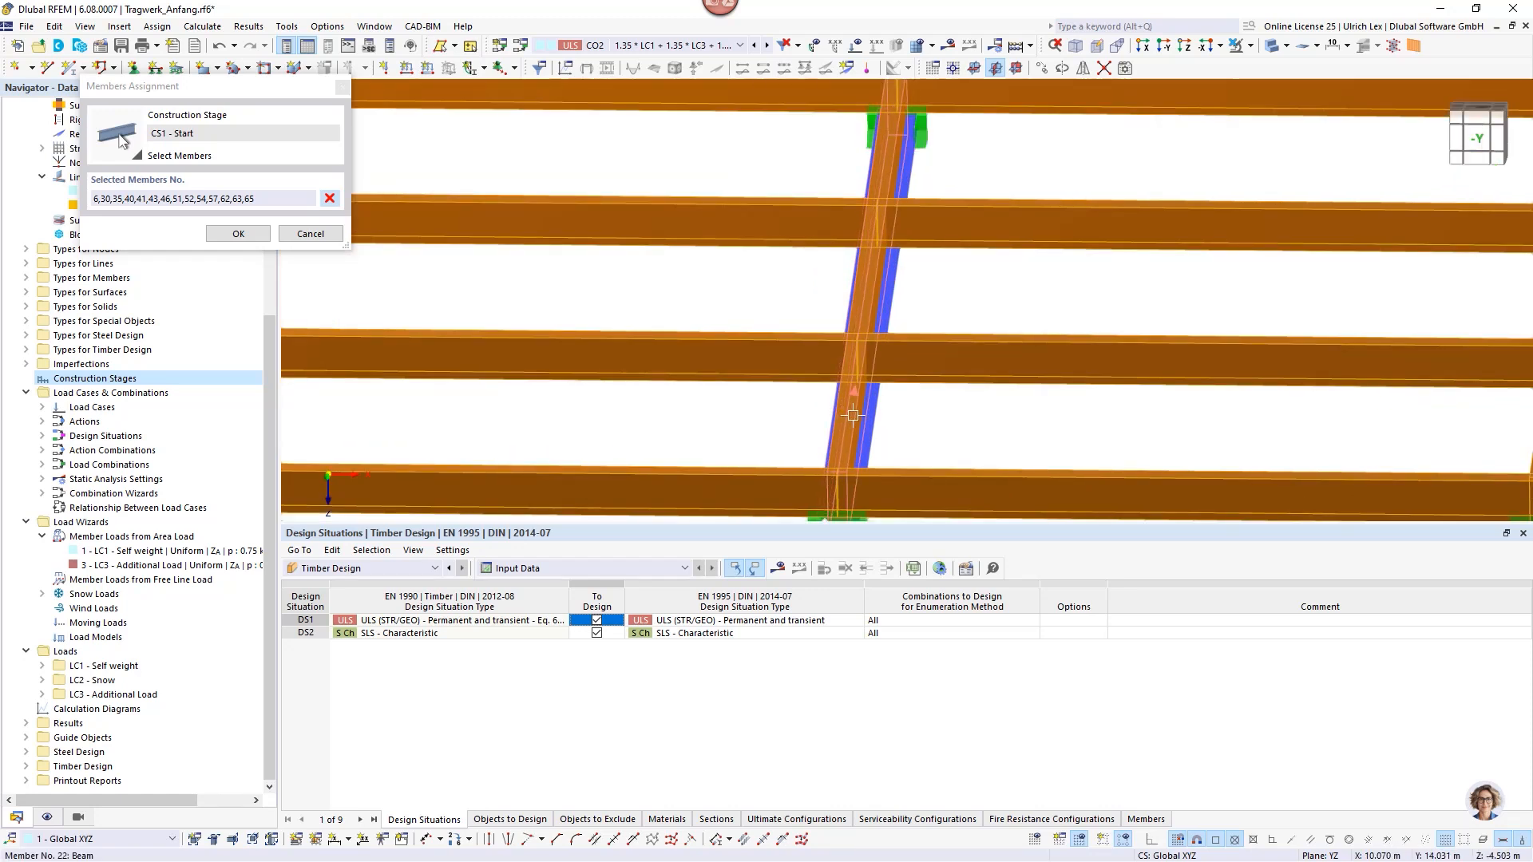
{"action": "left_click", "coordinate": [846, 415]}
{"action": "scroll", "coordinate": [1084, 431], "scroll_direction": "down", "scroll_amount": 6}
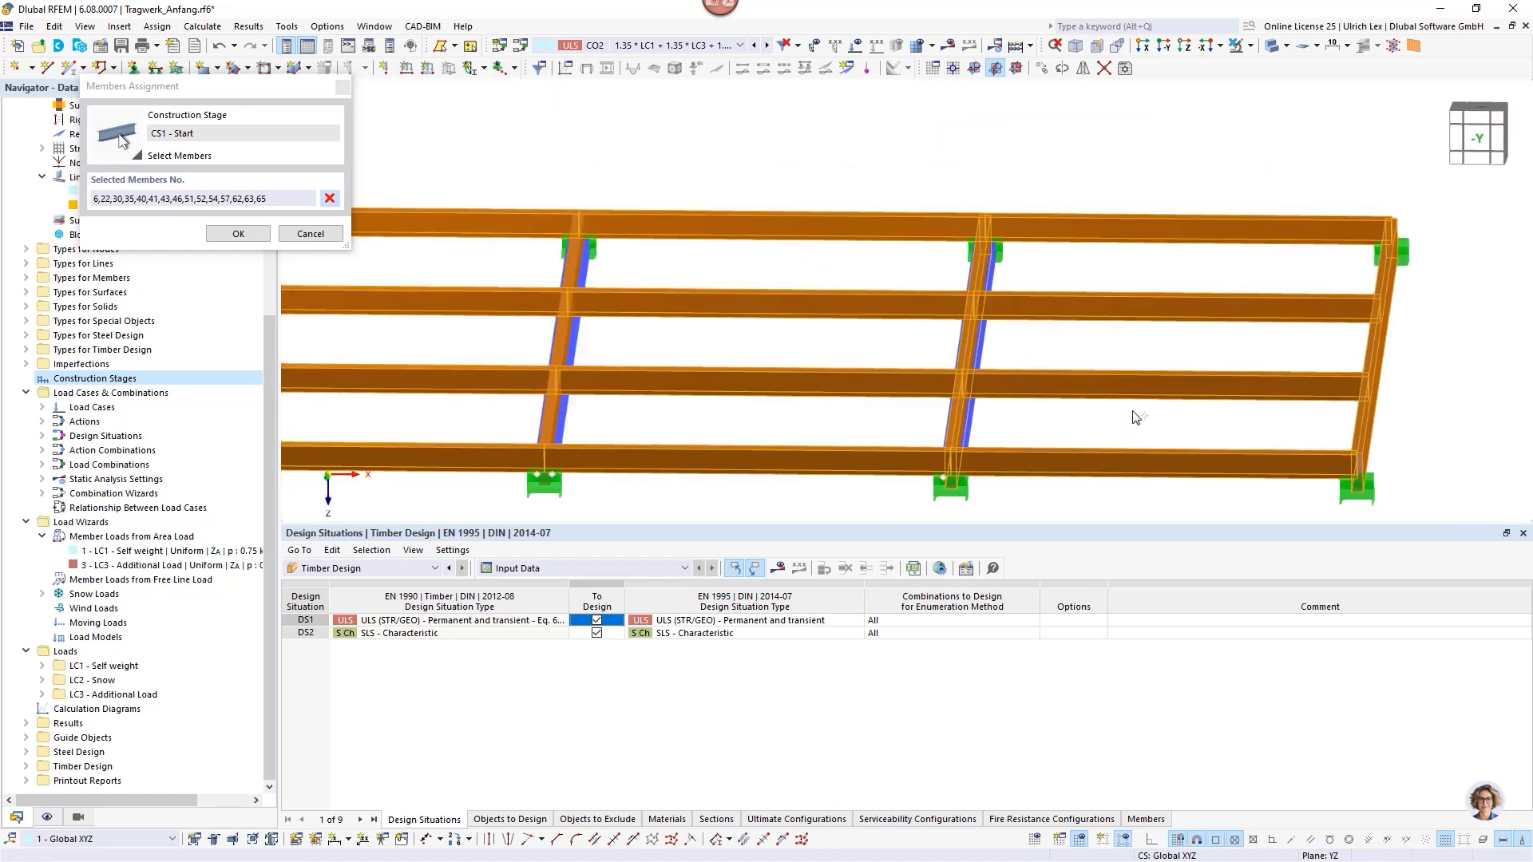
{"action": "scroll", "coordinate": [707, 427], "scroll_direction": "up", "scroll_amount": 4}
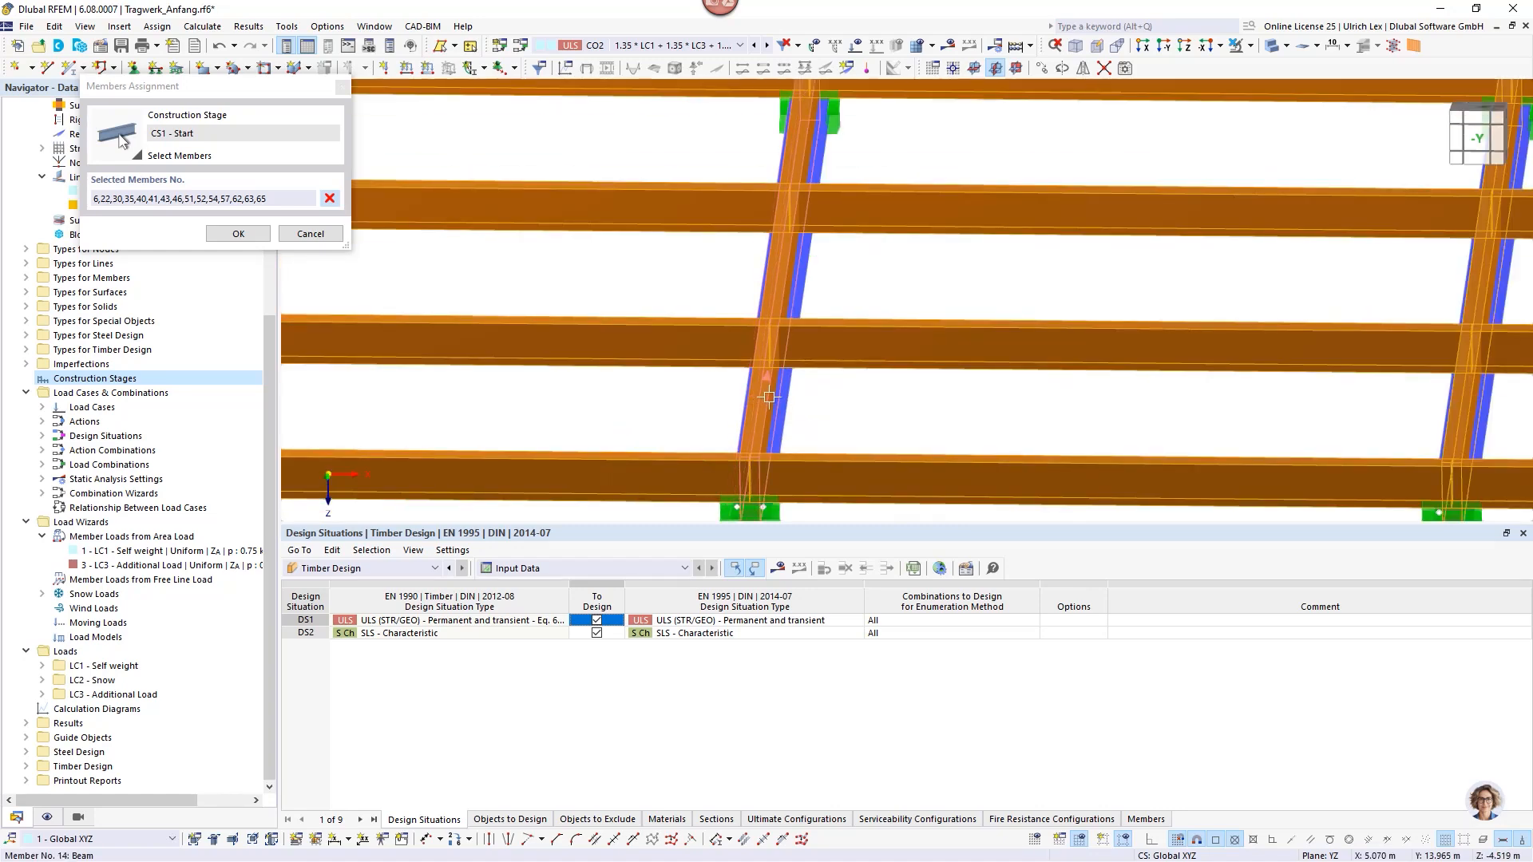
{"action": "left_click", "coordinate": [764, 396]}
{"action": "scroll", "coordinate": [876, 349], "scroll_direction": "down", "scroll_amount": 6}
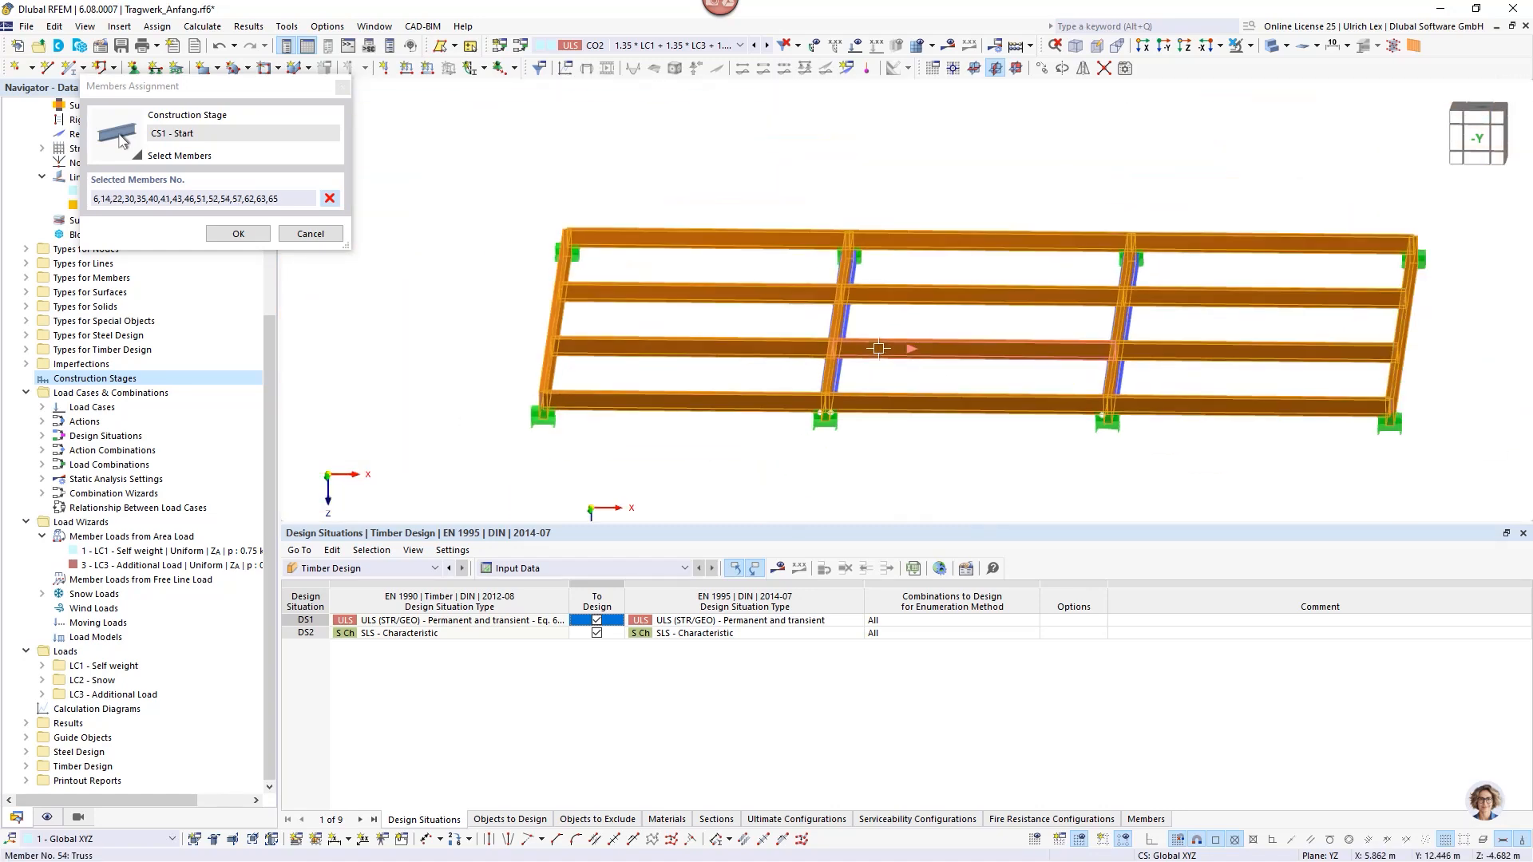
{"action": "left_click", "coordinate": [238, 233]}
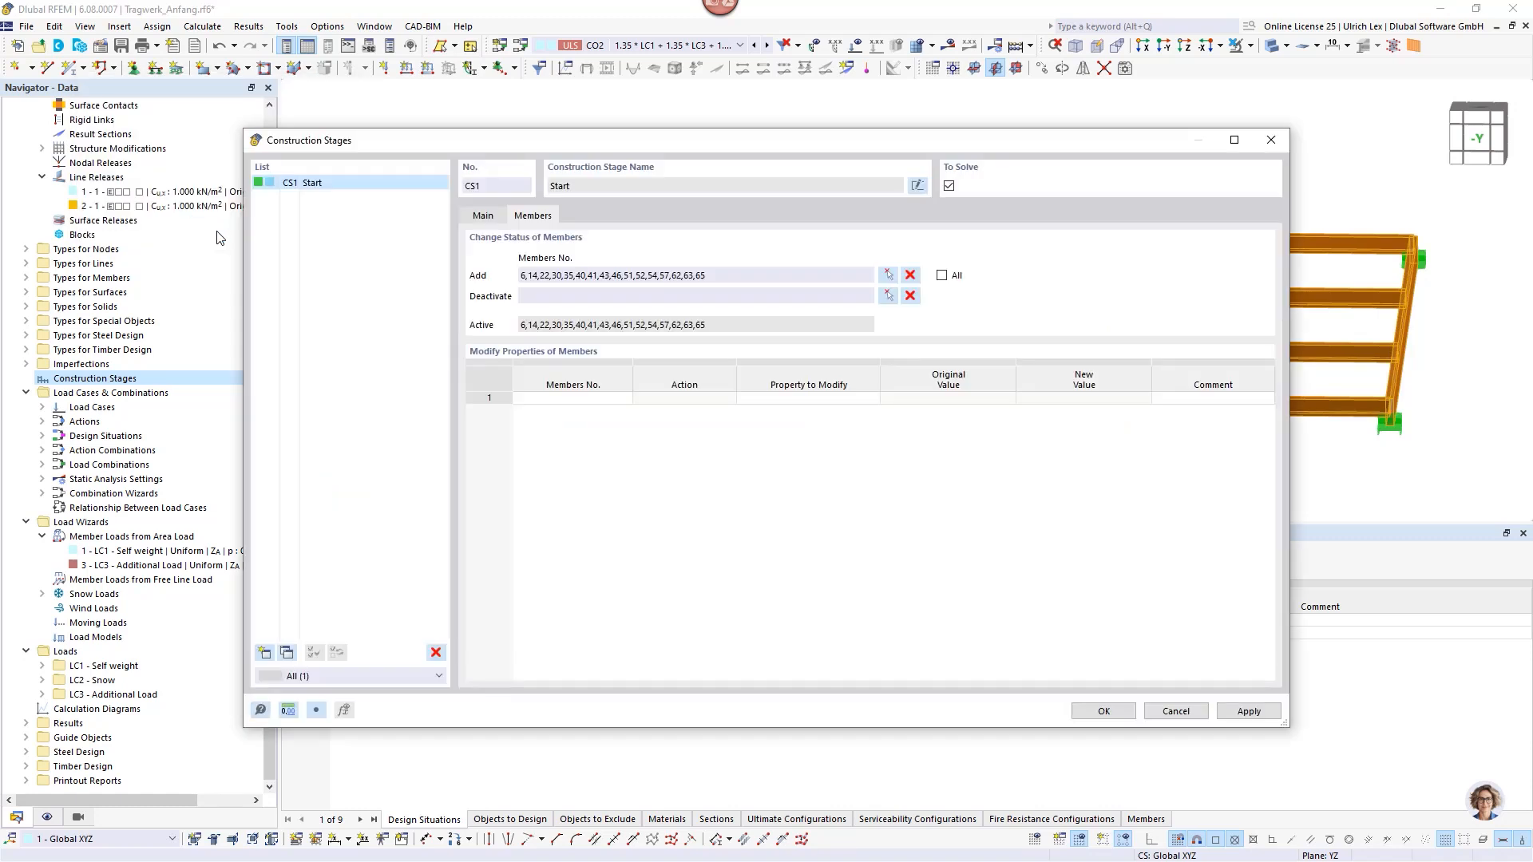
Enable nodal support changes for construction stage CS1 and add the supports at nodes 6, 11, 18, 23, 29, 34, 40 and 45.
{"action": "left_click", "coordinate": [483, 217]}
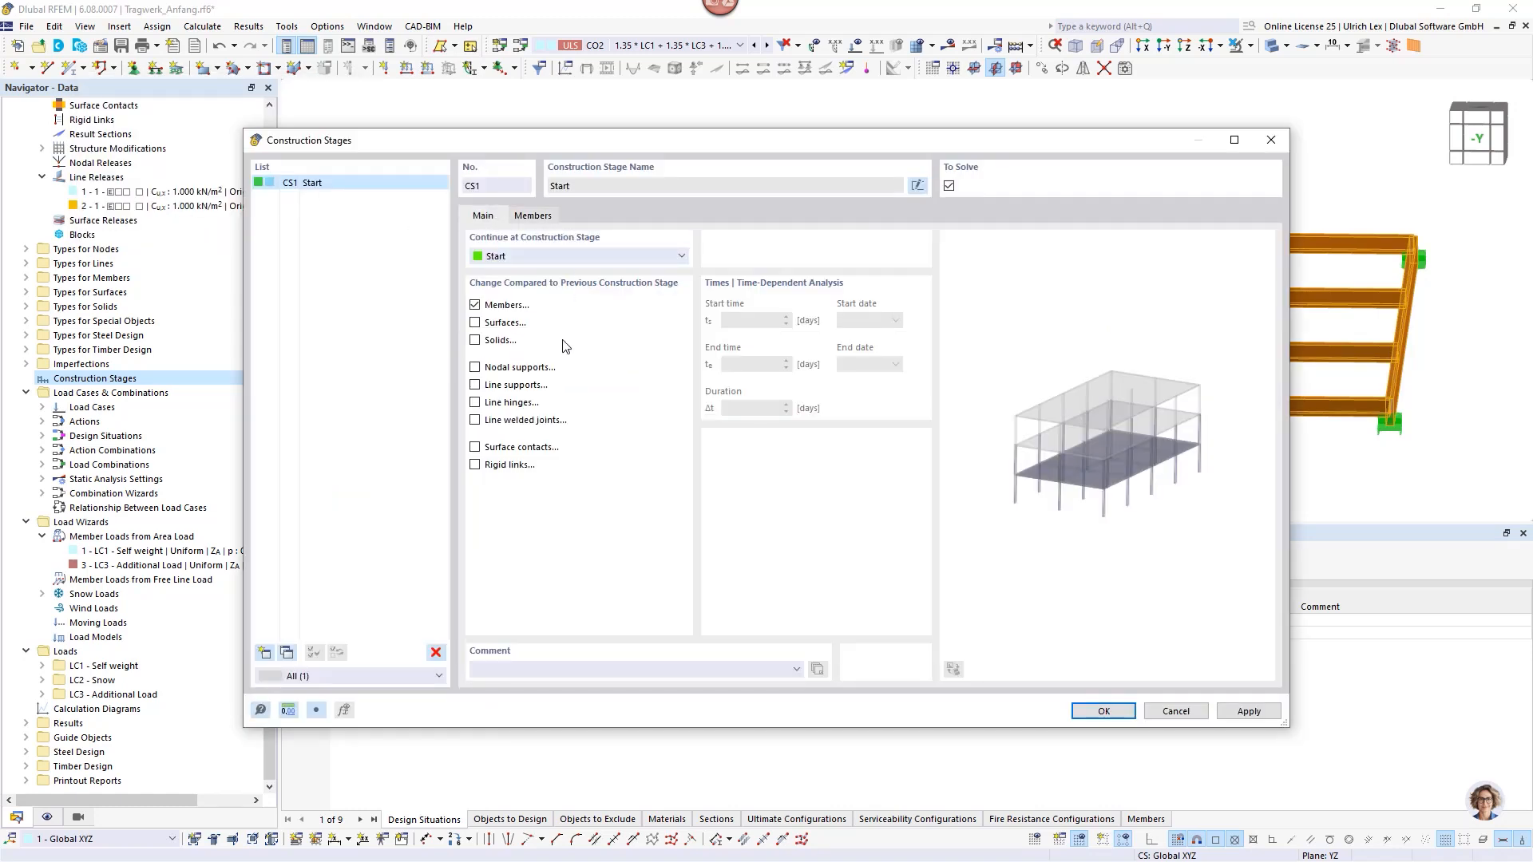
{"action": "left_click", "coordinate": [477, 368]}
{"action": "left_click", "coordinate": [594, 216]}
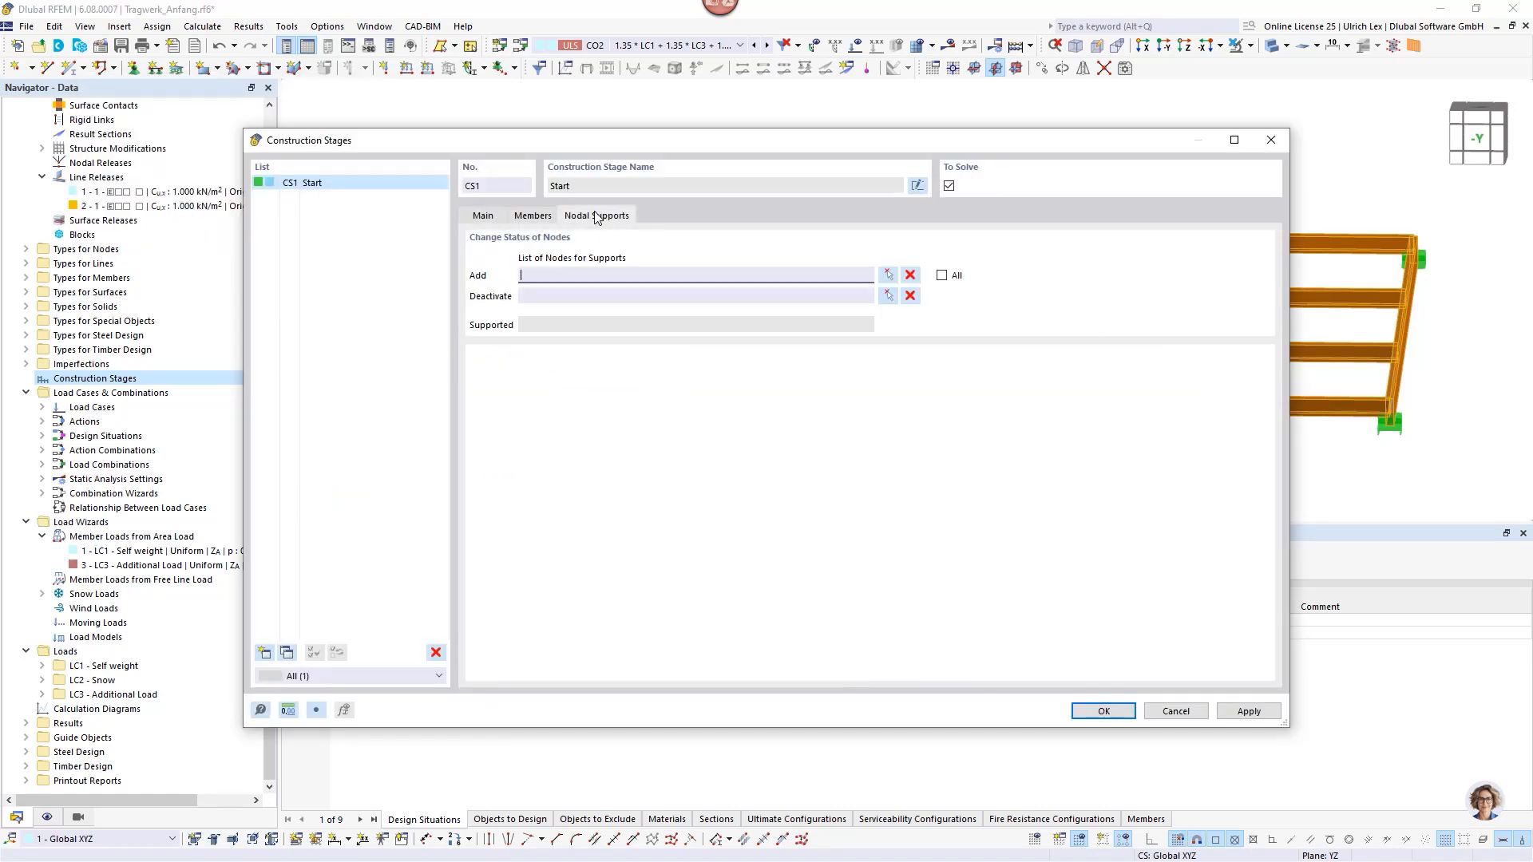
{"action": "left_click", "coordinate": [887, 275]}
{"action": "left_click_drag", "start_coordinate": [474, 182], "coordinate": [643, 469]}
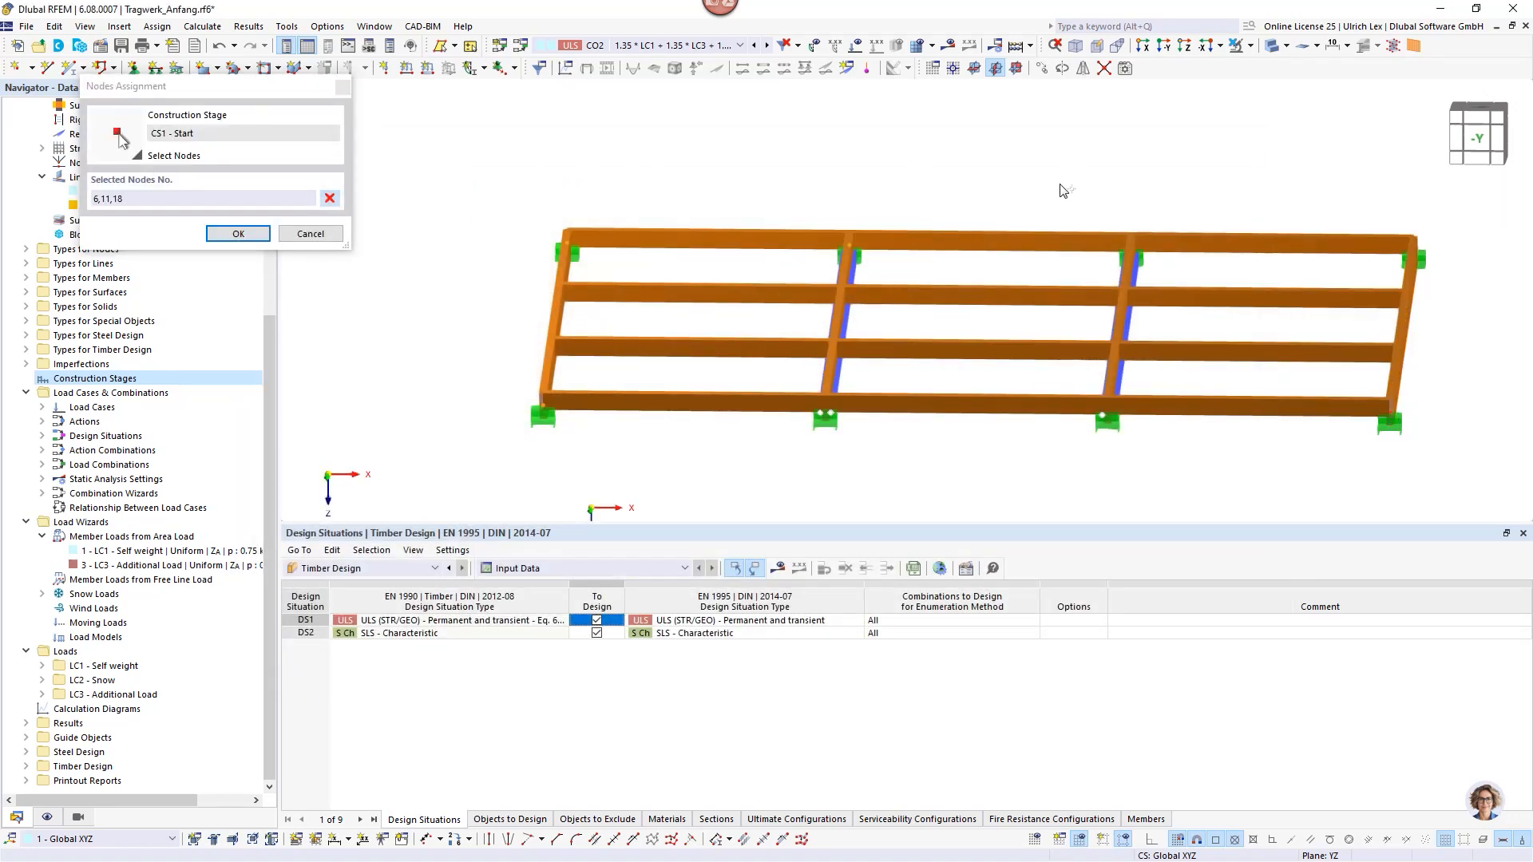
{"action": "left_click_drag", "start_coordinate": [1062, 189], "coordinate": [1214, 294]}
{"action": "left_click_drag", "start_coordinate": [1387, 244], "coordinate": [1450, 271]}
{"action": "left_click_drag", "start_coordinate": [1046, 380], "coordinate": [1145, 428]}
{"action": "left_click_drag", "start_coordinate": [1321, 383], "coordinate": [1450, 465]}
{"action": "left_click_drag", "start_coordinate": [752, 379], "coordinate": [899, 458]}
{"action": "left_click", "coordinate": [236, 233]}
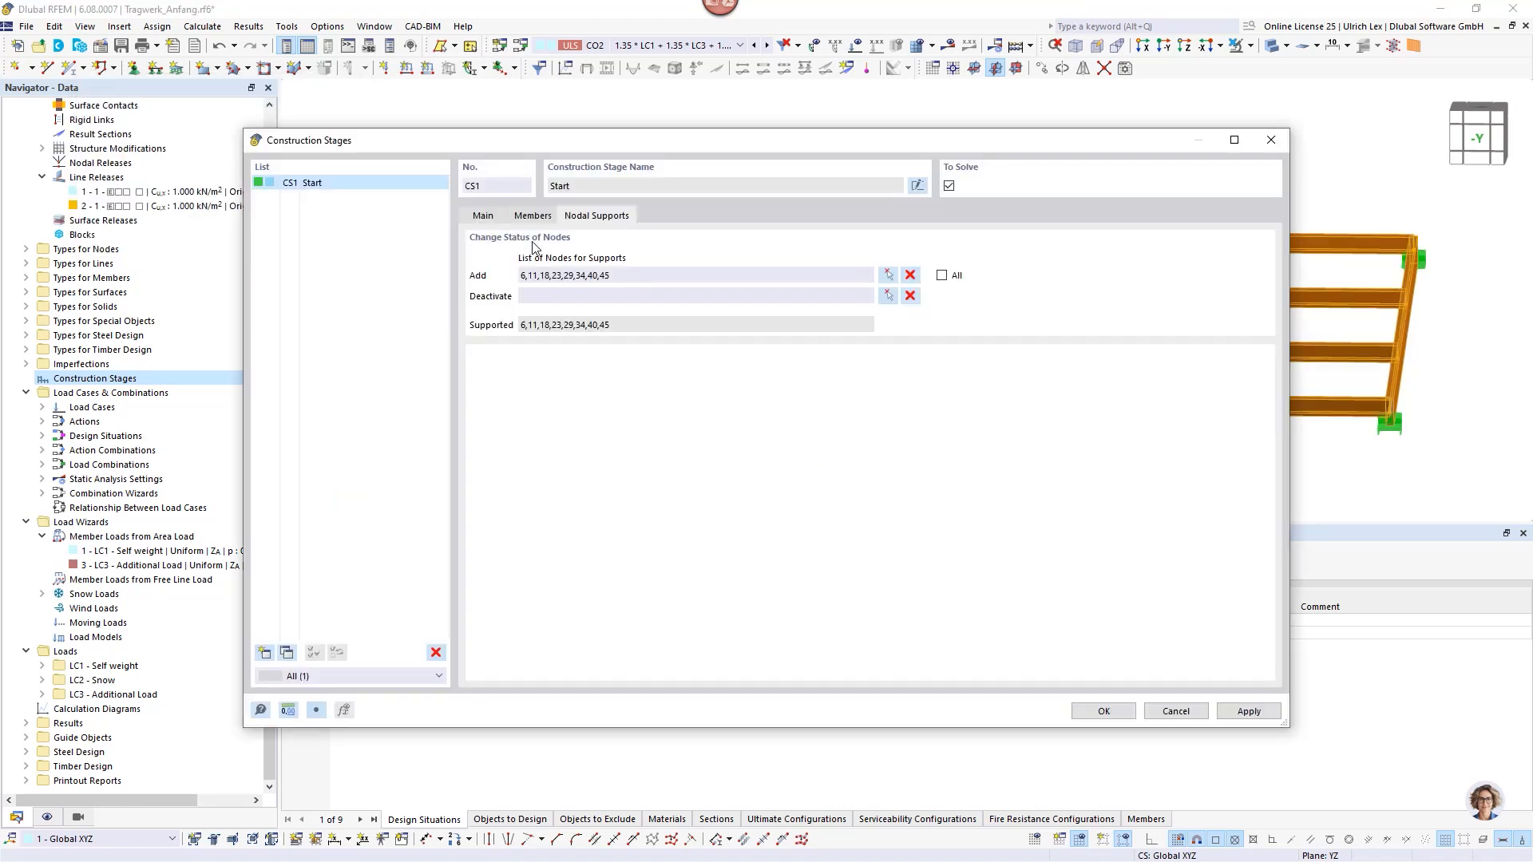
{"action": "left_click", "coordinate": [535, 216]}
{"action": "left_click", "coordinate": [483, 216]}
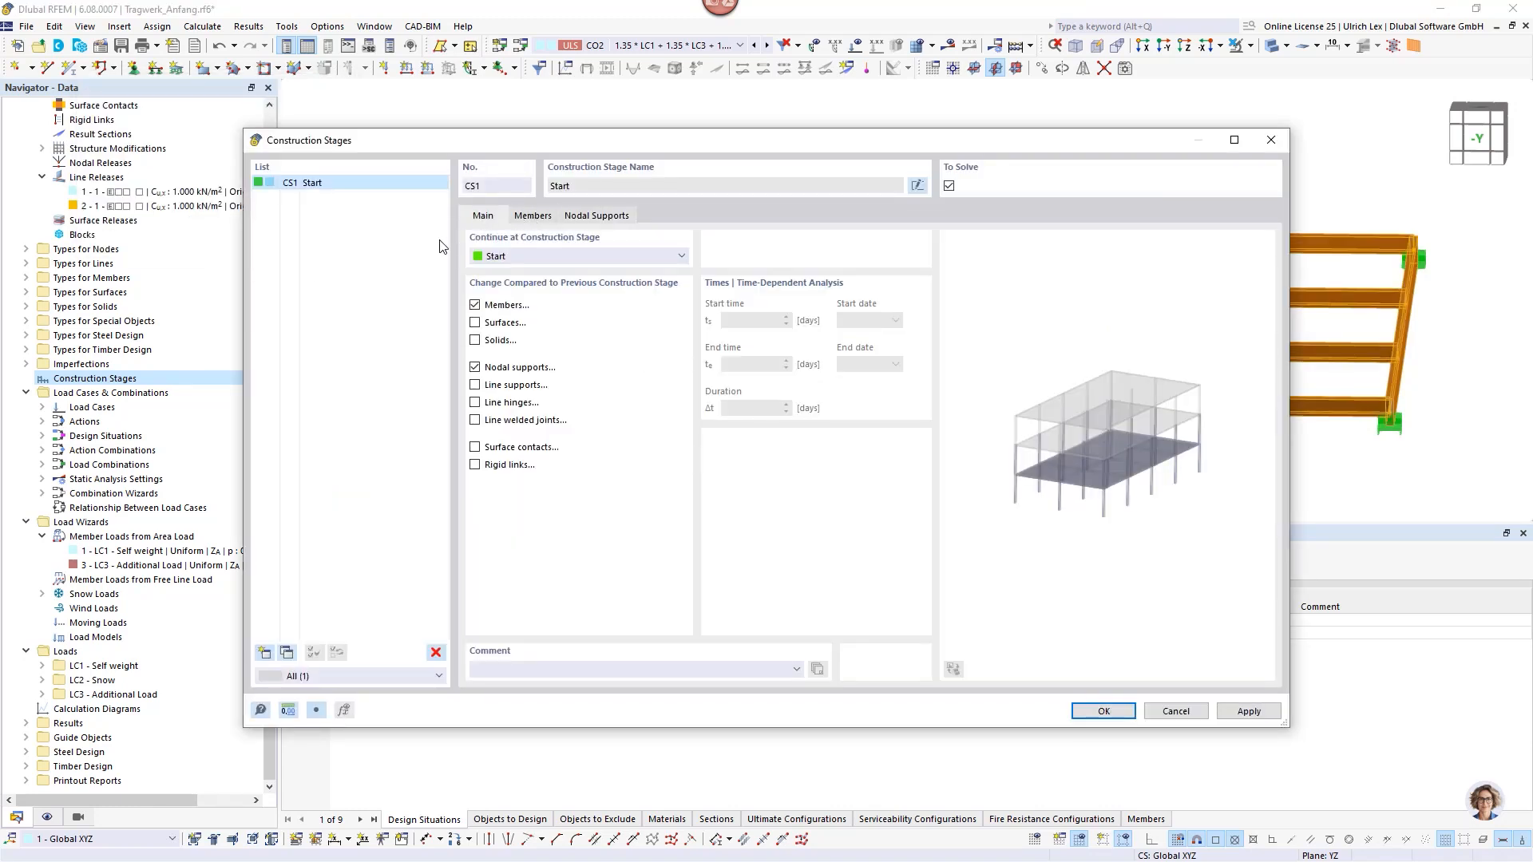
{"action": "left_click", "coordinate": [550, 217]}
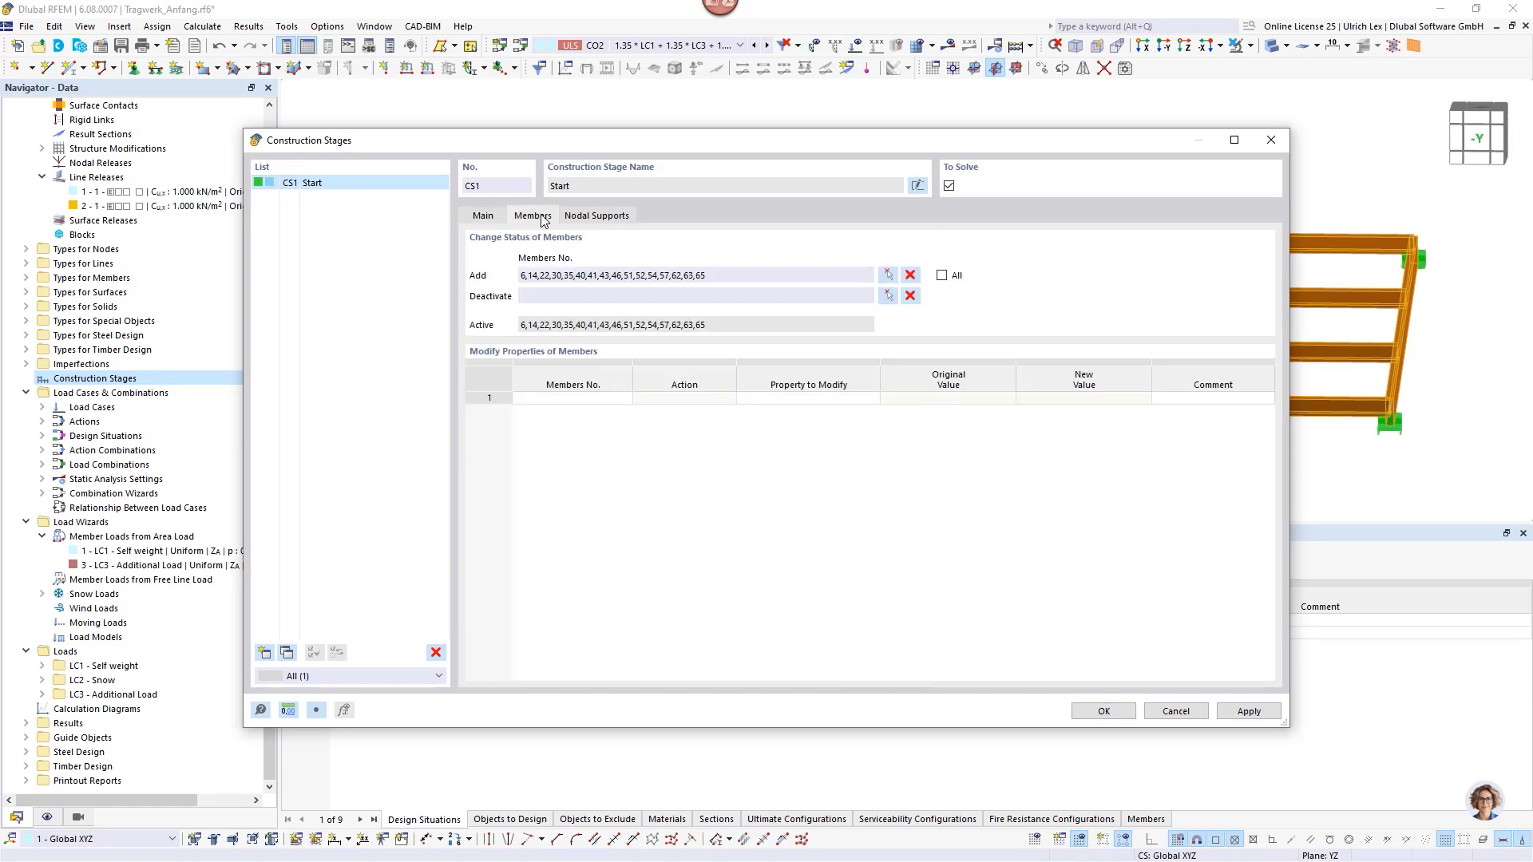
{"action": "left_click", "coordinate": [495, 220]}
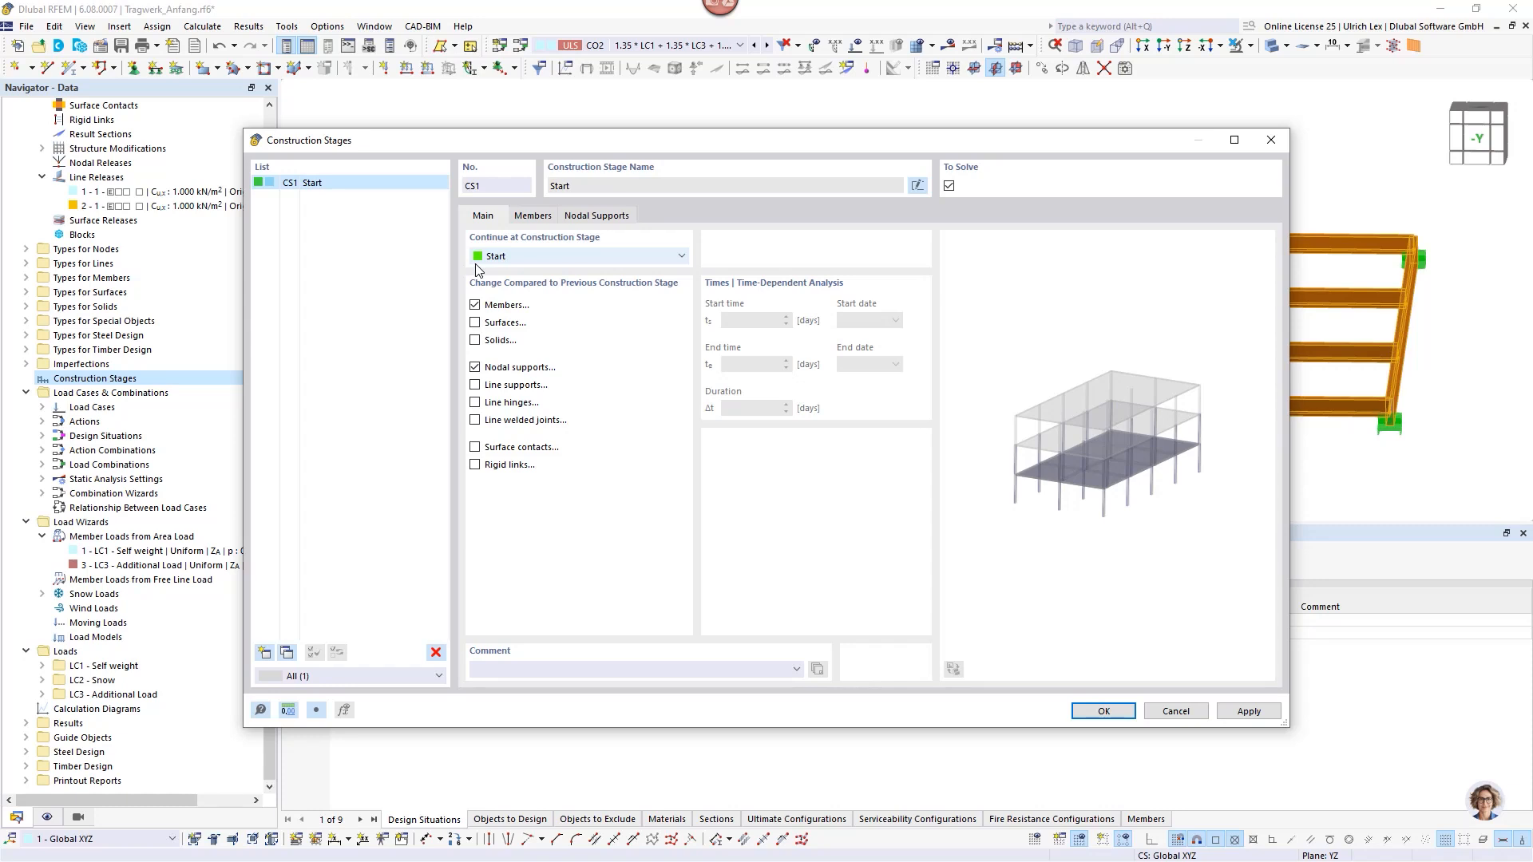
Create construction stage CS2 continuing from CS1 and add members 66-69 to it.
{"action": "left_click", "coordinate": [265, 652]}
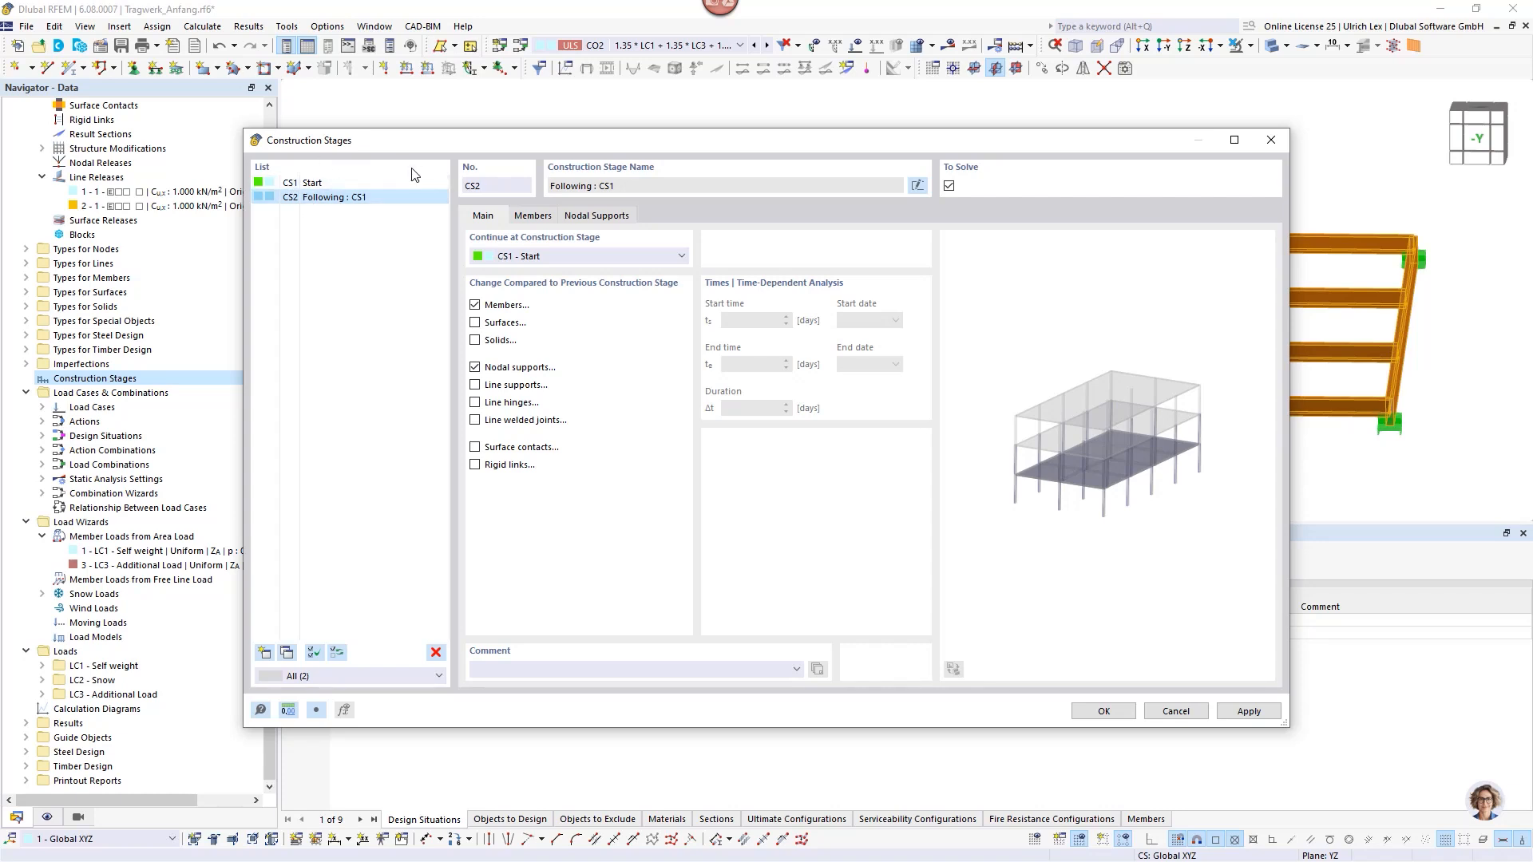
{"action": "left_click", "coordinate": [532, 218]}
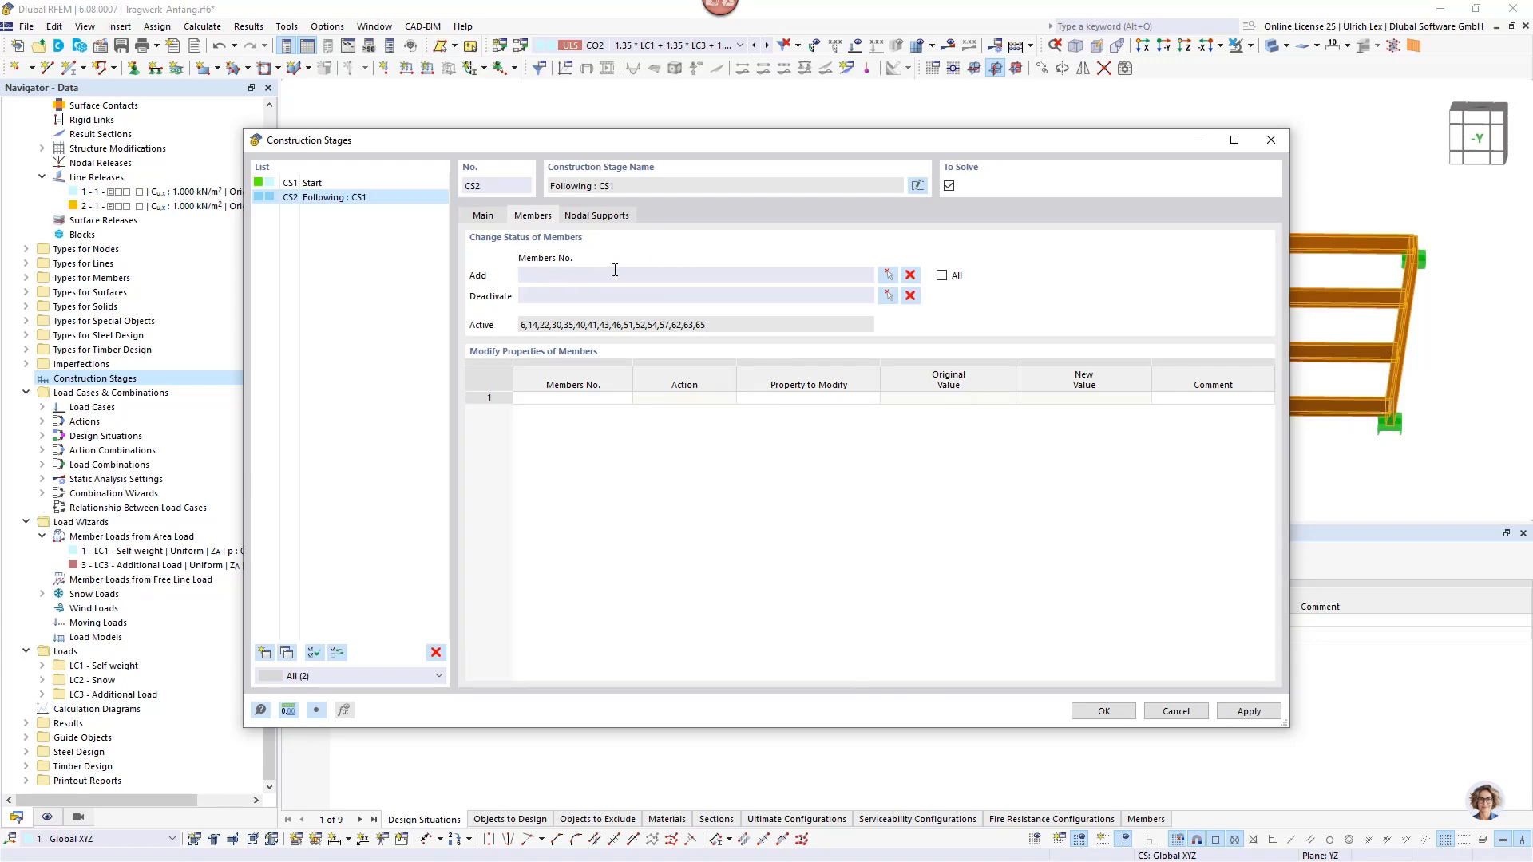
{"action": "left_click", "coordinate": [889, 273]}
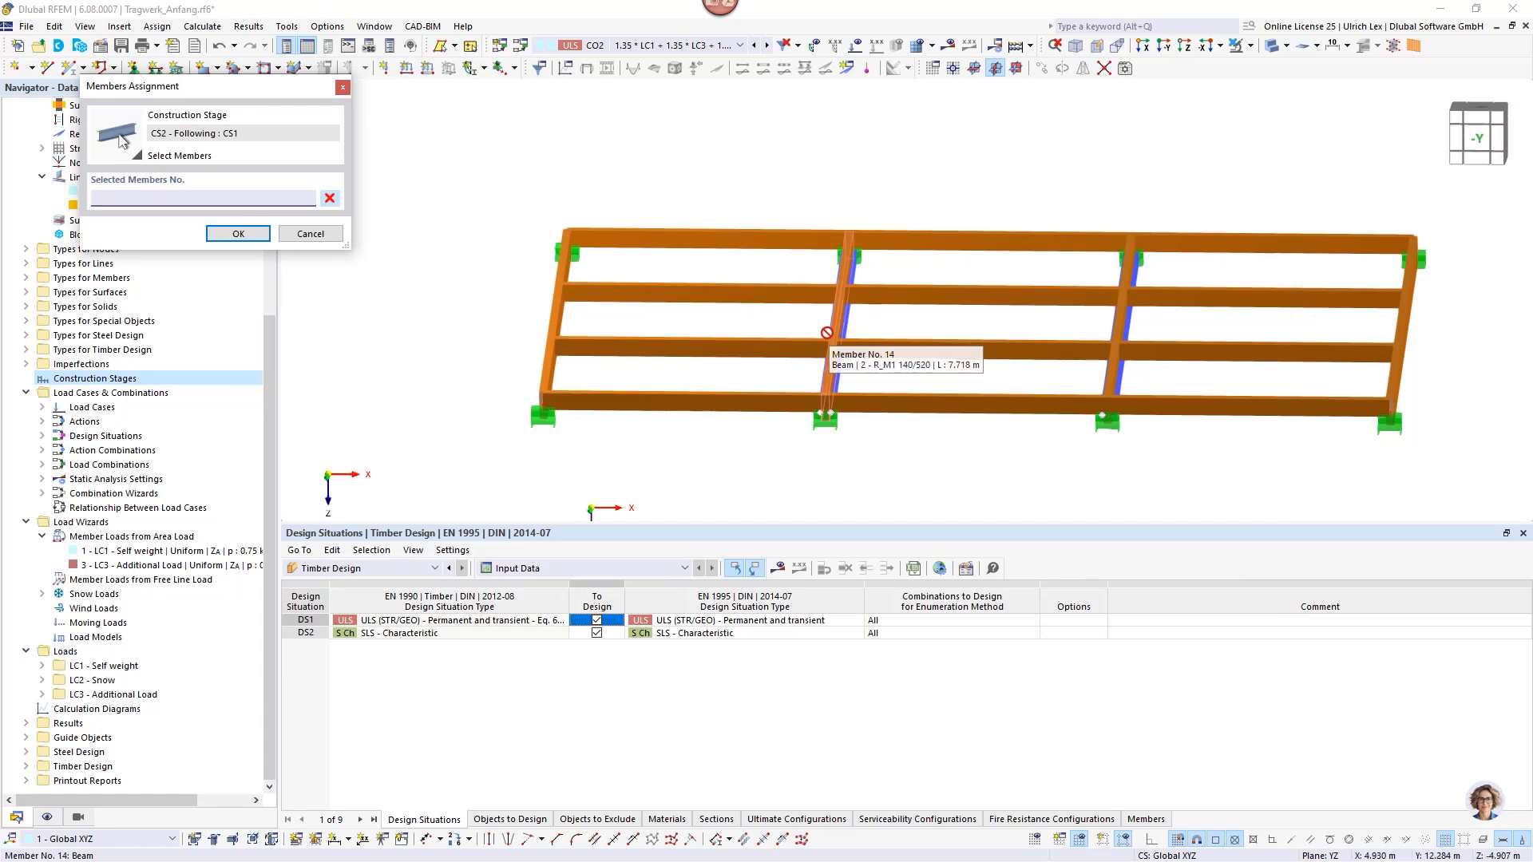
{"action": "scroll", "coordinate": [822, 333], "scroll_direction": "up", "scroll_amount": 5}
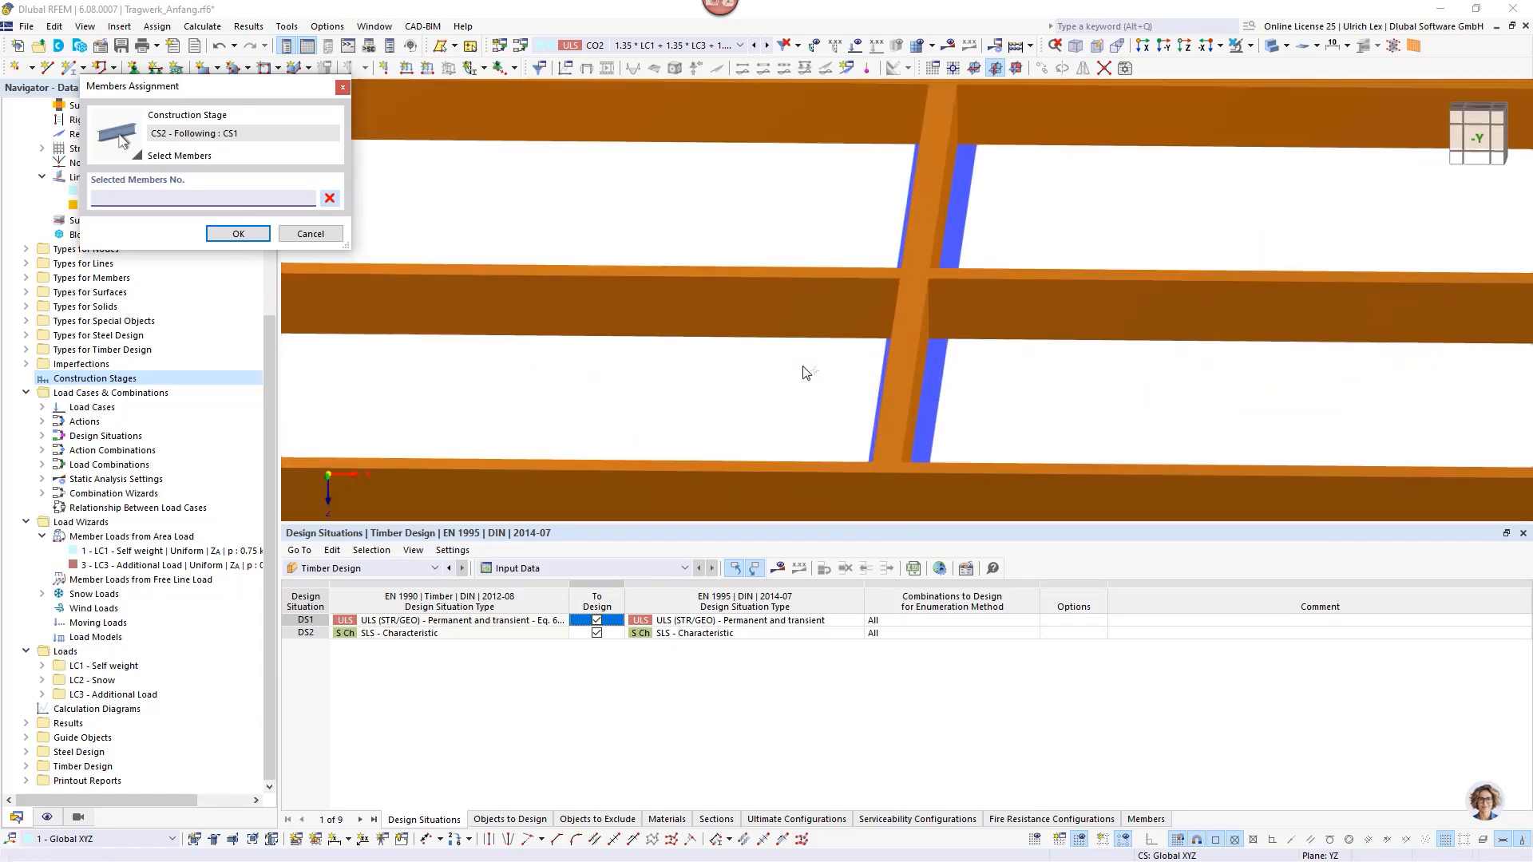
{"action": "left_click", "coordinate": [895, 368]}
{"action": "left_click", "coordinate": [899, 365]}
{"action": "scroll", "coordinate": [1067, 363], "scroll_direction": "down", "scroll_amount": 5}
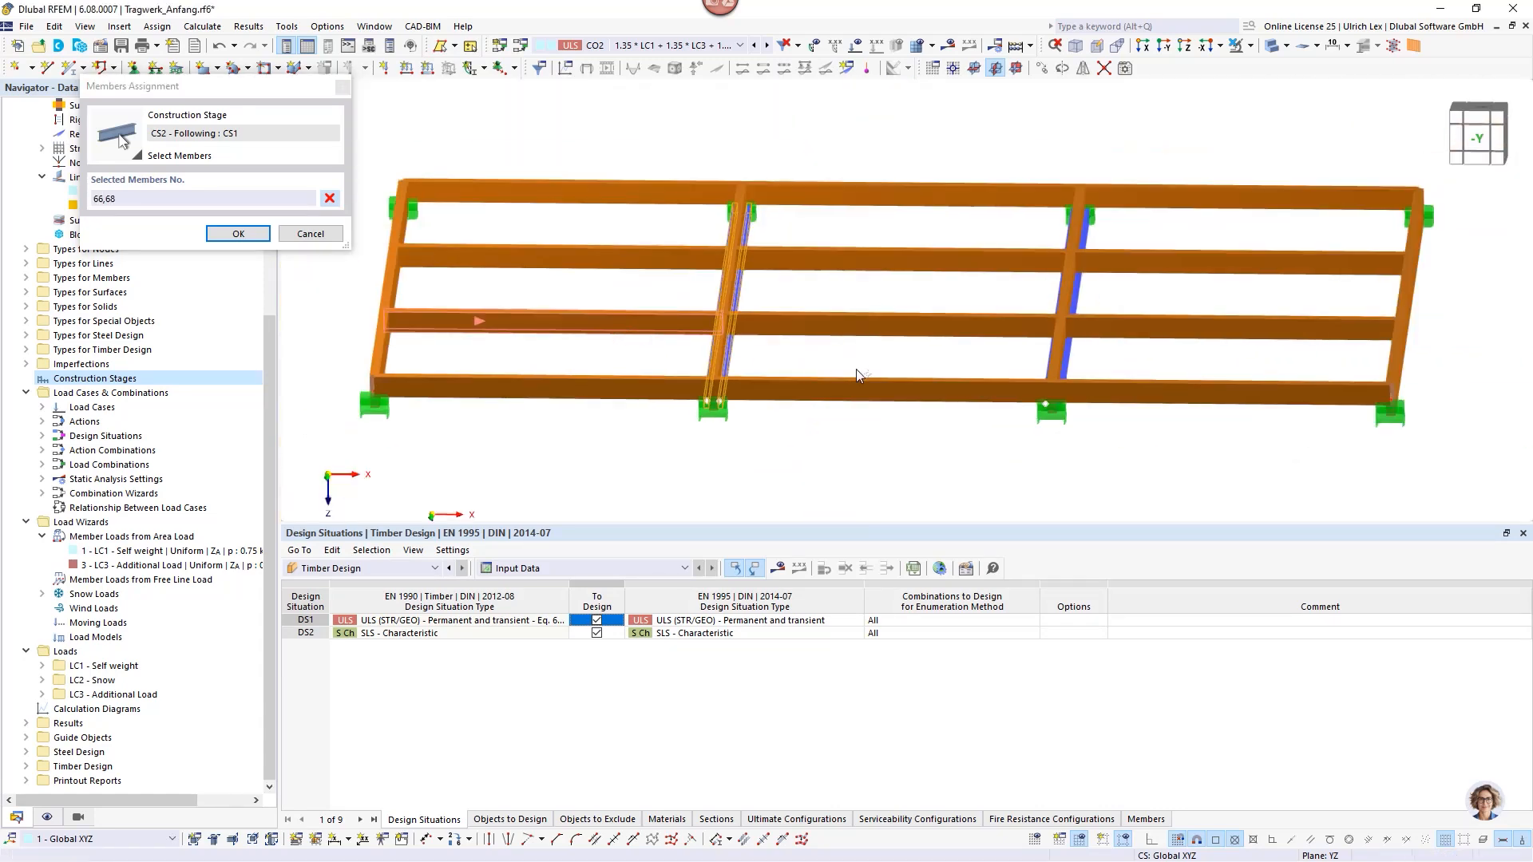
{"action": "scroll", "coordinate": [1068, 363], "scroll_direction": "up", "scroll_amount": 5}
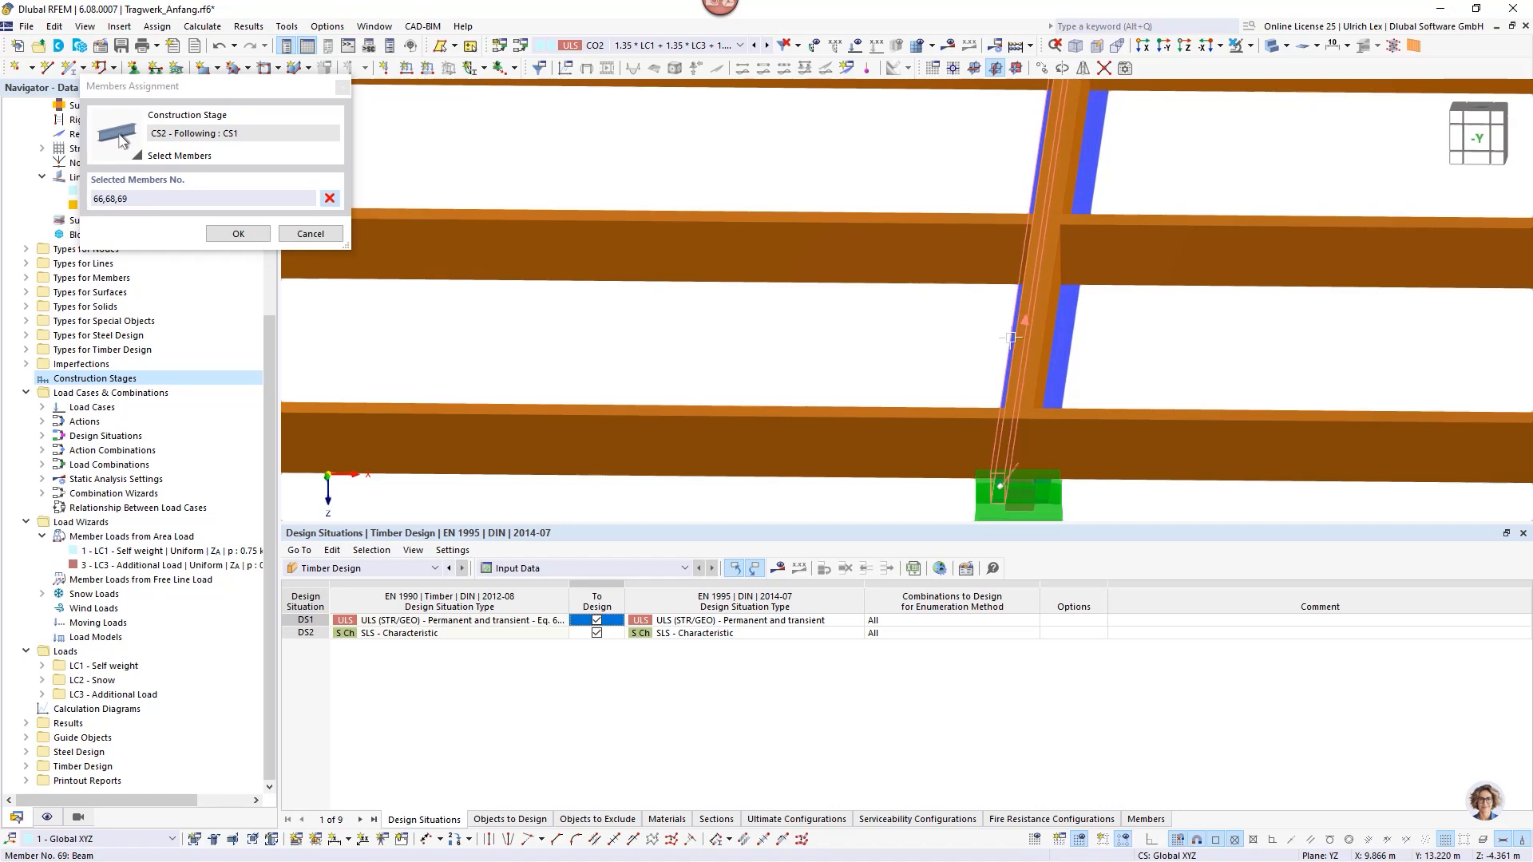
{"action": "left_click", "coordinate": [1066, 337]}
{"action": "scroll", "coordinate": [1182, 364], "scroll_direction": "down", "scroll_amount": 5}
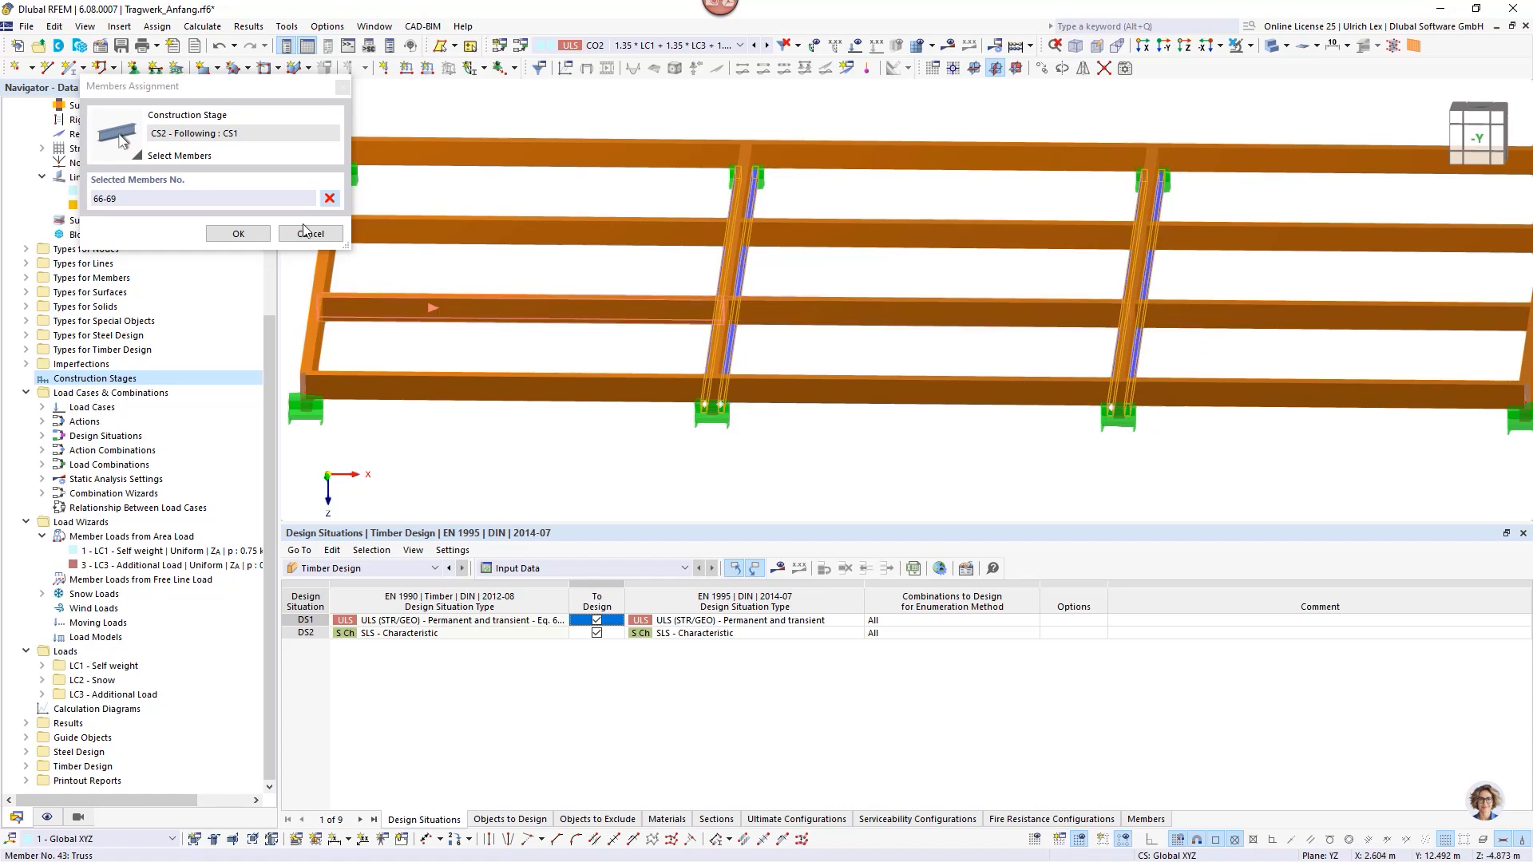
{"action": "left_click", "coordinate": [214, 235]}
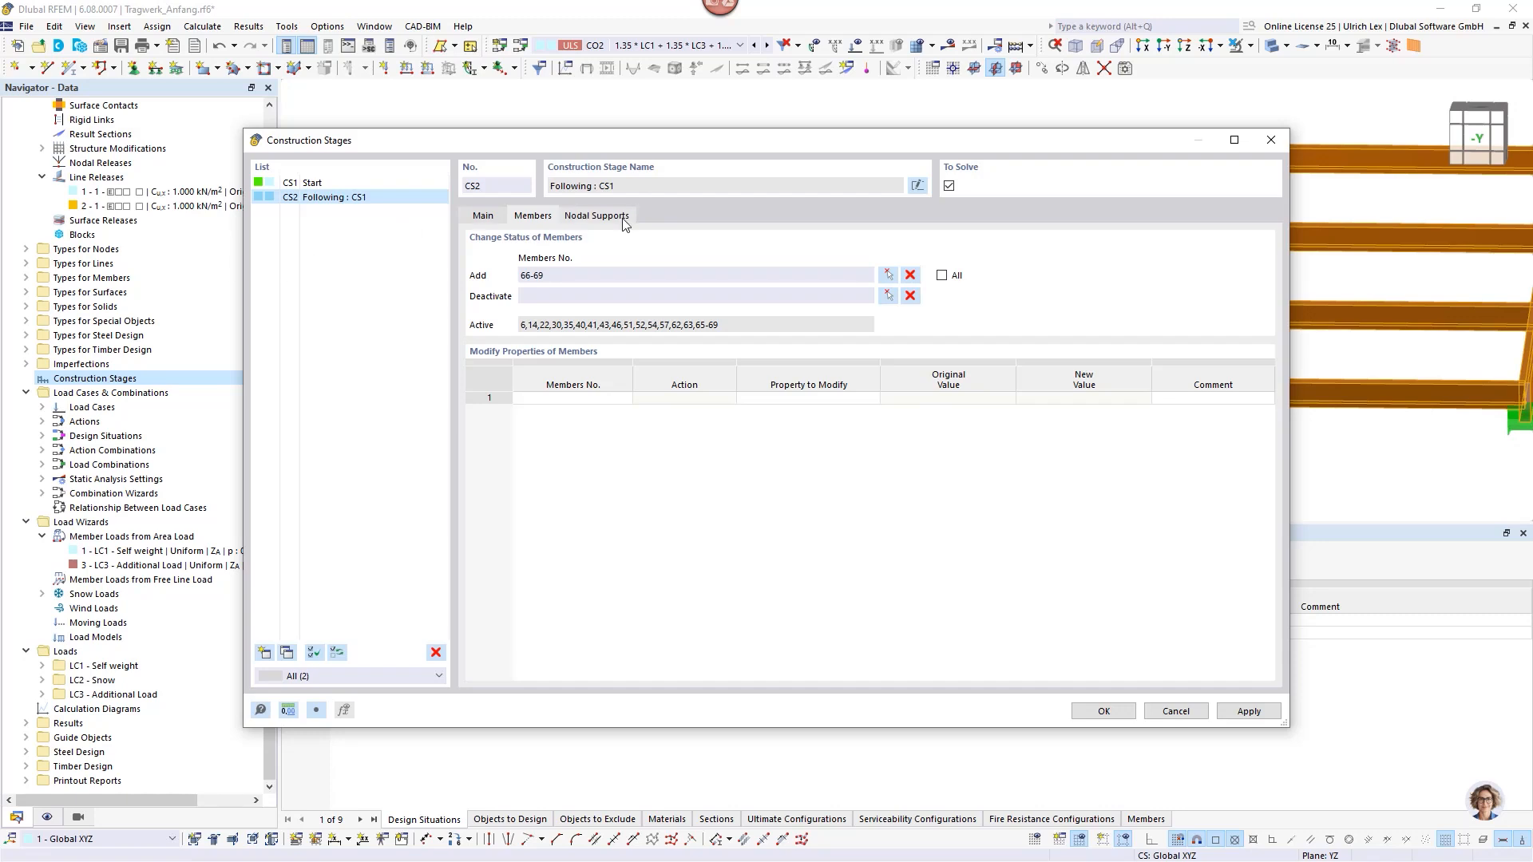
Check the nodal supports of construction stage CS2 and accept the construction stage definitions.
{"action": "left_click", "coordinate": [591, 222]}
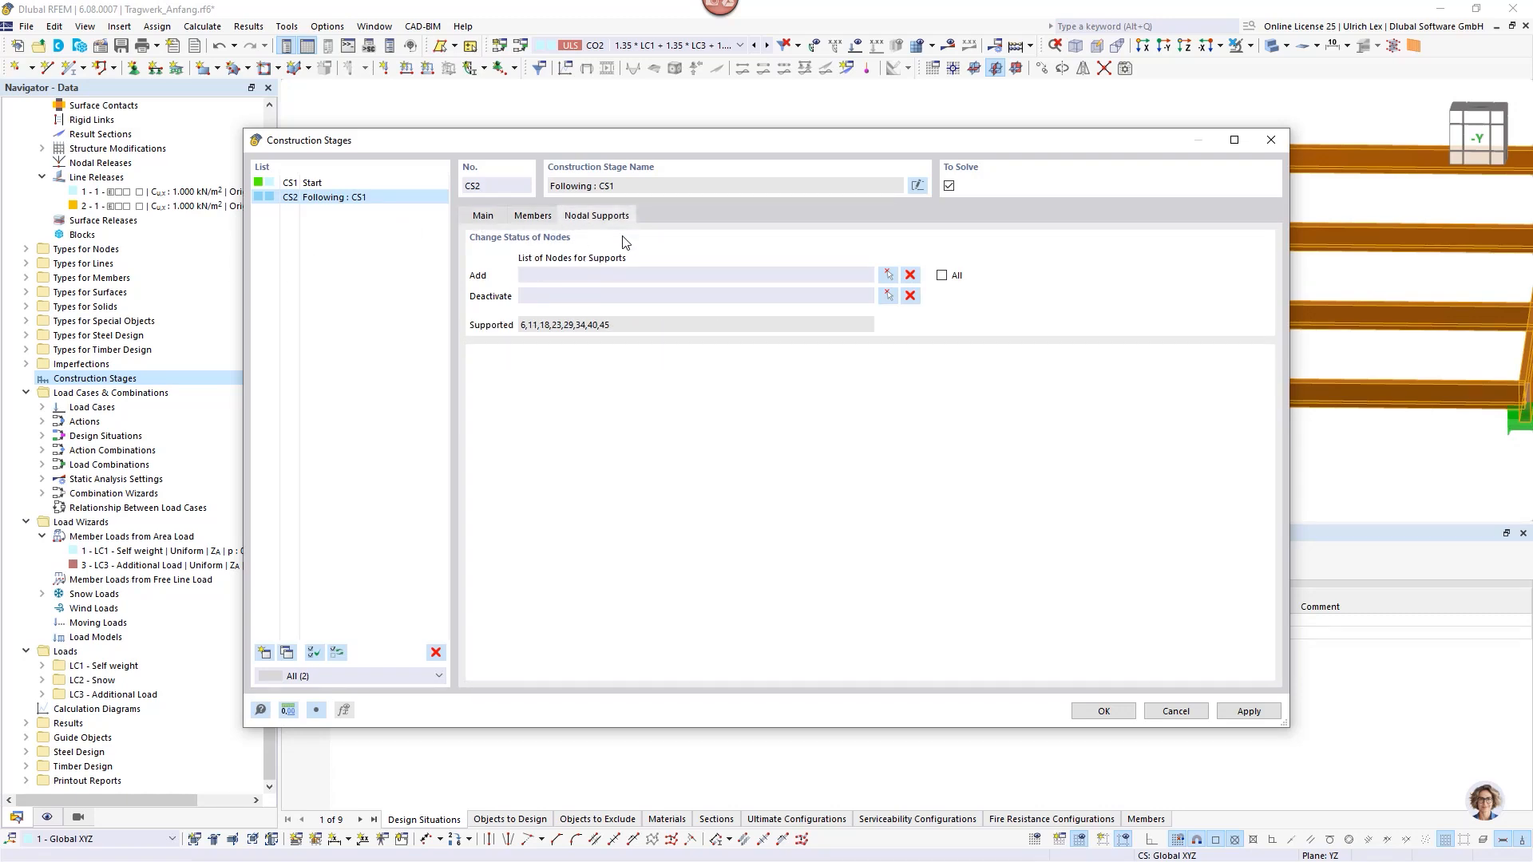
{"action": "left_click", "coordinate": [488, 217]}
{"action": "left_click", "coordinate": [1122, 714]}
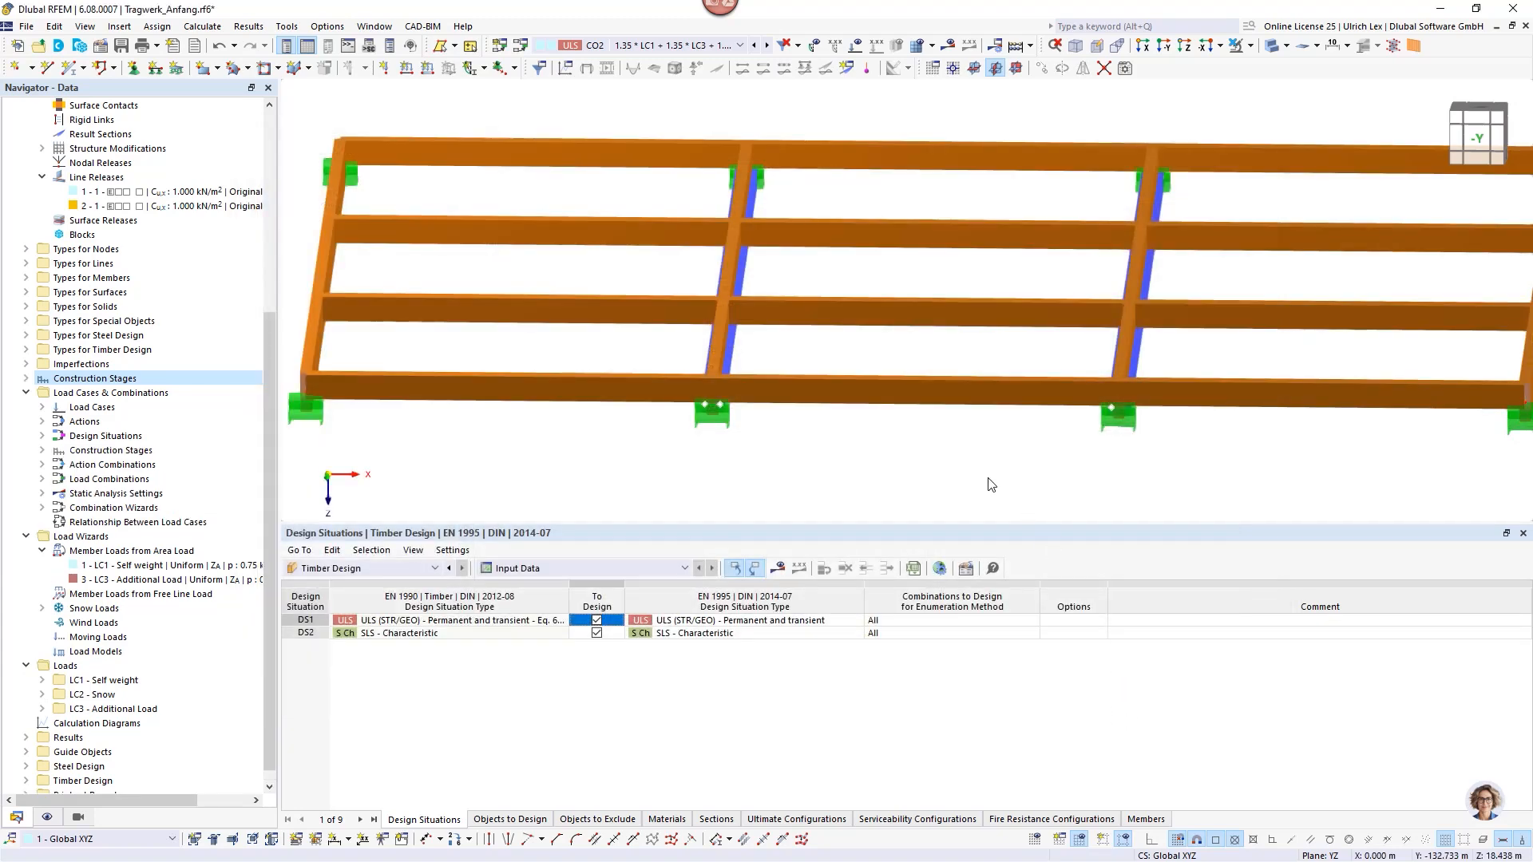
Display construction stages CS1 and CS2 in turn to examine which members are active in the model.
{"action": "scroll", "coordinate": [778, 355], "scroll_direction": "down", "scroll_amount": 2}
{"action": "middle_click_drag", "start_coordinate": [1134, 512], "coordinate": [1094, 517], "text": "ctrl"}
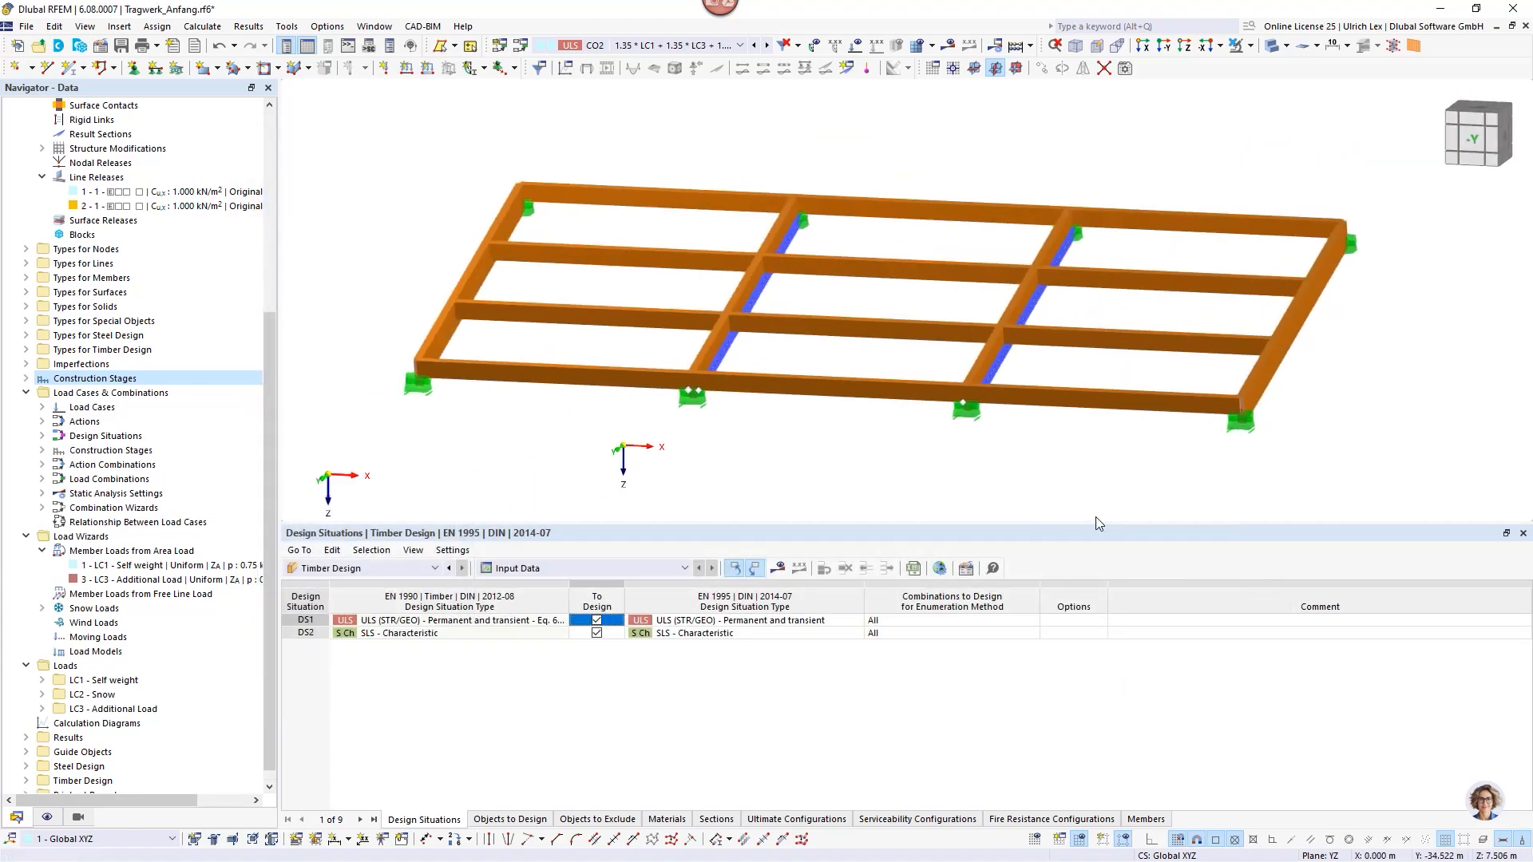
{"action": "left_click", "coordinate": [740, 46]}
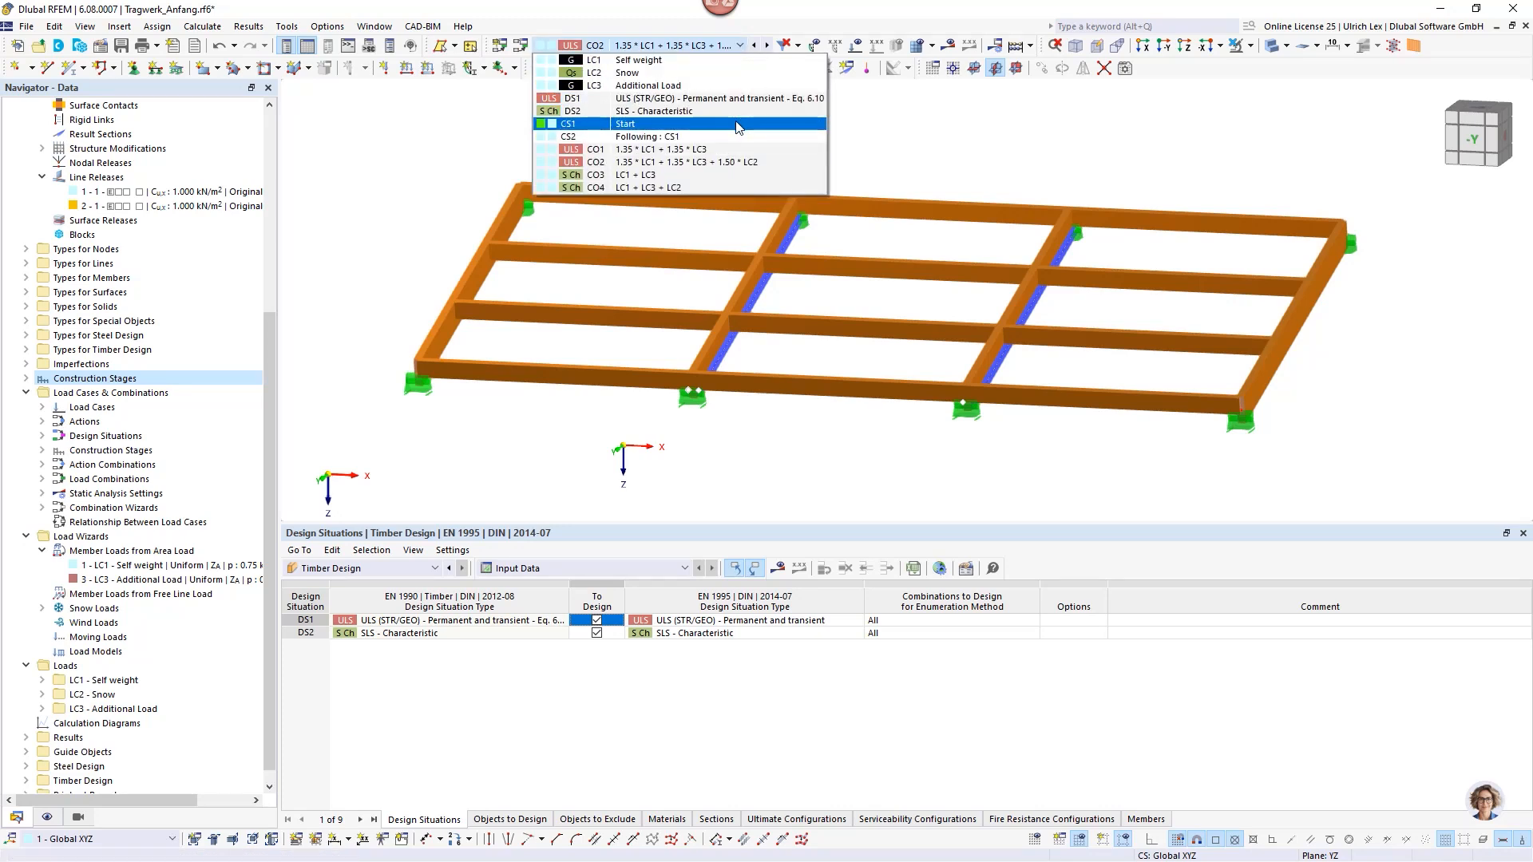
{"action": "left_click", "coordinate": [737, 125]}
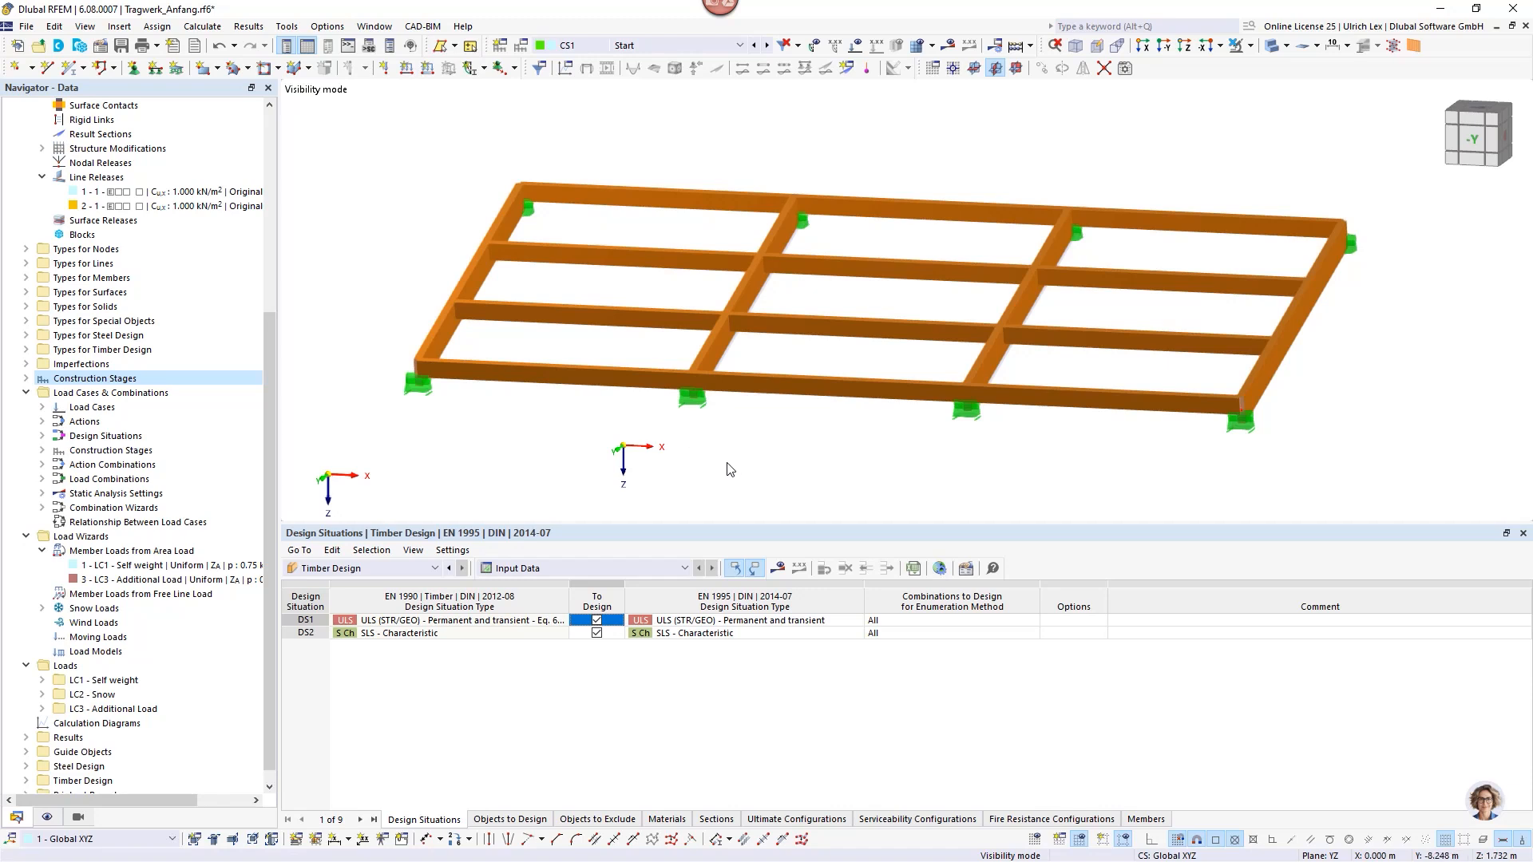
{"action": "middle_click_drag", "start_coordinate": [707, 467], "coordinate": [673, 467], "text": "ctrl"}
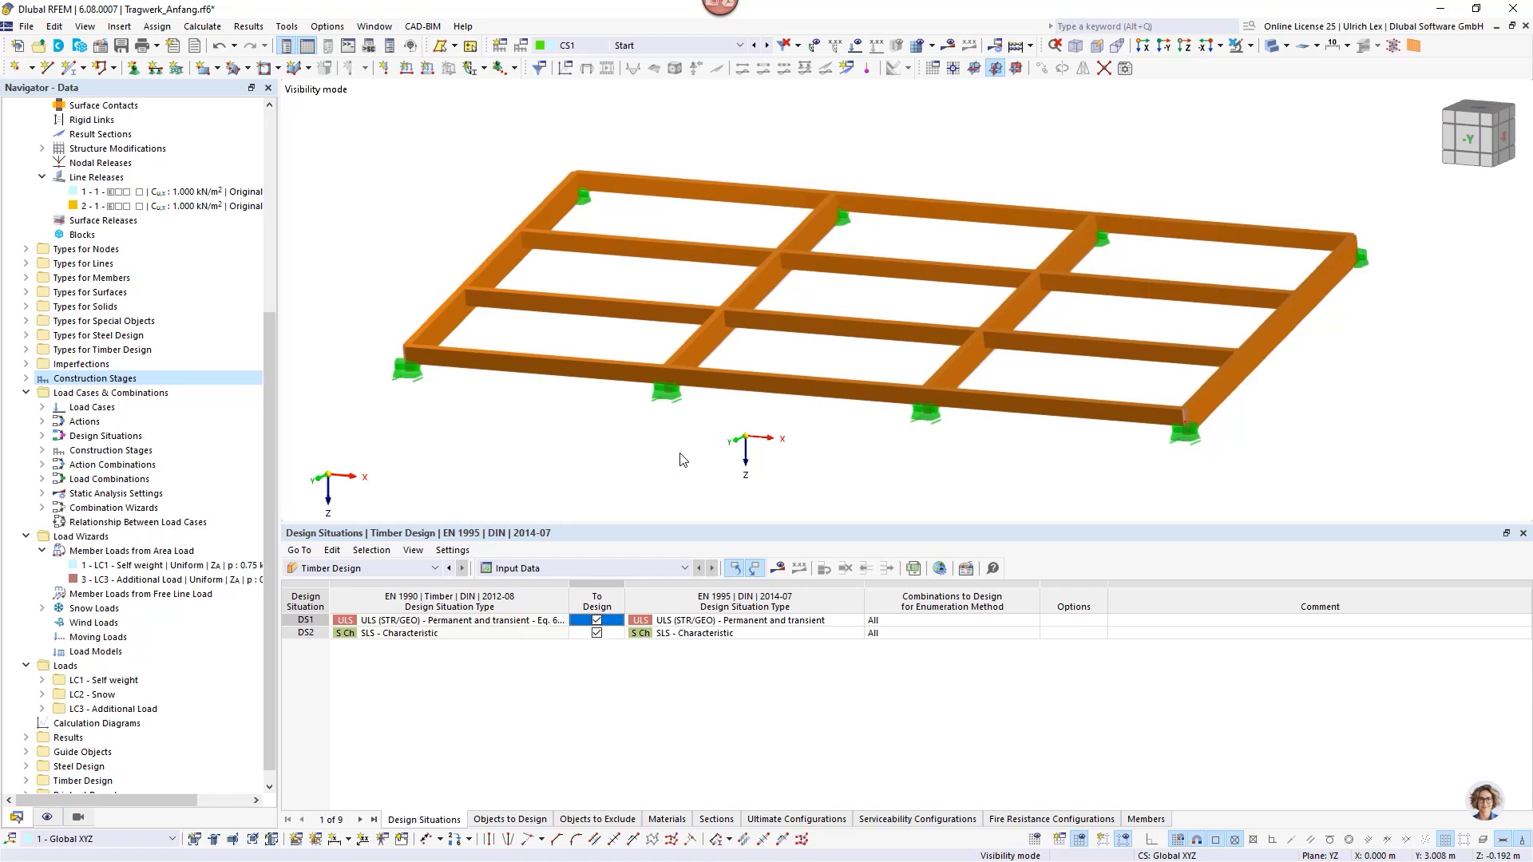
{"action": "left_click", "coordinate": [769, 46]}
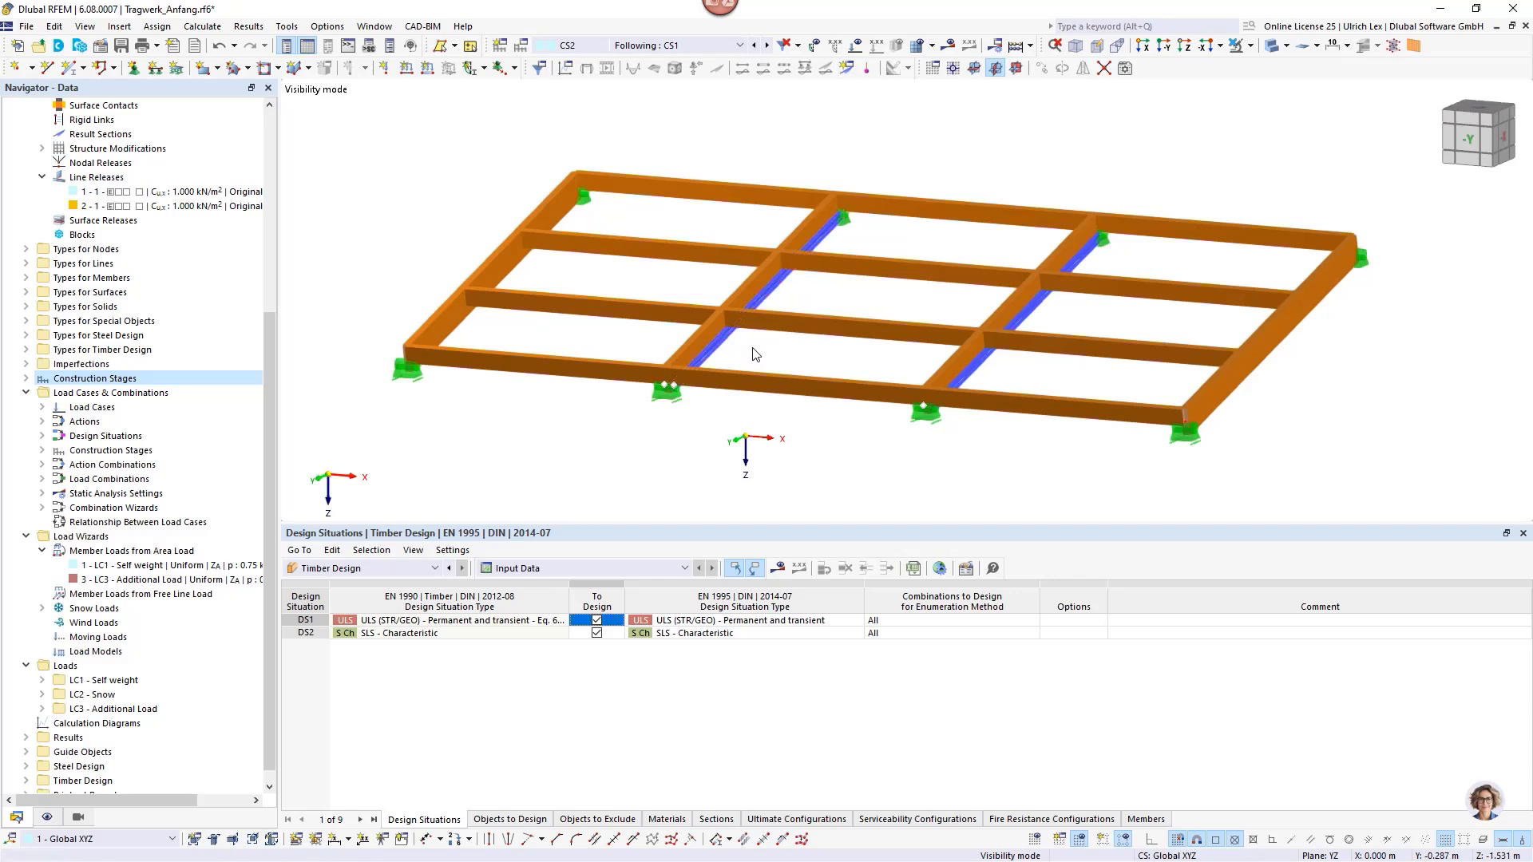
{"action": "mouse_move", "coordinate": [639, 461]}
{"action": "middle_mouse_down", "text": "ctrl"}
{"action": "mouse_move", "coordinate": [801, 443]}
{"action": "mouse_move", "coordinate": [641, 461]}
{"action": "middle_mouse_up", "text": "ctrl"}
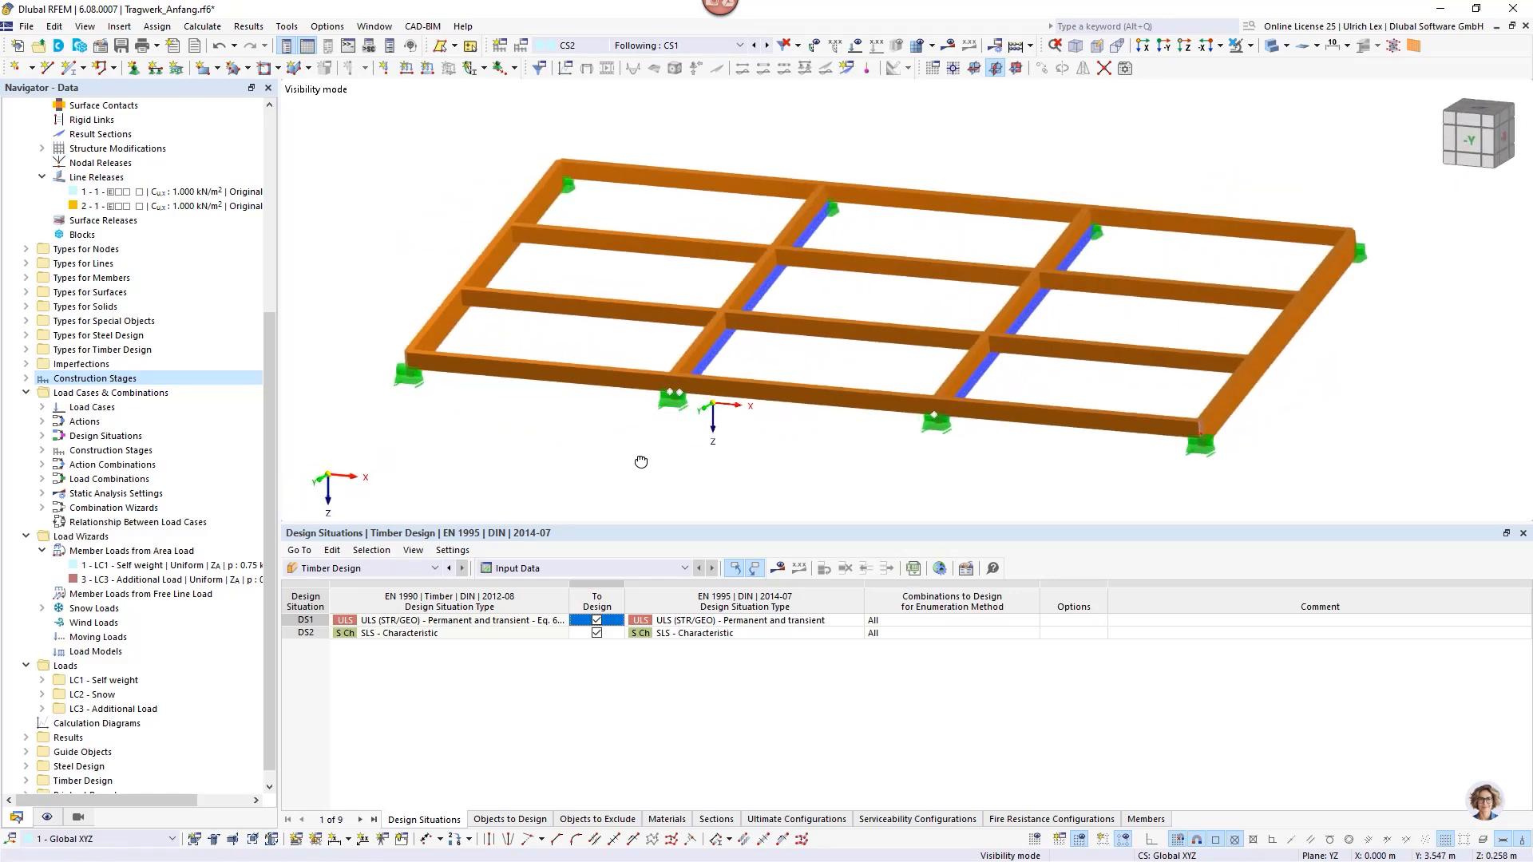
{"action": "right_click", "coordinate": [641, 461]}
{"action": "left_click", "coordinate": [424, 227]}
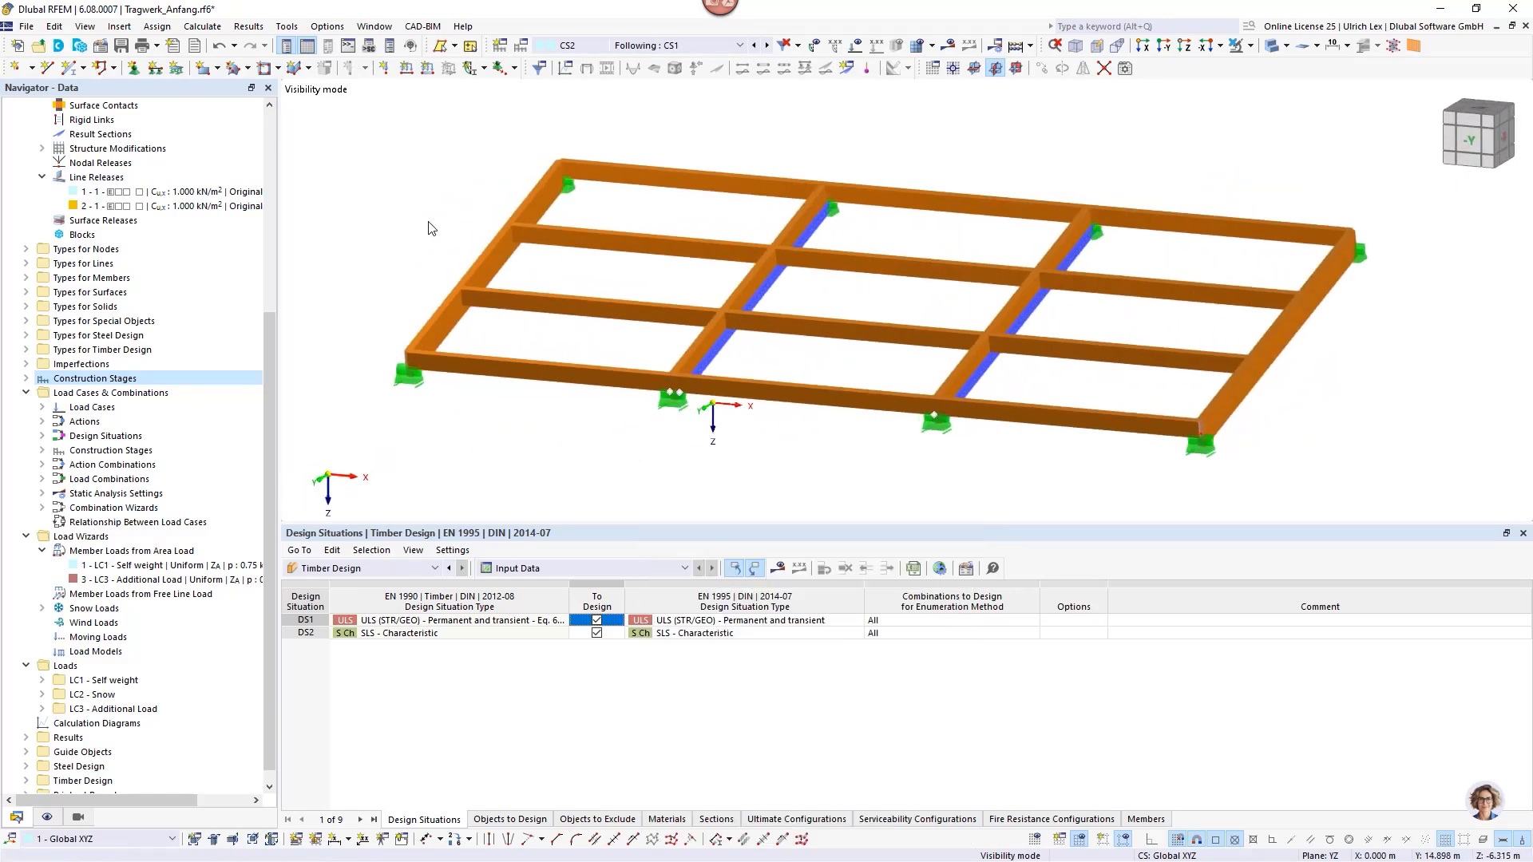
Assign load case LC1 Self weight to construction stage CS1 in the load cases and combinations settings.
{"action": "left_click", "coordinate": [521, 48]}
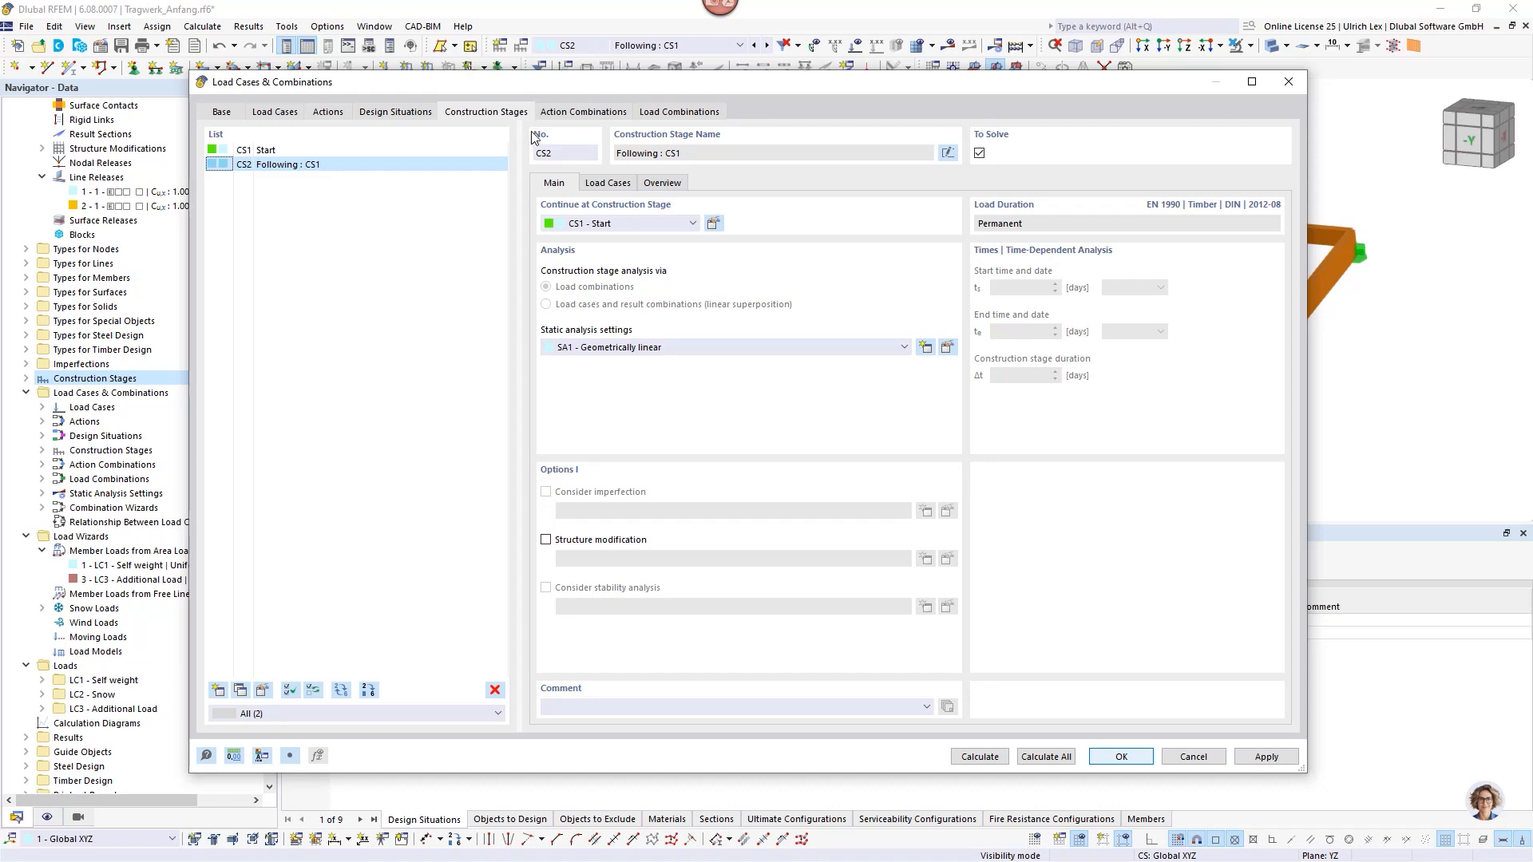
{"action": "left_click", "coordinate": [623, 185]}
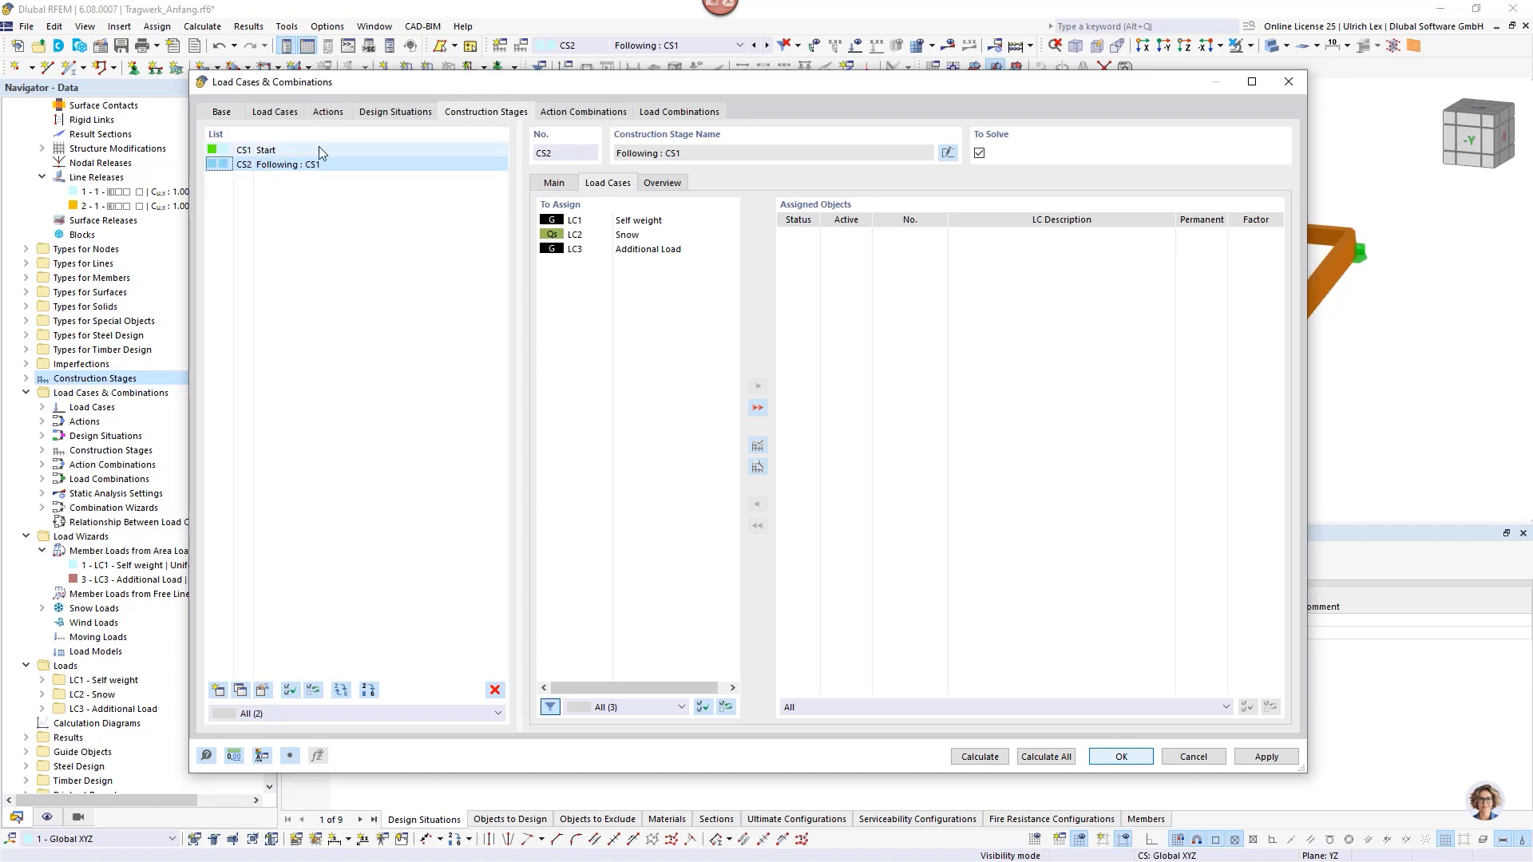
{"action": "double_click", "coordinate": [657, 221]}
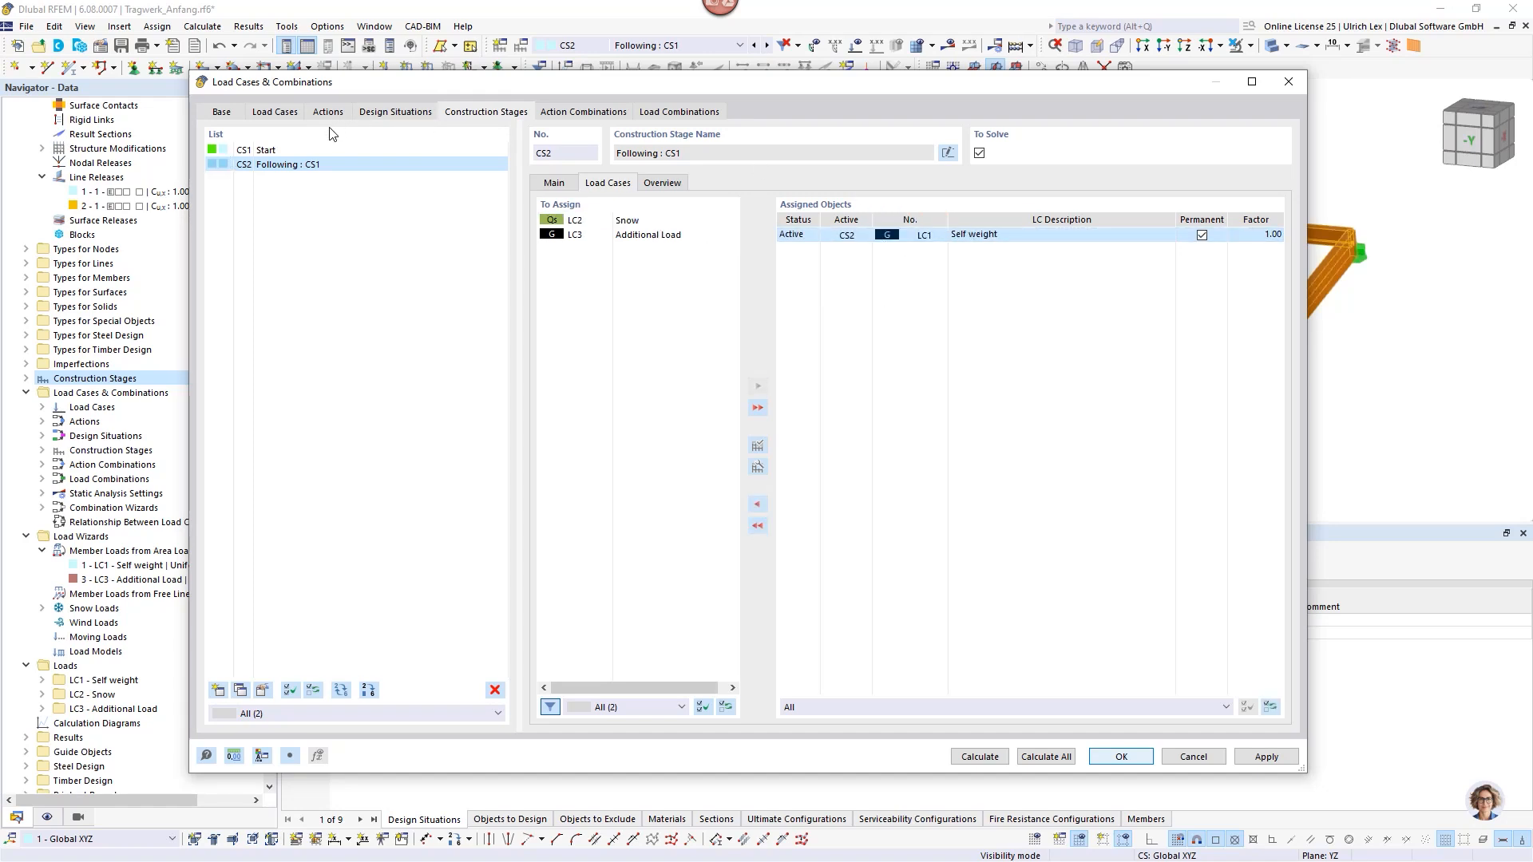
{"action": "double_click", "coordinate": [958, 235]}
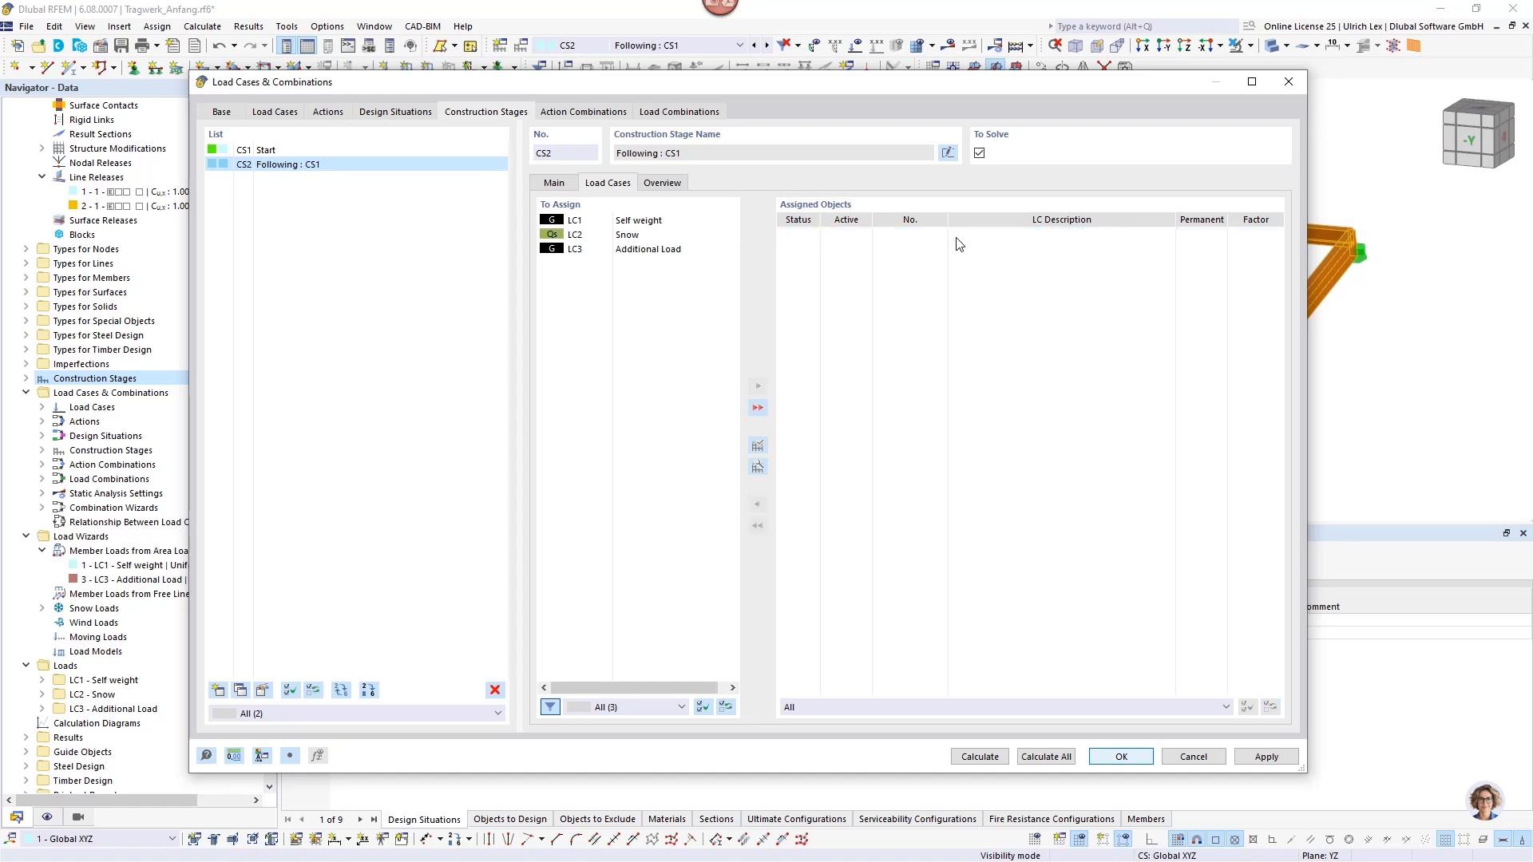
{"action": "left_click", "coordinate": [269, 151]}
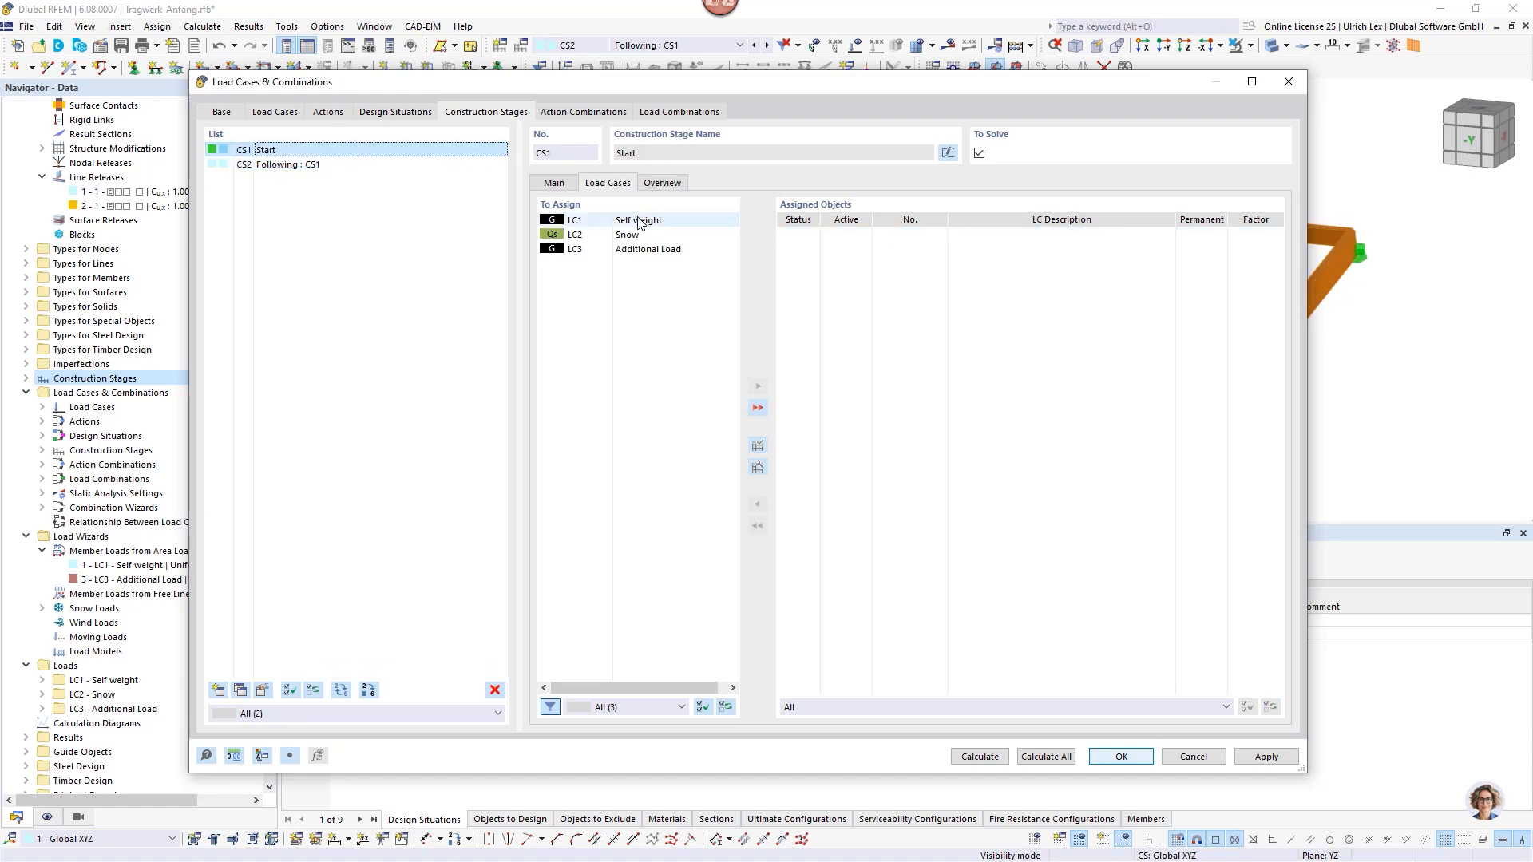
{"action": "double_click", "coordinate": [667, 222]}
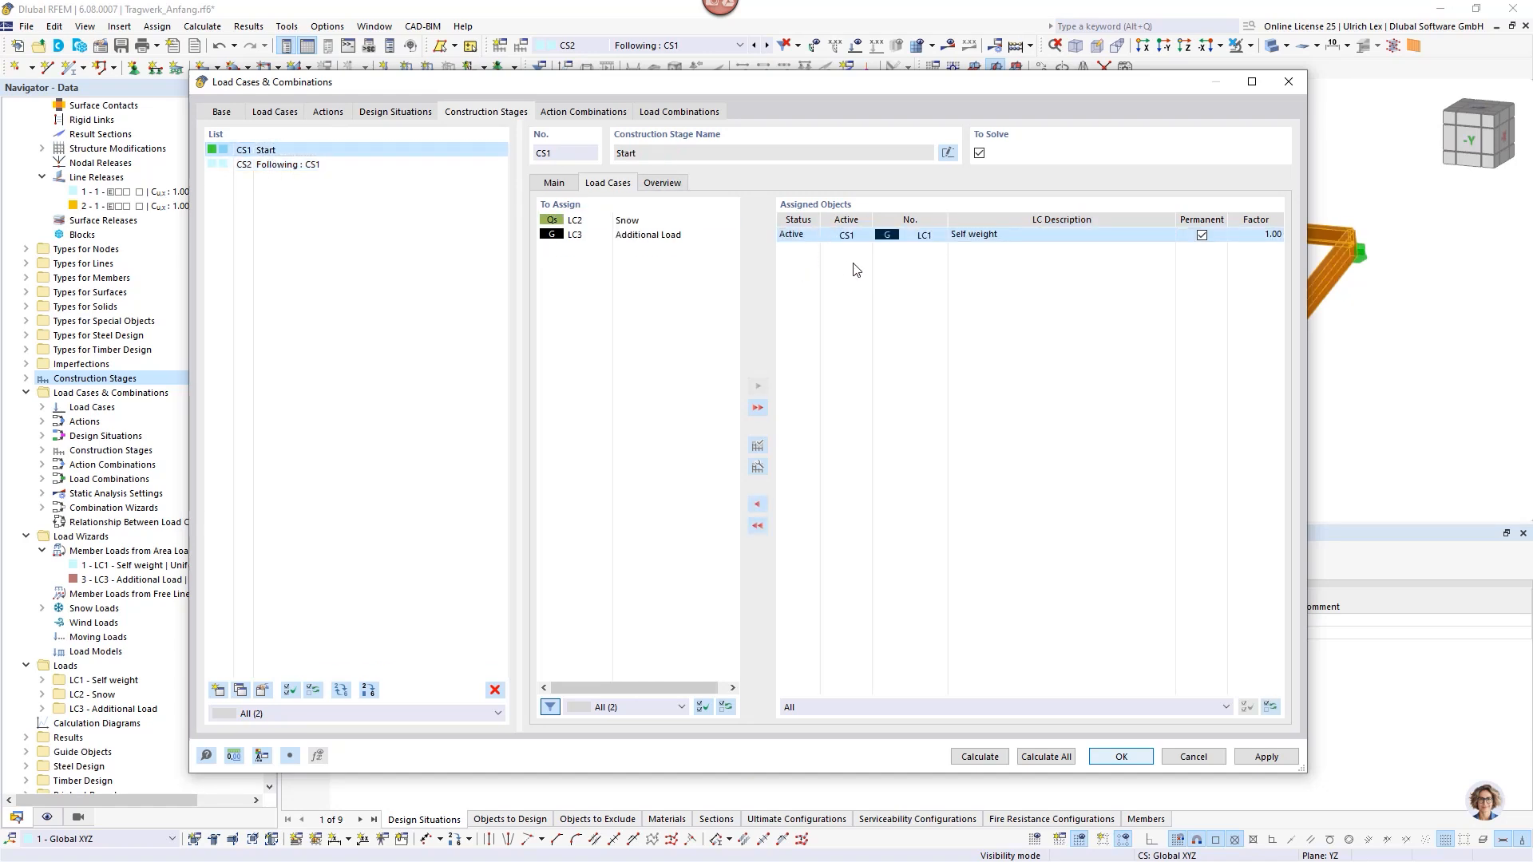
Assign load cases LC3 Additional Load and LC2 Snow to construction stage CS2.
{"action": "left_click", "coordinate": [267, 166]}
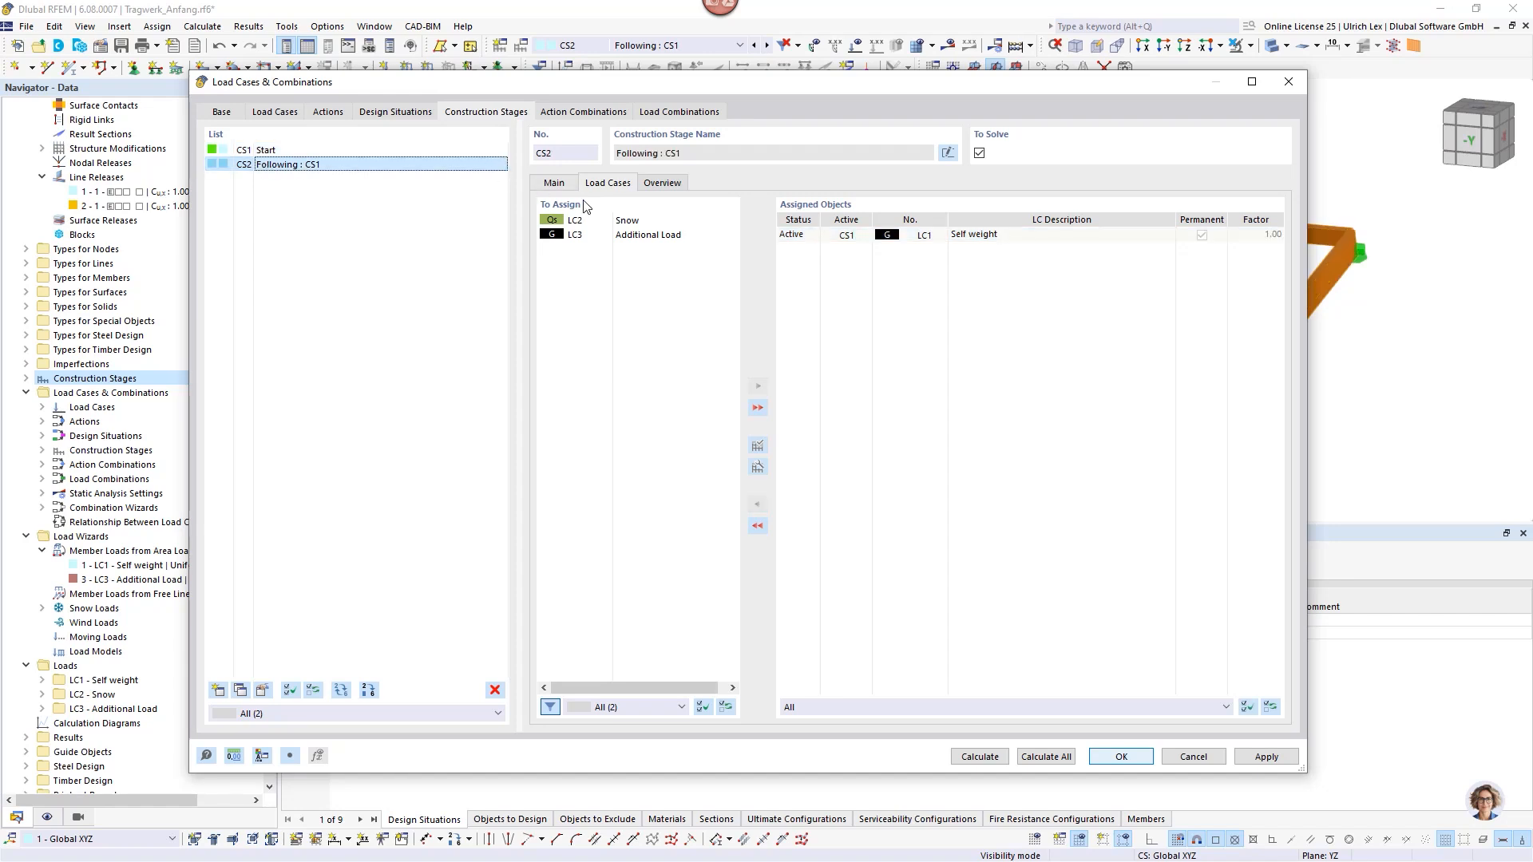
{"action": "double_click", "coordinate": [632, 236]}
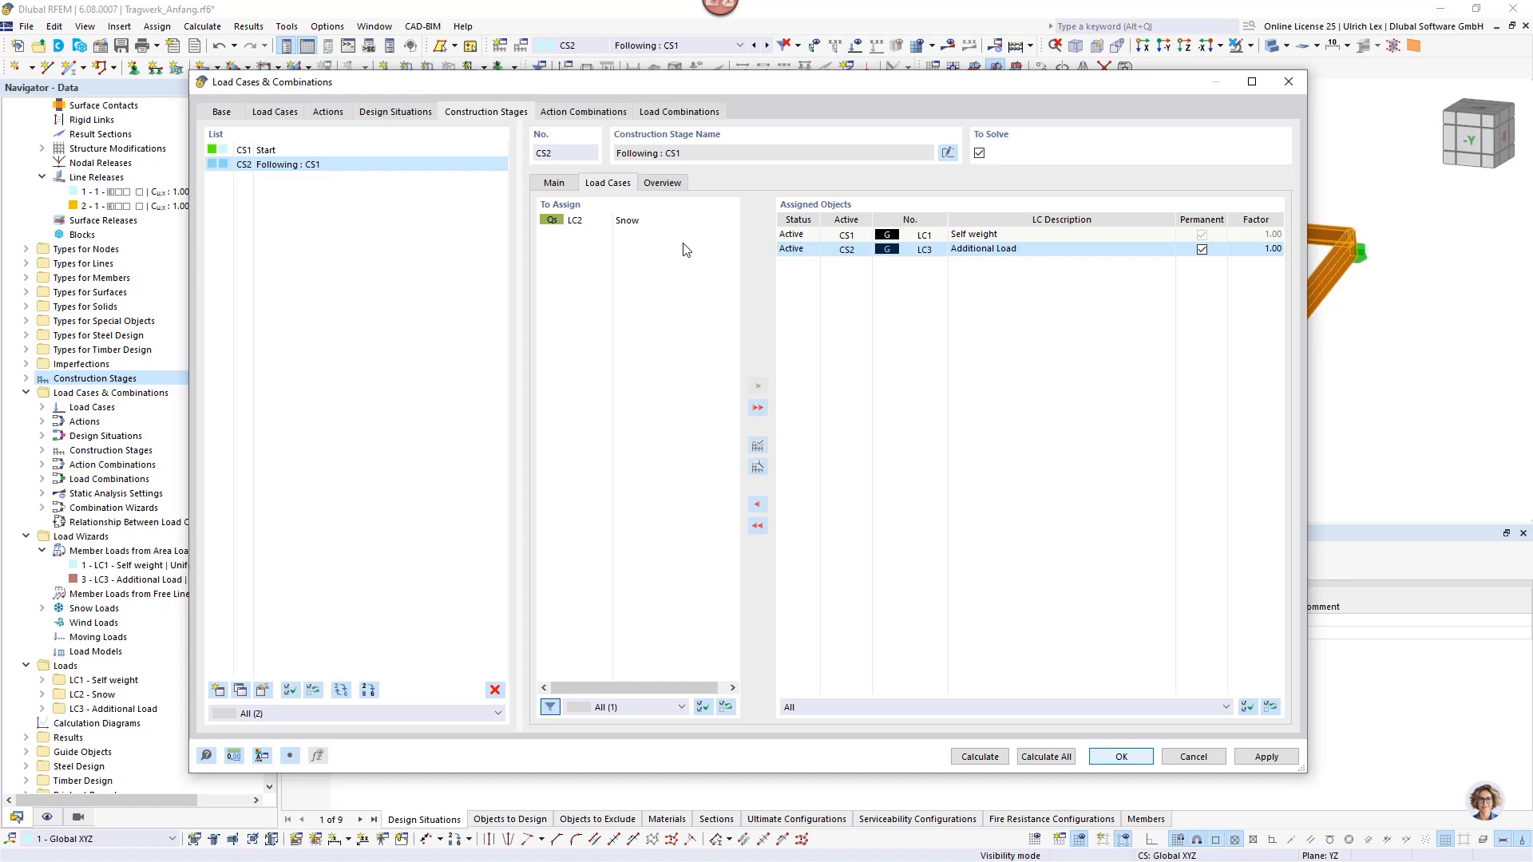
{"action": "double_click", "coordinate": [637, 222]}
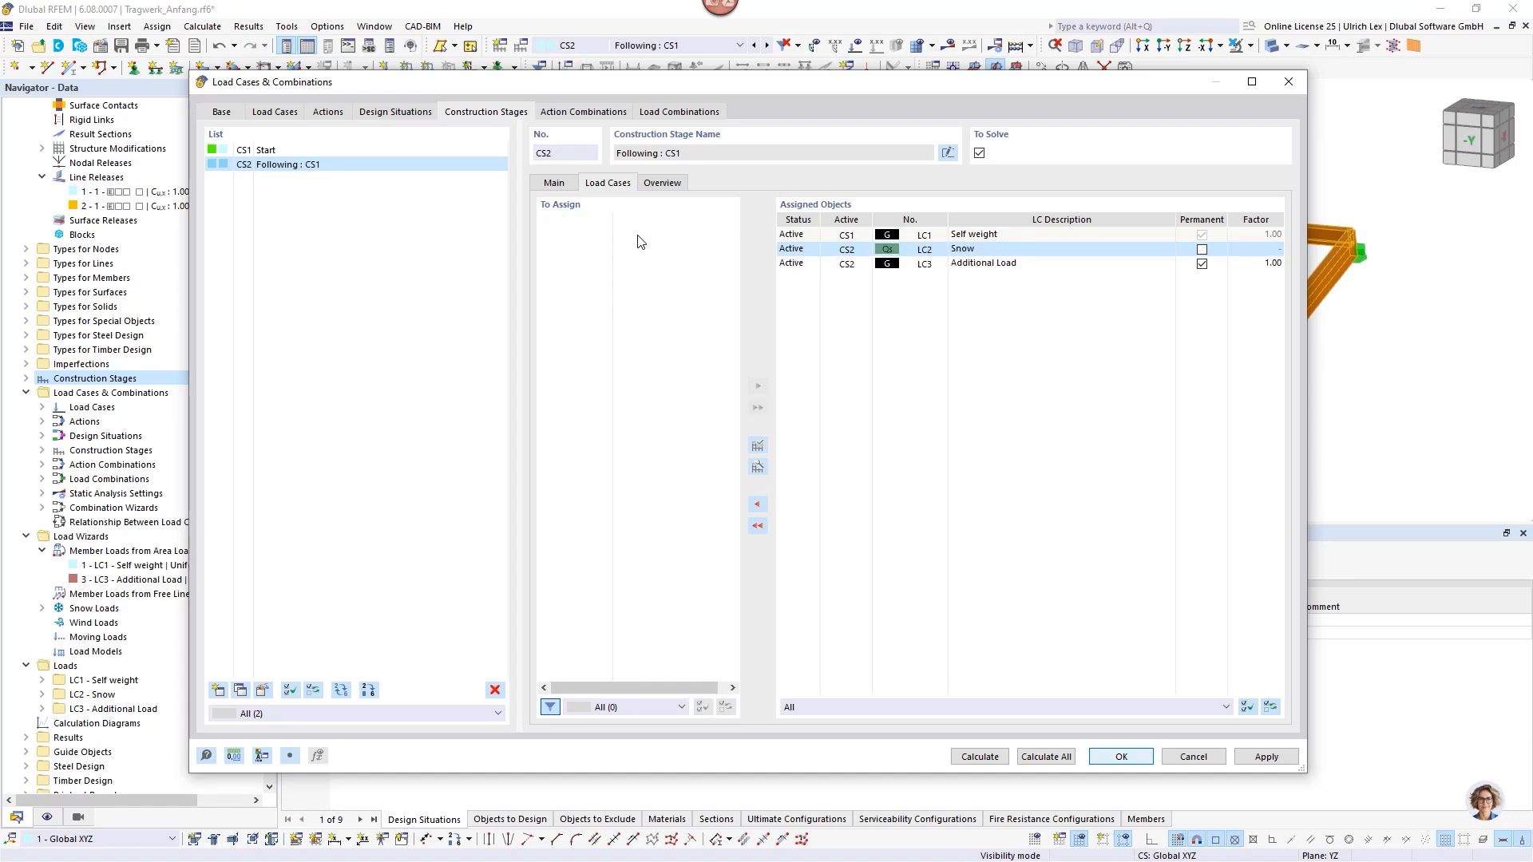
Enable the initial state in the combination wizard of design situation DS1 and assign construction stage CS2 to it with its final state.
{"action": "left_click", "coordinate": [398, 116]}
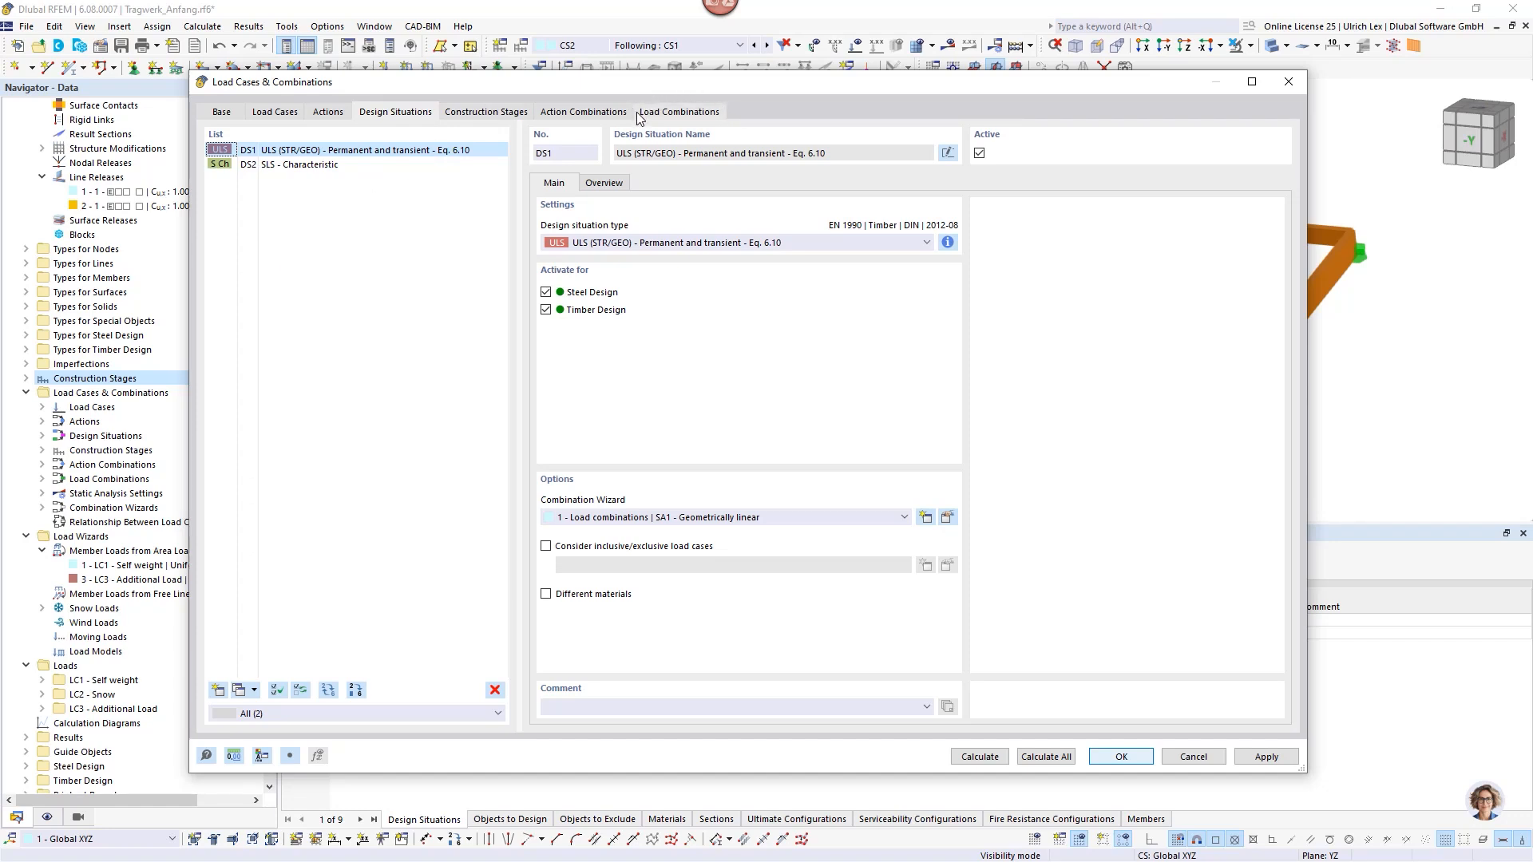
{"action": "left_click_drag", "start_coordinate": [716, 85], "coordinate": [672, 110]}
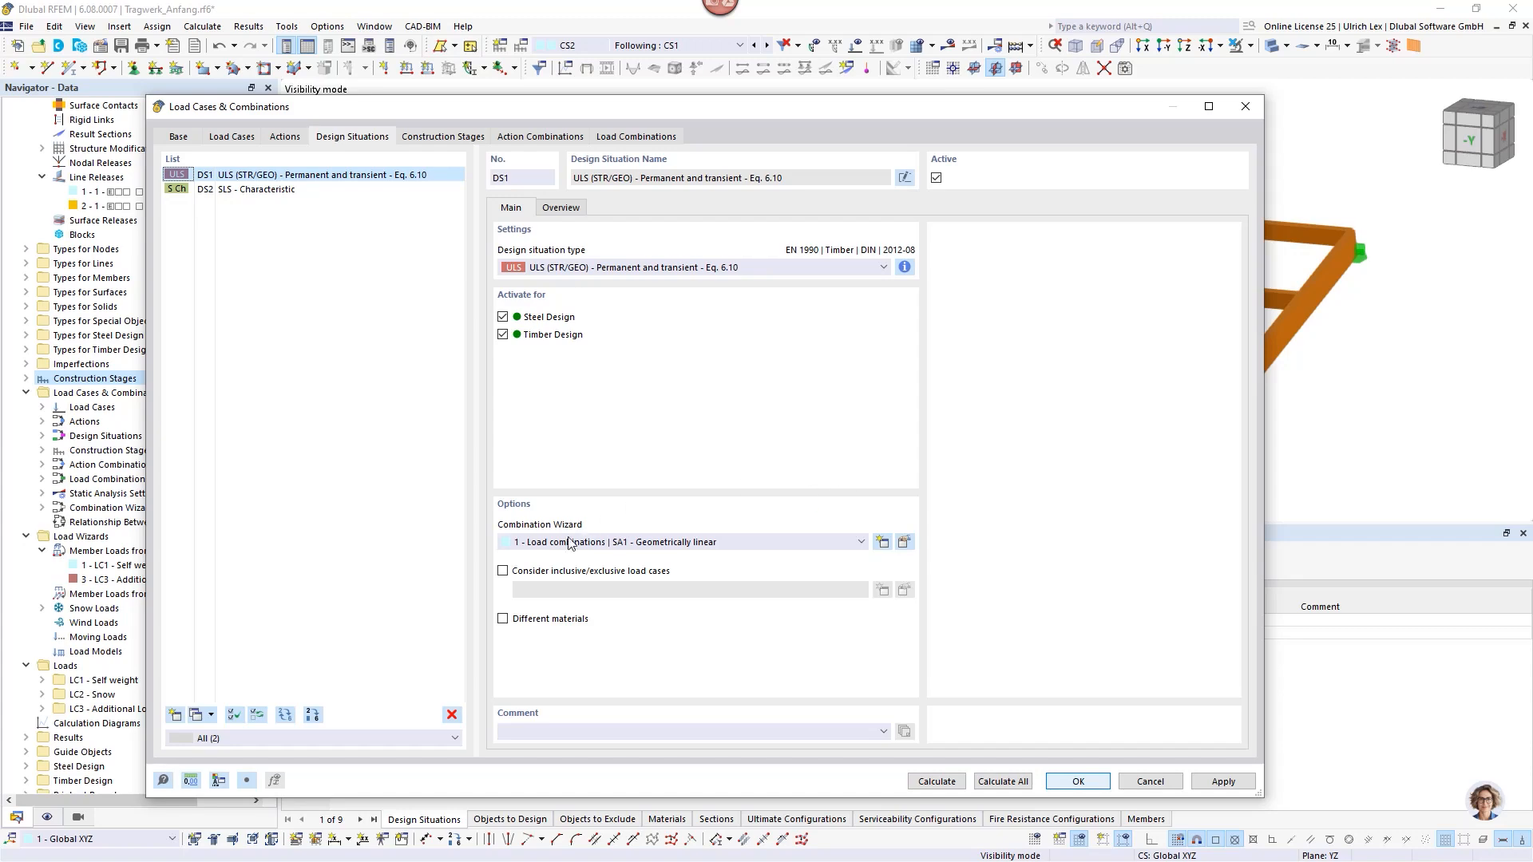
{"action": "left_click", "coordinate": [903, 543]}
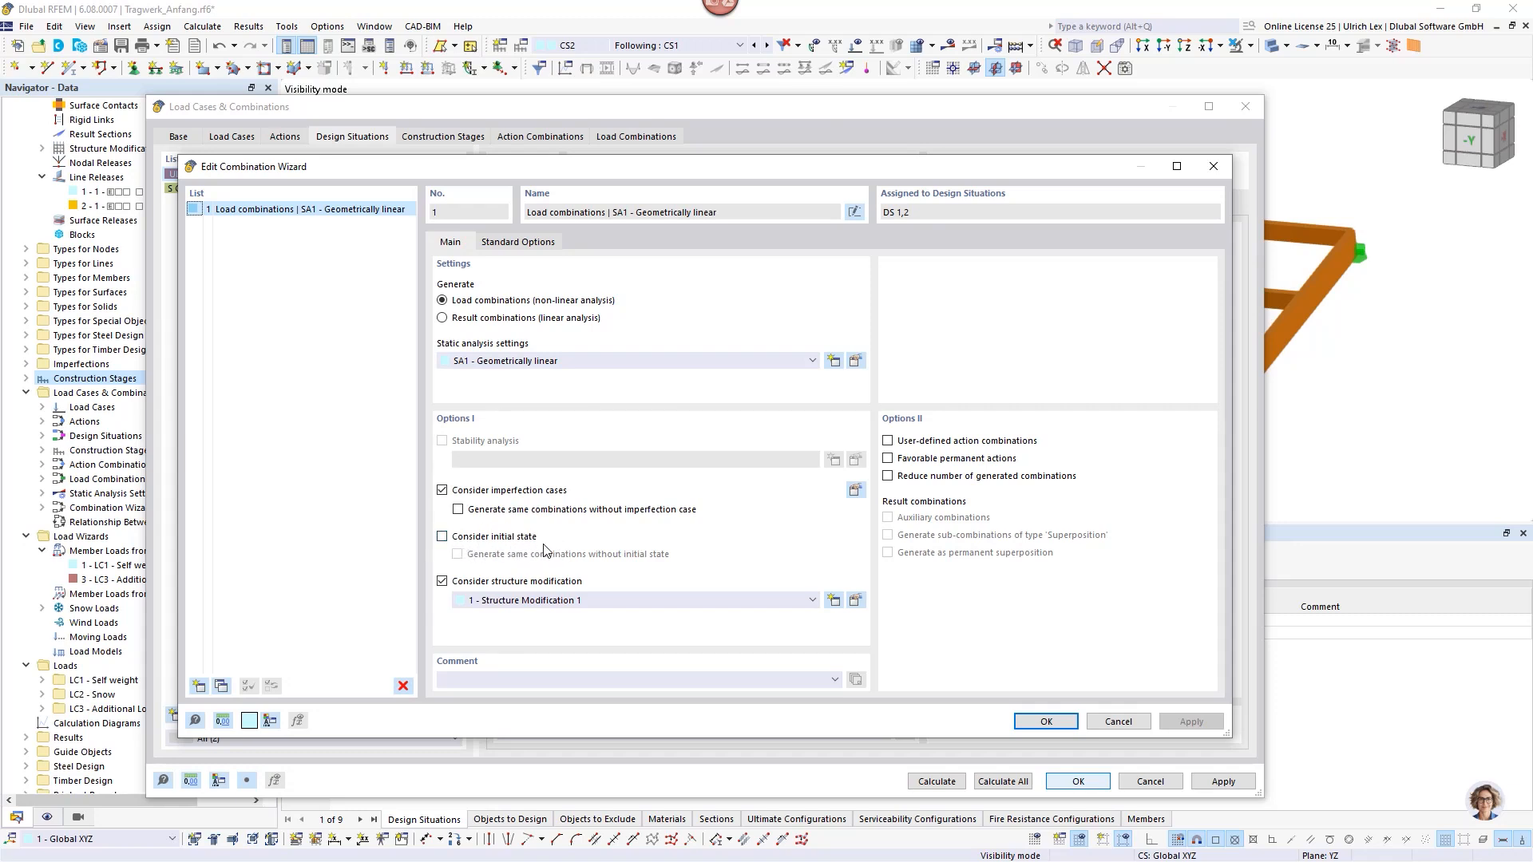
{"action": "left_click", "coordinate": [441, 537]}
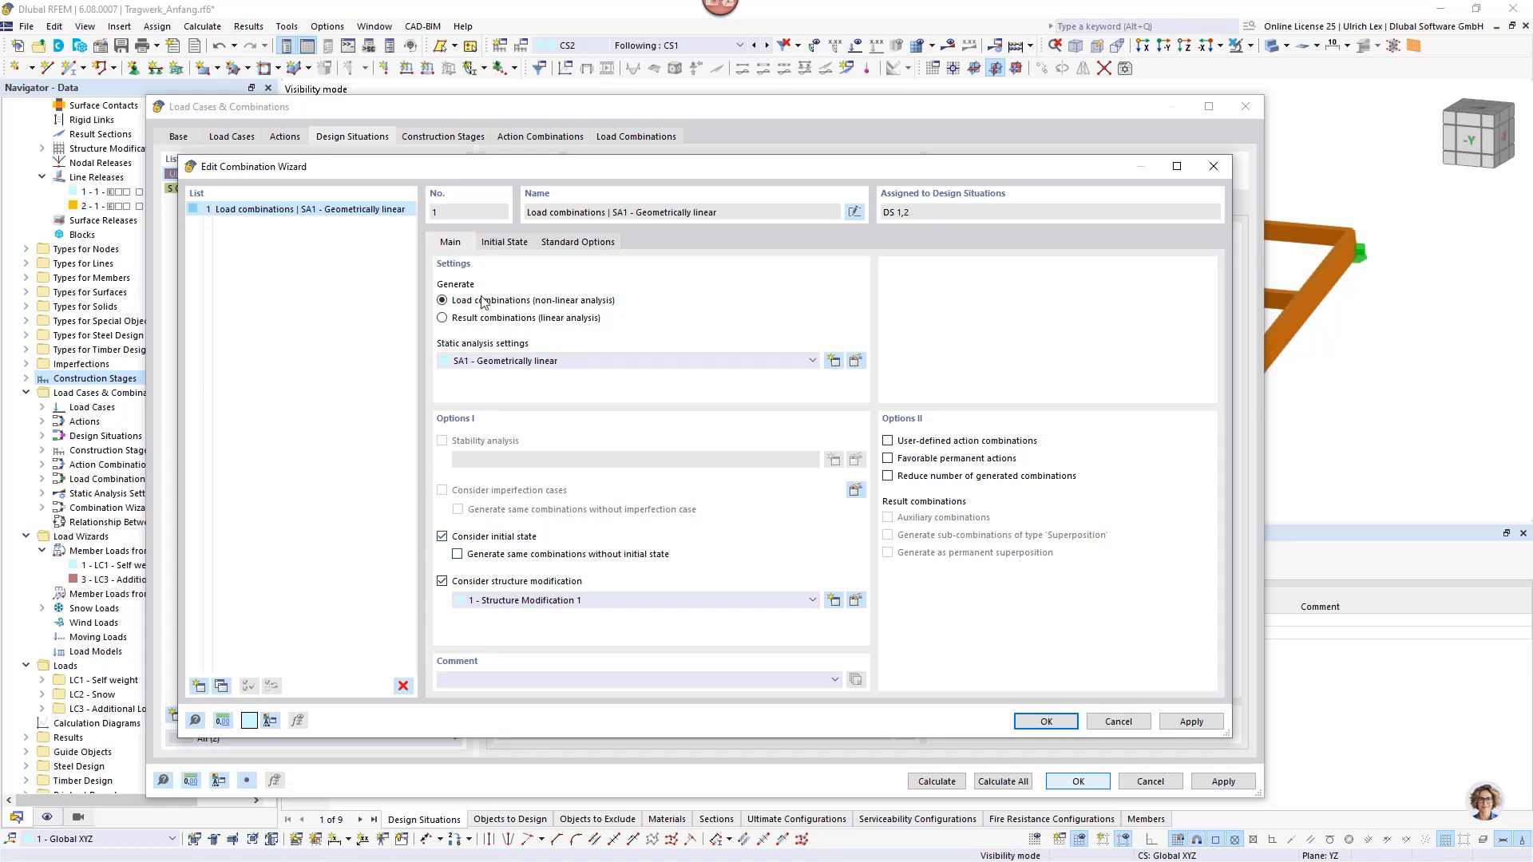
{"action": "left_click", "coordinate": [489, 243]}
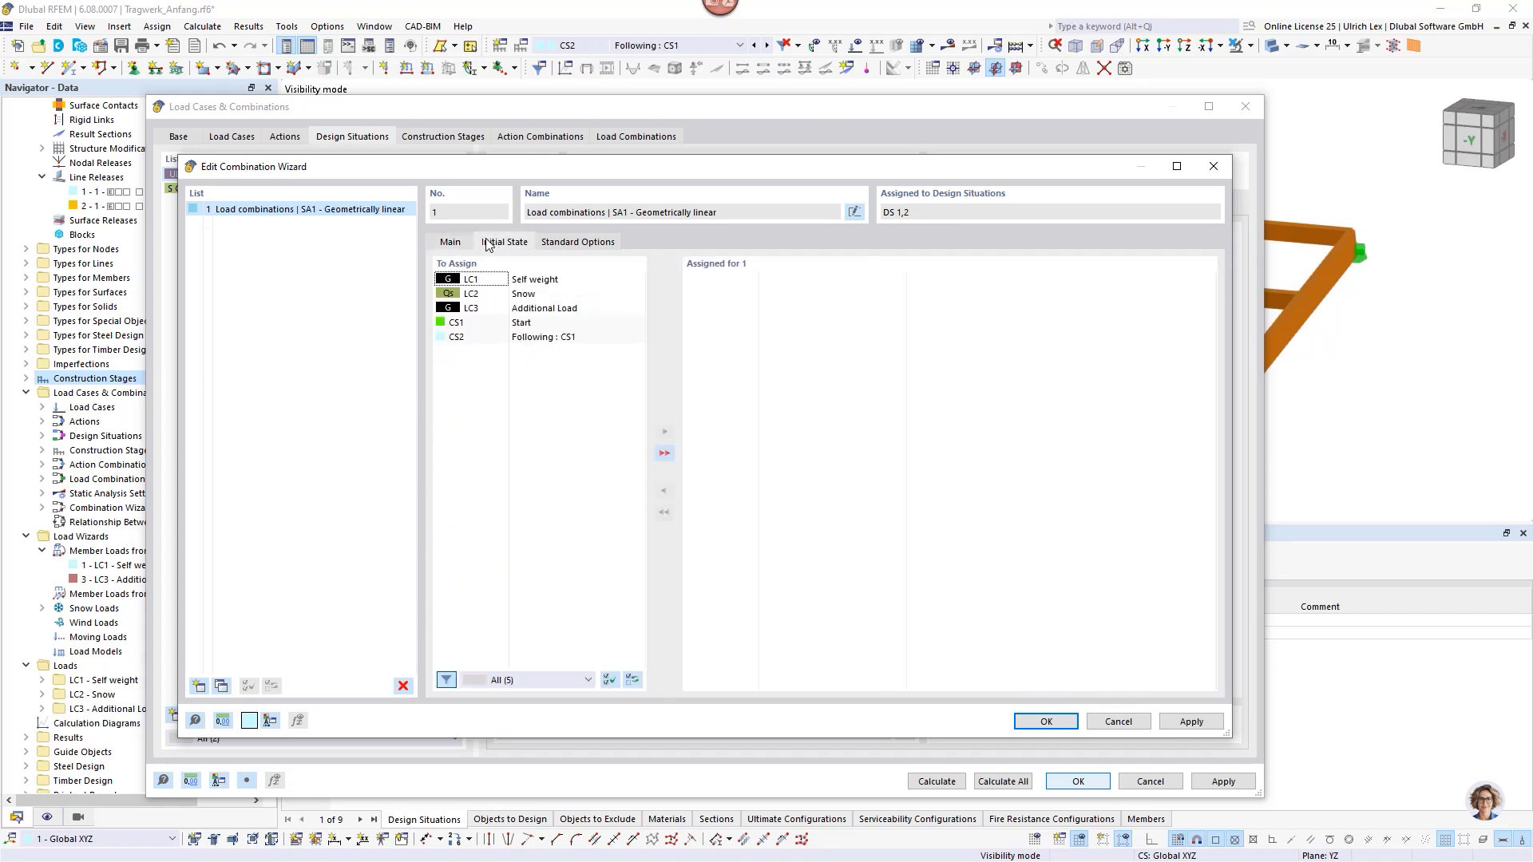
{"action": "double_click", "coordinate": [469, 339]}
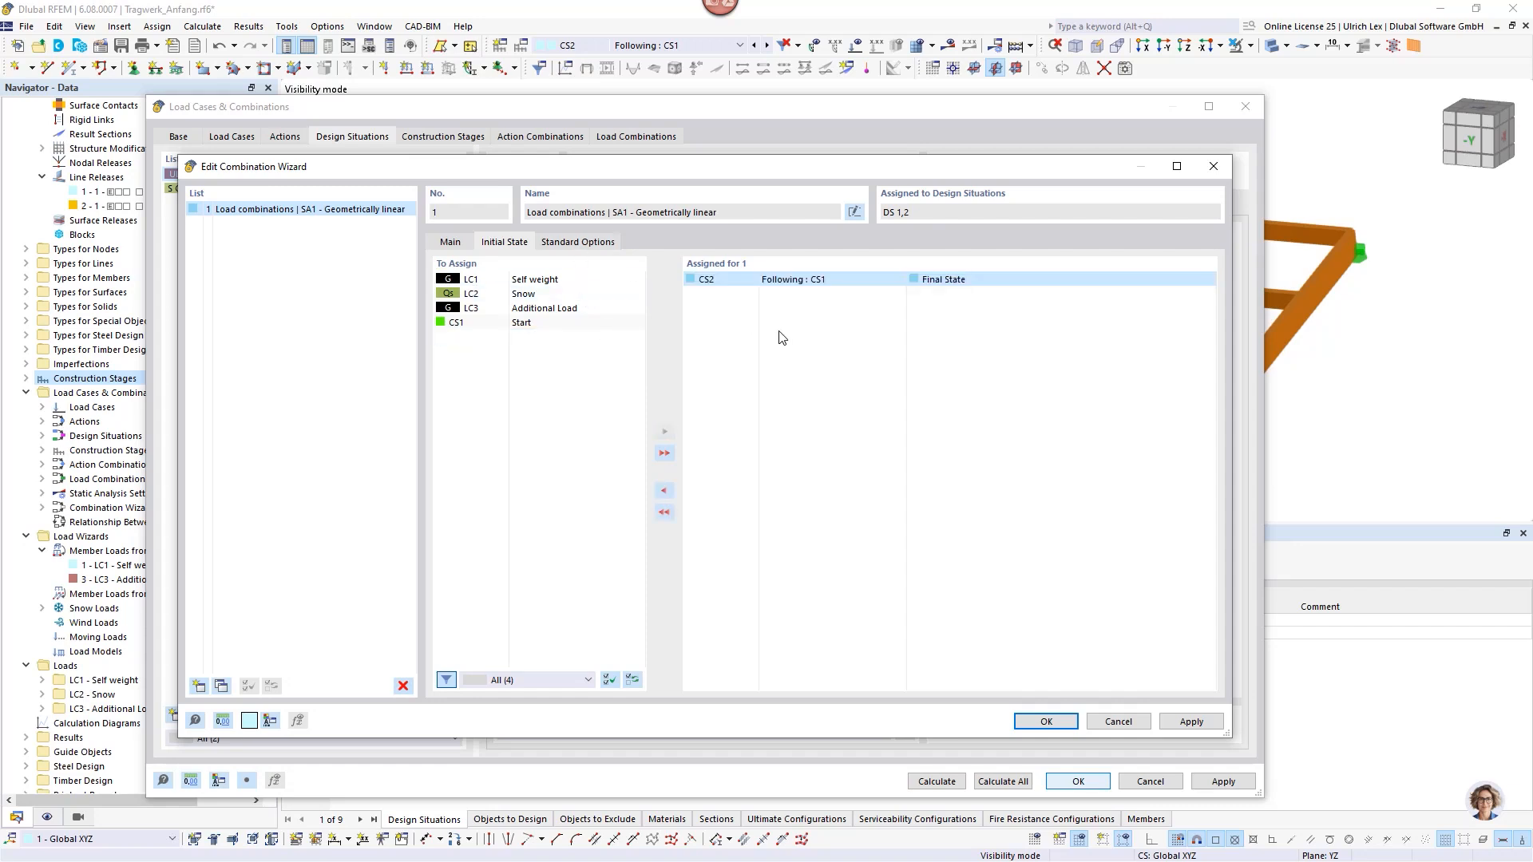
{"action": "left_click", "coordinate": [1039, 723]}
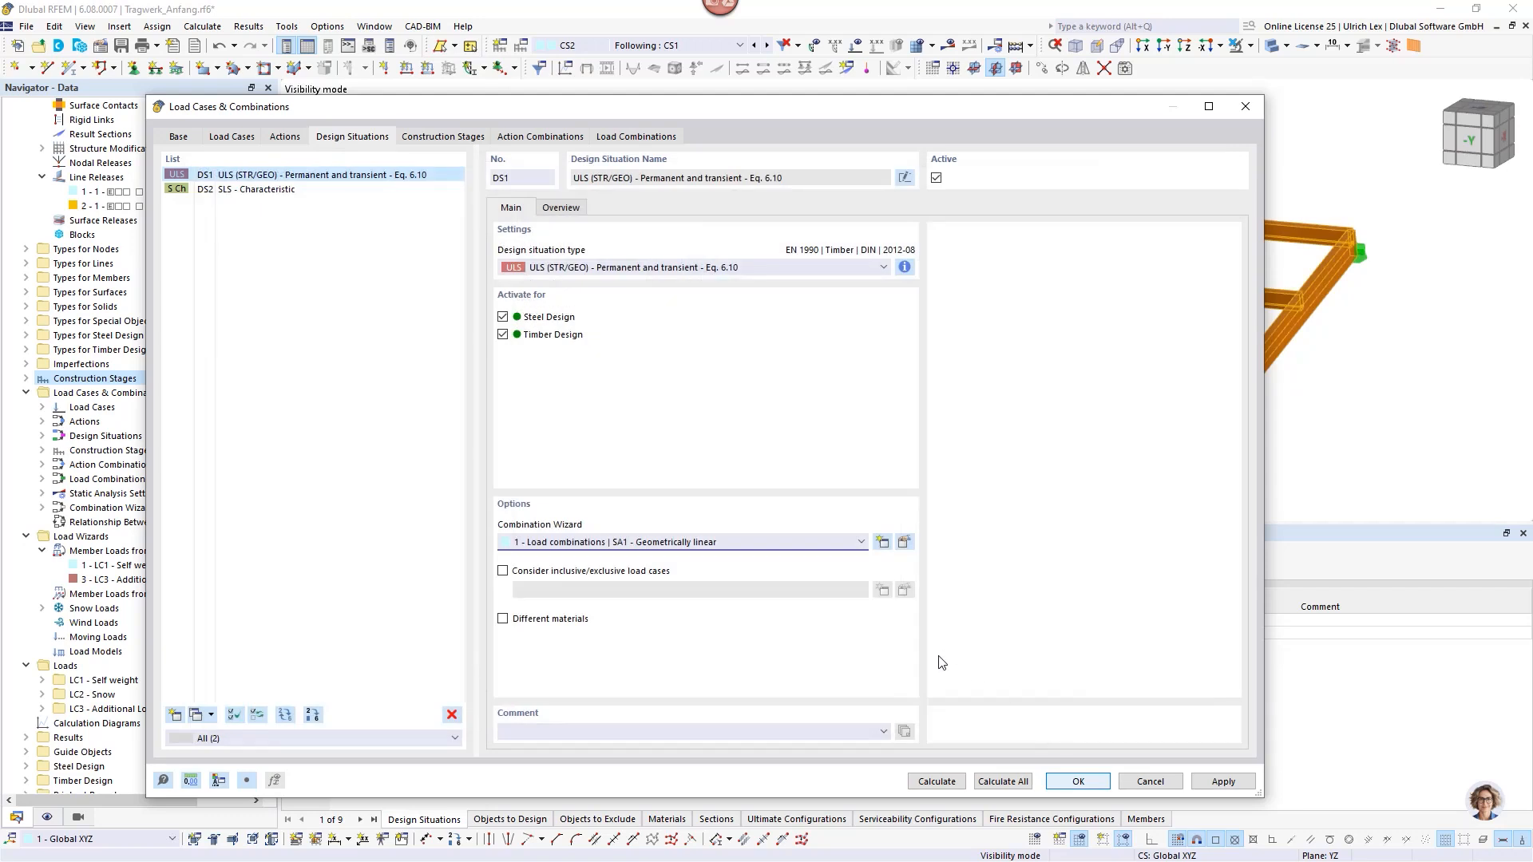
Review generated load combinations CO1 and CO2, including their initial state and construction stage, and accept the load case and combination settings.
{"action": "left_click", "coordinate": [637, 137]}
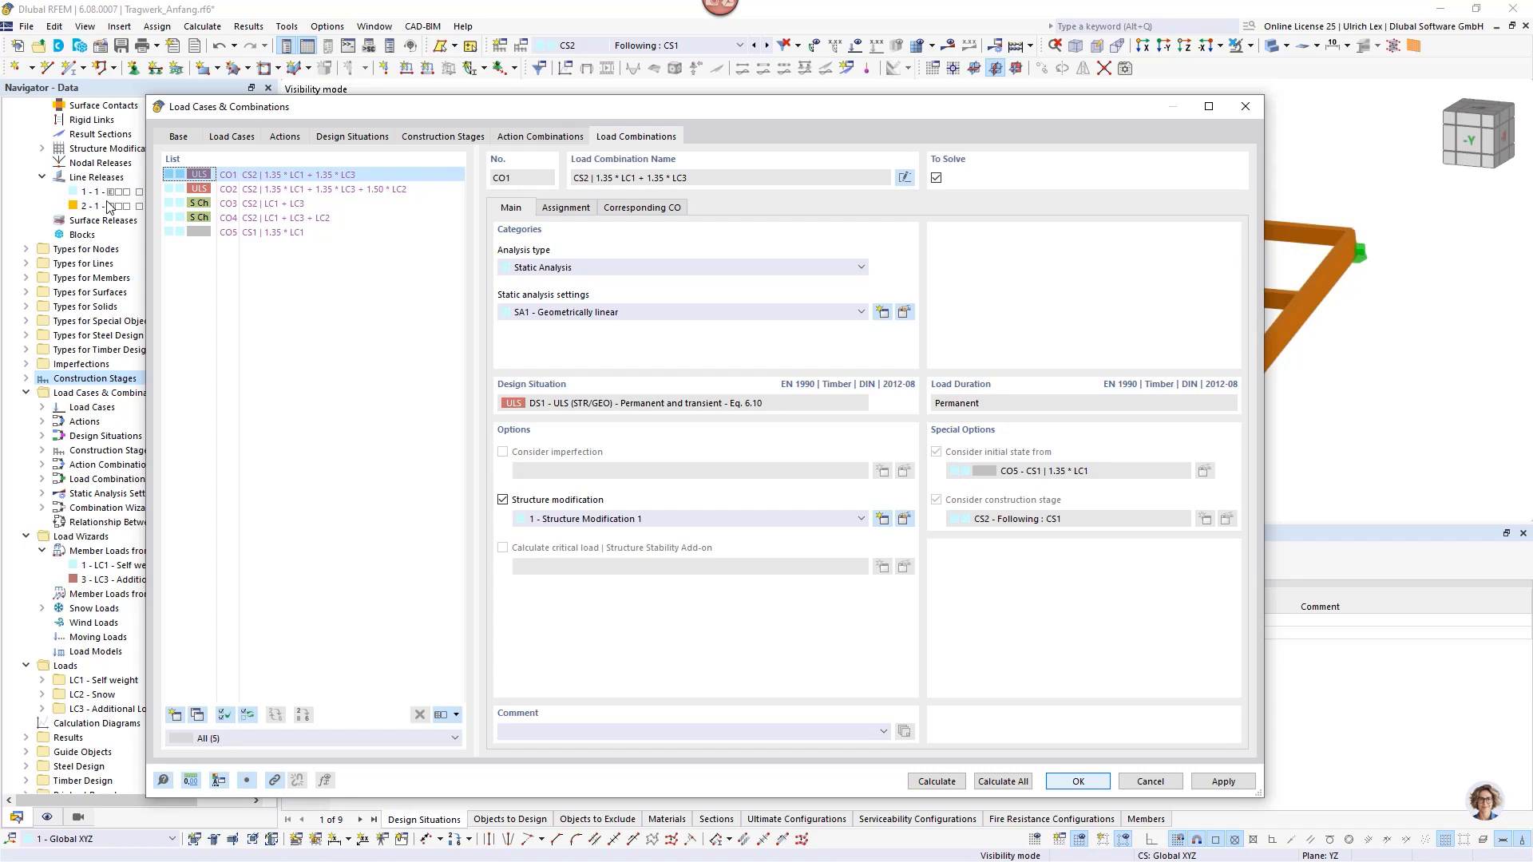
{"action": "left_click", "coordinate": [250, 191]}
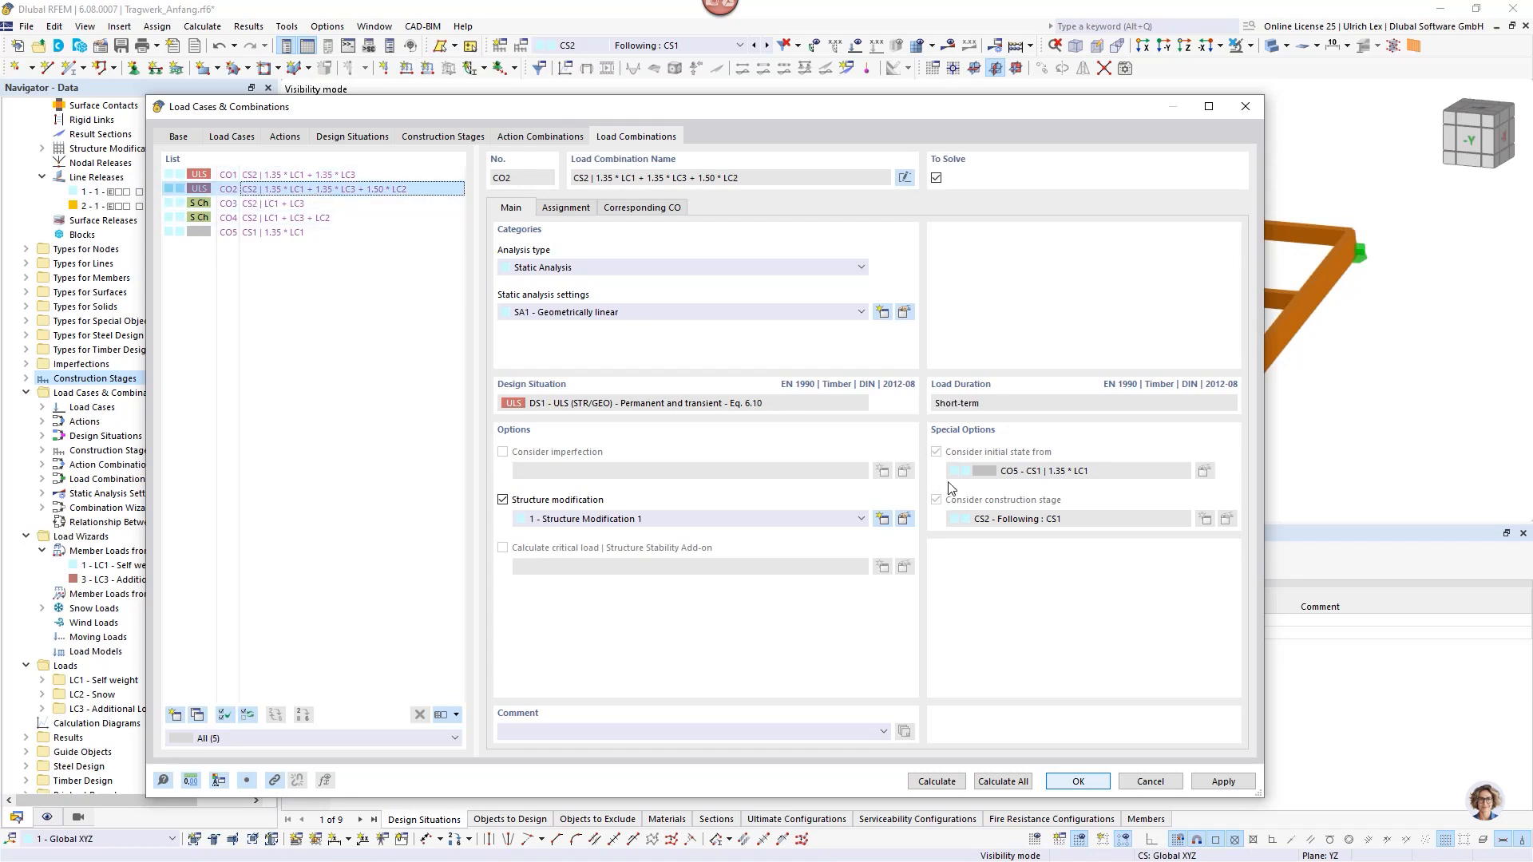
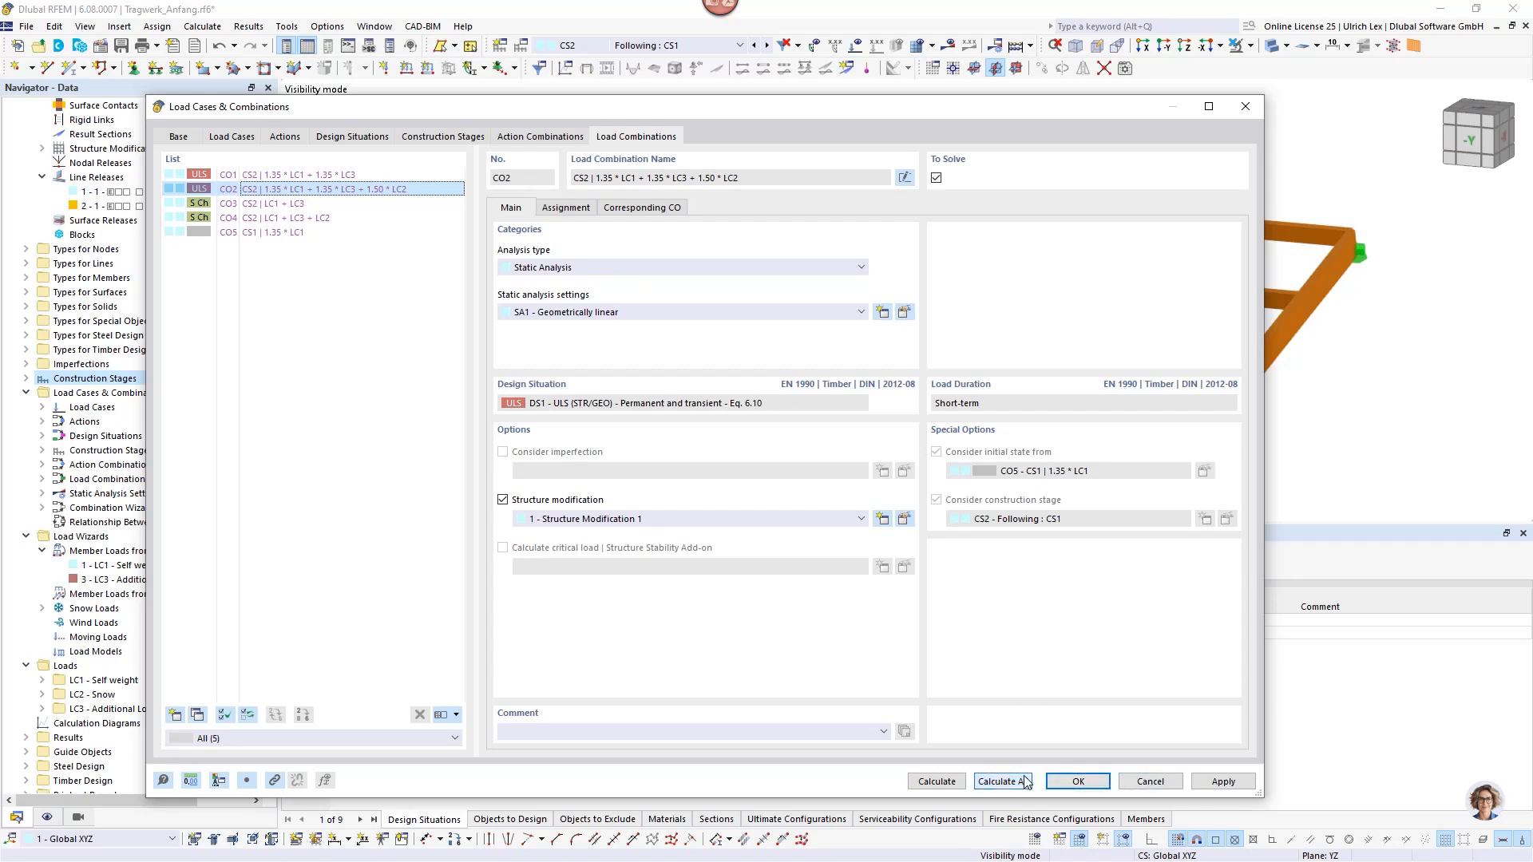
{"action": "left_click", "coordinate": [1056, 781]}
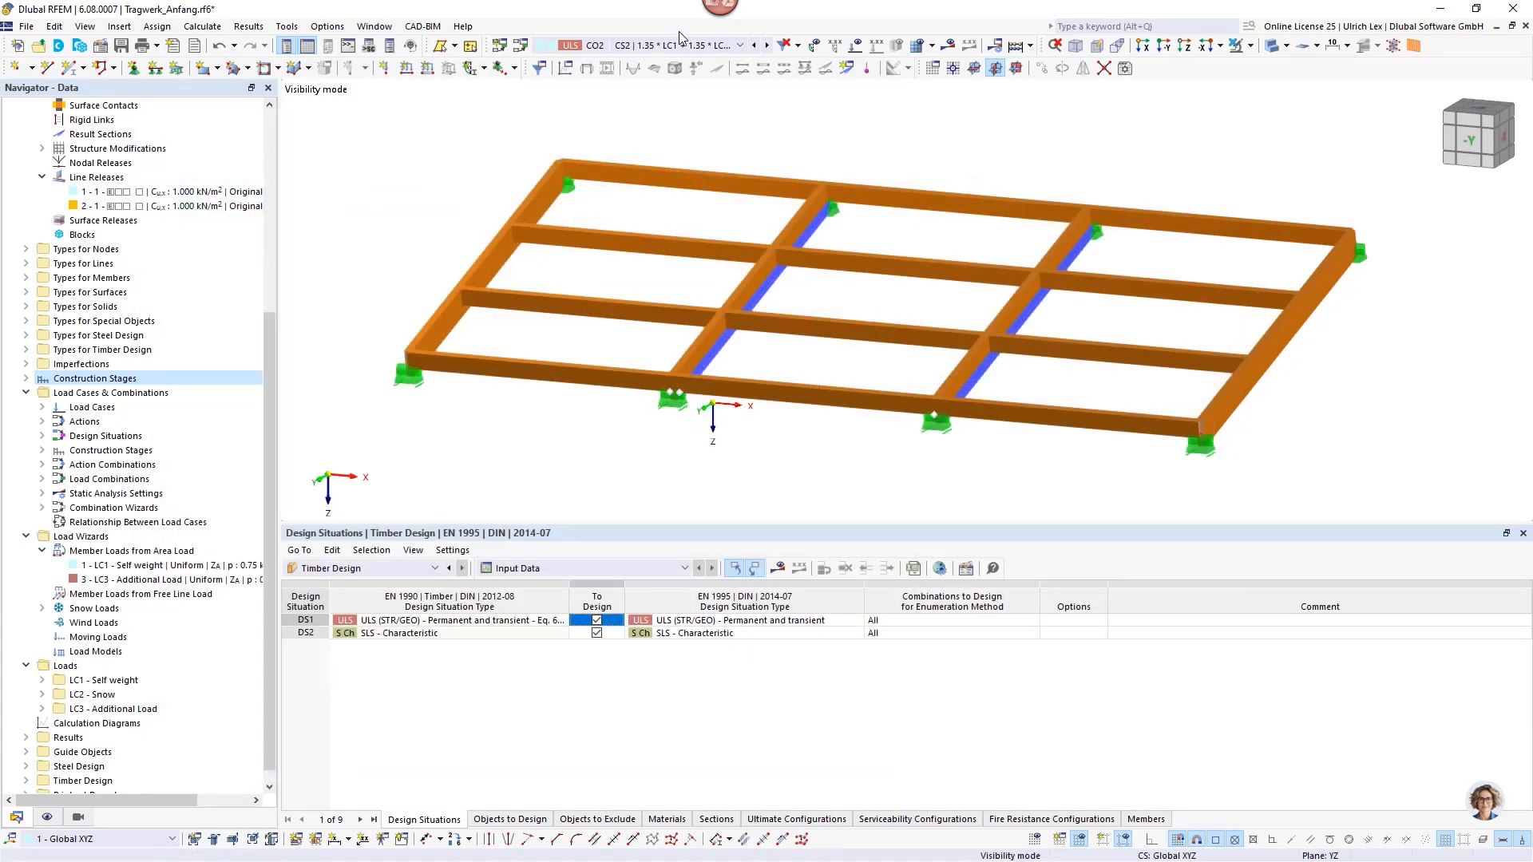
Calculate all load cases, load combinations, construction stages and the design add-ons.
{"action": "left_click", "coordinate": [1031, 47]}
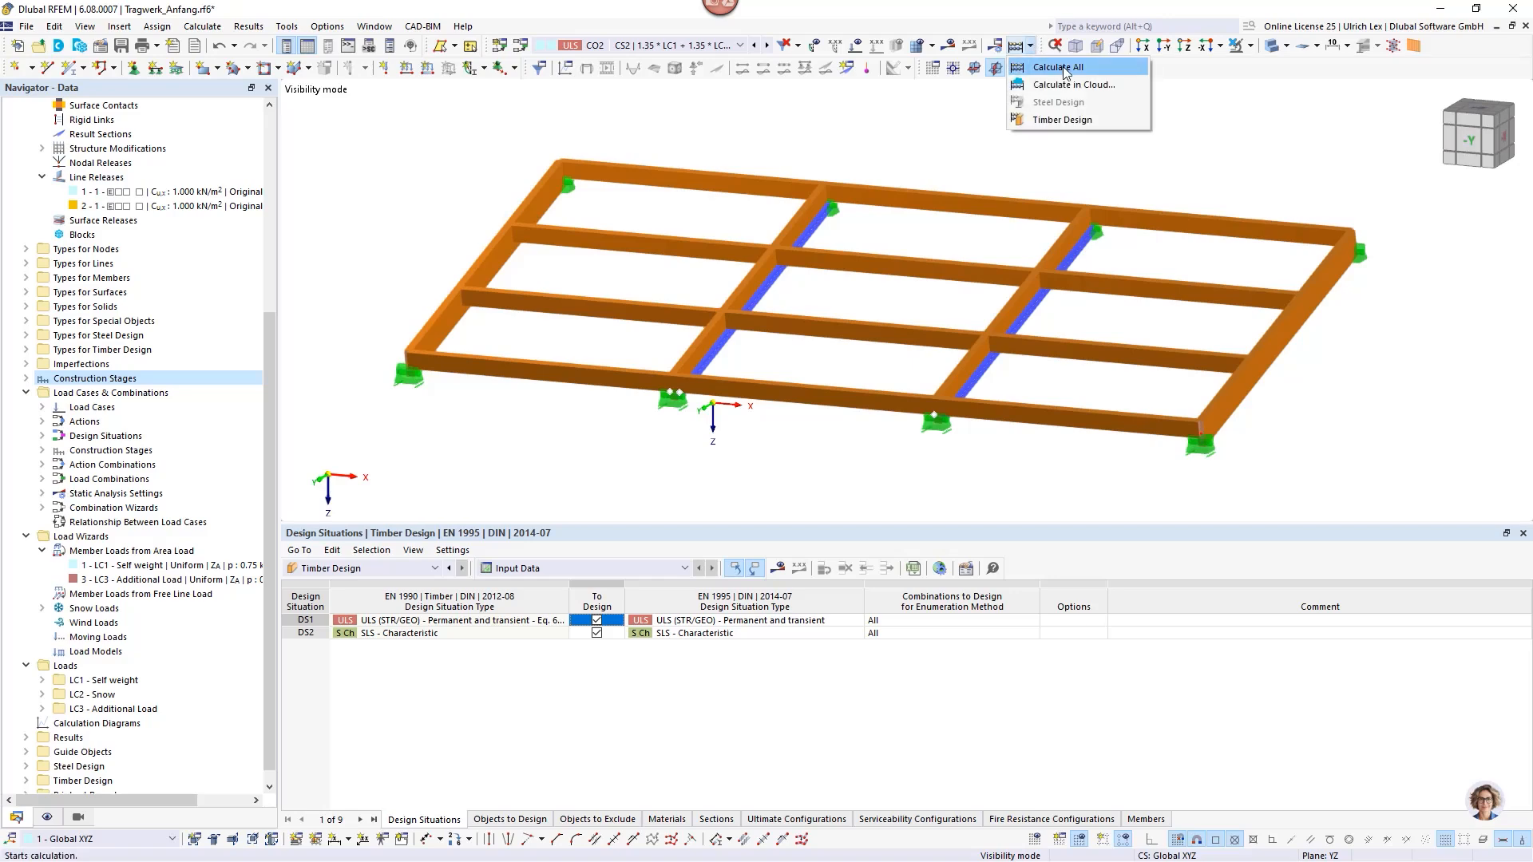
{"action": "left_click", "coordinate": [1058, 68]}
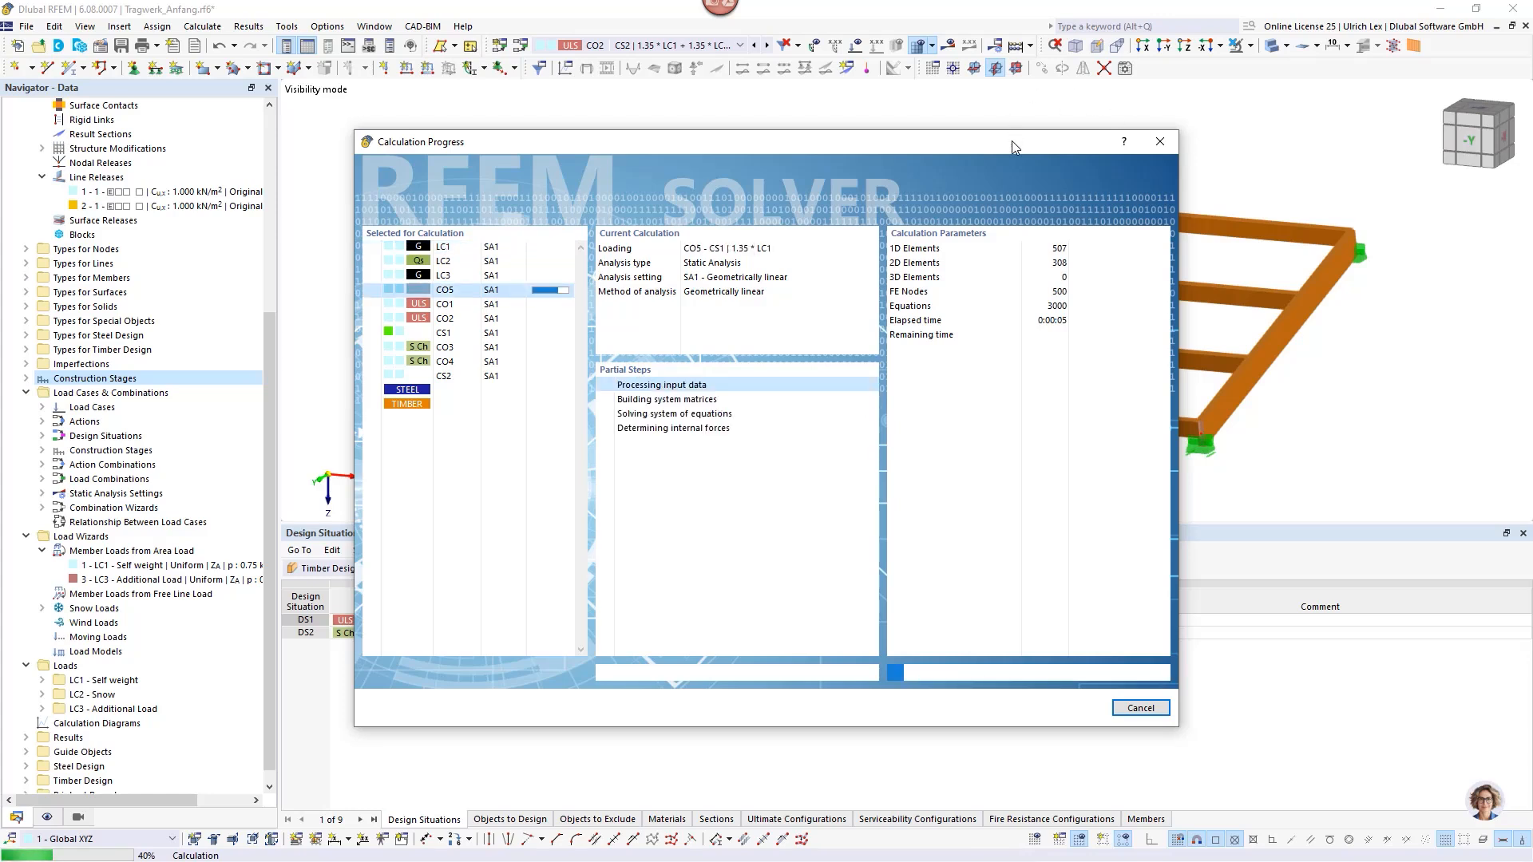
{"action": "left_click_drag", "start_coordinate": [1013, 140], "coordinate": [1183, 105]}
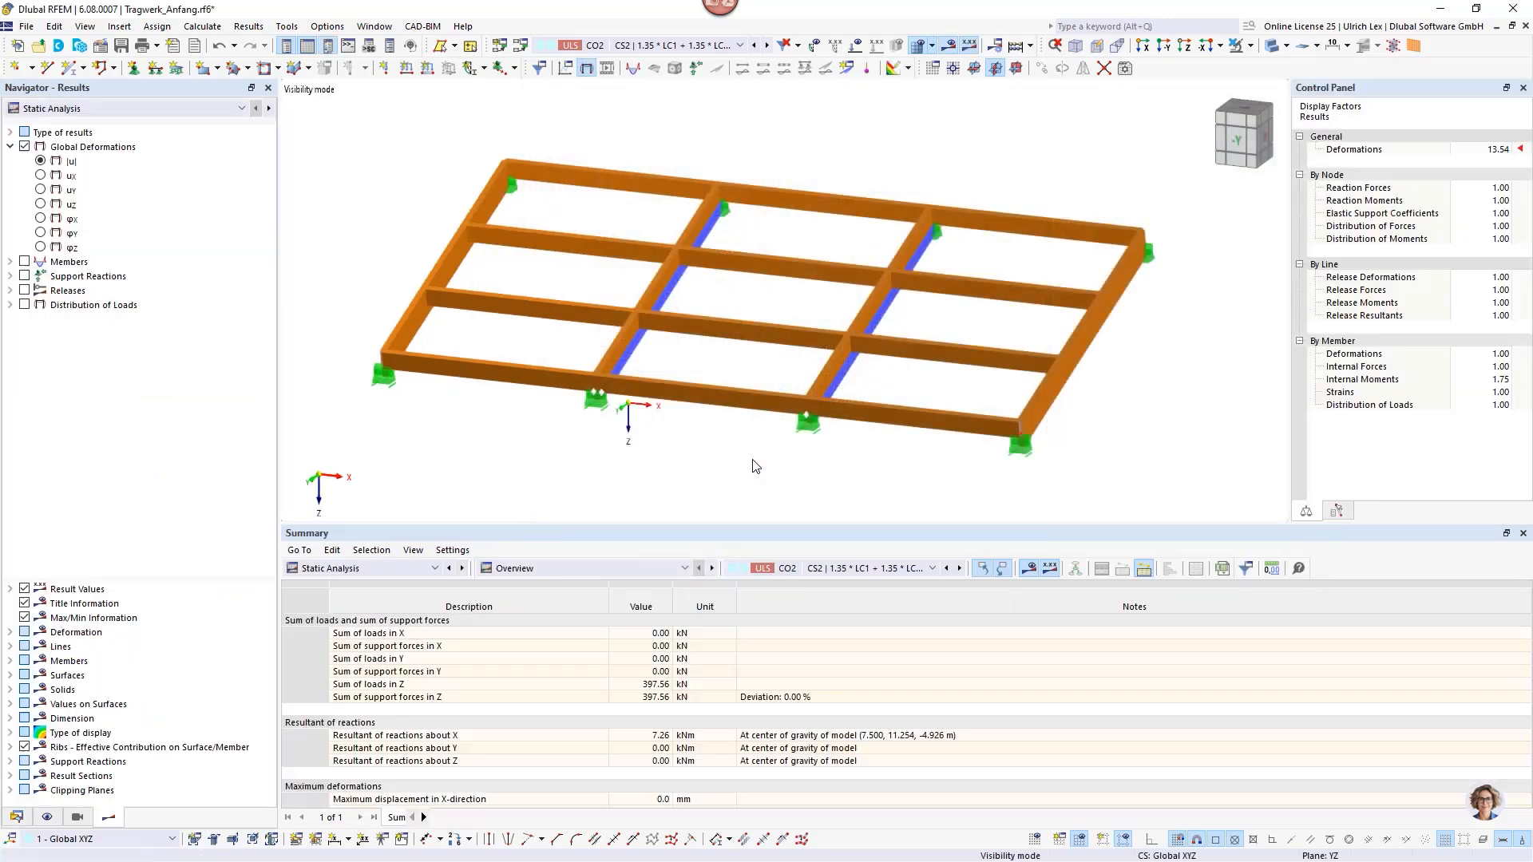
Display the timber design results with the design ratios on members by construction stage.
{"action": "left_click", "coordinate": [414, 571]}
{"action": "left_click", "coordinate": [424, 701]}
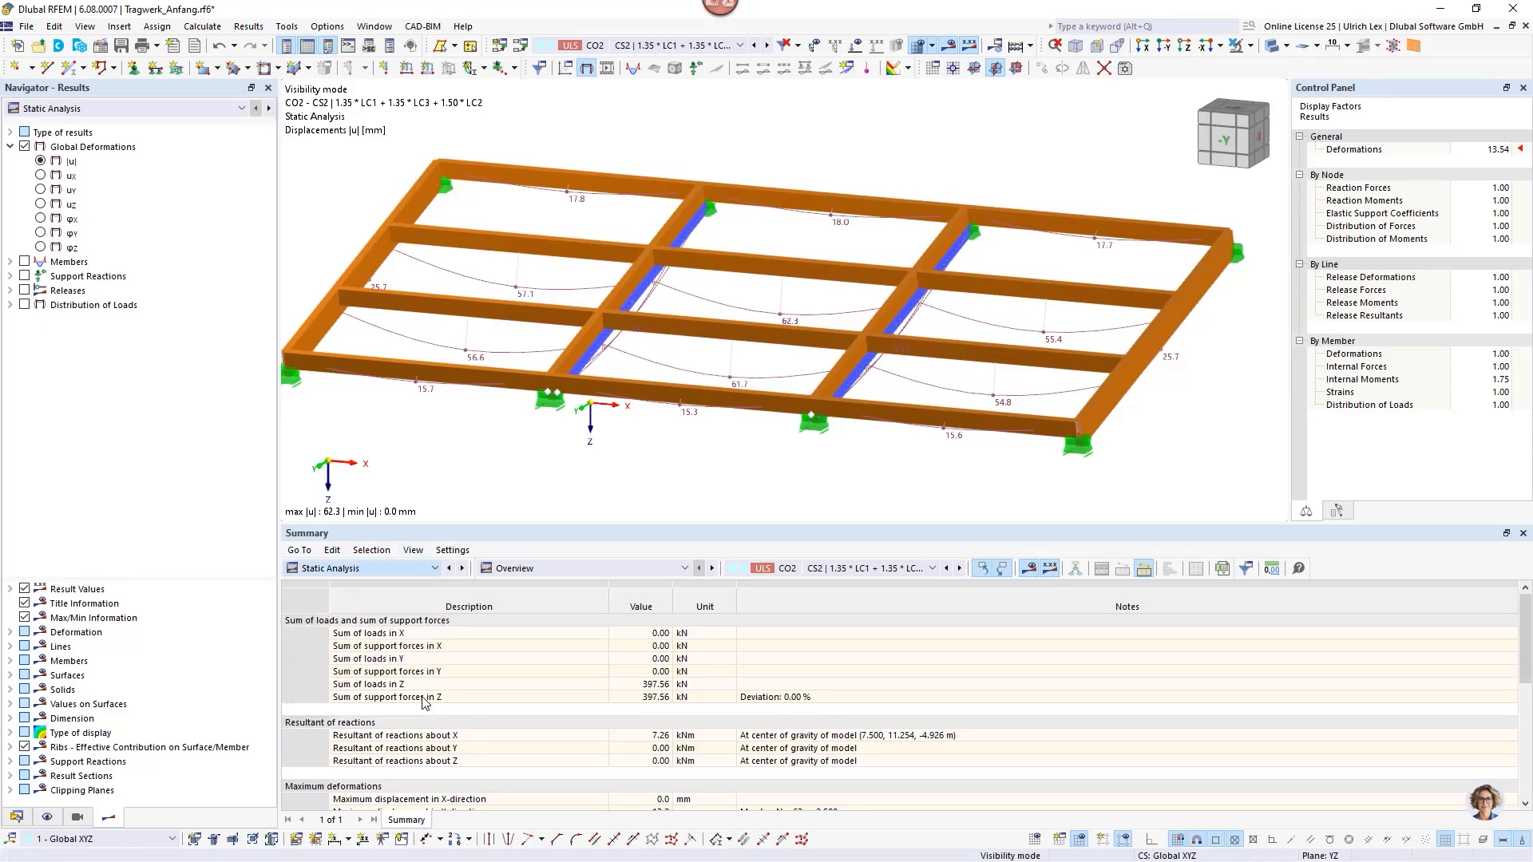
{"action": "left_click", "coordinate": [582, 569]}
{"action": "left_click", "coordinate": [585, 608]}
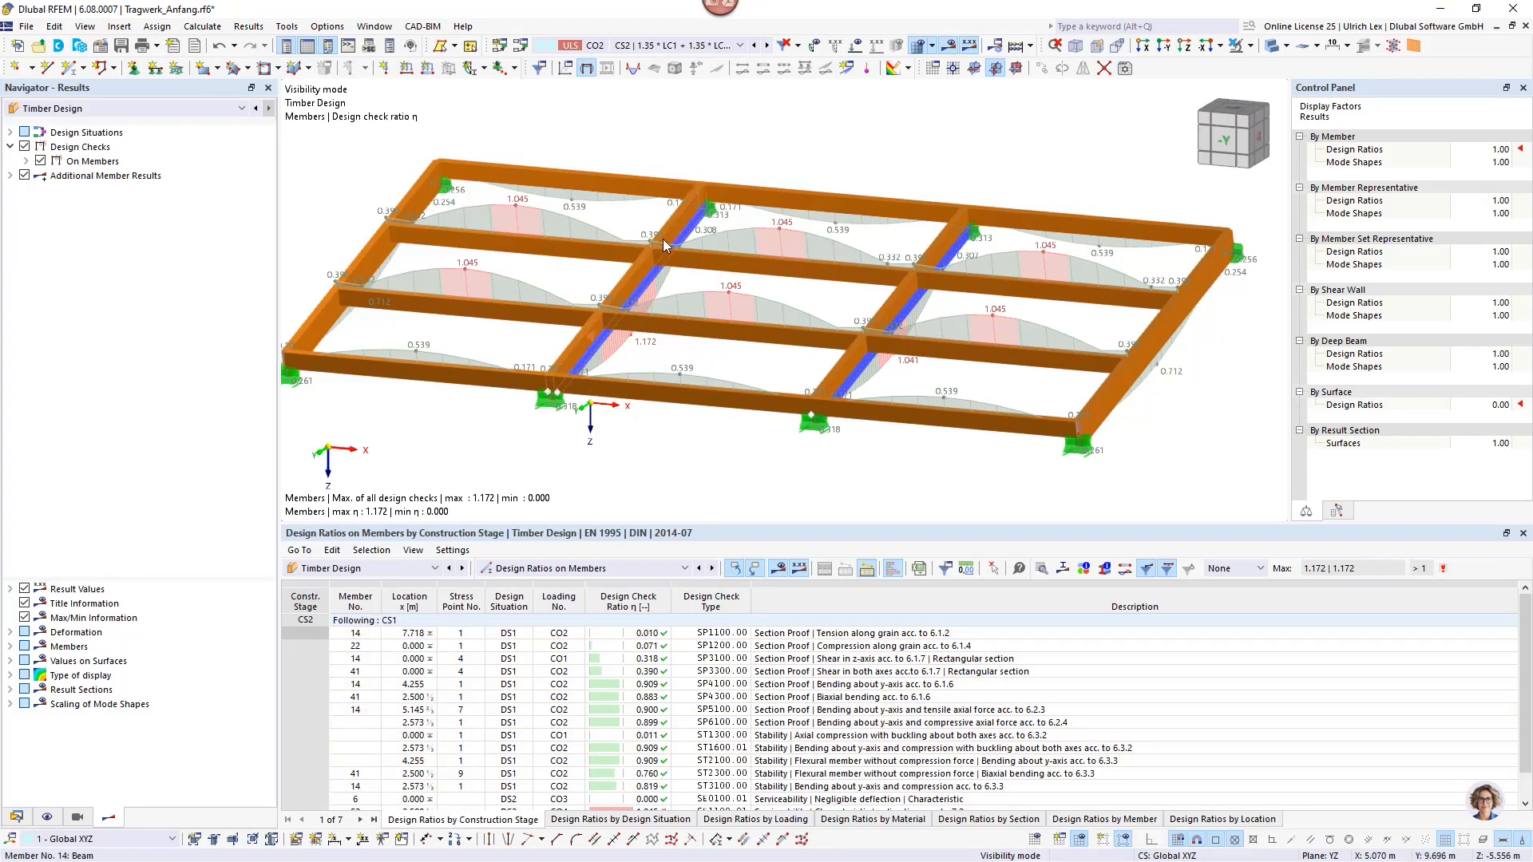
Isolate member 52, the secondary beam in the middle bay of the second row, to view only its design ratios.
{"action": "scroll", "coordinate": [690, 351], "scroll_direction": "down", "scroll_amount": 1}
{"action": "middle_click_drag", "start_coordinate": [721, 456], "coordinate": [787, 449], "text": "ctrl"}
{"action": "left_click_drag", "start_coordinate": [798, 395], "coordinate": [721, 188]}
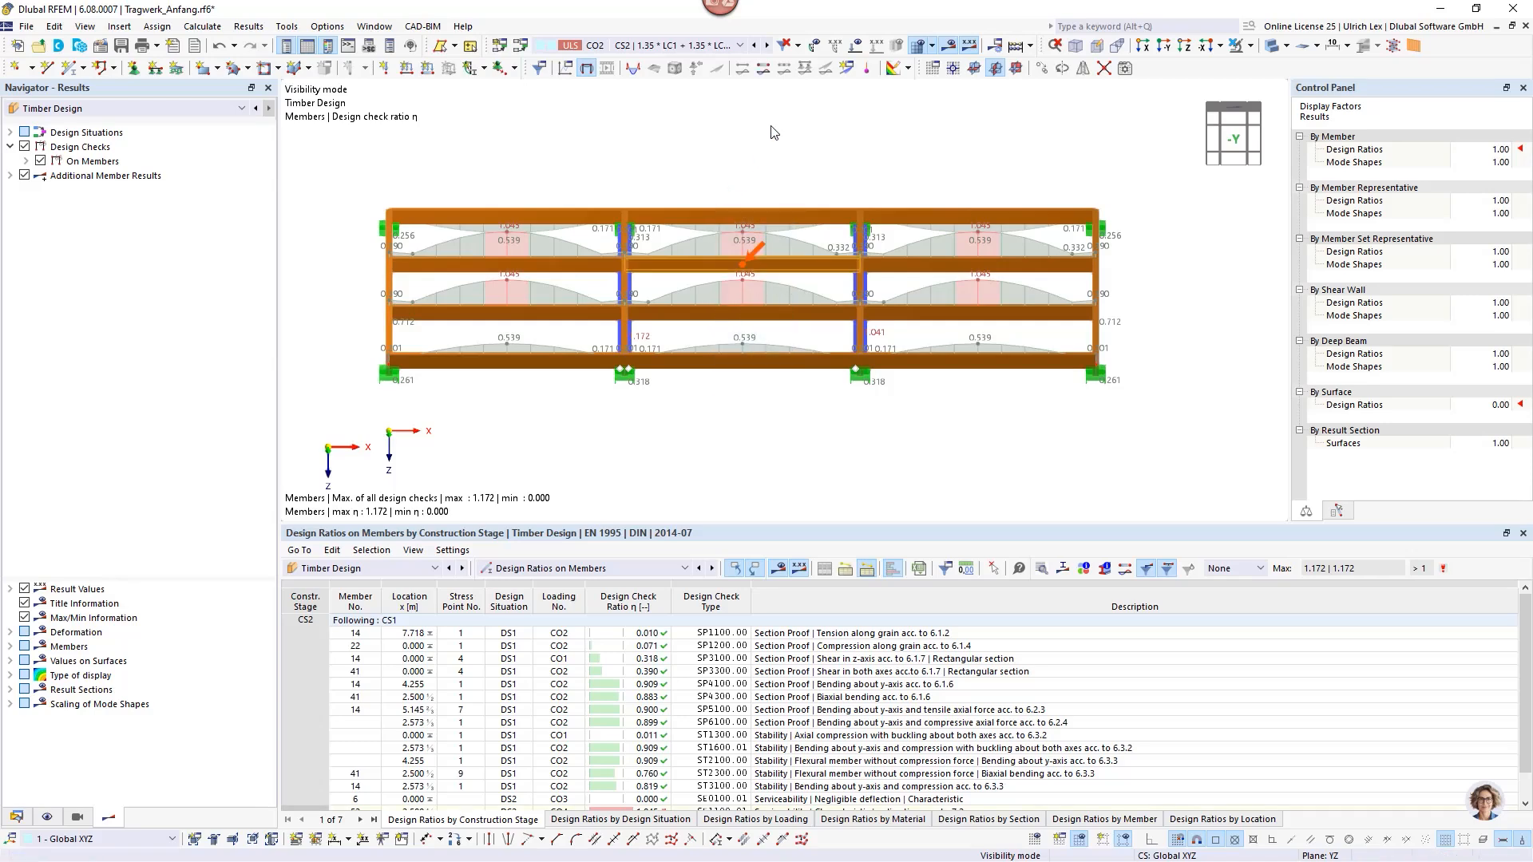
{"action": "left_click", "coordinate": [1258, 48]}
{"action": "left_click", "coordinate": [1263, 68]}
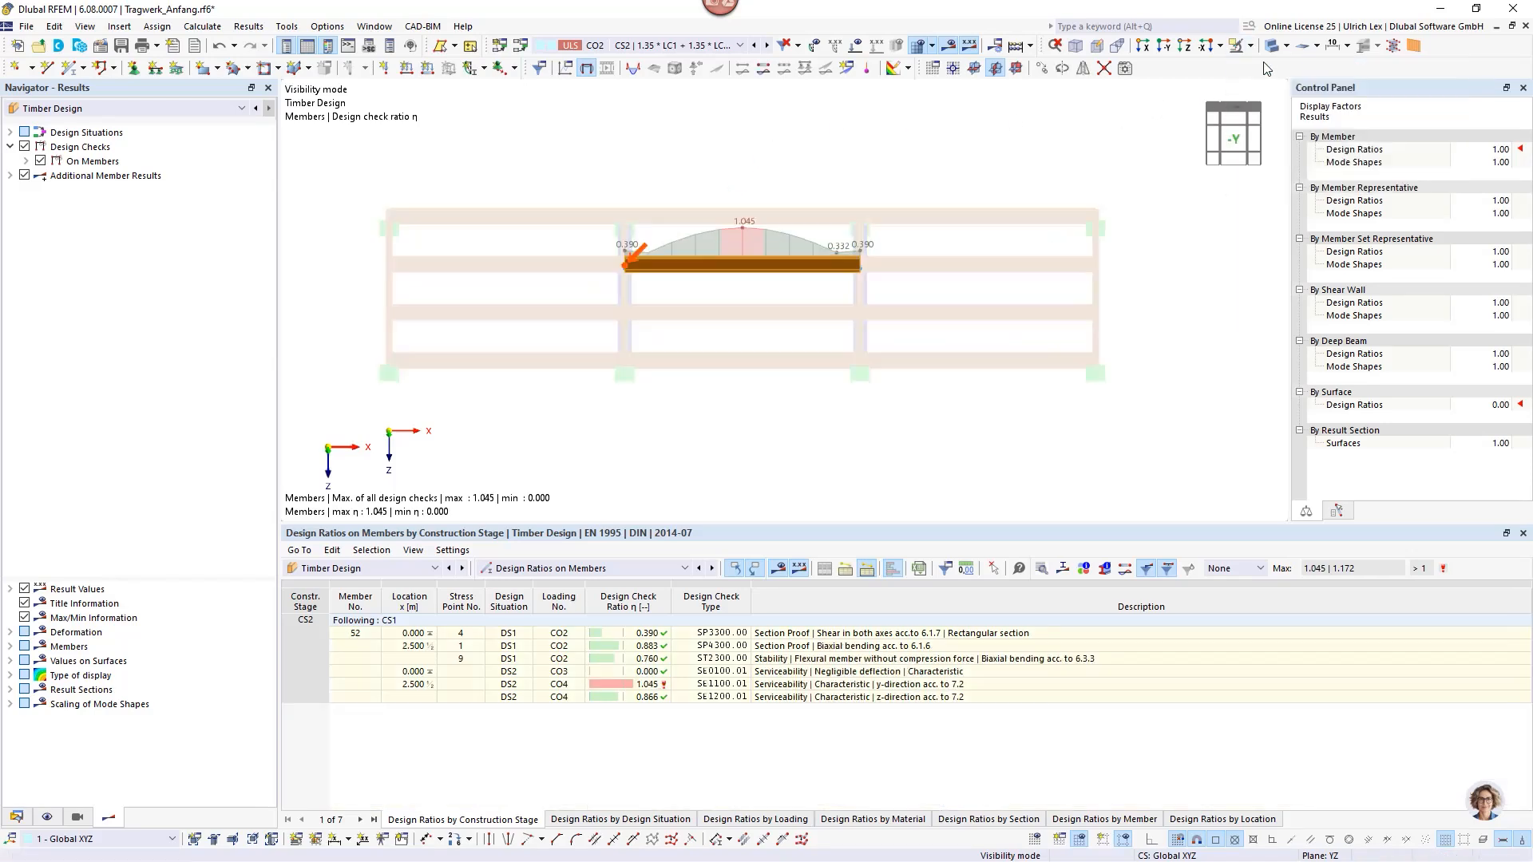
Examine the design checks of member 52 in an isometric view, focusing on the biaxial bending check for load combination CO2.
{"action": "left_click", "coordinate": [1094, 124]}
{"action": "middle_click_drag", "start_coordinate": [1094, 133], "coordinate": [1020, 157], "text": "ctrl"}
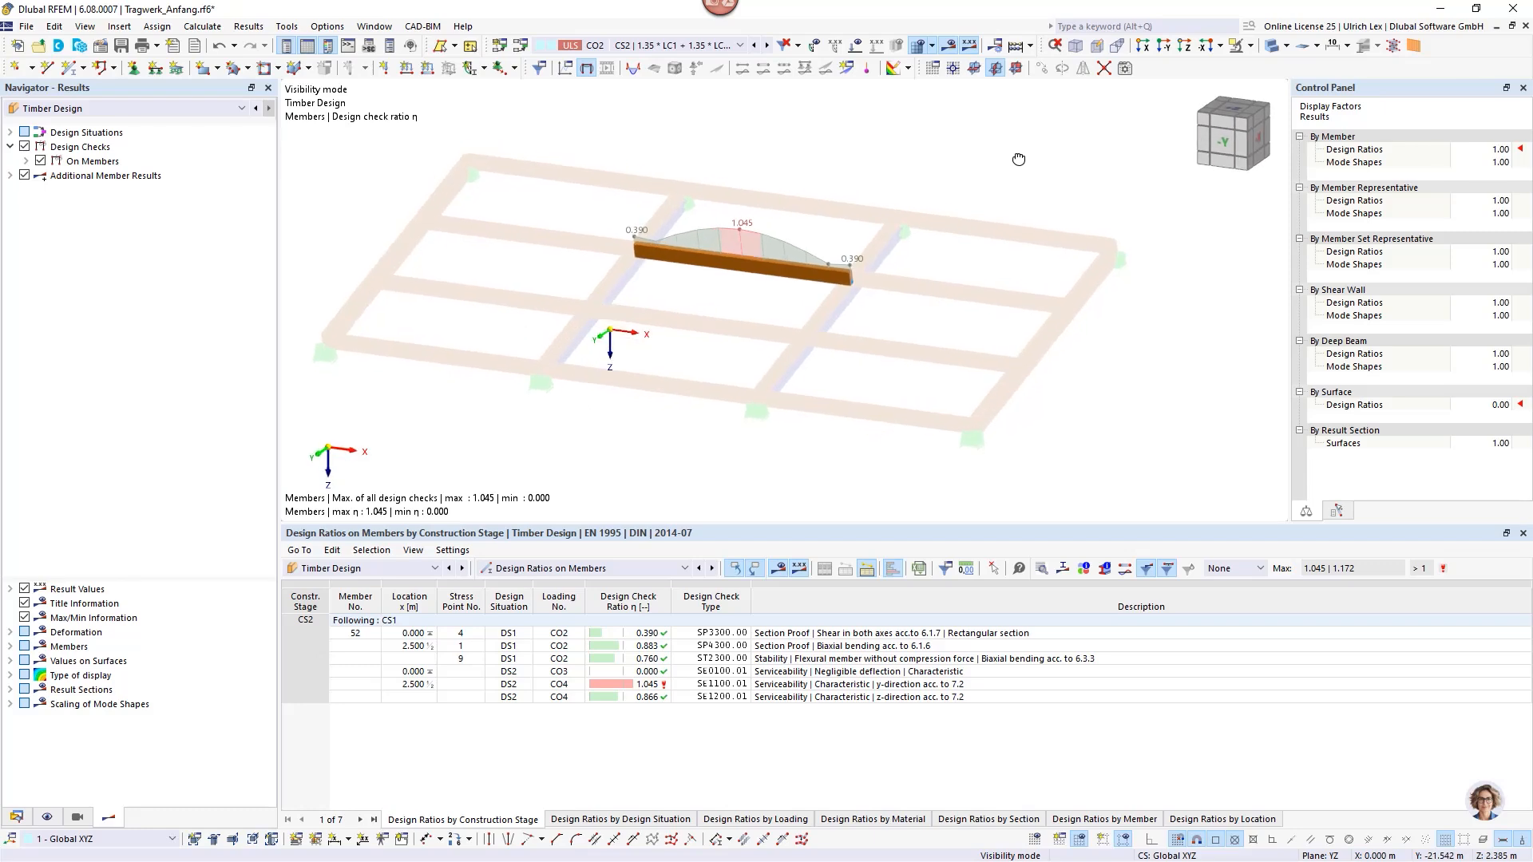
{"action": "right_click", "coordinate": [1020, 155]}
{"action": "left_click", "coordinate": [966, 138]}
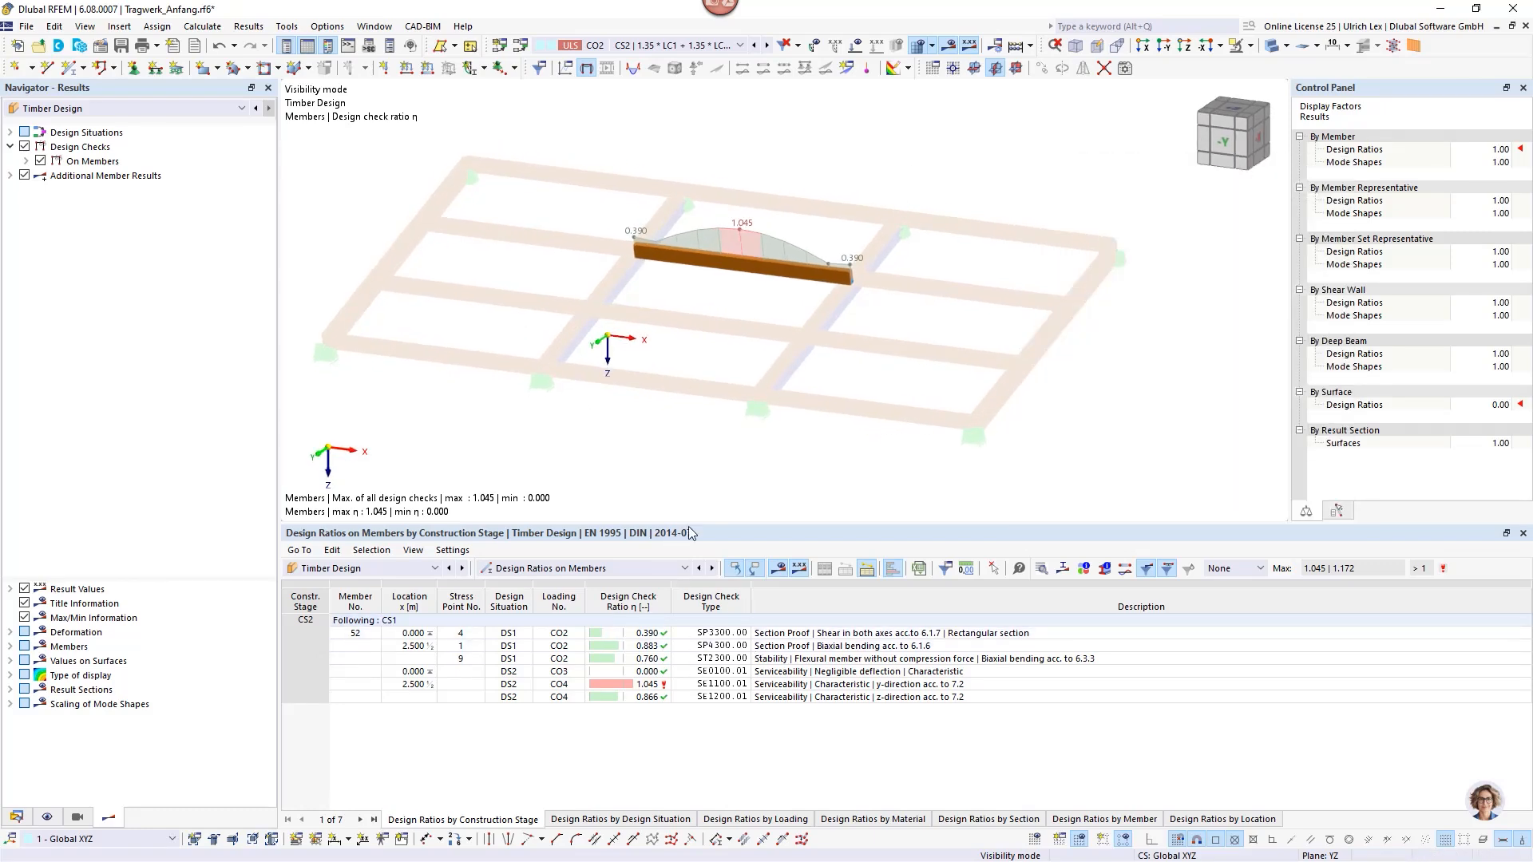
{"action": "left_click_drag", "start_coordinate": [736, 523], "coordinate": [736, 486]}
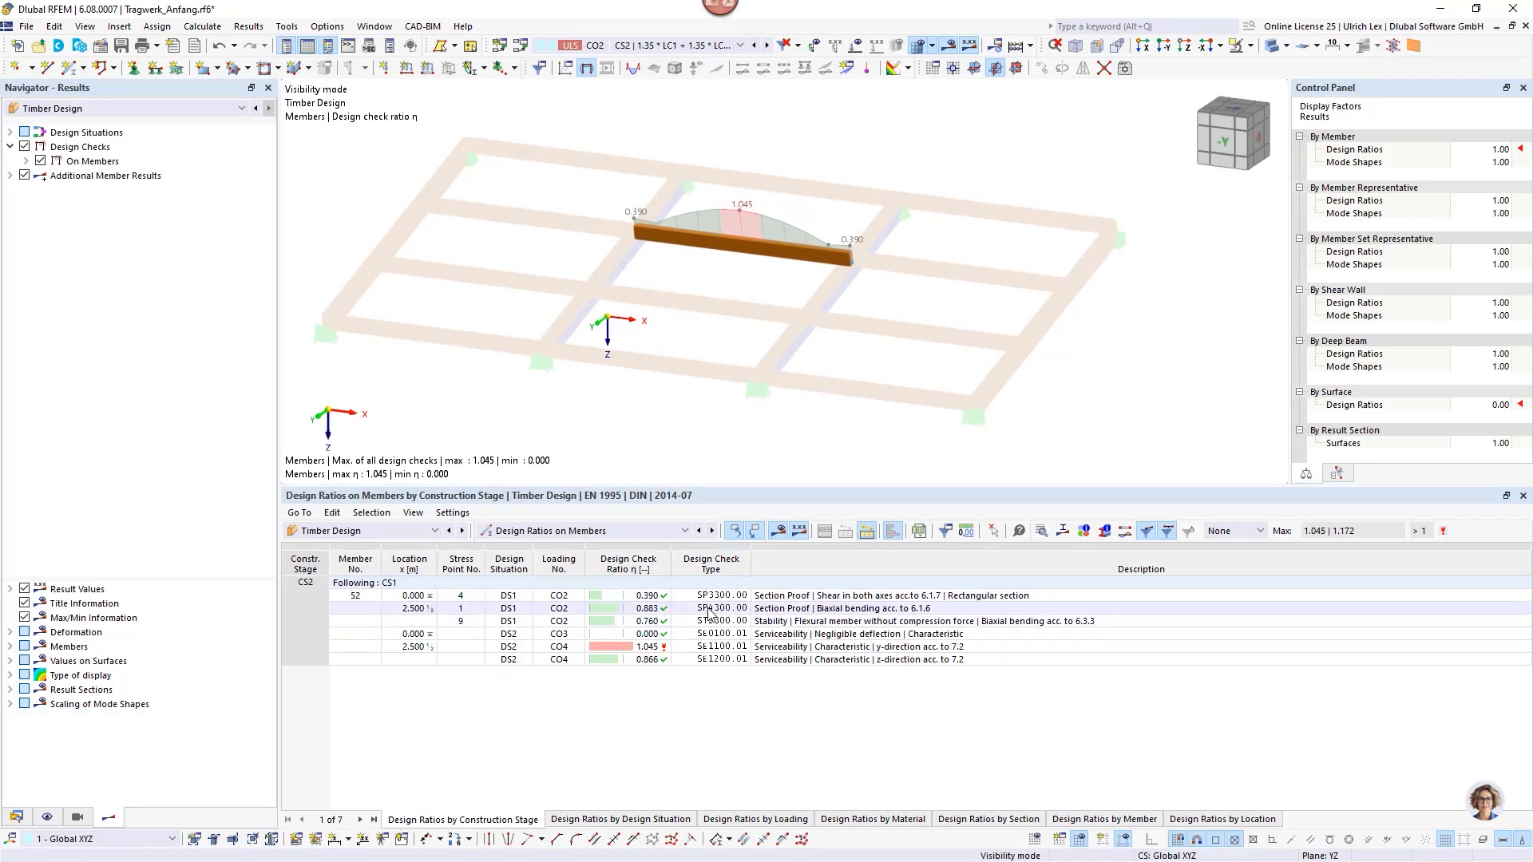
{"action": "left_click", "coordinate": [648, 612]}
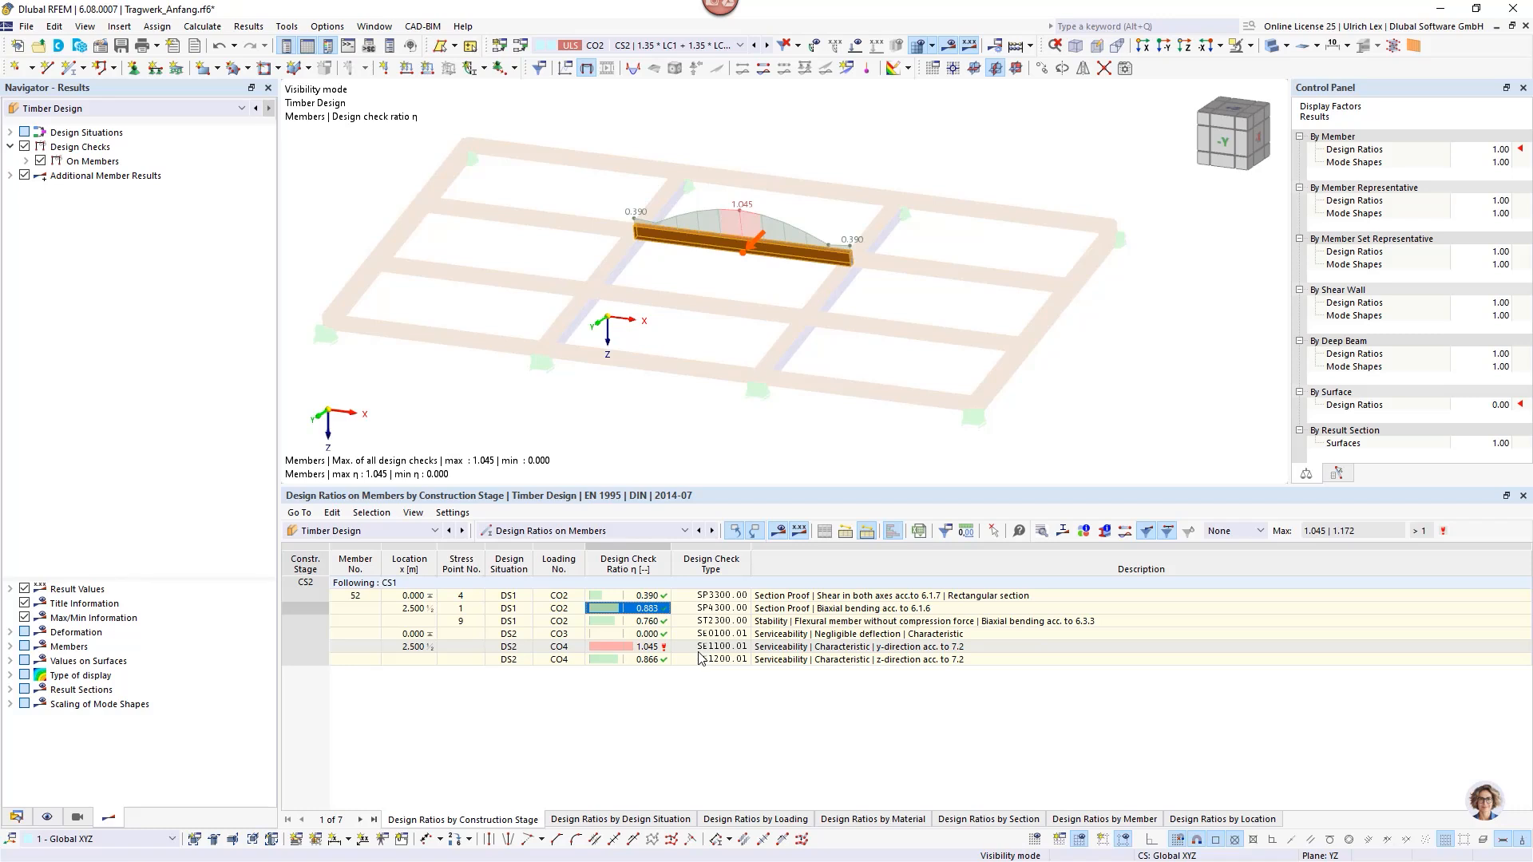
Inspect the design check details of the y-direction serviceability check SE1100.01 for member 52 under load combination CO4.
{"action": "left_click", "coordinate": [655, 647]}
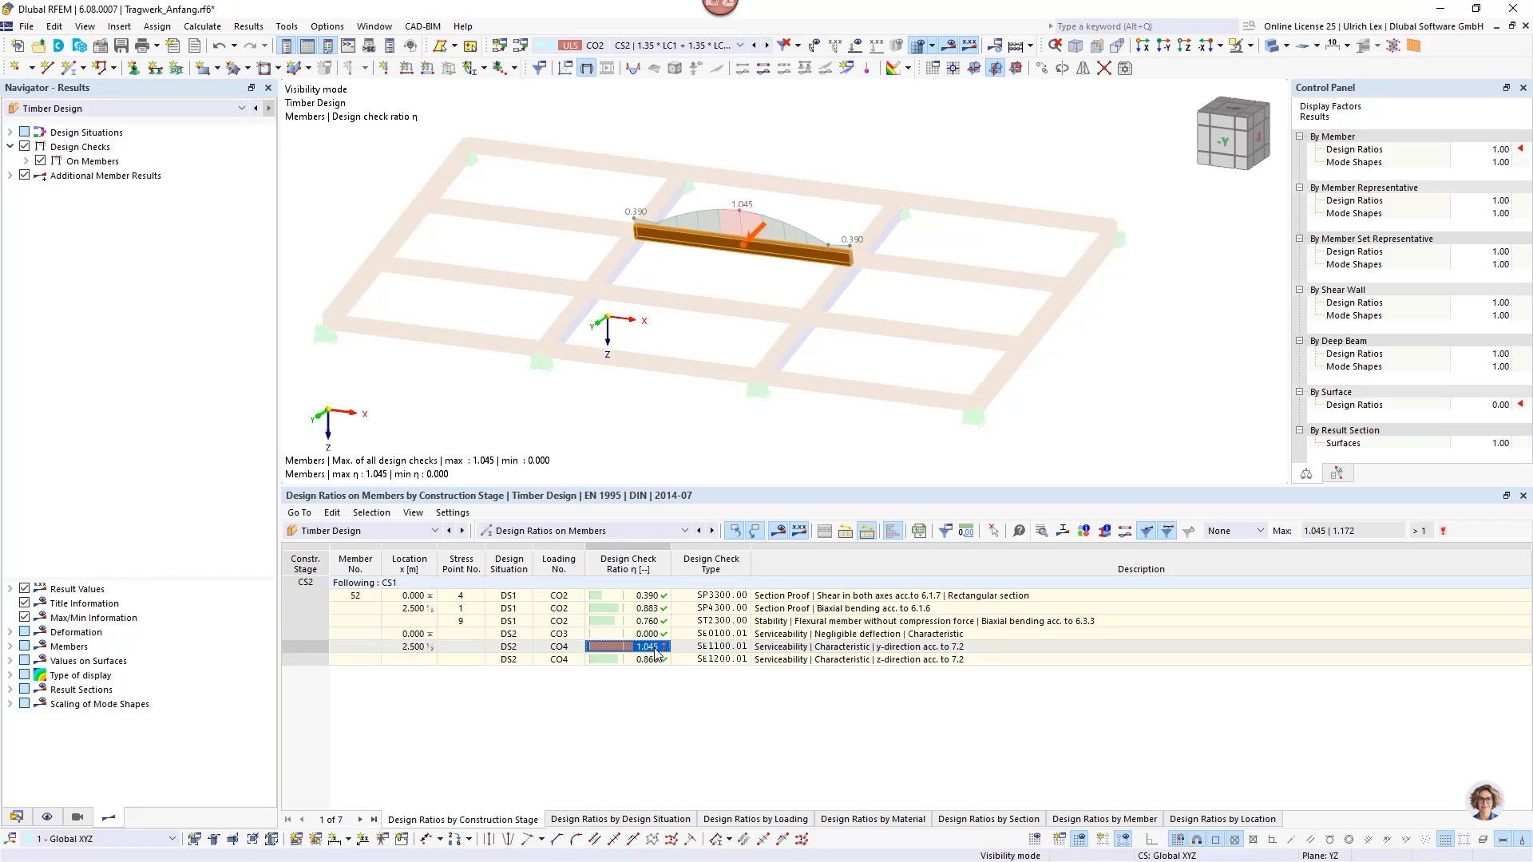
{"action": "left_click", "coordinate": [663, 649]}
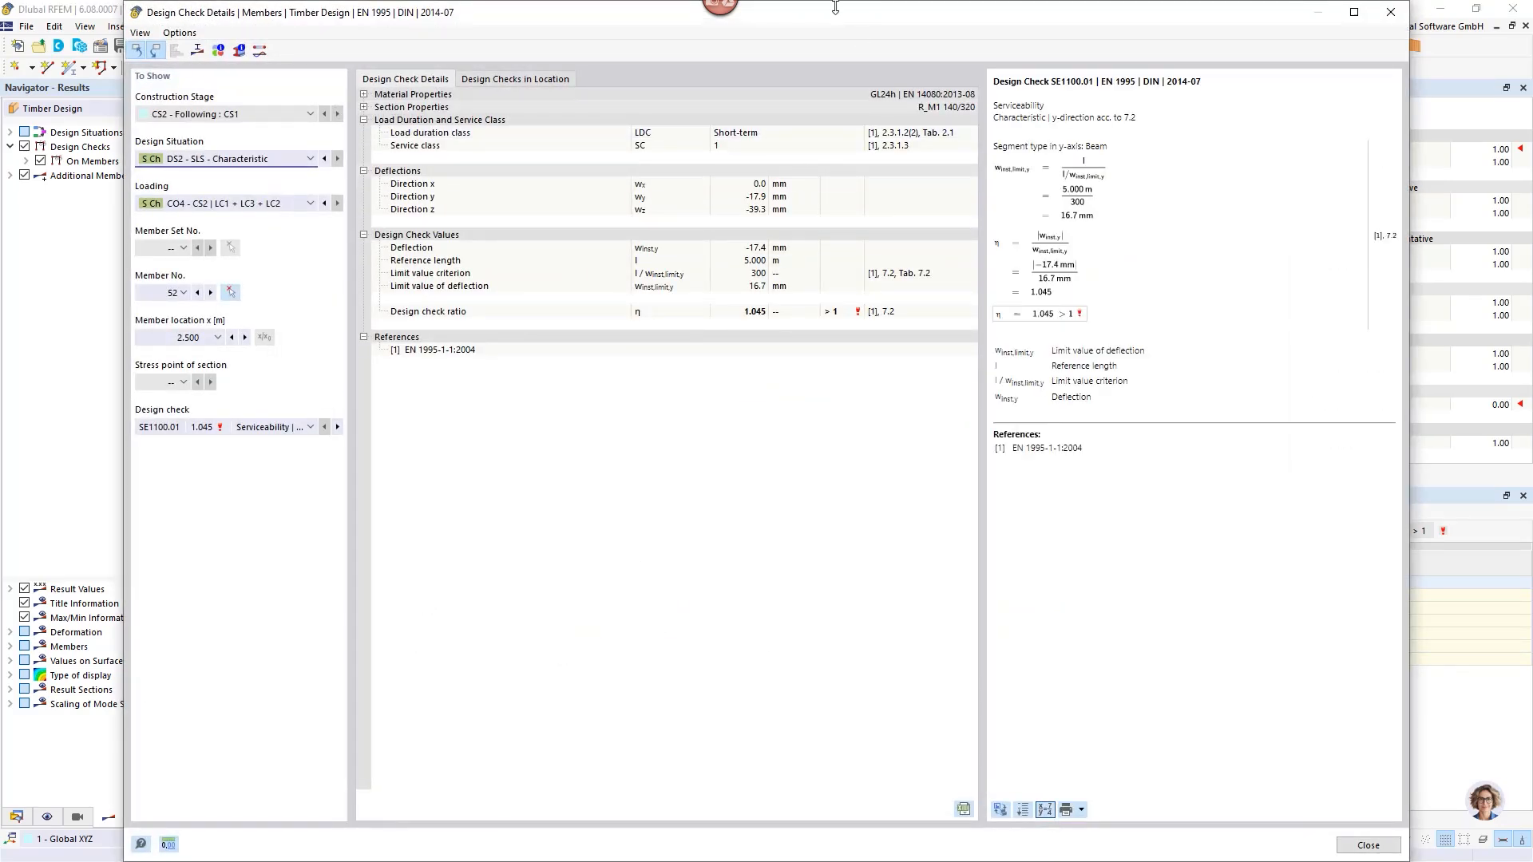
{"action": "left_click_drag", "start_coordinate": [832, 14], "coordinate": [887, 94]}
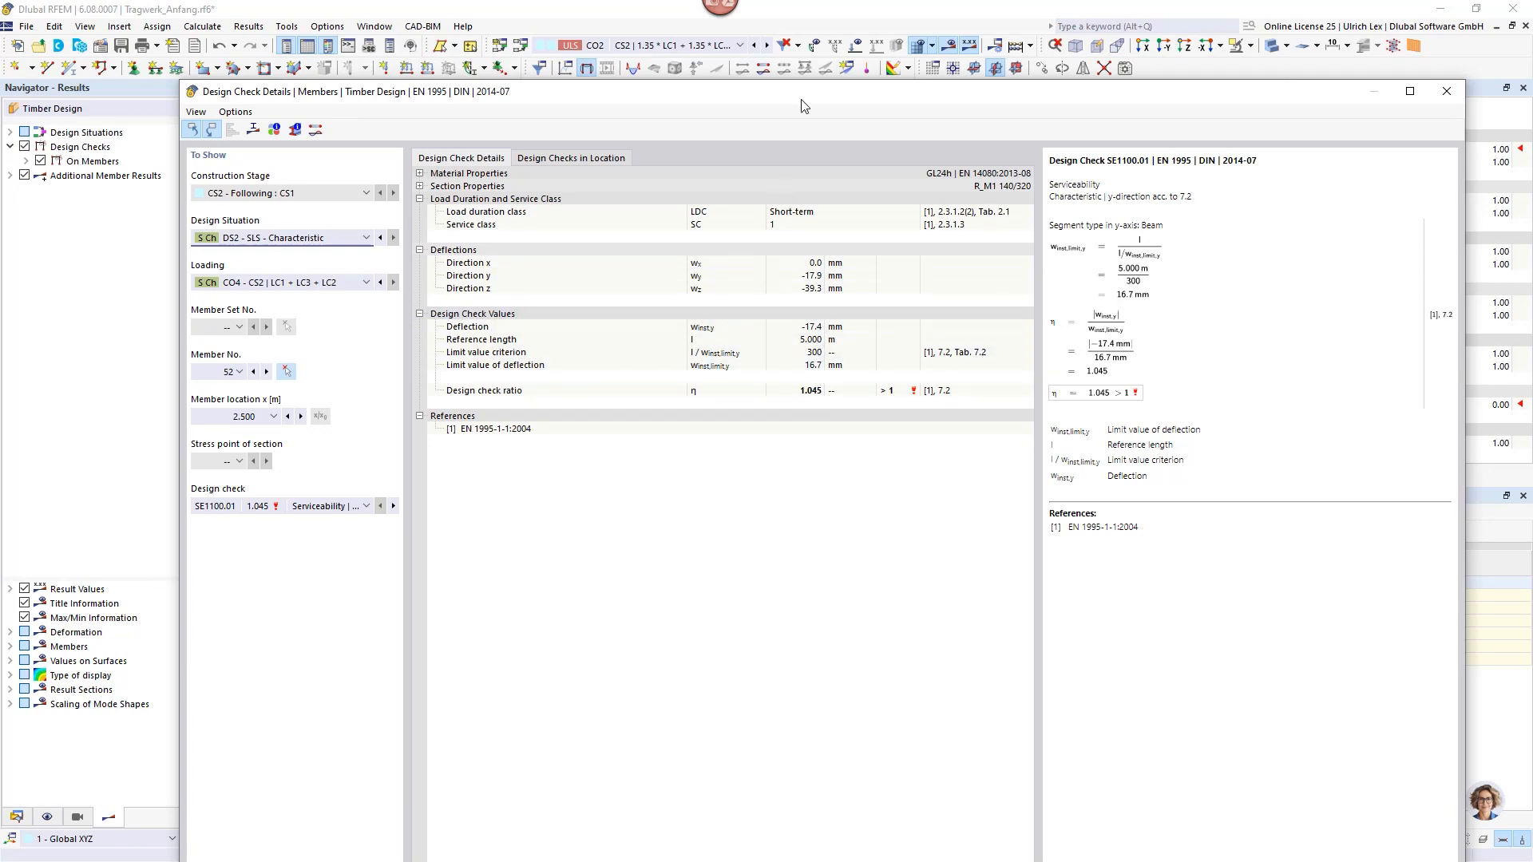
{"action": "left_click_drag", "start_coordinate": [812, 96], "coordinate": [746, 46]}
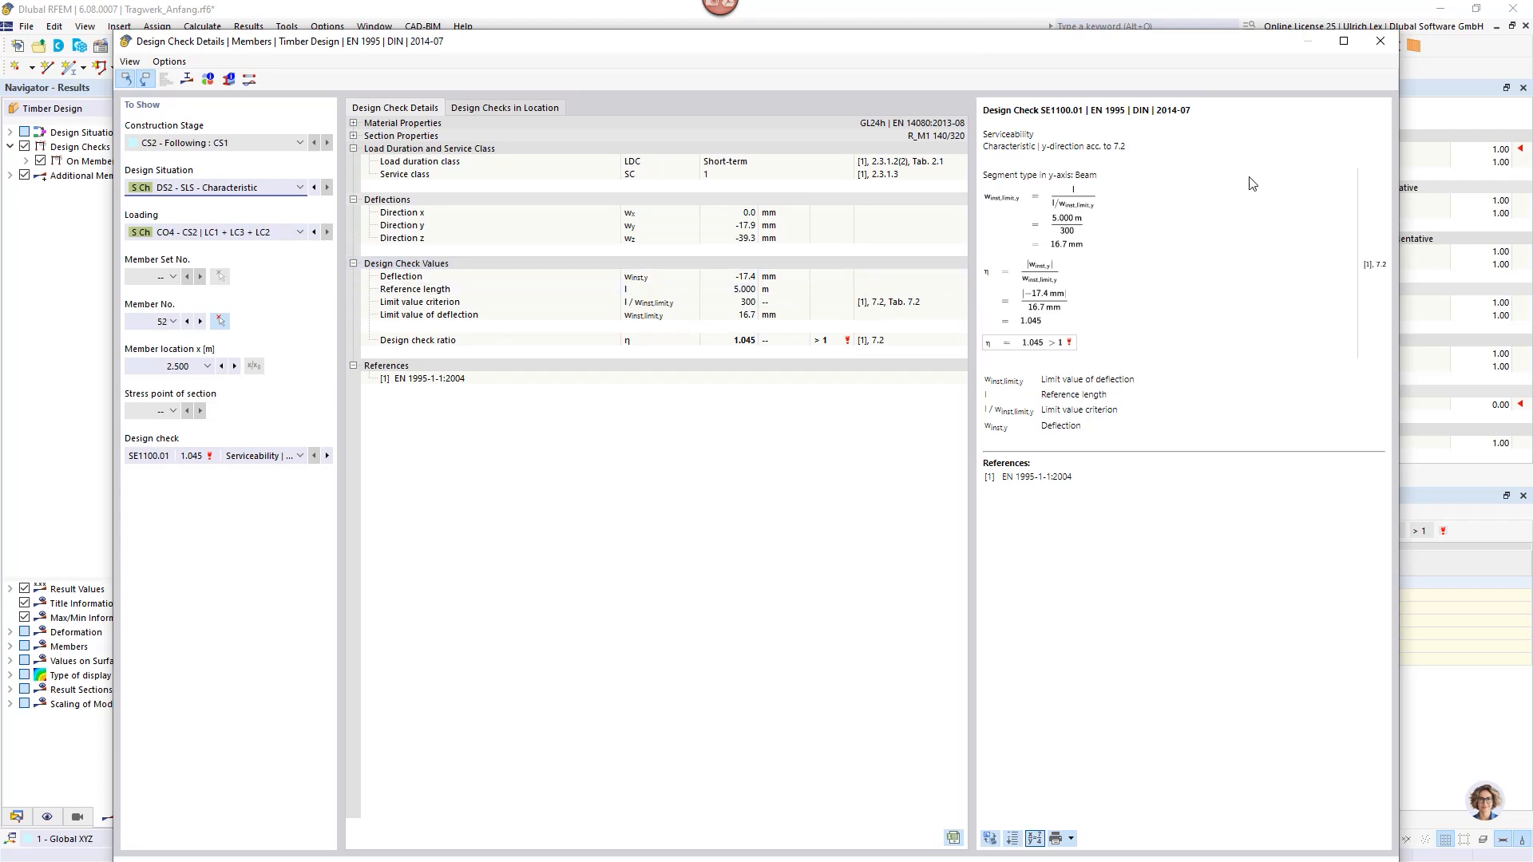
{"action": "left_click", "coordinate": [1379, 46]}
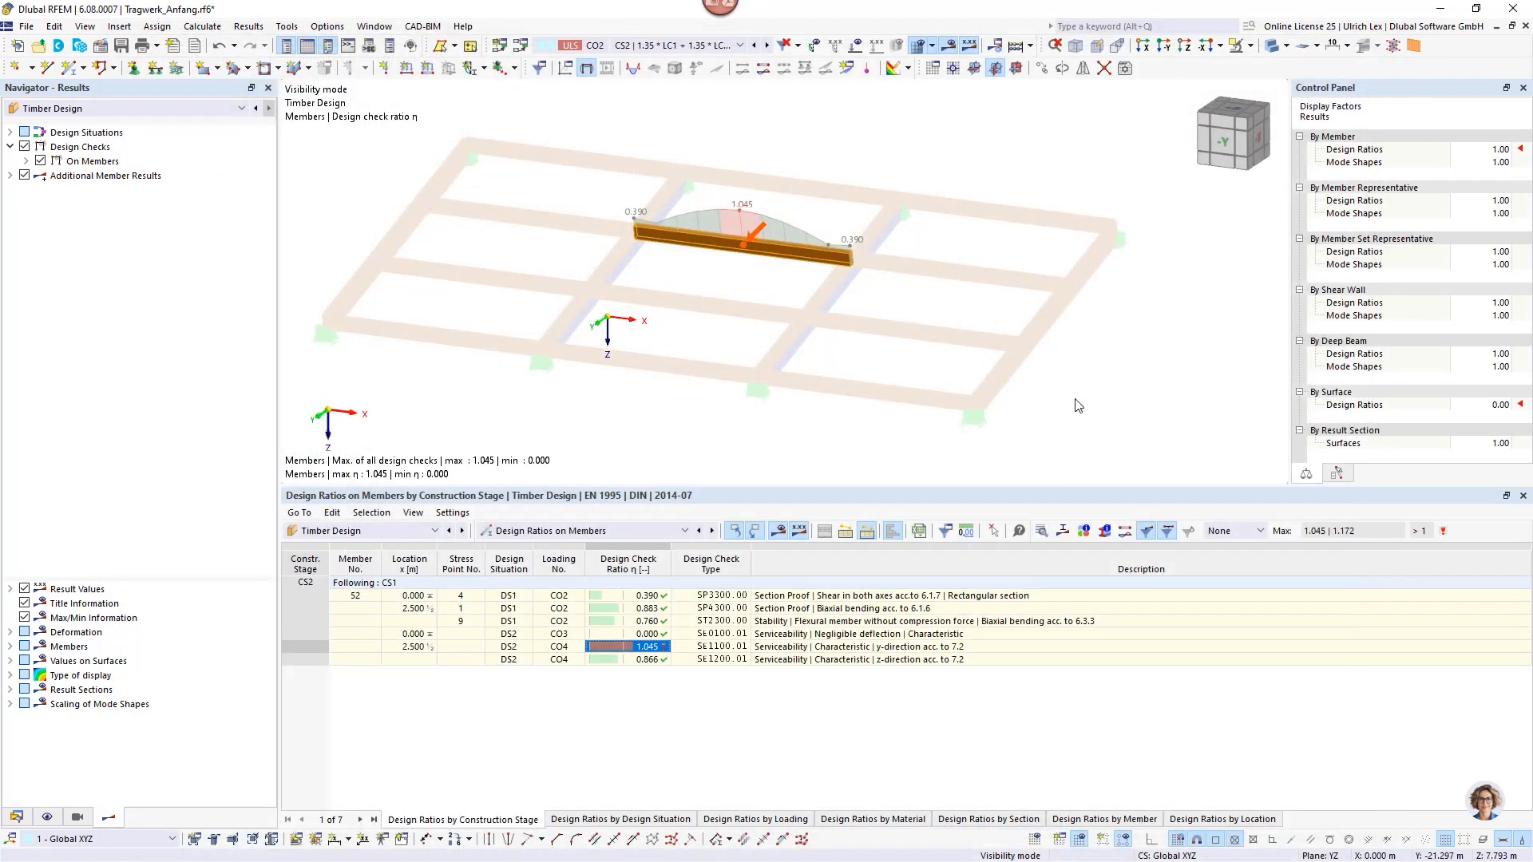
Cancel the visibility mode and isolate main beam member 14 together with its related objects.
{"action": "left_click", "coordinate": [1251, 46]}
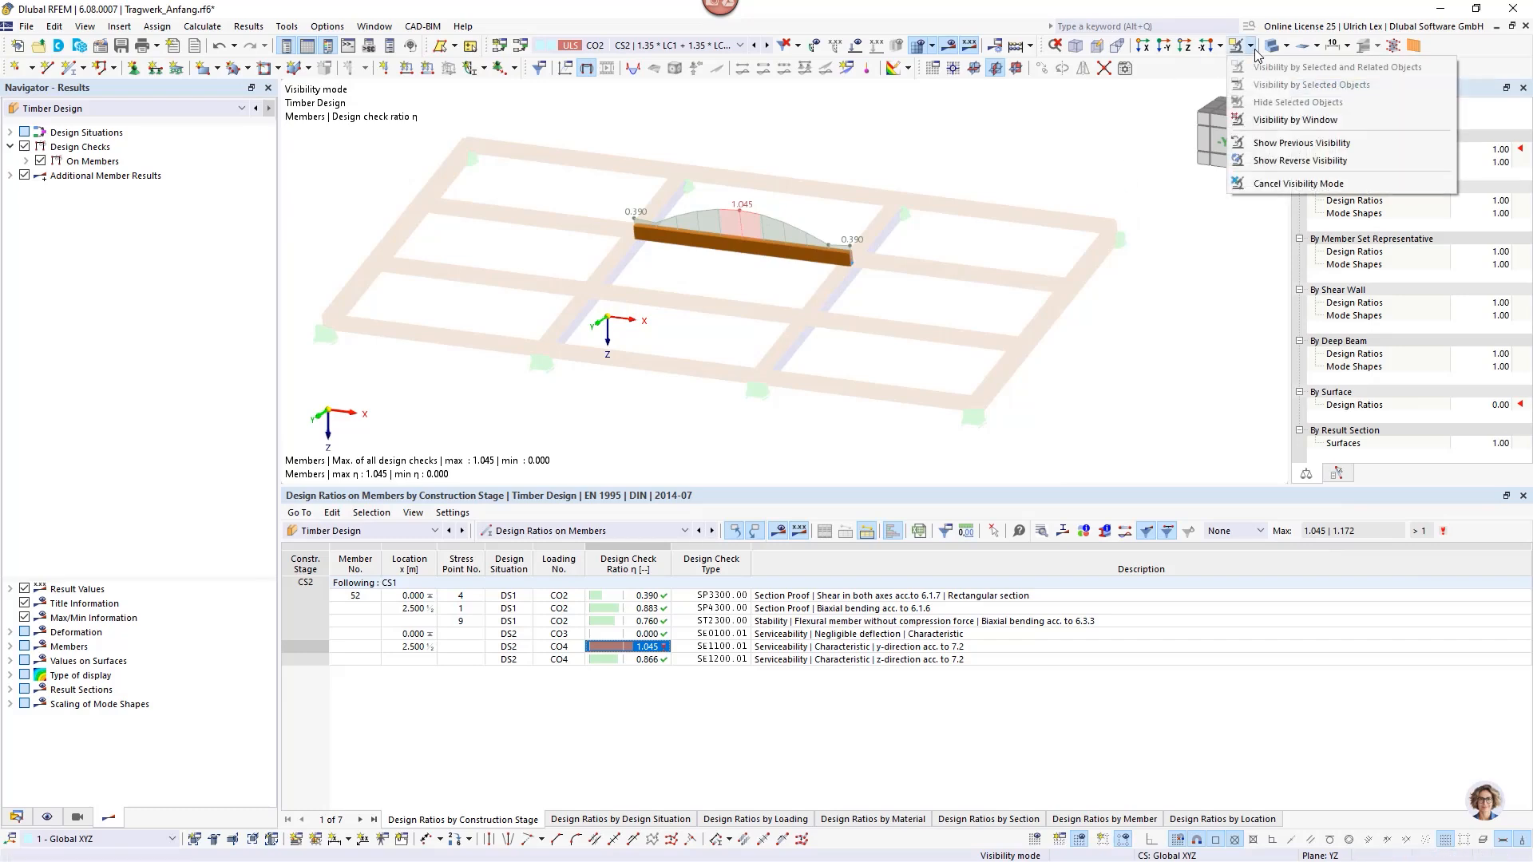
{"action": "left_click", "coordinate": [1287, 186]}
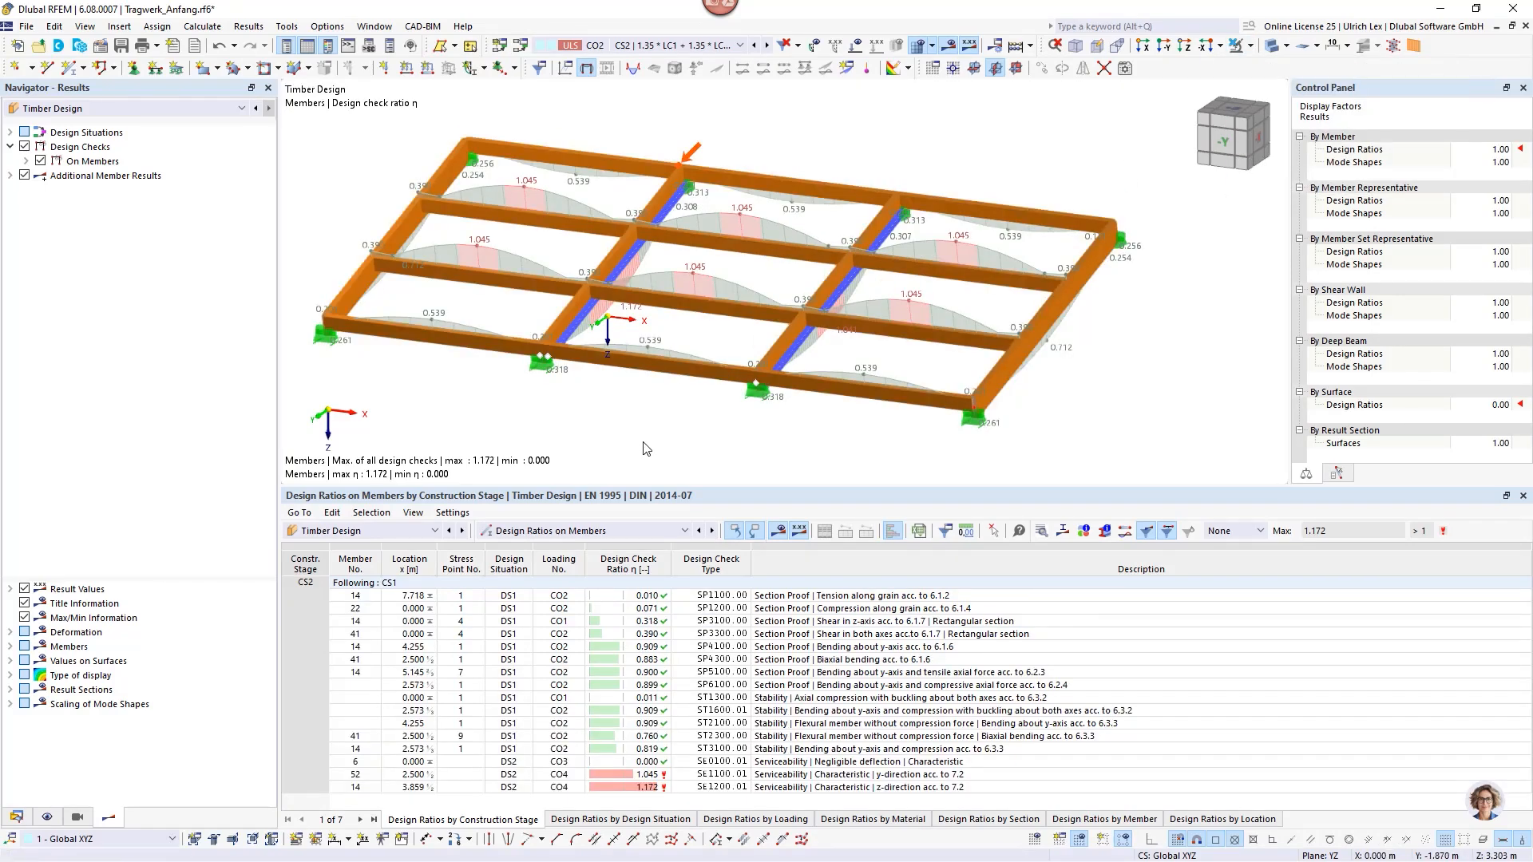
{"action": "middle_click_drag", "start_coordinate": [644, 443], "coordinate": [721, 436], "text": "ctrl"}
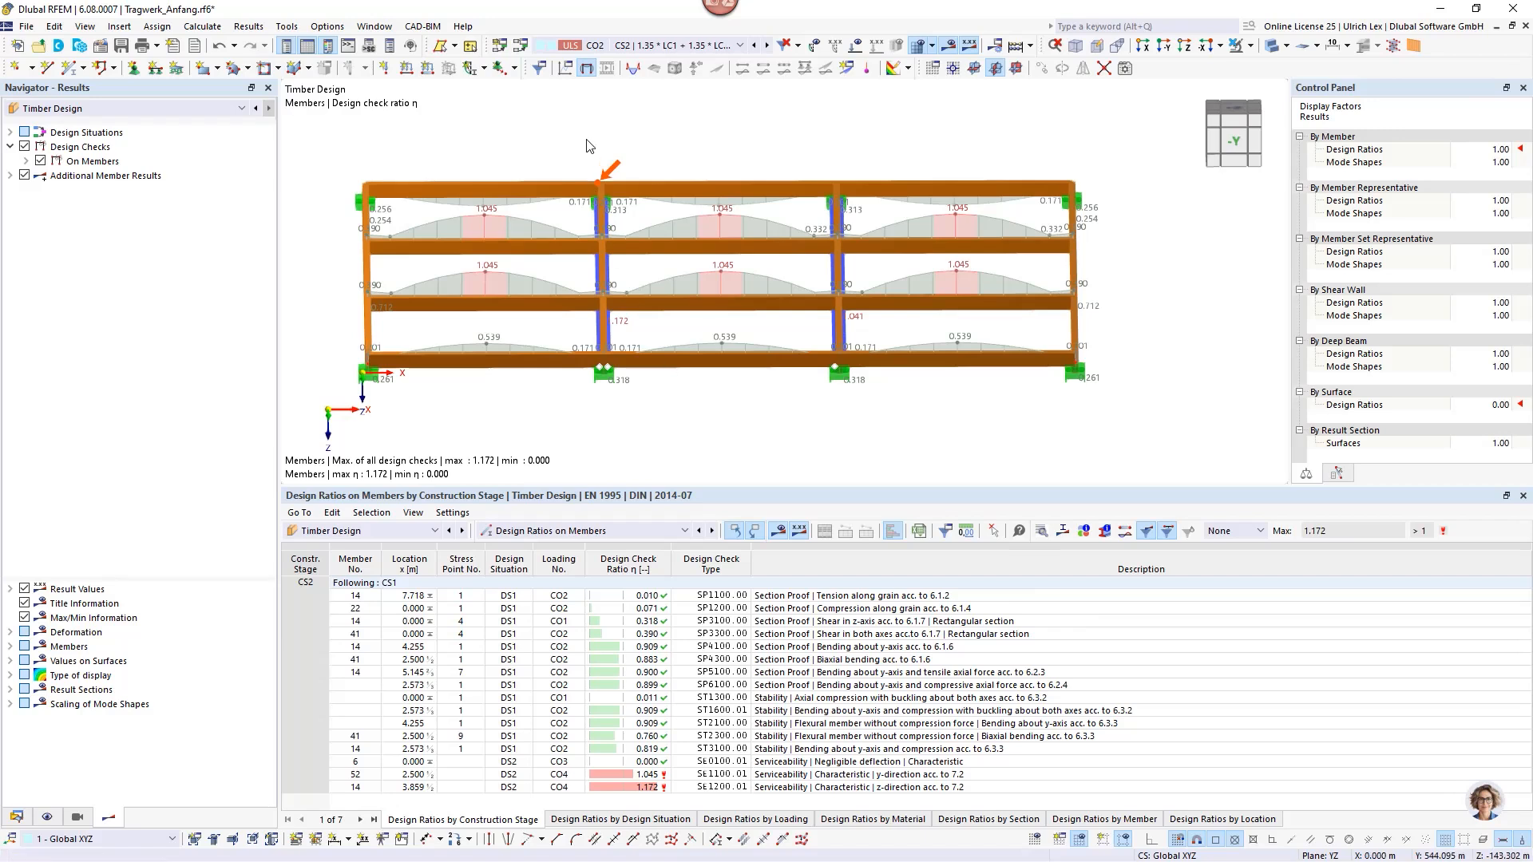
{"action": "left_click_drag", "start_coordinate": [549, 132], "coordinate": [666, 437]}
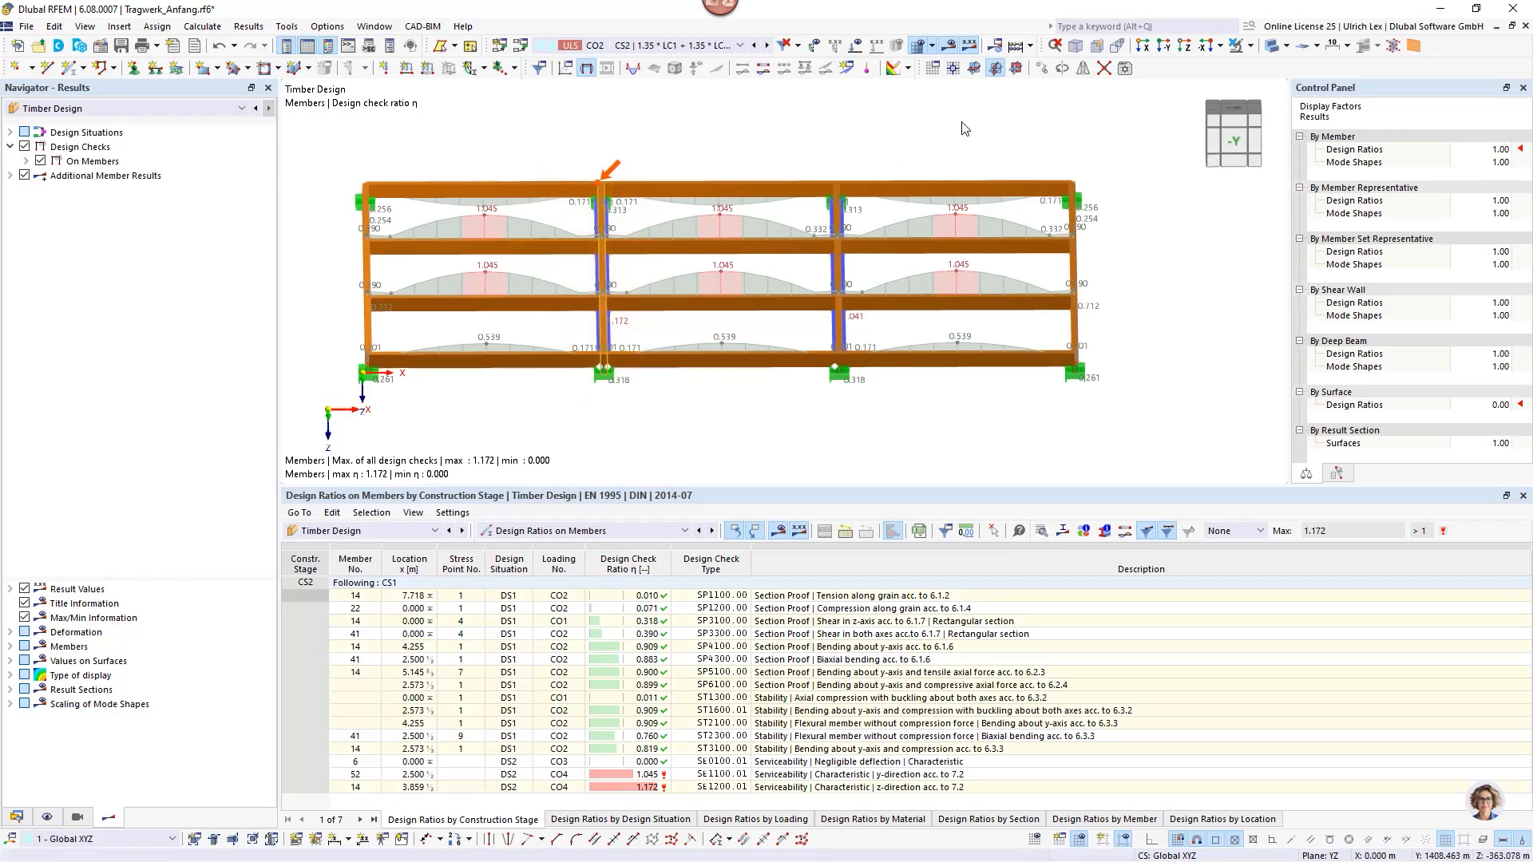
{"action": "left_click", "coordinate": [1250, 45]}
{"action": "left_click", "coordinate": [1249, 75]}
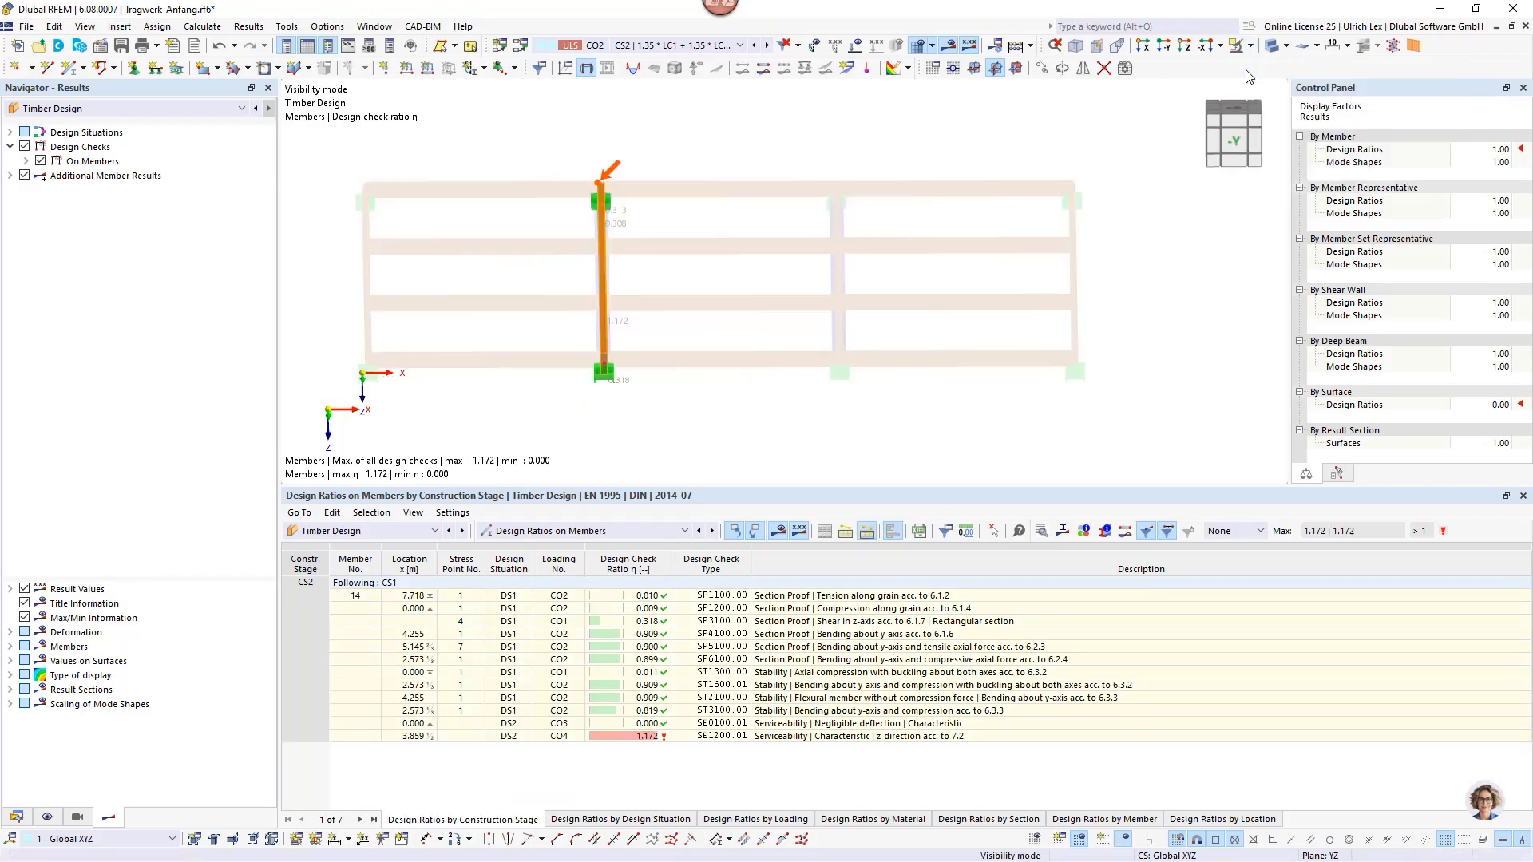
Examine member 14's timber design checks in an isometric view, focusing on bending check SP4100.00 and z-direction serviceability check SE1200.01.
{"action": "middle_click_drag", "start_coordinate": [1133, 401], "coordinate": [1007, 389], "text": "ctrl"}
{"action": "right_click", "coordinate": [1005, 390]}
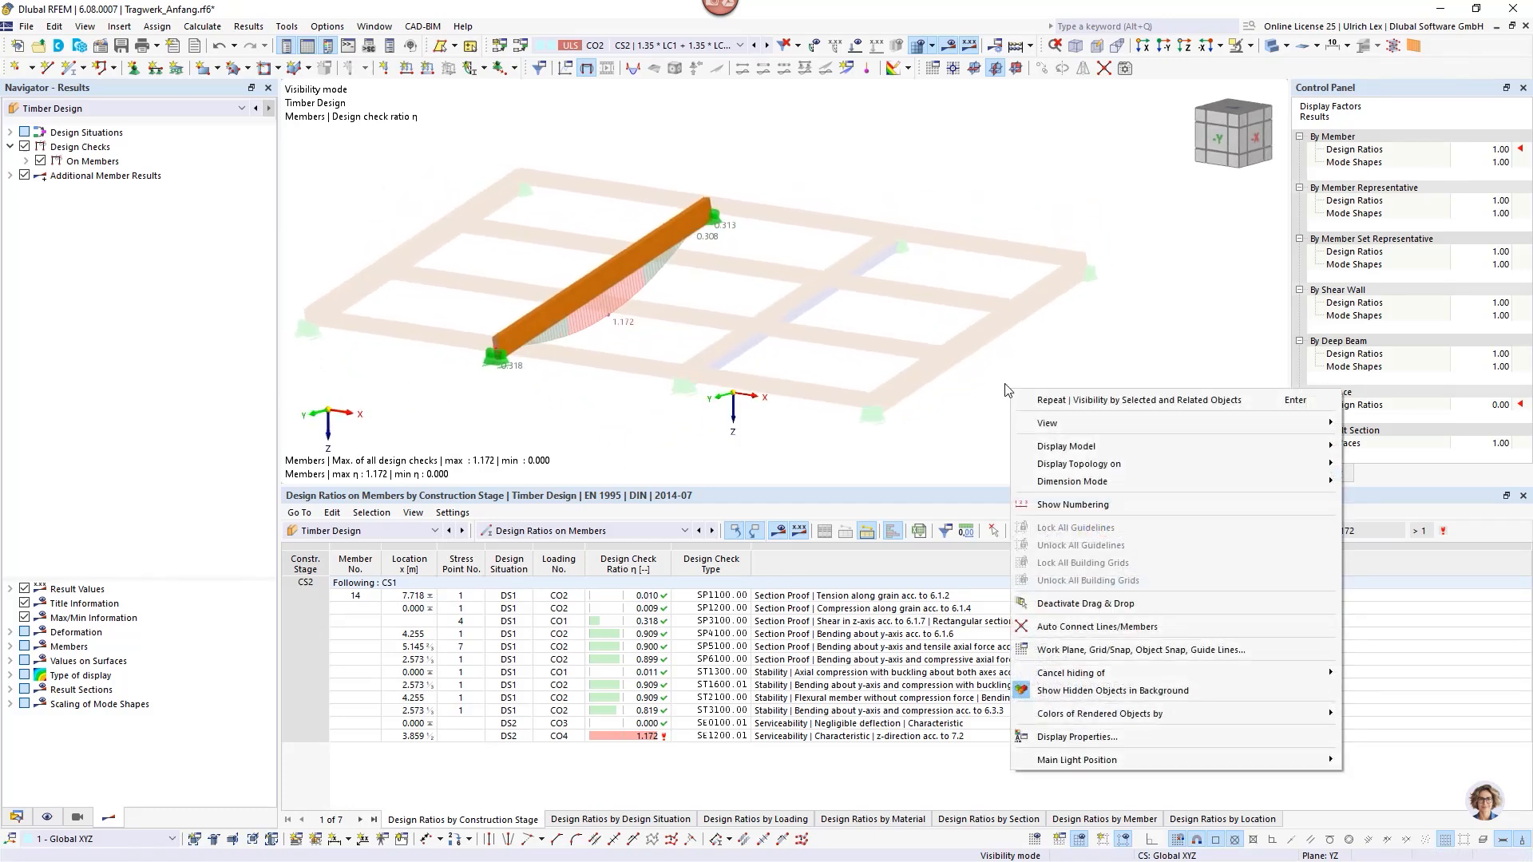
{"action": "left_click", "coordinate": [751, 443]}
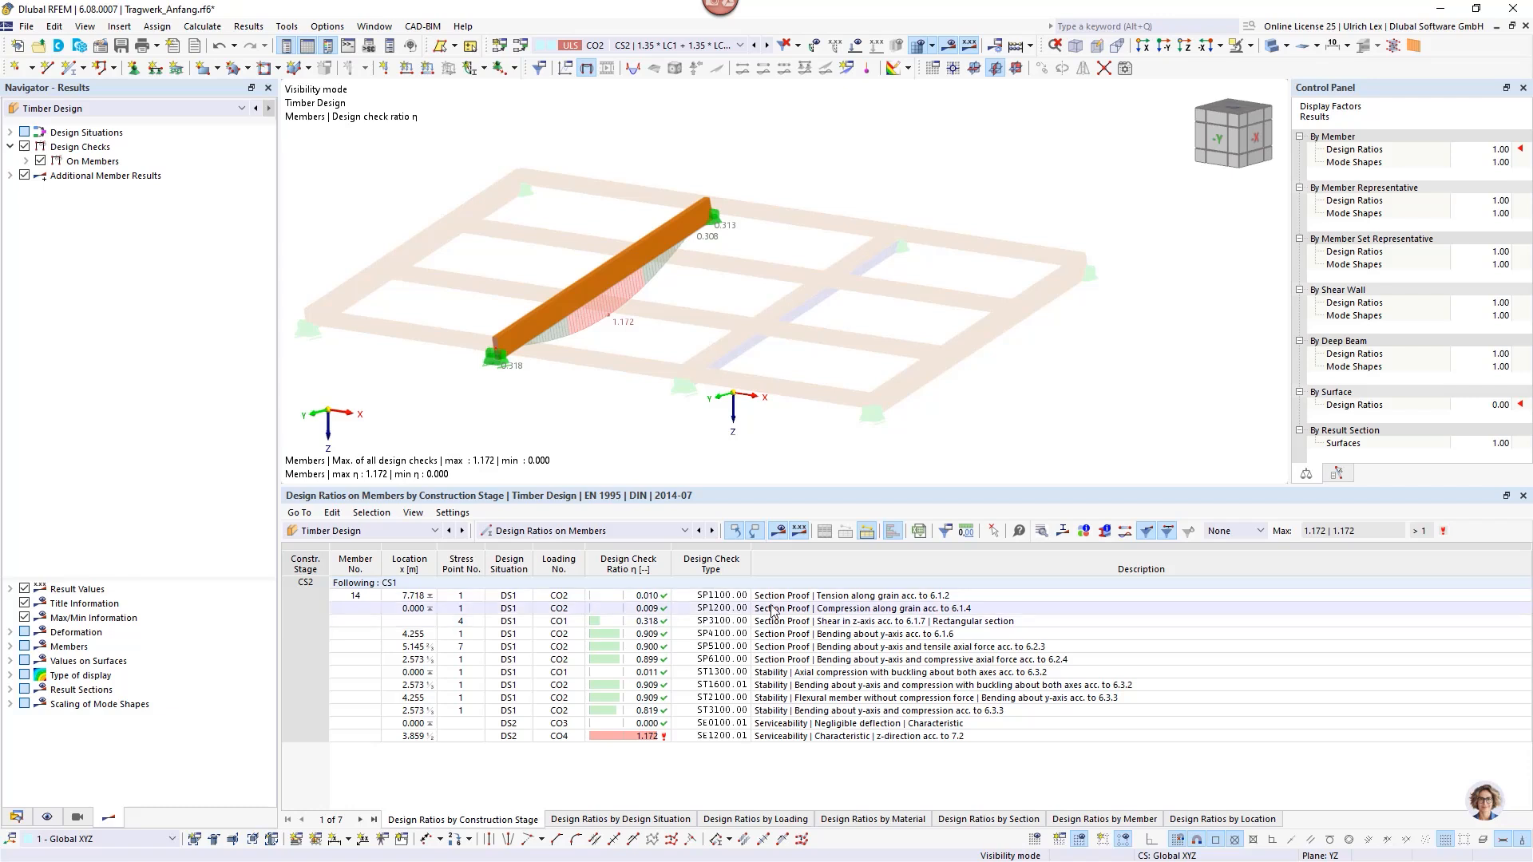
{"action": "left_click", "coordinate": [644, 634]}
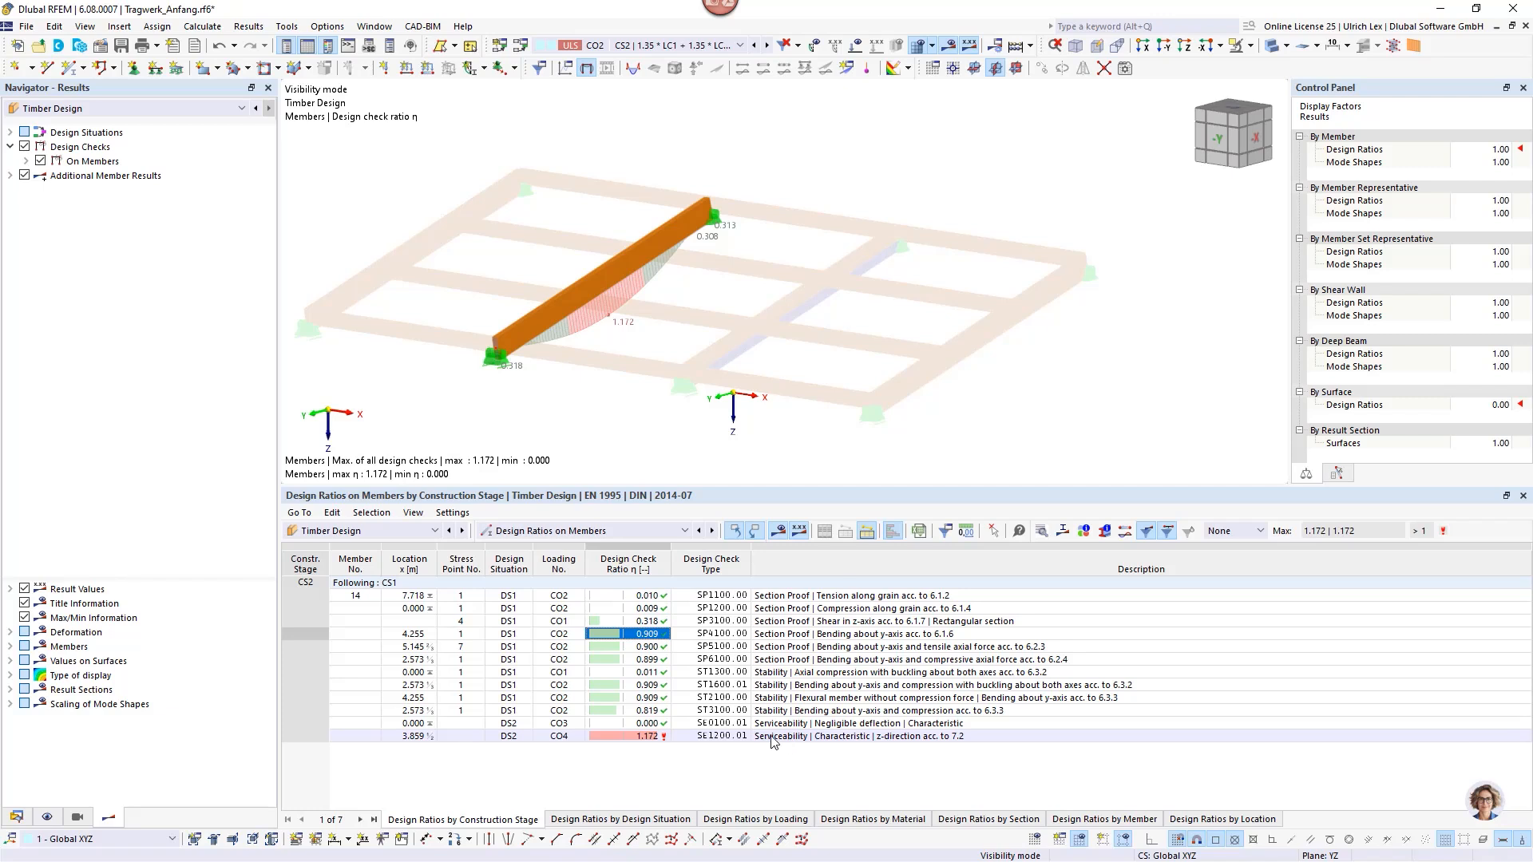
{"action": "left_click", "coordinate": [638, 736]}
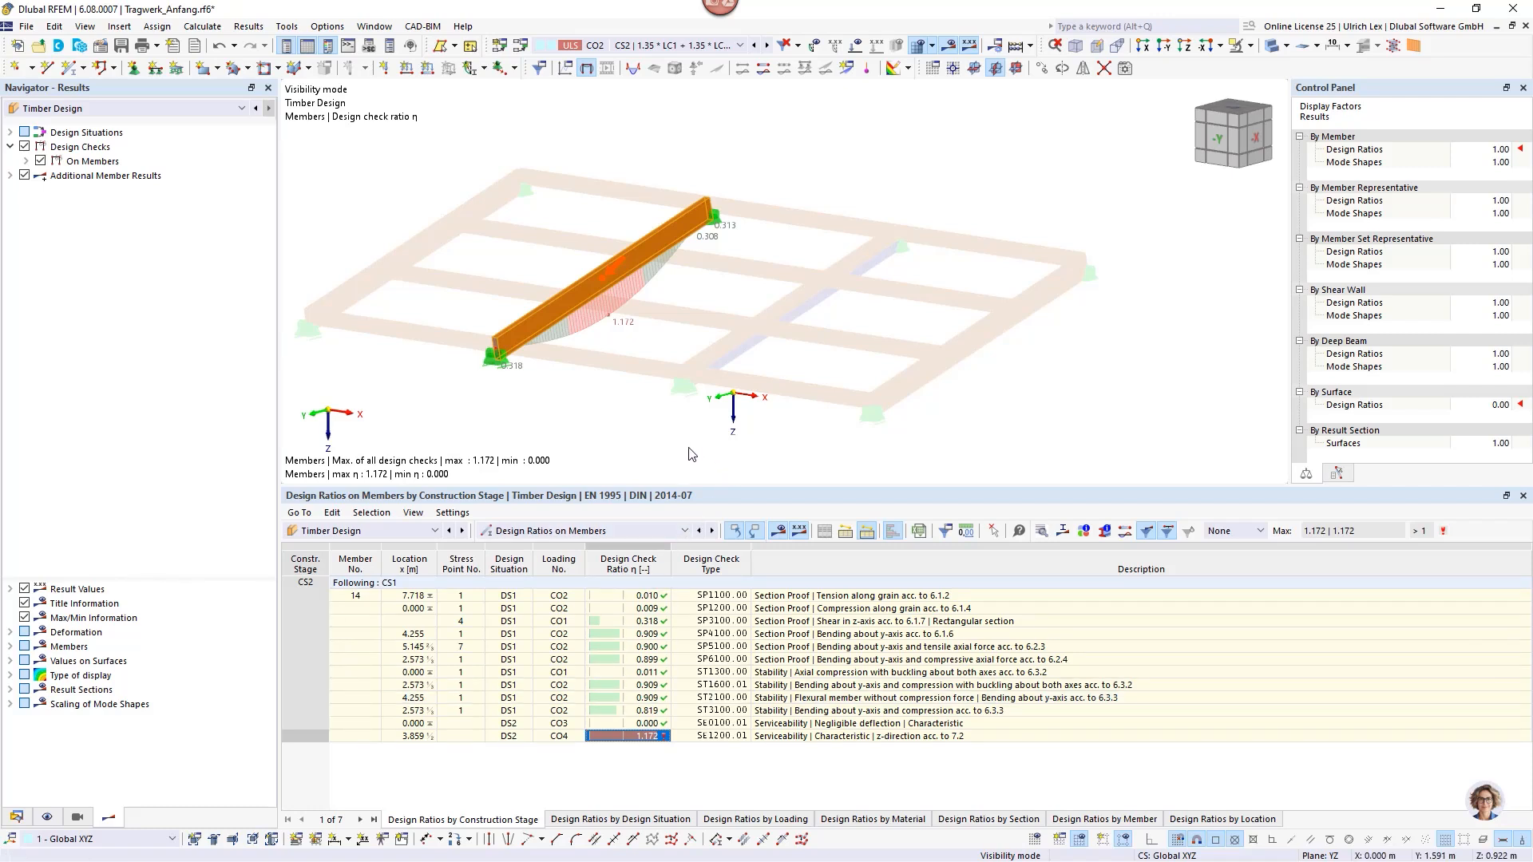
{"action": "left_click", "coordinate": [710, 455]}
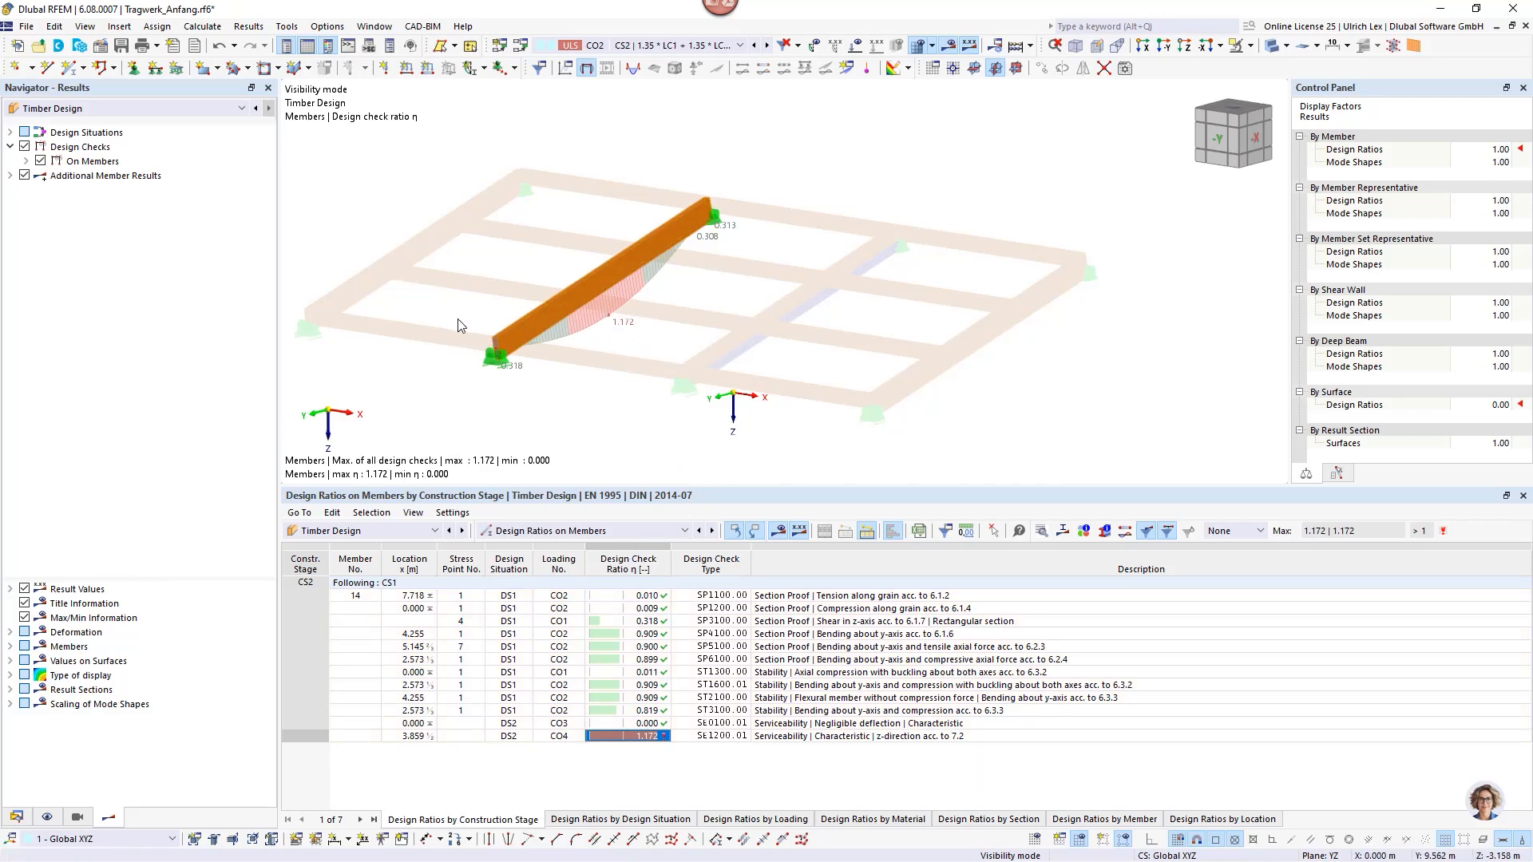
{"action": "scroll", "coordinate": [928, 353], "scroll_direction": "up", "scroll_amount": 3}
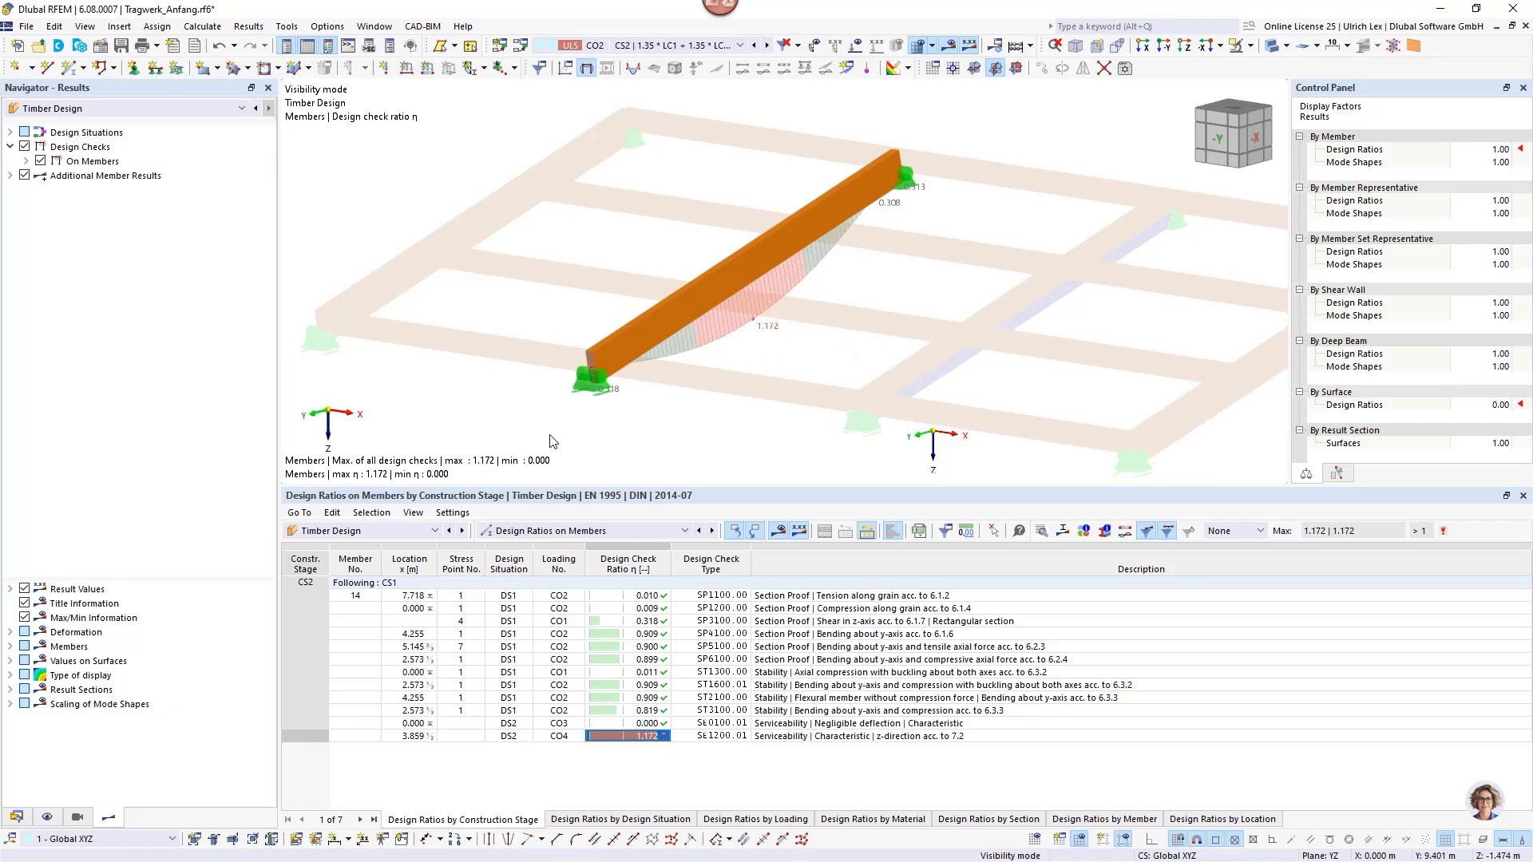
Switch from the Timber Design results to Steel Design and cancel the visibility mode to show the whole structure.
{"action": "left_click", "coordinate": [397, 533]}
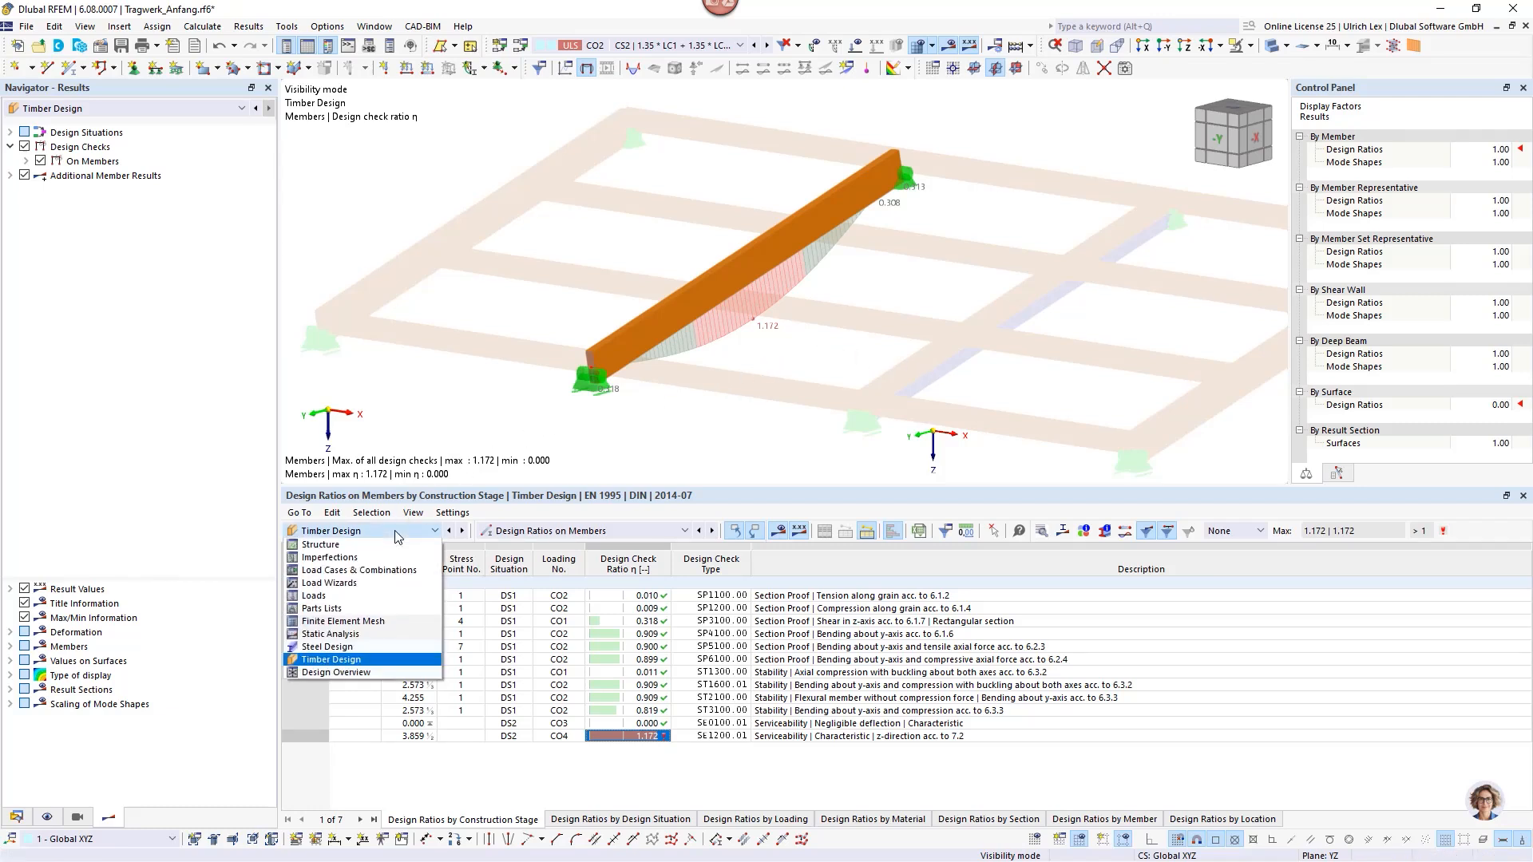
{"action": "left_click", "coordinate": [369, 656]}
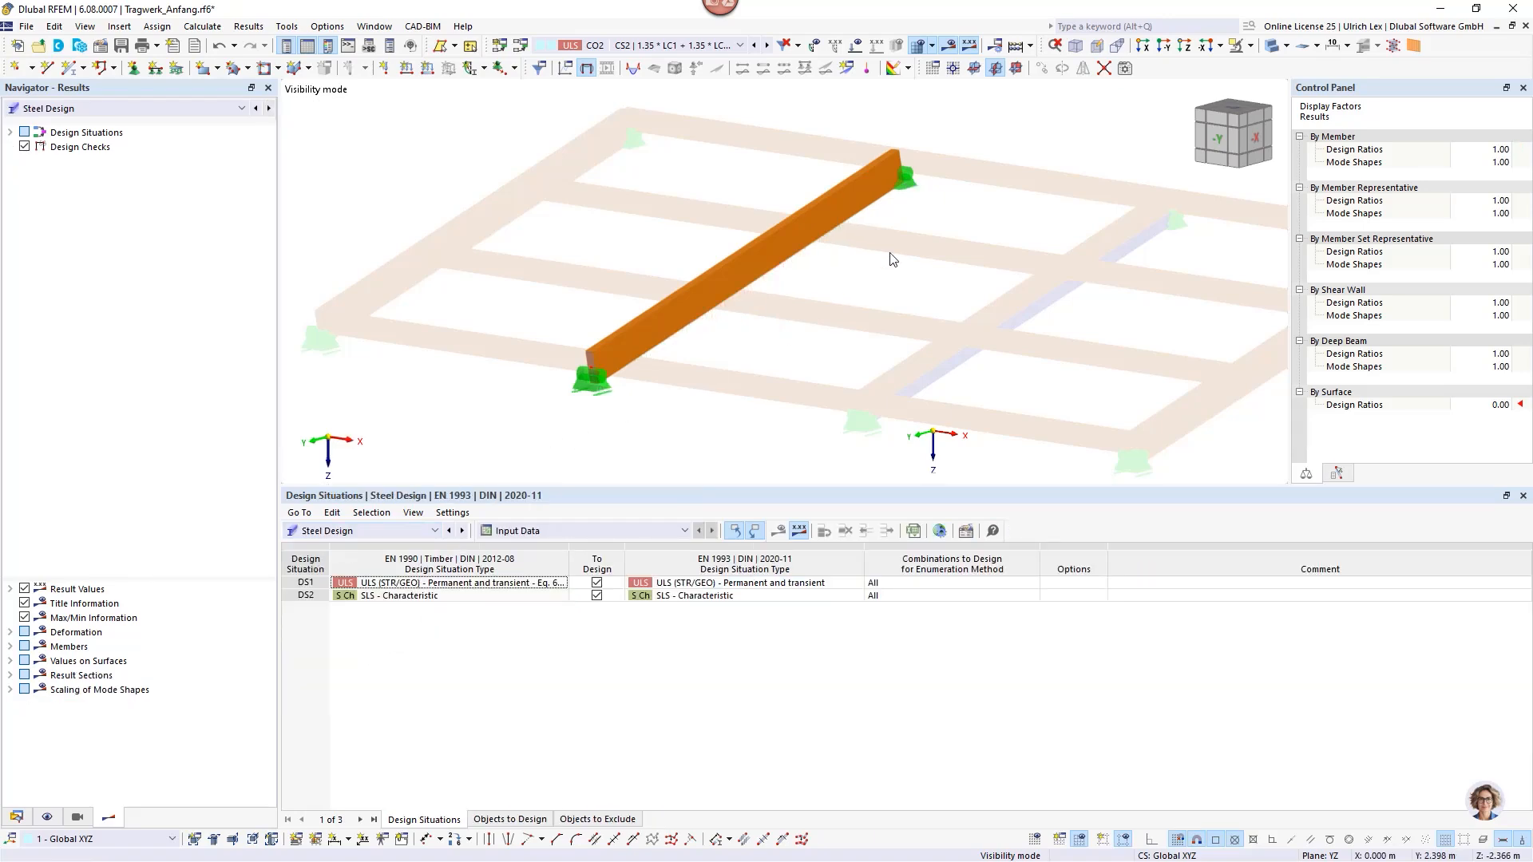
{"action": "left_click", "coordinate": [1250, 46]}
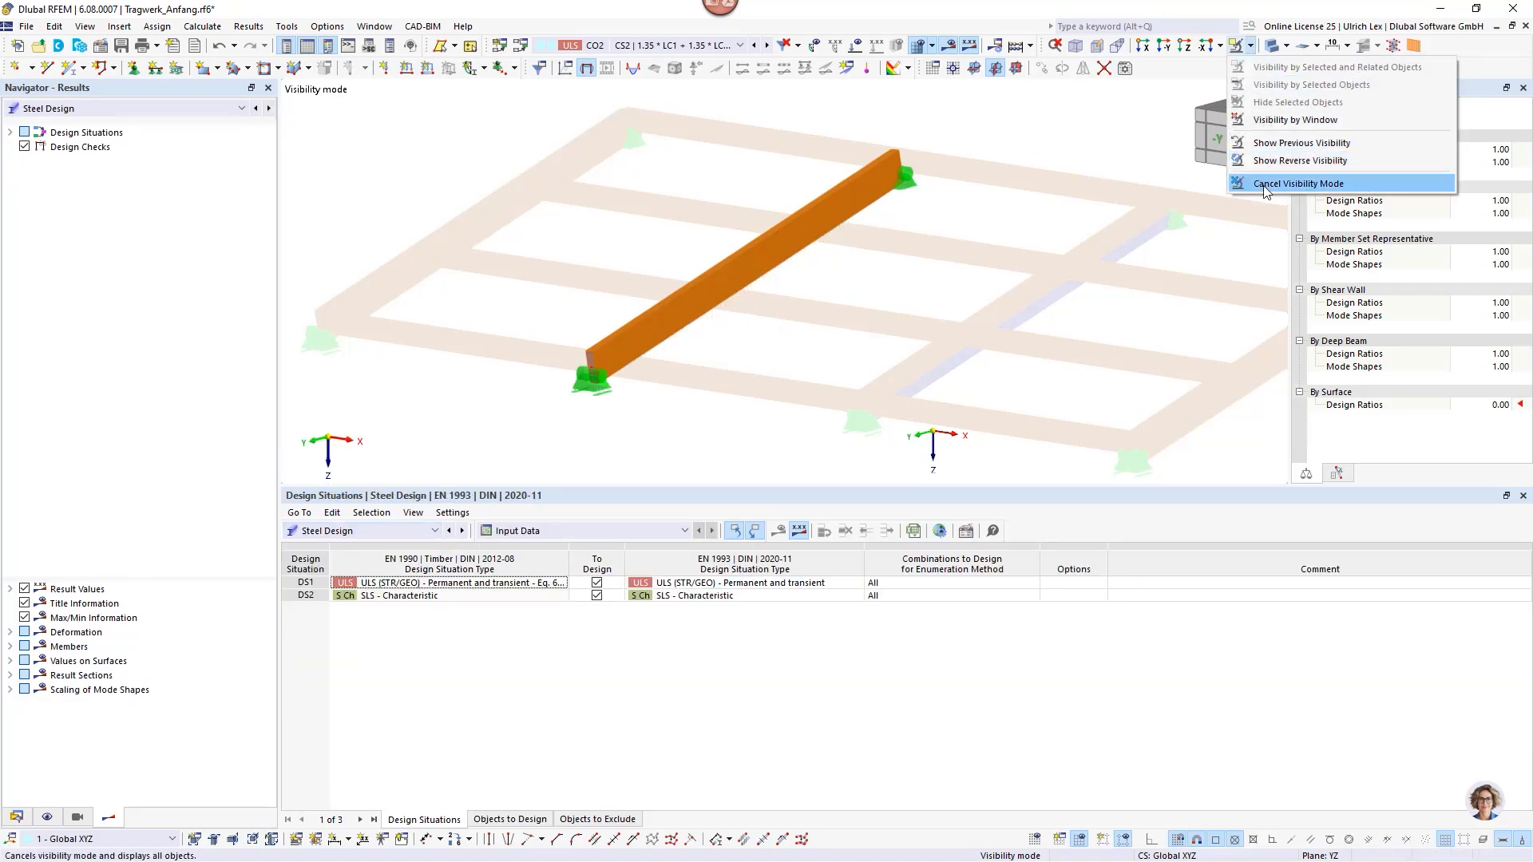
{"action": "left_click", "coordinate": [1277, 183]}
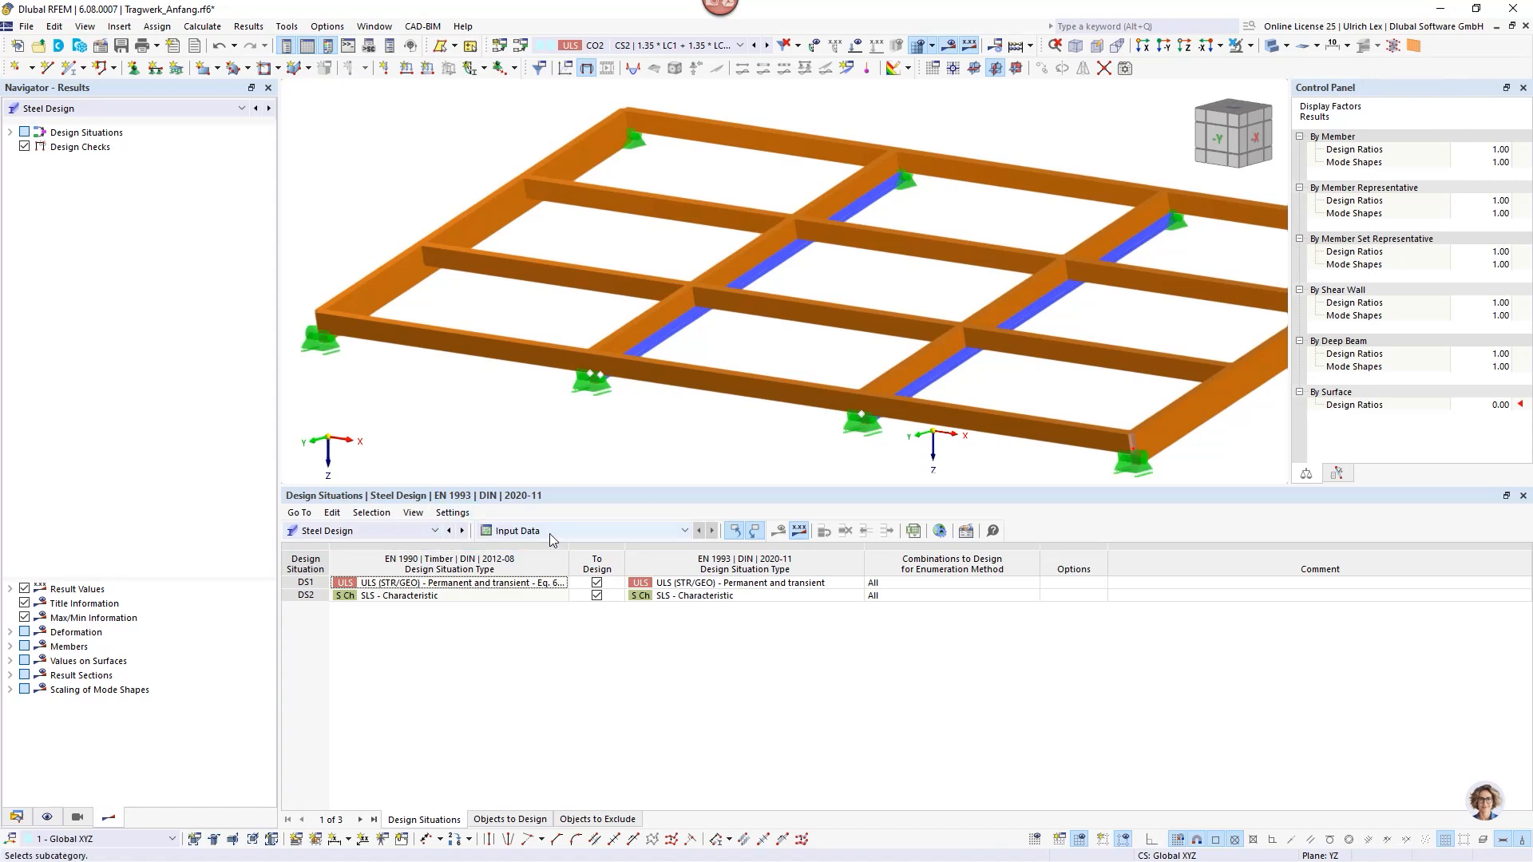
Include all members in the steel design, accept deleting the existing Steel Design results and run the Steel Design calculation.
{"action": "left_click", "coordinate": [511, 820]}
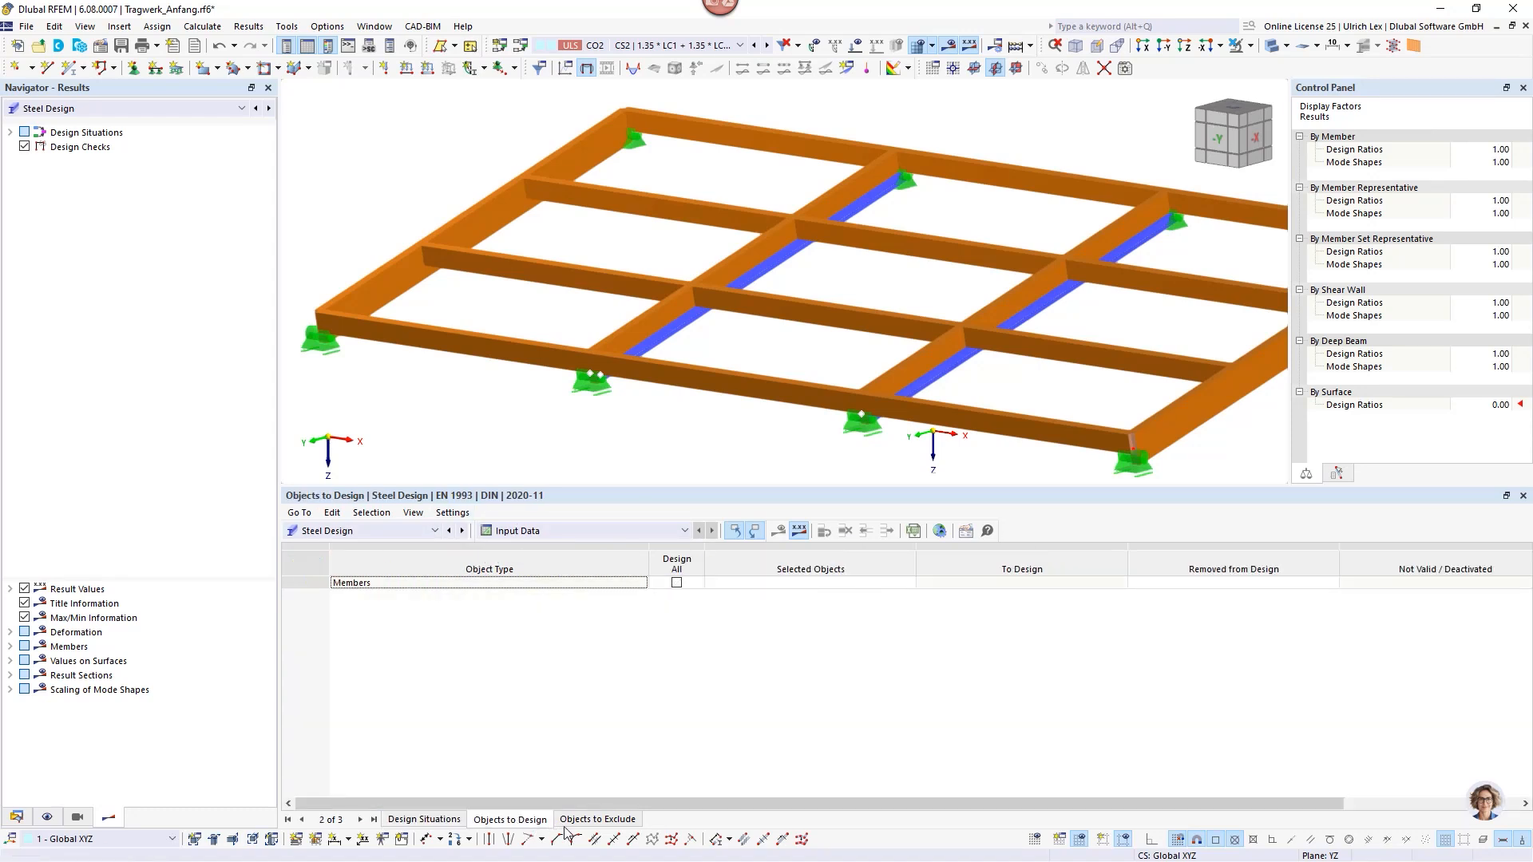
{"action": "left_click", "coordinate": [676, 583]}
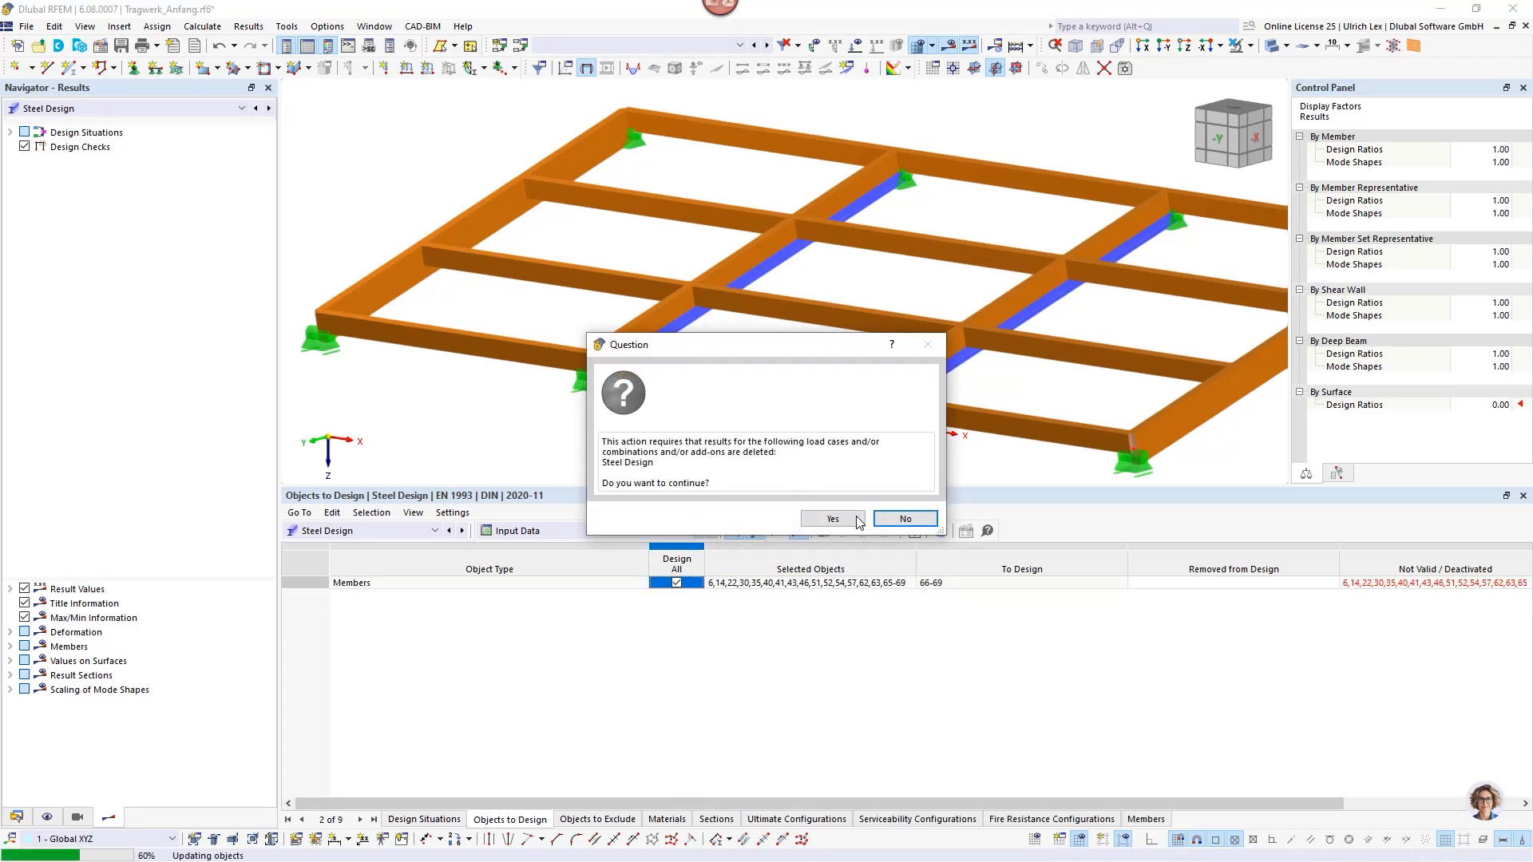
{"action": "left_click", "coordinate": [857, 524]}
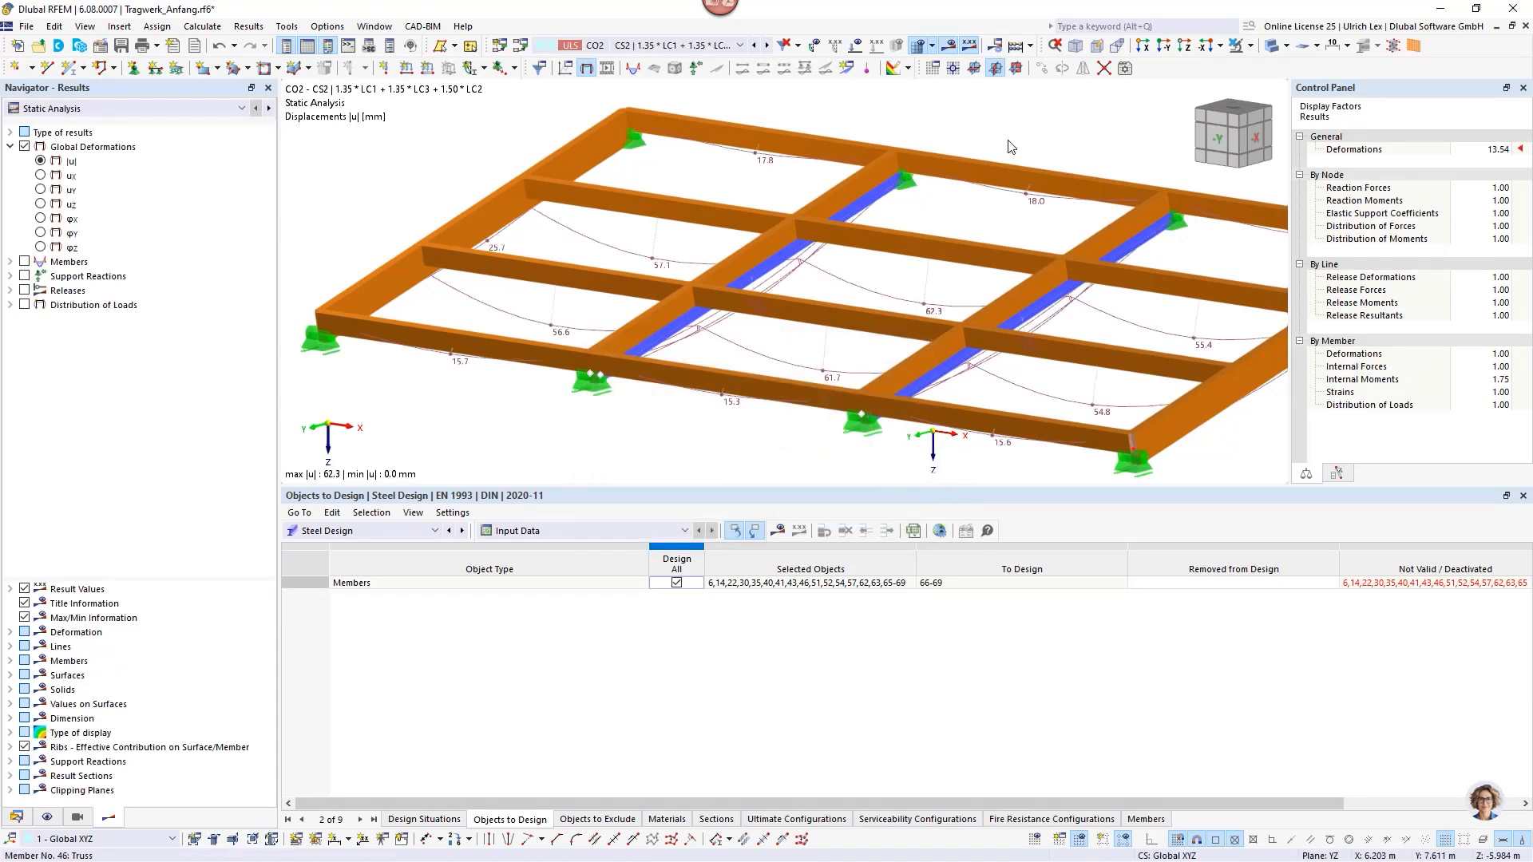
{"action": "left_click", "coordinate": [1030, 45]}
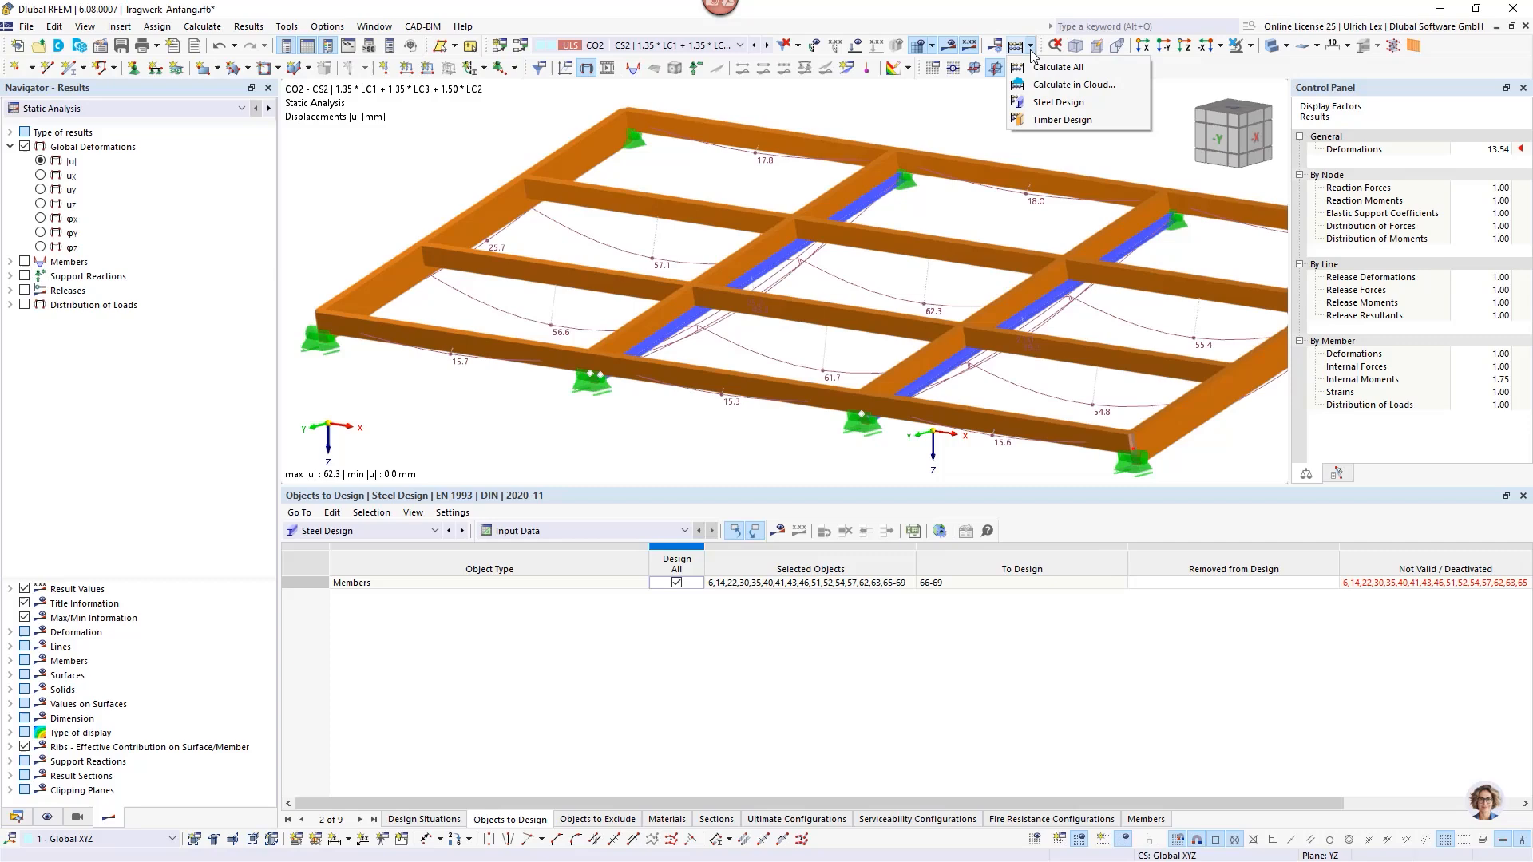
{"action": "left_click", "coordinate": [1051, 107]}
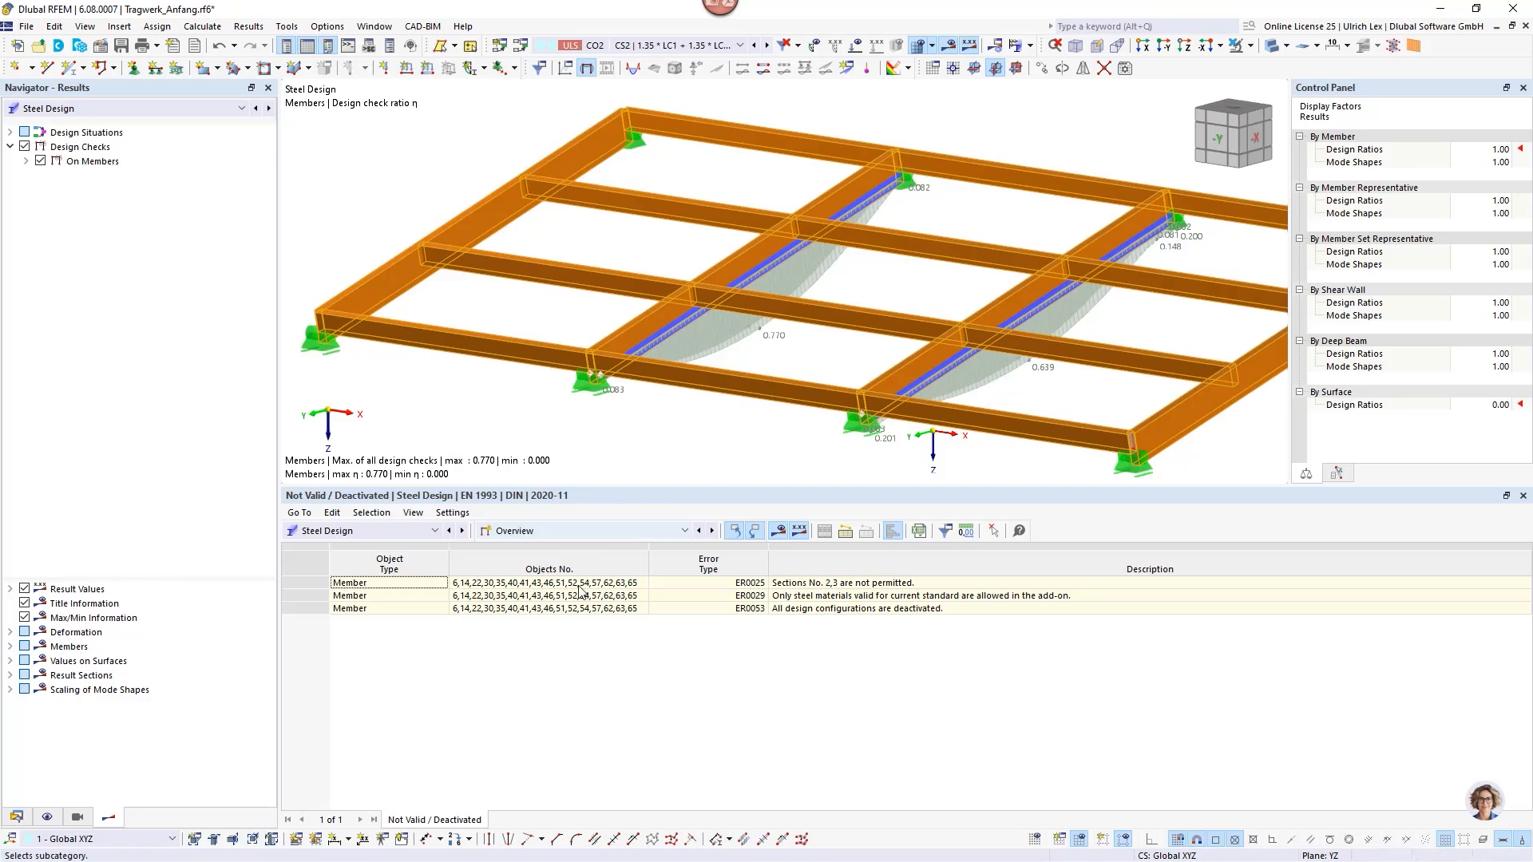
Examine the steel design ratios on members by construction stage, including bending checks SP4100.03 and SP6300.02 and z-direction deflection check SE1100.00.
{"action": "left_click", "coordinate": [551, 531]}
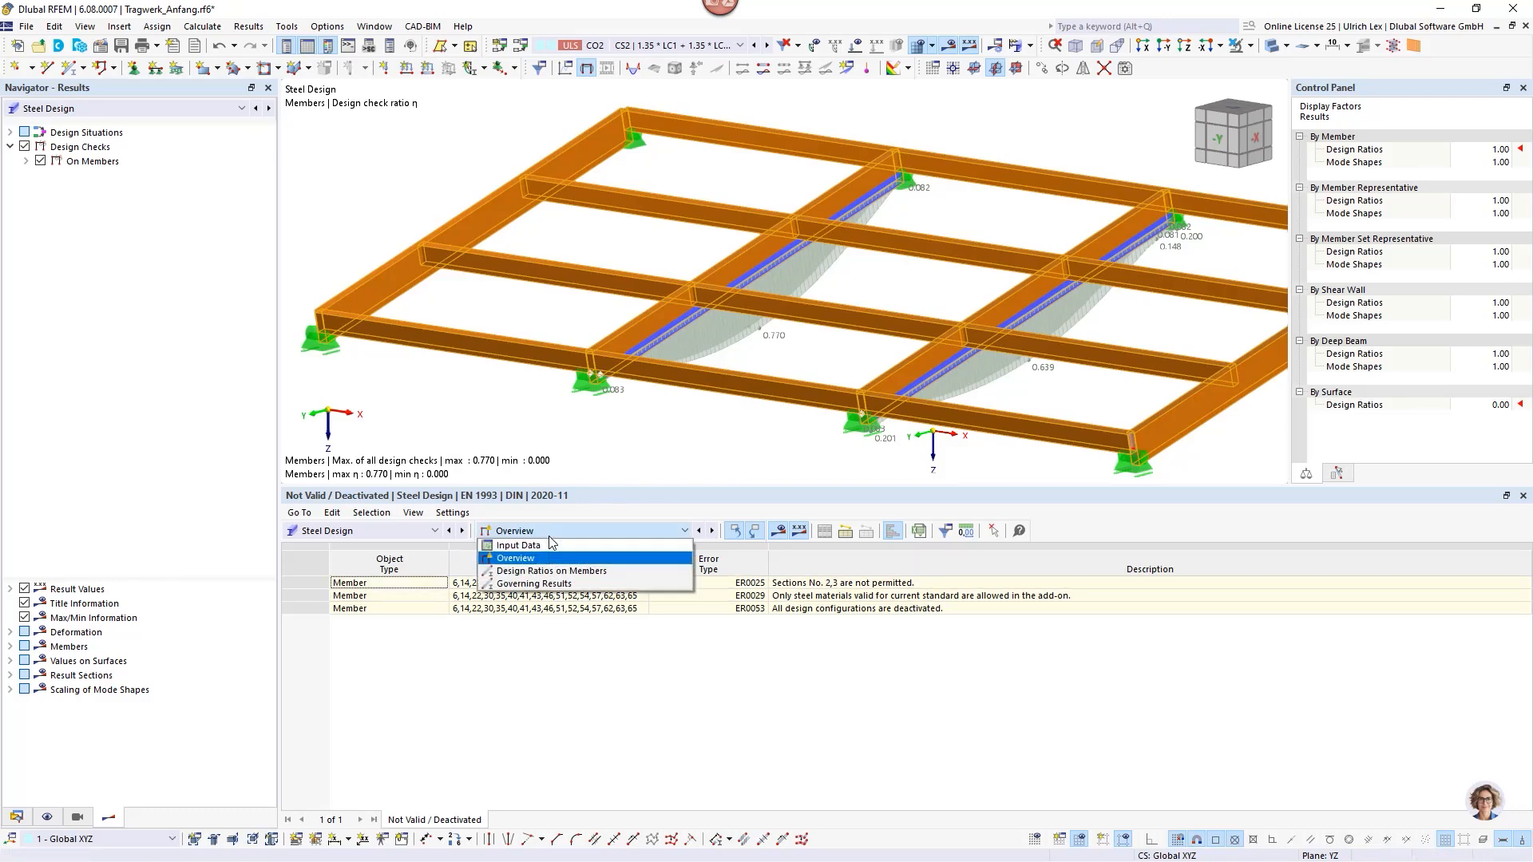
{"action": "left_click", "coordinate": [547, 571]}
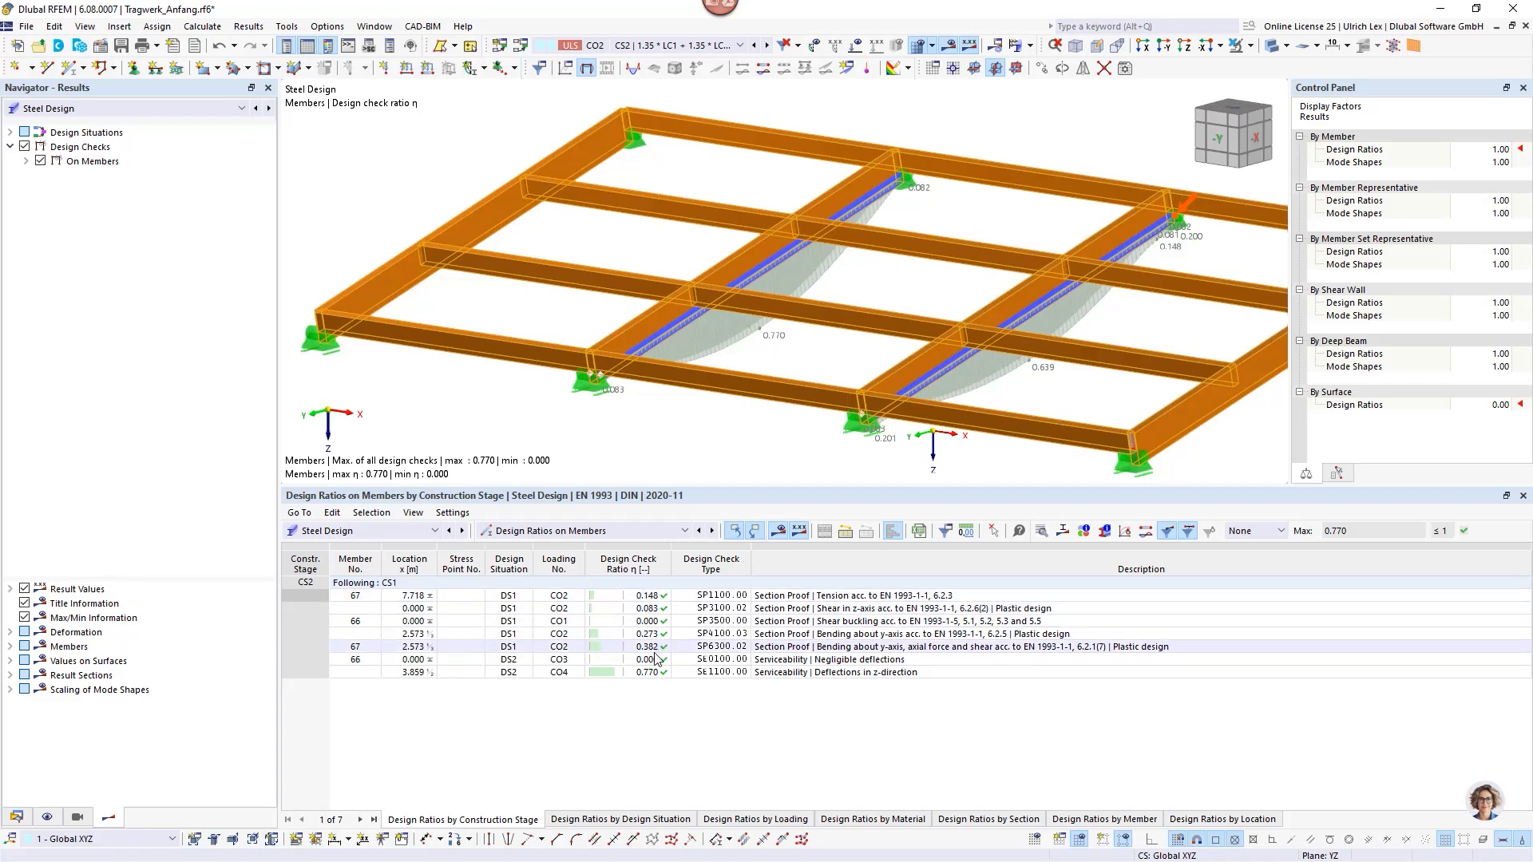
{"action": "left_click", "coordinate": [649, 634]}
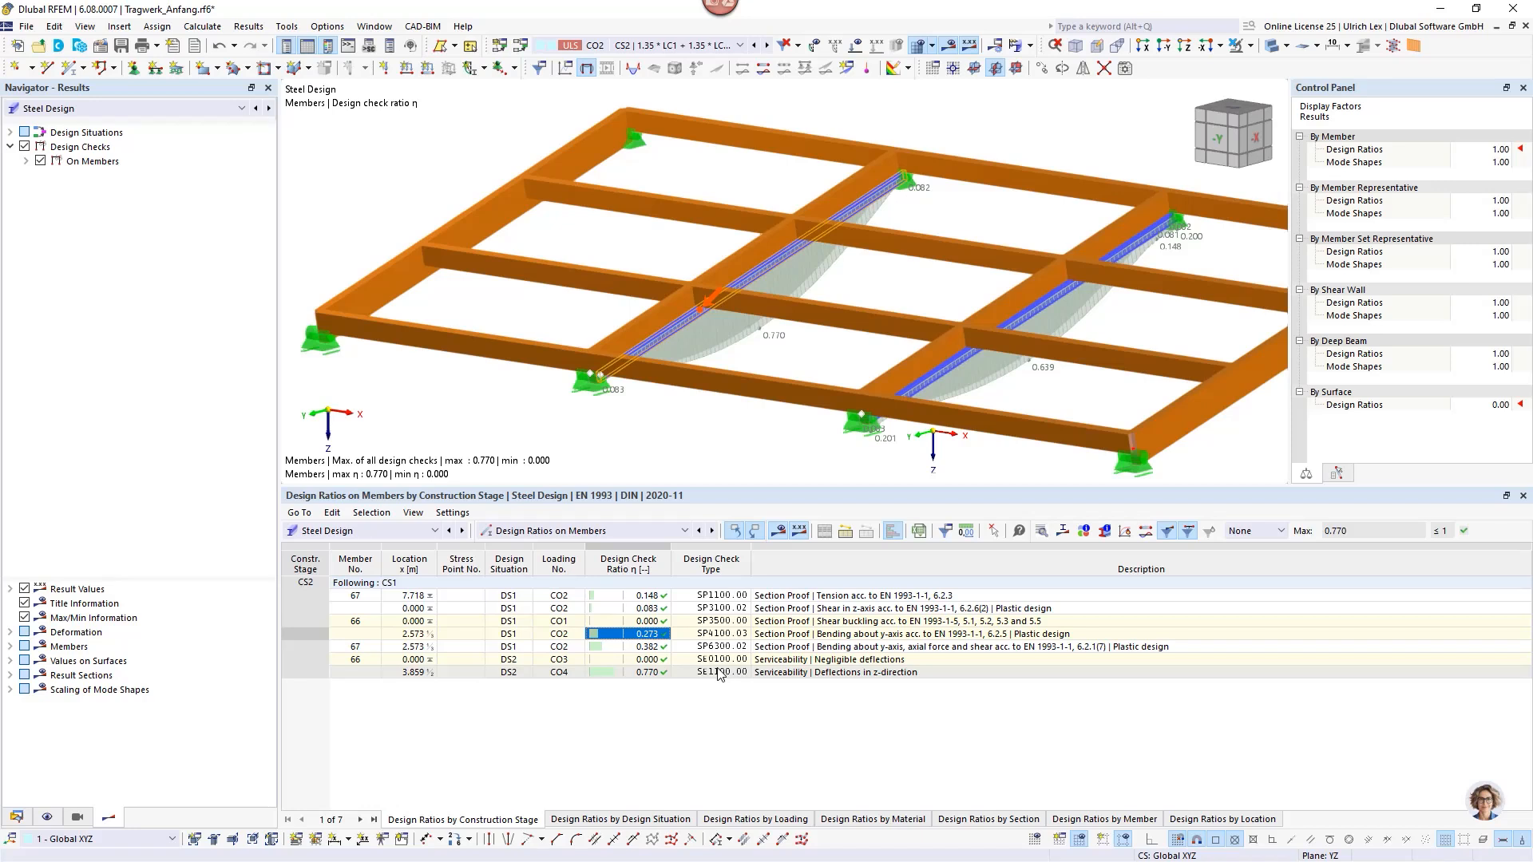
{"action": "key", "text": "Down"}
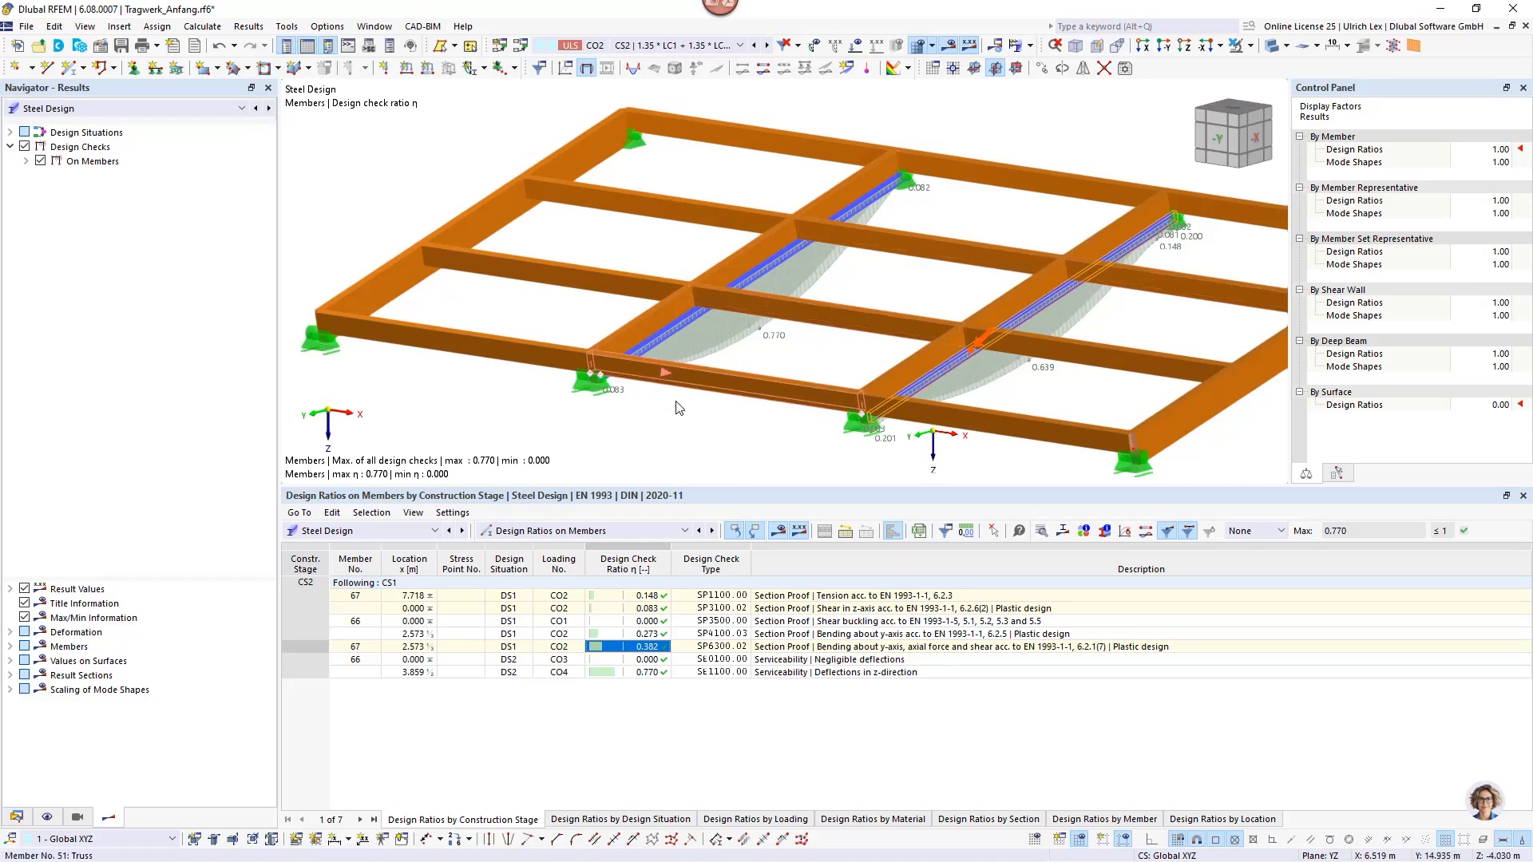
{"action": "left_click", "coordinate": [651, 673]}
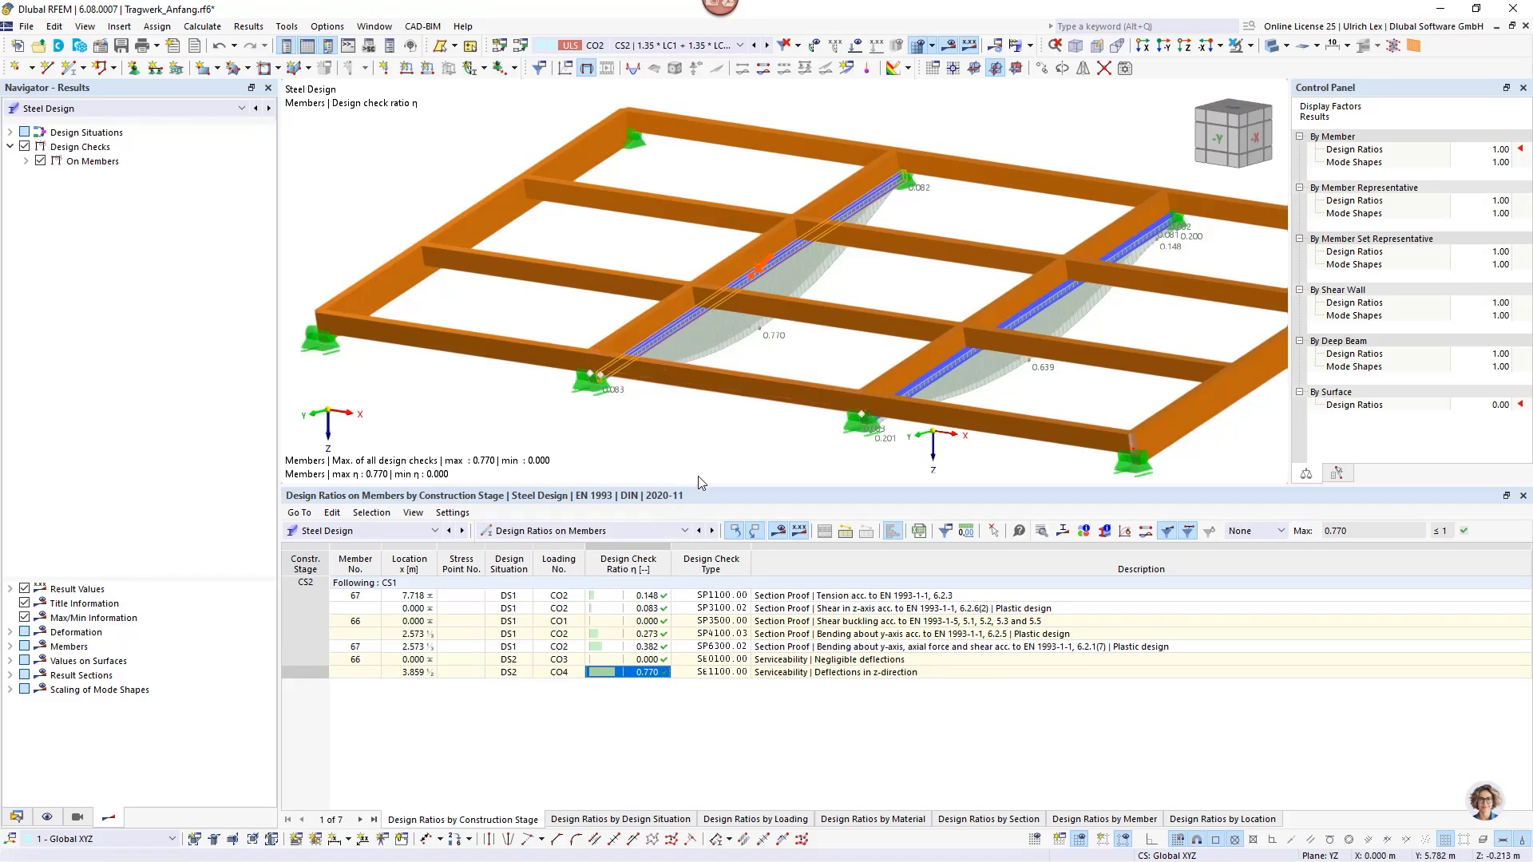
{"action": "middle_click_drag", "start_coordinate": [701, 477], "coordinate": [719, 475], "text": "ctrl"}
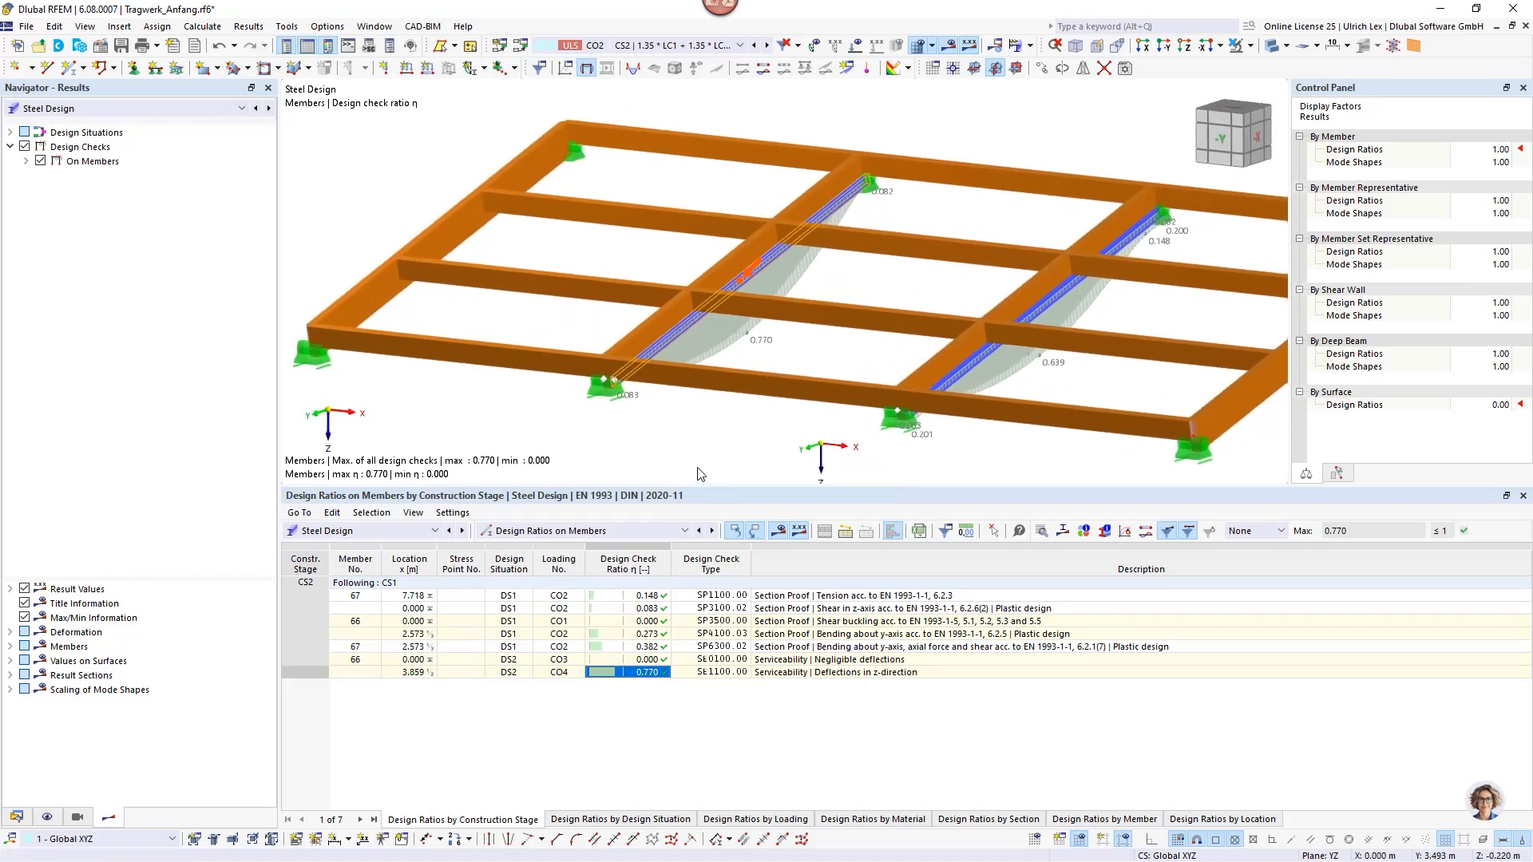
Return to the Timber Design results and examine the design ratio diagrams around the reinforced main beams.
{"action": "left_click", "coordinate": [428, 540]}
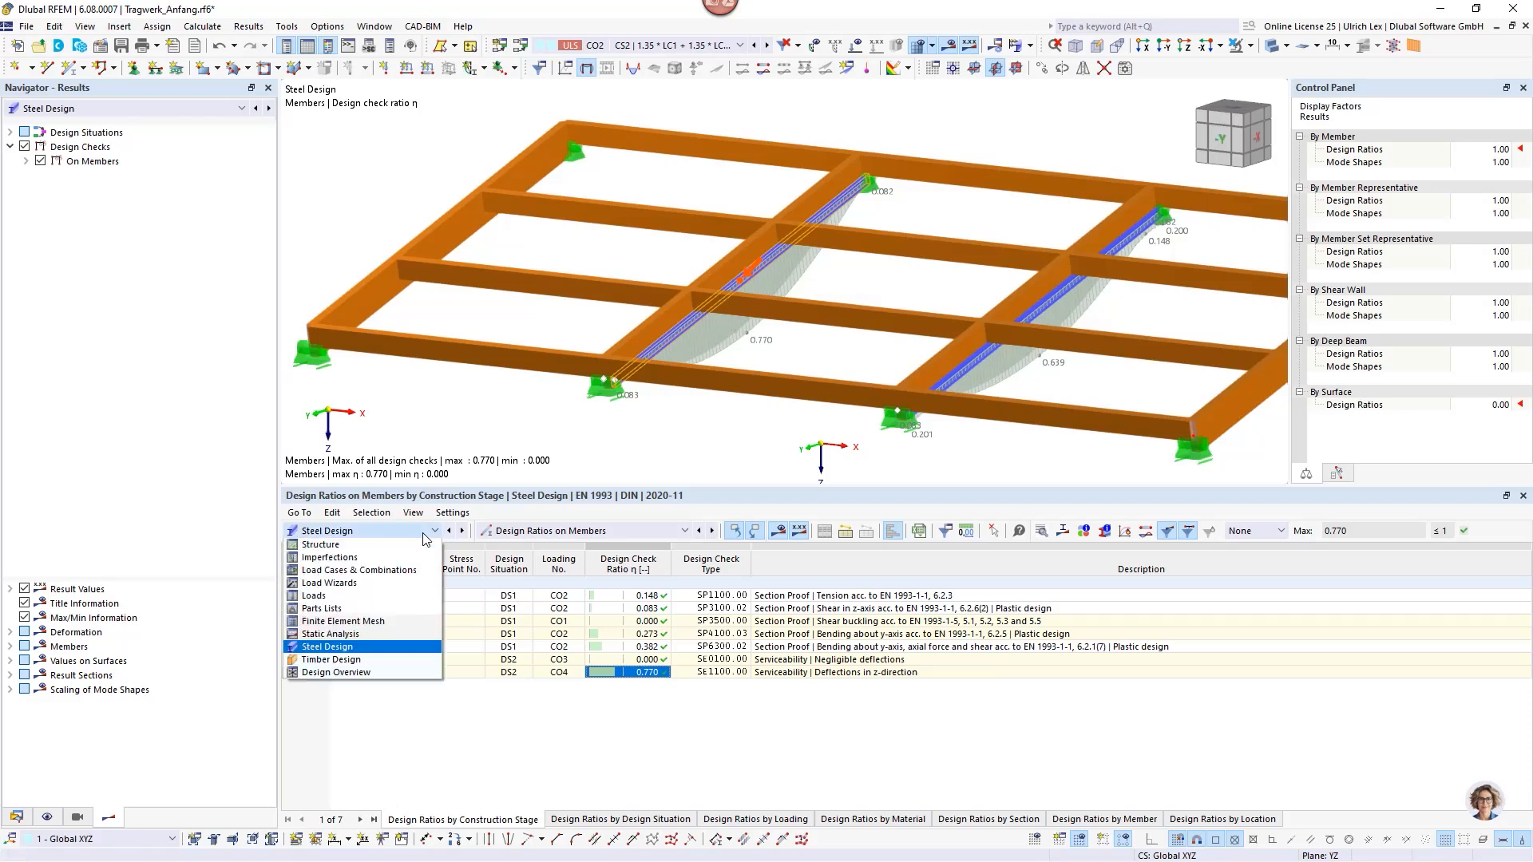
{"action": "left_click", "coordinate": [395, 660]}
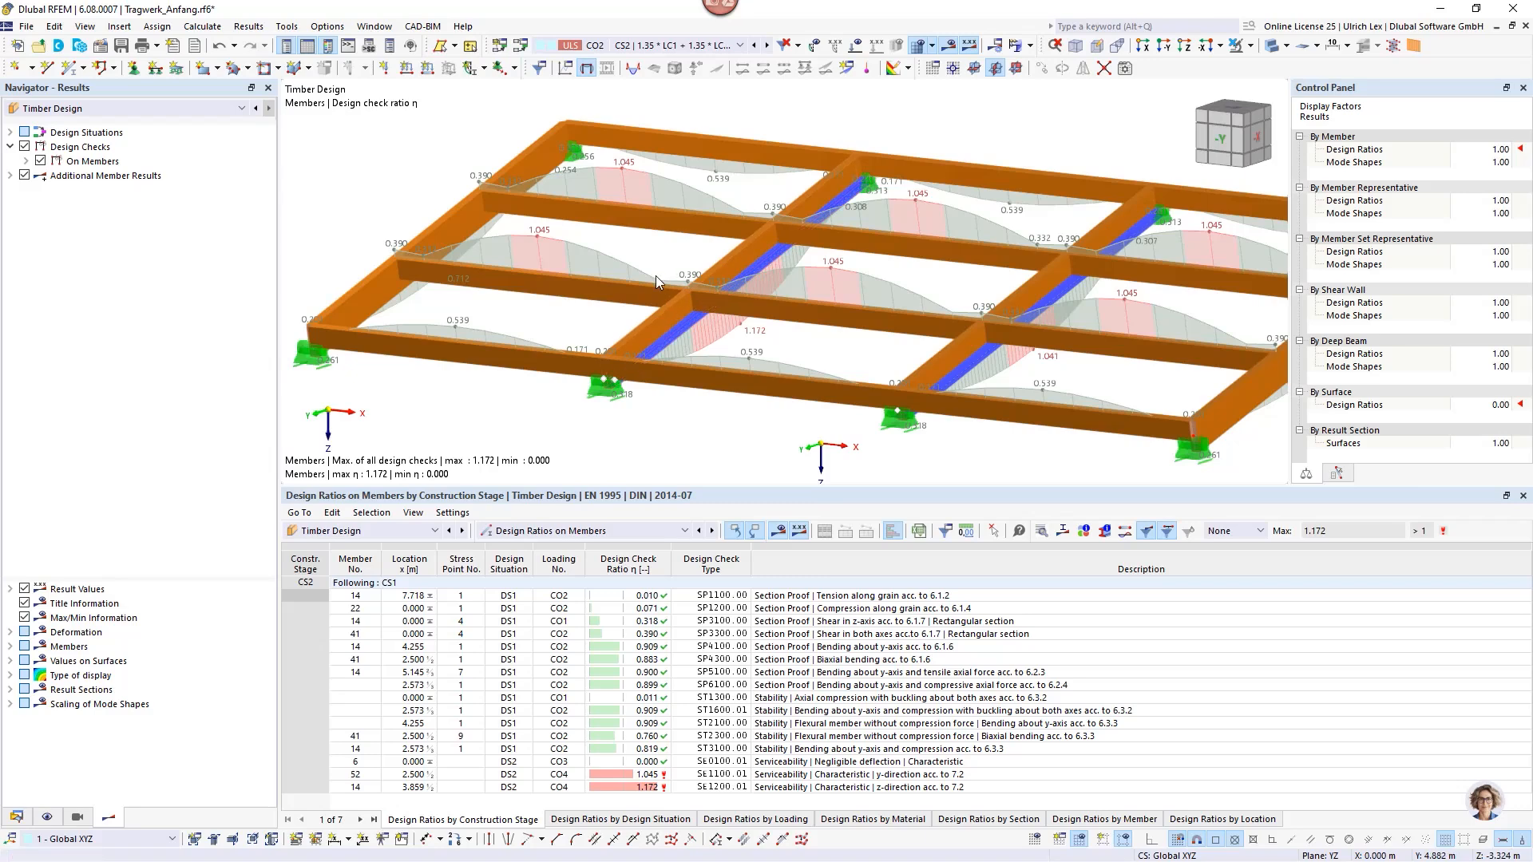
{"action": "scroll", "coordinate": [655, 281], "scroll_direction": "up", "scroll_amount": 2}
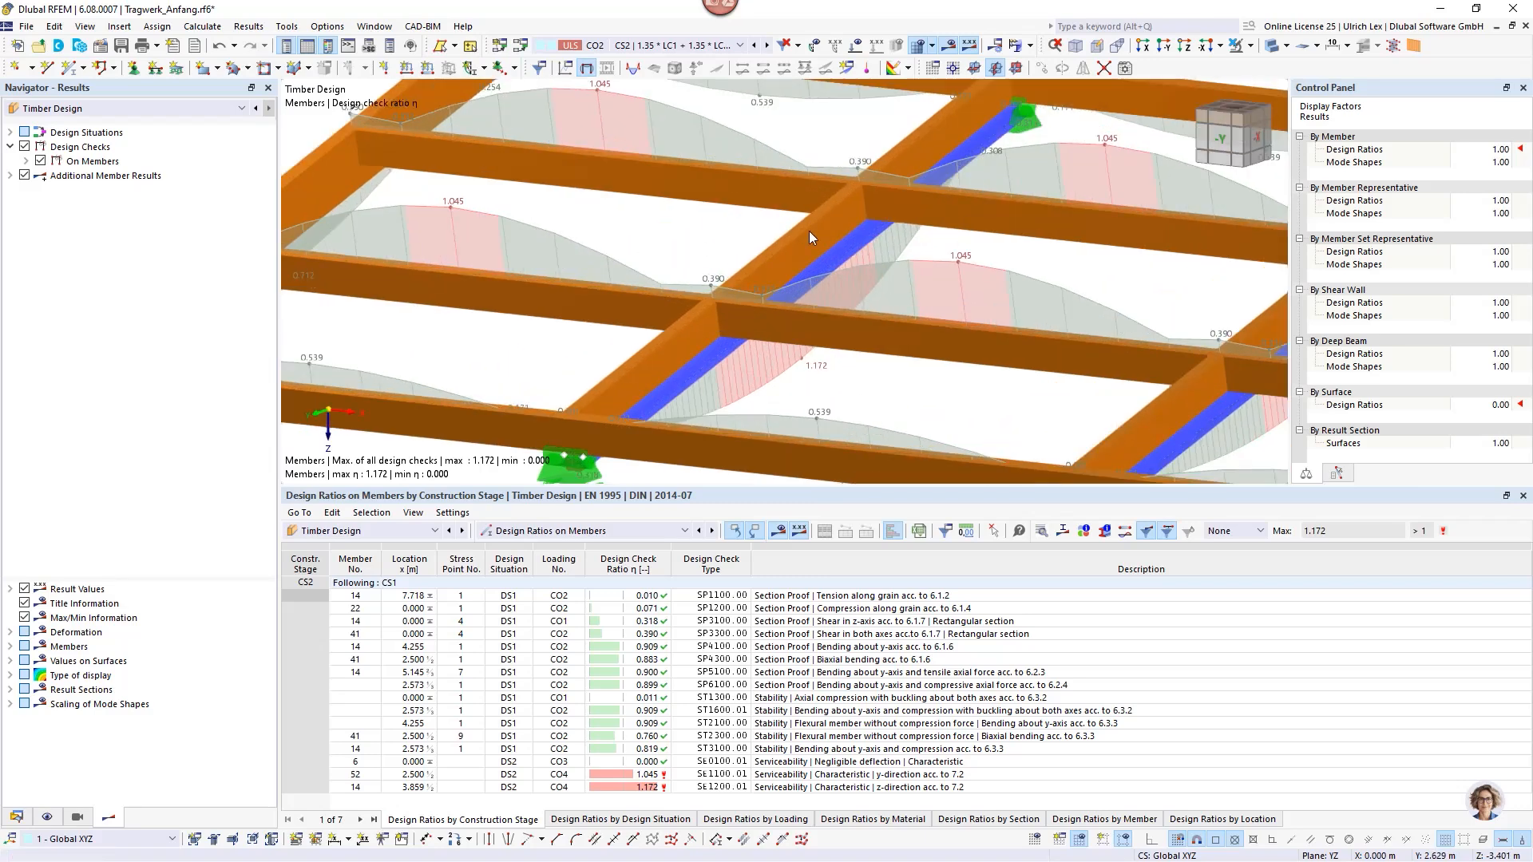
{"action": "scroll", "coordinate": [715, 315], "scroll_direction": "down", "scroll_amount": 2}
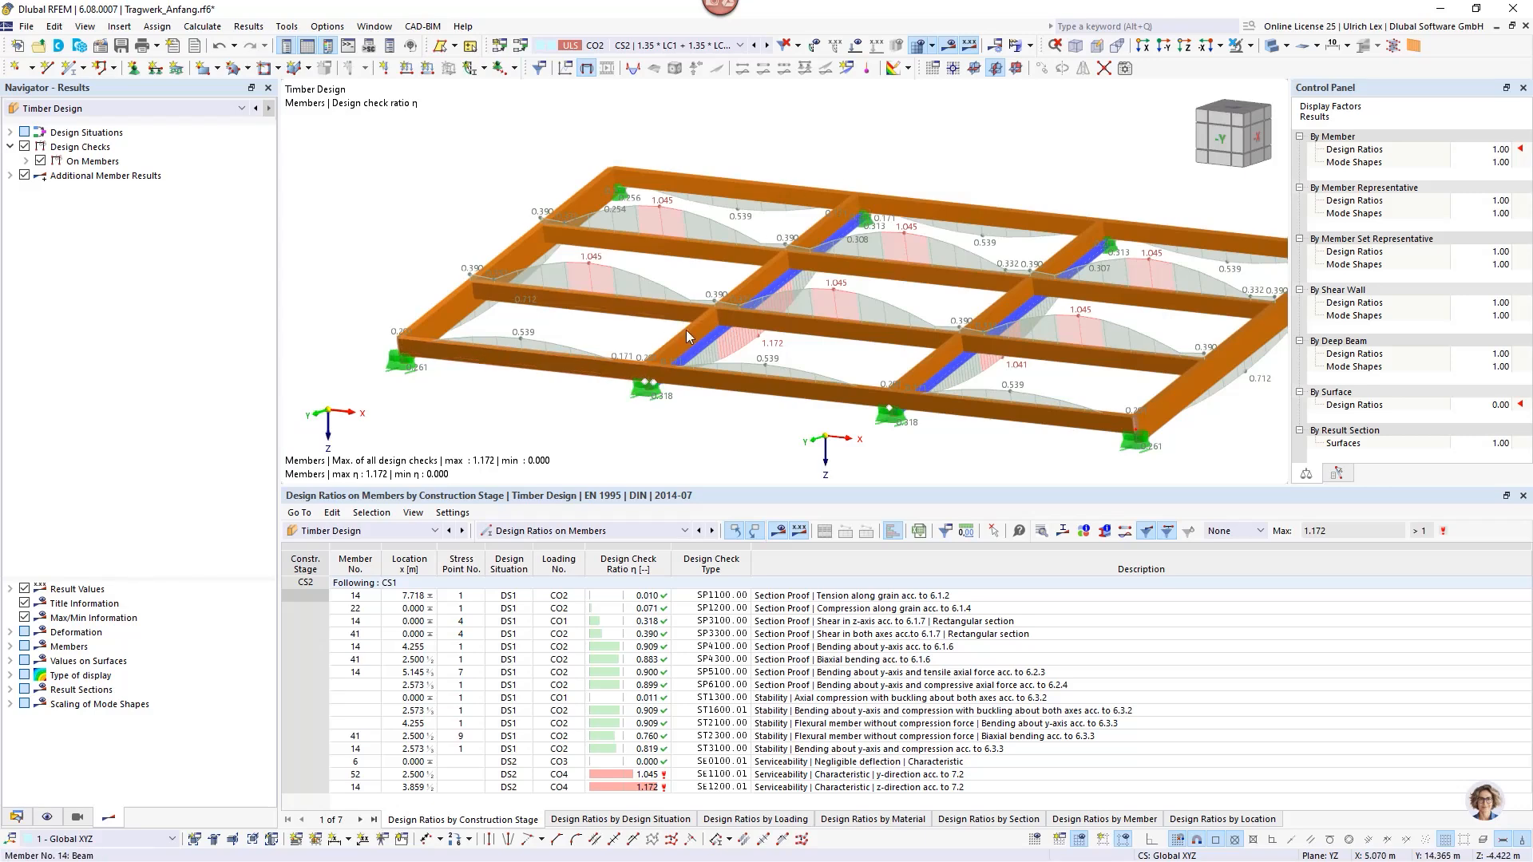
{"action": "left_click", "coordinate": [765, 301]}
Check the CO2 load display, then hide the loads and results and display the whole model as a wireframe.
{"action": "left_click", "coordinate": [859, 46]}
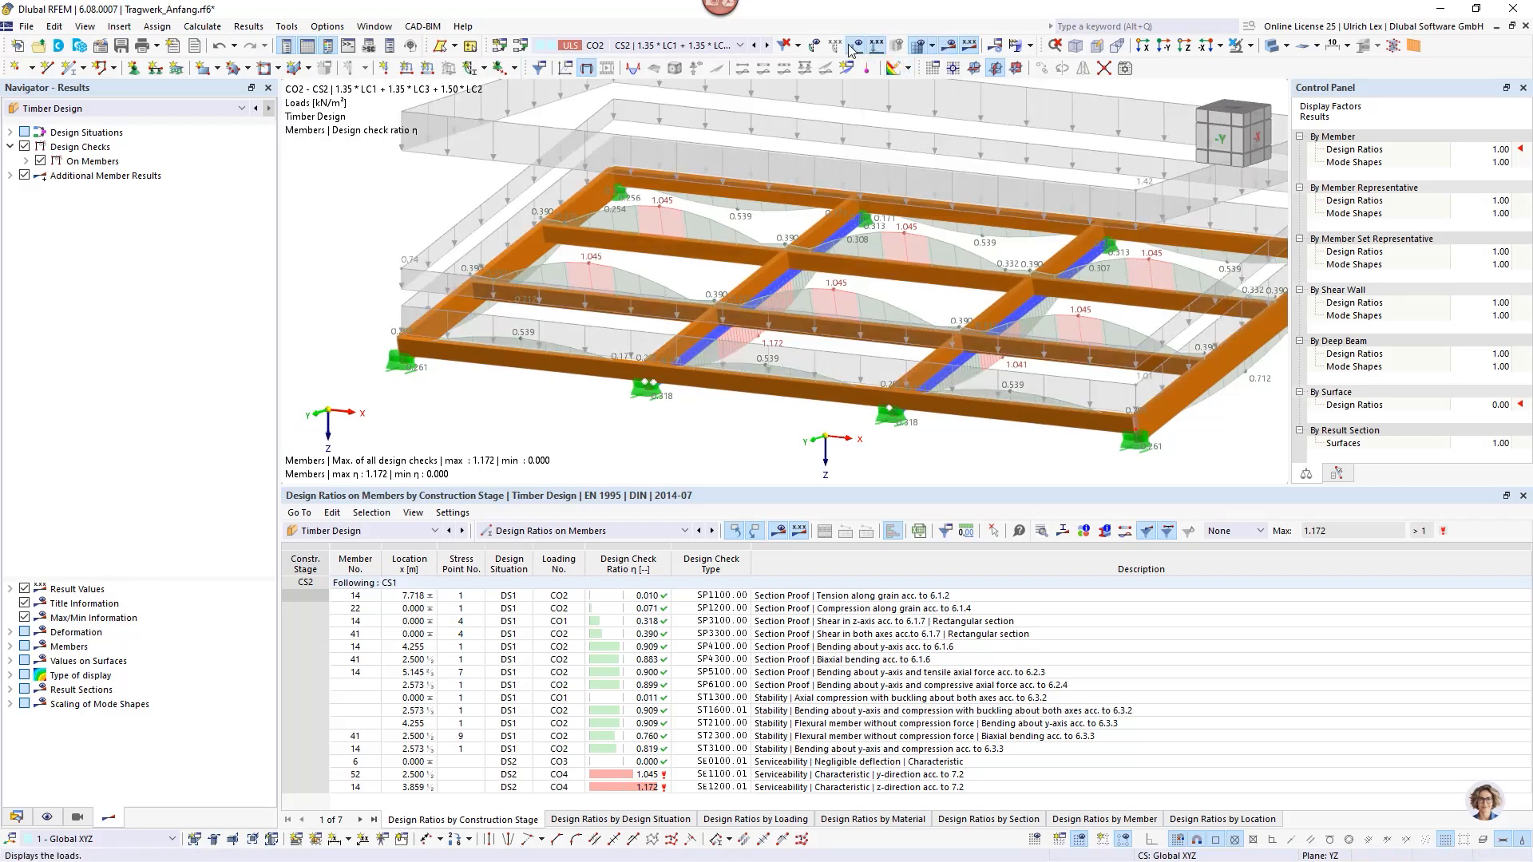
{"action": "left_click", "coordinate": [859, 50]}
{"action": "left_click", "coordinate": [948, 50]}
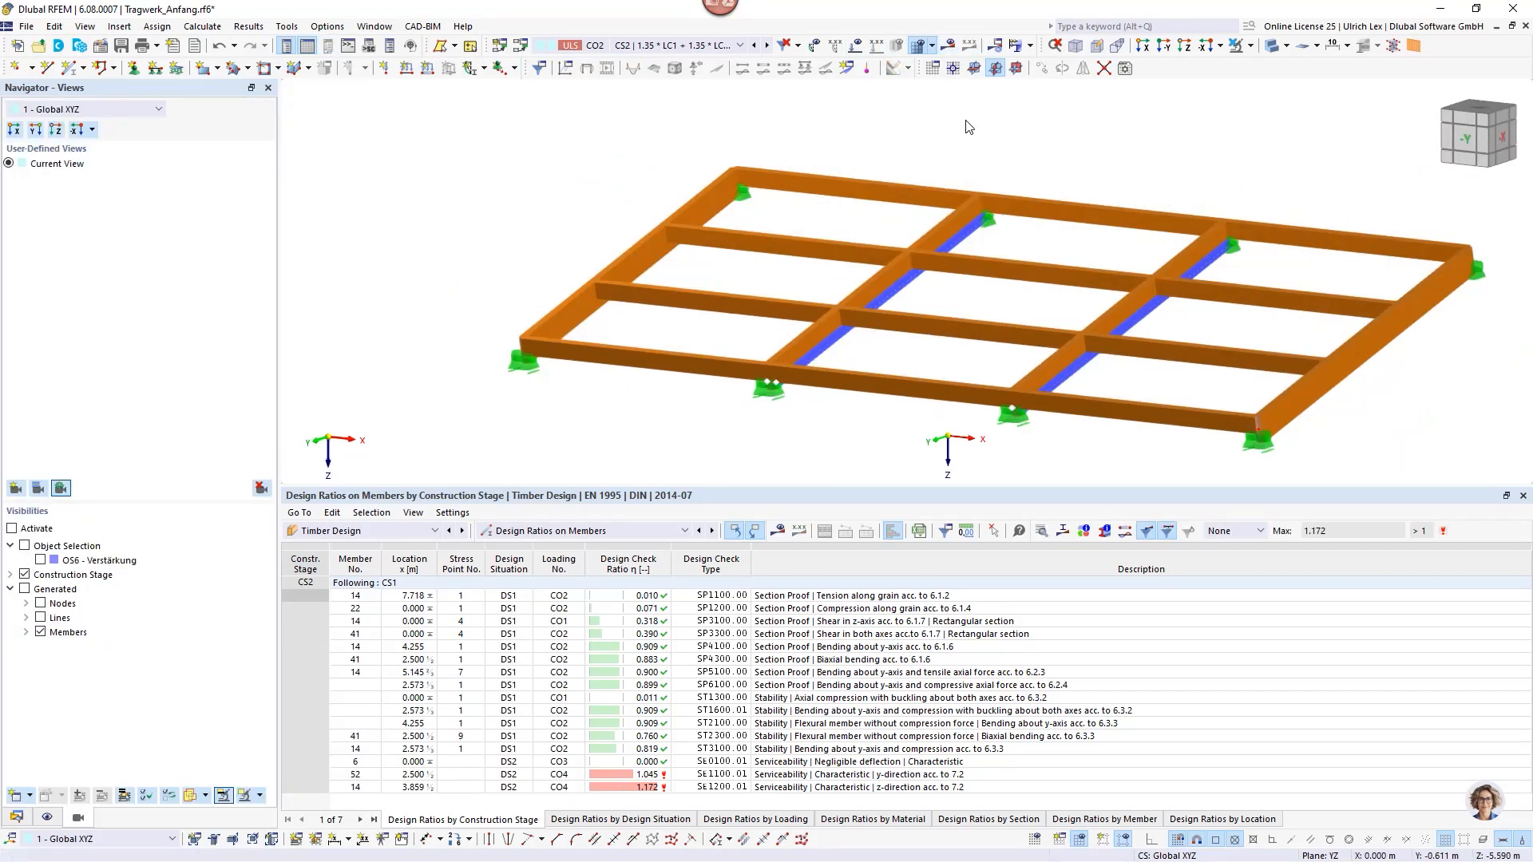
{"action": "left_click", "coordinate": [1273, 47]}
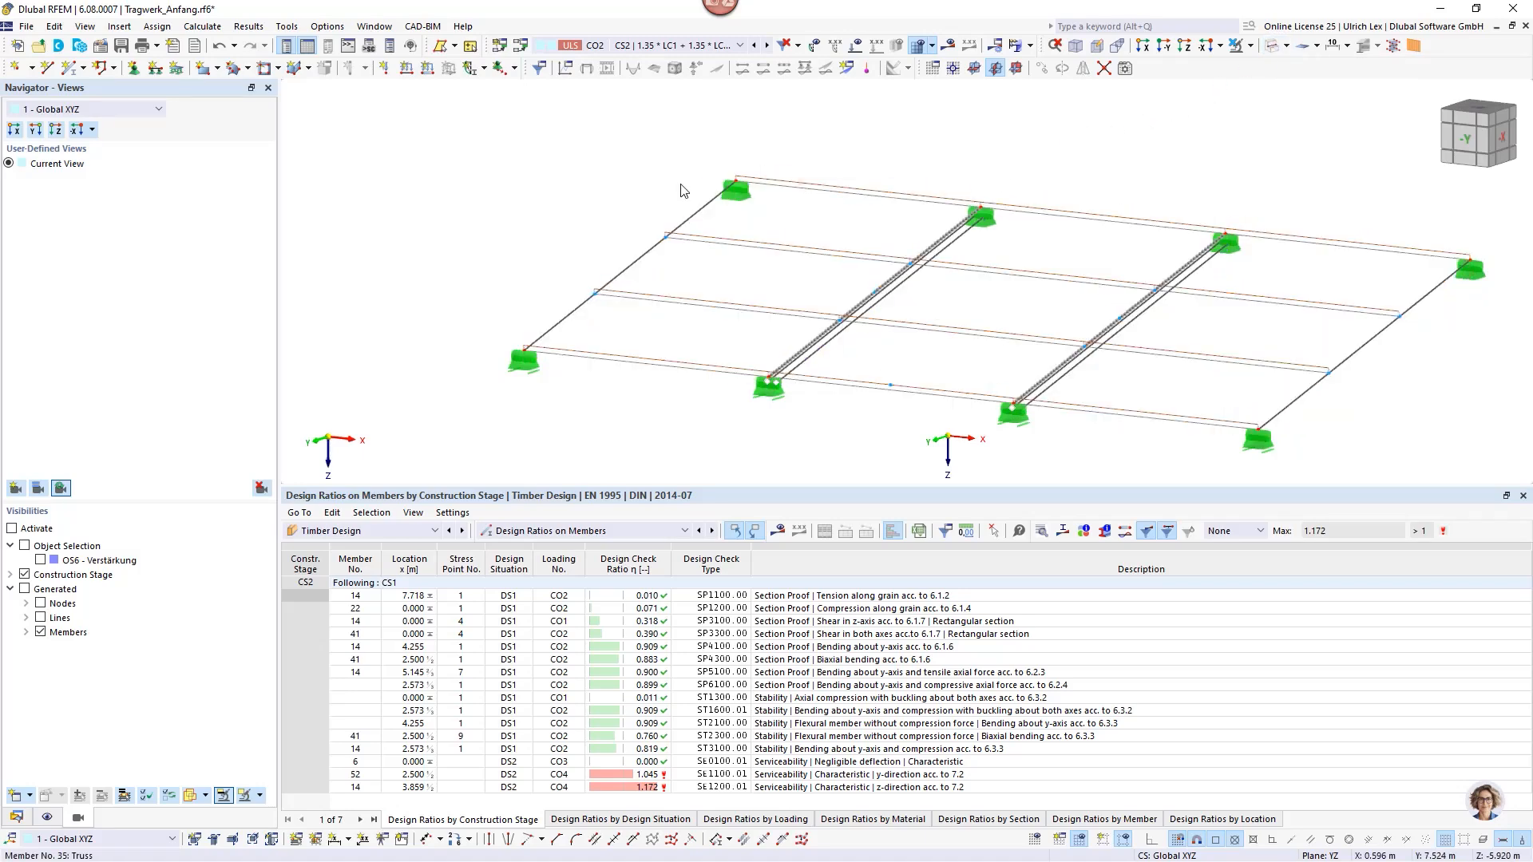
{"action": "scroll", "coordinate": [626, 188], "scroll_direction": "down", "scroll_amount": 3}
{"action": "scroll", "coordinate": [1060, 229], "scroll_direction": "up", "scroll_amount": 2}
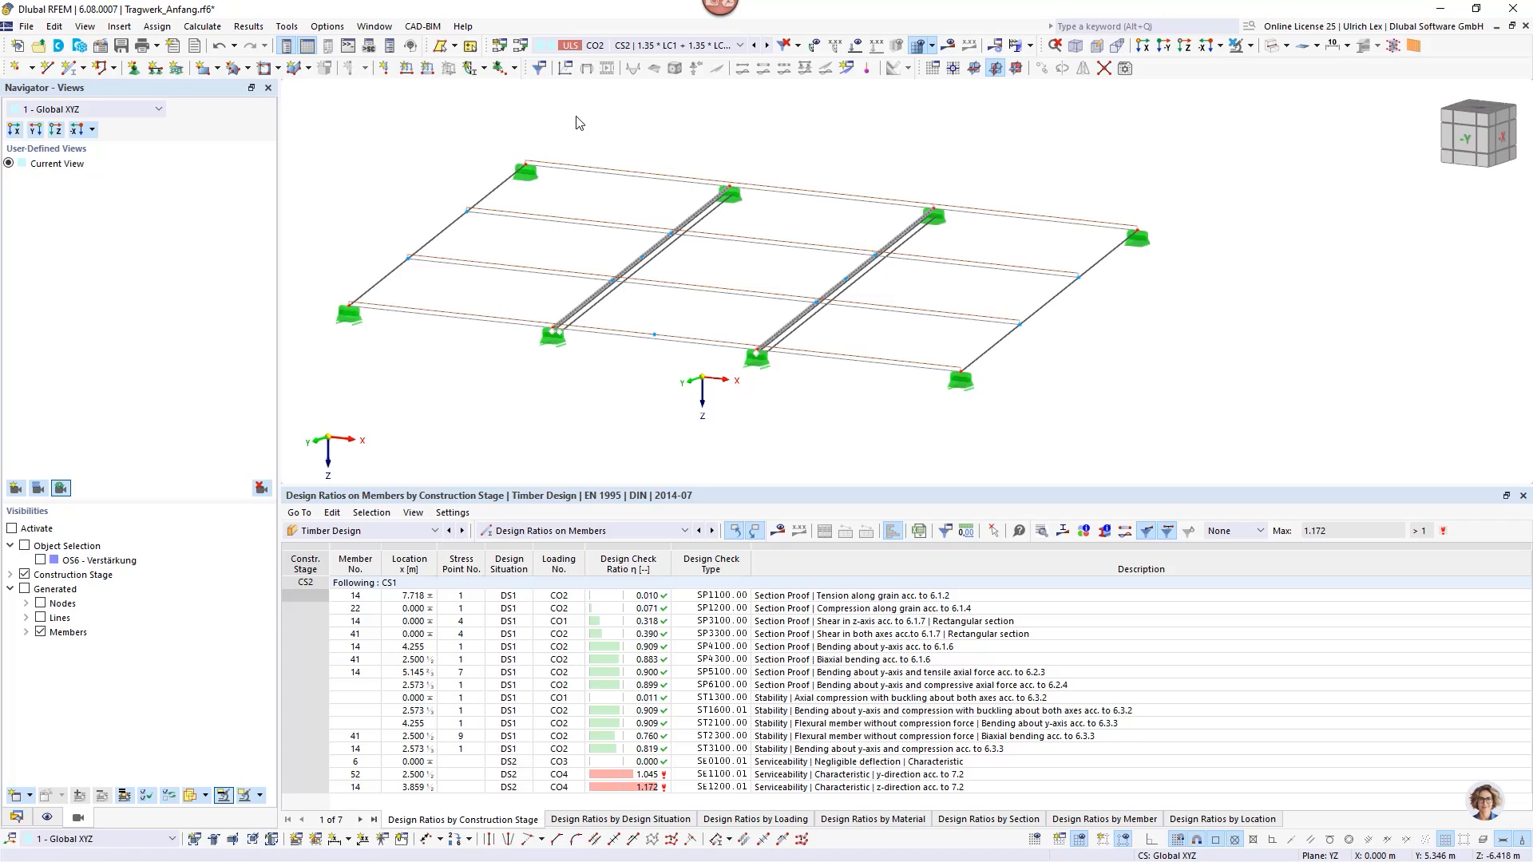
Define a new nodal support with only uZ fixed, releasing the uX, uY and φZ restraints.
{"action": "left_click", "coordinate": [133, 71]}
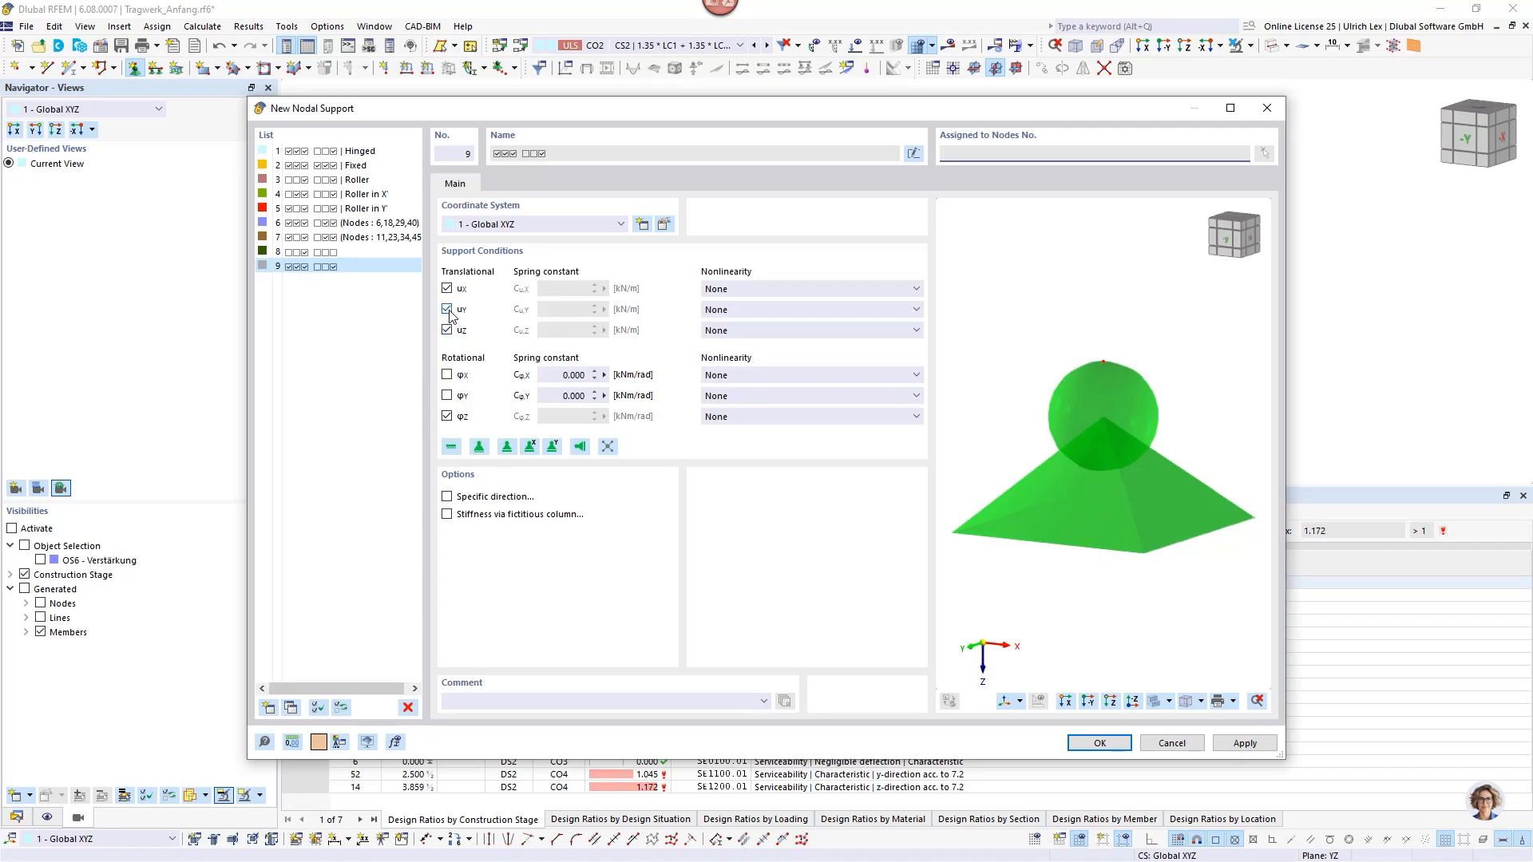
{"action": "left_click", "coordinate": [447, 310]}
{"action": "left_click", "coordinate": [447, 288]}
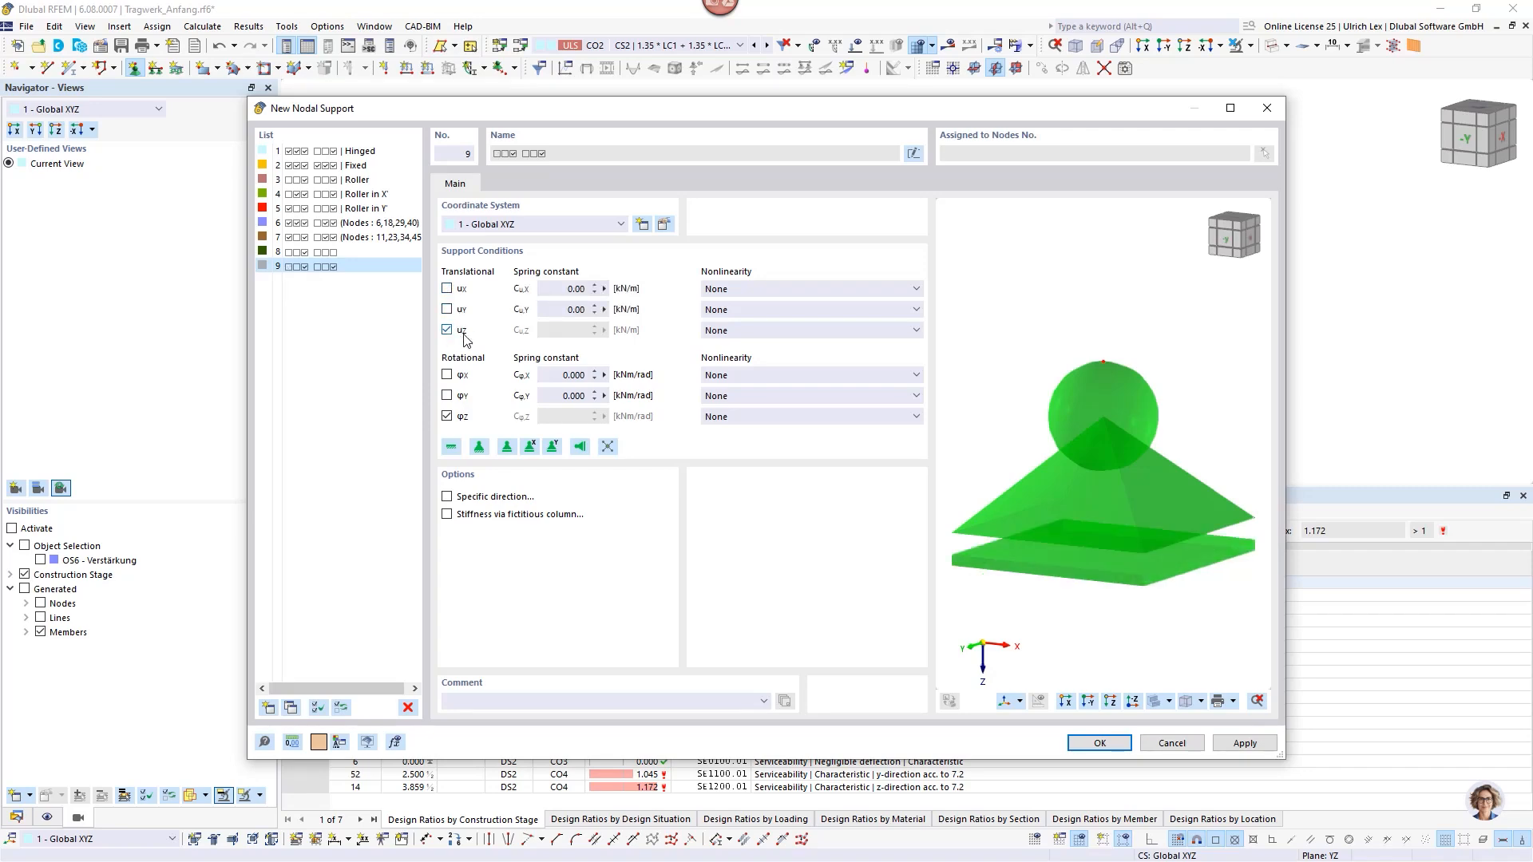
{"action": "left_click", "coordinate": [447, 416]}
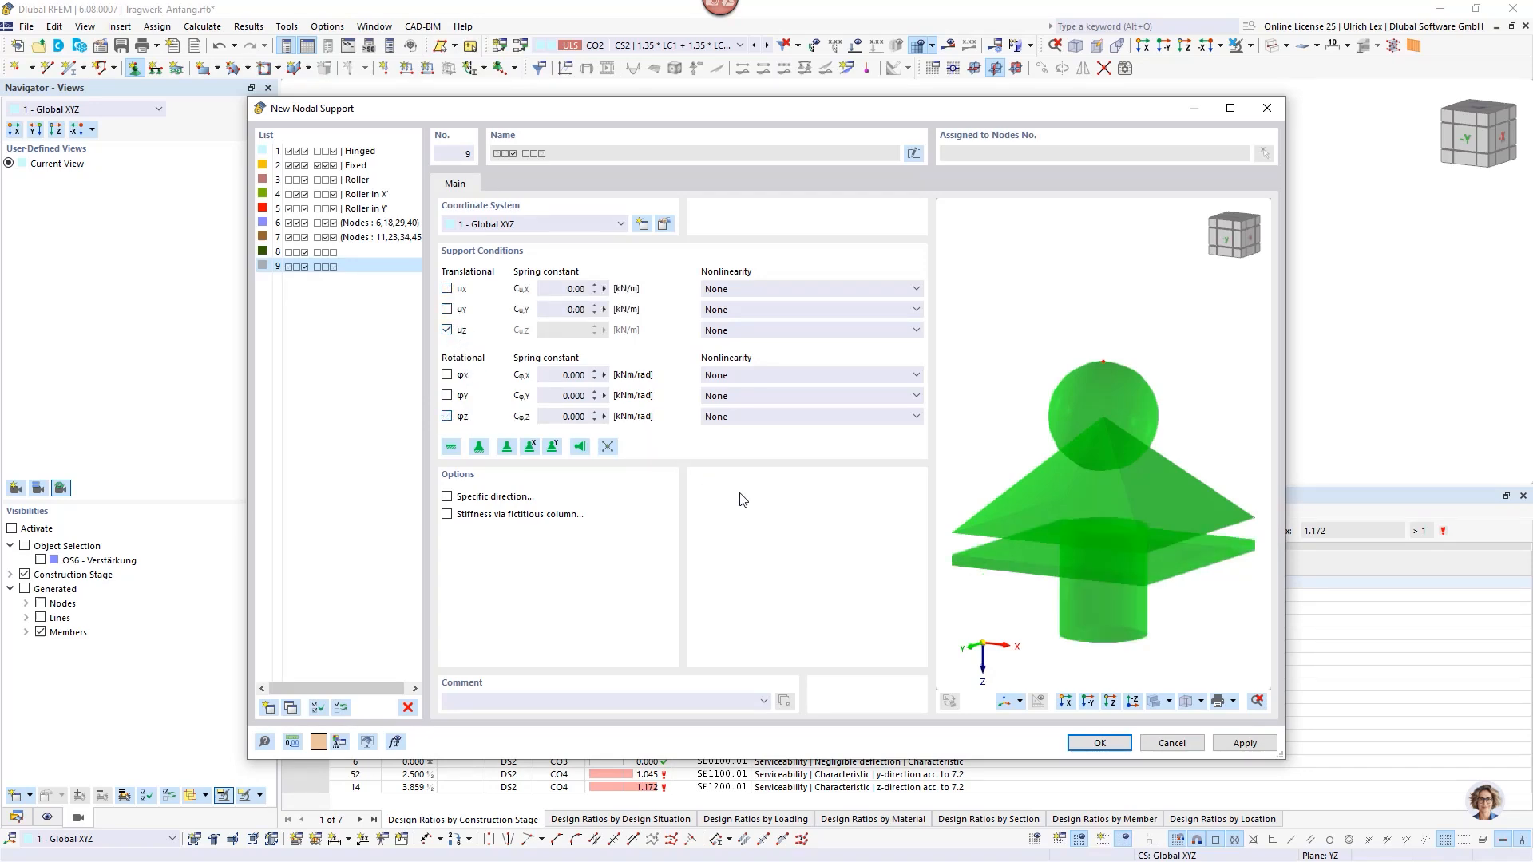
{"action": "left_click", "coordinate": [1074, 744]}
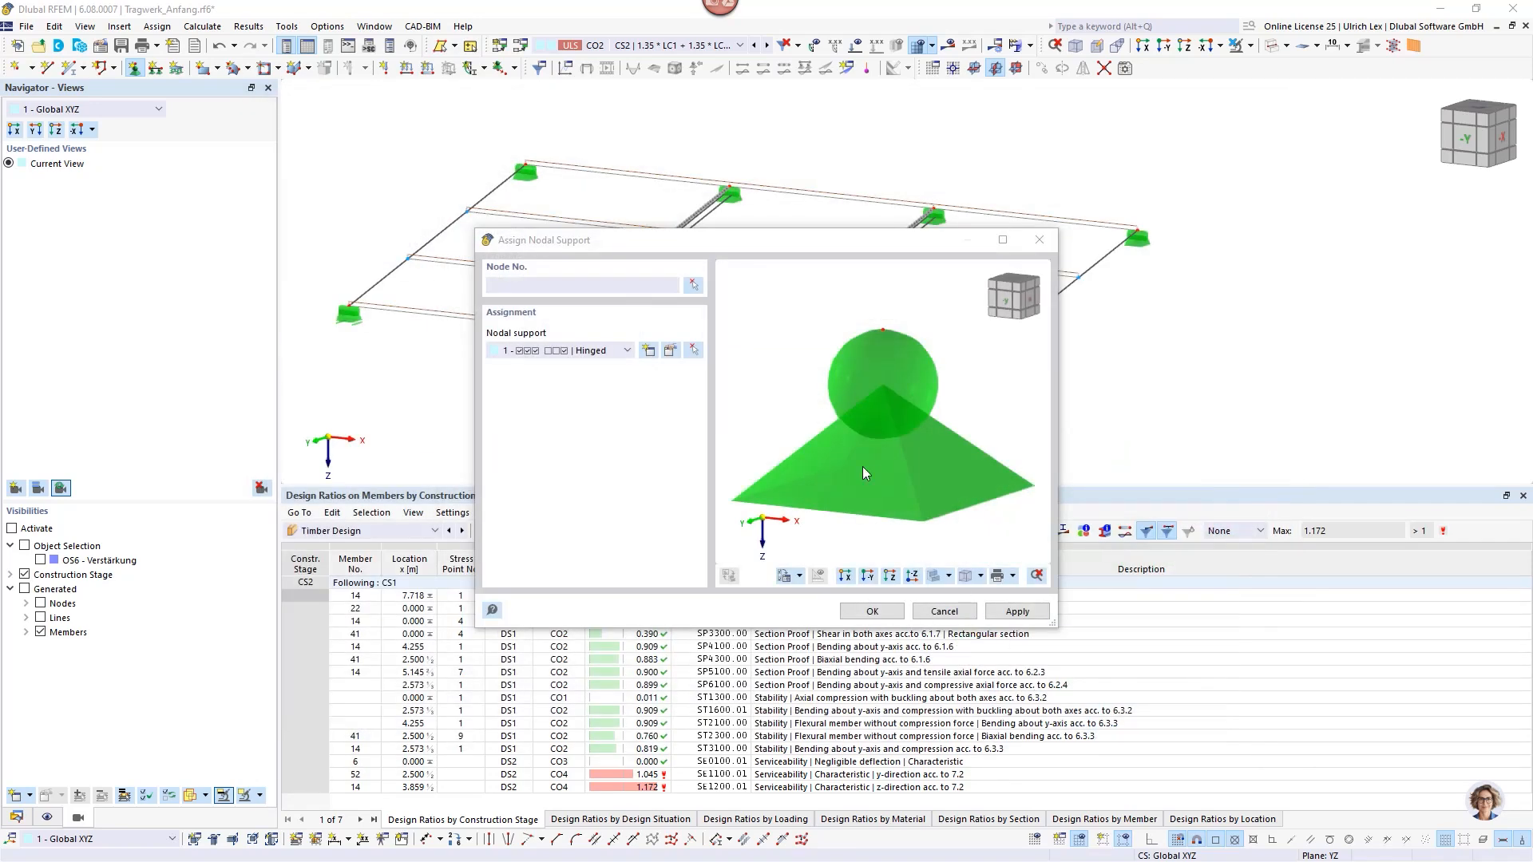
Assign the vertical-only nodal support to the mid-span node of main beam 14, accepting deletion of the existing results.
{"action": "left_click", "coordinate": [871, 612]}
{"action": "scroll", "coordinate": [659, 264], "scroll_direction": "up", "scroll_amount": 3}
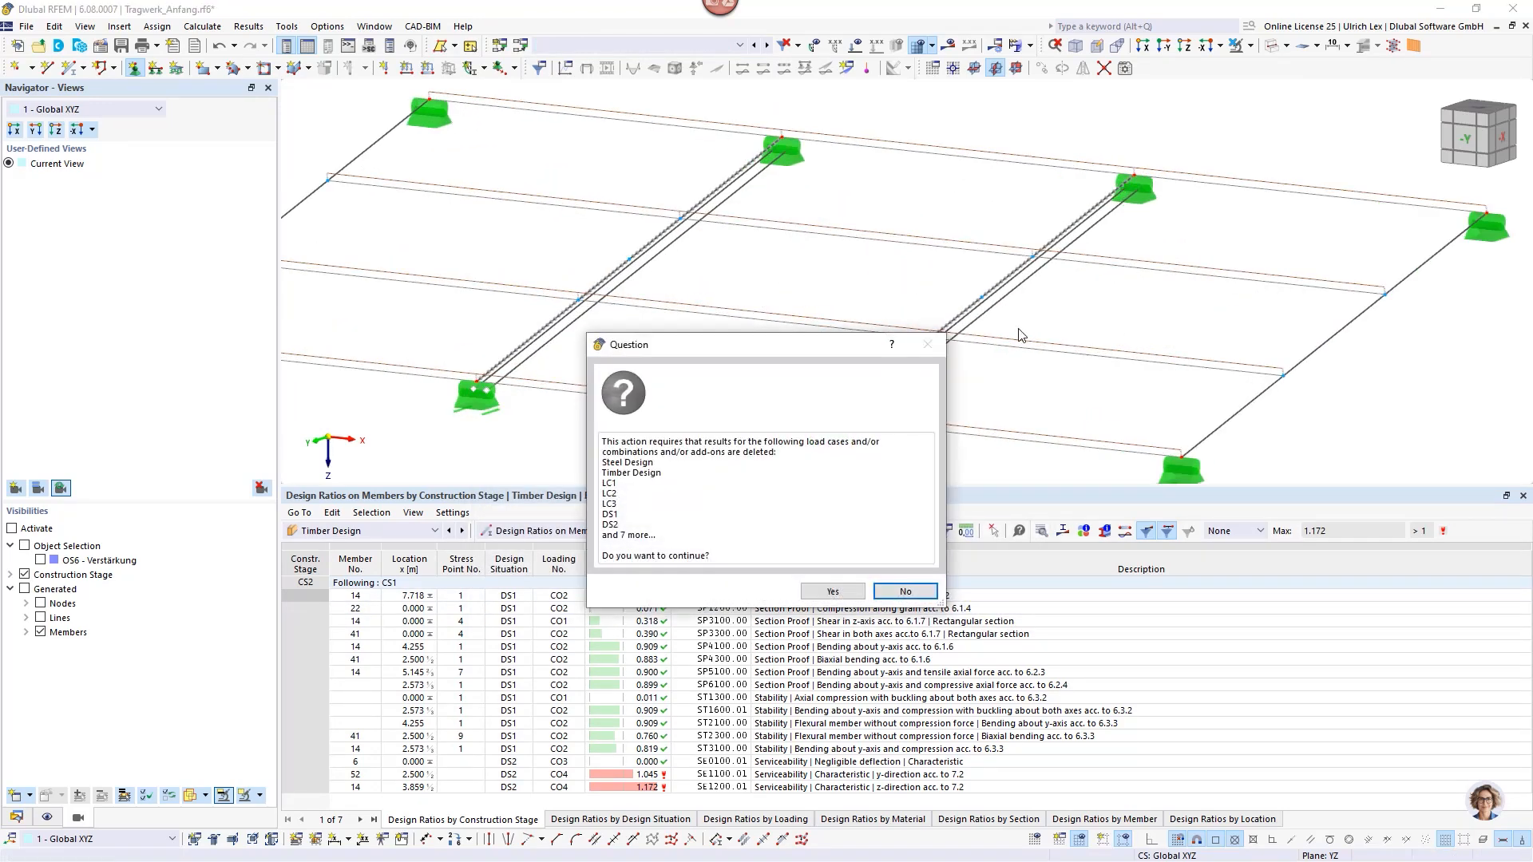
{"action": "left_click", "coordinate": [828, 589]}
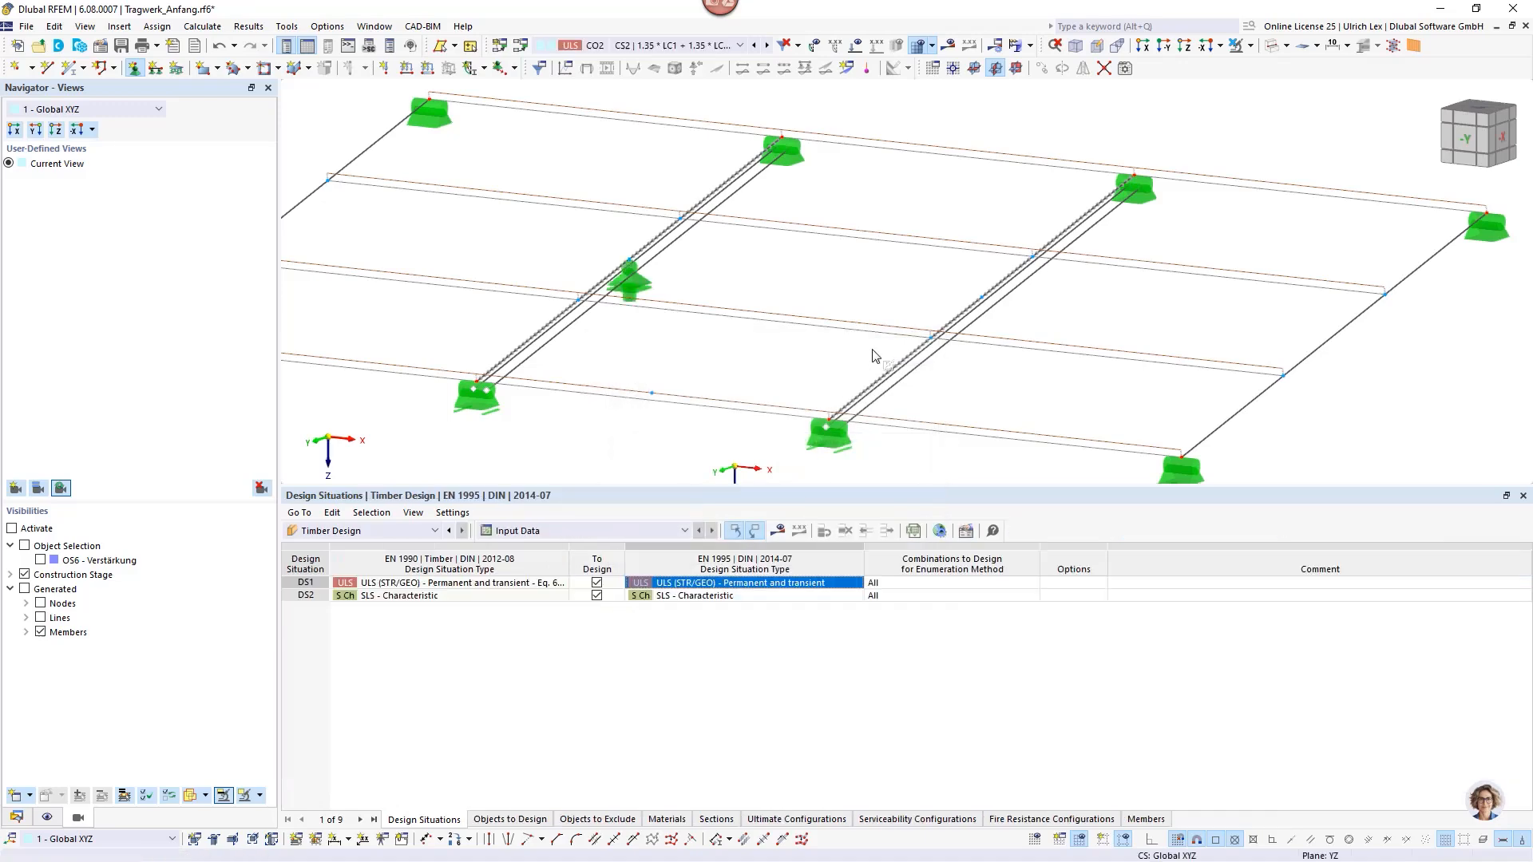
Assign the same vertical-only nodal support to the mid-span node of the second reinforced main beam and end the assignment.
{"action": "left_click", "coordinate": [982, 297]}
{"action": "key", "text": "Escape"}
{"action": "scroll", "coordinate": [1027, 163], "scroll_direction": "down", "scroll_amount": 1}
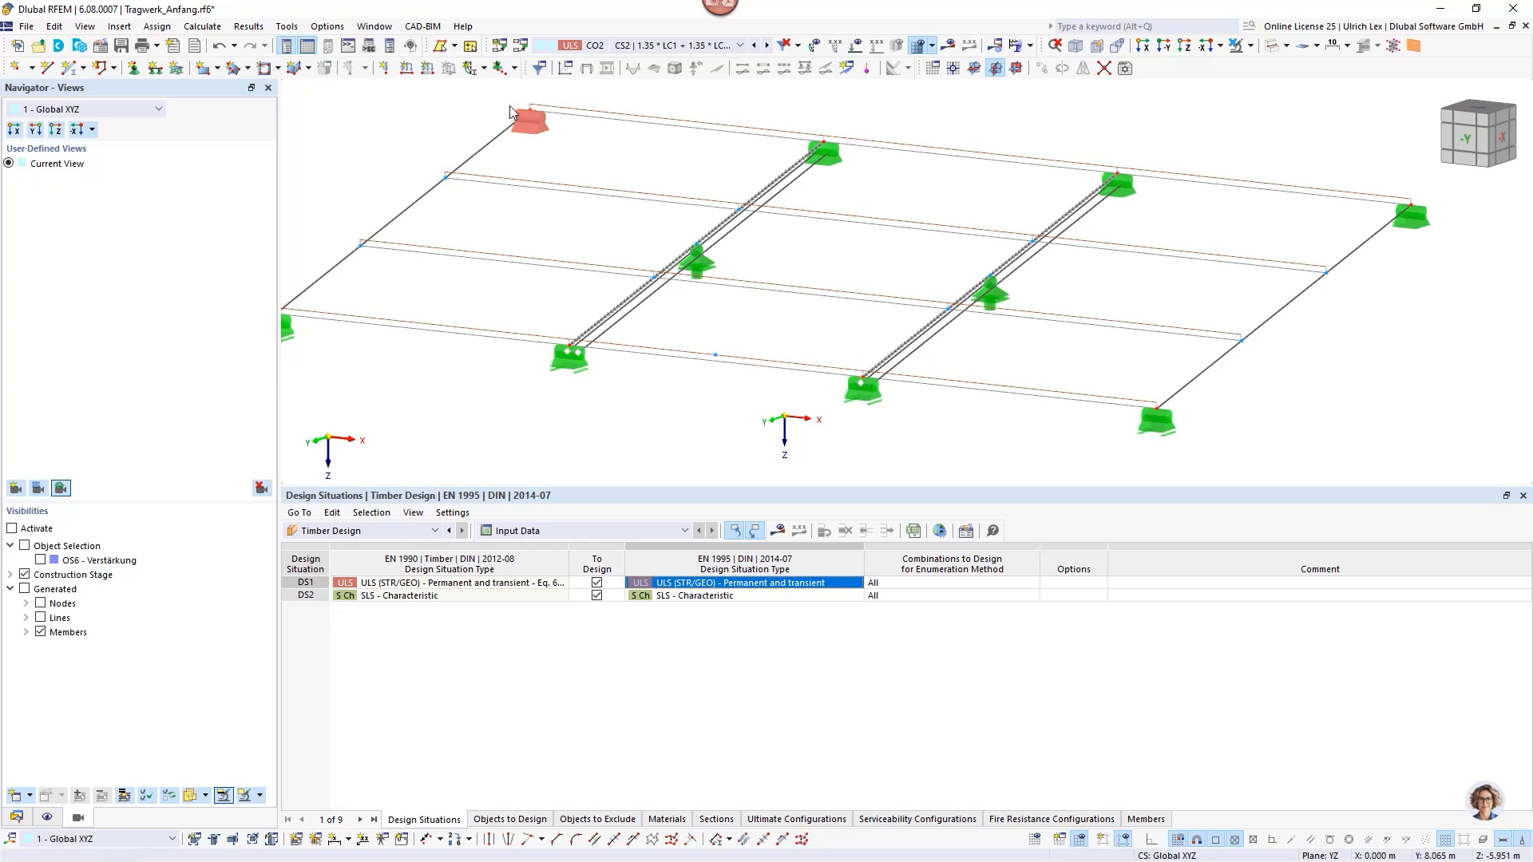
Create a new unnamed load case after LC3, keeping the Permanent action category and self-weight inactive.
{"action": "left_click", "coordinate": [520, 53]}
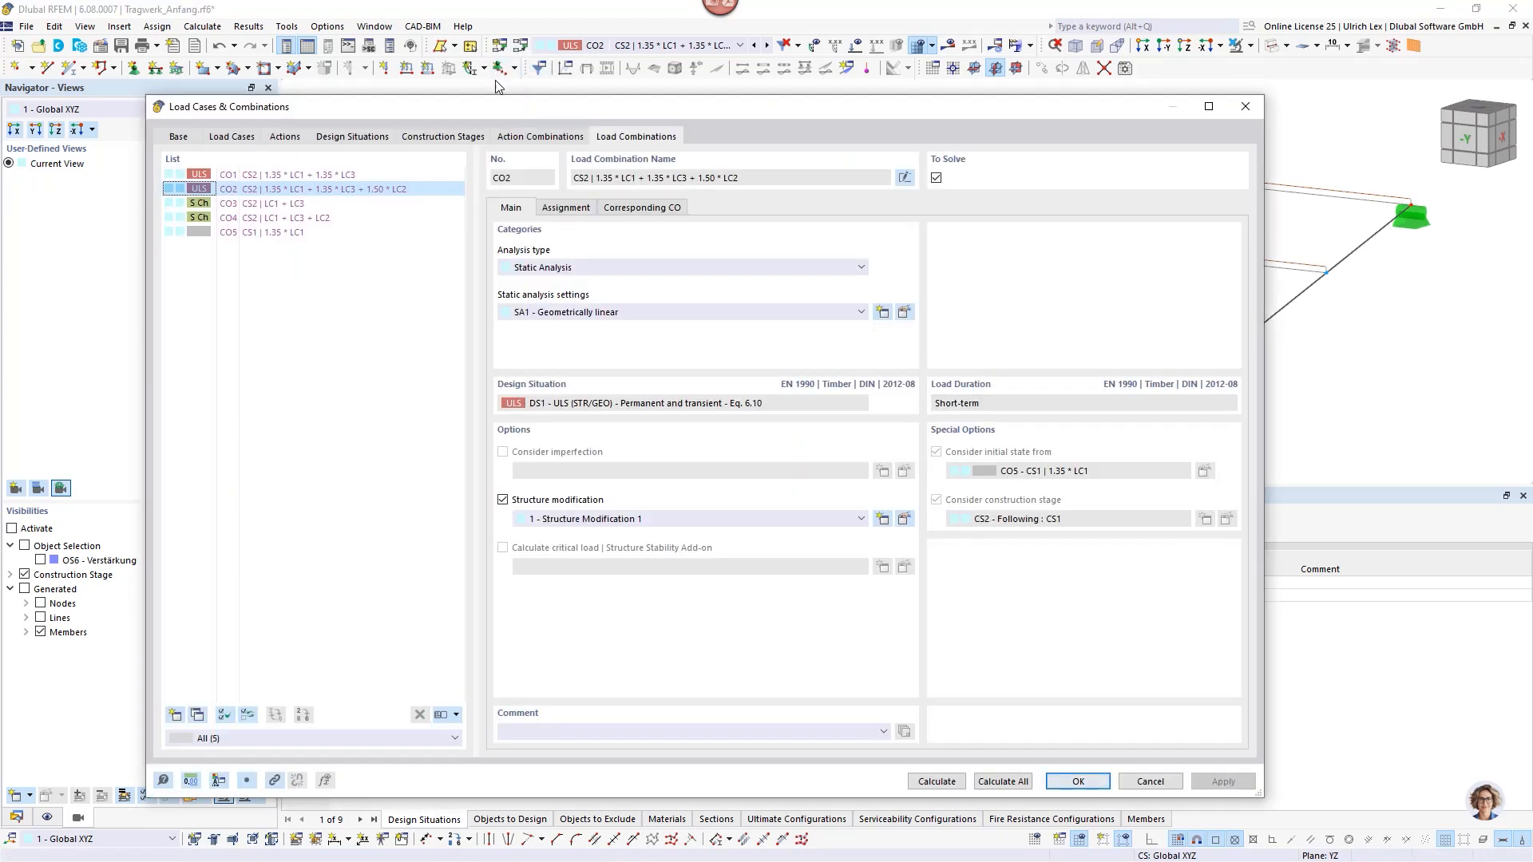
{"action": "left_click", "coordinate": [233, 137]}
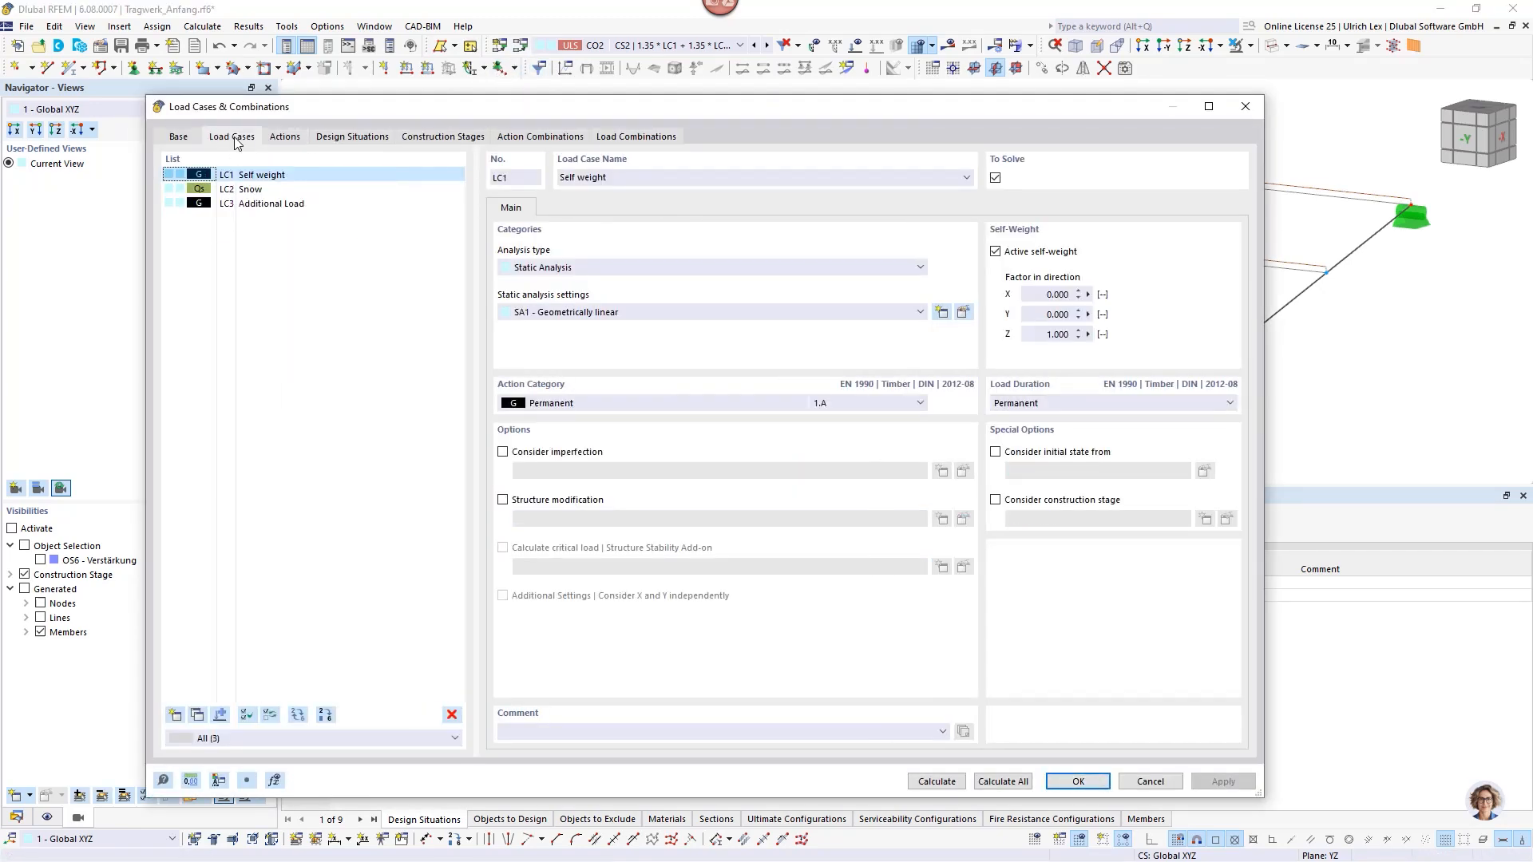
{"action": "left_click", "coordinate": [174, 714]}
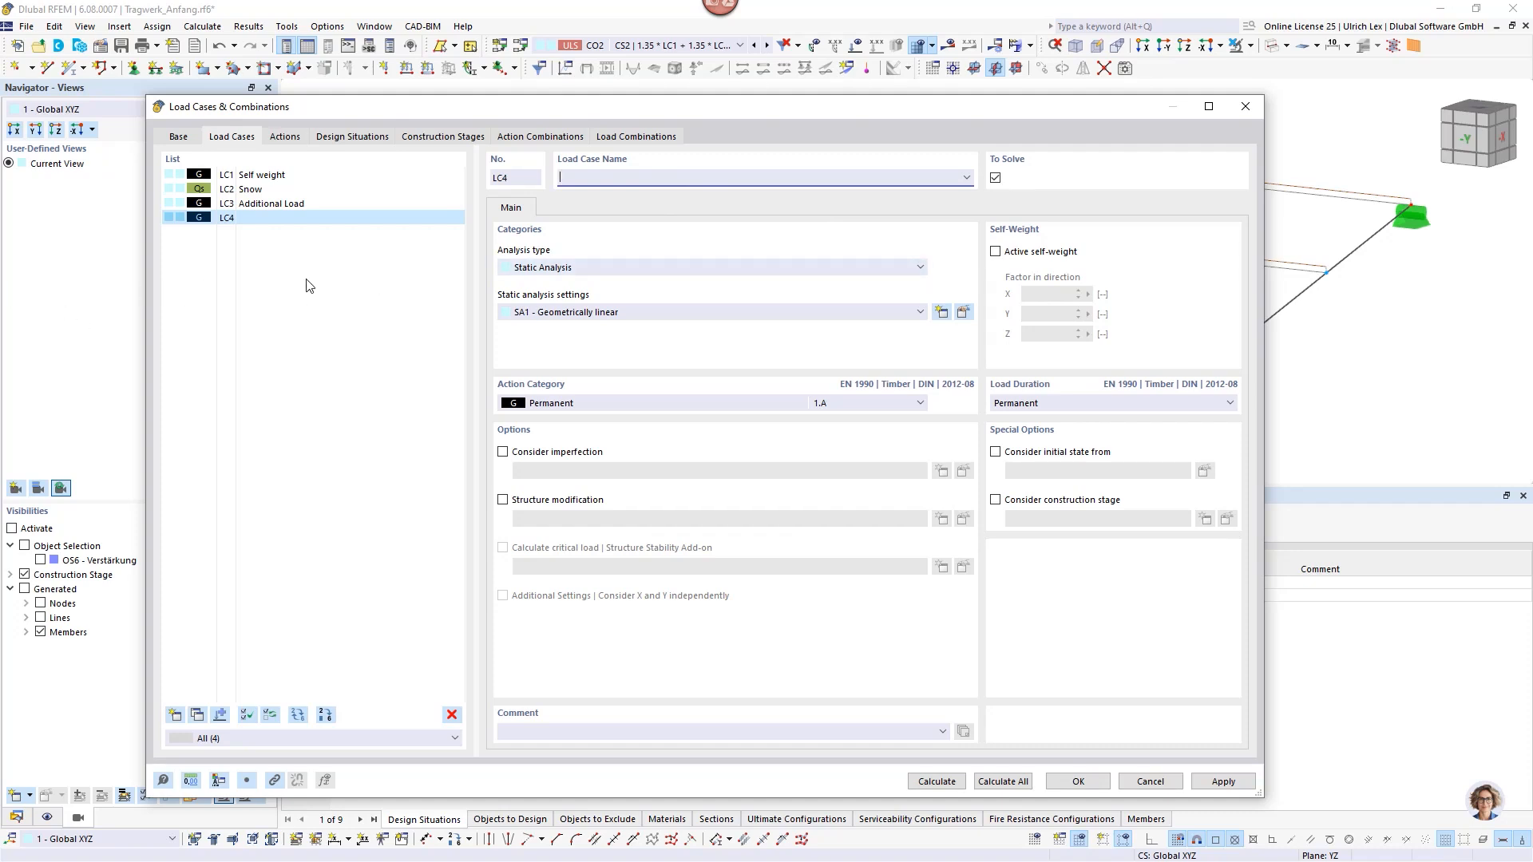
{"action": "left_click", "coordinate": [1073, 781]}
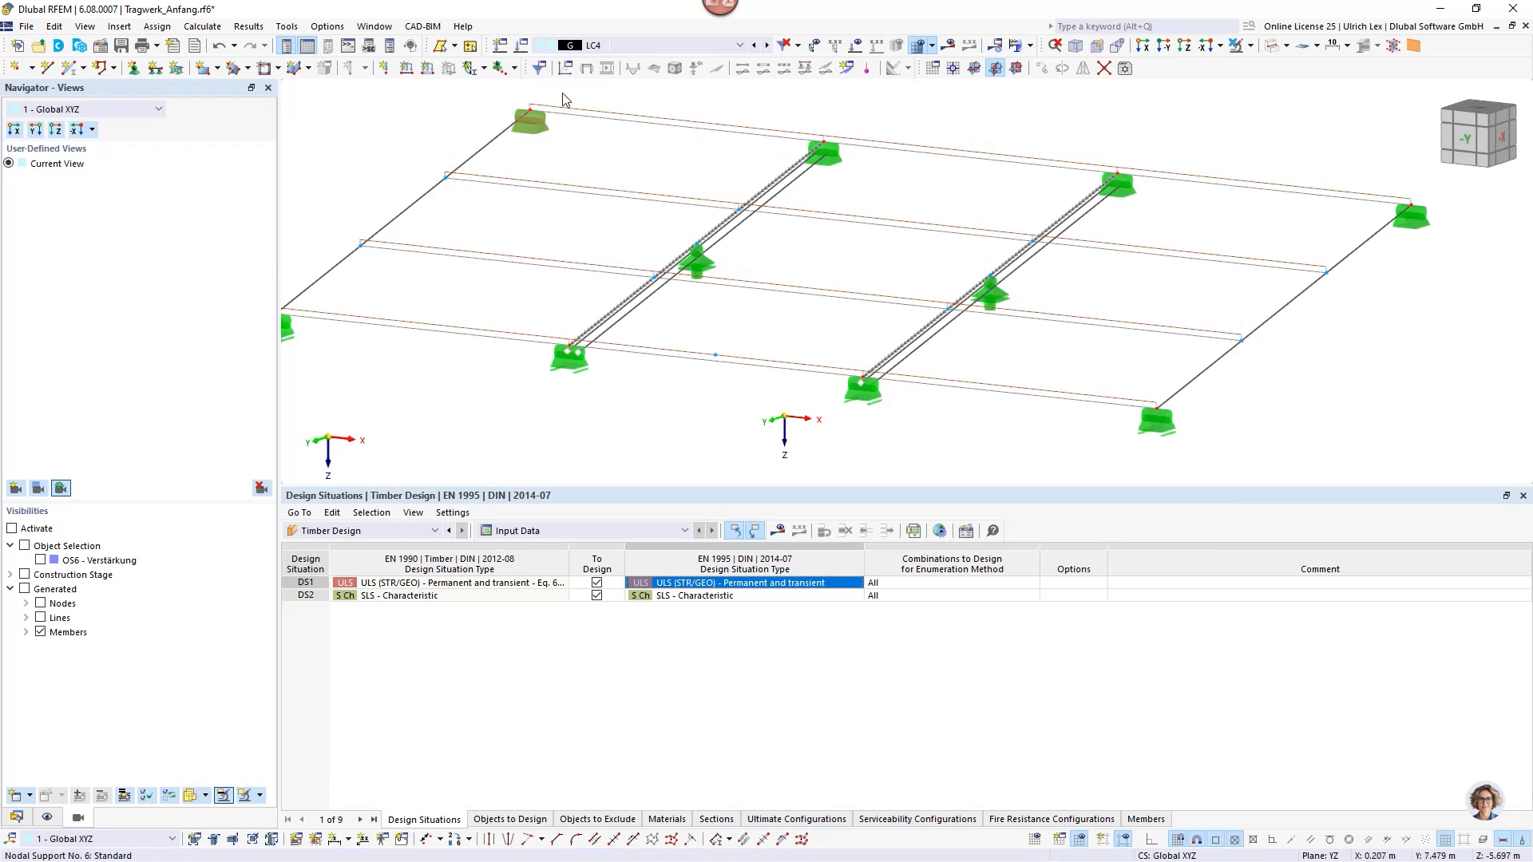
Apply an imposed nodal deformation of uZ = -18.0 mm in LC4 to supported mid-span nodes 55 and 56.
{"action": "scroll", "coordinate": [705, 310], "scroll_direction": "up", "scroll_amount": 2}
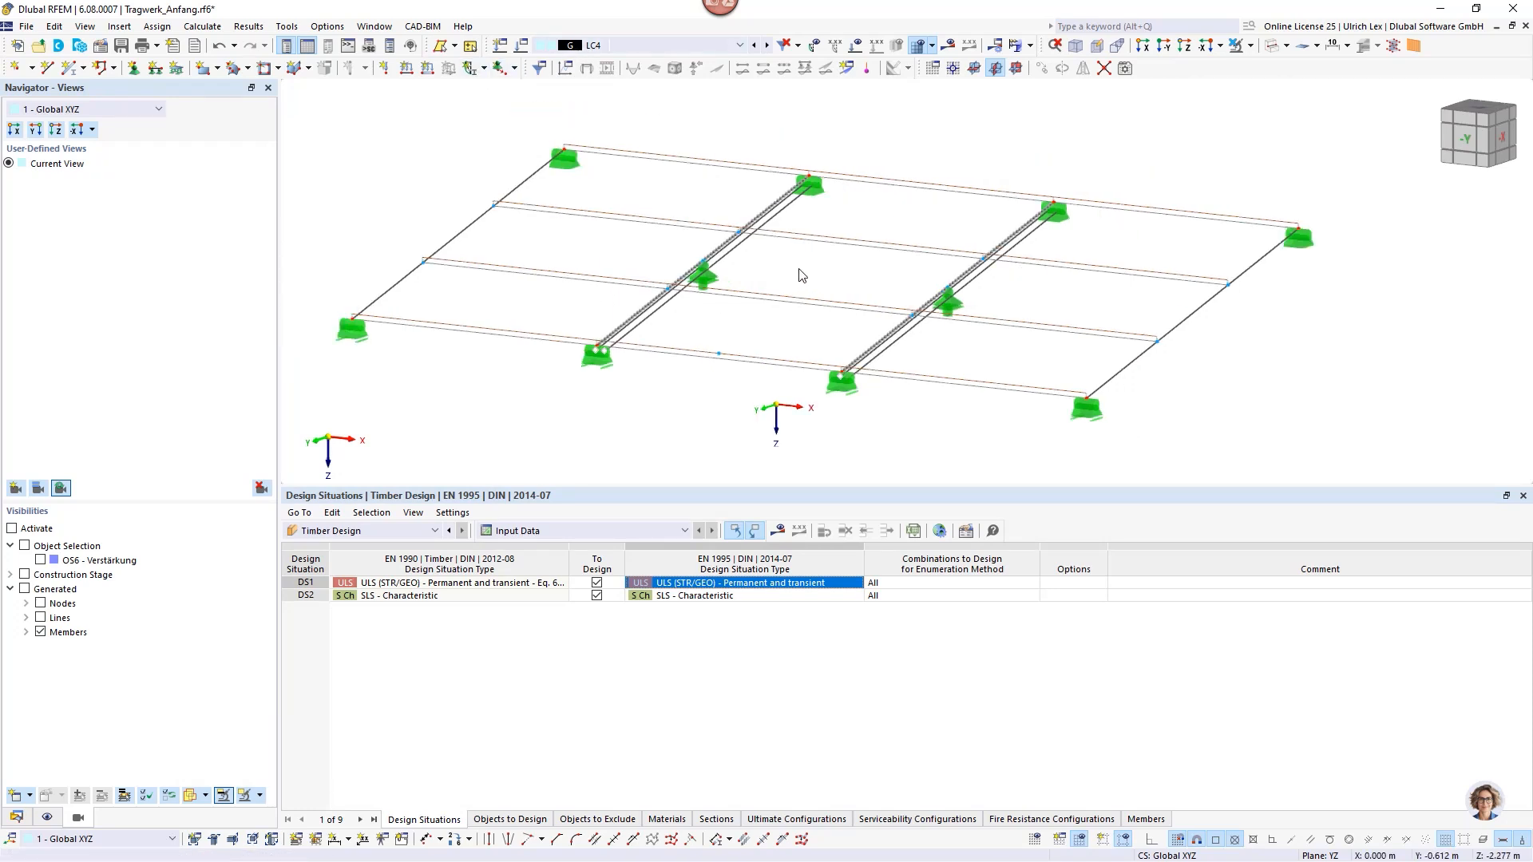
{"action": "scroll", "coordinate": [756, 249], "scroll_direction": "up", "scroll_amount": 3}
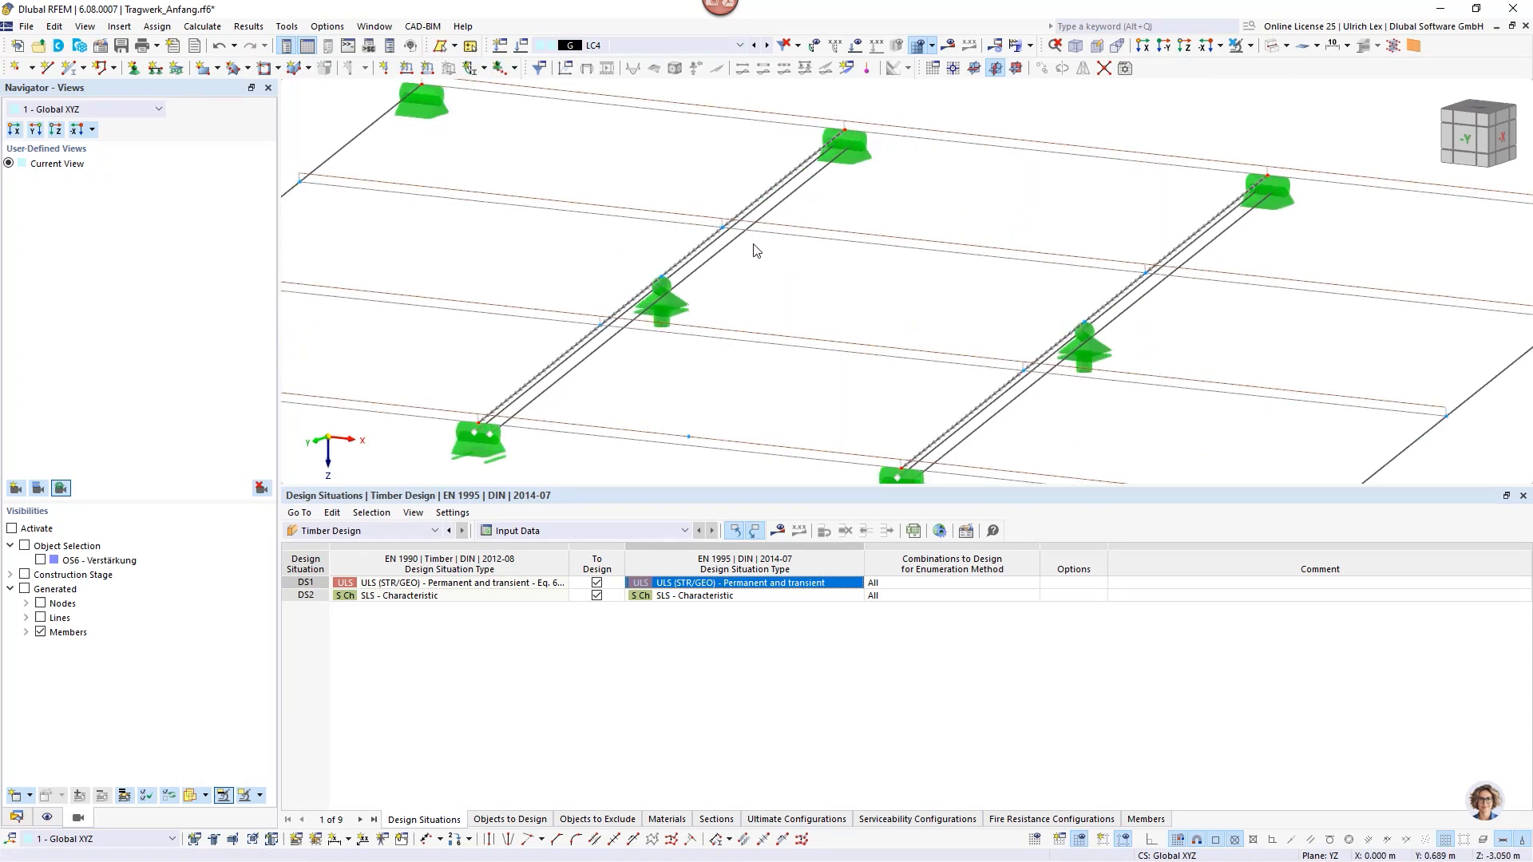
{"action": "left_click", "coordinate": [514, 68]}
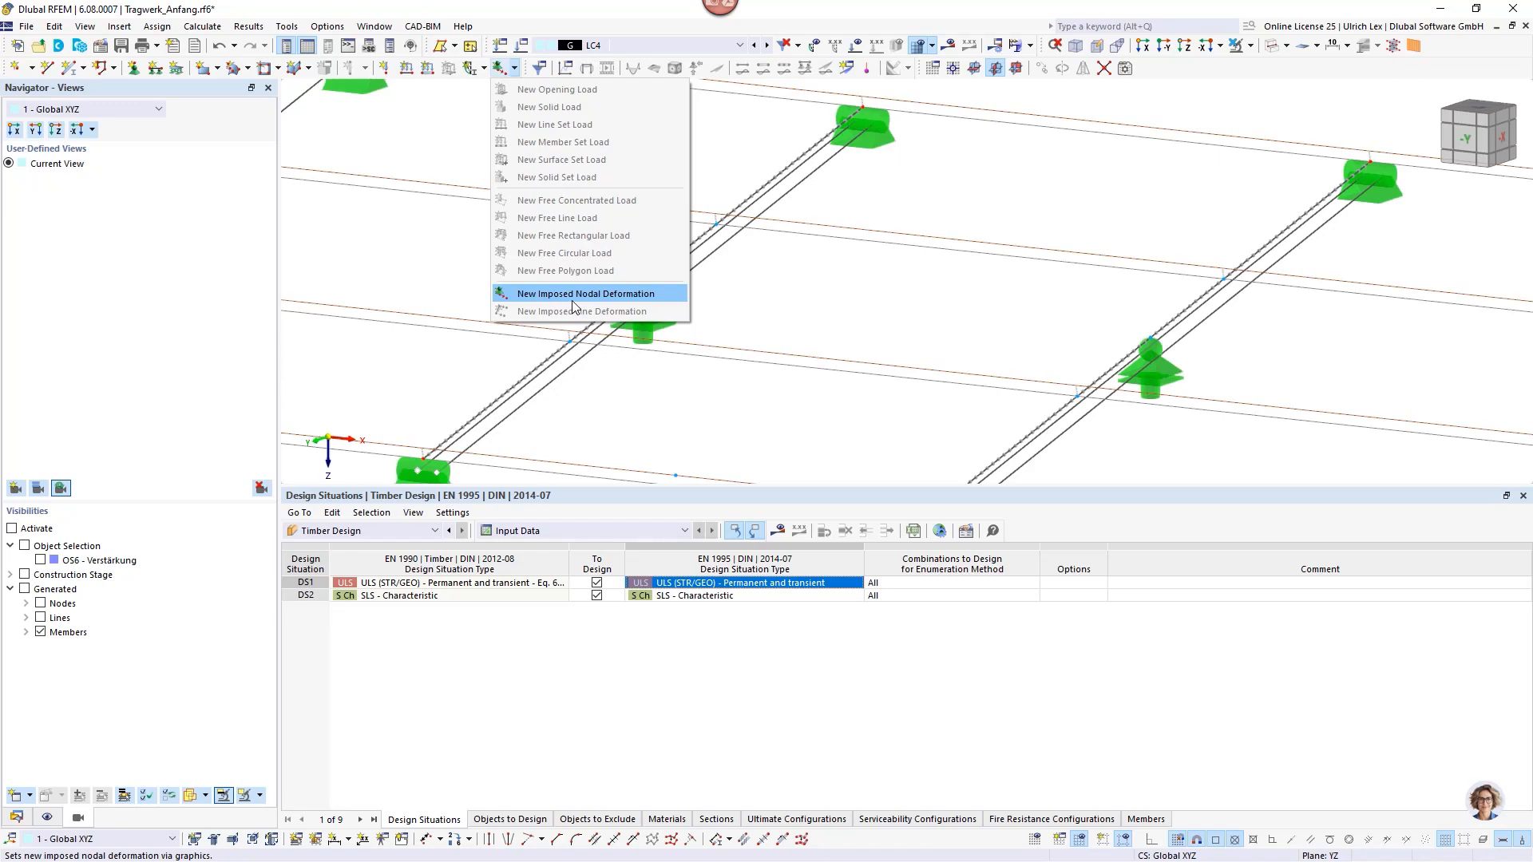
{"action": "left_click", "coordinate": [631, 295]}
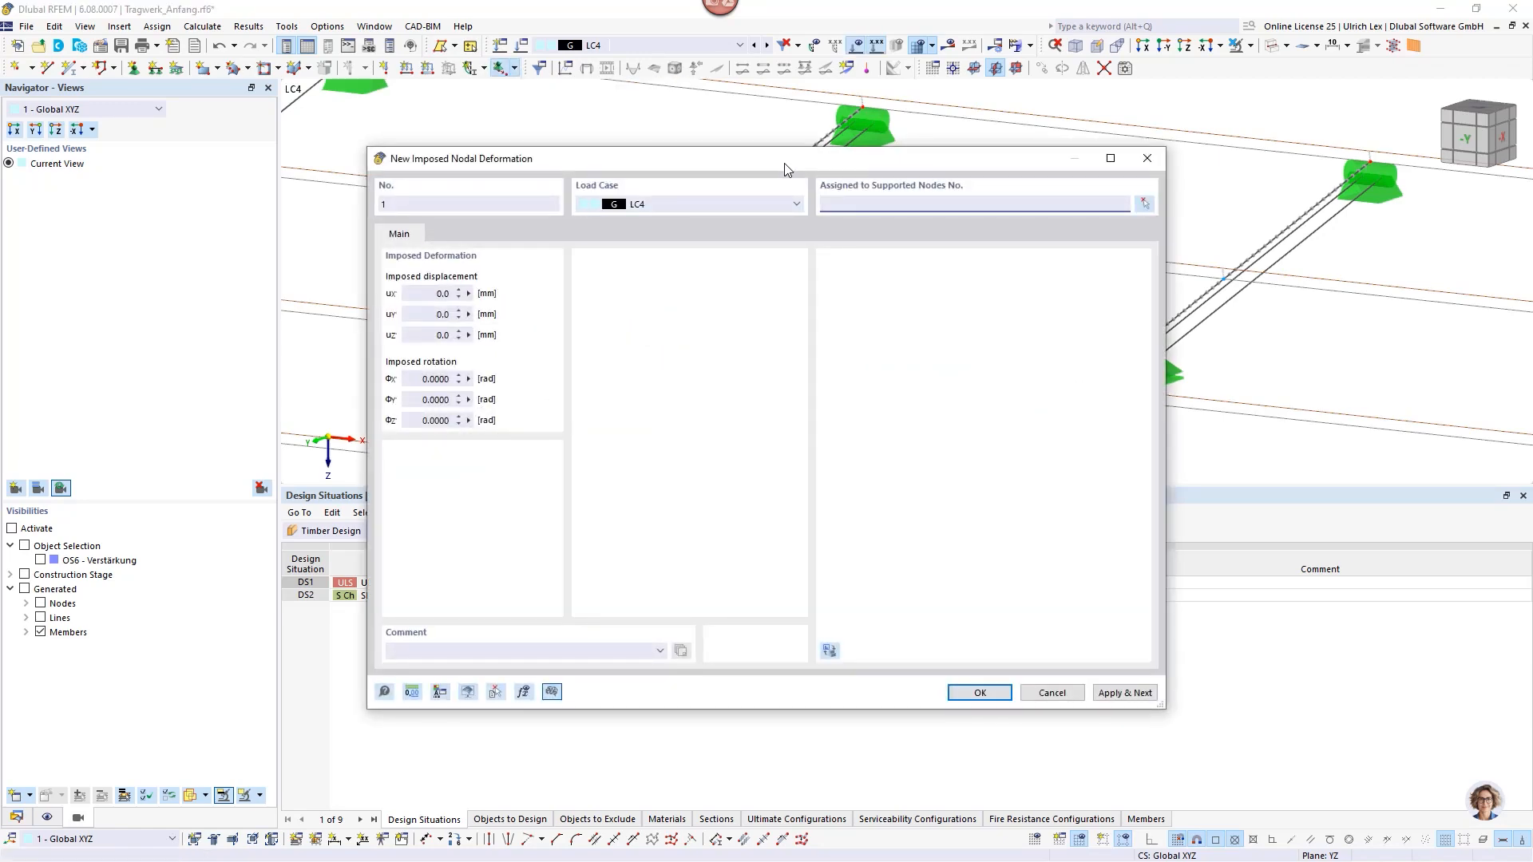
{"action": "left_click_drag", "start_coordinate": [821, 162], "coordinate": [1216, 159]}
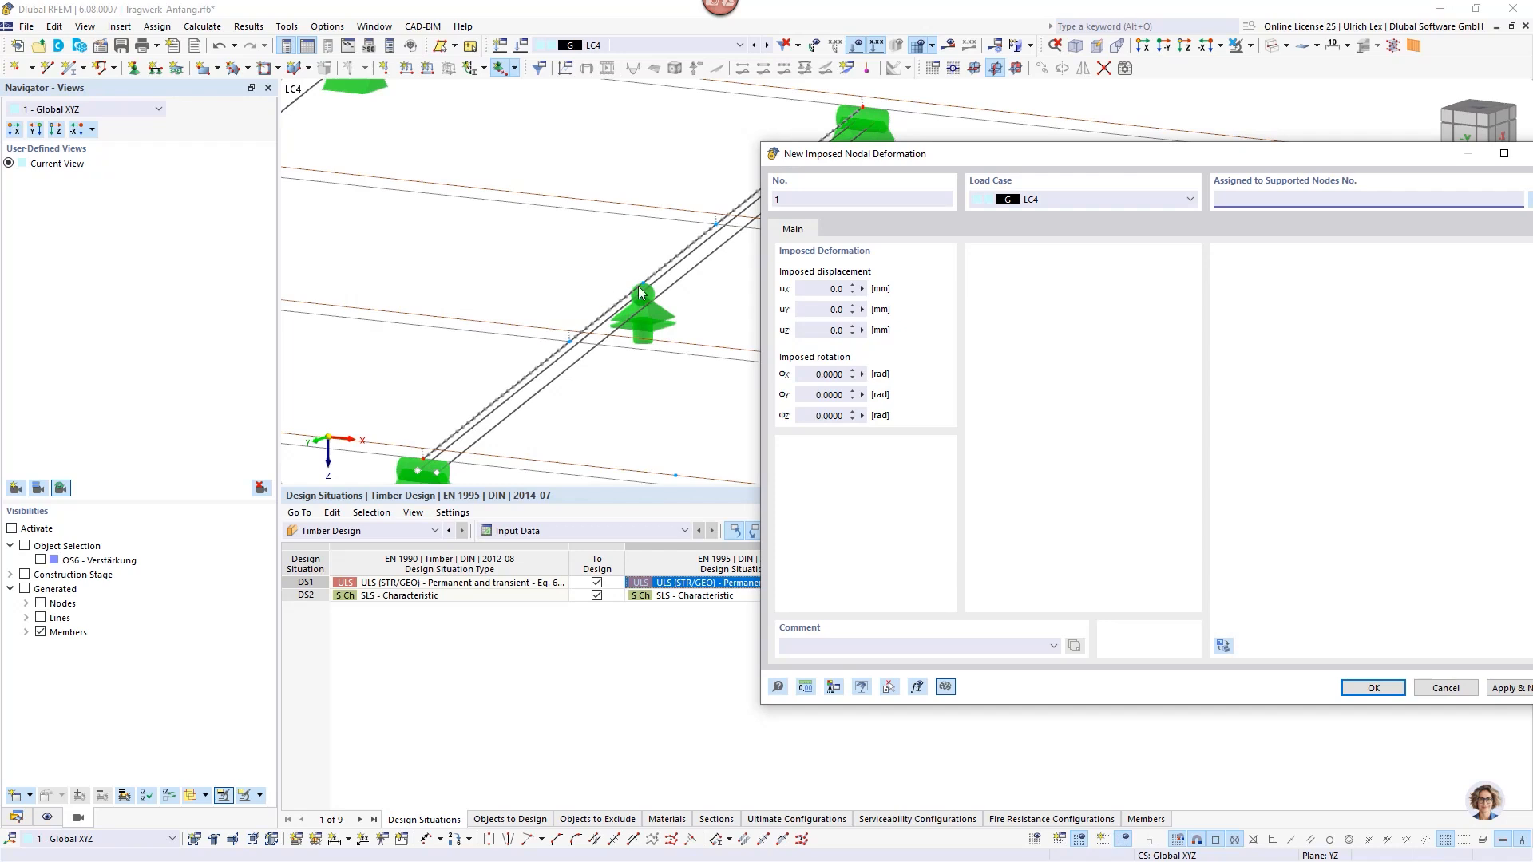
{"action": "left_click", "coordinate": [806, 329]}
{"action": "left_click", "coordinate": [1373, 688]}
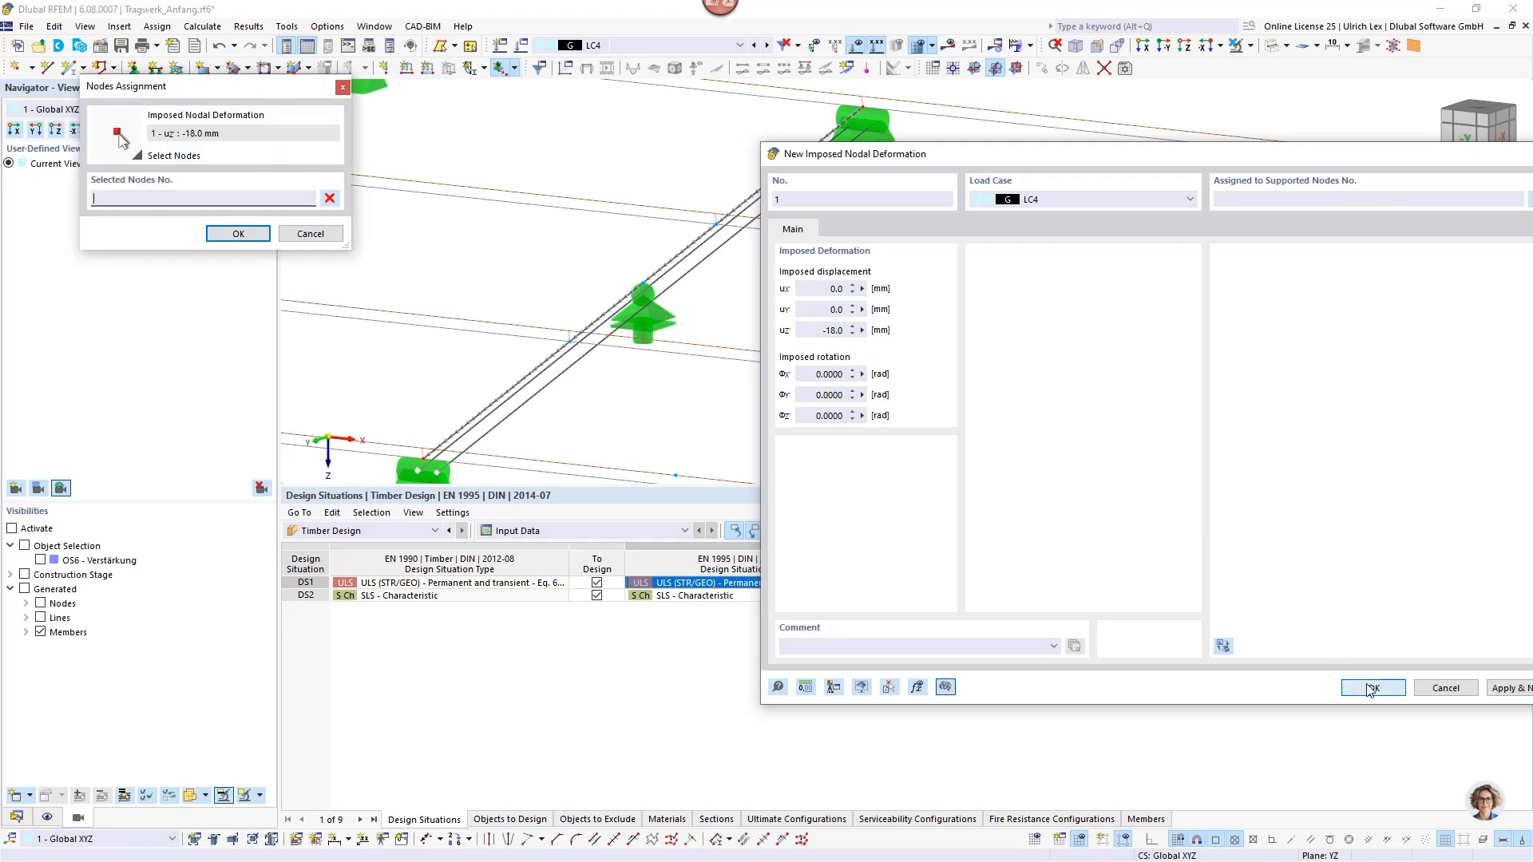
{"action": "left_click", "coordinate": [638, 298]}
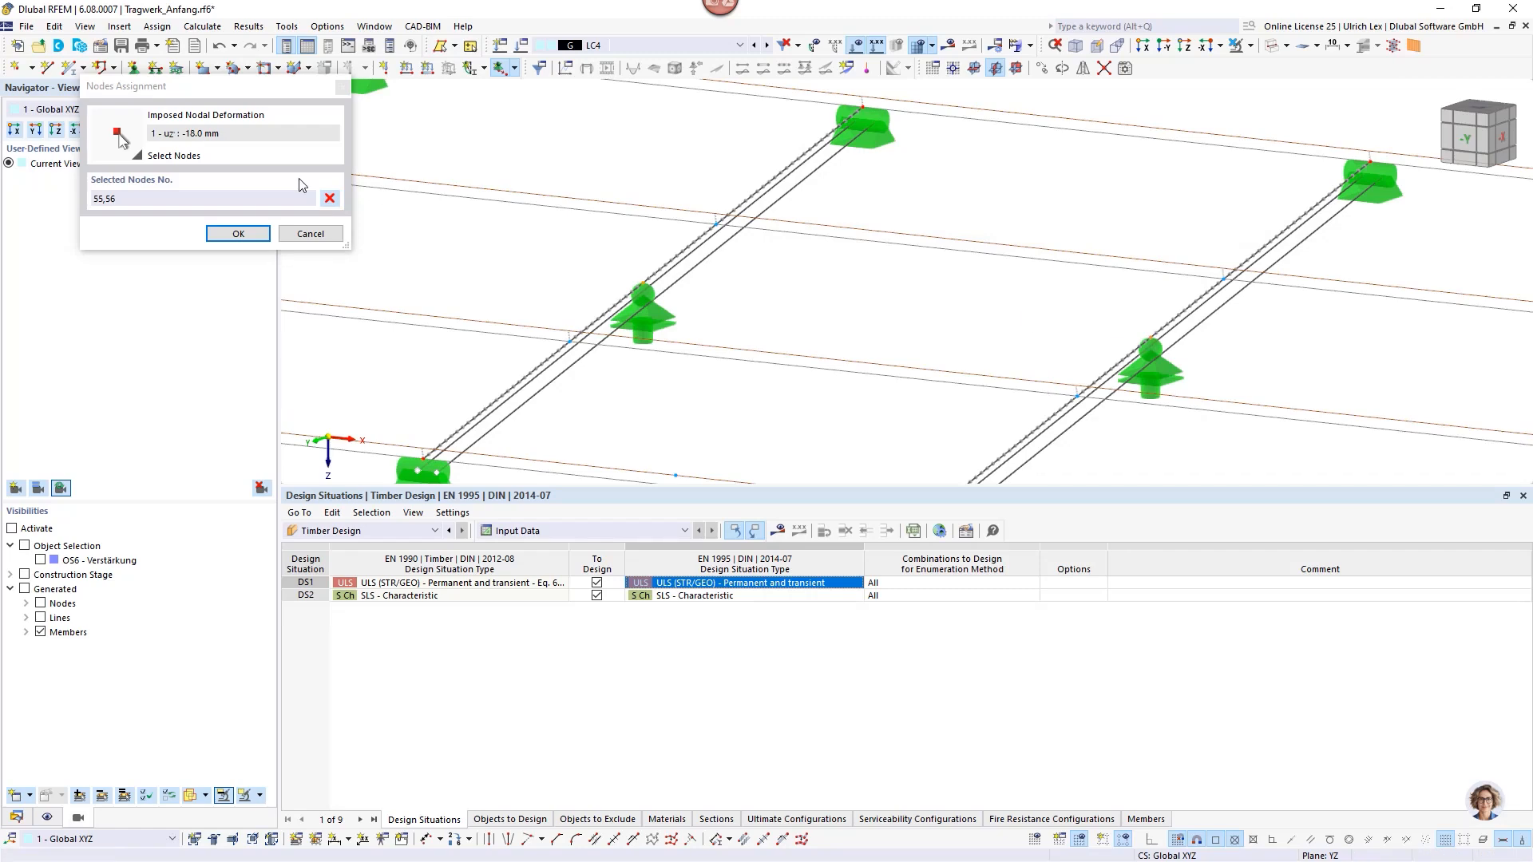
{"action": "left_click", "coordinate": [264, 234]}
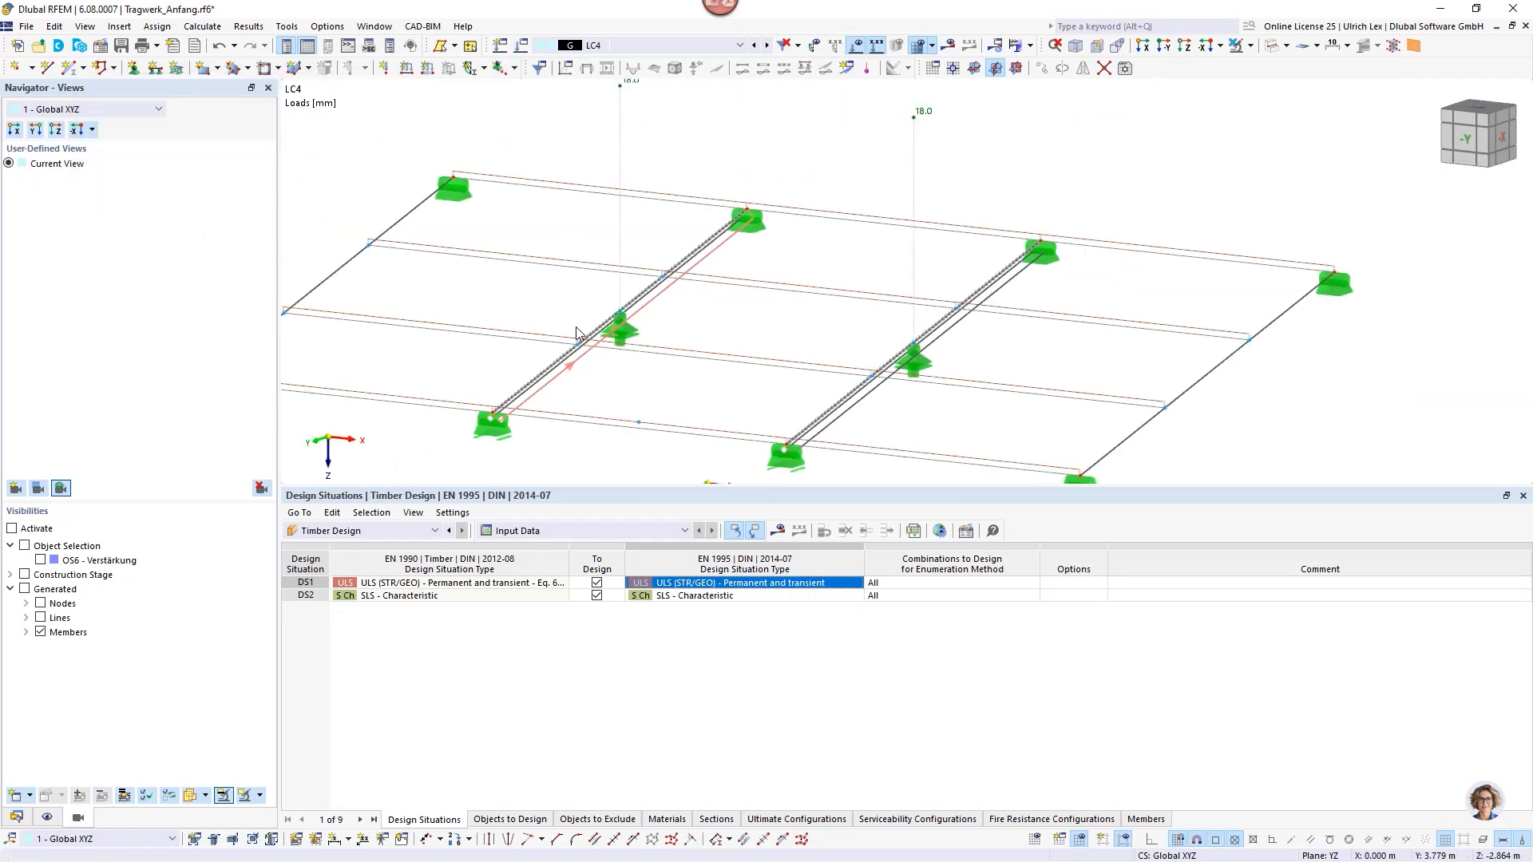
Compare the load display of LC1 Self weight with the imposed deformations of LC4 on the whole model.
{"action": "right_click", "coordinate": [886, 217]}
{"action": "left_click", "coordinate": [951, 175]}
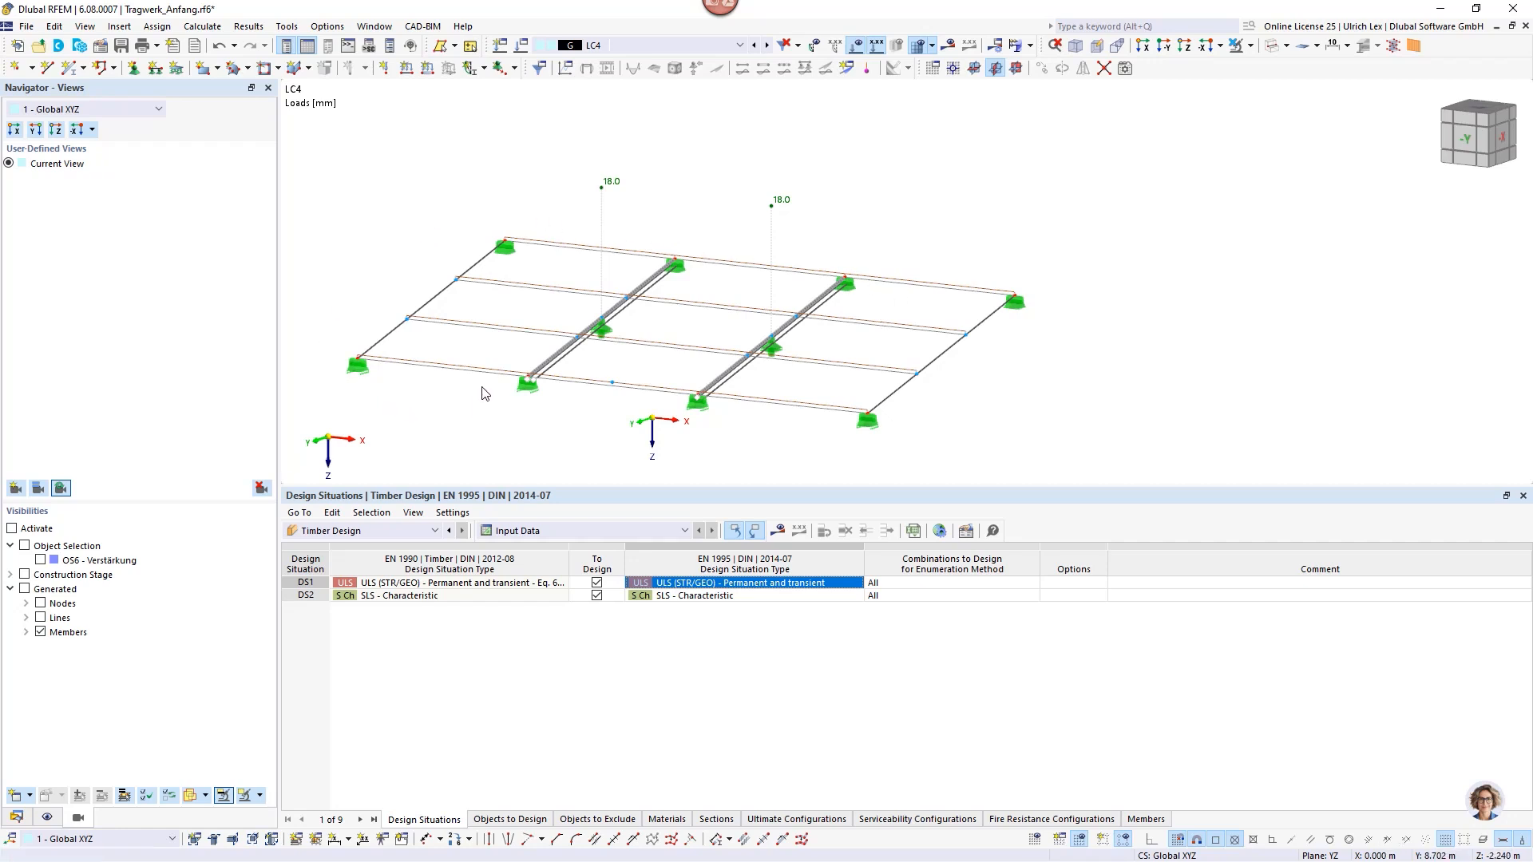
{"action": "left_click", "coordinate": [640, 45]}
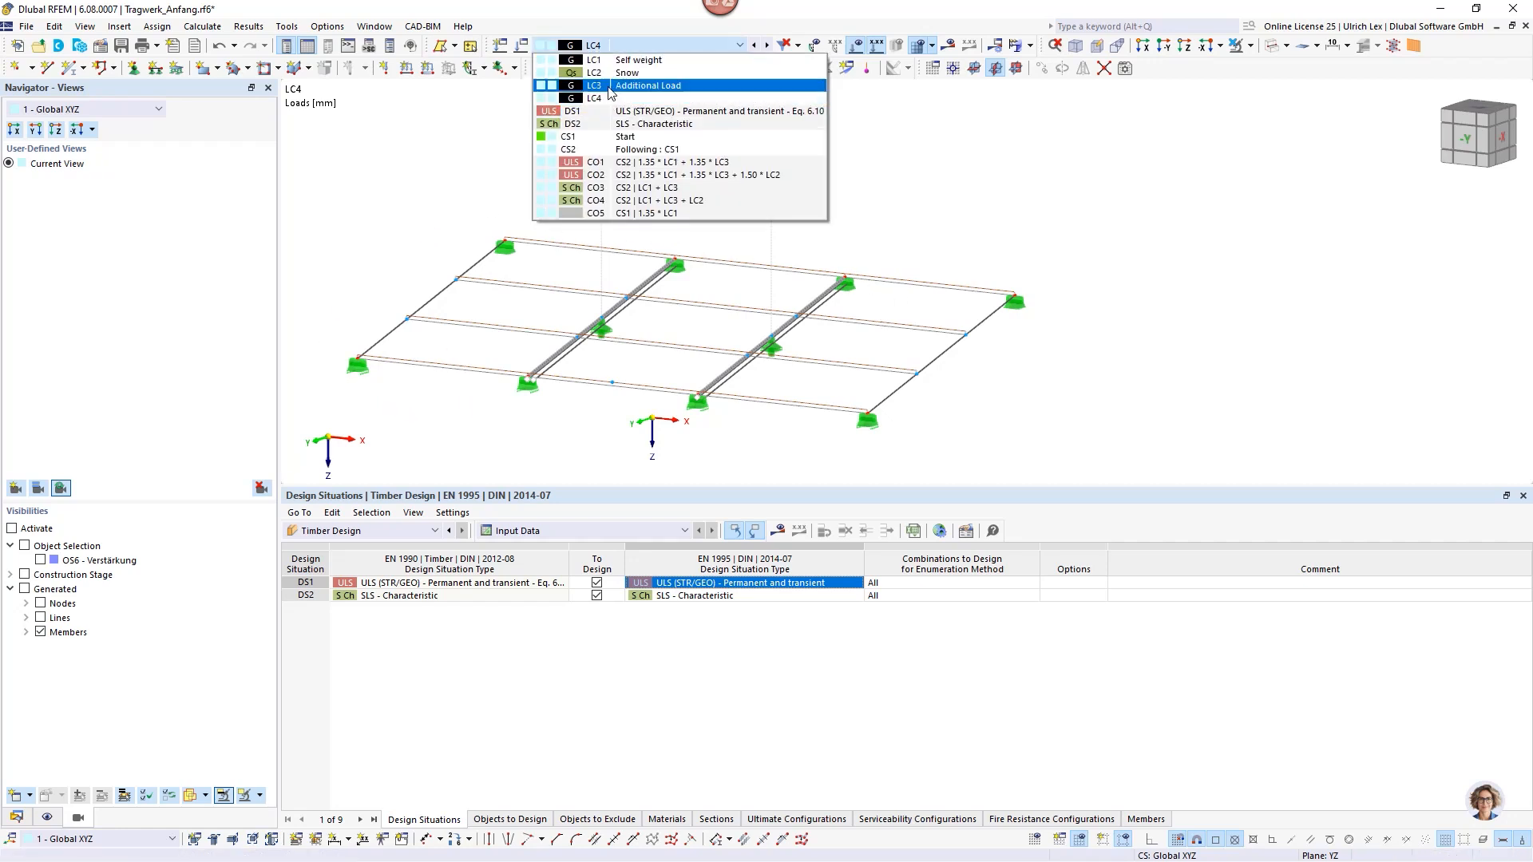
{"action": "left_click", "coordinate": [638, 60]}
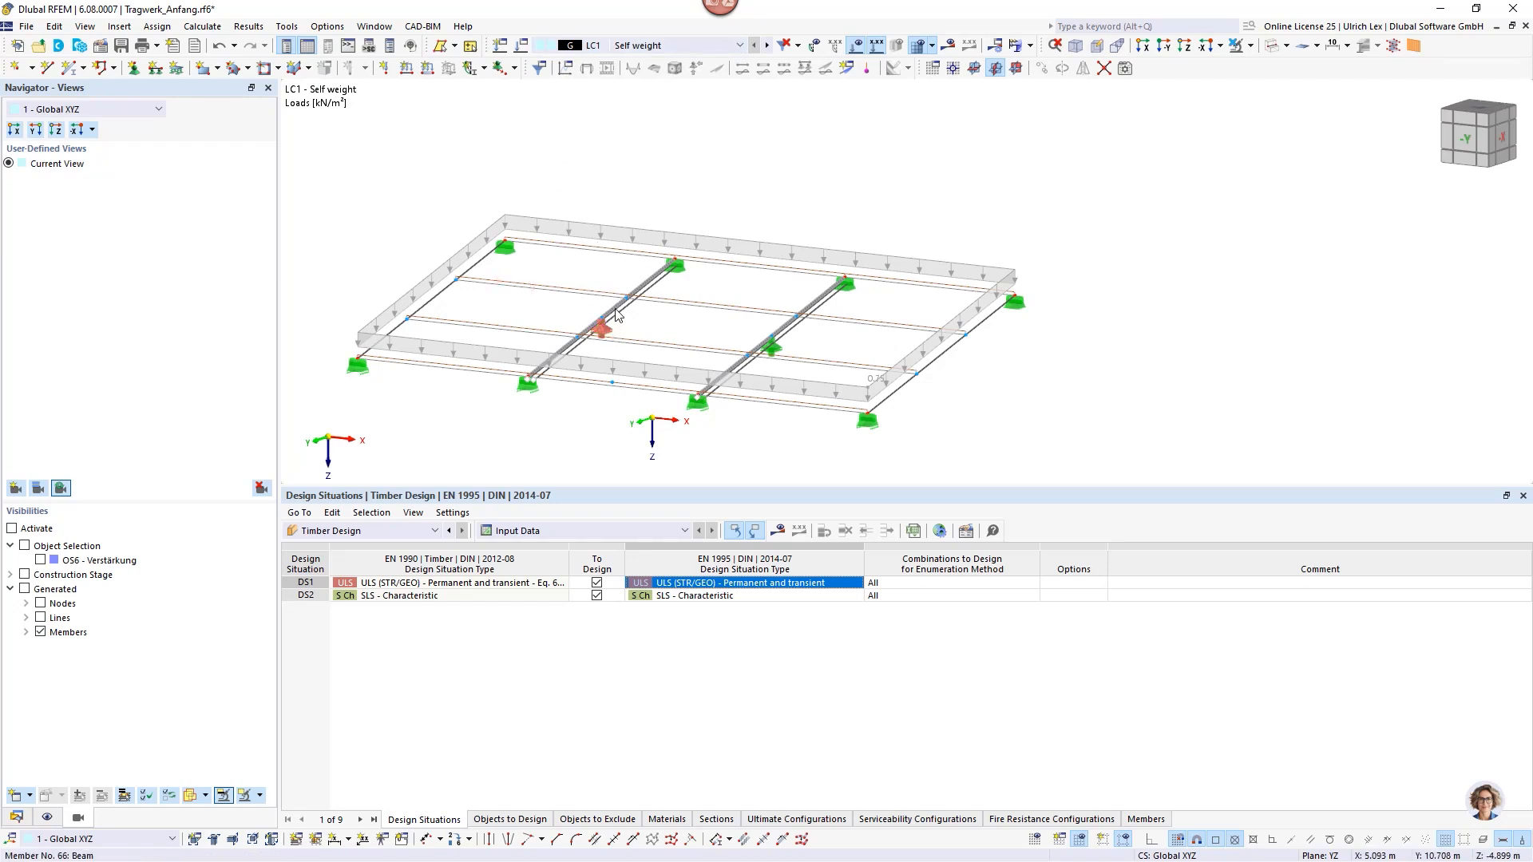
{"action": "left_click", "coordinate": [677, 45]}
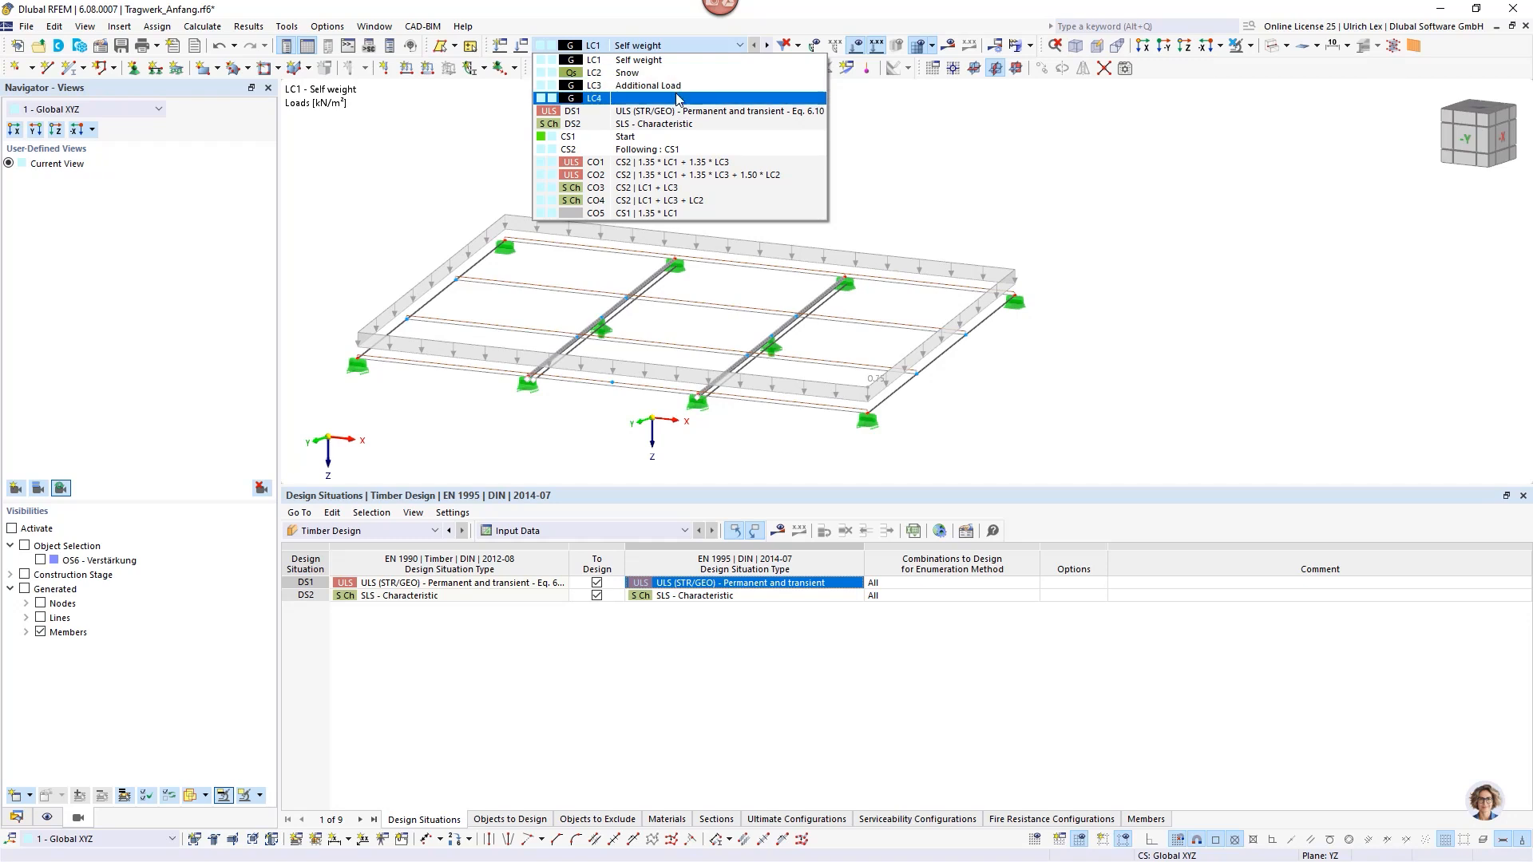
{"action": "left_click", "coordinate": [677, 98]}
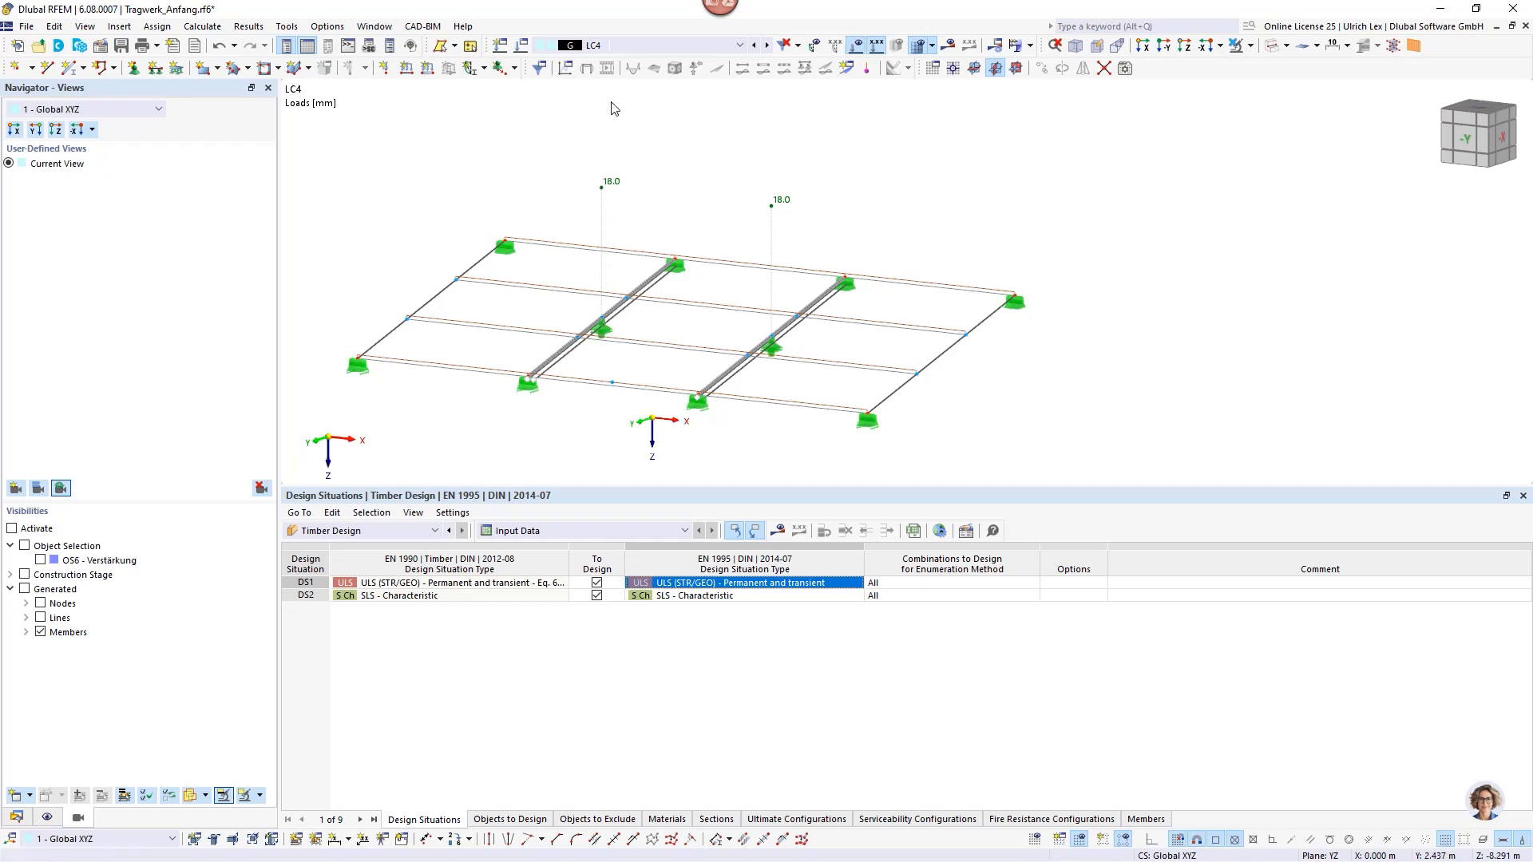
{"action": "left_click", "coordinate": [722, 45]}
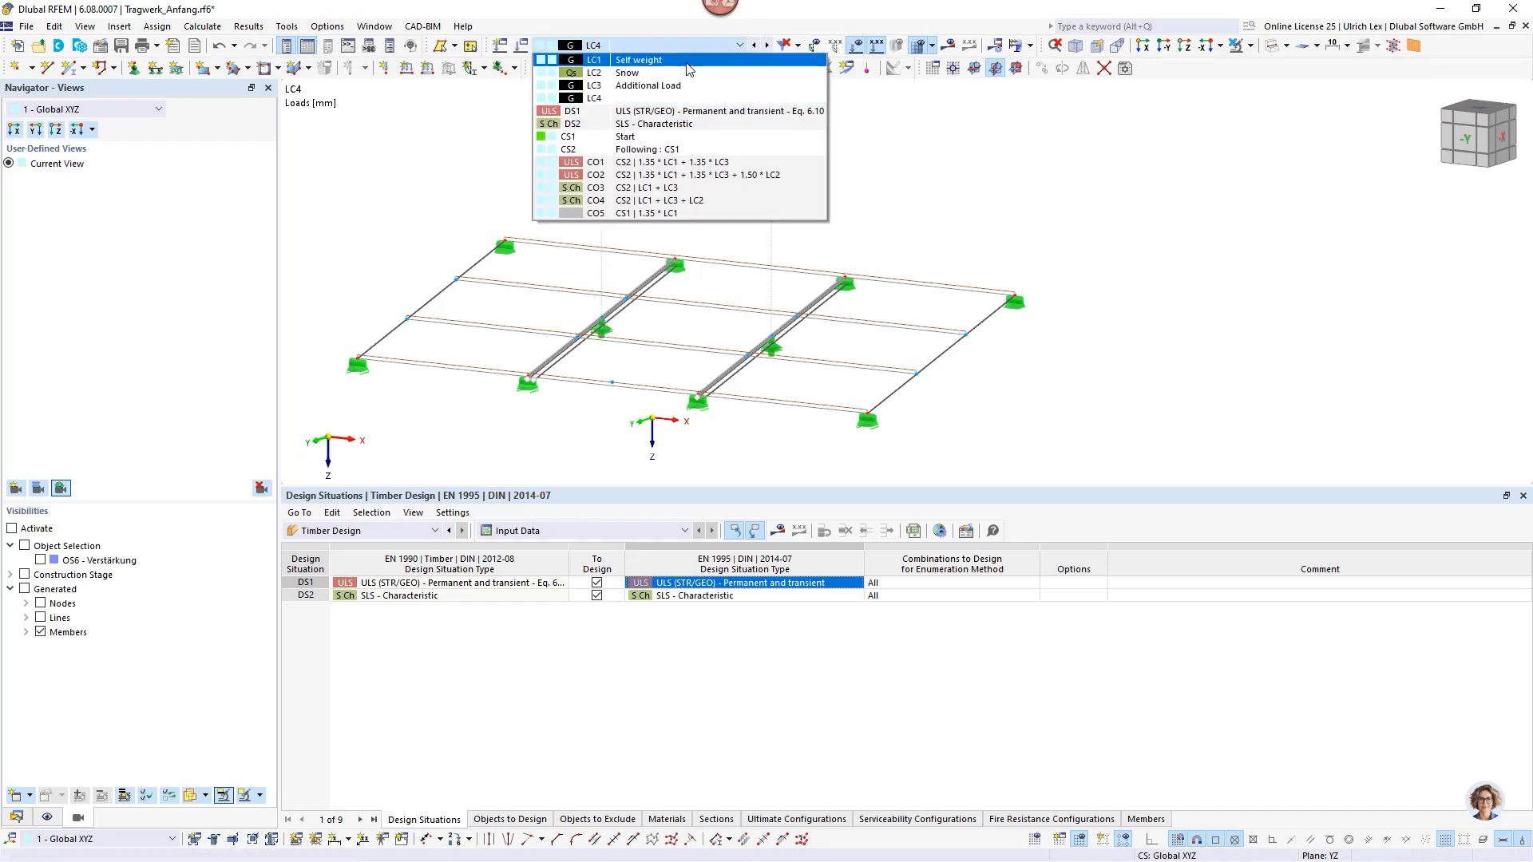
{"action": "left_click", "coordinate": [691, 49]}
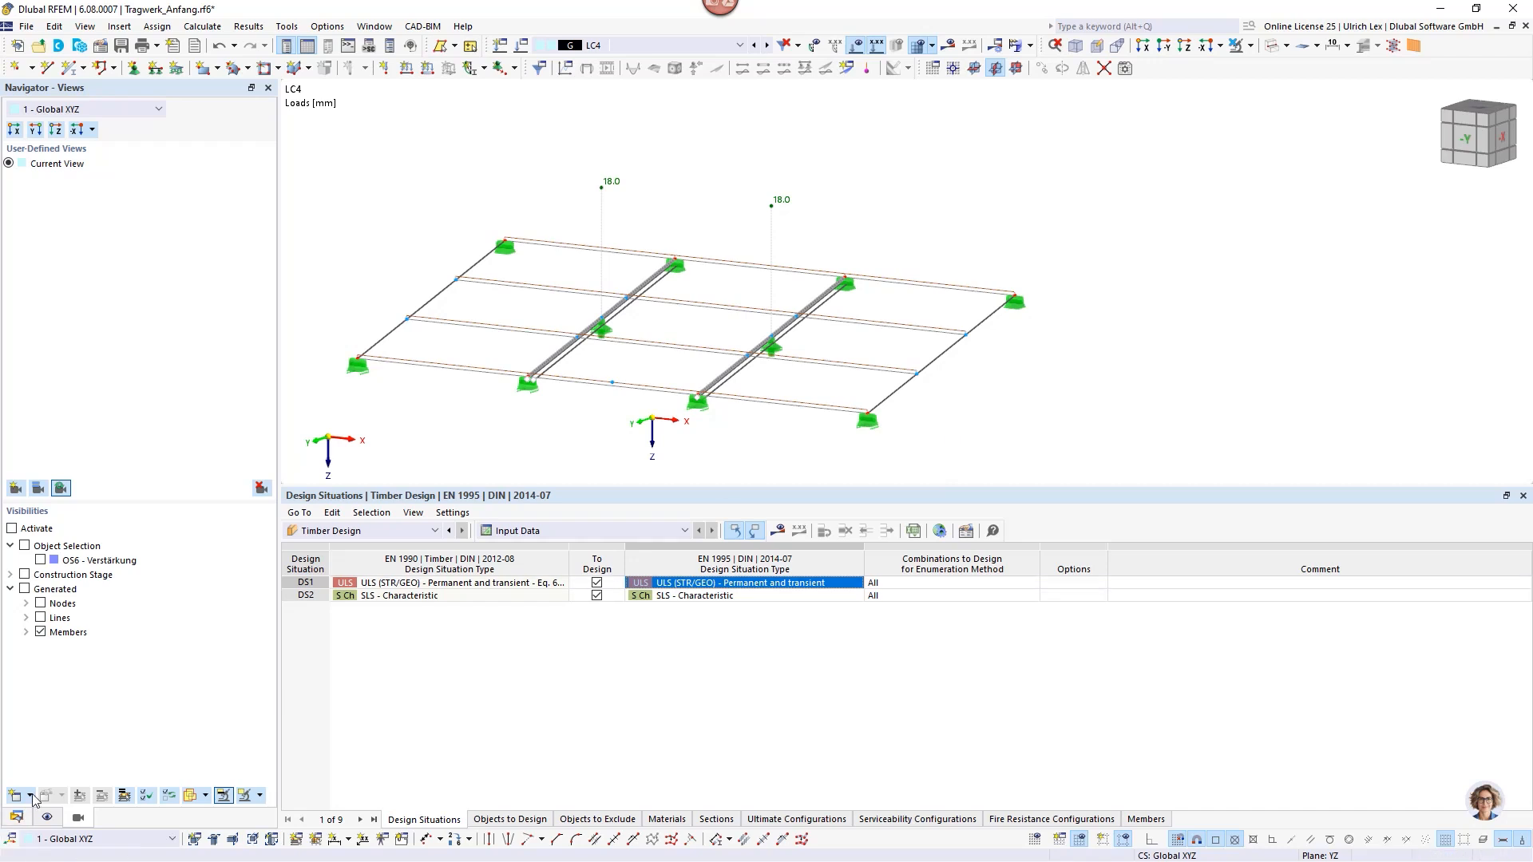
Open the construction stages for editing and remove members 66-69 from the members added in stage CS2.
{"action": "left_click", "coordinate": [15, 817]}
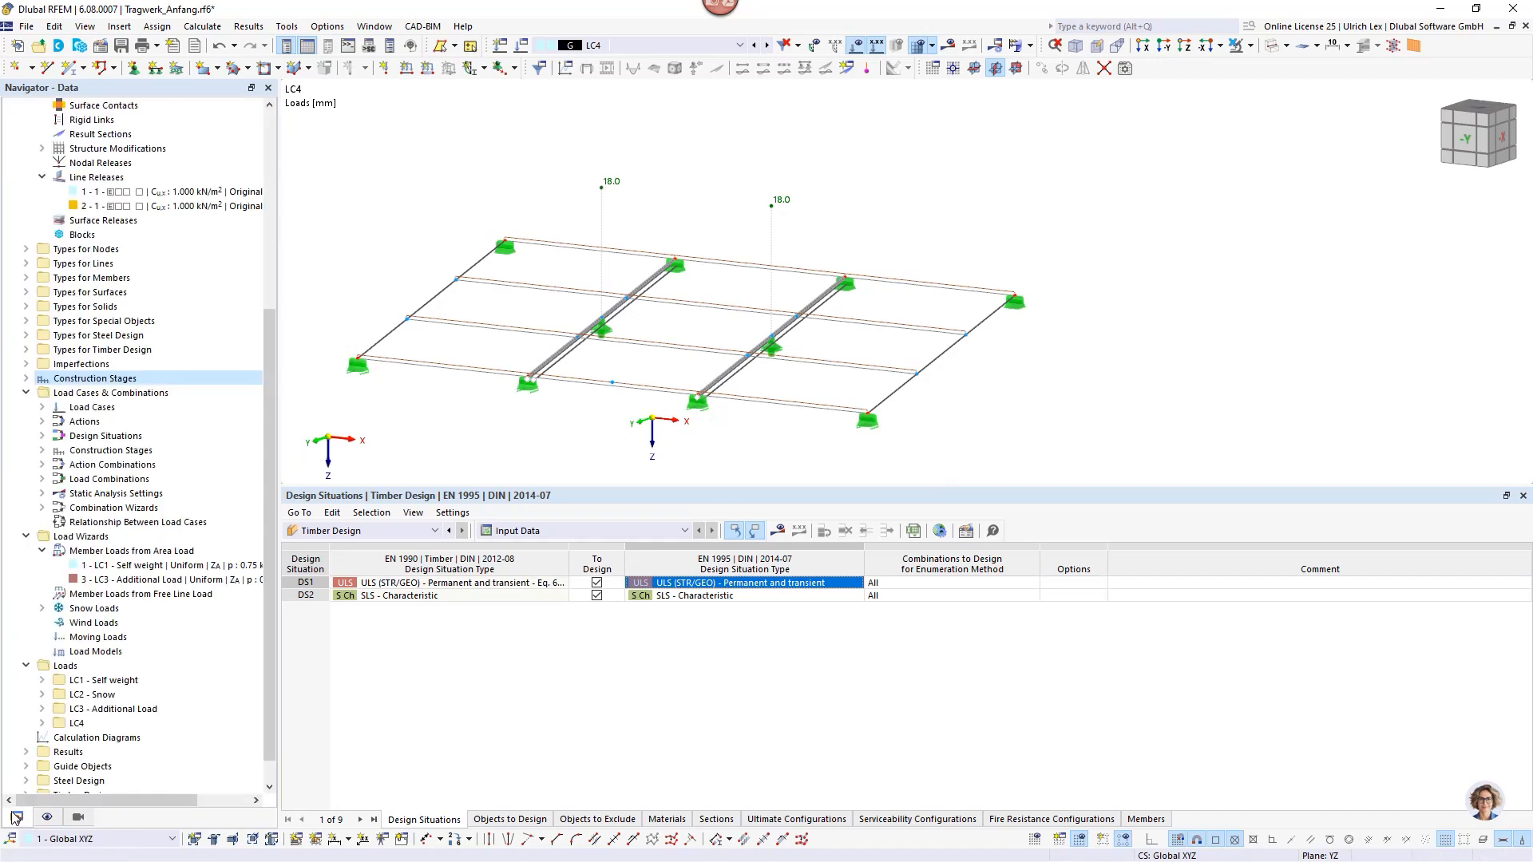
{"action": "left_click", "coordinate": [26, 379]}
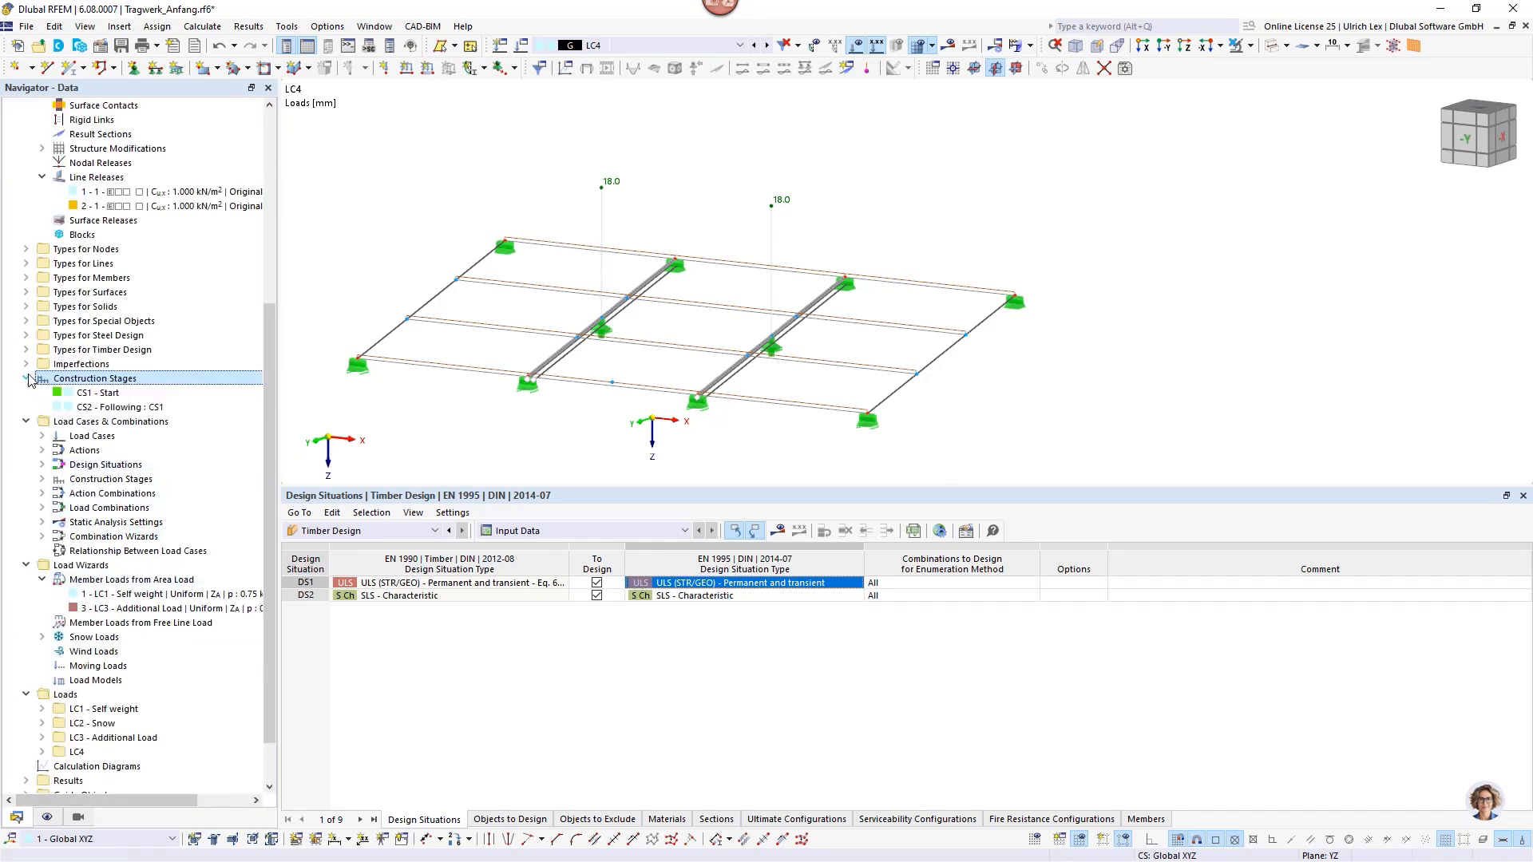
{"action": "right_click", "coordinate": [92, 381]}
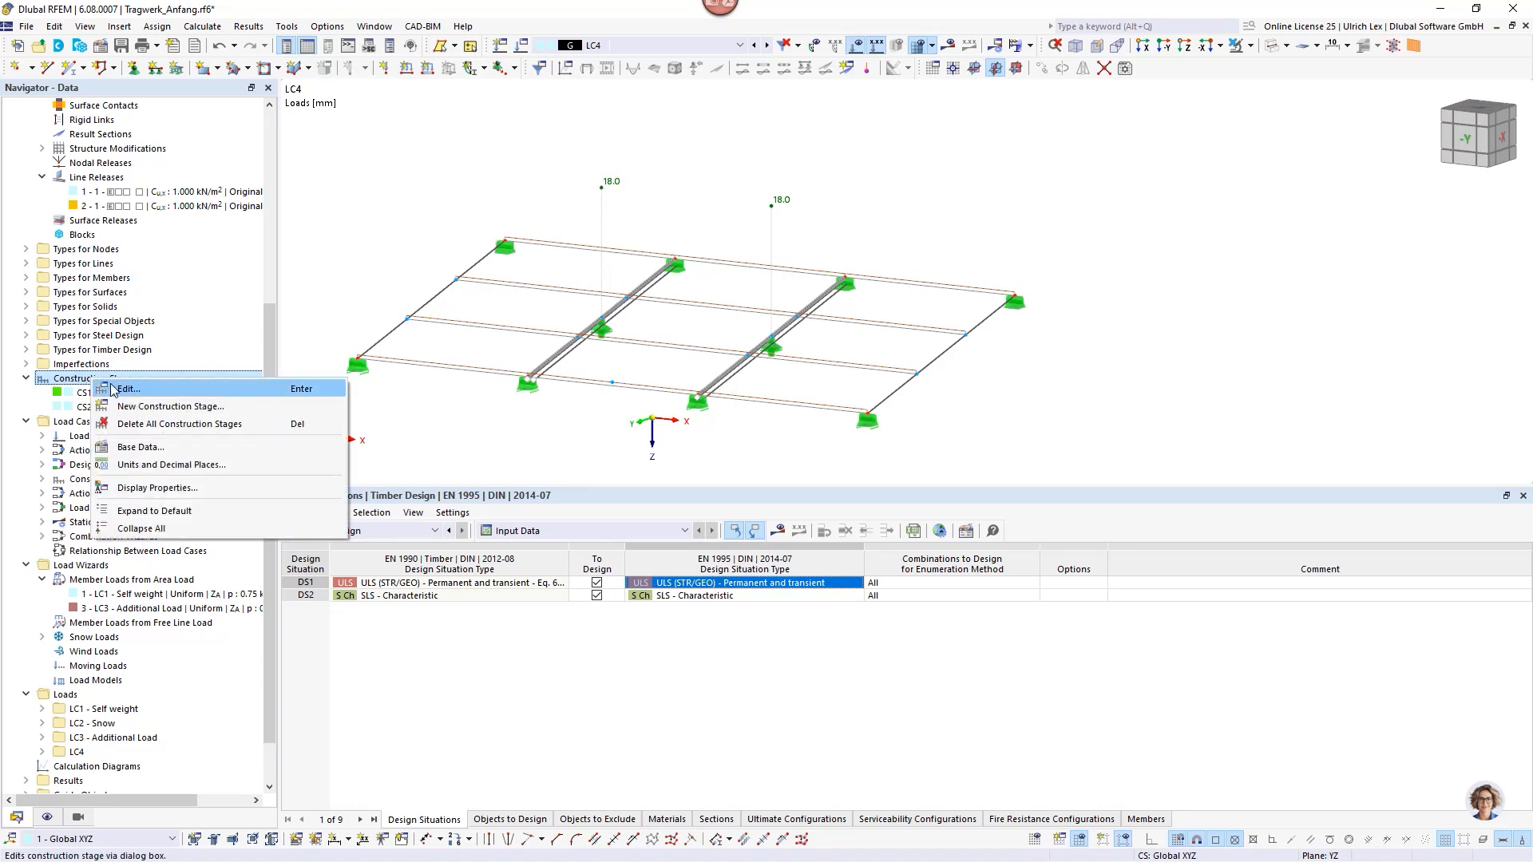
{"action": "left_click", "coordinate": [128, 389]}
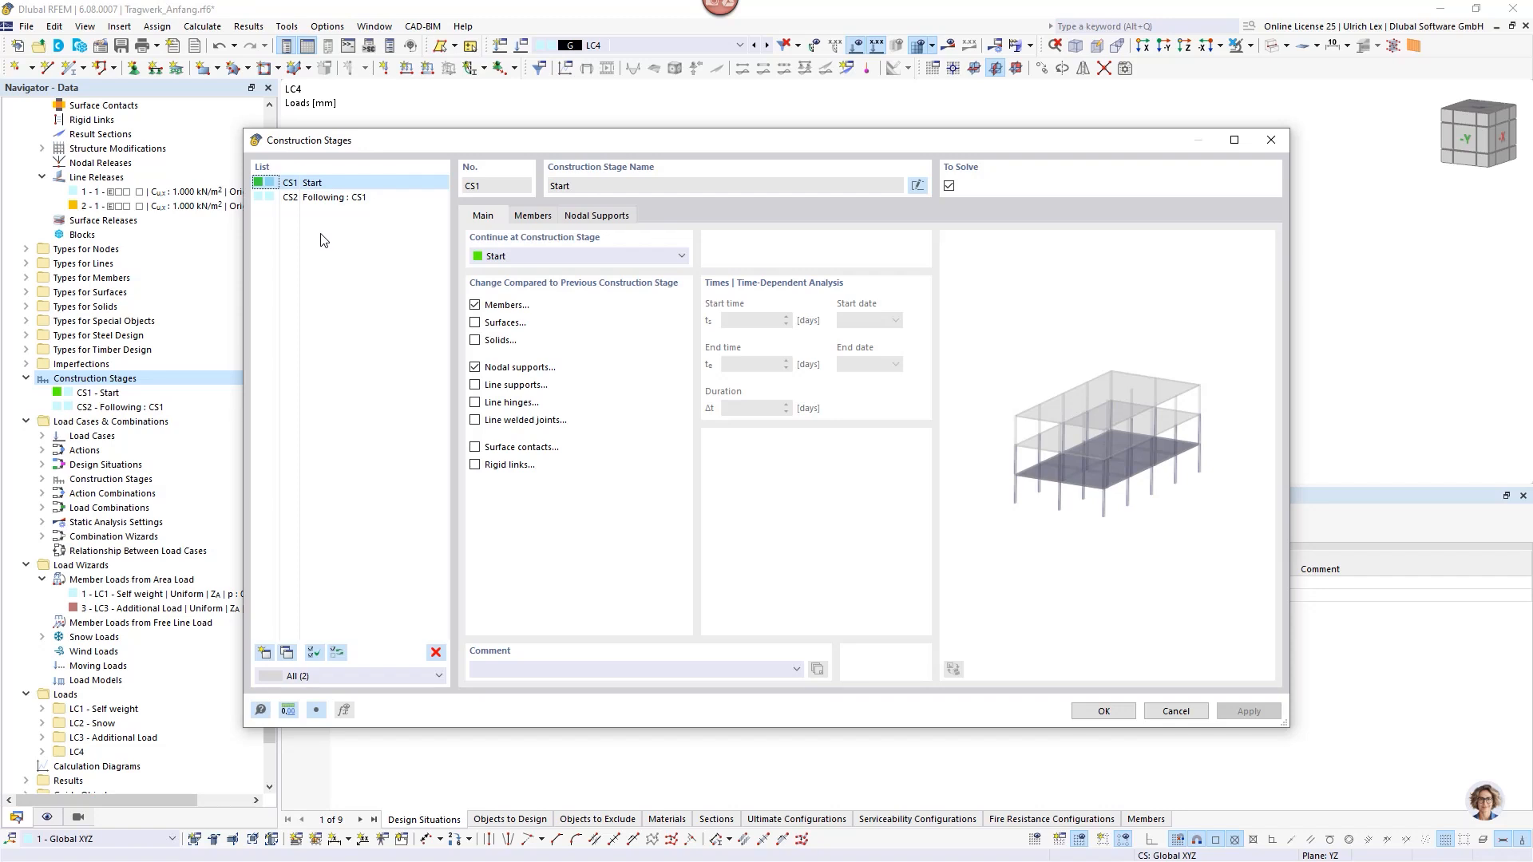
{"action": "left_click", "coordinate": [309, 183]}
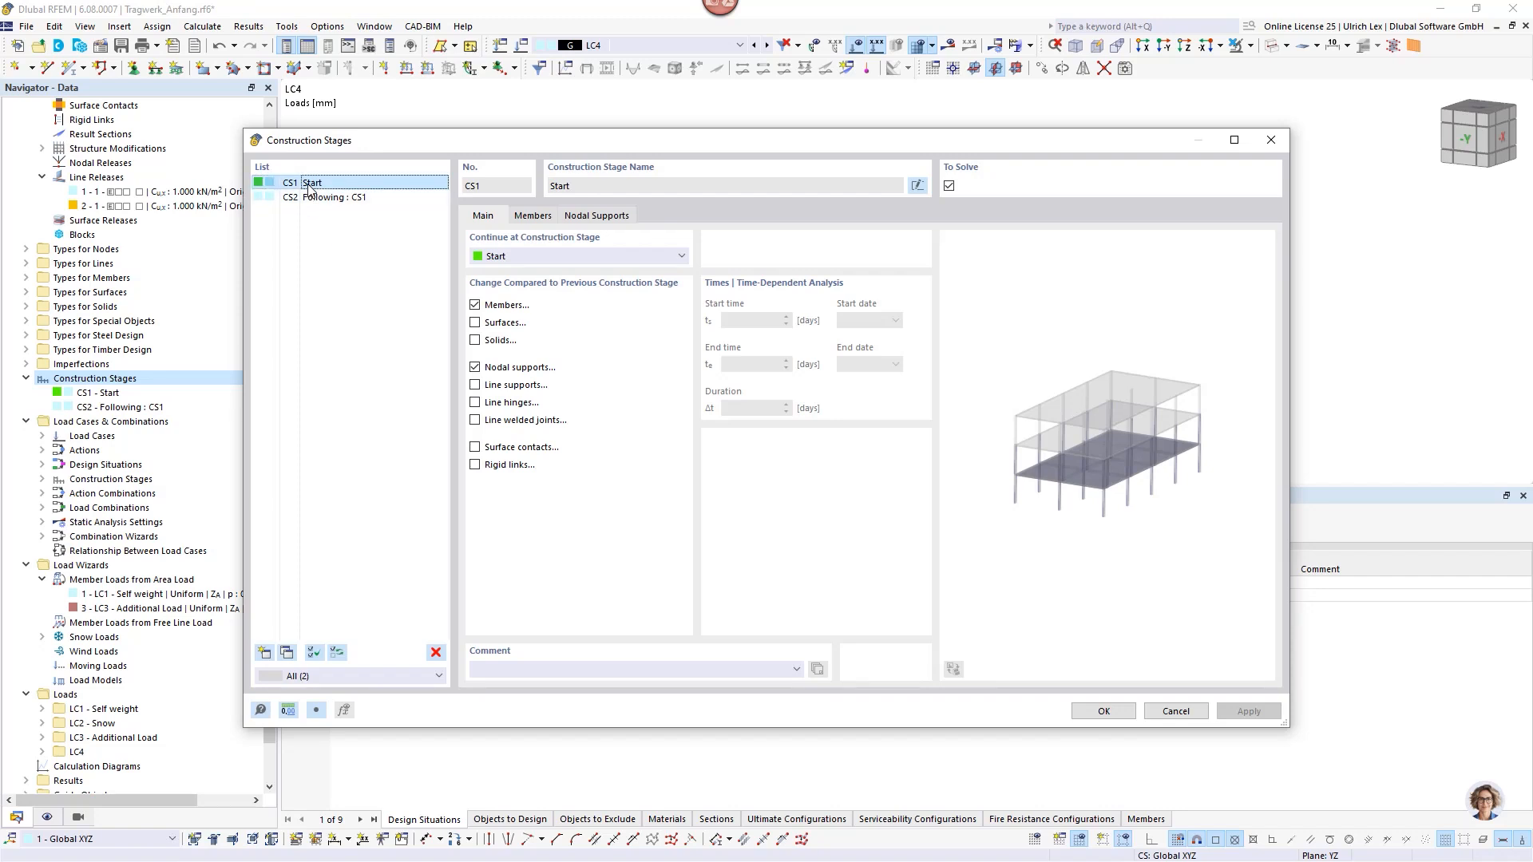
{"action": "left_click", "coordinate": [535, 217]}
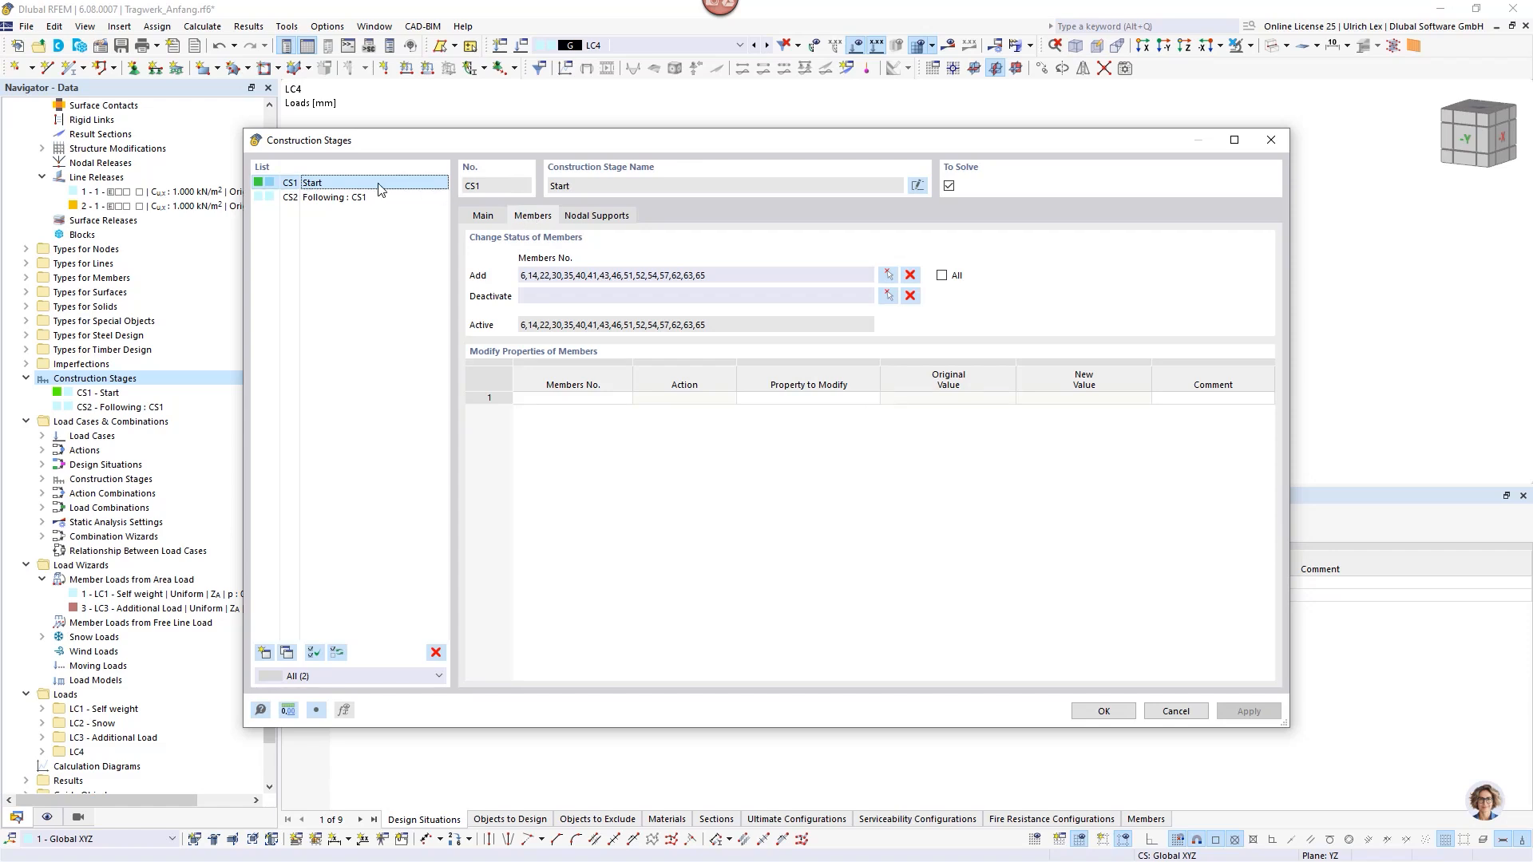
{"action": "left_click", "coordinate": [312, 199]}
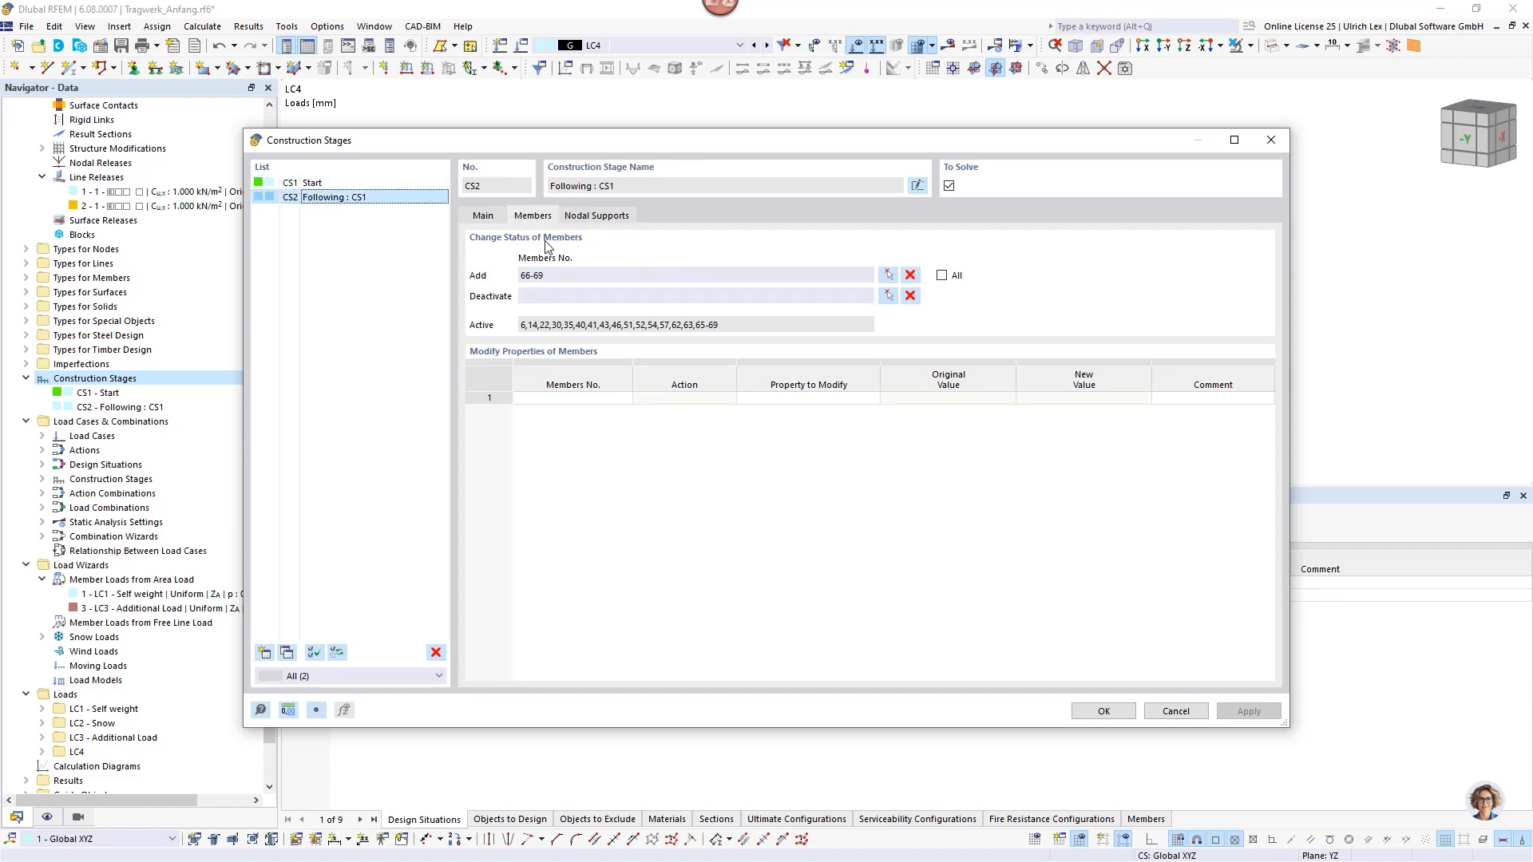
{"action": "left_click_drag", "start_coordinate": [557, 275], "coordinate": [522, 275]}
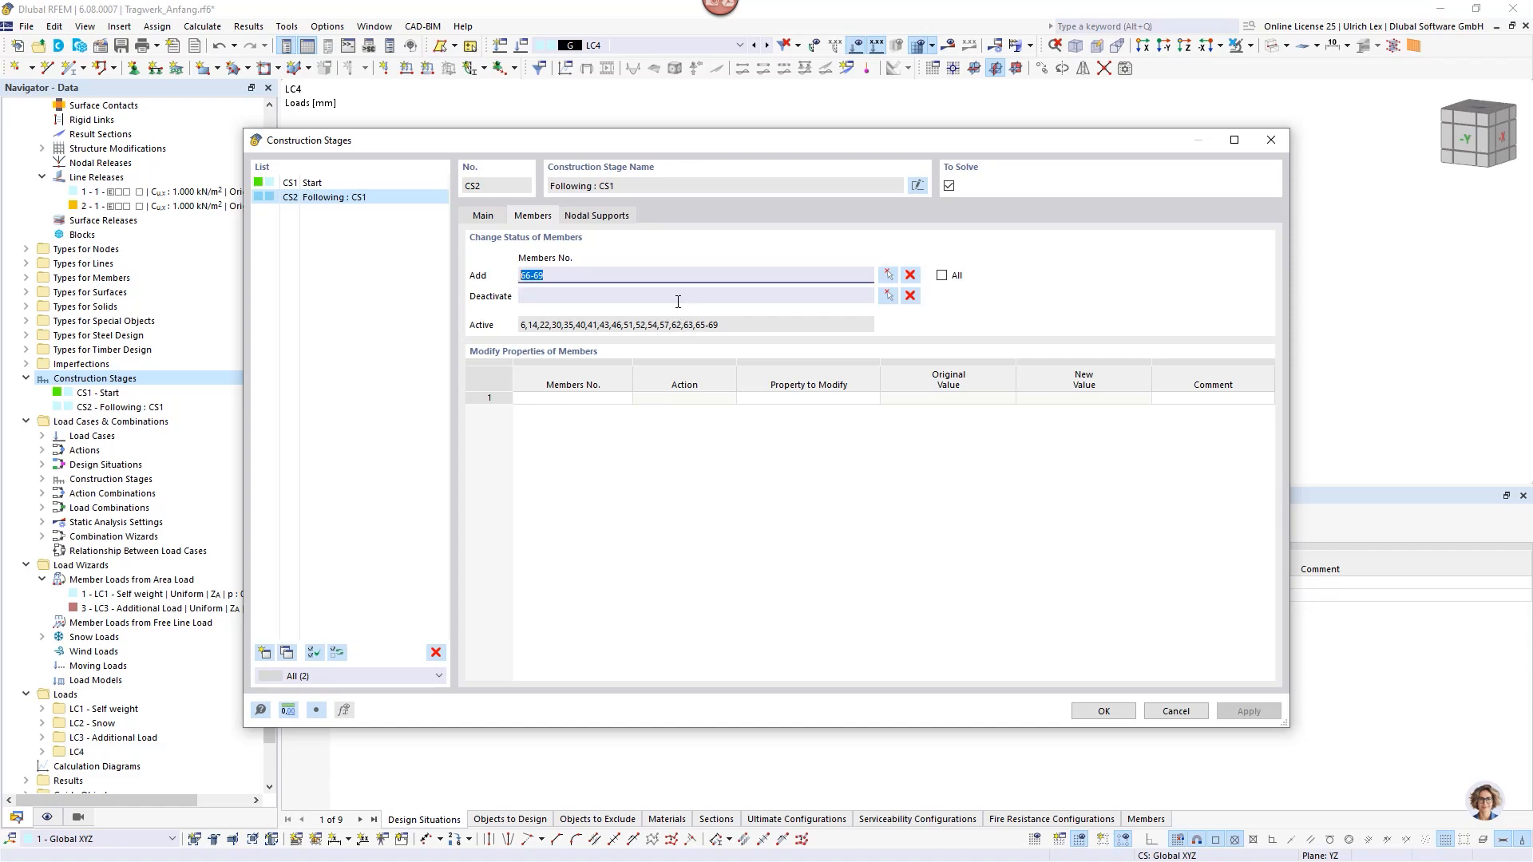
{"action": "key", "text": "Delete"}
Add the nodal supports at mid-span nodes 55 and 56 to construction stage CS2.
{"action": "left_click", "coordinate": [610, 221]}
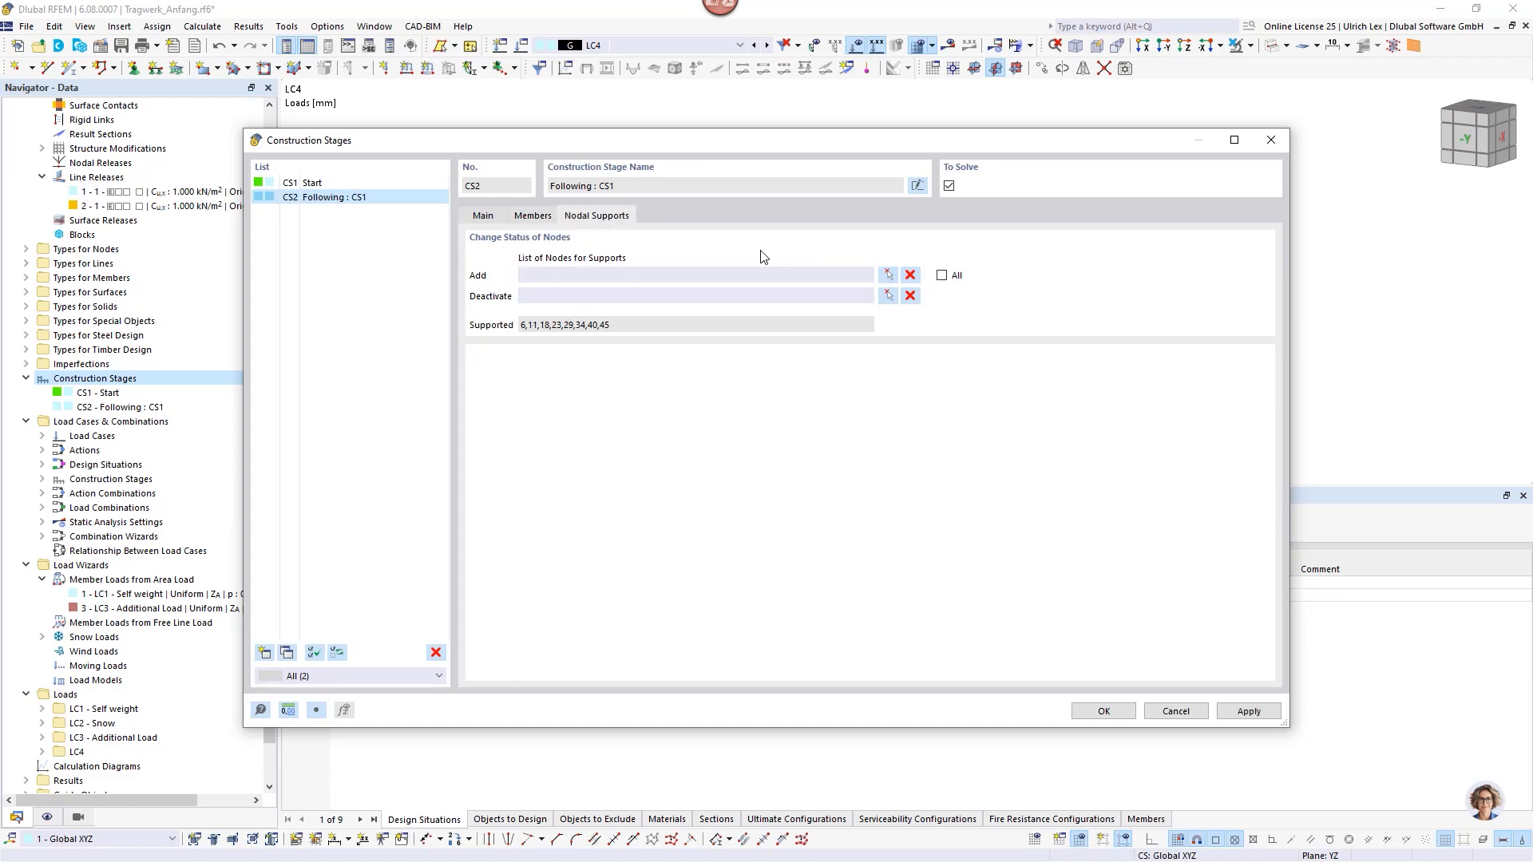
{"action": "left_click", "coordinate": [889, 276]}
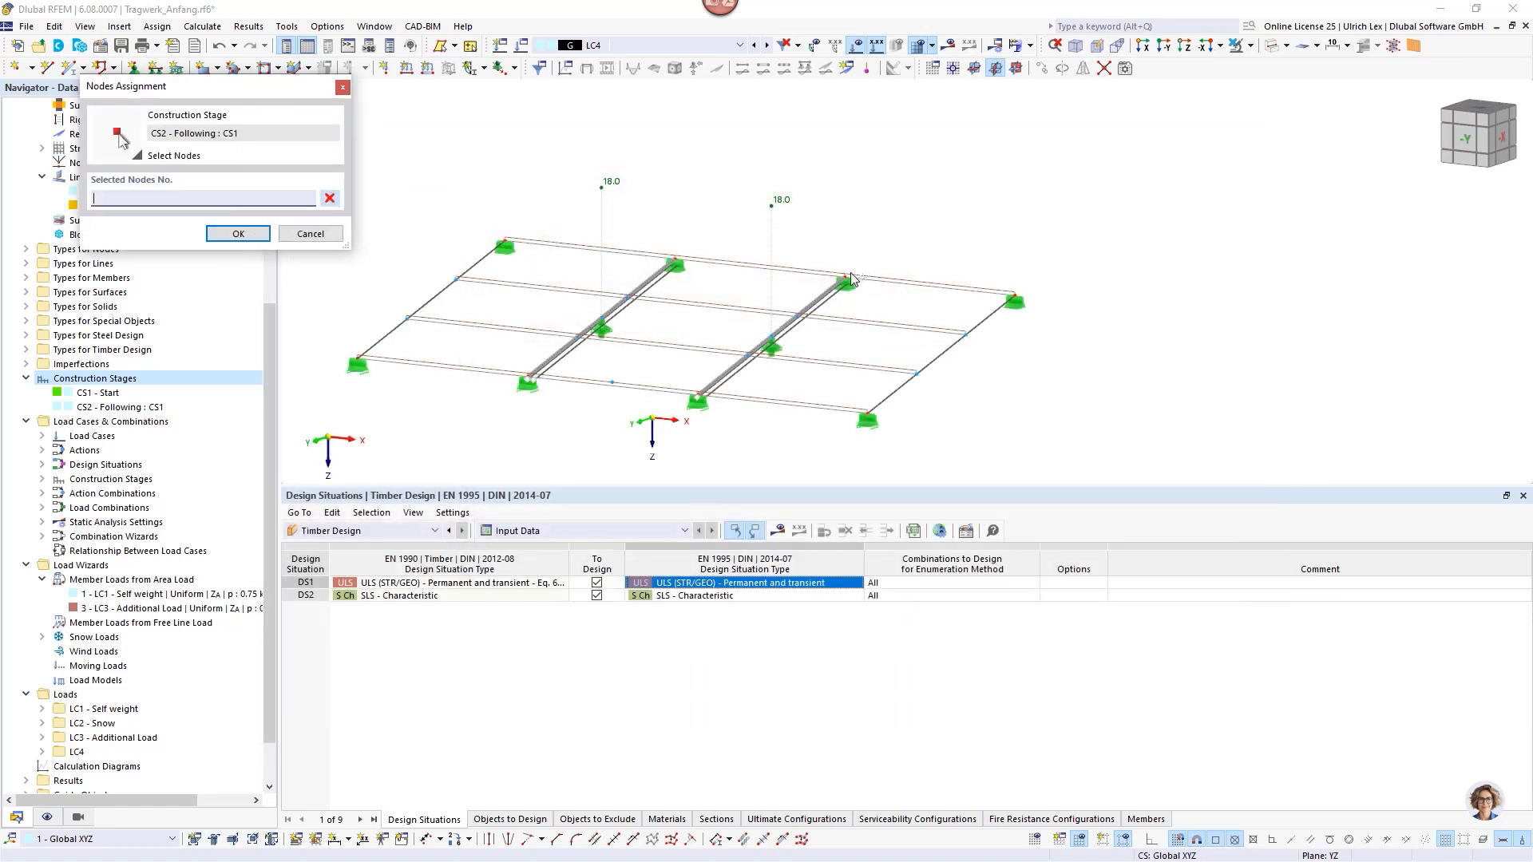
{"action": "left_click", "coordinate": [600, 318]}
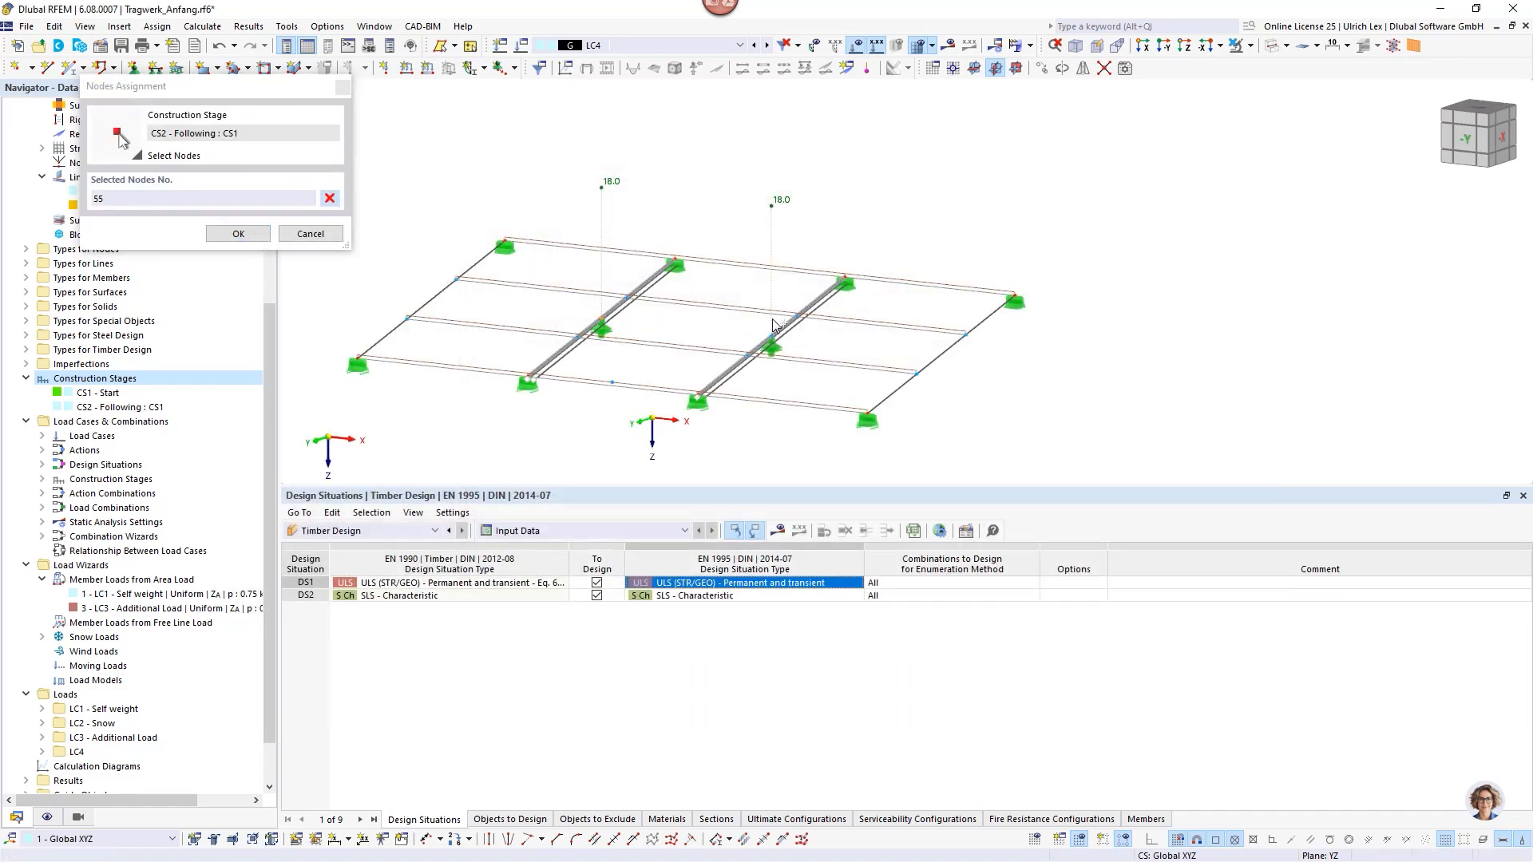
{"action": "left_click", "coordinate": [771, 338]}
{"action": "left_click", "coordinate": [260, 236]}
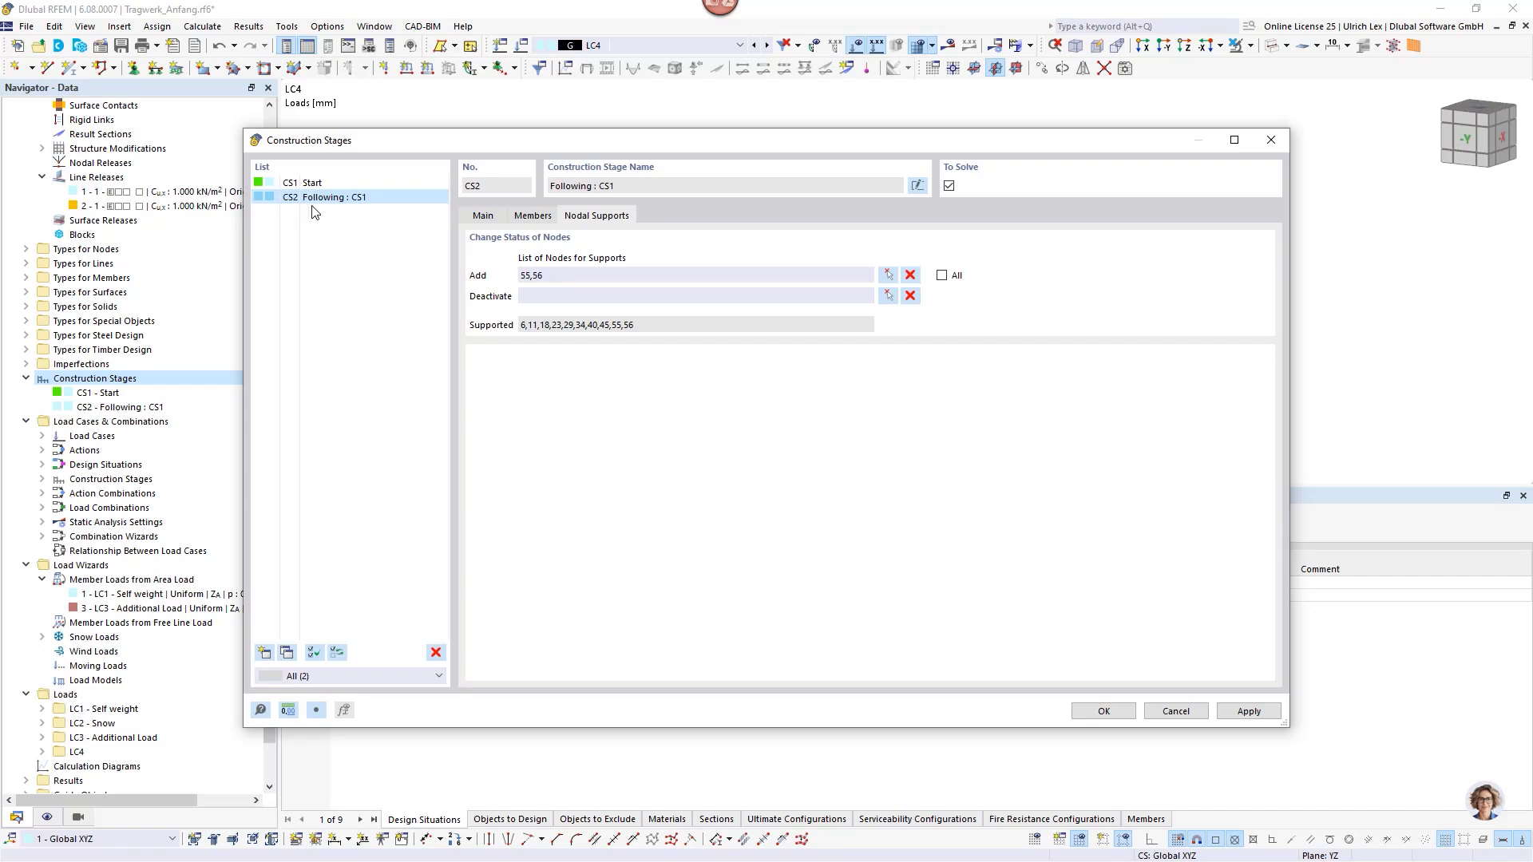
Create construction stage CS3 continuing from CS2 and add the reinforcement members 66-69 of both main beams to it.
{"action": "left_click", "coordinate": [264, 653]}
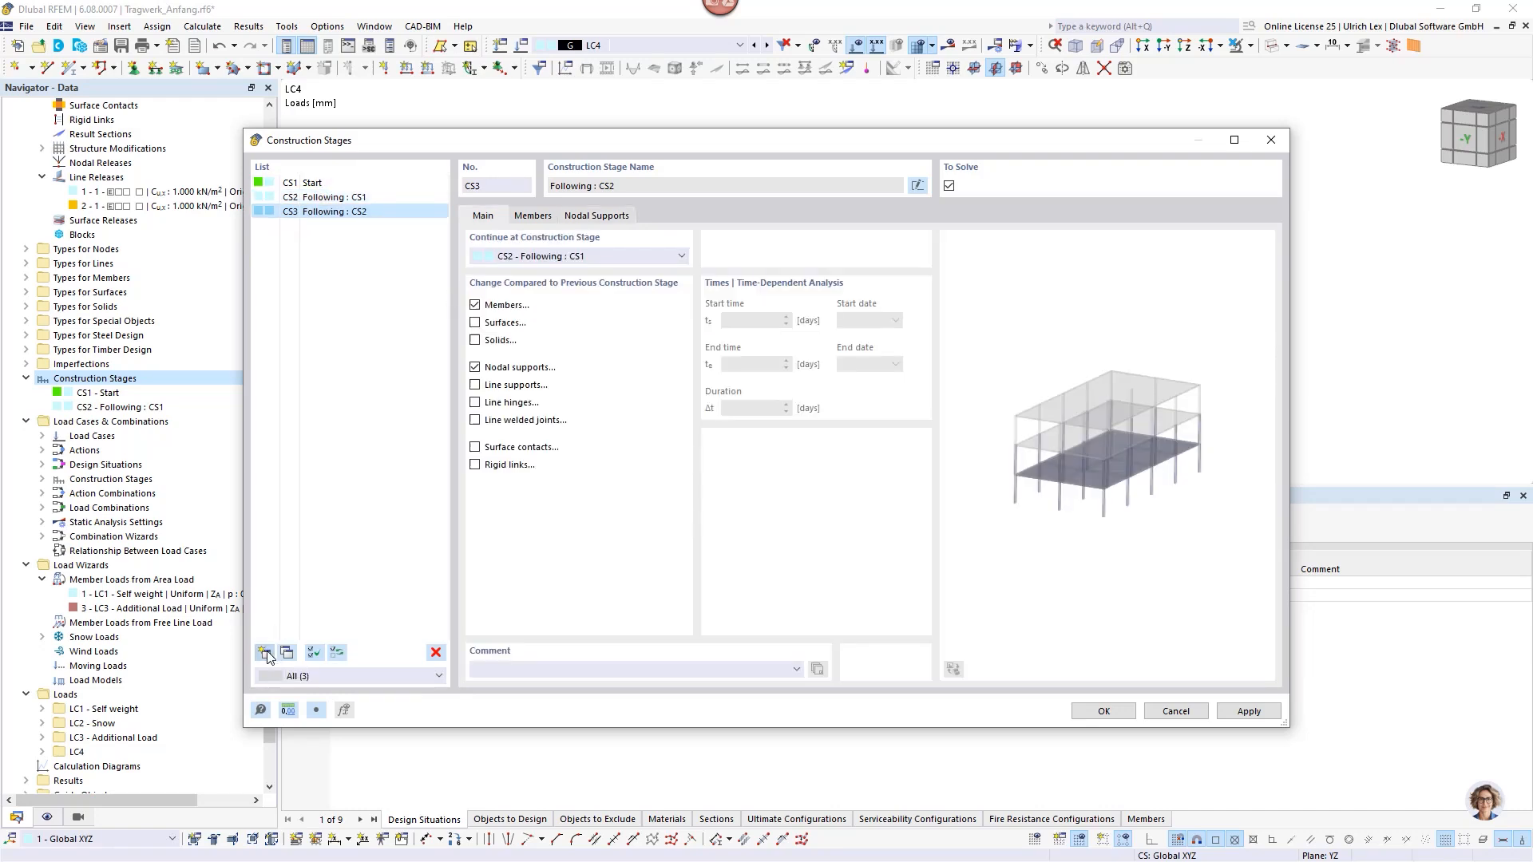
{"action": "left_click", "coordinate": [548, 219]}
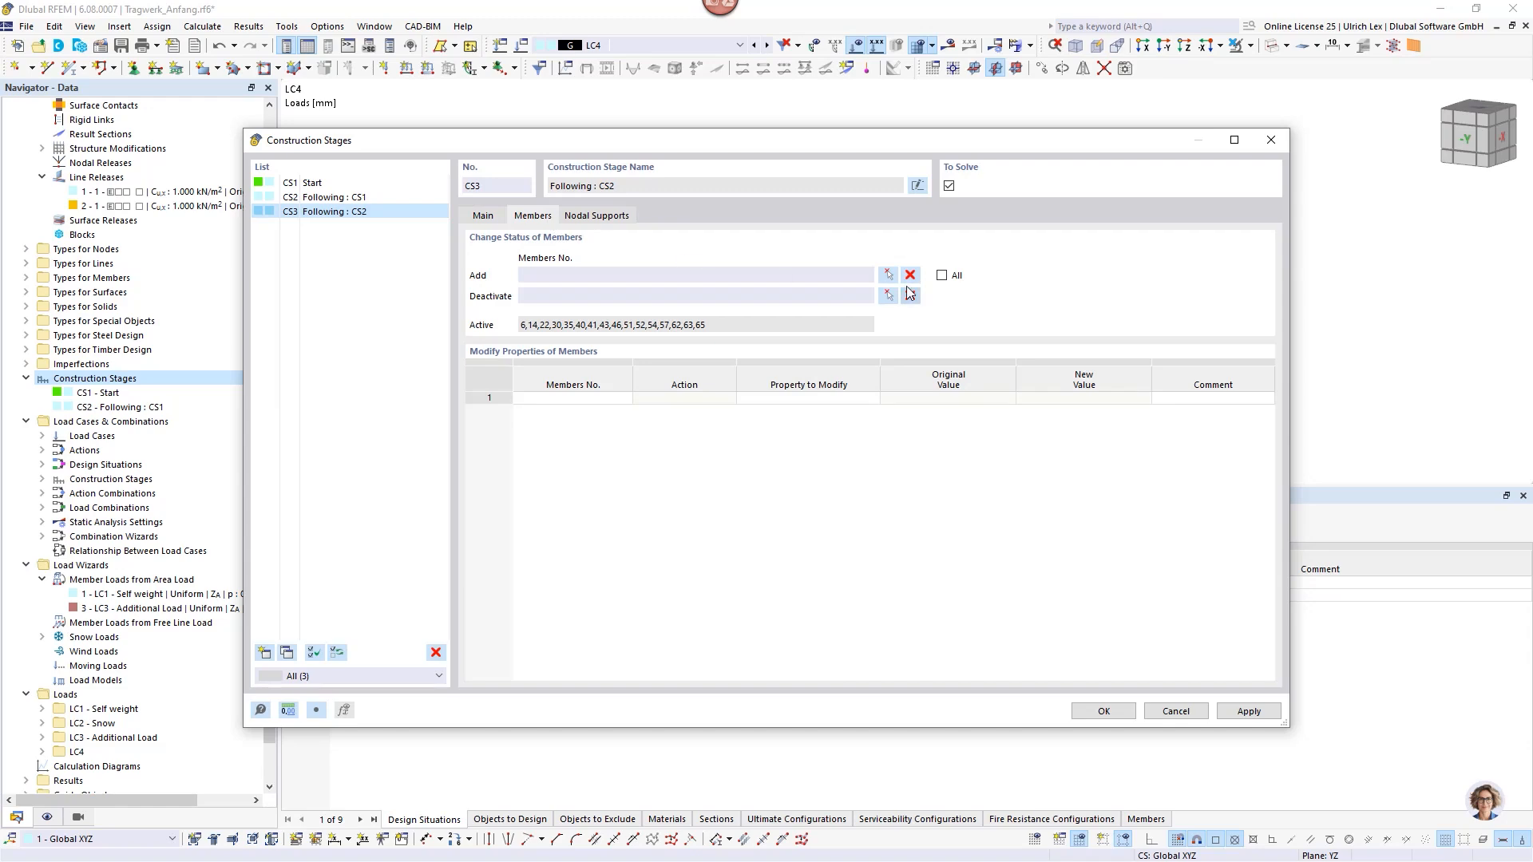
{"action": "left_click", "coordinate": [888, 276]}
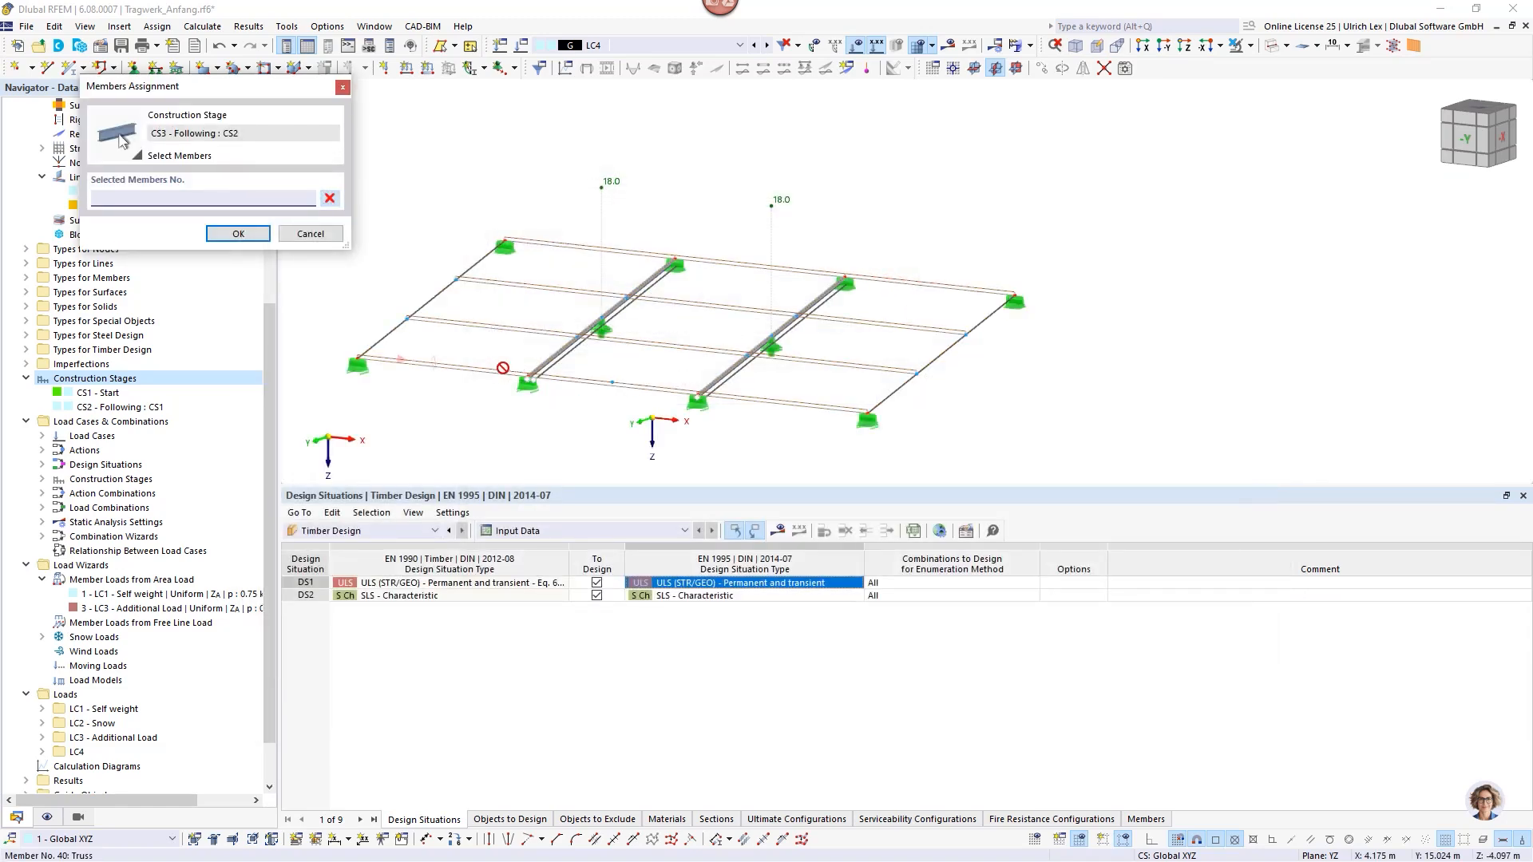
{"action": "scroll", "coordinate": [687, 389], "scroll_direction": "up", "scroll_amount": 5}
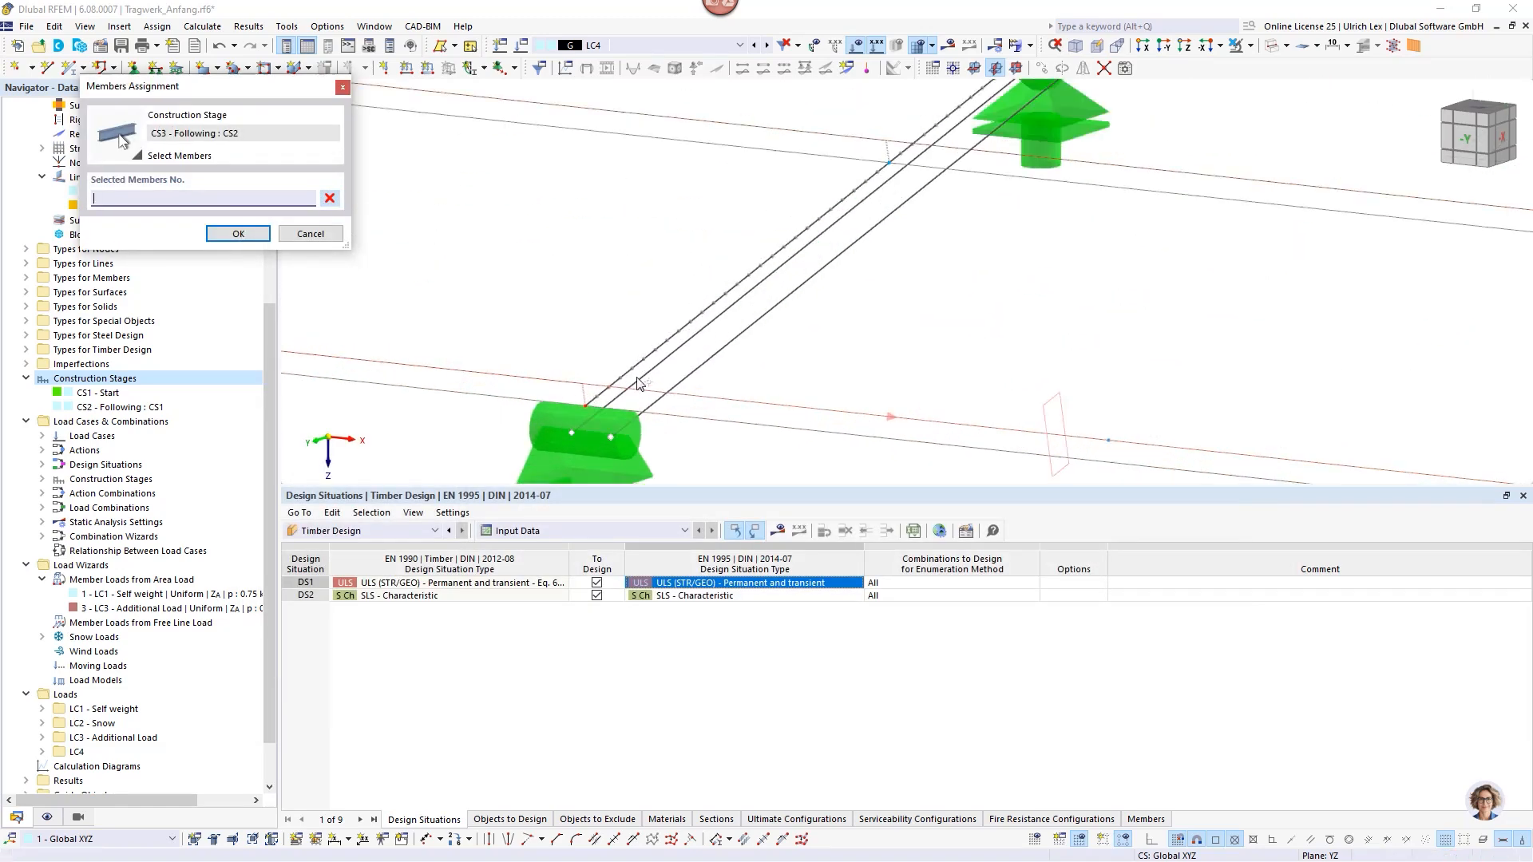
{"action": "left_click", "coordinate": [678, 363]}
{"action": "left_click", "coordinate": [718, 371]}
{"action": "scroll", "coordinate": [574, 306], "scroll_direction": "down", "scroll_amount": 5}
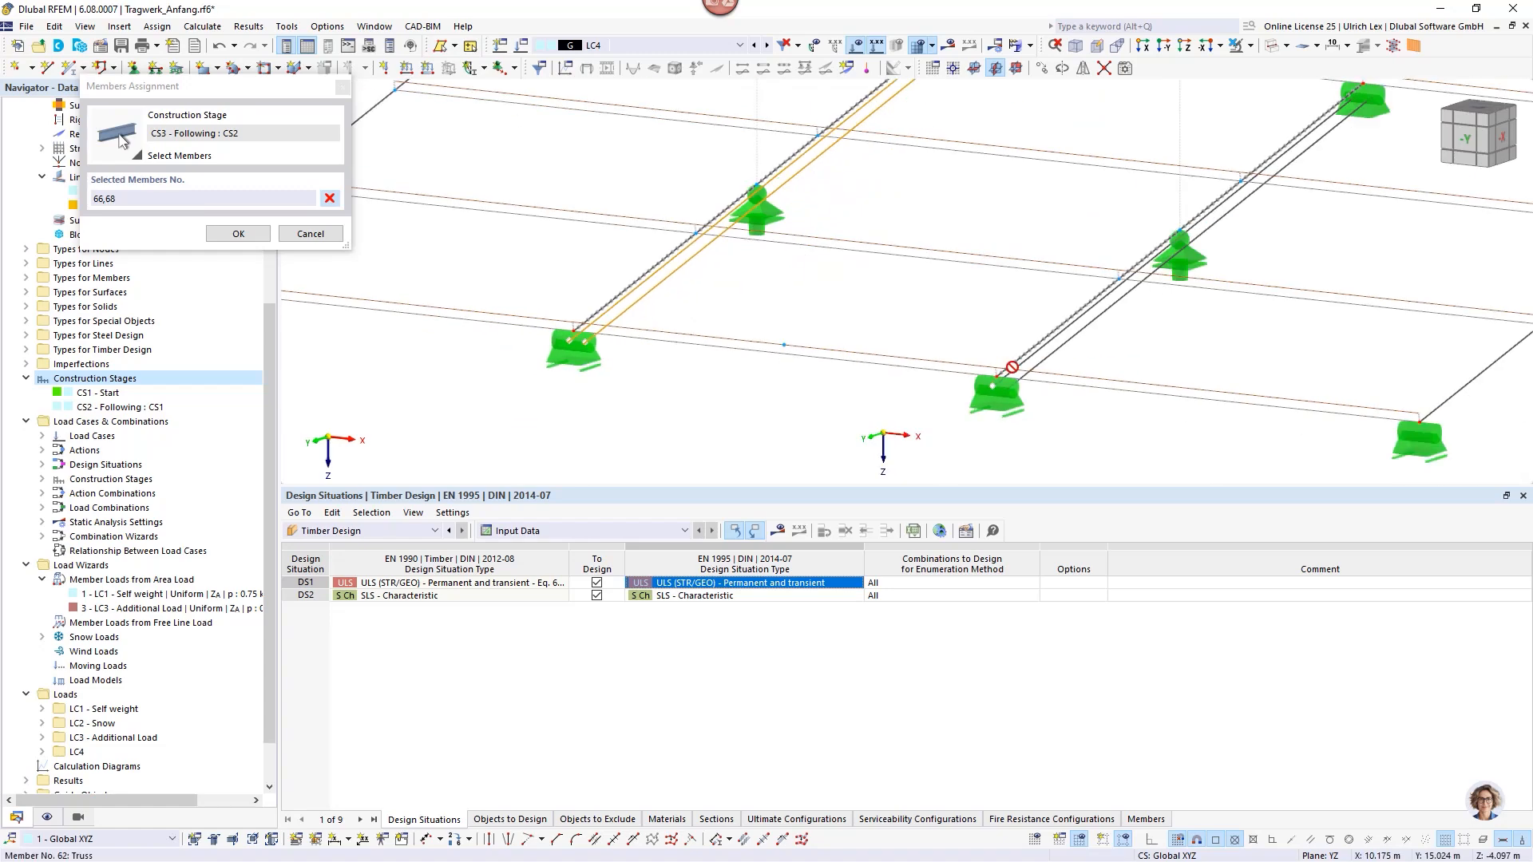
{"action": "scroll", "coordinate": [1075, 367], "scroll_direction": "up", "scroll_amount": 5}
{"action": "left_click", "coordinate": [1001, 304]}
{"action": "left_click", "coordinate": [1039, 314]}
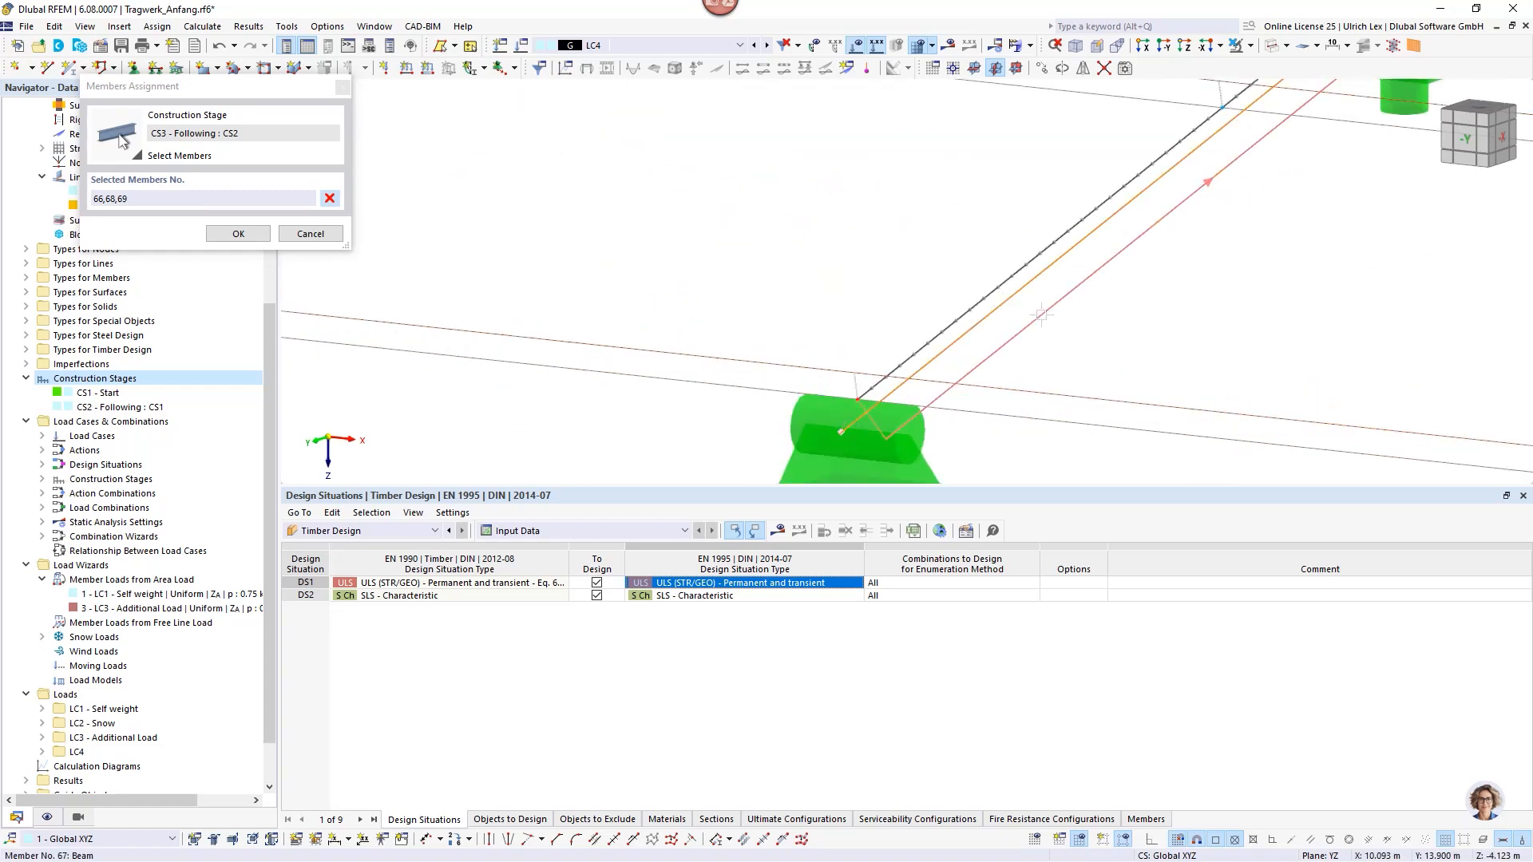
{"action": "scroll", "coordinate": [892, 307], "scroll_direction": "down", "scroll_amount": 3}
{"action": "scroll", "coordinate": [891, 307], "scroll_direction": "down", "scroll_amount": 3}
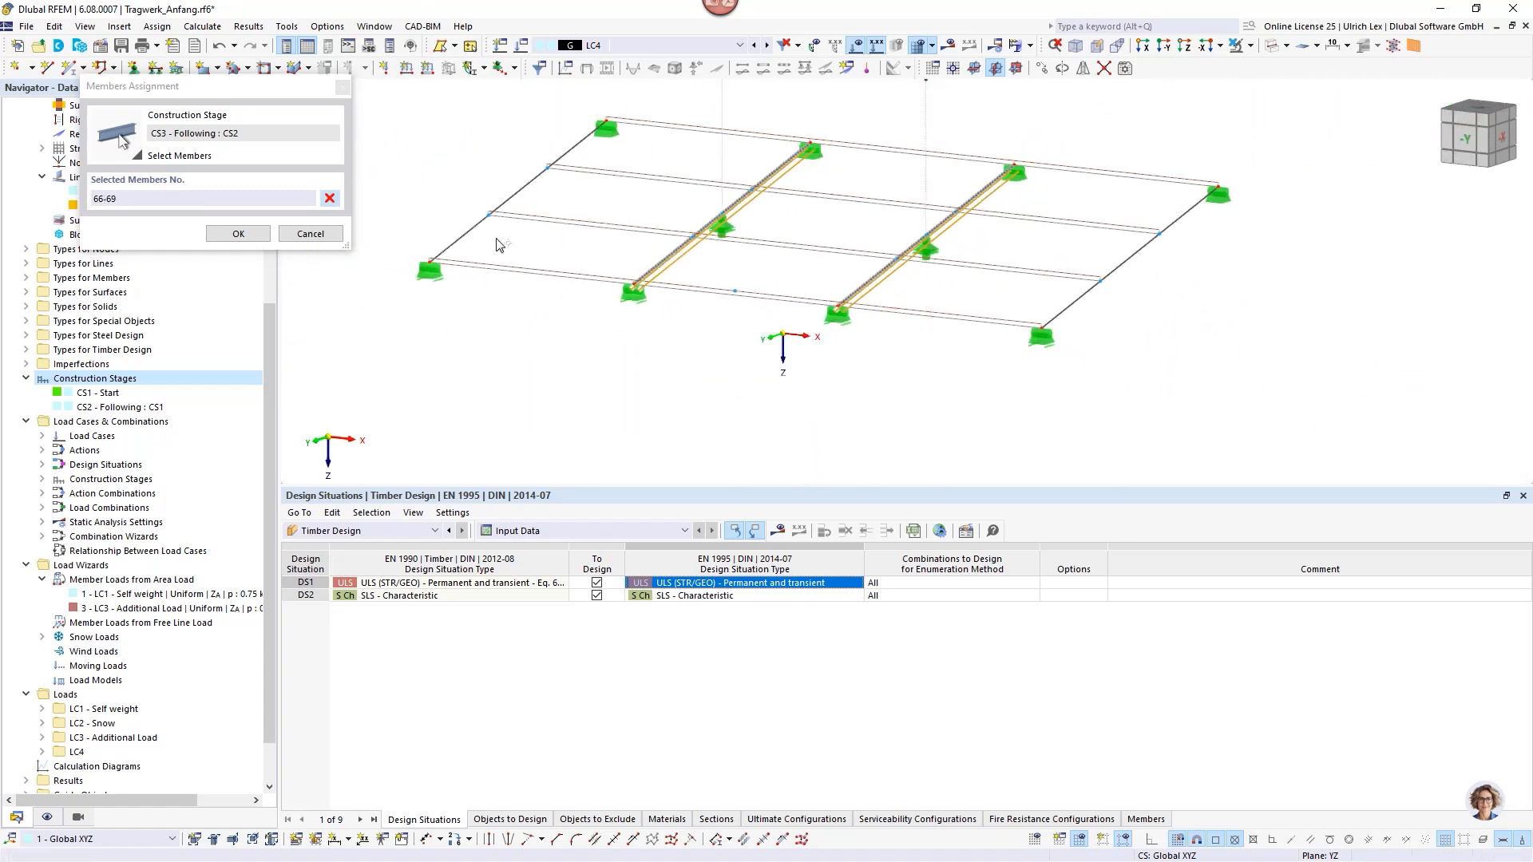
{"action": "left_click", "coordinate": [240, 233]}
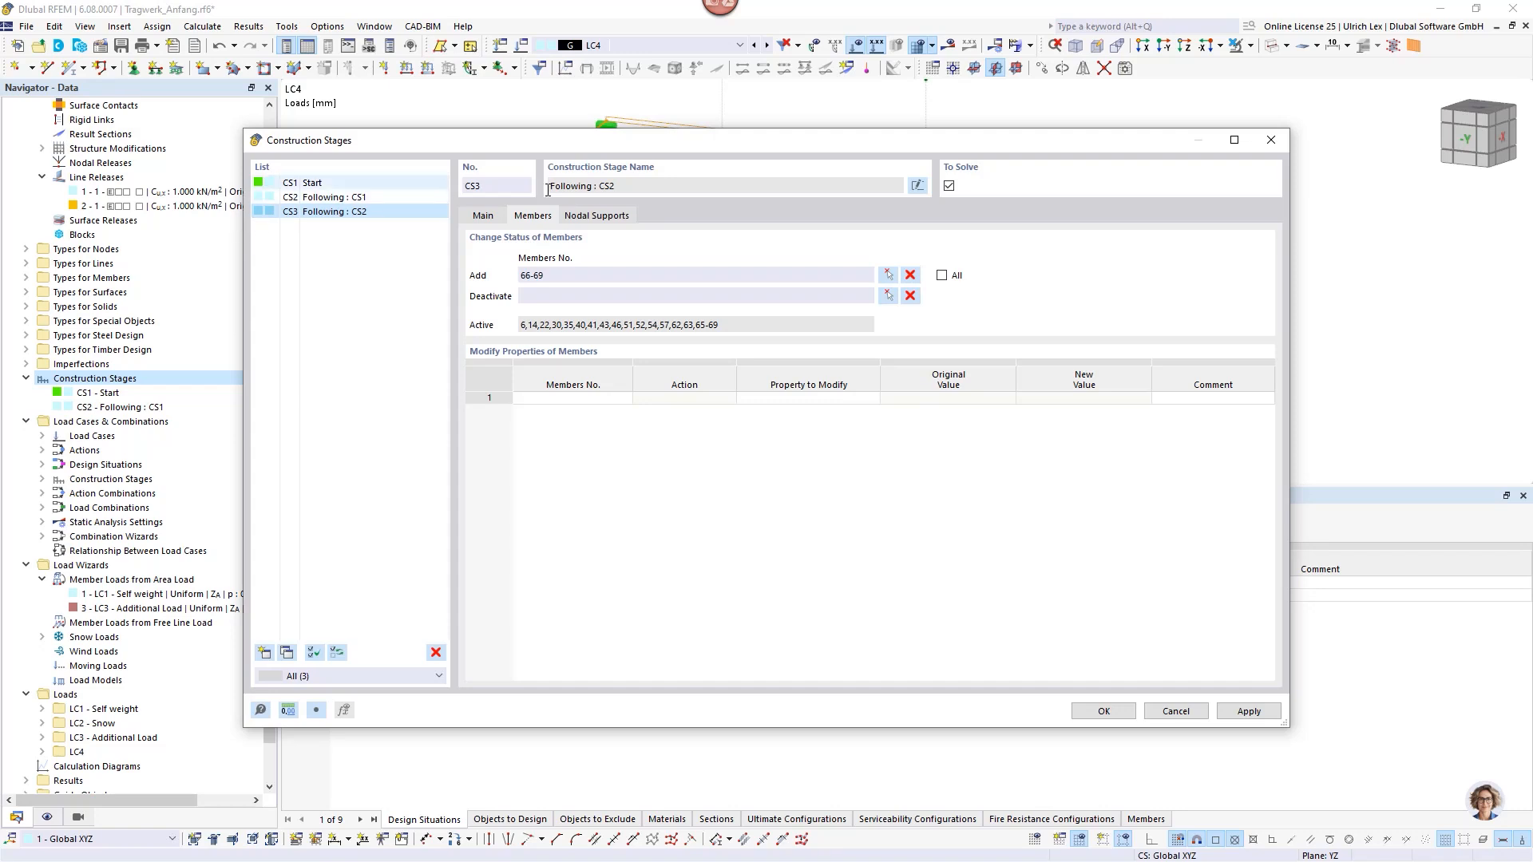
Create construction stage CS4 continuing from CS3 and deactivate the nodal supports at mid-span nodes 55 and 56 in it.
{"action": "left_click", "coordinate": [264, 652]}
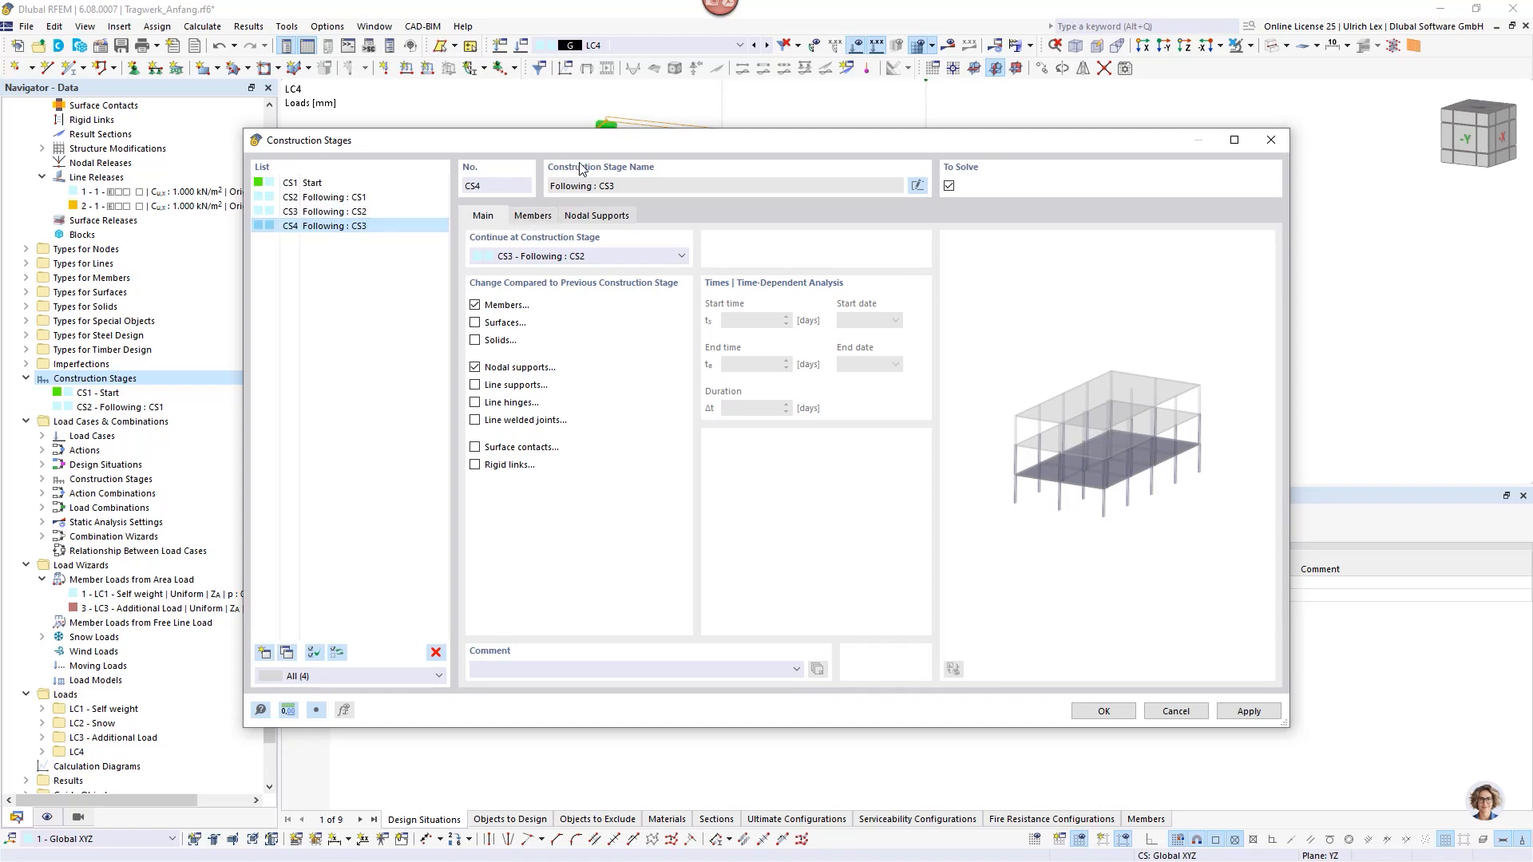
{"action": "left_click_drag", "start_coordinate": [603, 142], "coordinate": [606, 341]}
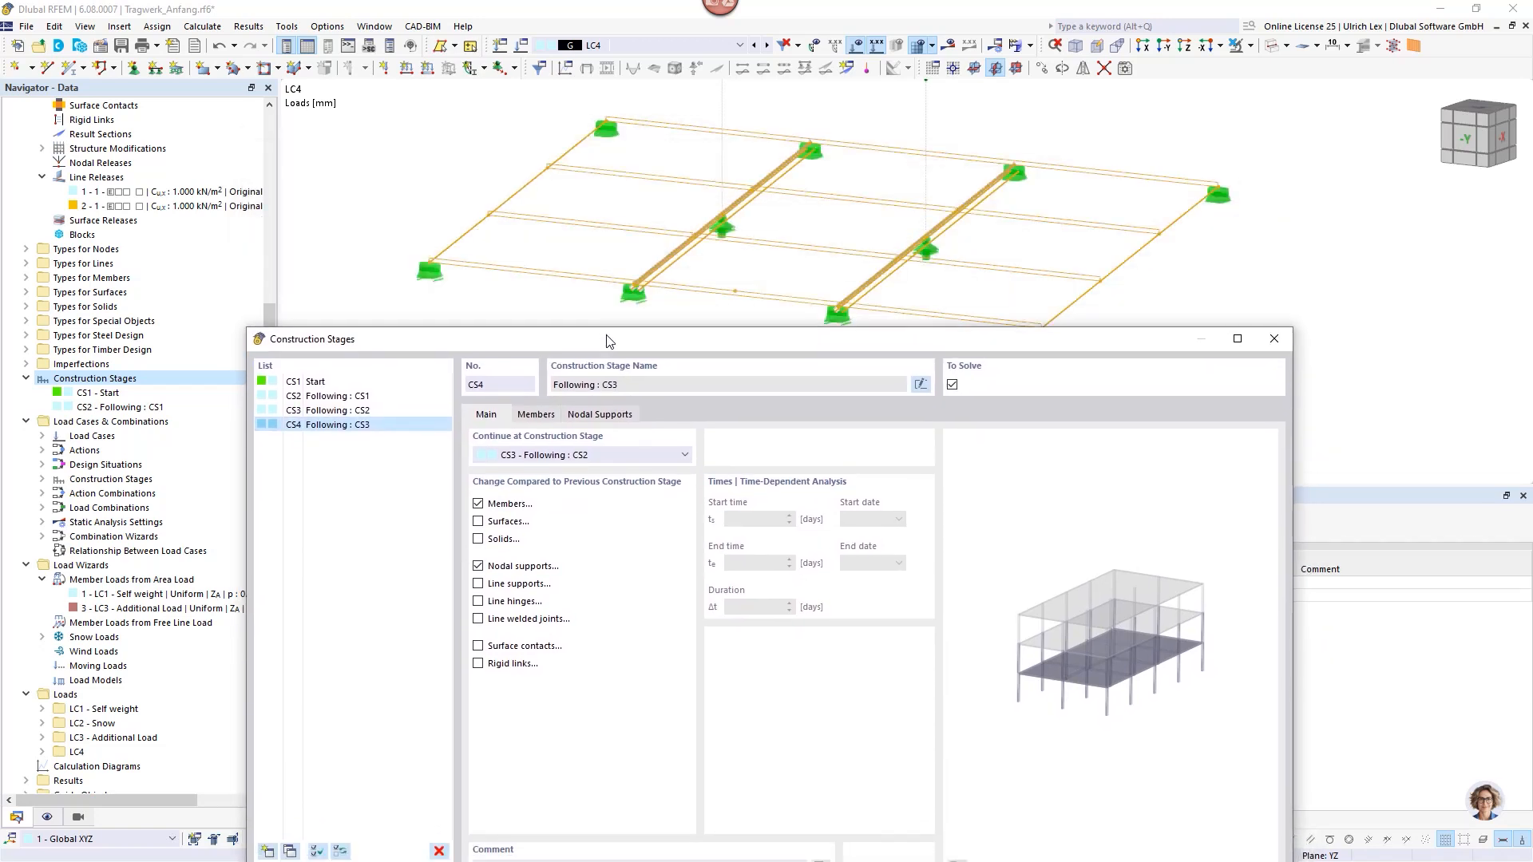
{"action": "left_click", "coordinate": [604, 416]}
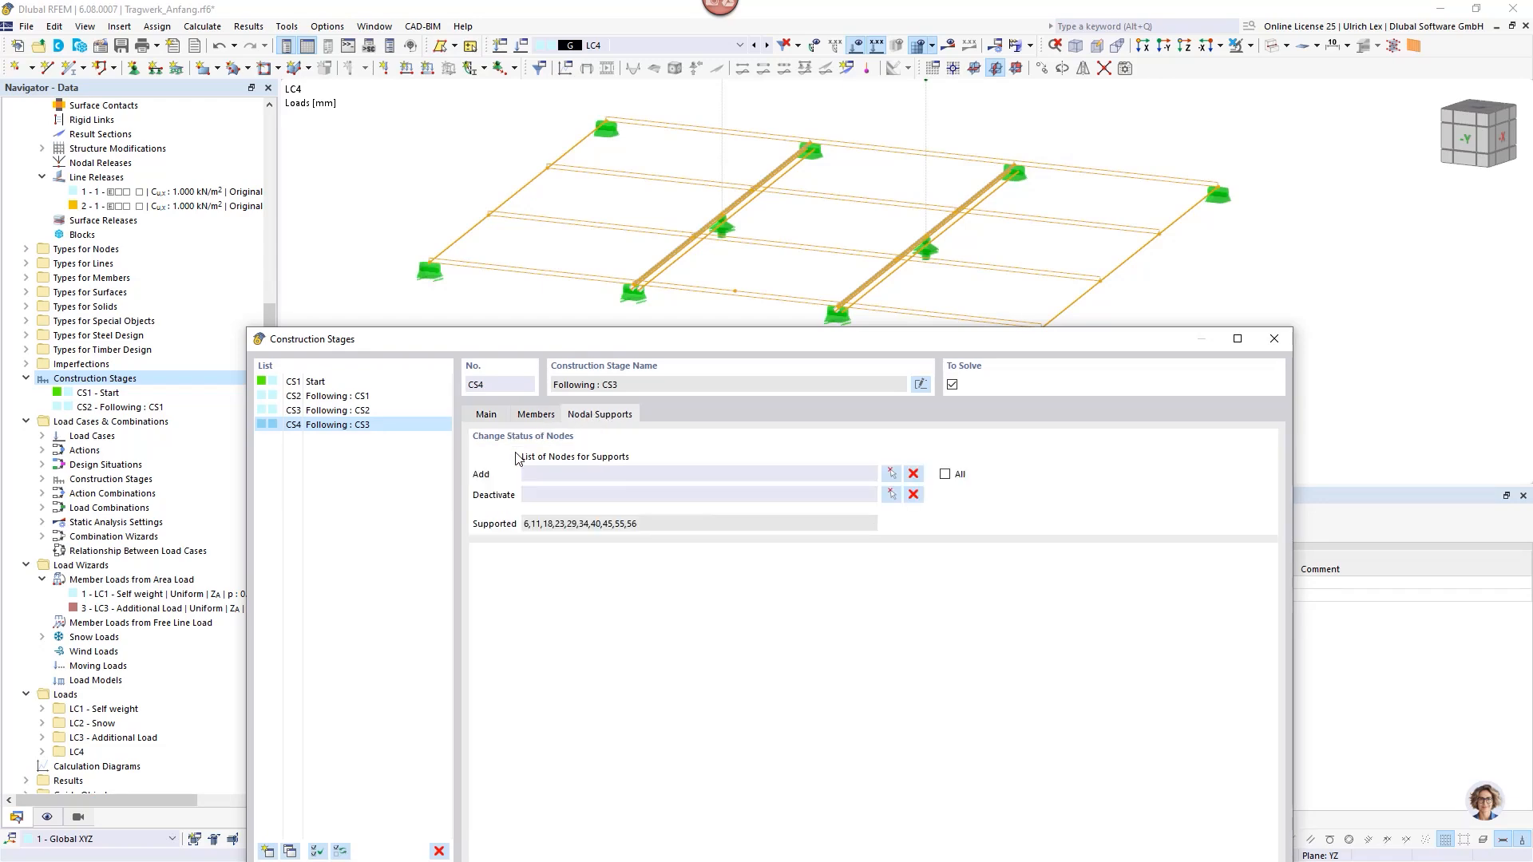
{"action": "left_click", "coordinate": [891, 495]}
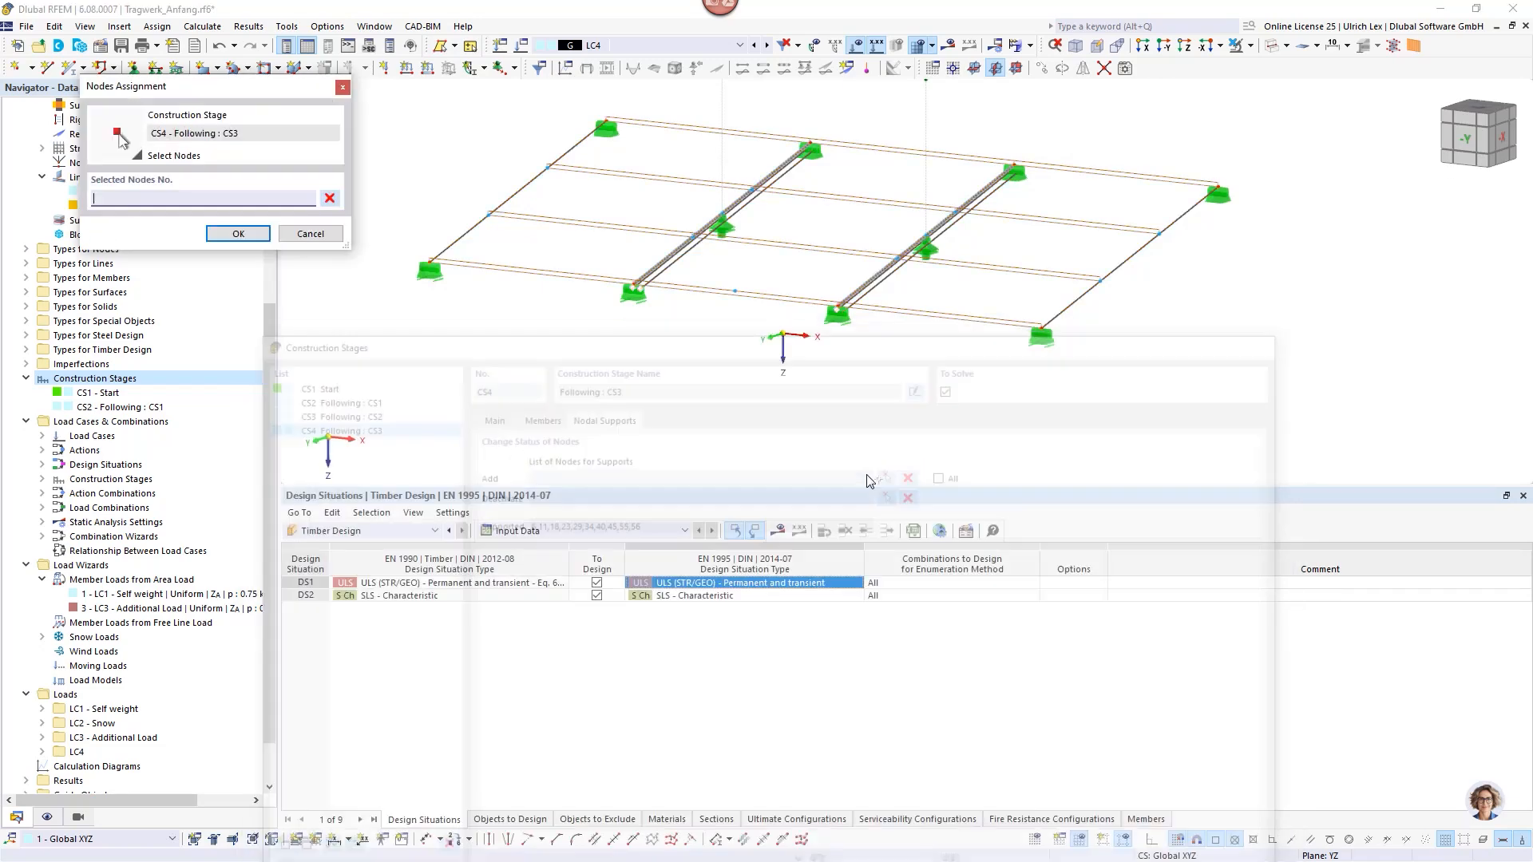
{"action": "scroll", "coordinate": [719, 224], "scroll_direction": "up", "scroll_amount": 3}
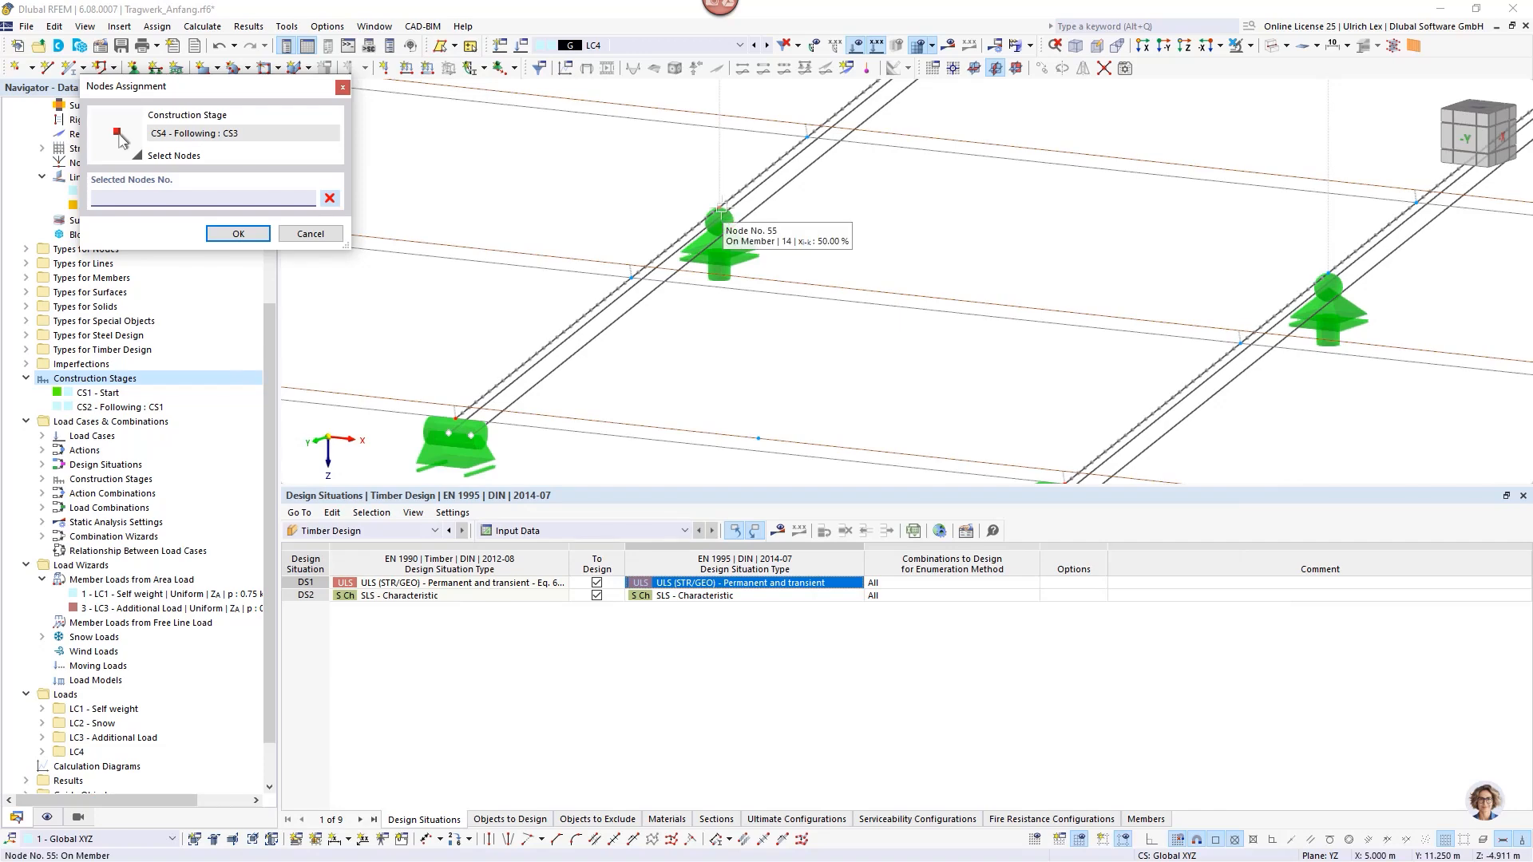
{"action": "left_click", "coordinate": [719, 224]}
{"action": "scroll", "coordinate": [834, 234], "scroll_direction": "down", "scroll_amount": 4}
{"action": "scroll", "coordinate": [834, 234], "scroll_direction": "up", "scroll_amount": 4}
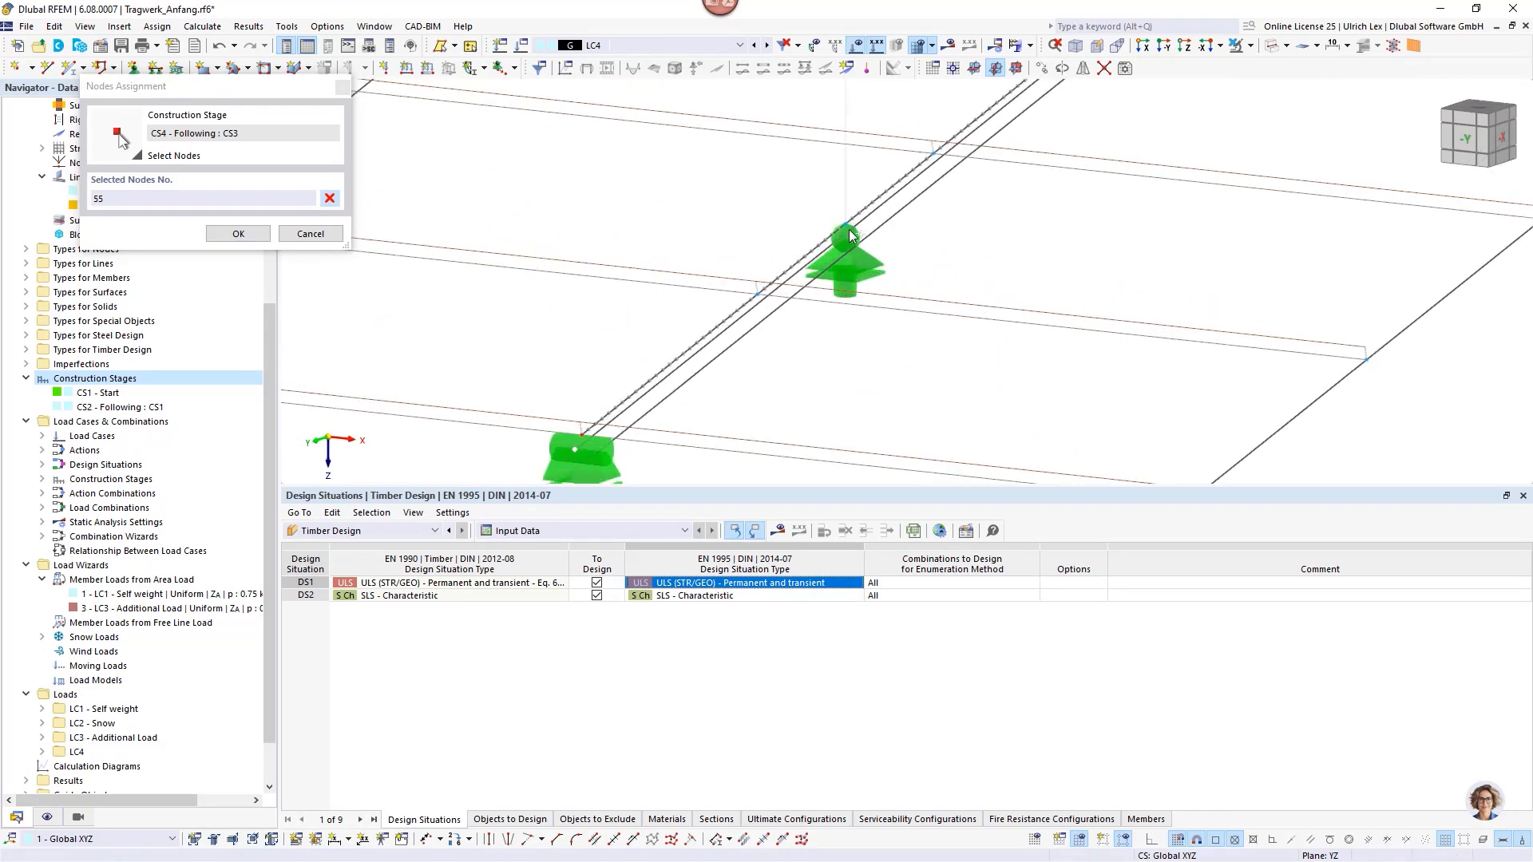
{"action": "left_click", "coordinate": [809, 223]}
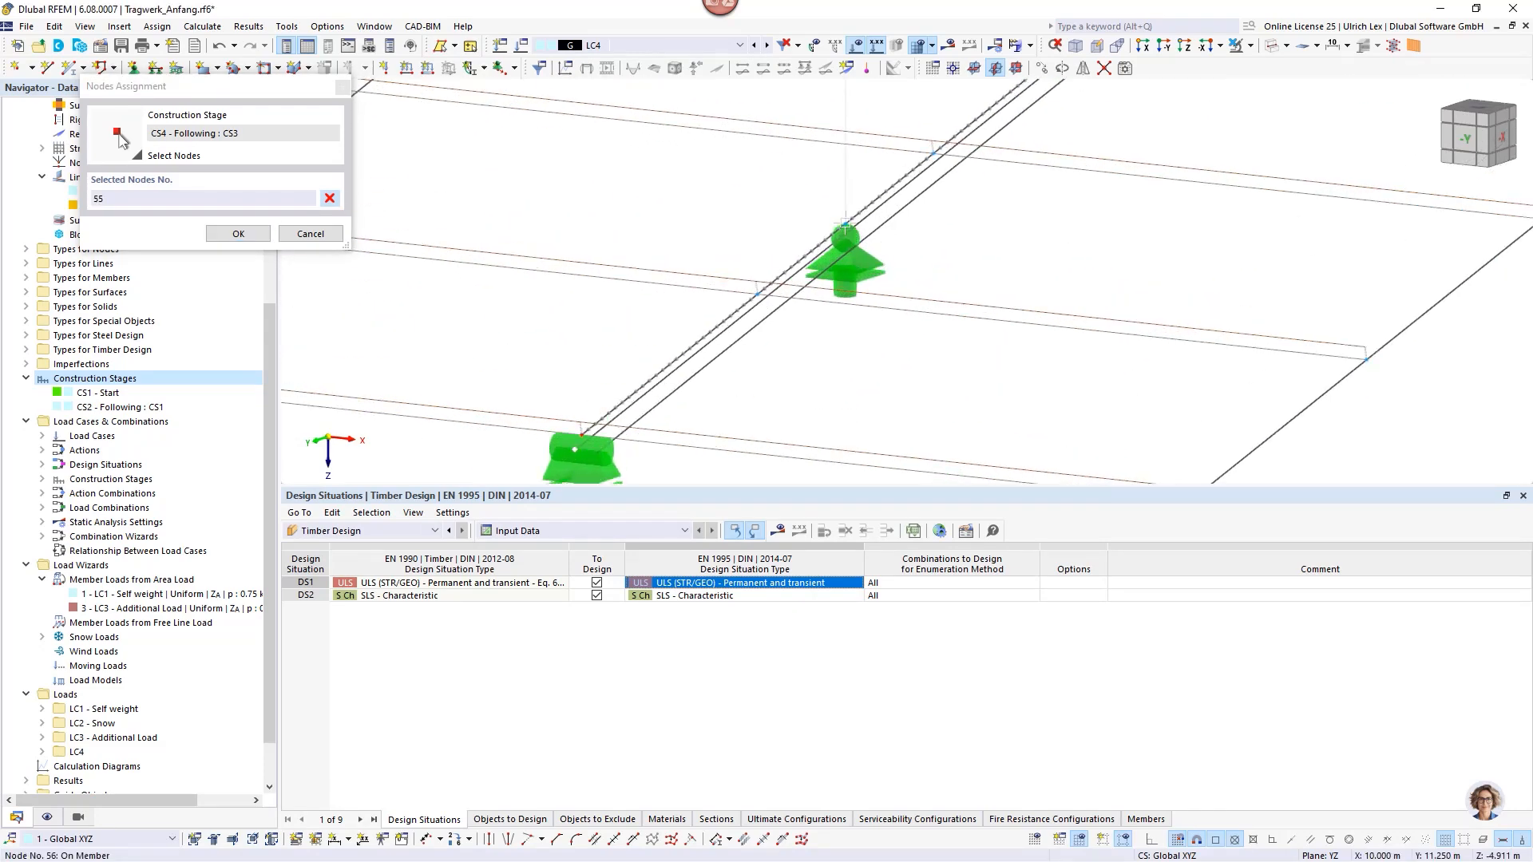
{"action": "left_click", "coordinate": [230, 234]}
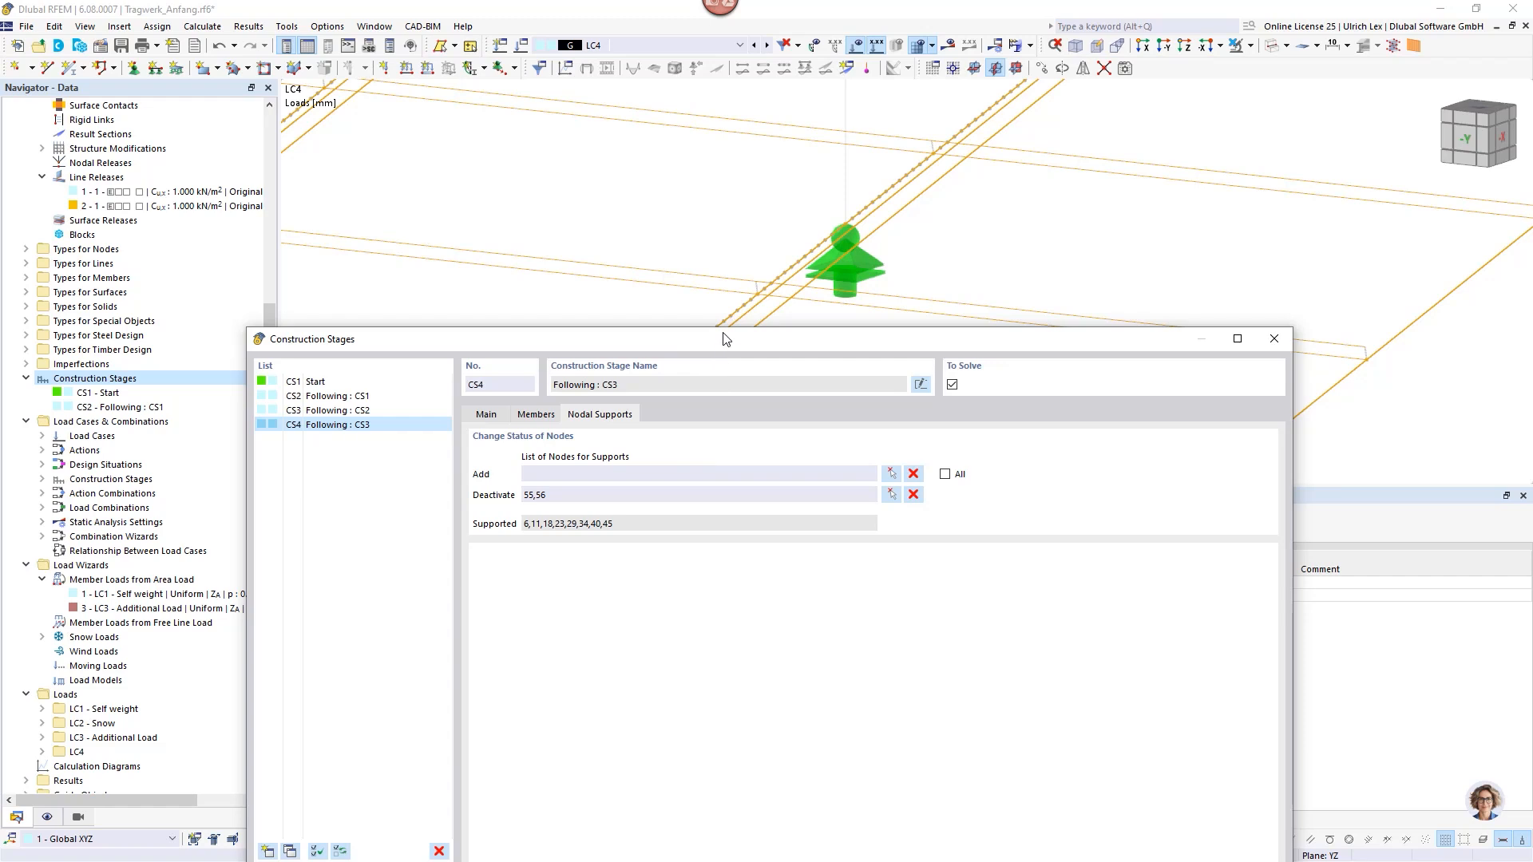
{"action": "left_click_drag", "start_coordinate": [725, 339], "coordinate": [705, 150]}
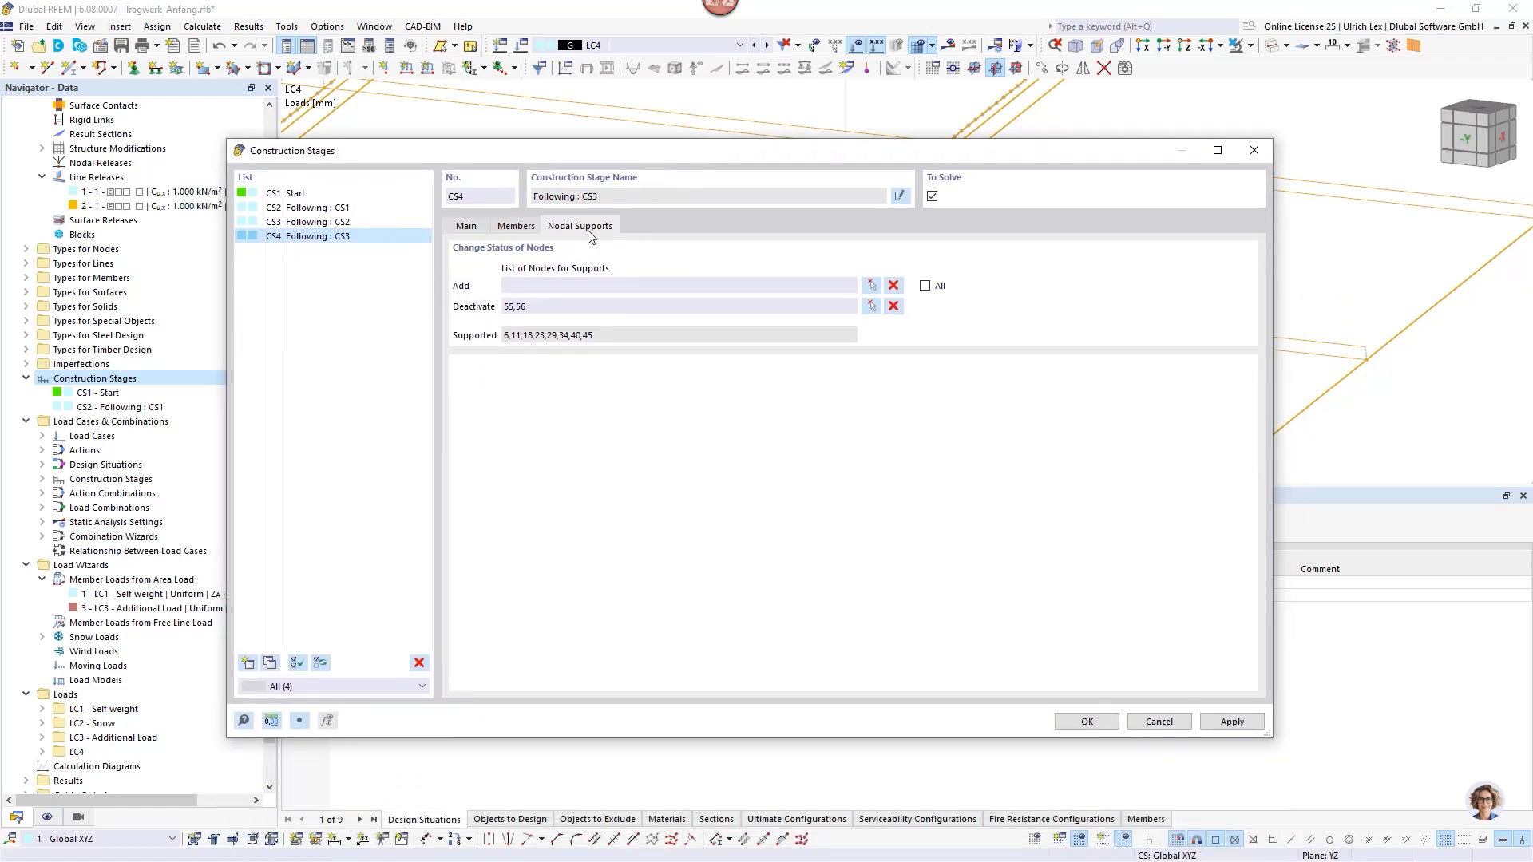
{"action": "left_click", "coordinate": [1117, 721]}
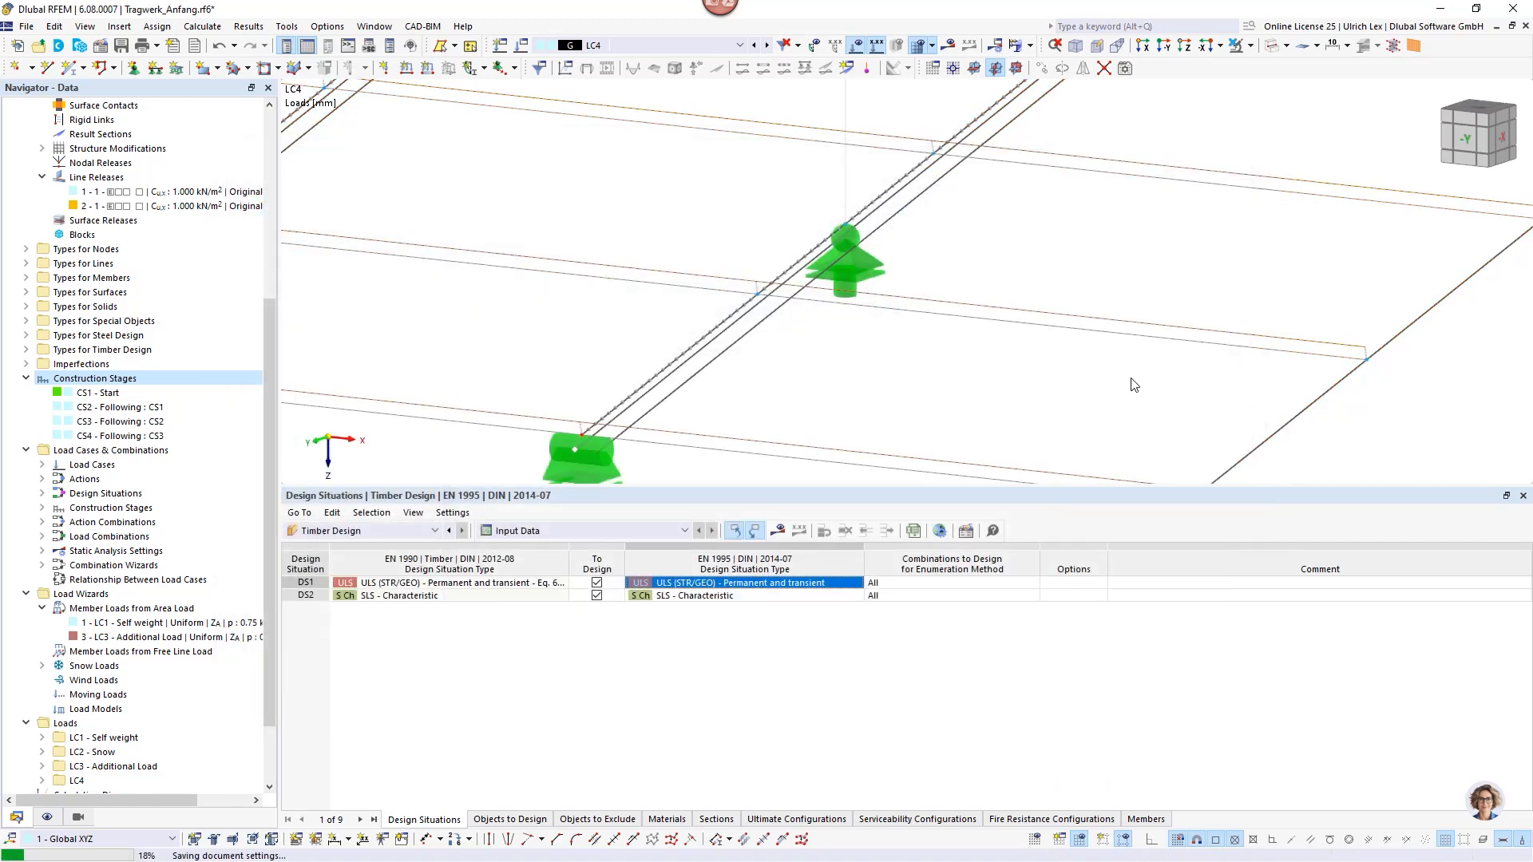
{"action": "scroll", "coordinate": [1030, 425], "scroll_direction": "down", "scroll_amount": 4}
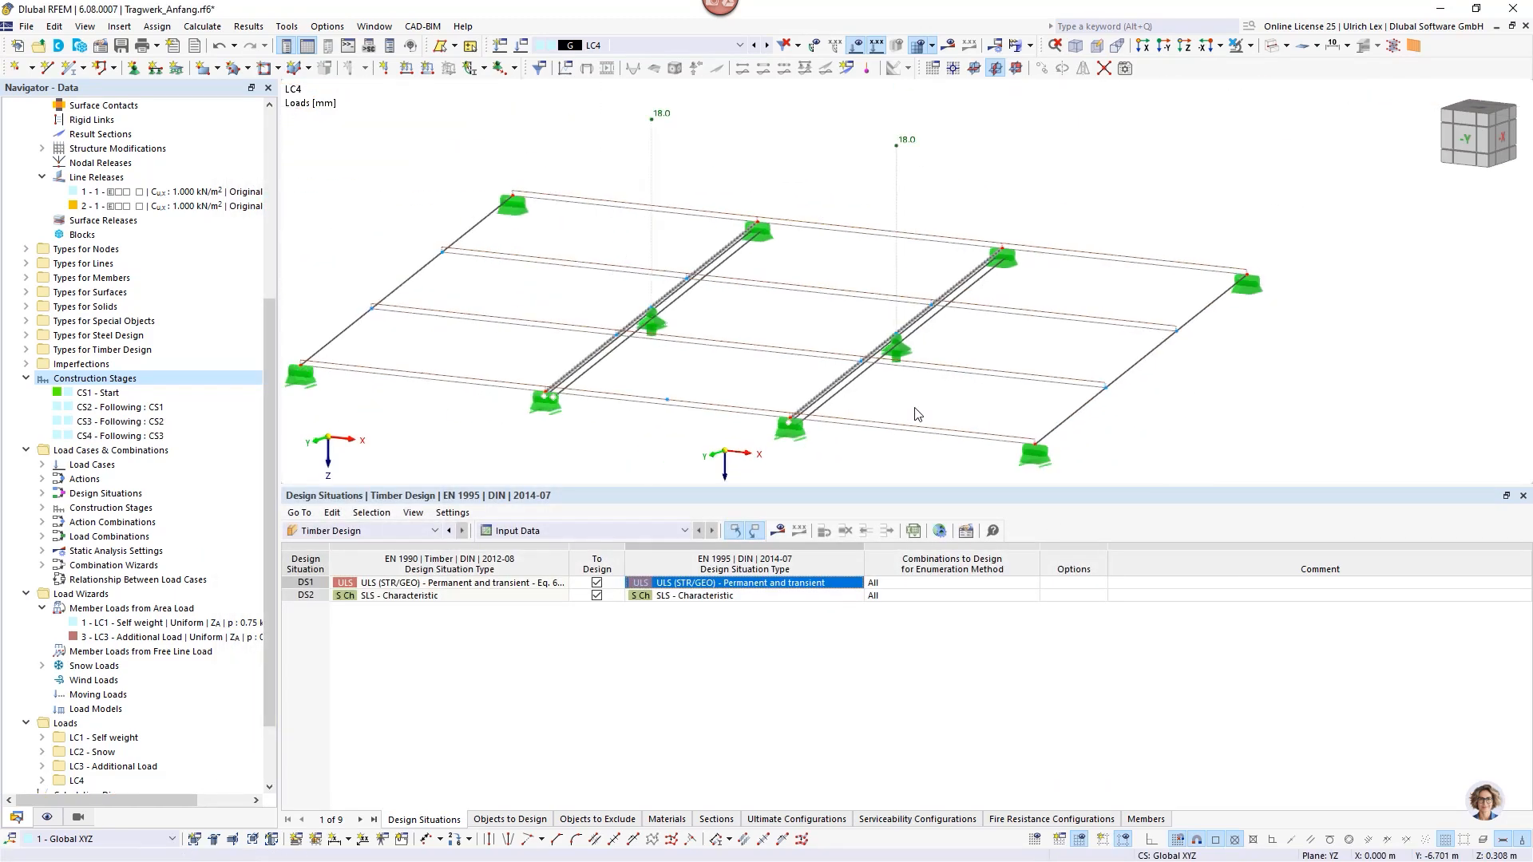
Replace LC2 Snow and LC3 Additional Load with LC4 in the load cases of stage CS2, and remove LC3 from stage CS3.
{"action": "left_click", "coordinate": [522, 48]}
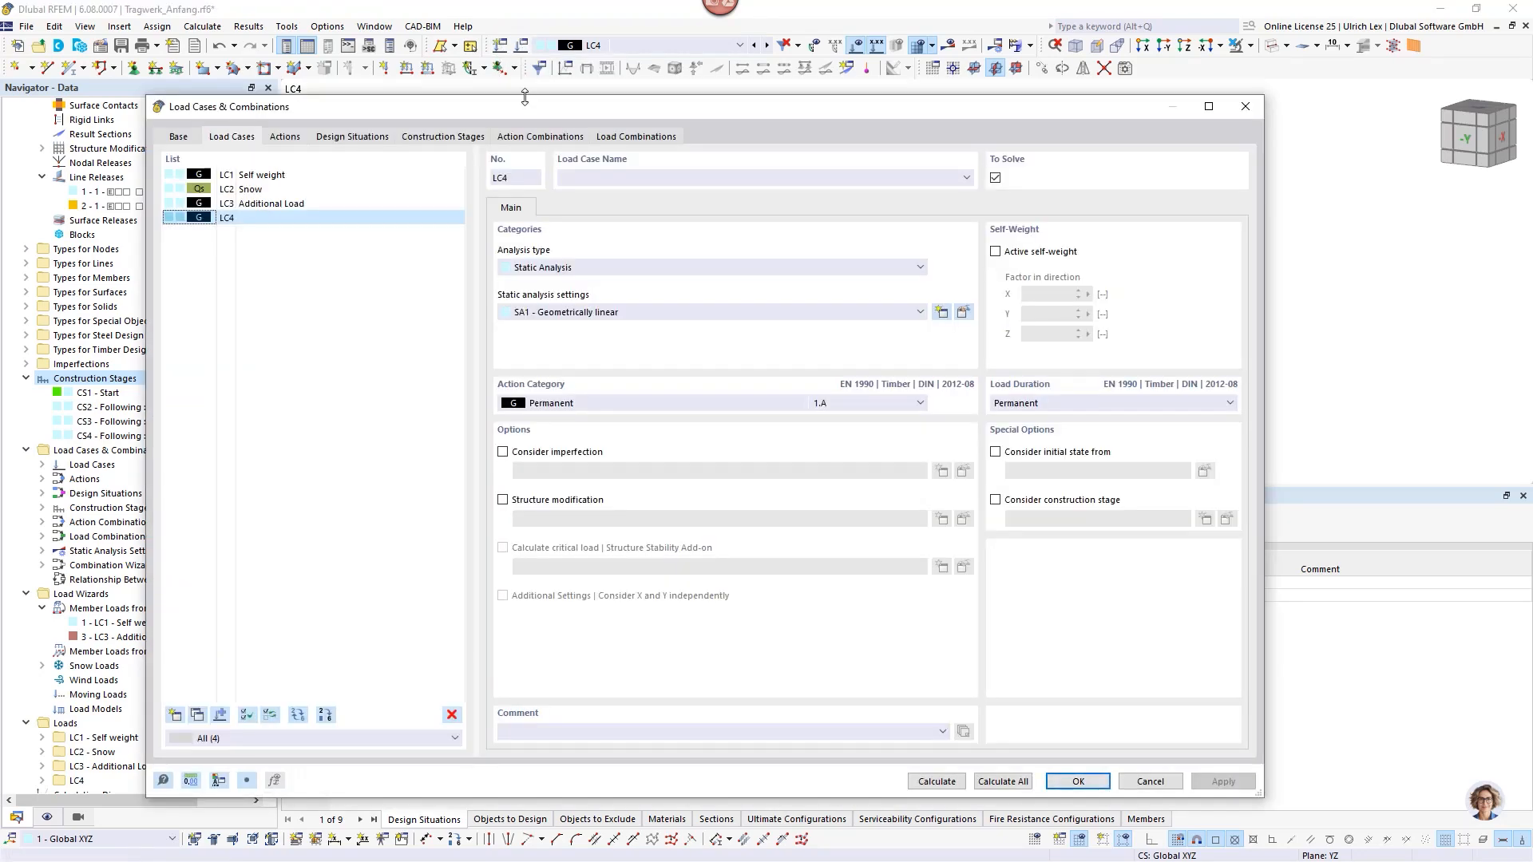
{"action": "left_click_drag", "start_coordinate": [527, 107], "coordinate": [528, 85]}
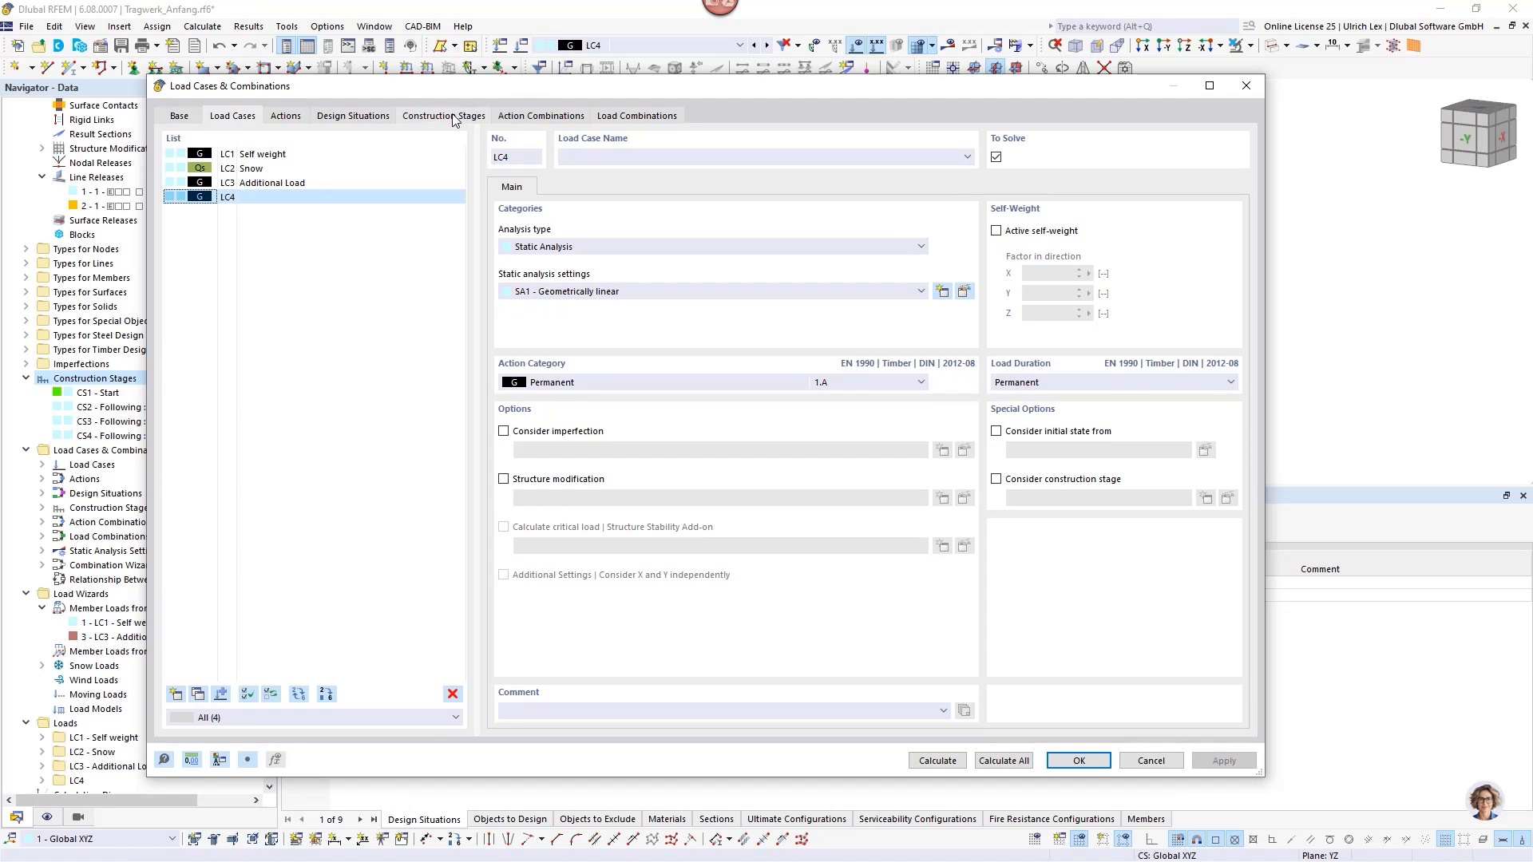
{"action": "left_click", "coordinate": [447, 118]}
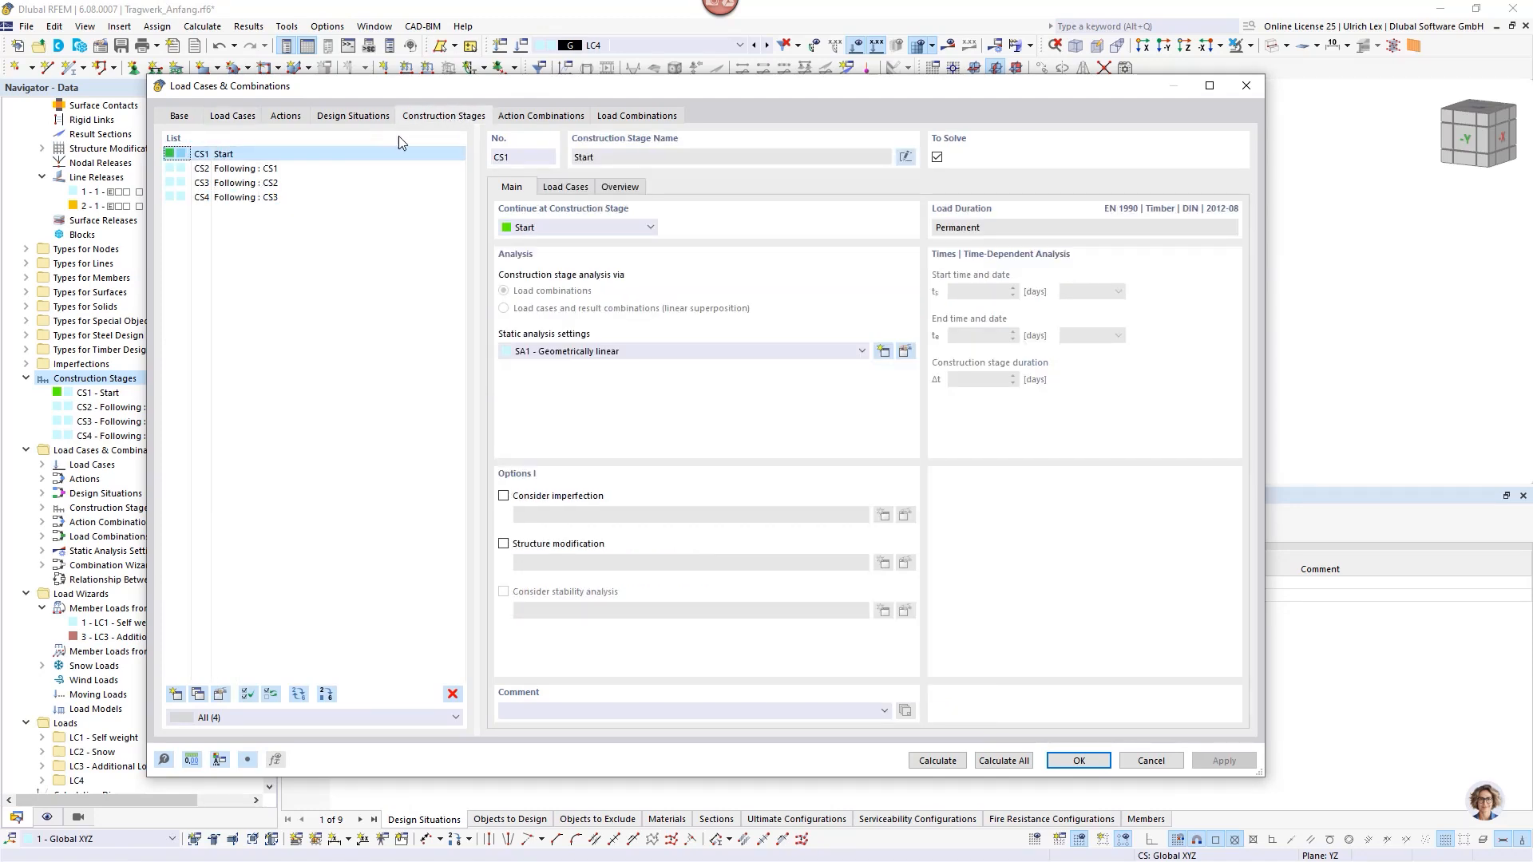
{"action": "left_click", "coordinate": [564, 187]}
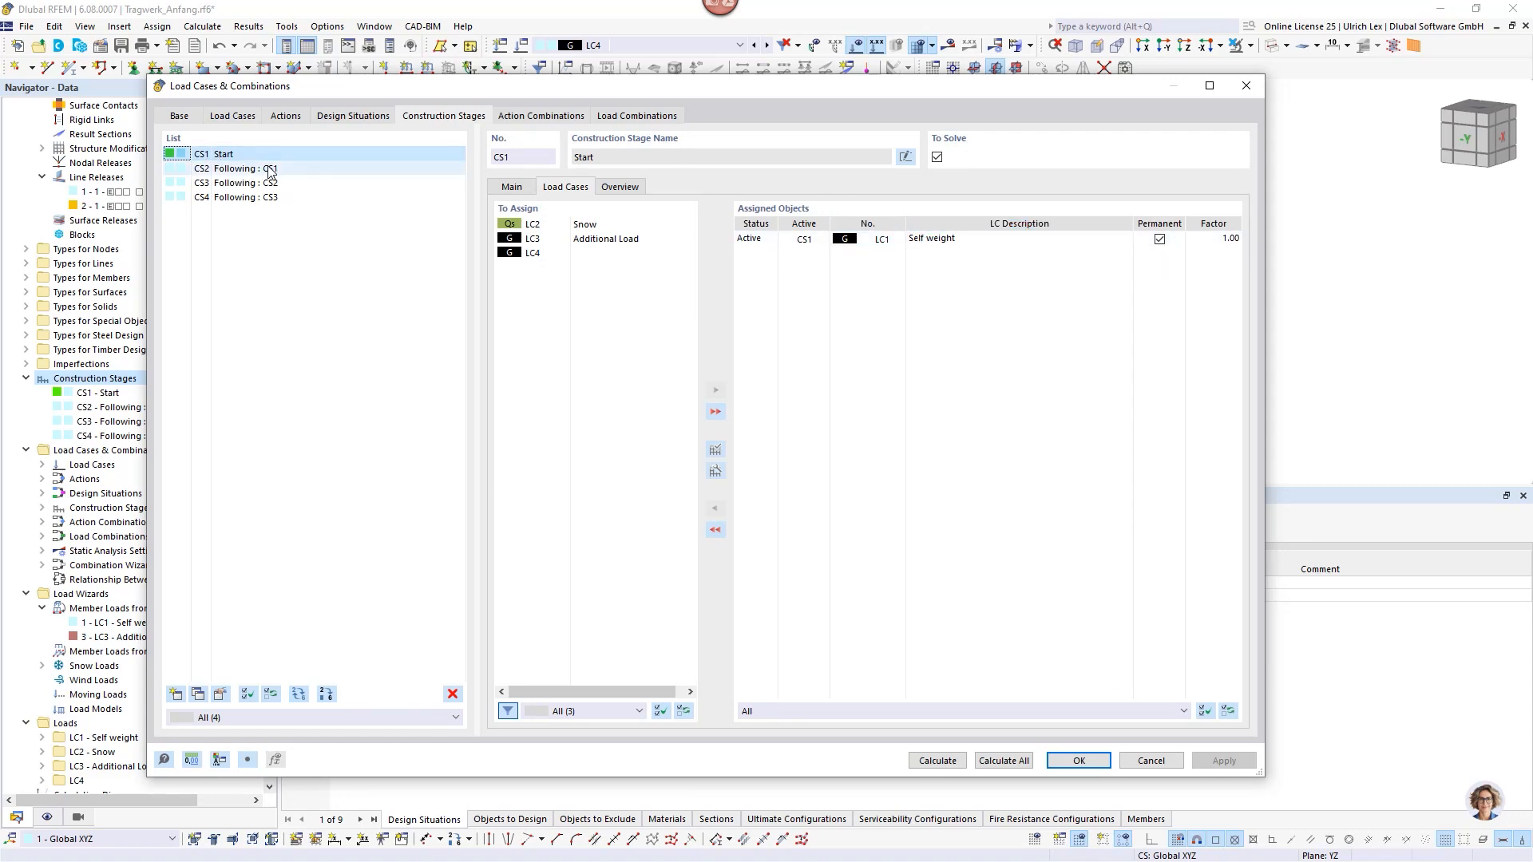
{"action": "left_click", "coordinate": [328, 169]}
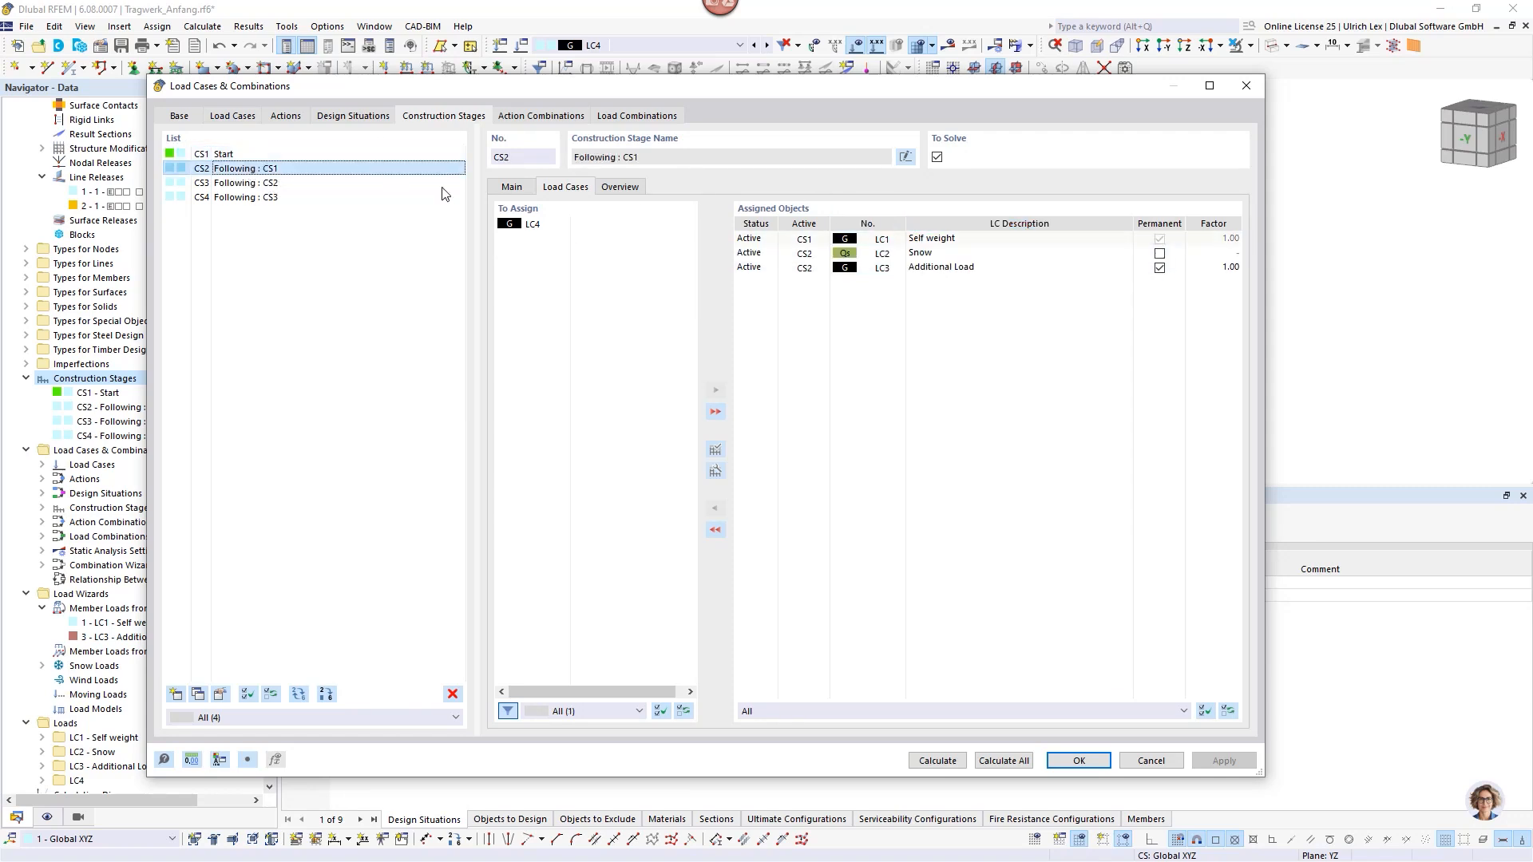
{"action": "double_click", "coordinate": [943, 254]}
{"action": "double_click", "coordinate": [943, 254]}
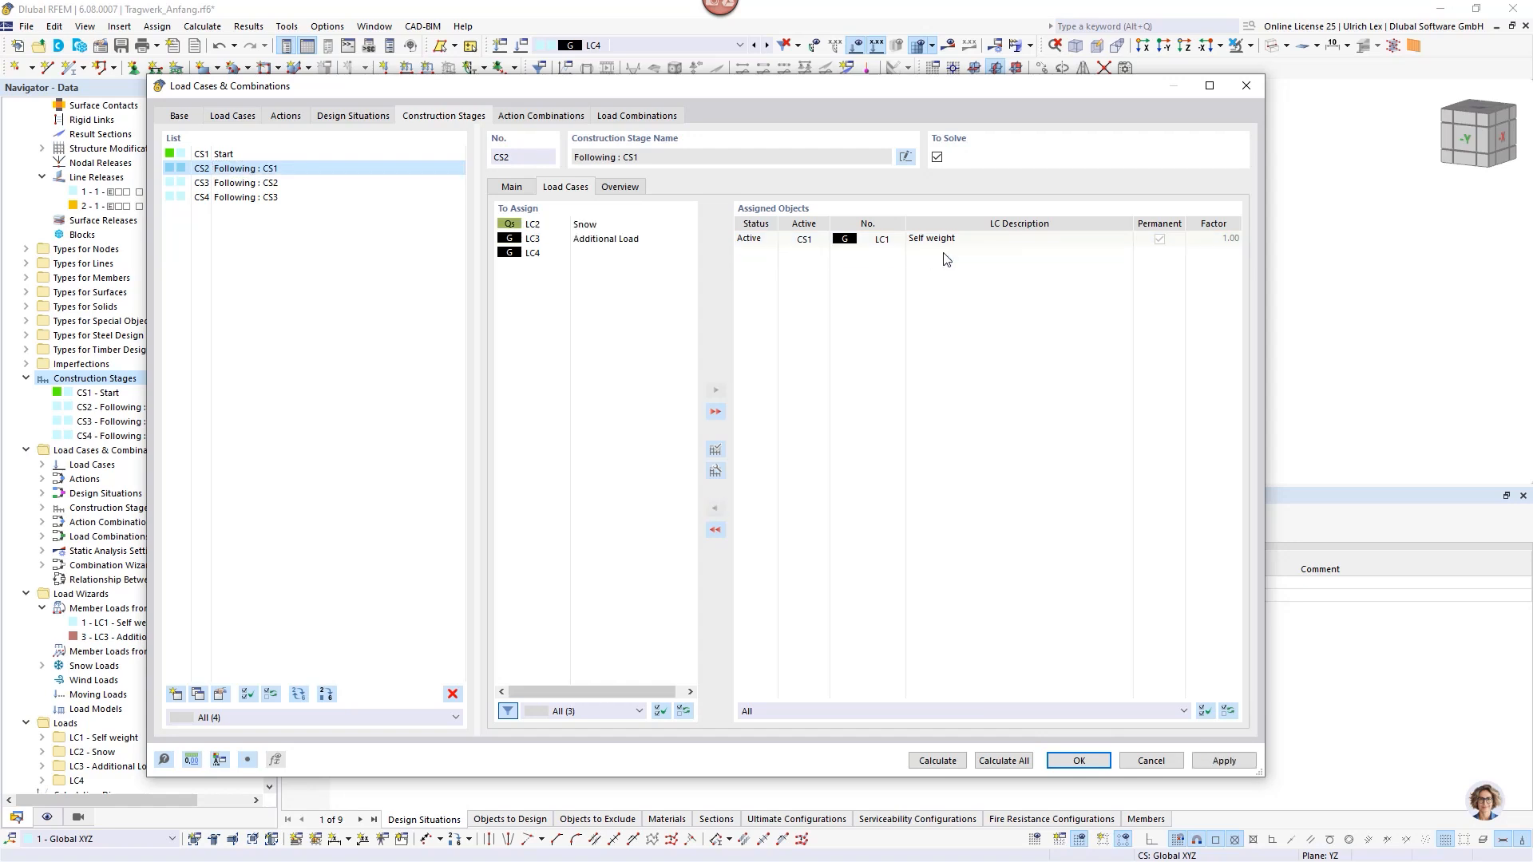
{"action": "double_click", "coordinate": [530, 254]}
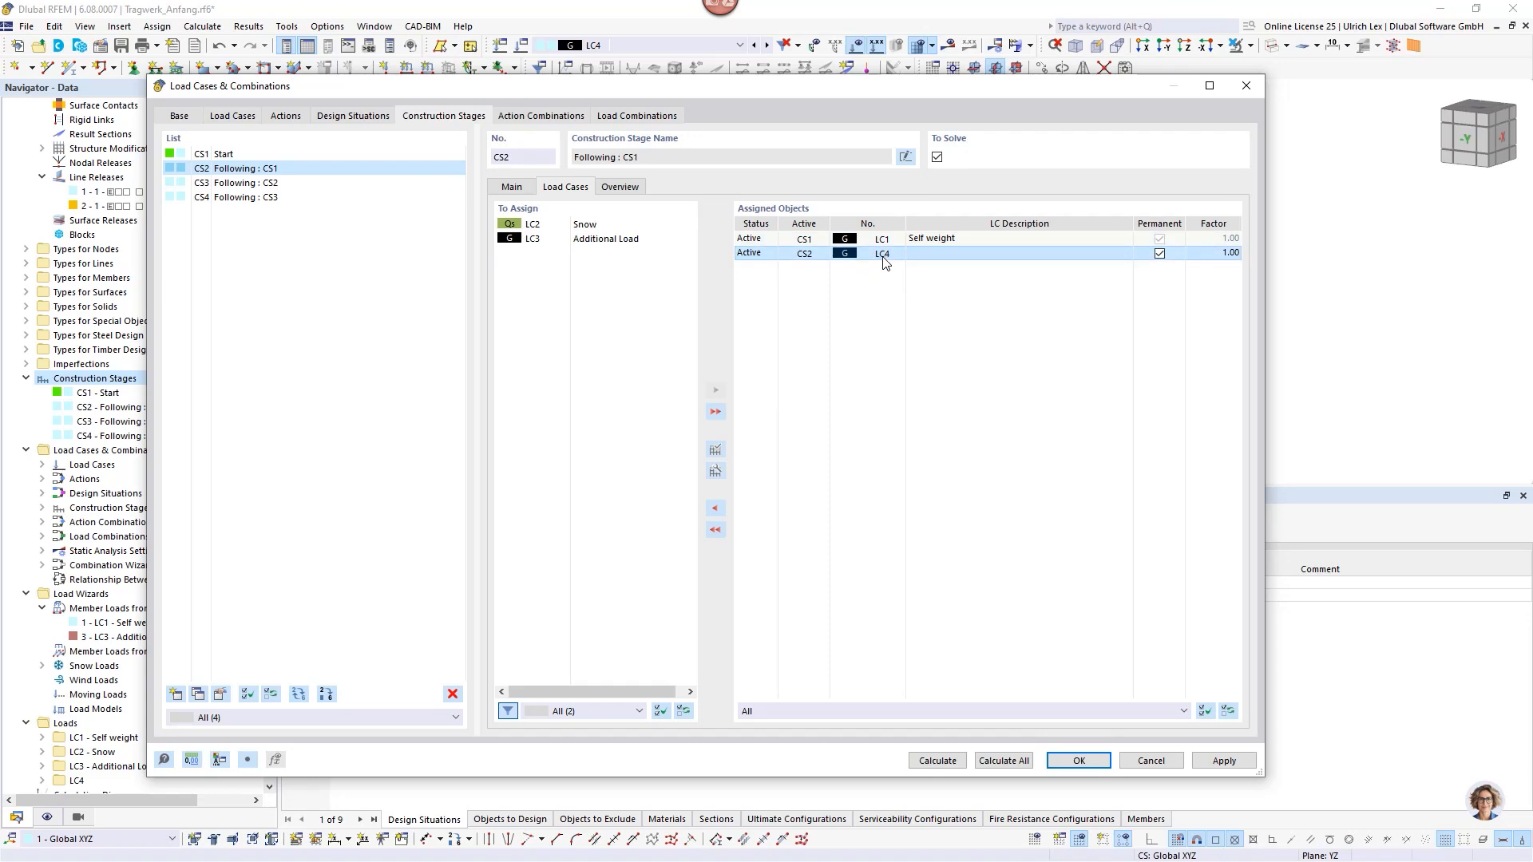
{"action": "left_click", "coordinate": [249, 186]}
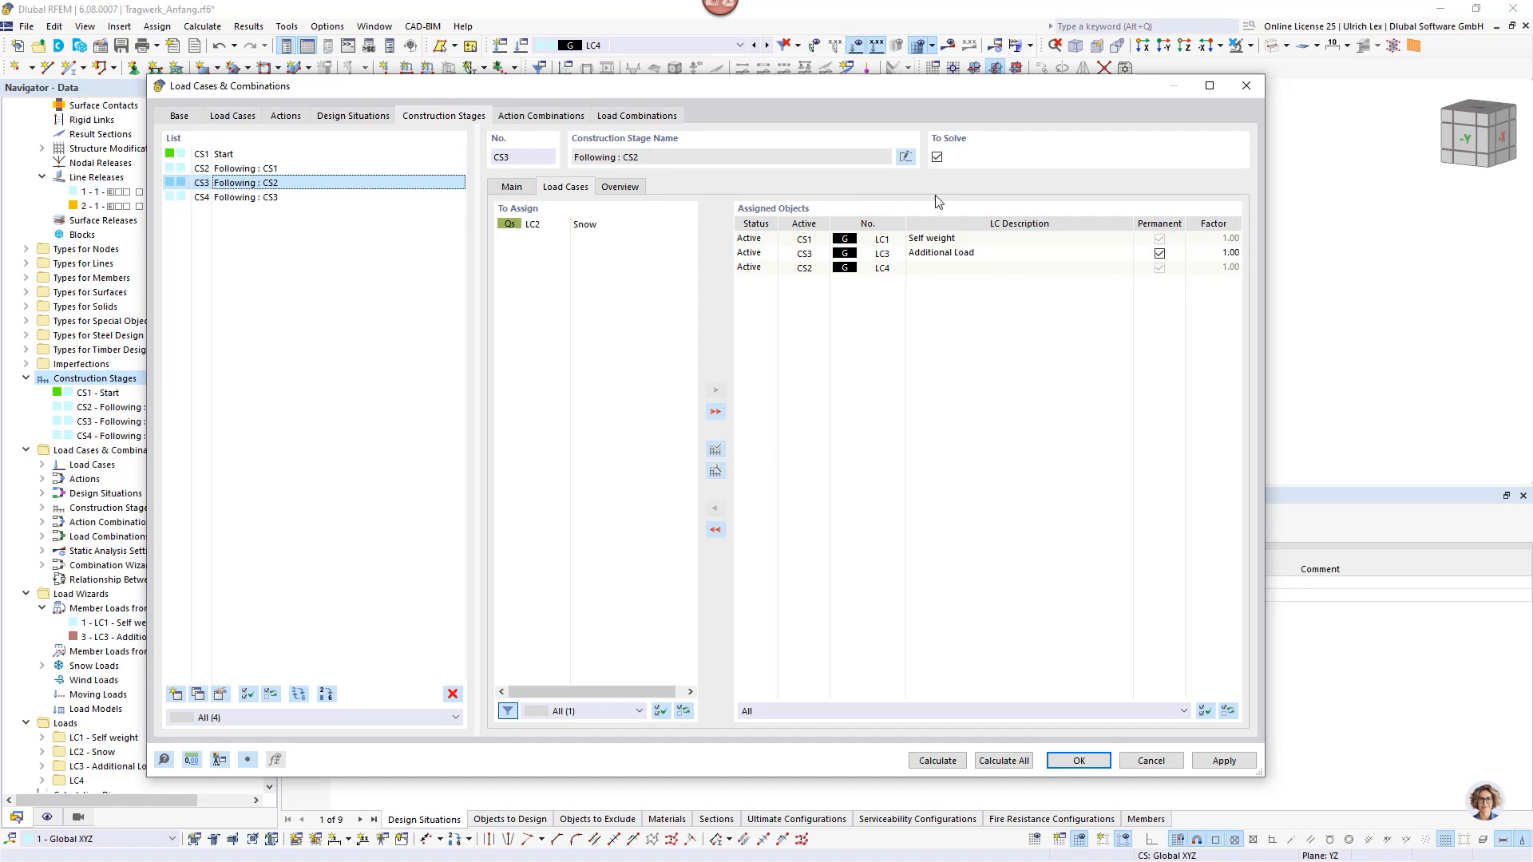
{"action": "double_click", "coordinate": [962, 254]}
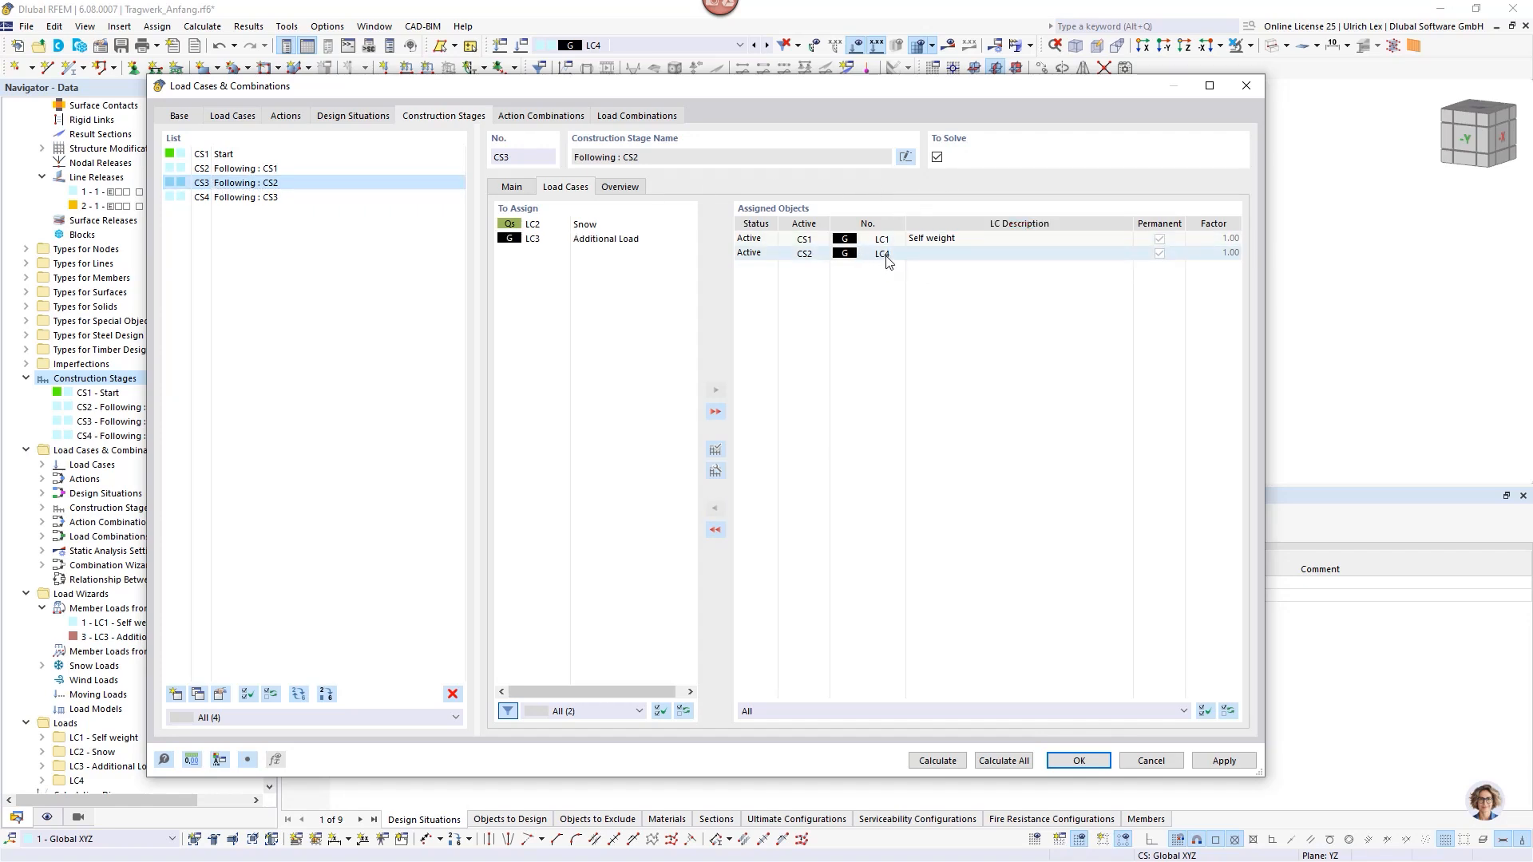
Assign LC2 Snow to construction stage CS4 and set LC4 to inactive there, keeping the load case assignments.
{"action": "left_click", "coordinate": [250, 201]}
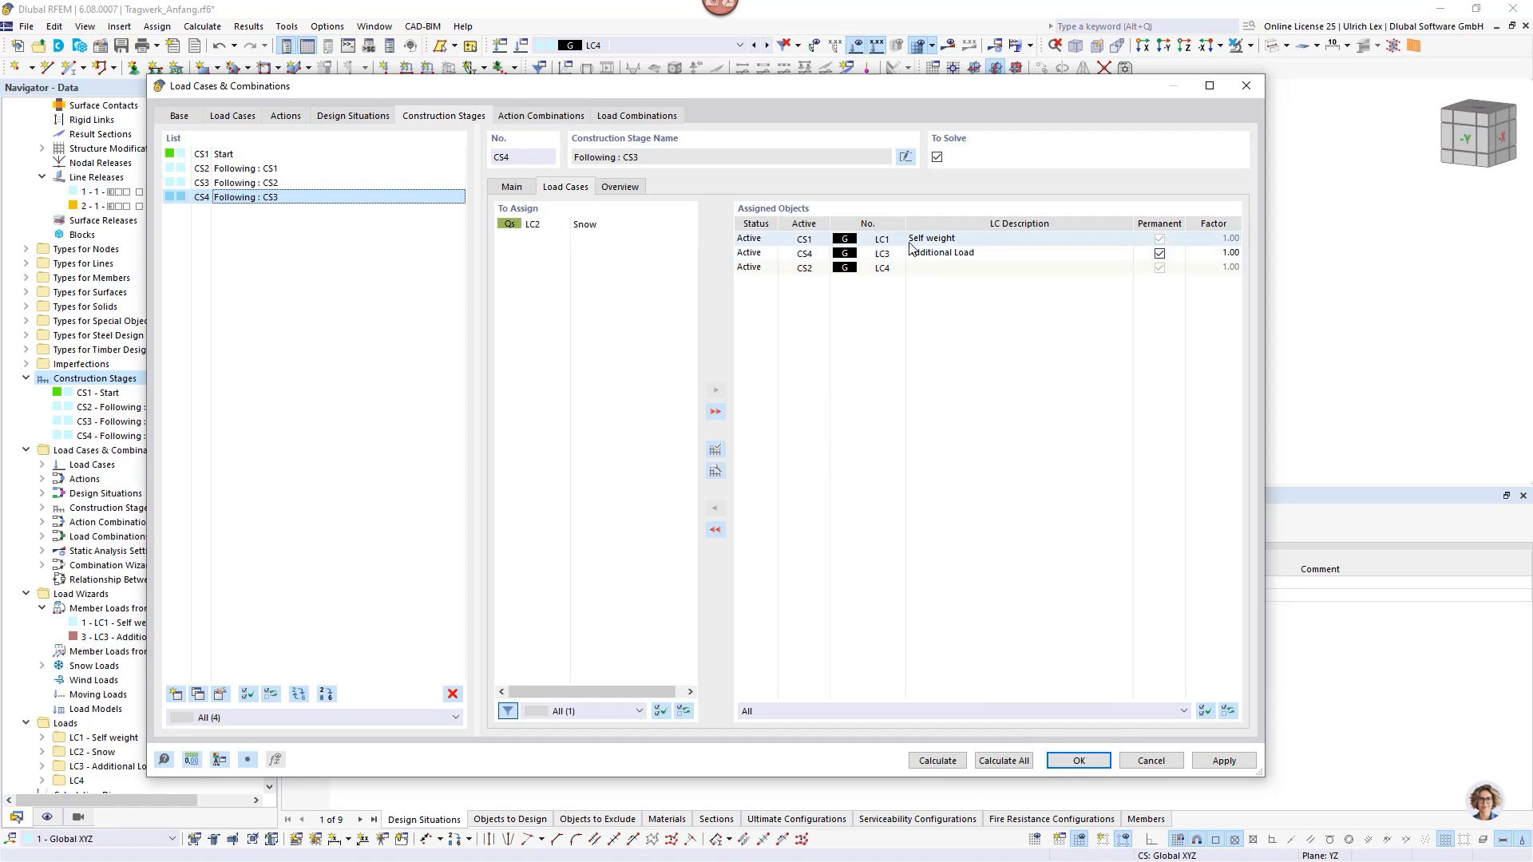
{"action": "double_click", "coordinate": [616, 226]}
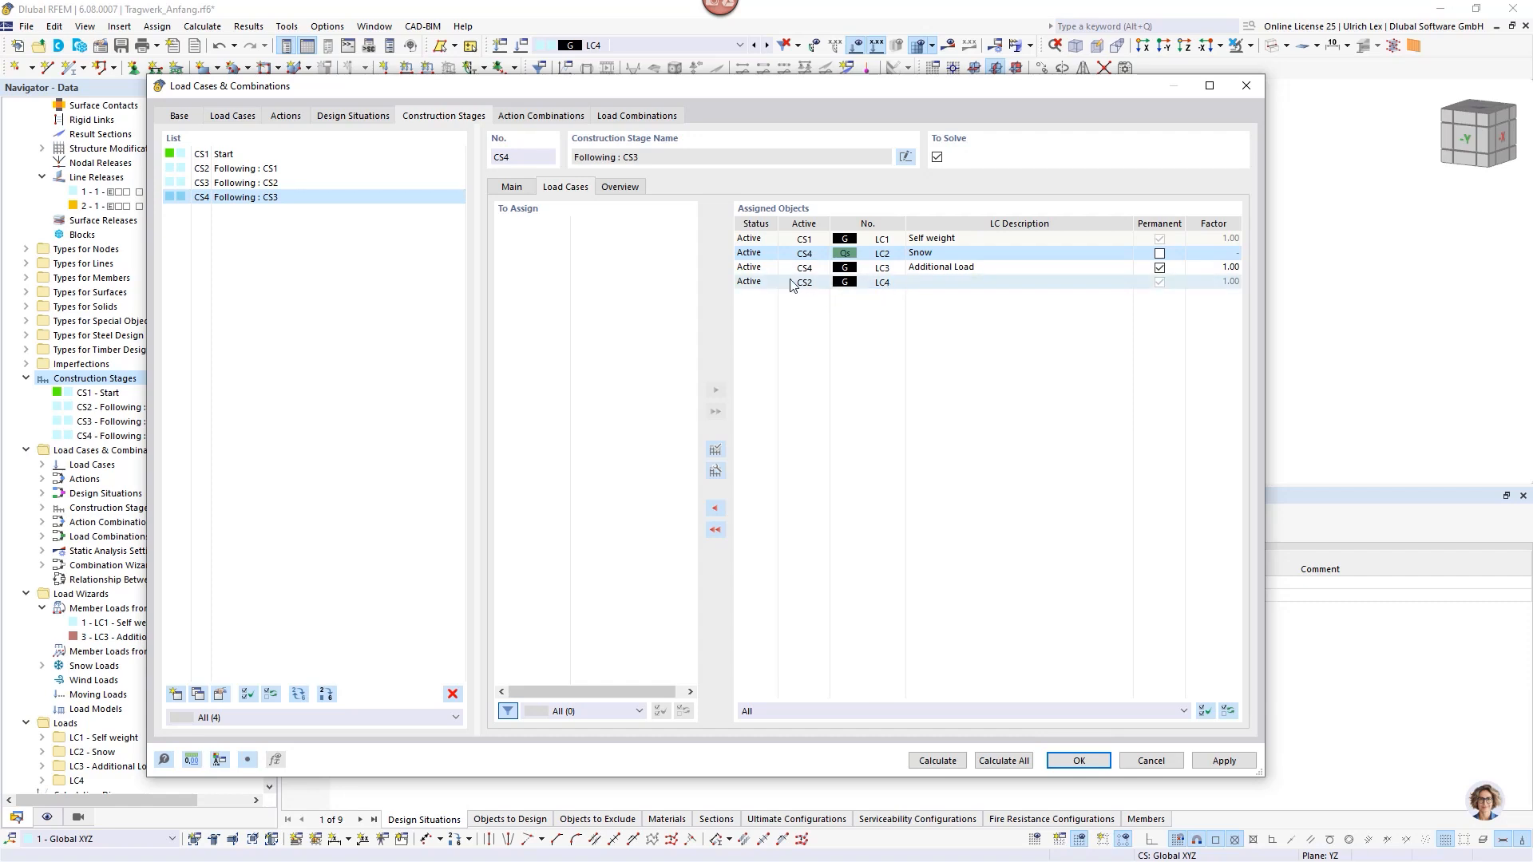
{"action": "left_click", "coordinate": [753, 284]}
{"action": "left_click", "coordinate": [770, 285]}
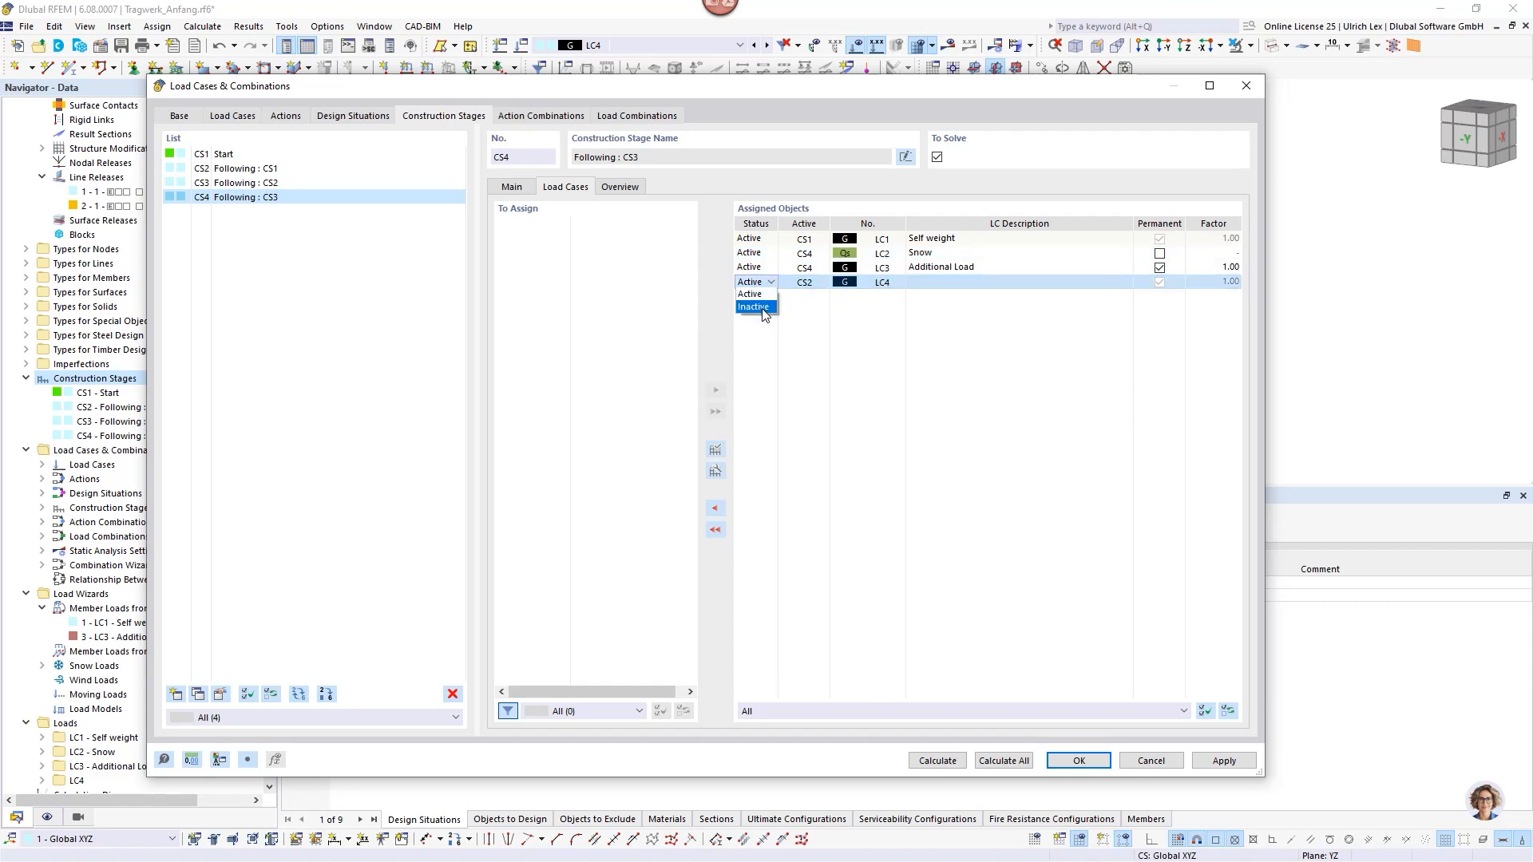
{"action": "left_click", "coordinate": [764, 312]}
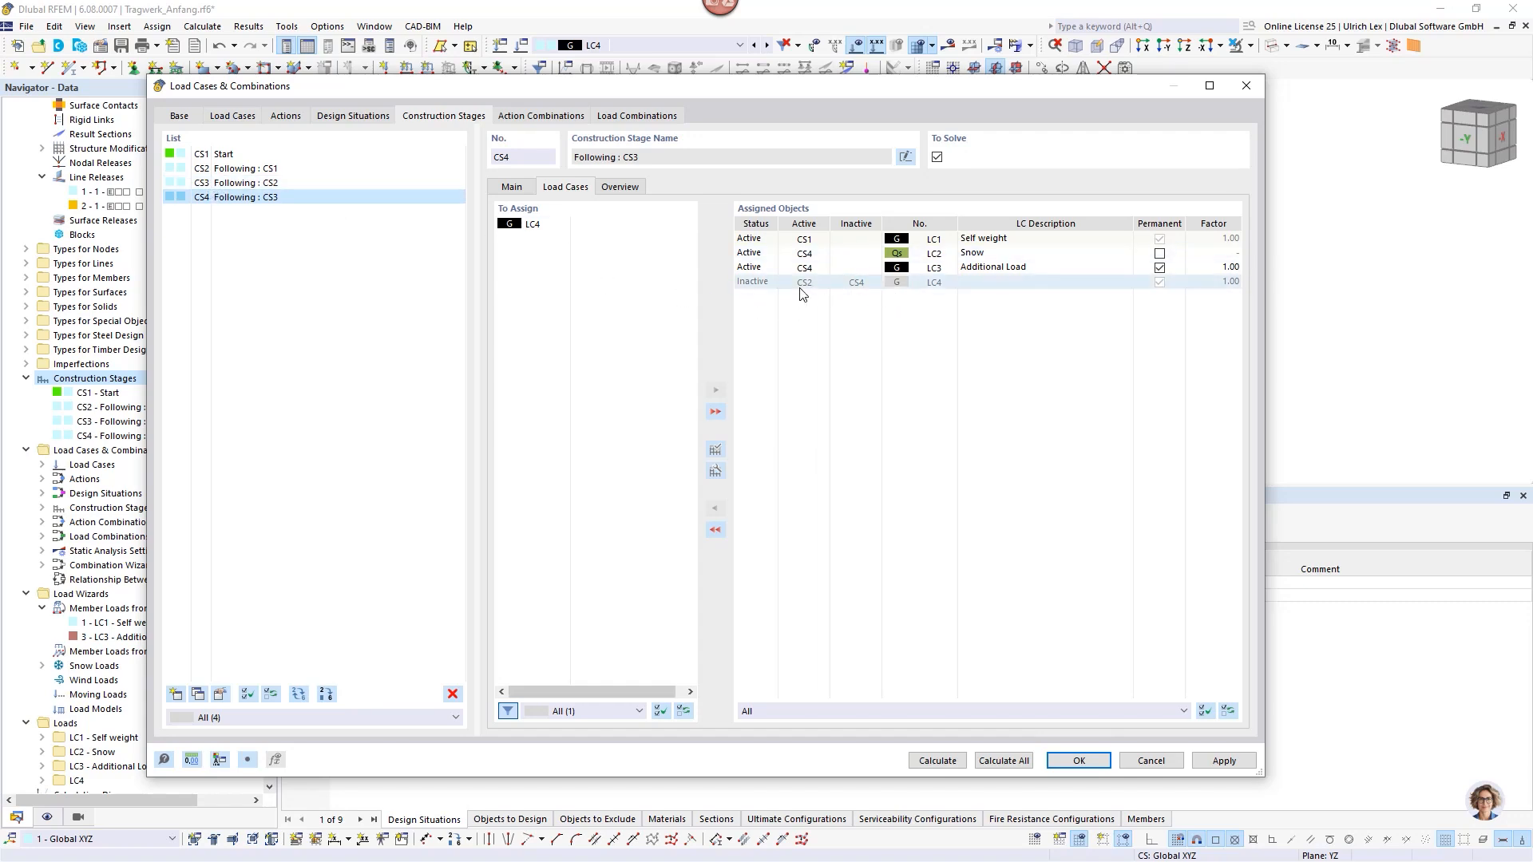
{"action": "left_click", "coordinate": [351, 184]}
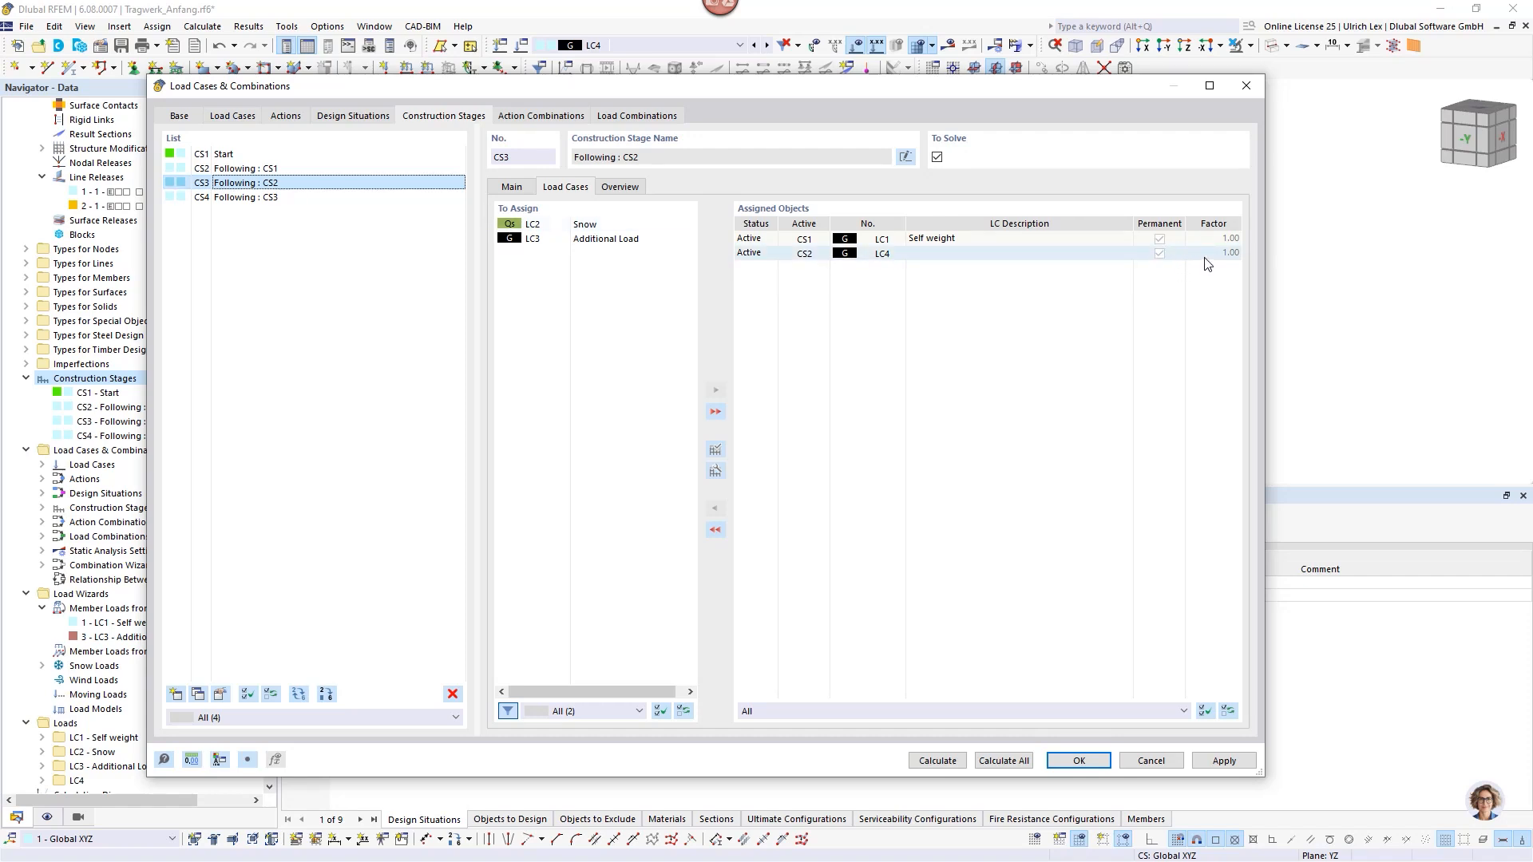
{"action": "left_click", "coordinate": [231, 199]}
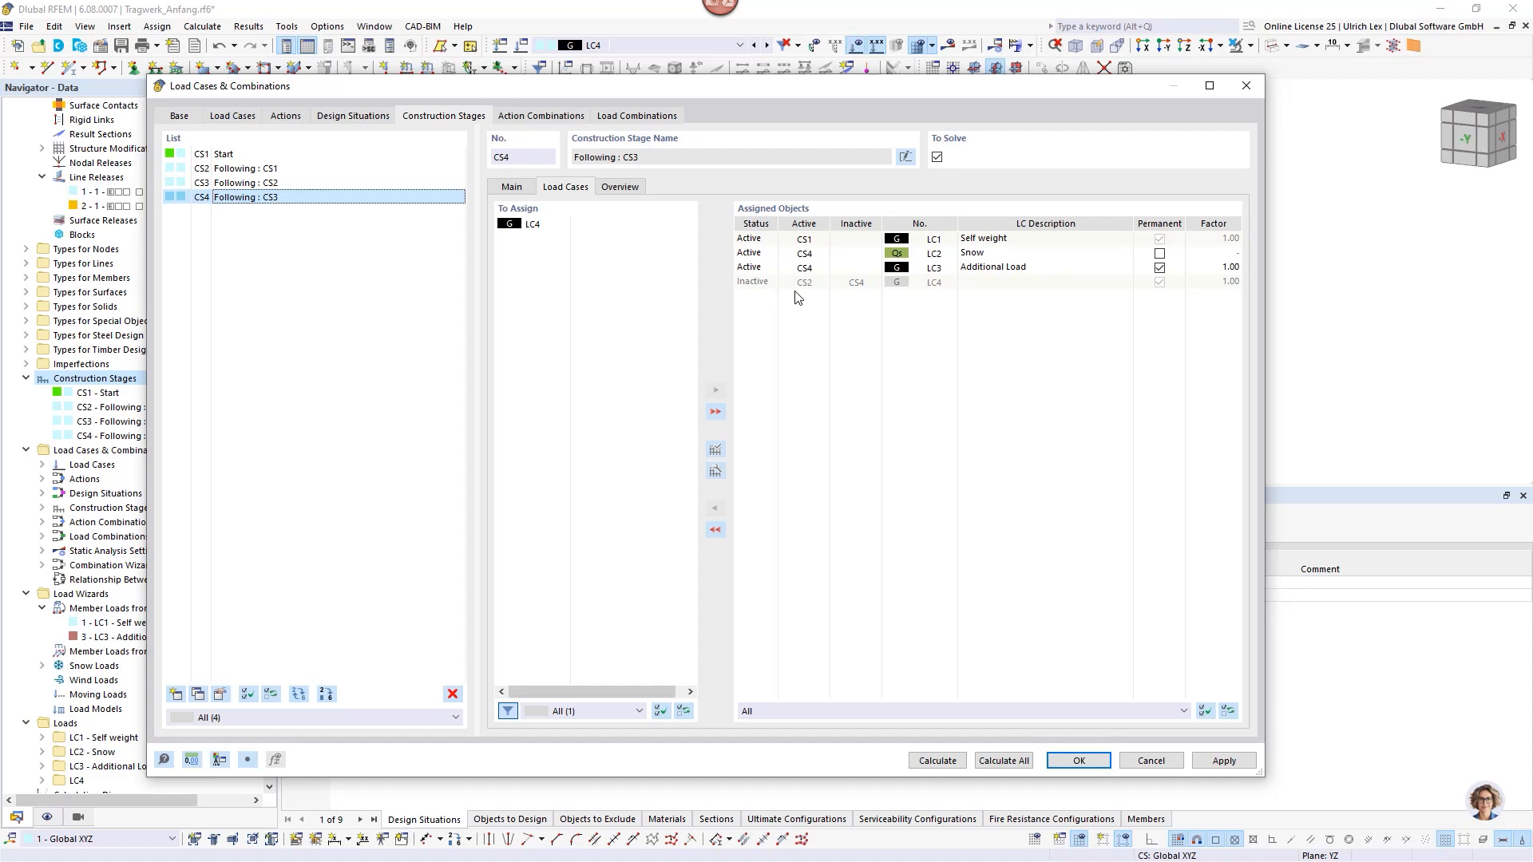
{"action": "left_click", "coordinate": [1071, 758]}
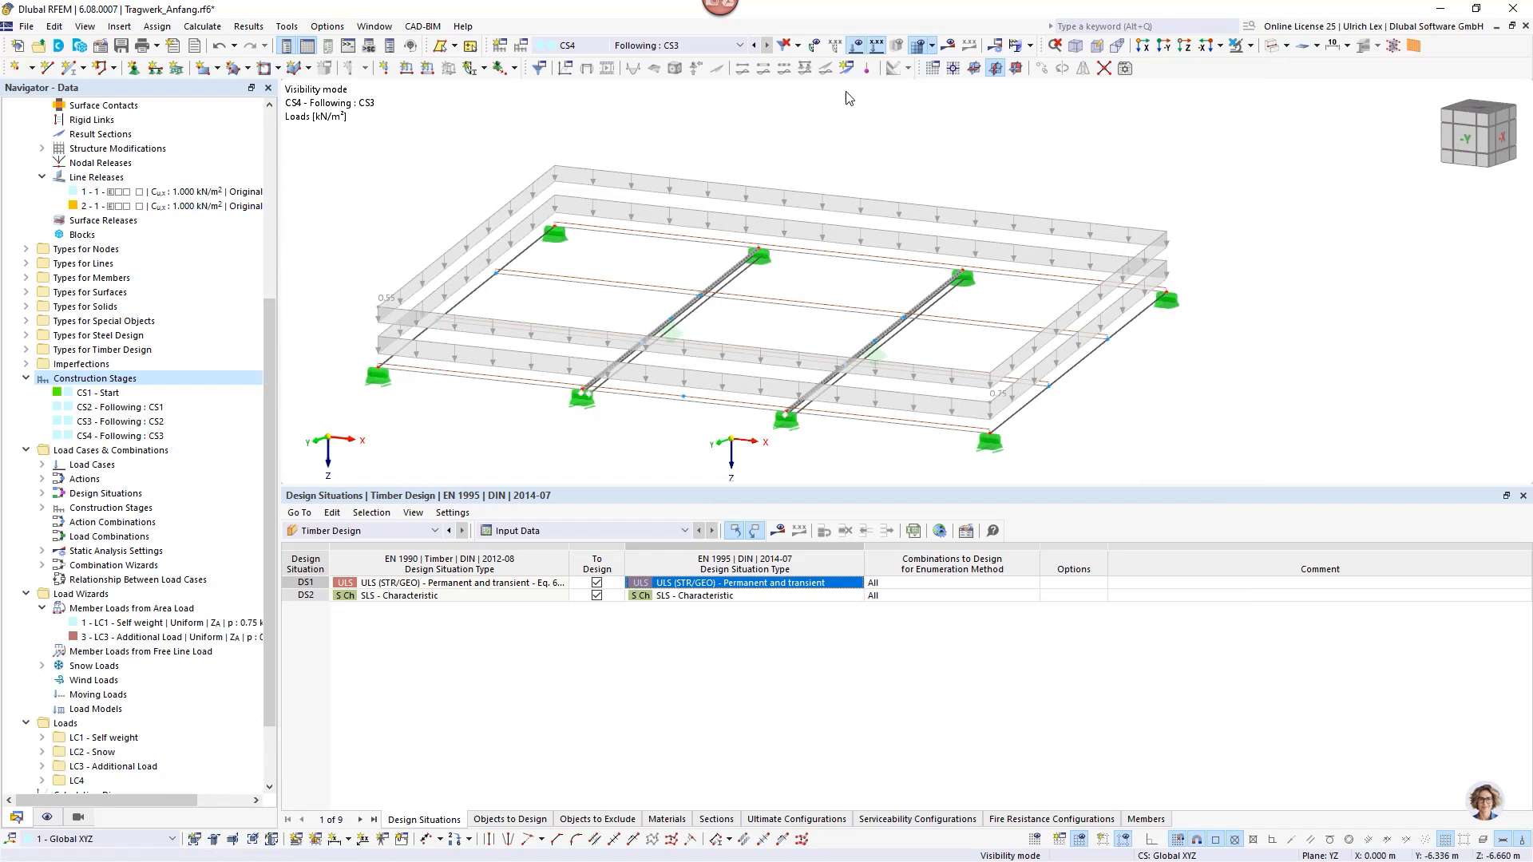
Display construction stage CS1 with the members rendered as solid sections.
{"action": "left_click", "coordinate": [700, 49]}
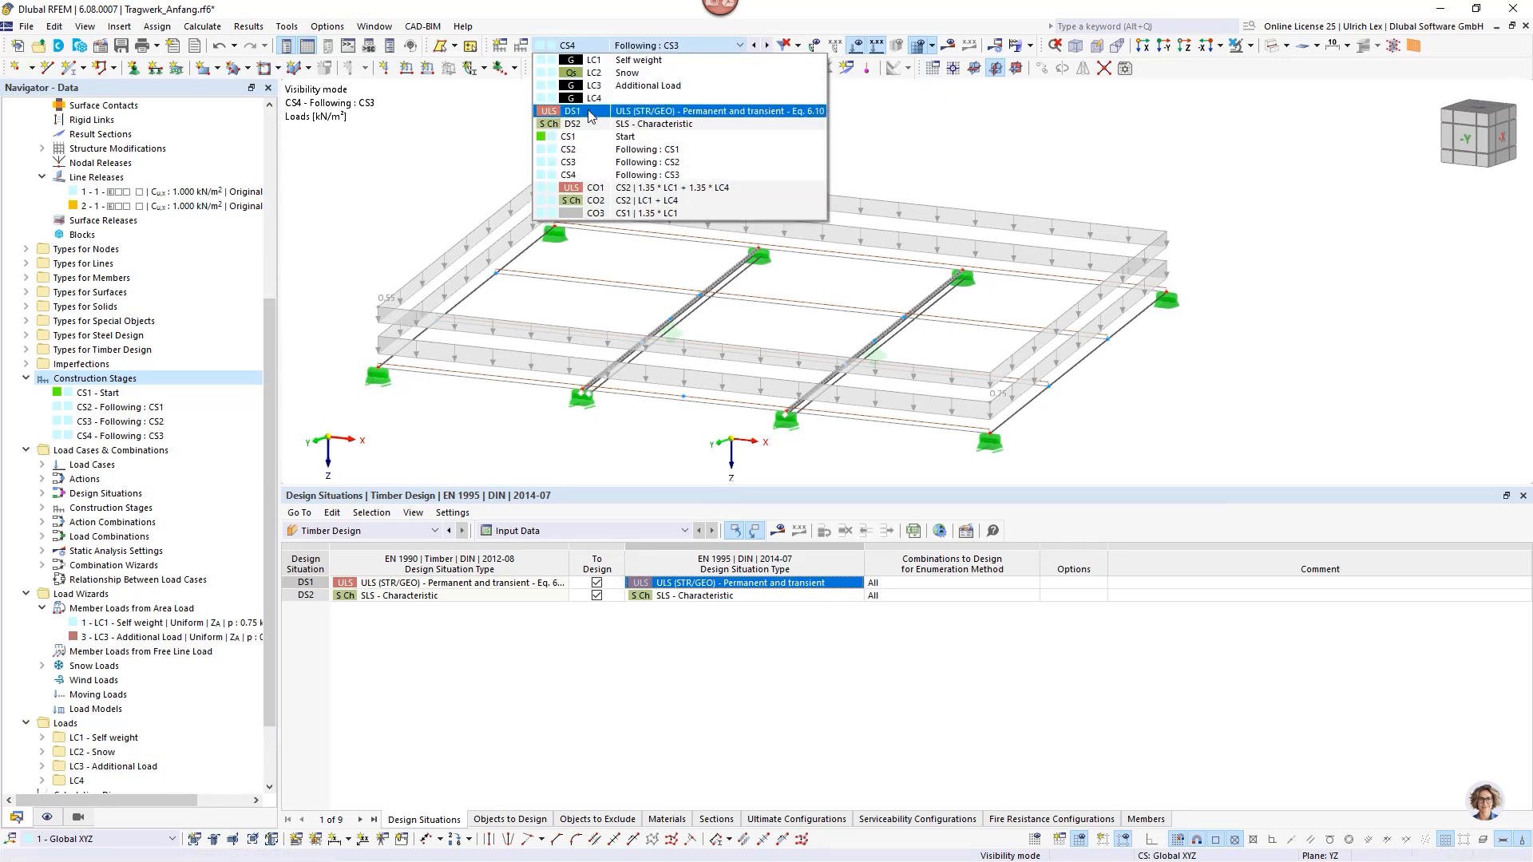
{"action": "left_click", "coordinate": [649, 142]}
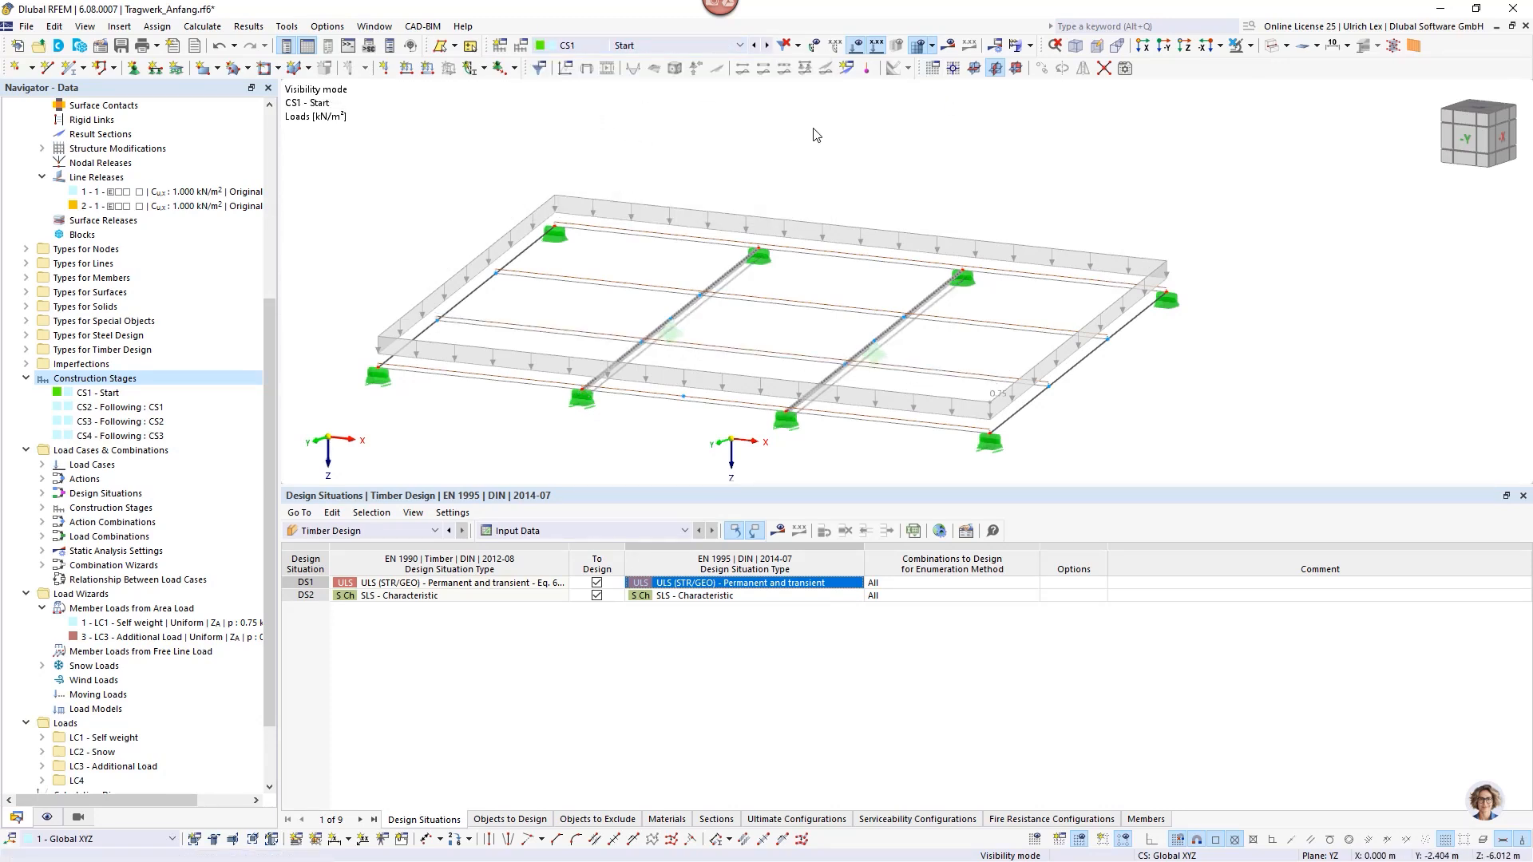
{"action": "scroll", "coordinate": [852, 135], "scroll_direction": "down", "scroll_amount": 1}
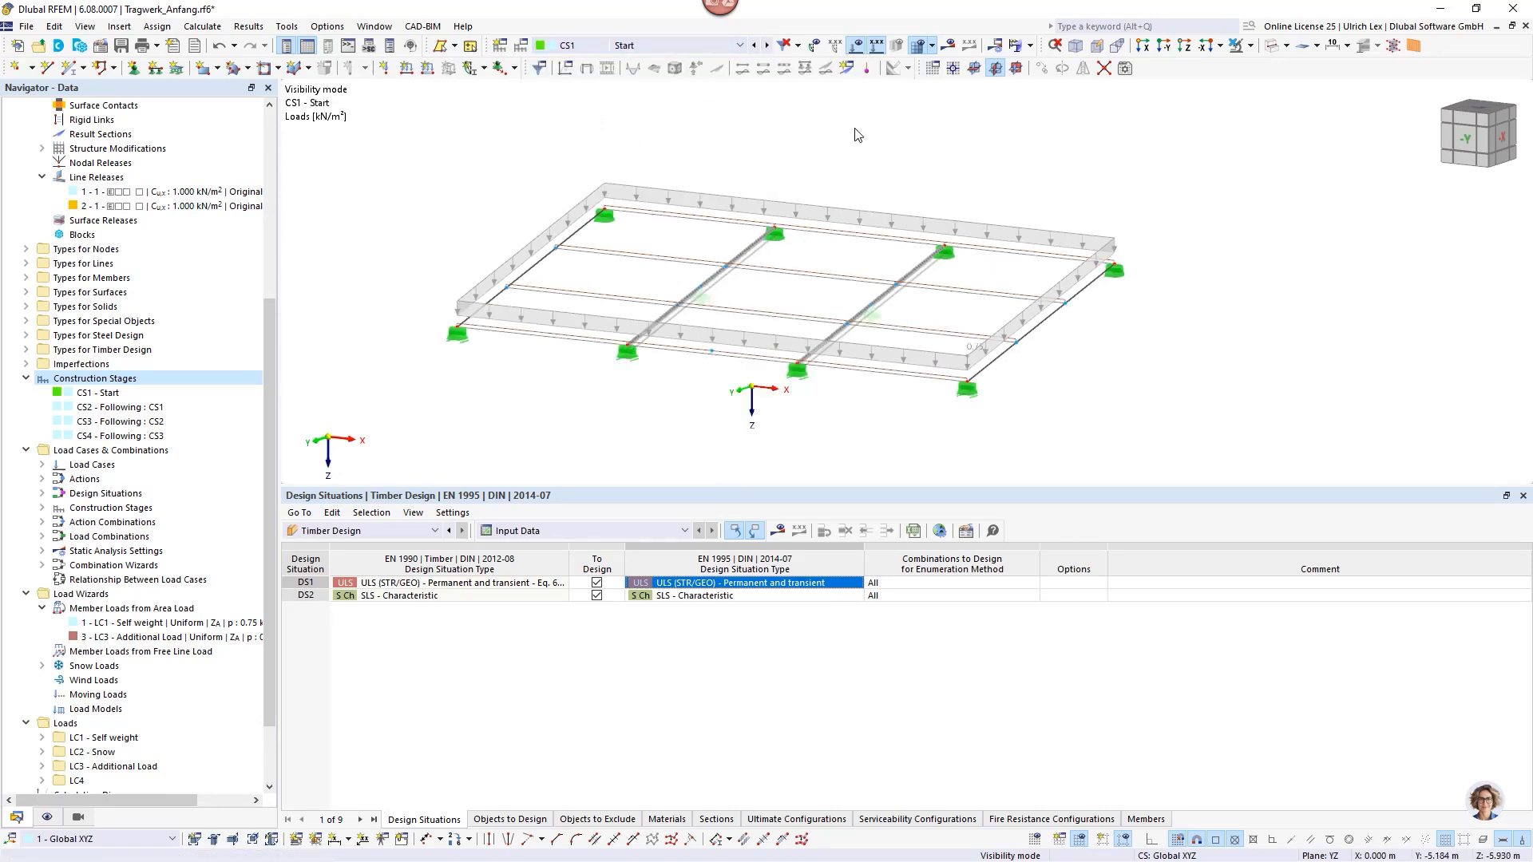
{"action": "left_click", "coordinate": [1273, 46]}
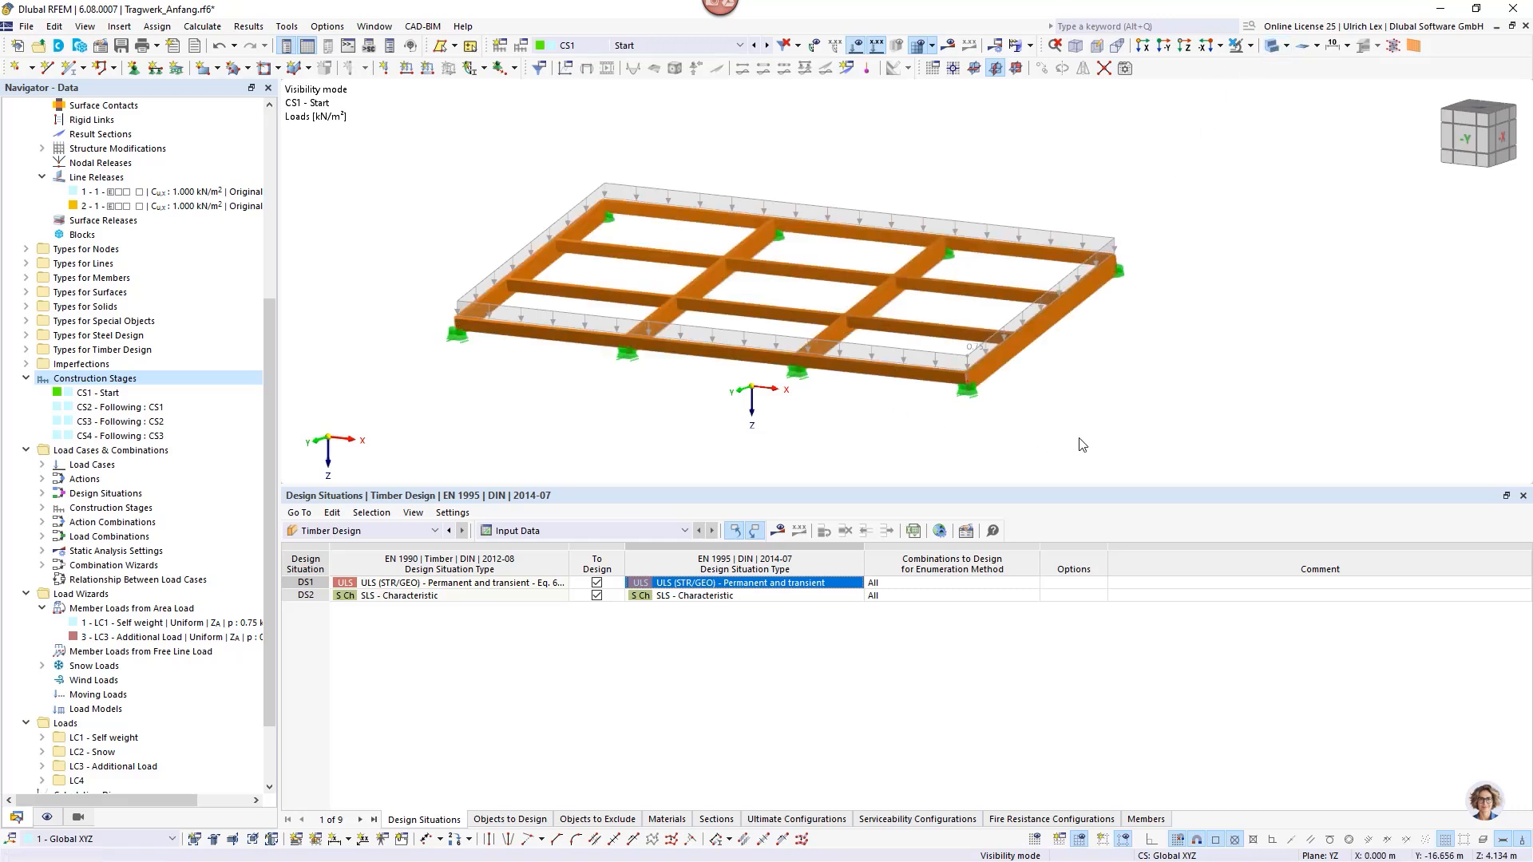
{"action": "mouse_move", "coordinate": [1080, 438]}
{"action": "middle_mouse_down", "text": "ctrl"}
{"action": "mouse_move", "coordinate": [1095, 414]}
{"action": "mouse_move", "coordinate": [1084, 428]}
{"action": "middle_mouse_up", "text": "ctrl"}
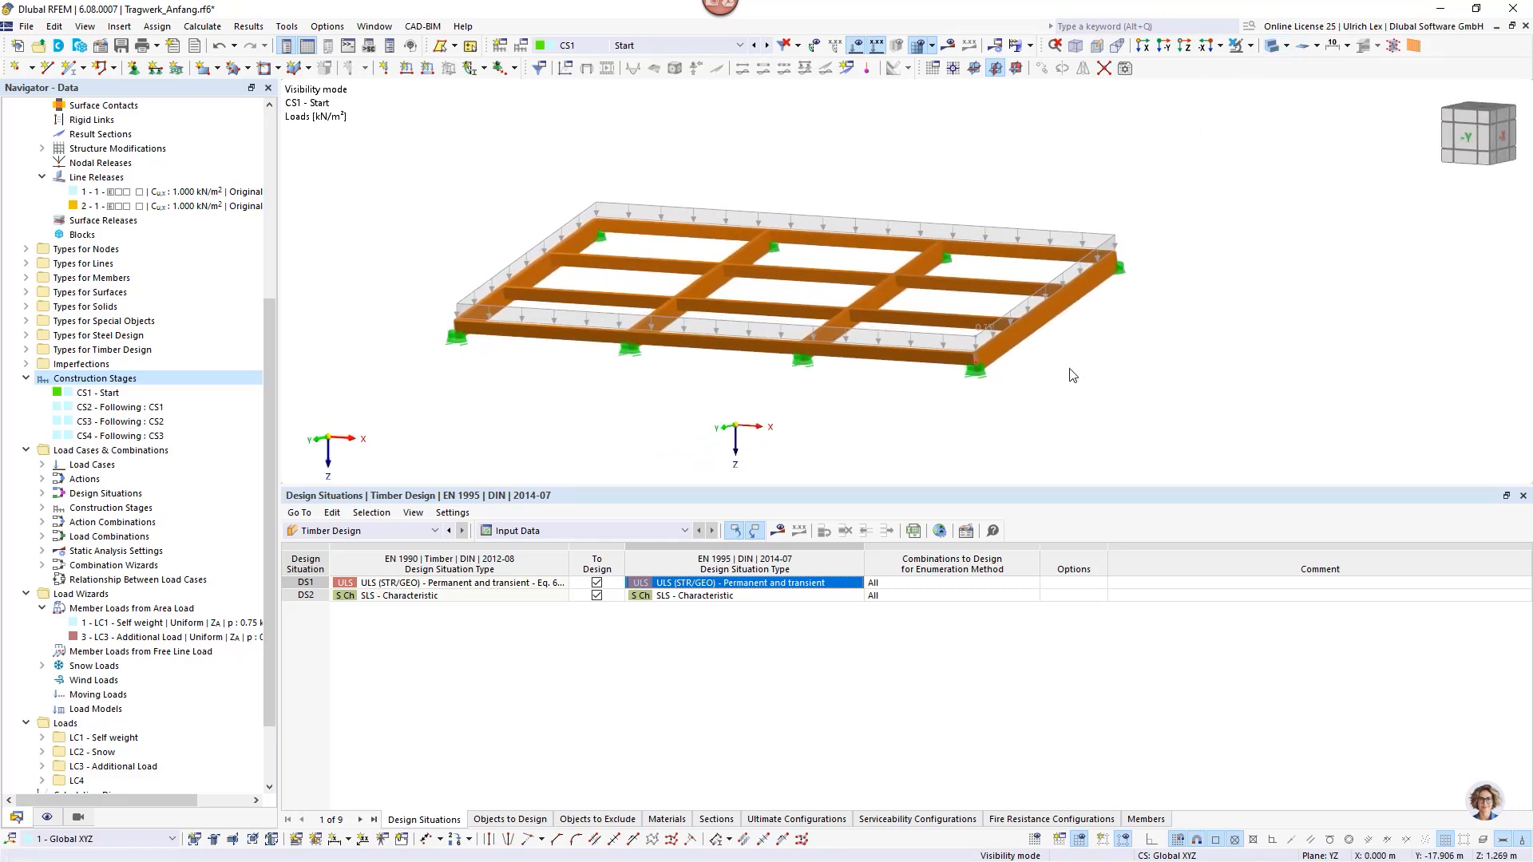
Go through construction stages CS2 to CS4, examining the imposed uplift, the added reinforcement, and the supports at mid-span of the main beams.
{"action": "left_click", "coordinate": [767, 45]}
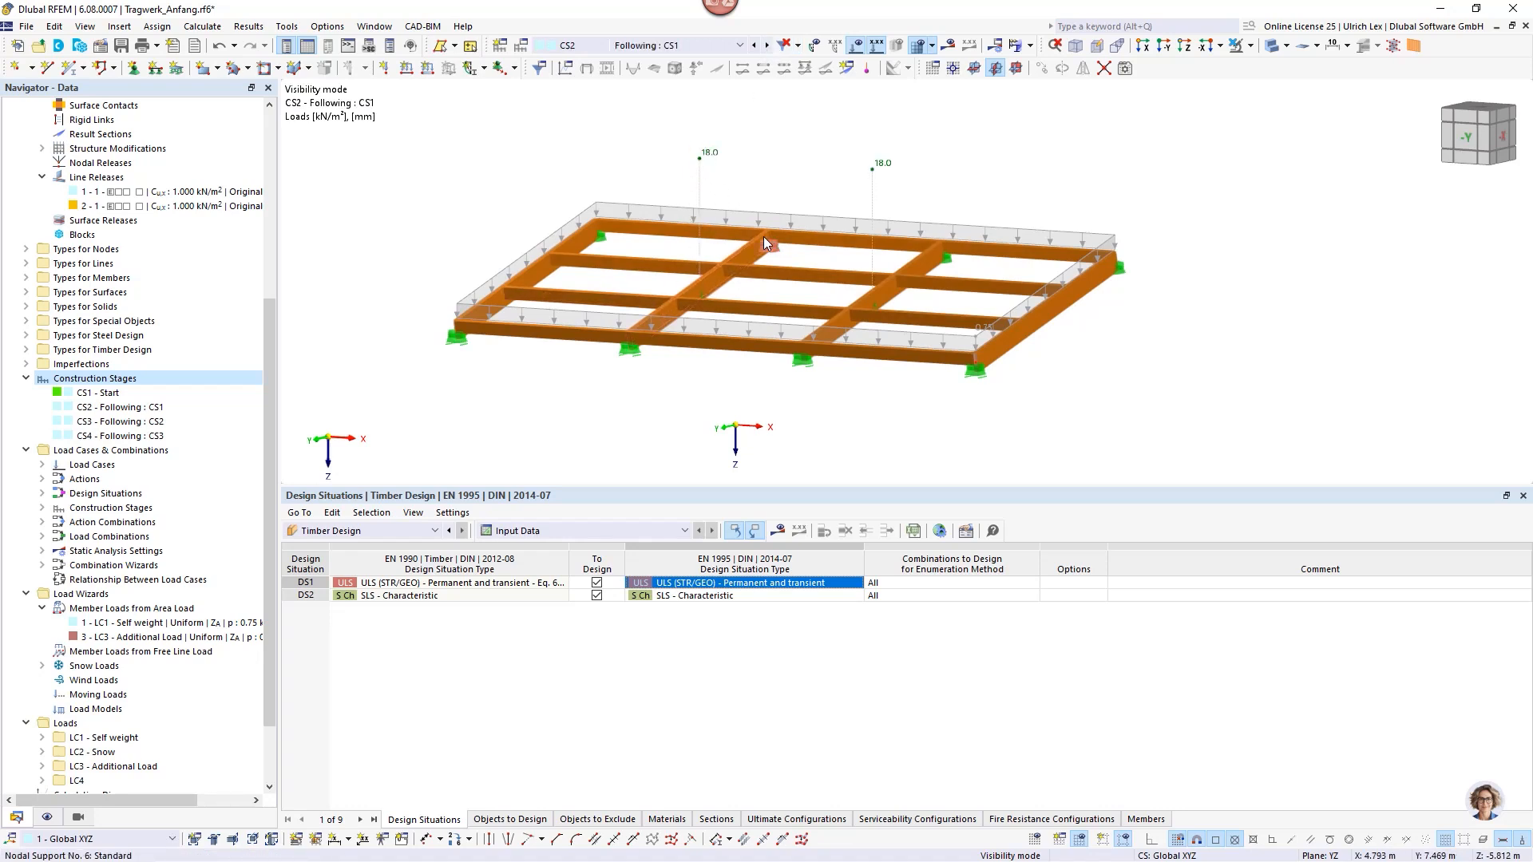
{"action": "left_click", "coordinate": [767, 47]}
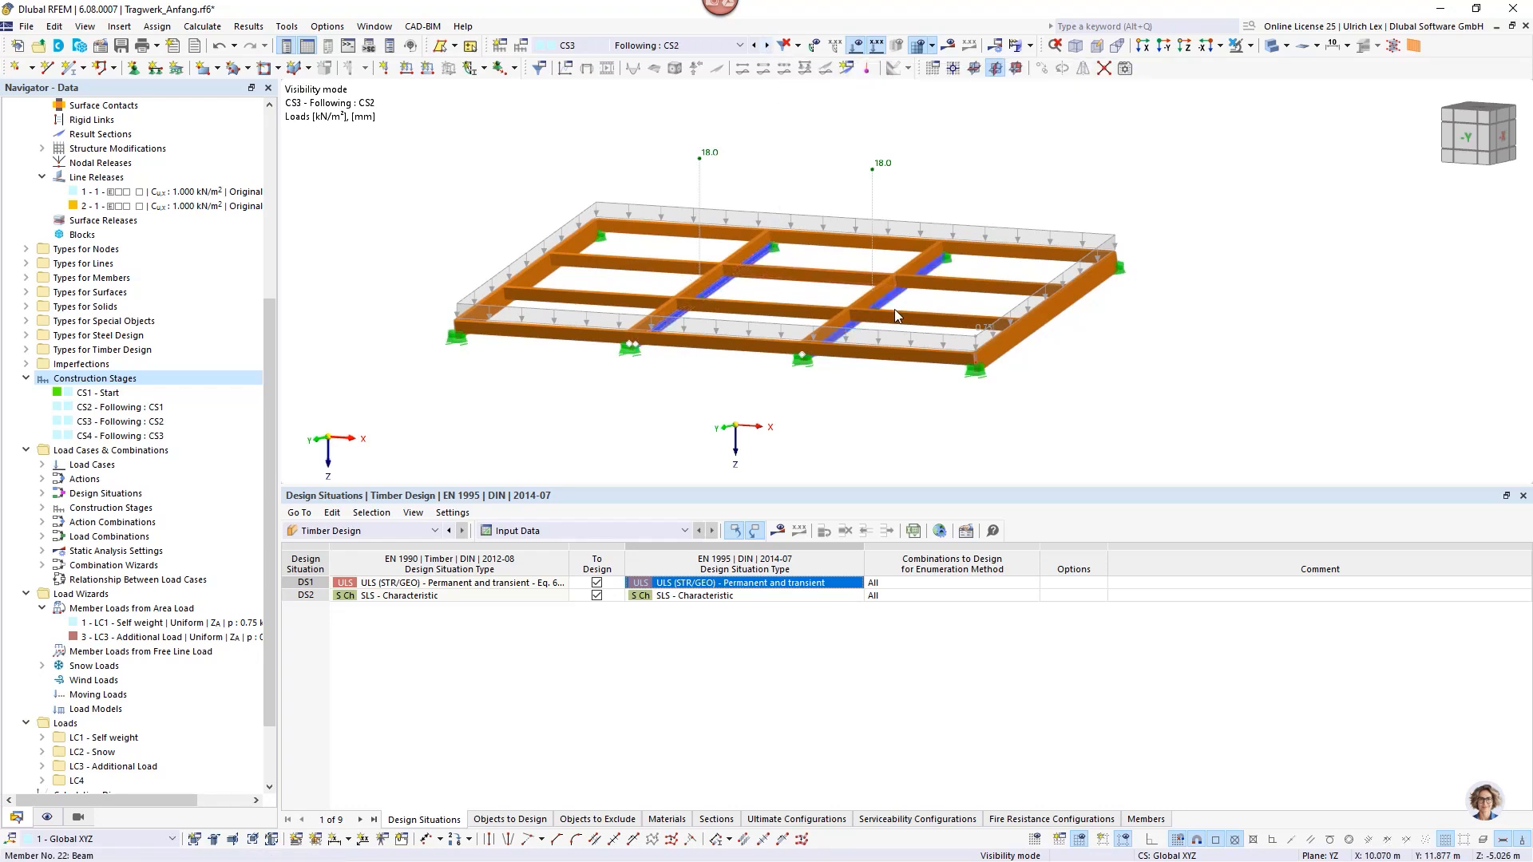
{"action": "left_click", "coordinate": [767, 46]}
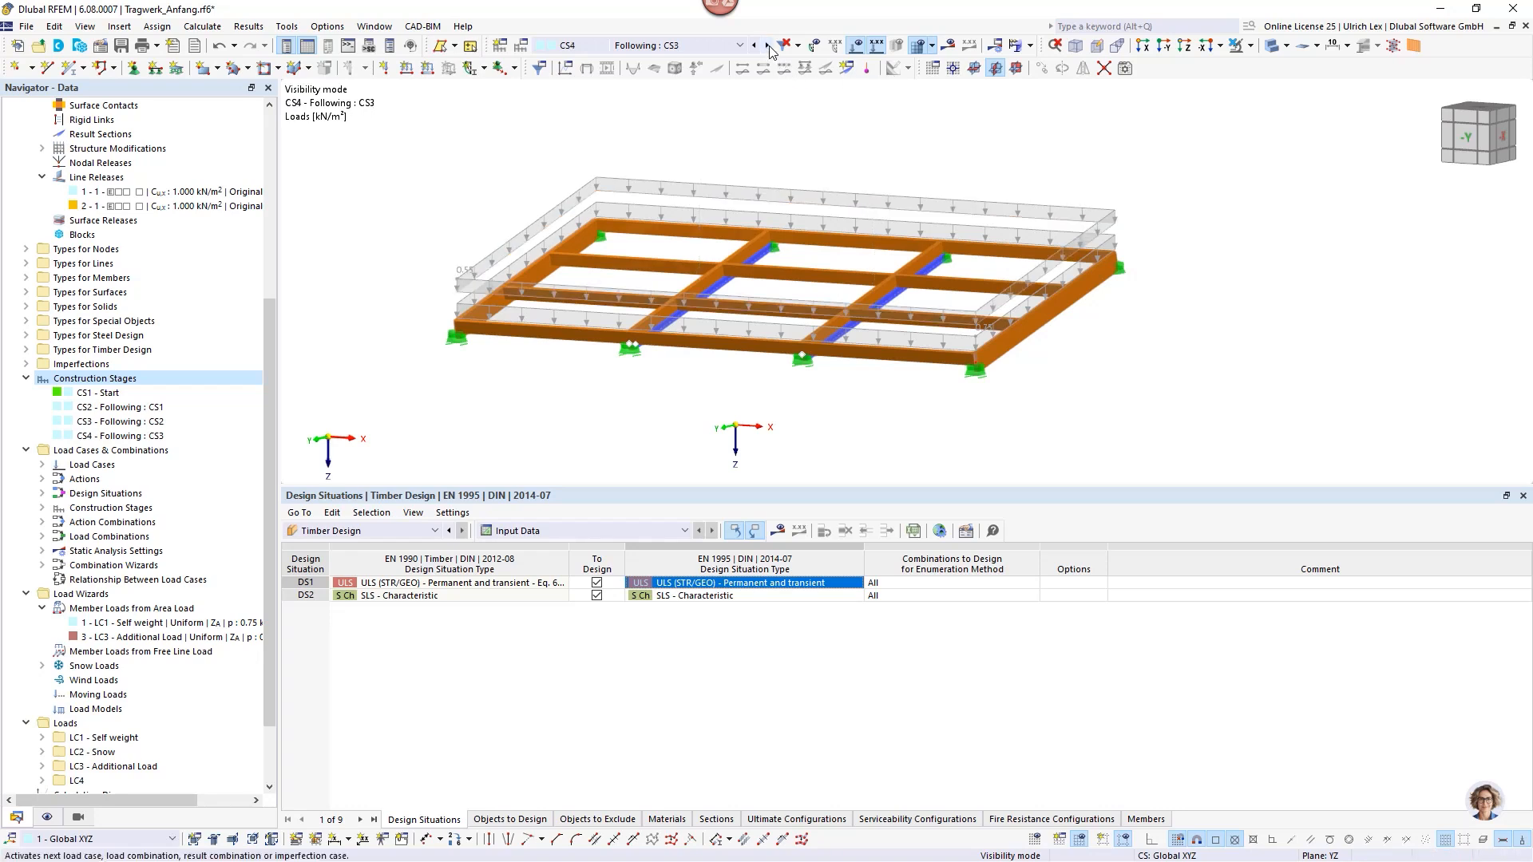
{"action": "middle_click_drag", "start_coordinate": [1137, 371], "coordinate": [1006, 399], "text": "ctrl"}
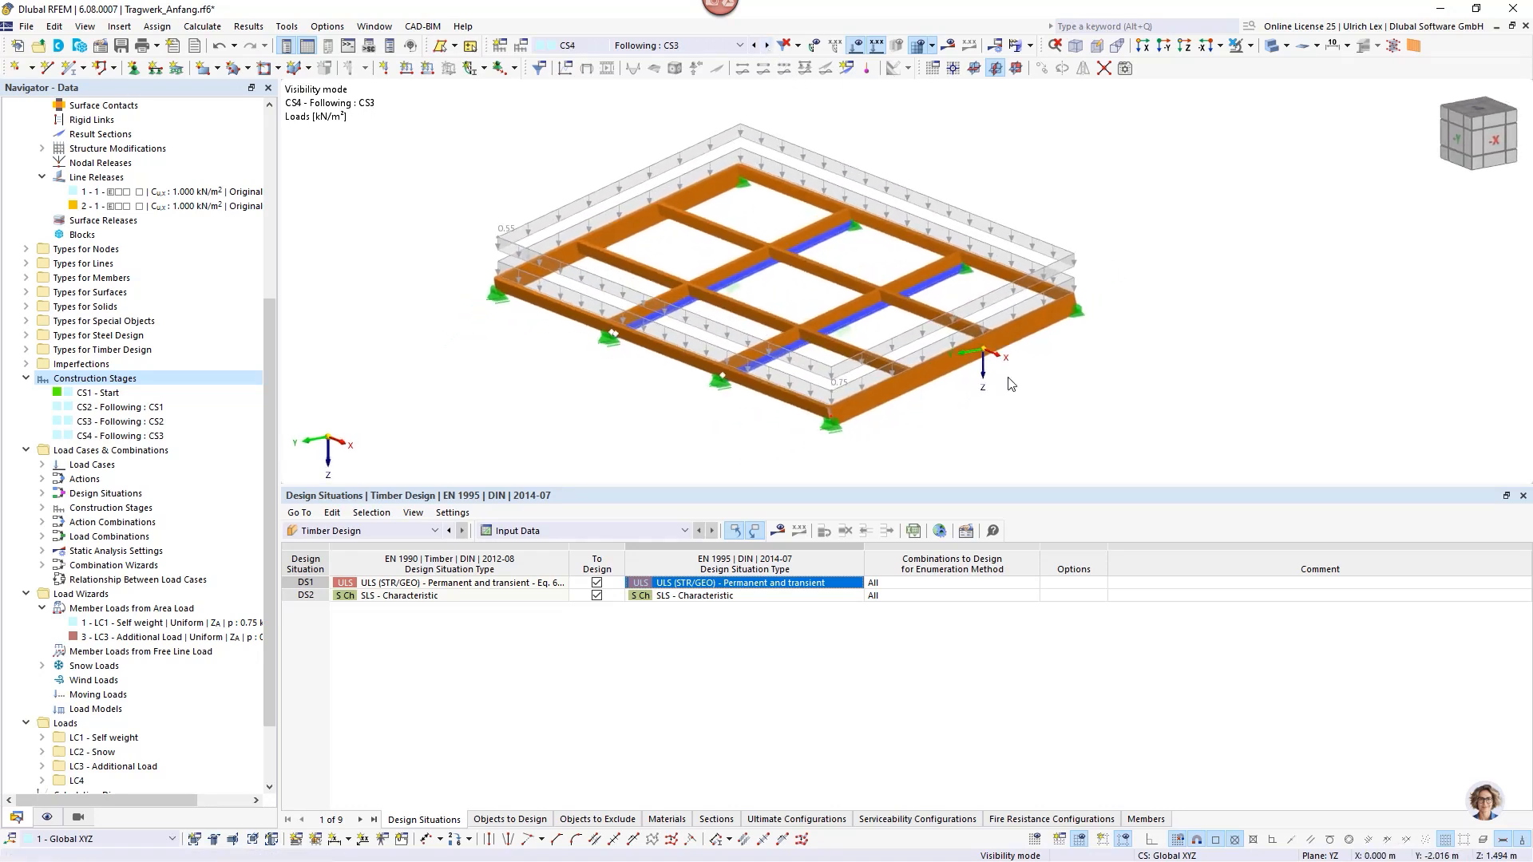
{"action": "left_click", "coordinate": [755, 46]}
{"action": "scroll", "coordinate": [733, 287], "scroll_direction": "up", "scroll_amount": 5}
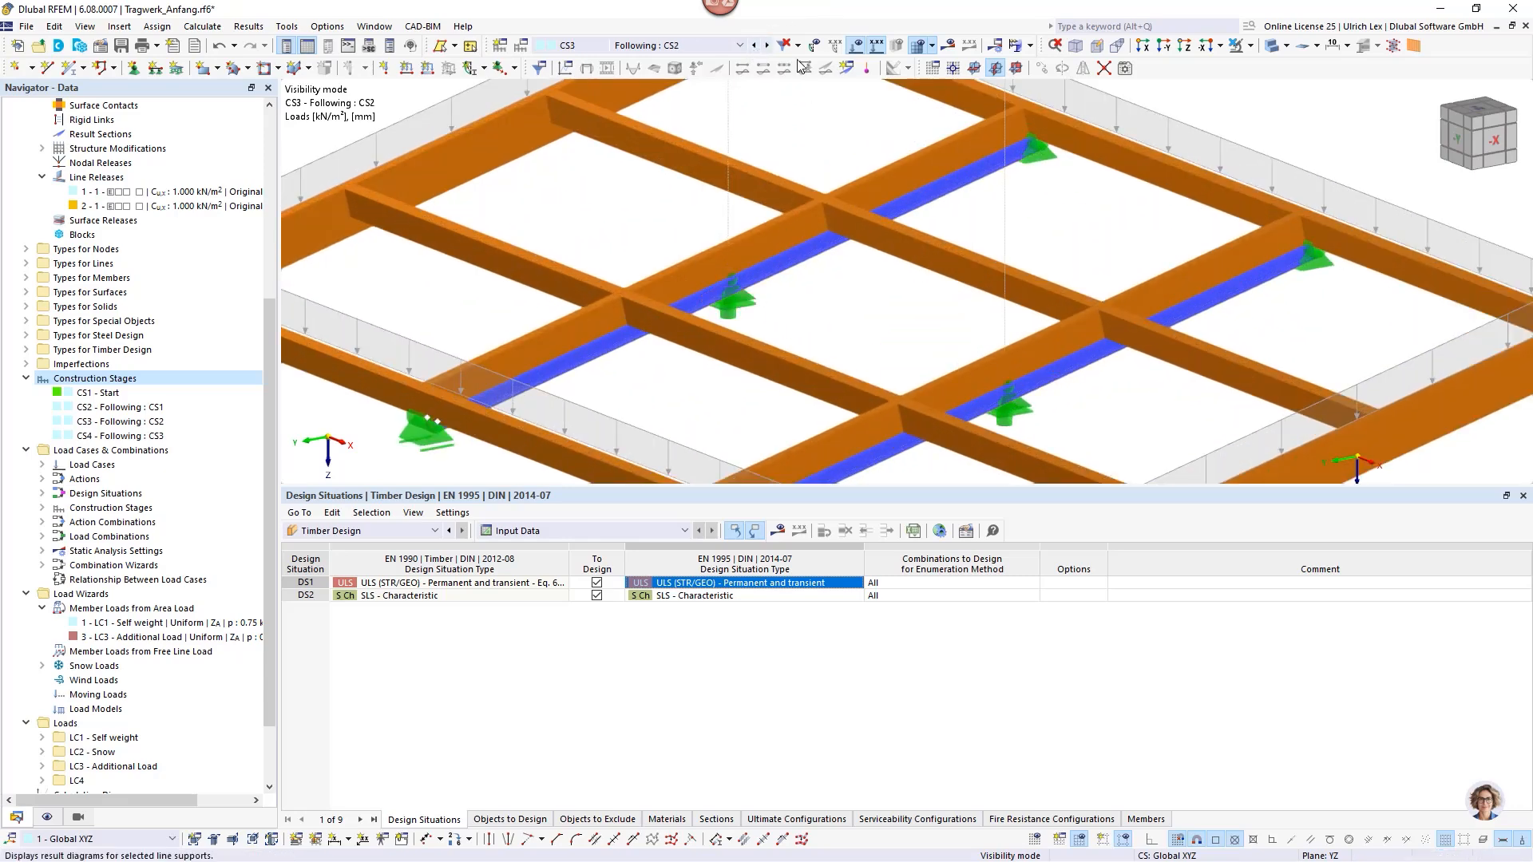
{"action": "left_click", "coordinate": [767, 45]}
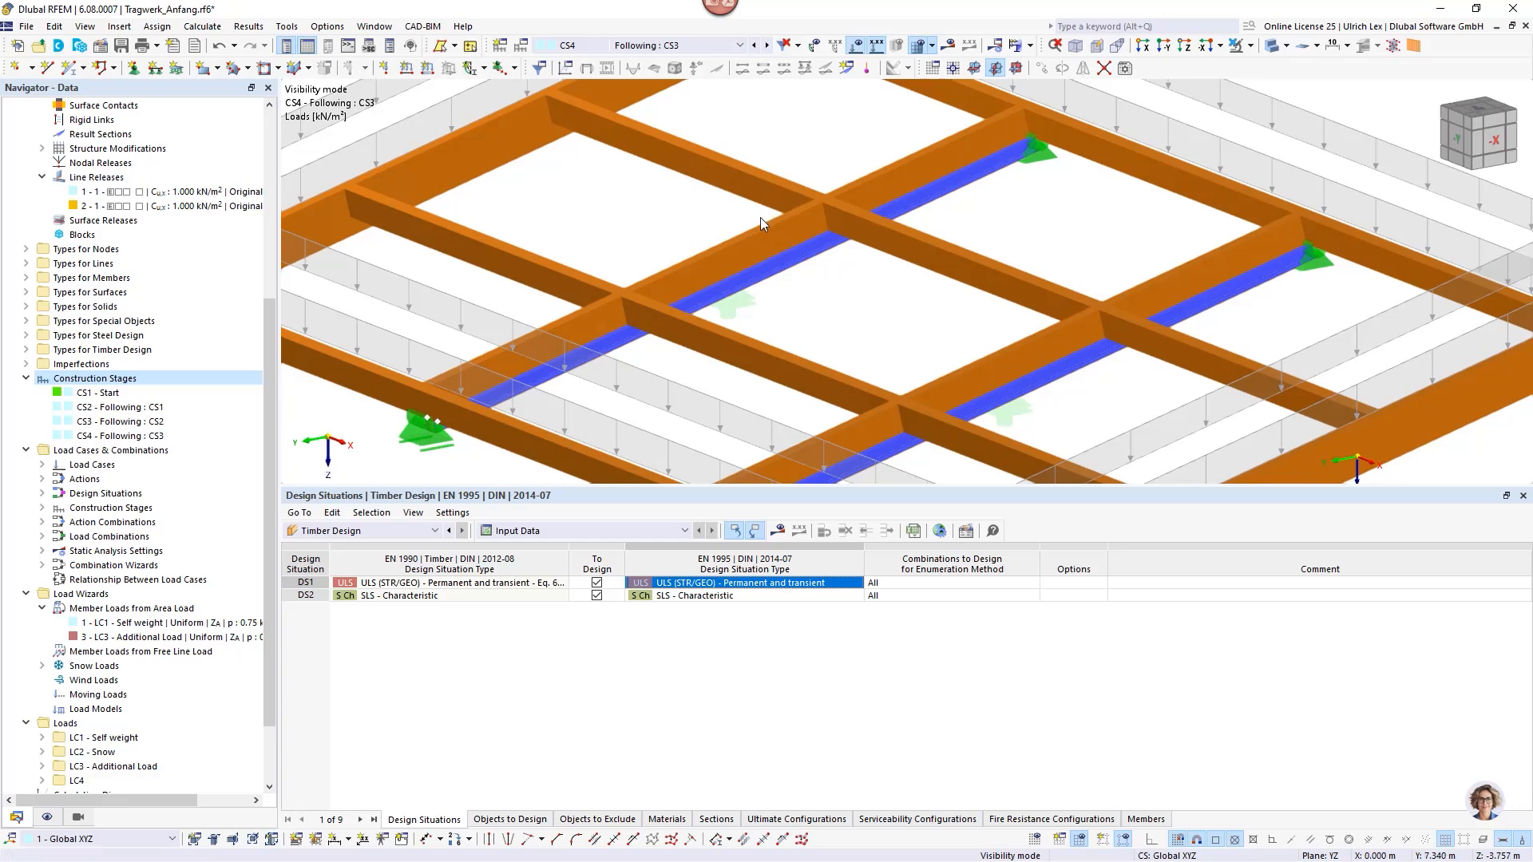
{"action": "scroll", "coordinate": [760, 218], "scroll_direction": "down", "scroll_amount": 5}
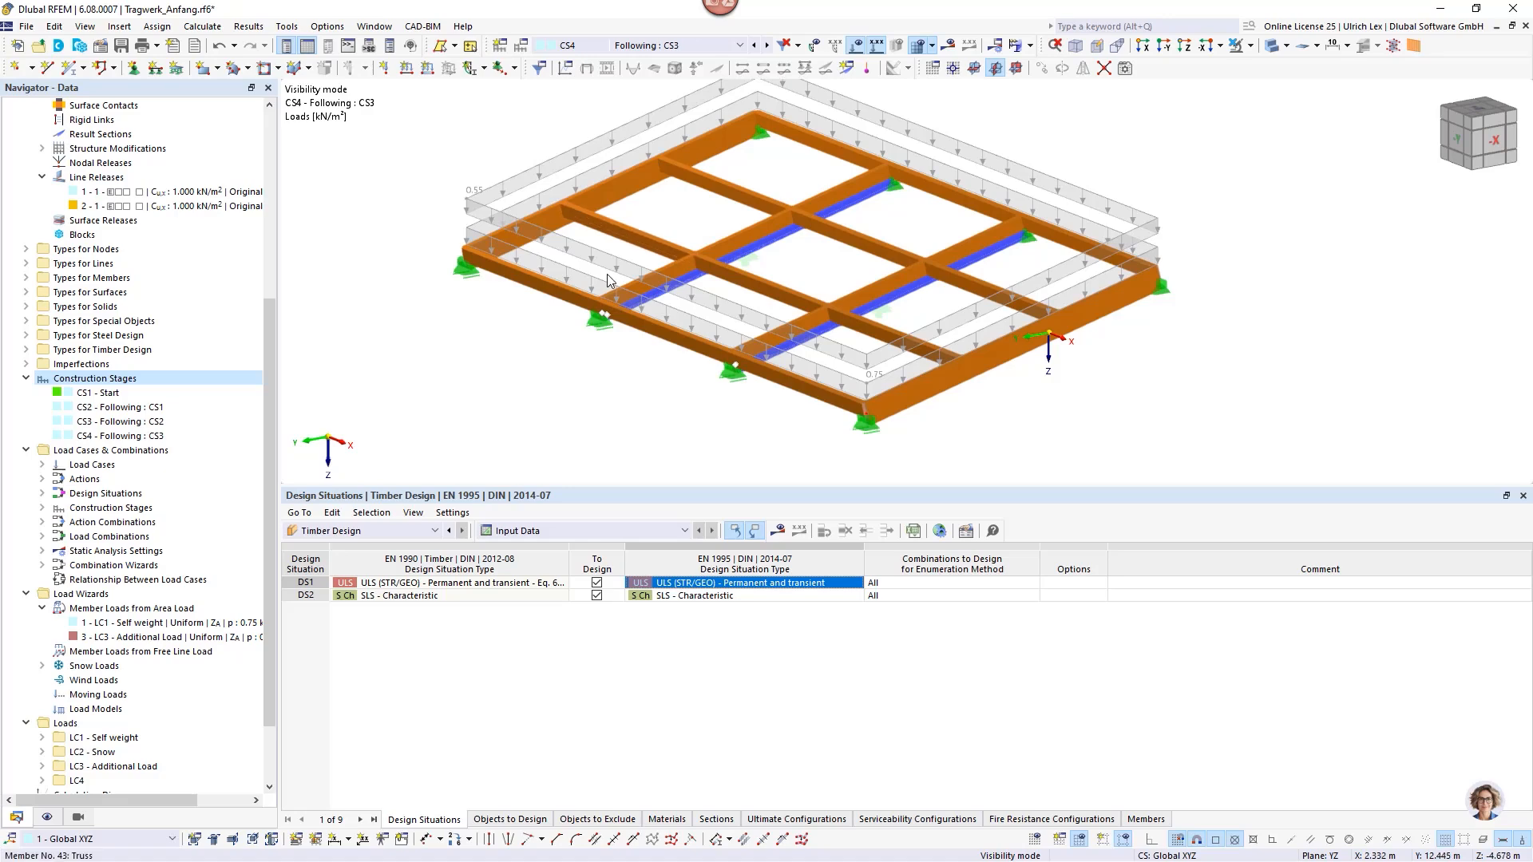
{"action": "middle_click_drag", "start_coordinate": [550, 384], "coordinate": [674, 362], "text": "ctrl"}
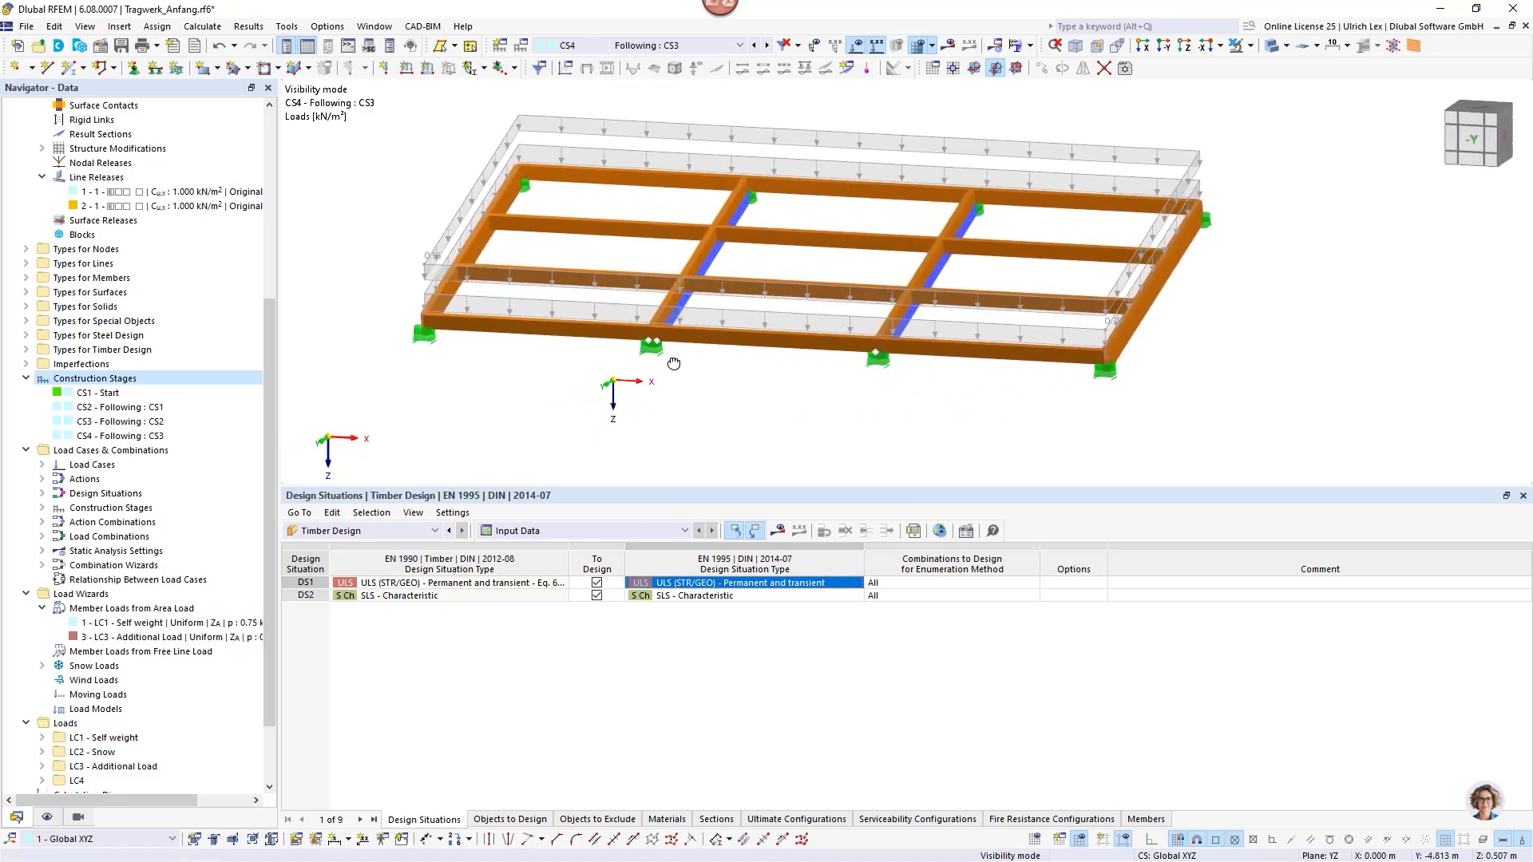
{"action": "left_click", "coordinate": [743, 45]}
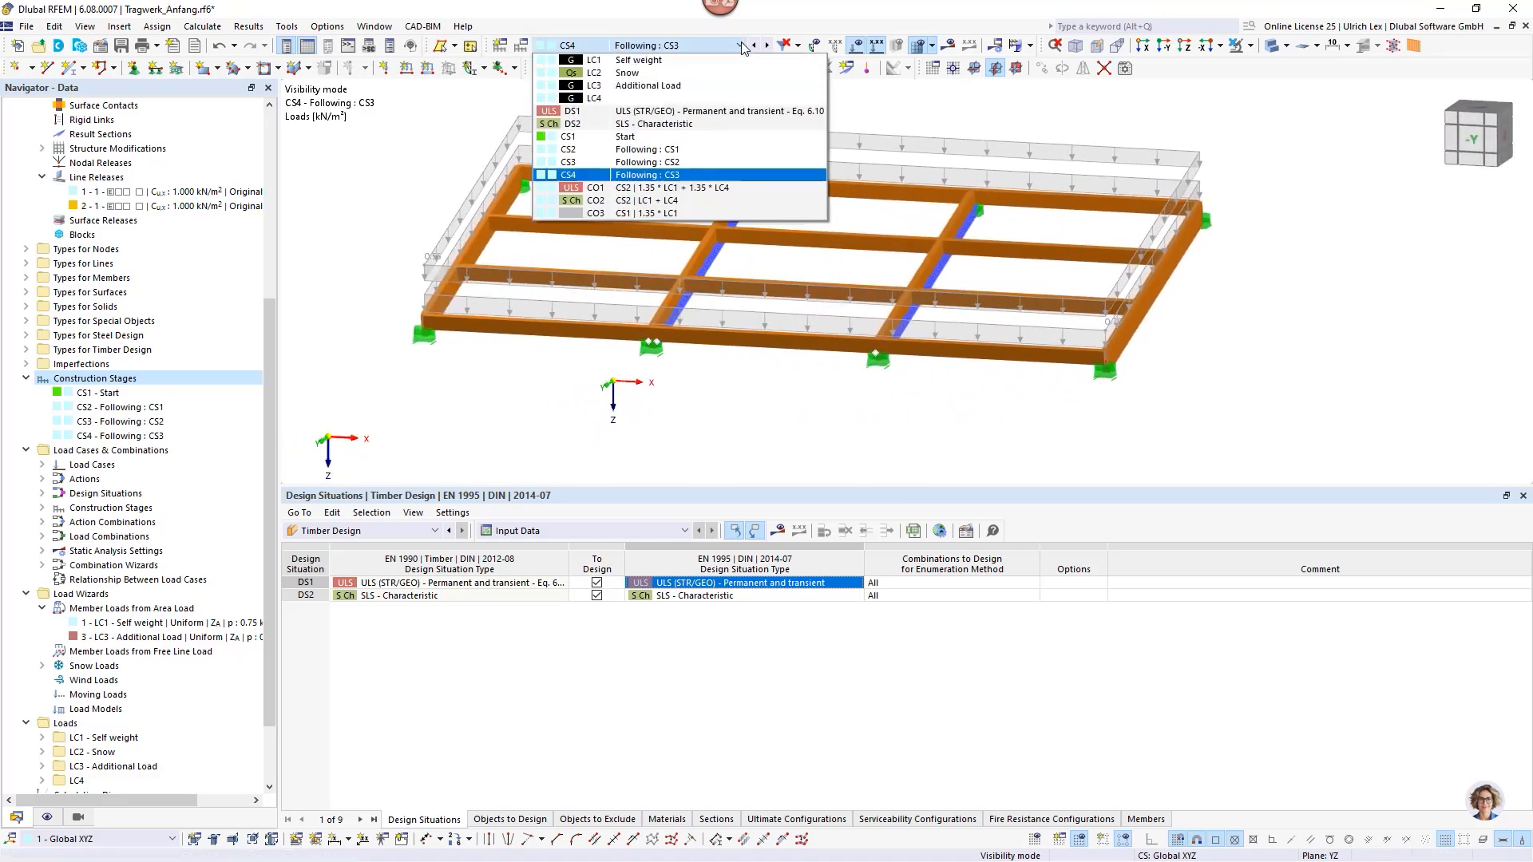
{"action": "left_click", "coordinate": [743, 46]}
In the combination wizard assigned to design situation DS1, replace construction stage CS2 with CS4 as the initial state.
{"action": "left_click", "coordinate": [519, 46]}
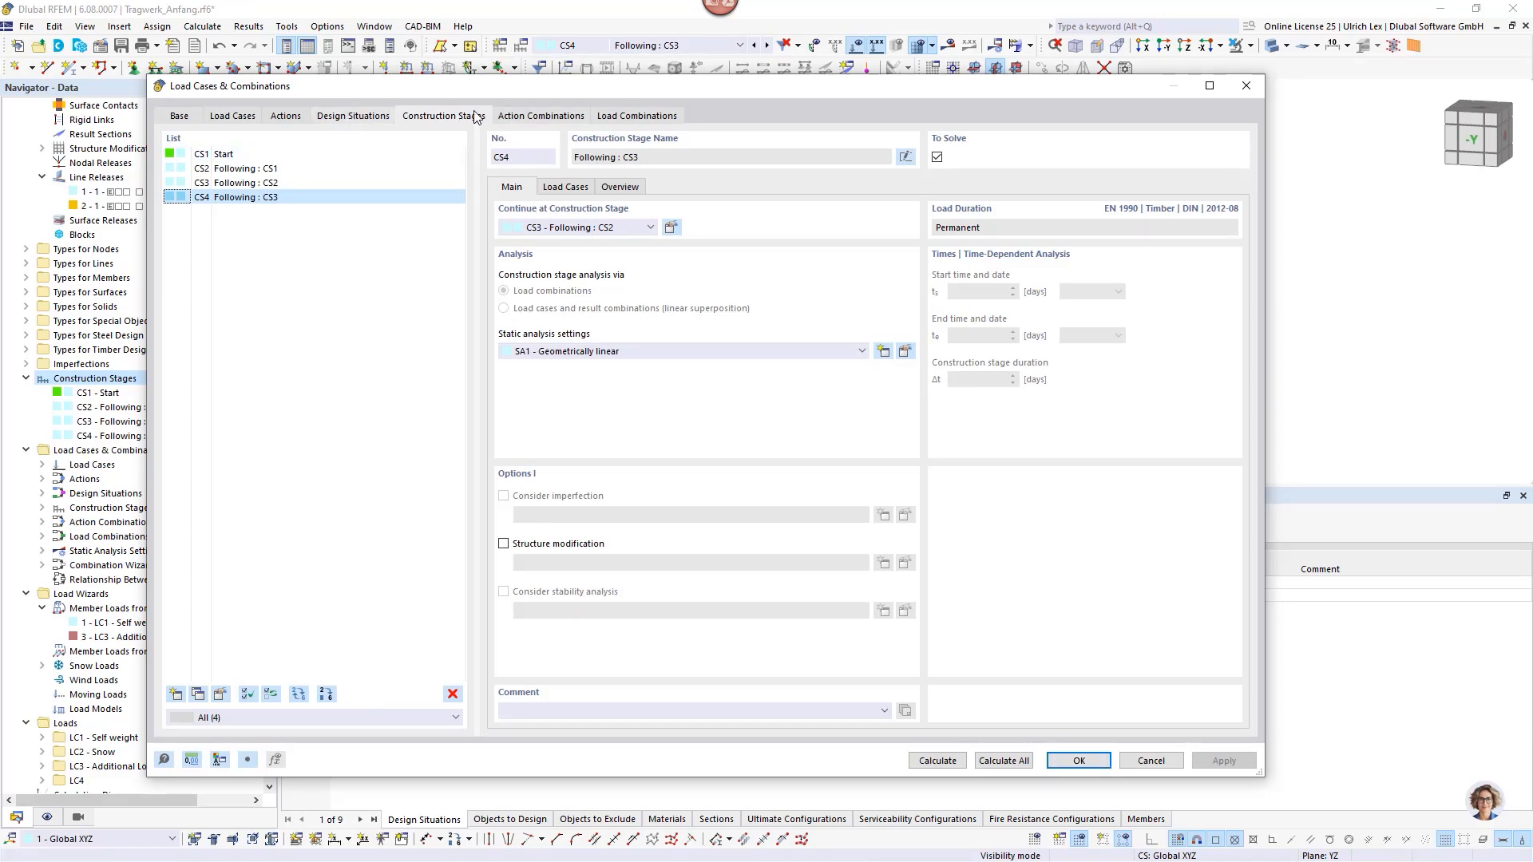
{"action": "left_click", "coordinate": [342, 119]}
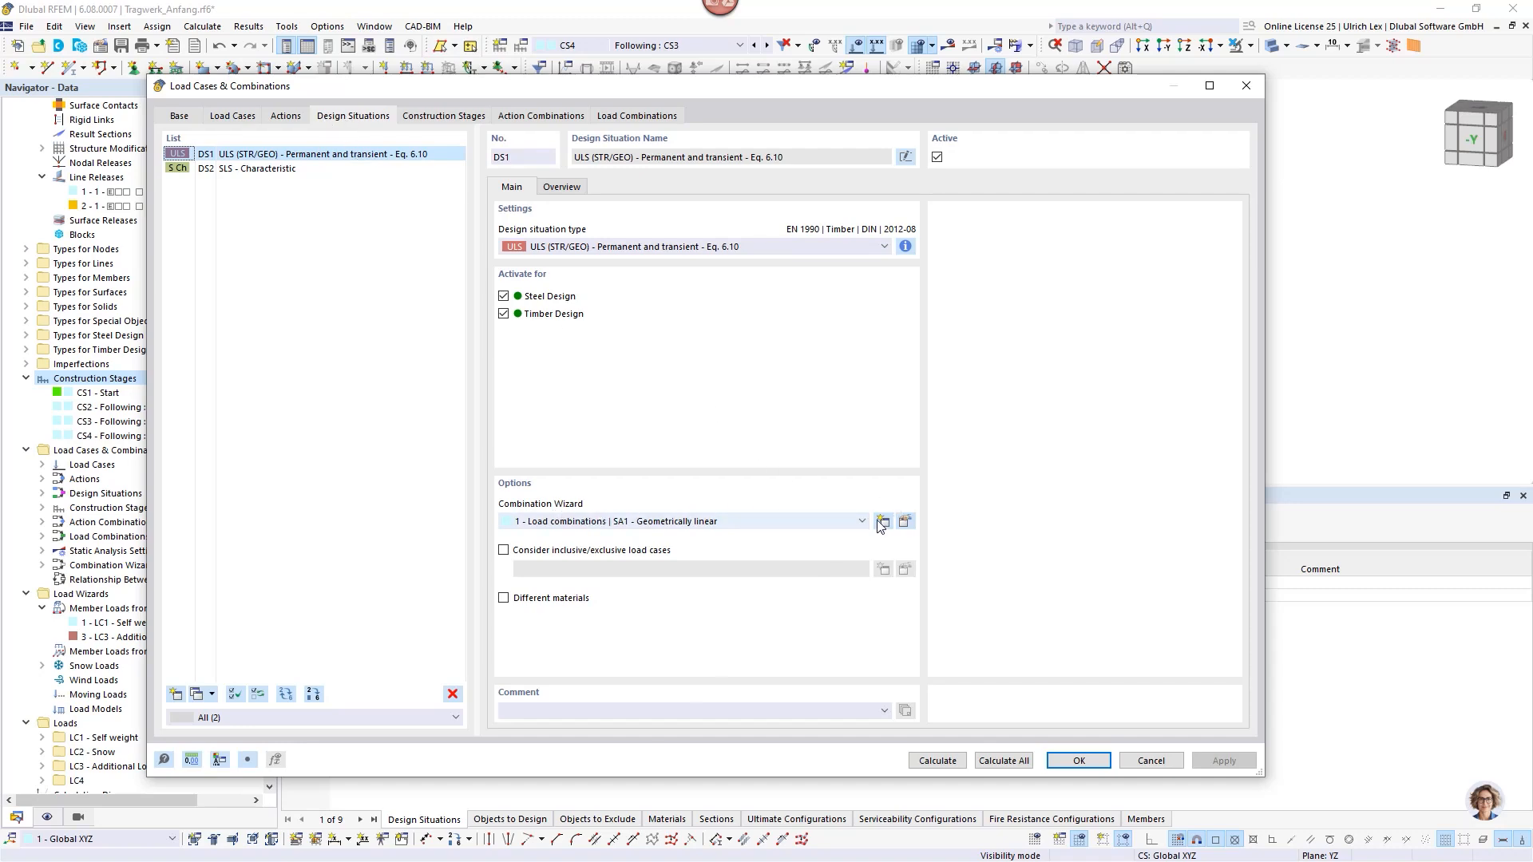
{"action": "left_click", "coordinate": [906, 522]}
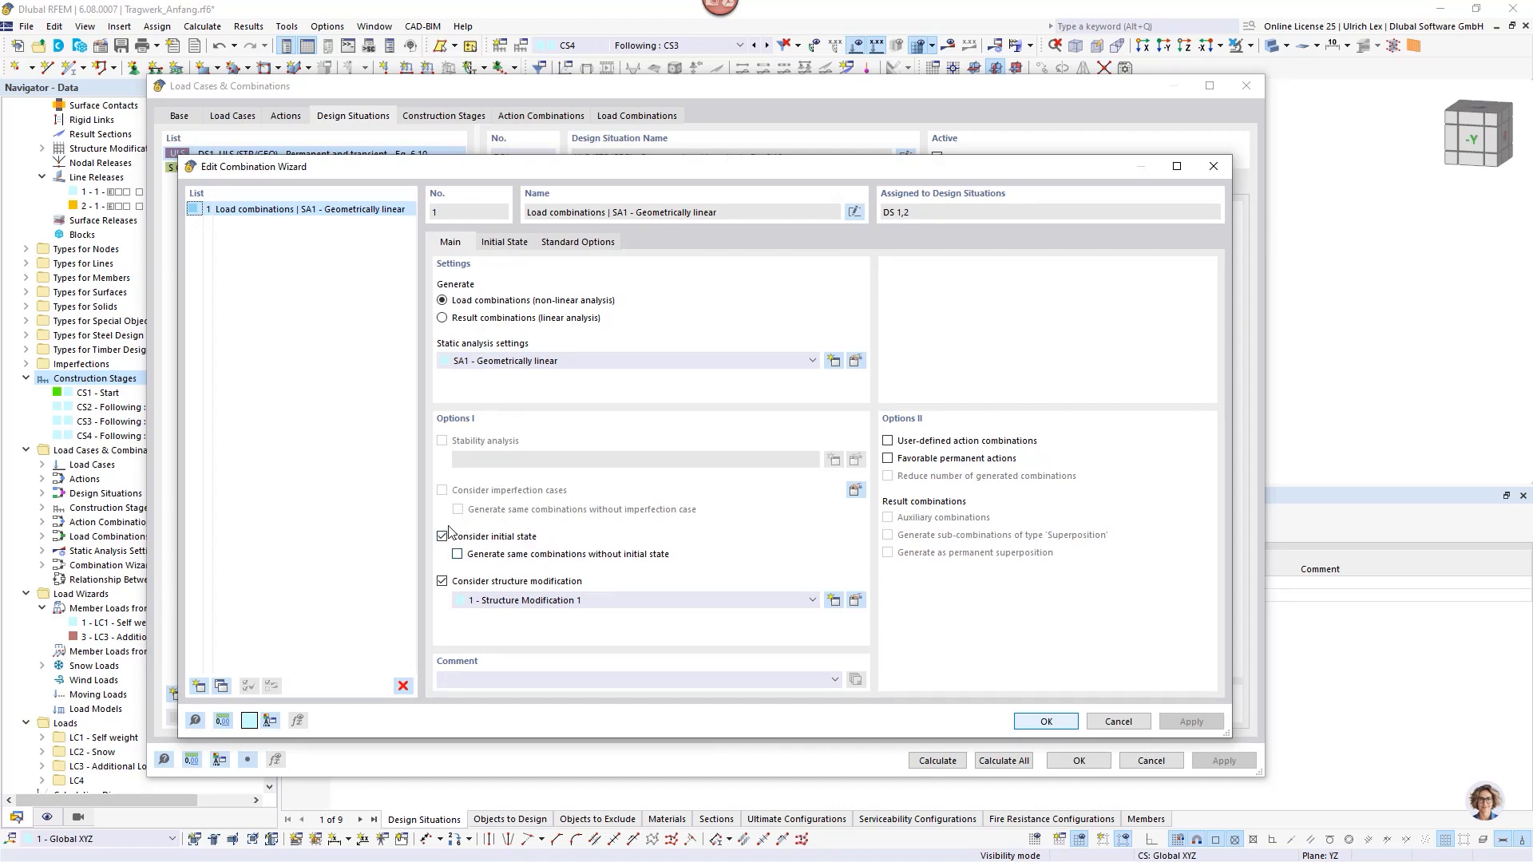
{"action": "left_click", "coordinate": [512, 243]}
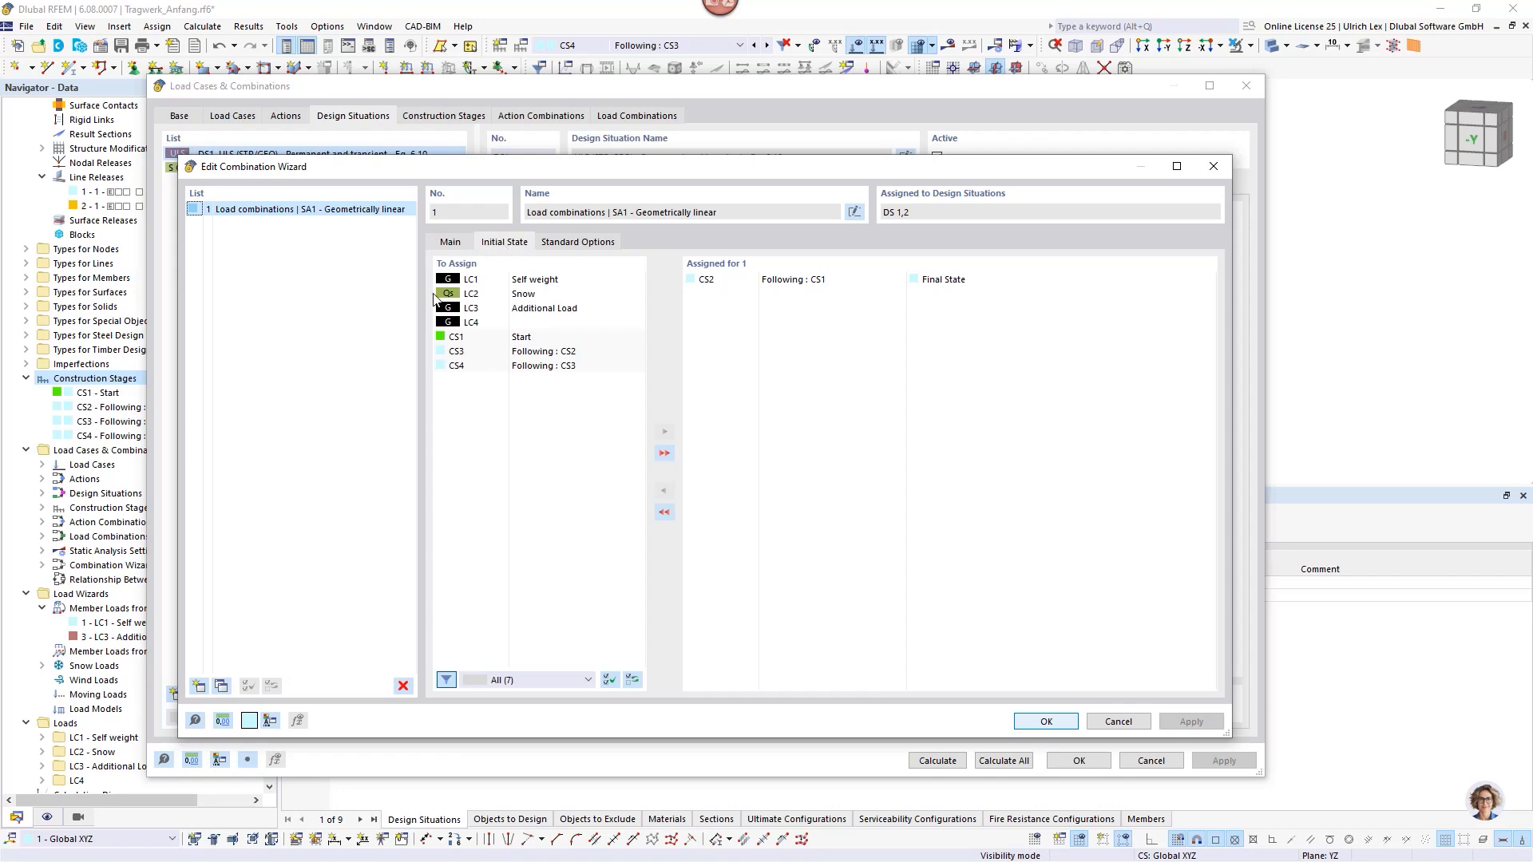
{"action": "double_click", "coordinate": [706, 279]}
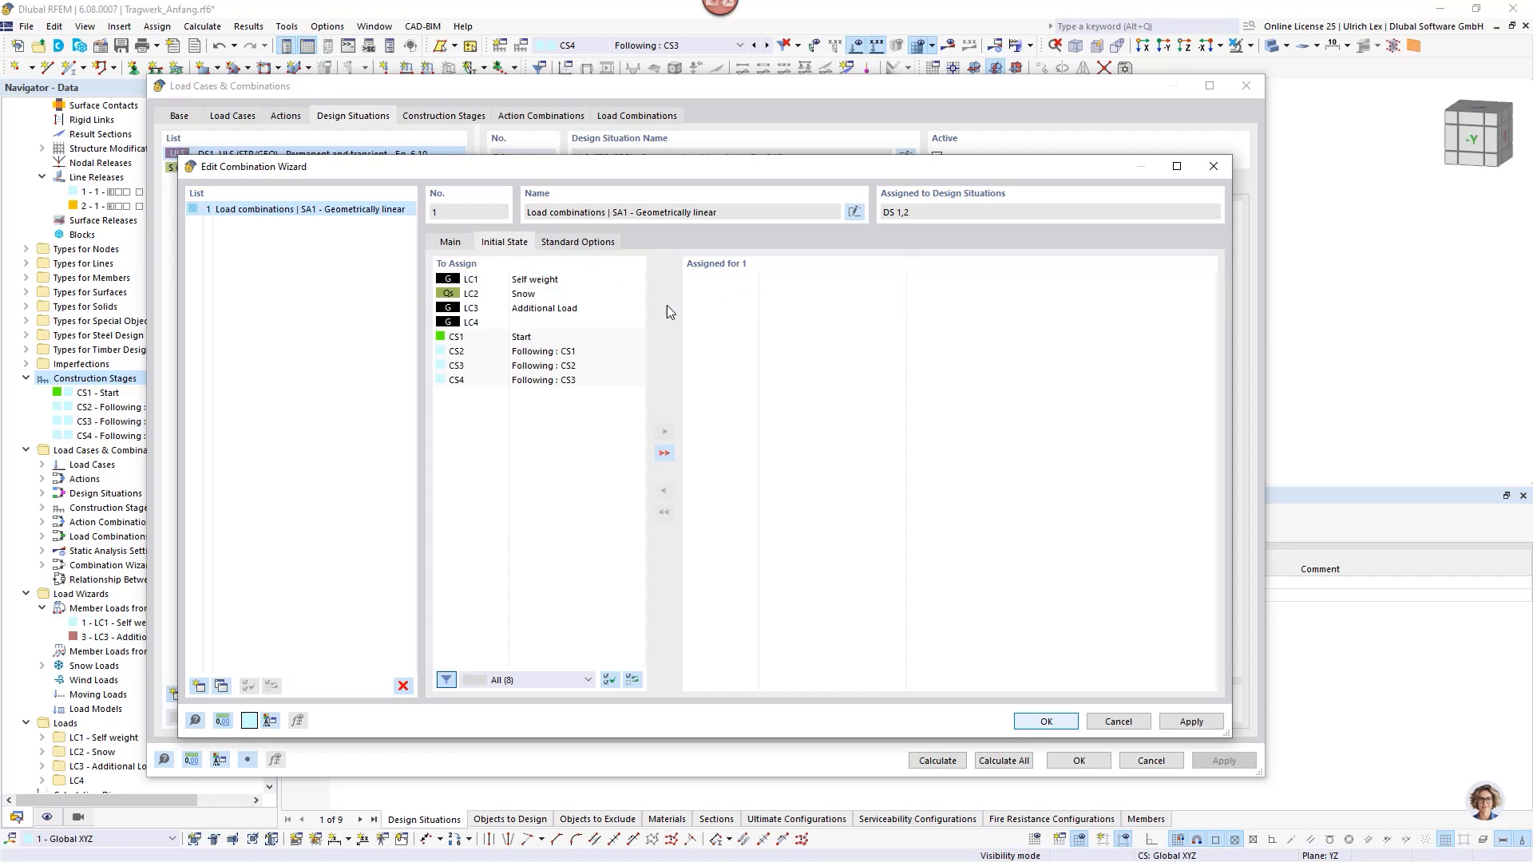
{"action": "double_click", "coordinate": [471, 381]}
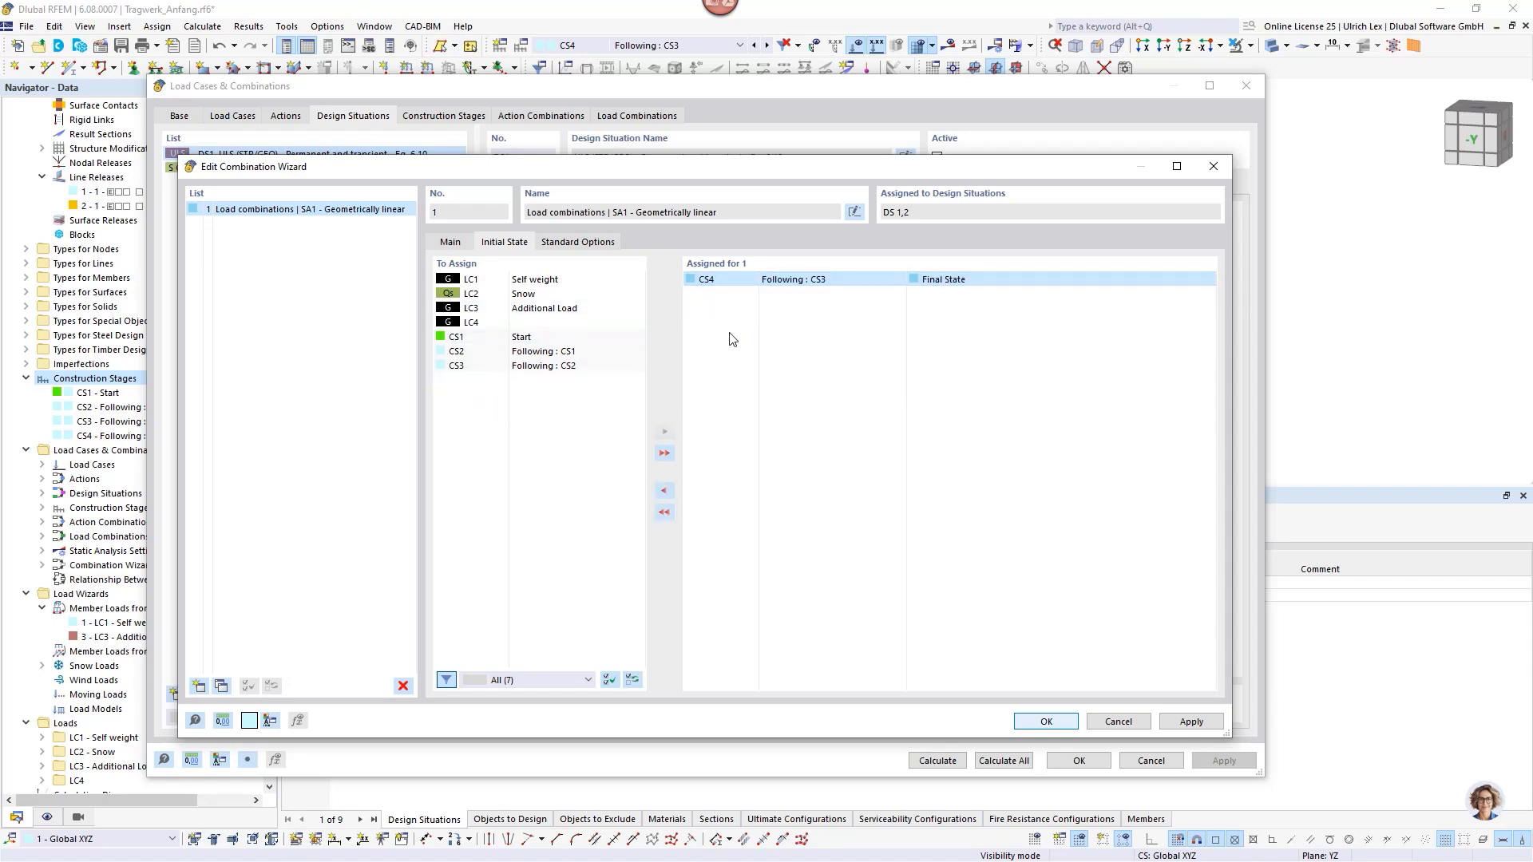
{"action": "left_click", "coordinate": [1045, 722]}
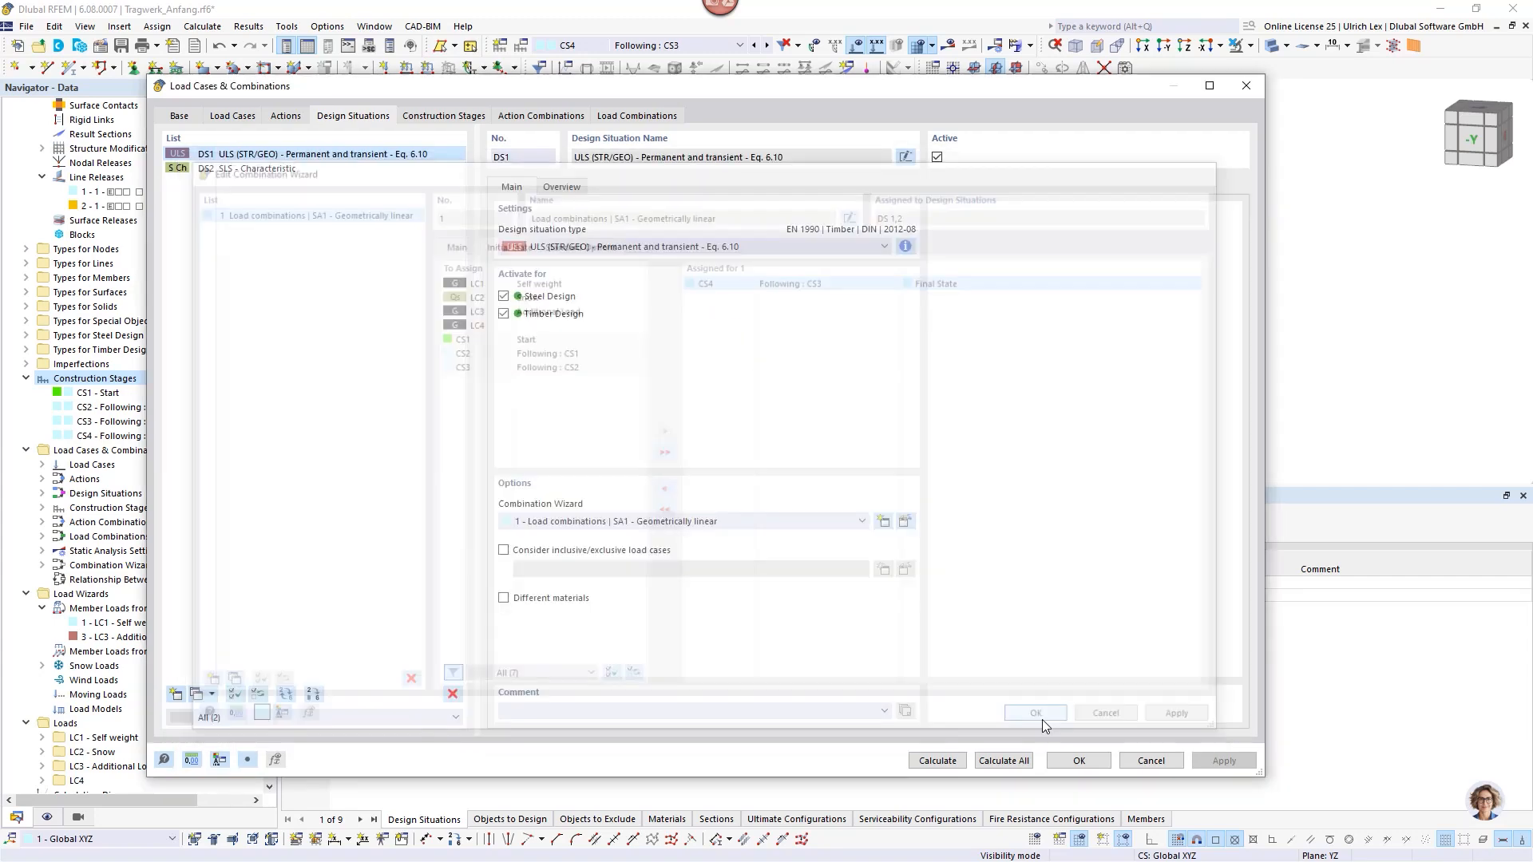
Generate the load combinations, review CO1 and CO2, and accept the changes with CO2 as the active combination.
{"action": "left_click", "coordinate": [632, 117]}
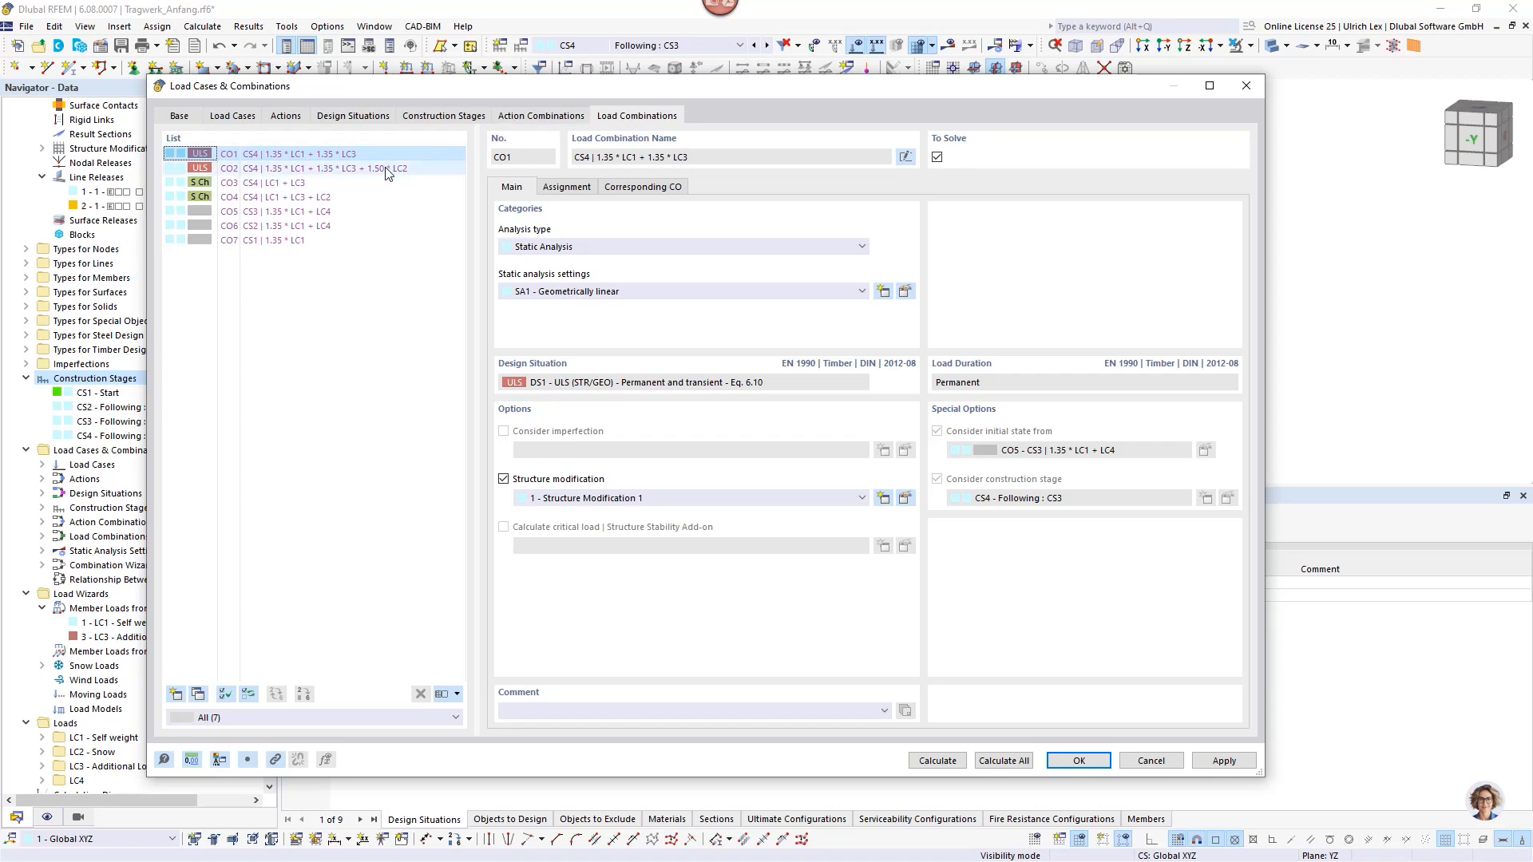
{"action": "left_click", "coordinate": [265, 172]}
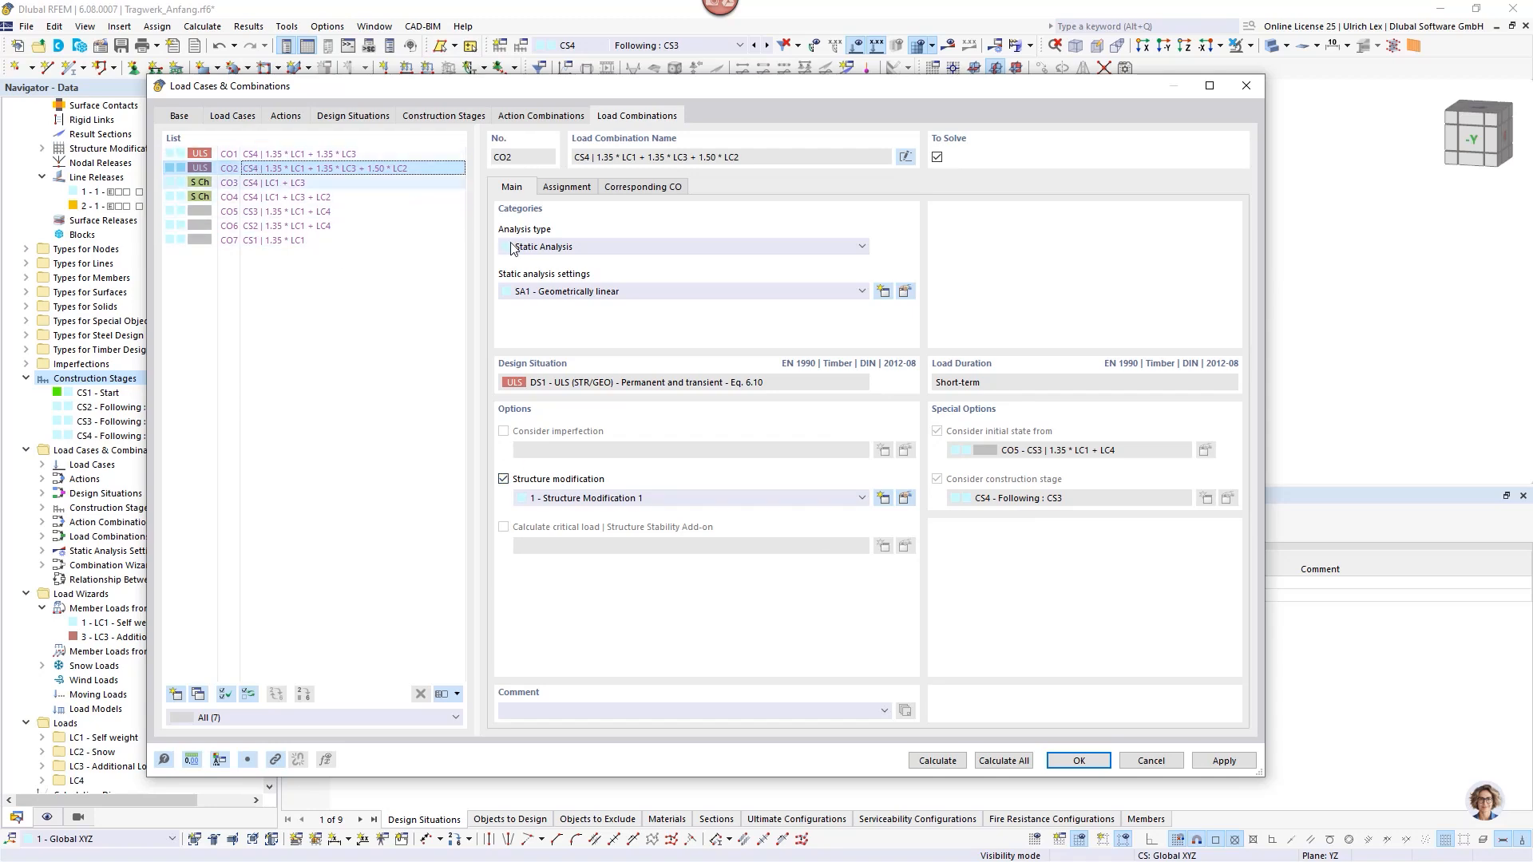
{"action": "left_click", "coordinate": [1079, 761]}
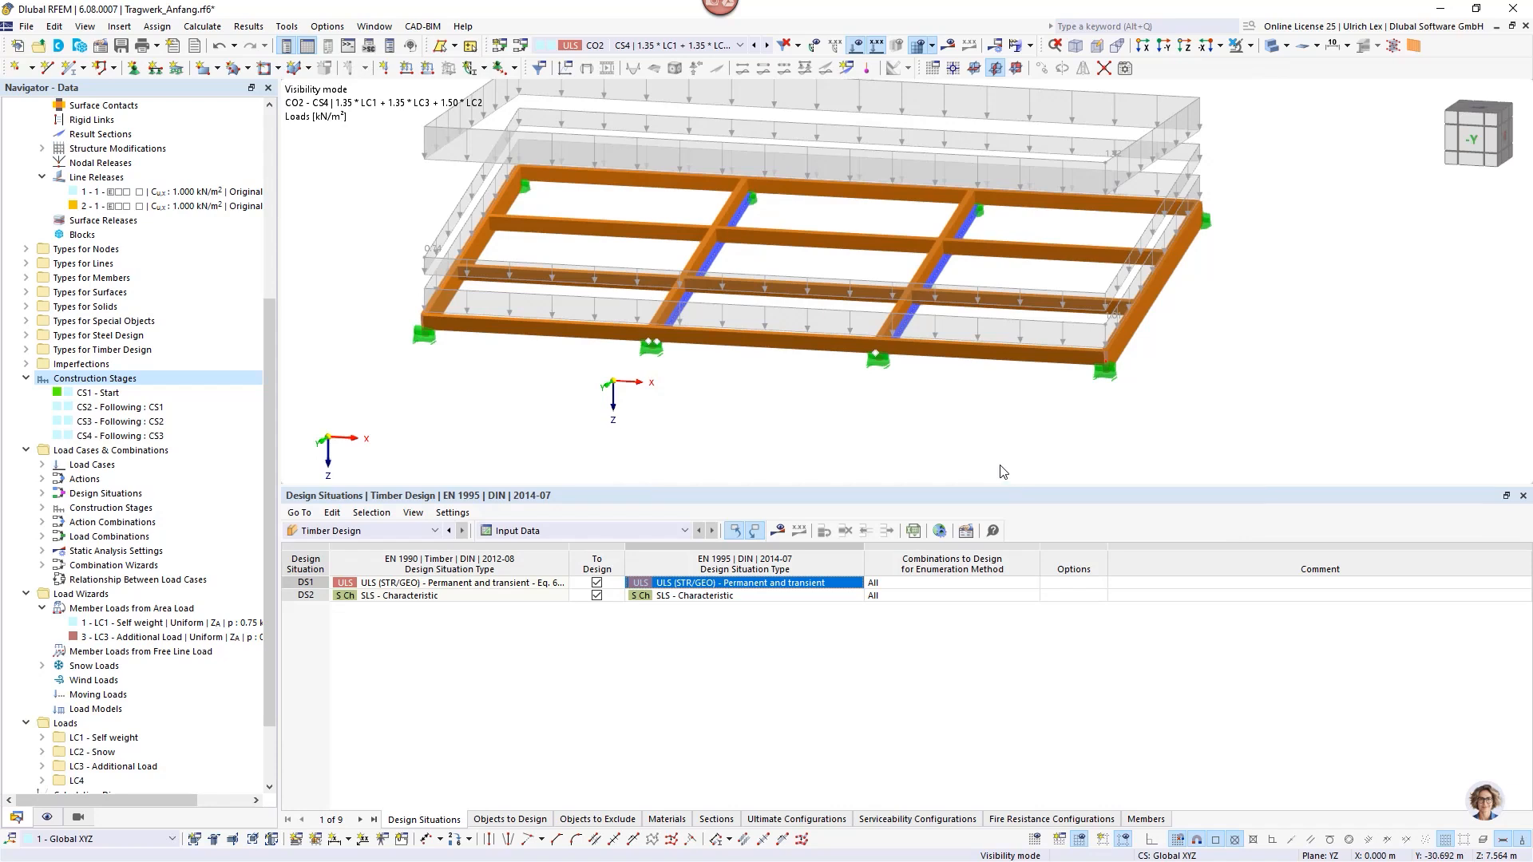
Hide the loads in the model and calculate all load cases, construction stages, combinations and designs.
{"action": "scroll", "coordinate": [950, 479], "scroll_direction": "down", "scroll_amount": 2}
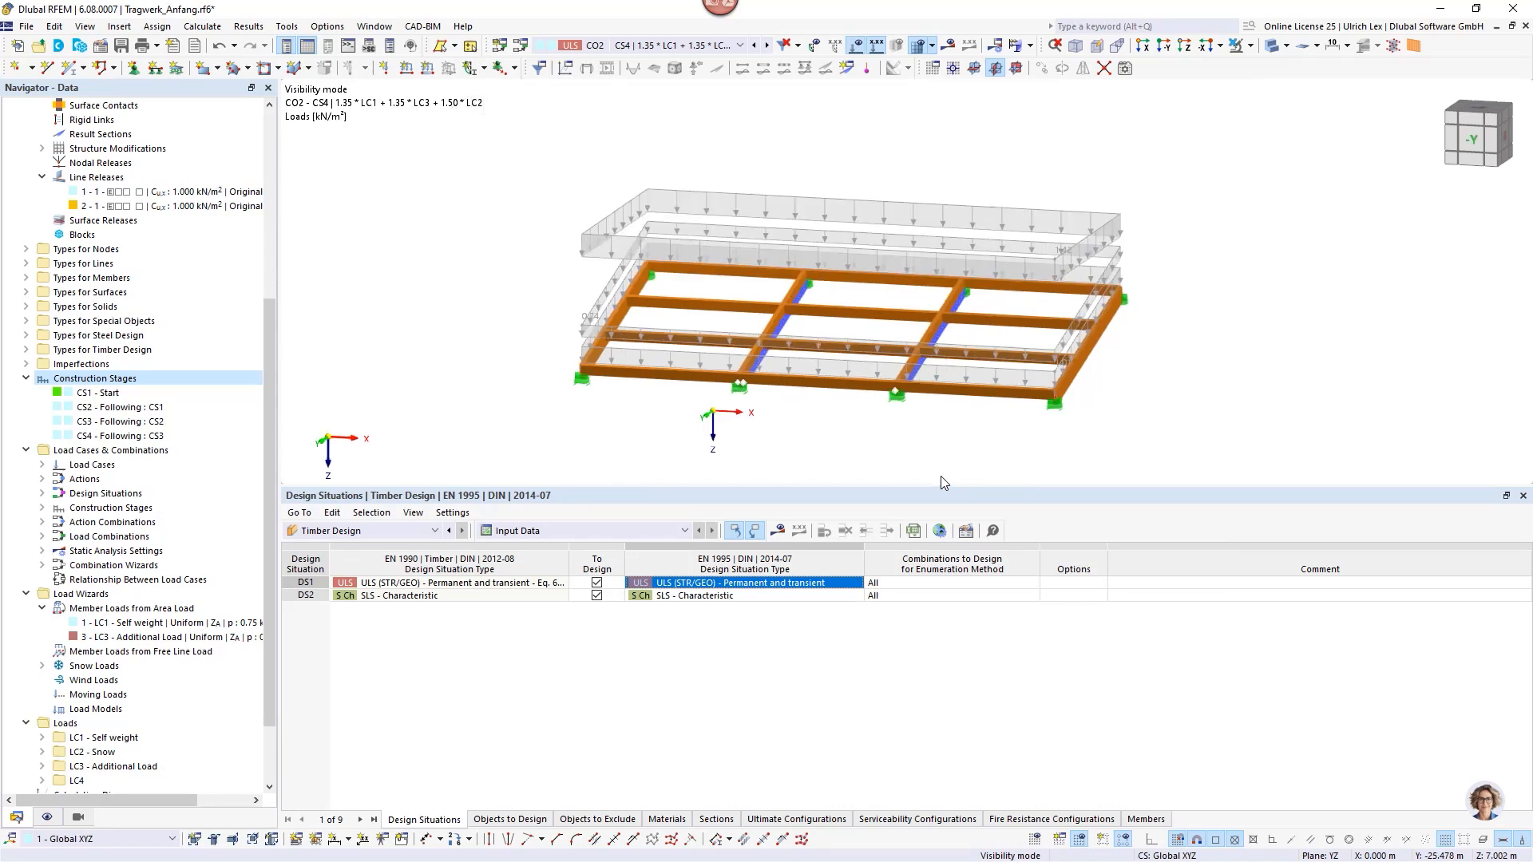
{"action": "left_click", "coordinate": [855, 48]}
{"action": "scroll", "coordinate": [1130, 412], "scroll_direction": "up", "scroll_amount": 1}
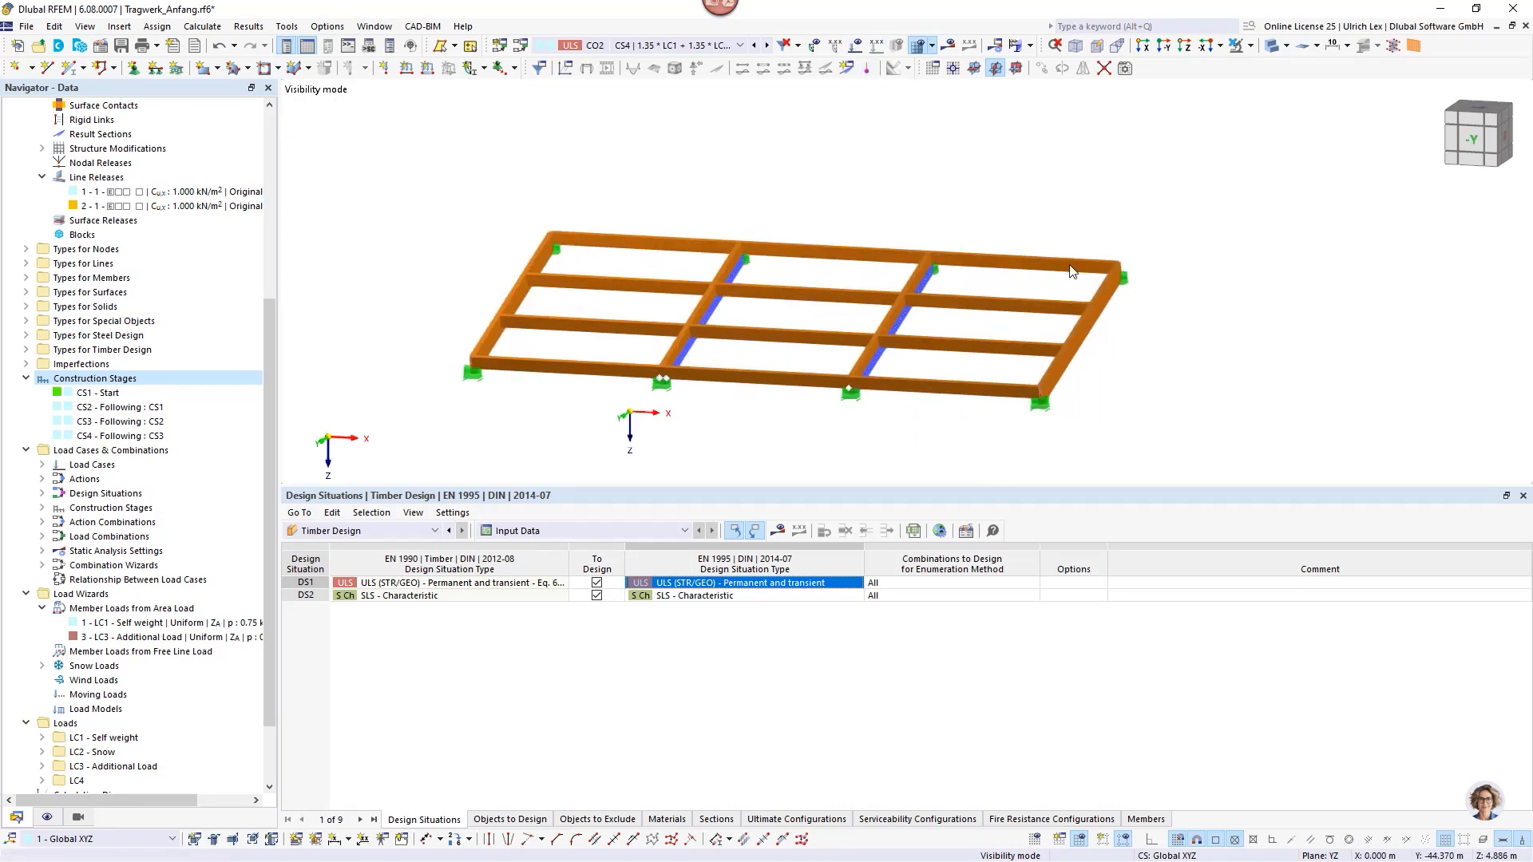
{"action": "left_click", "coordinate": [1031, 46]}
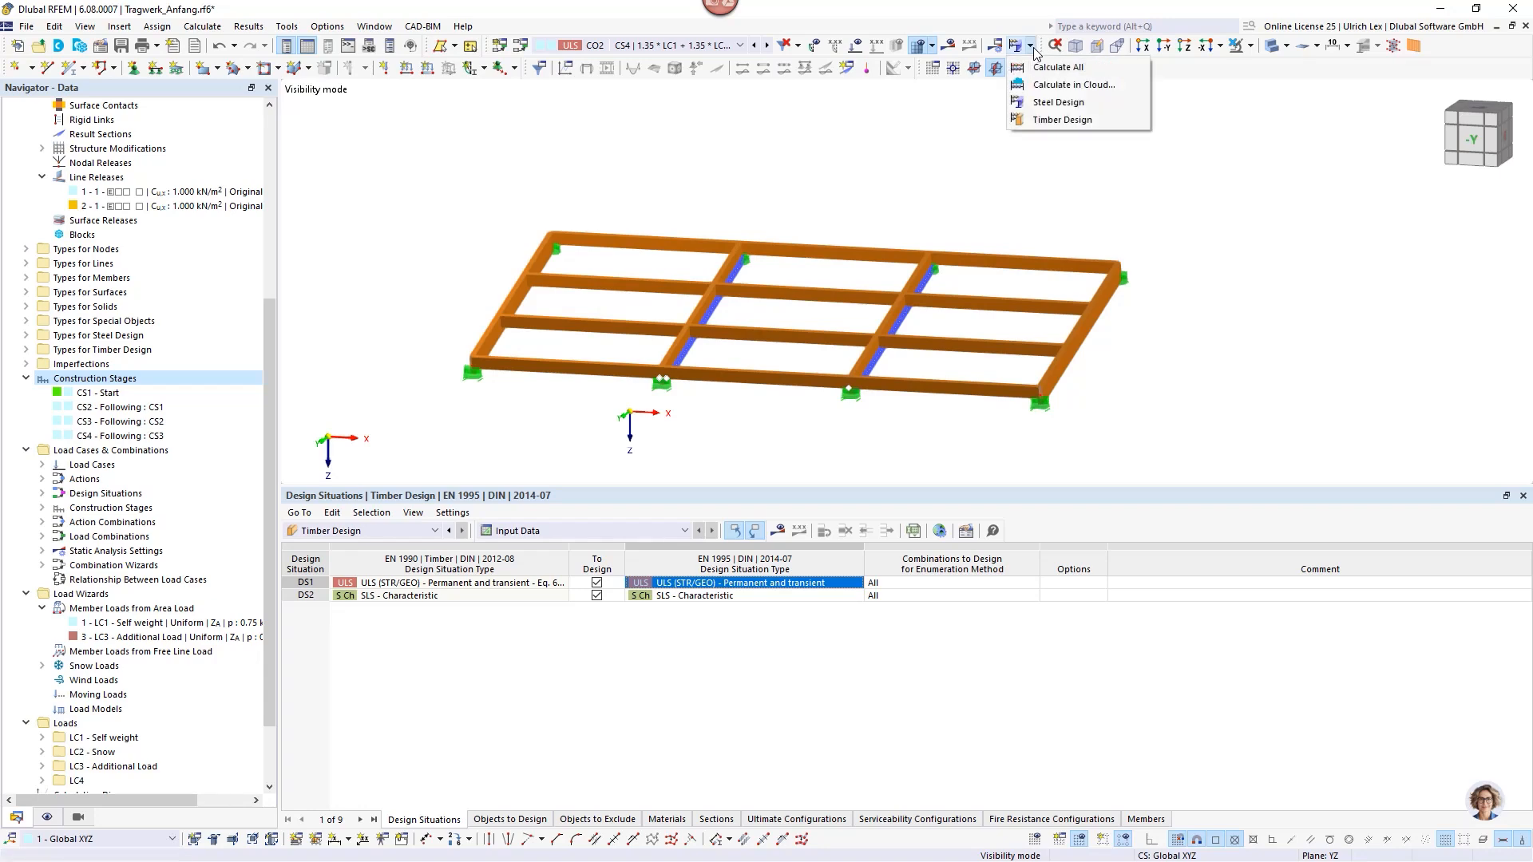
{"action": "left_click", "coordinate": [1110, 73]}
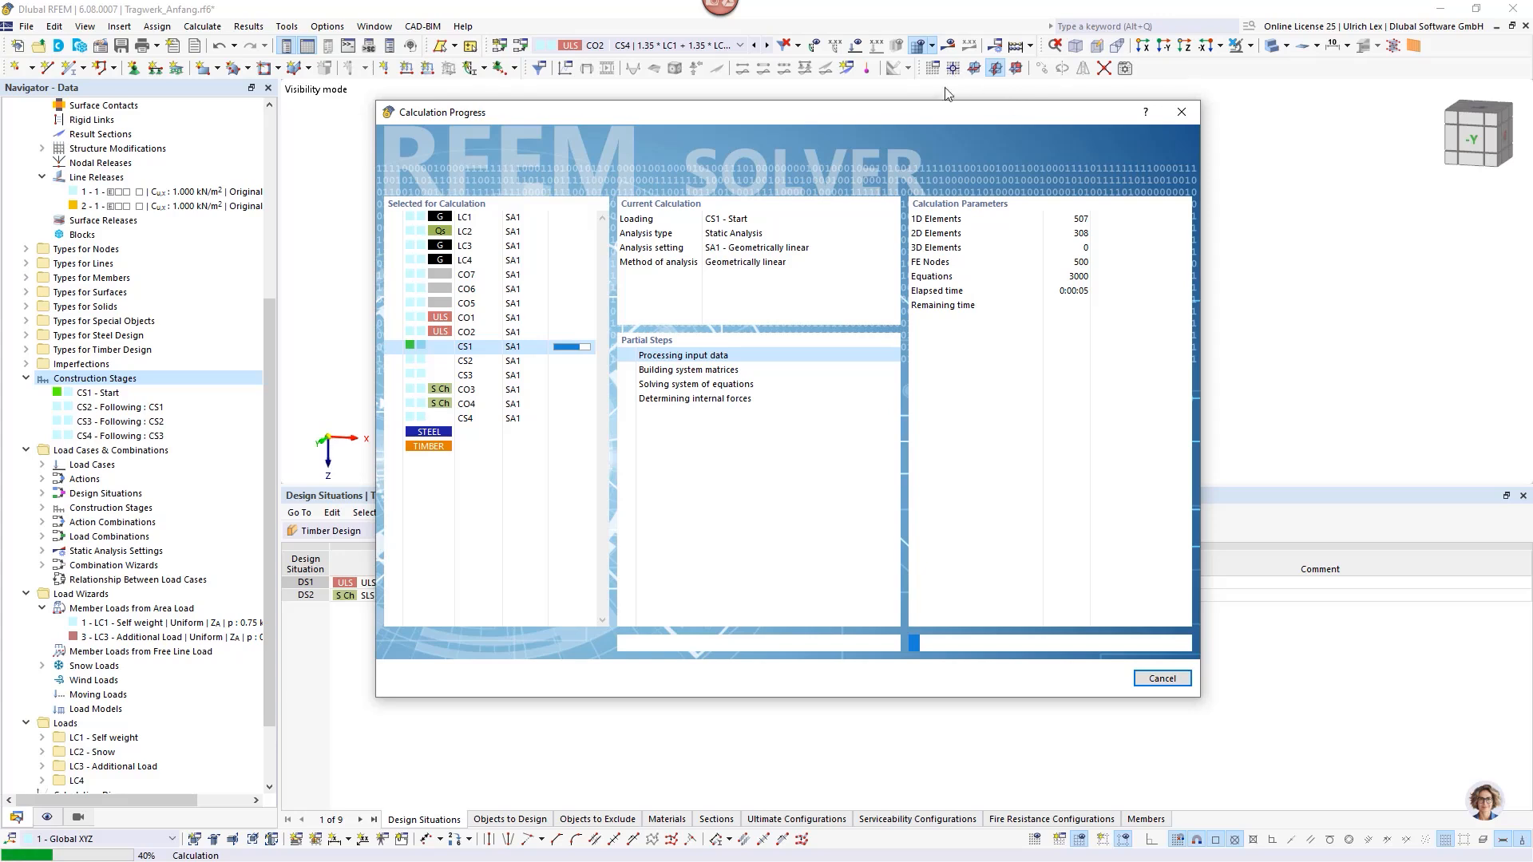
{"action": "left_click_drag", "start_coordinate": [936, 113], "coordinate": [1100, 51]}
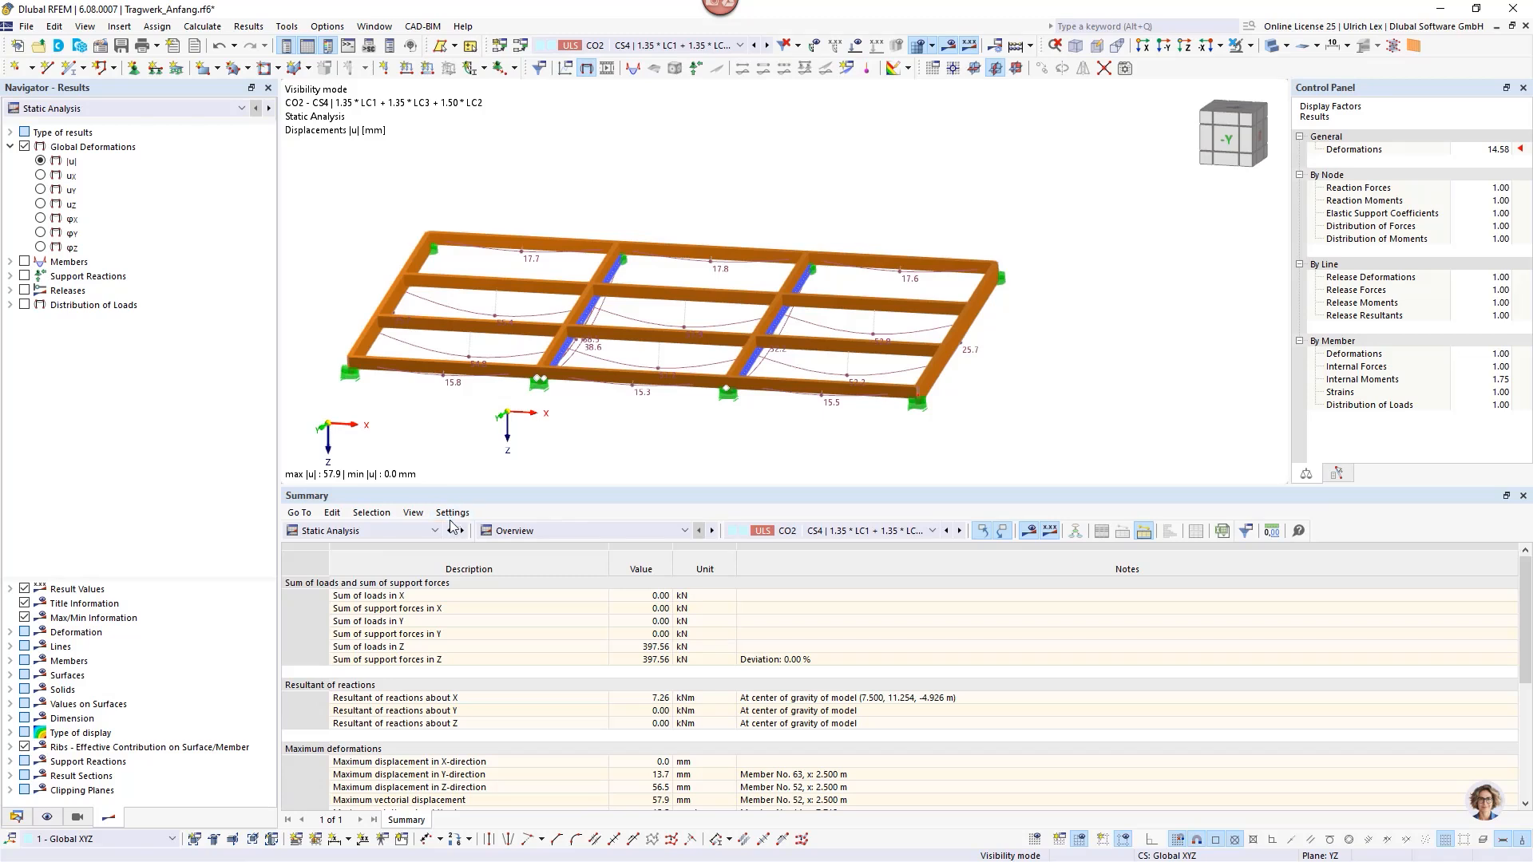
Show the Timber Design results and examine the design check ratios of the frame members.
{"action": "middle_click_drag", "start_coordinate": [627, 437], "coordinate": [584, 415], "text": "ctrl"}
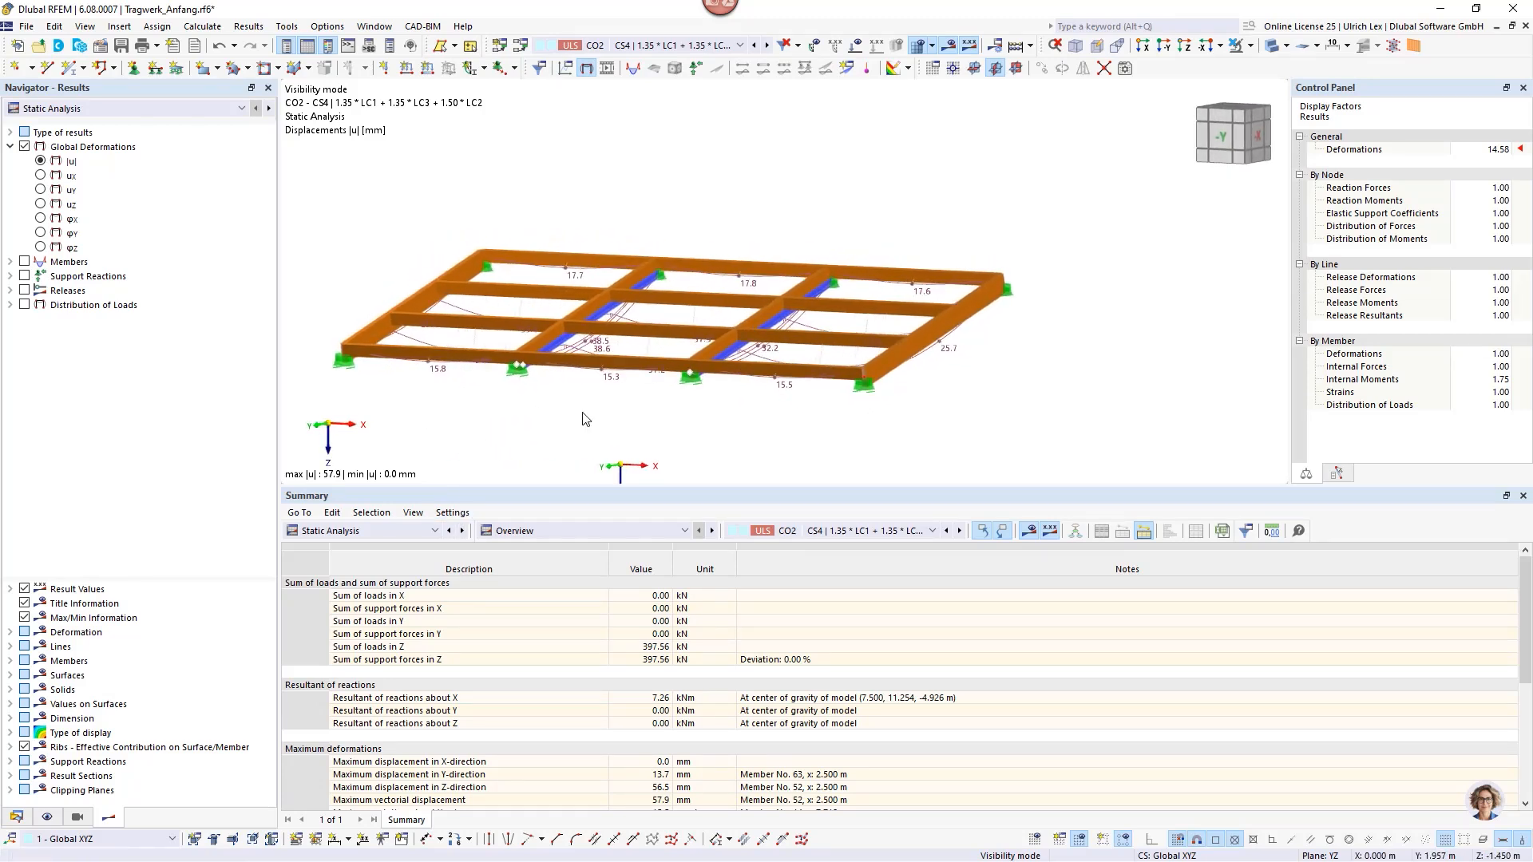
{"action": "left_click", "coordinate": [403, 531]}
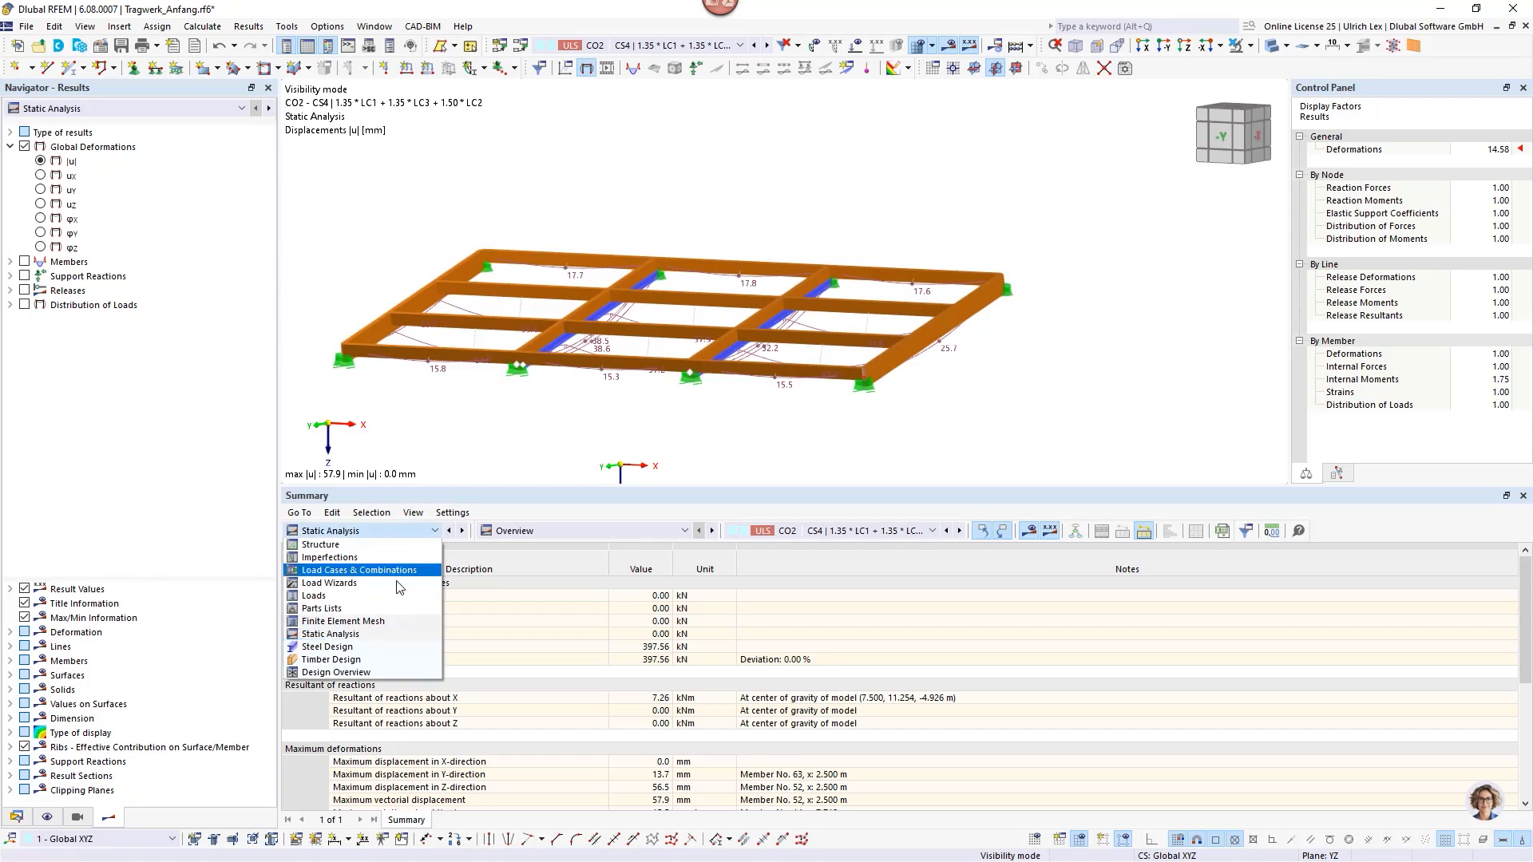
{"action": "left_click", "coordinate": [402, 660]}
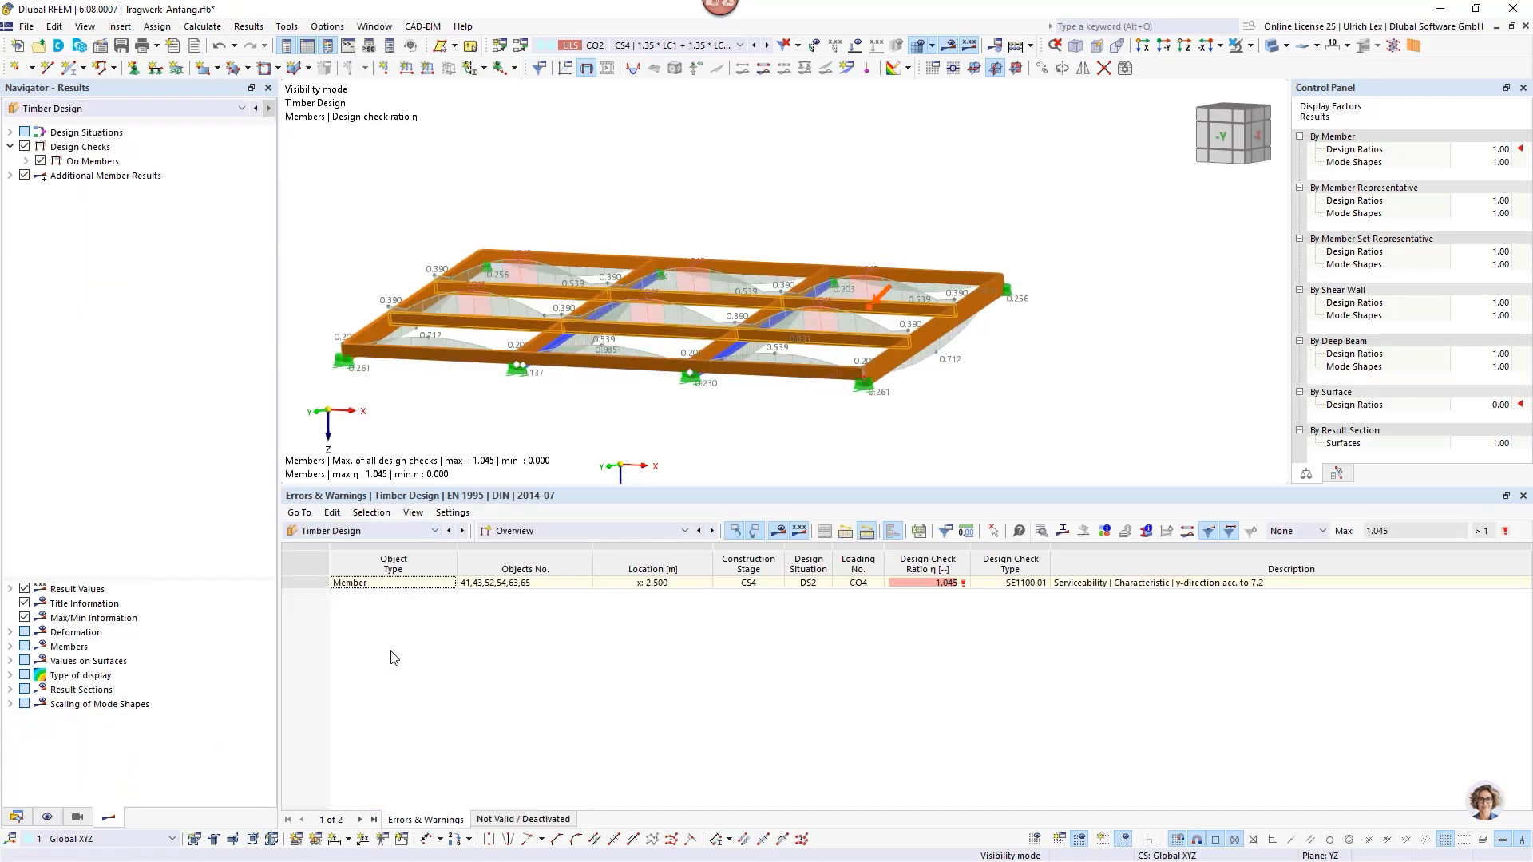
Select the members crossing the middle bay between the two main beams and isolate them in the view.
{"action": "scroll", "coordinate": [919, 198], "scroll_direction": "down", "scroll_amount": 1}
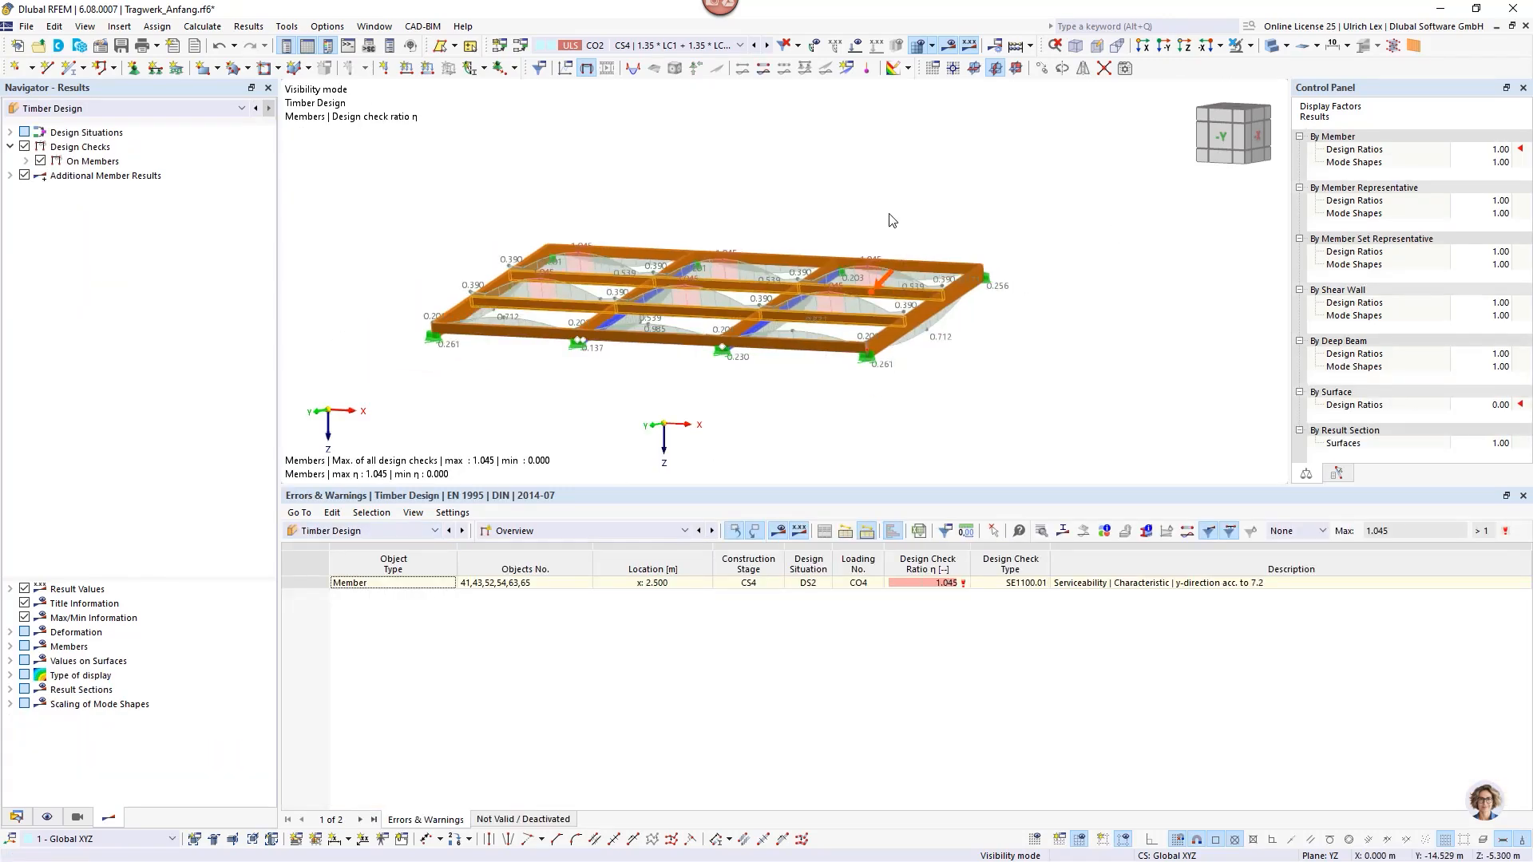
{"action": "middle_click_drag", "start_coordinate": [801, 401], "coordinate": [885, 422], "text": "ctrl"}
{"action": "left_click_drag", "start_coordinate": [754, 399], "coordinate": [690, 220]}
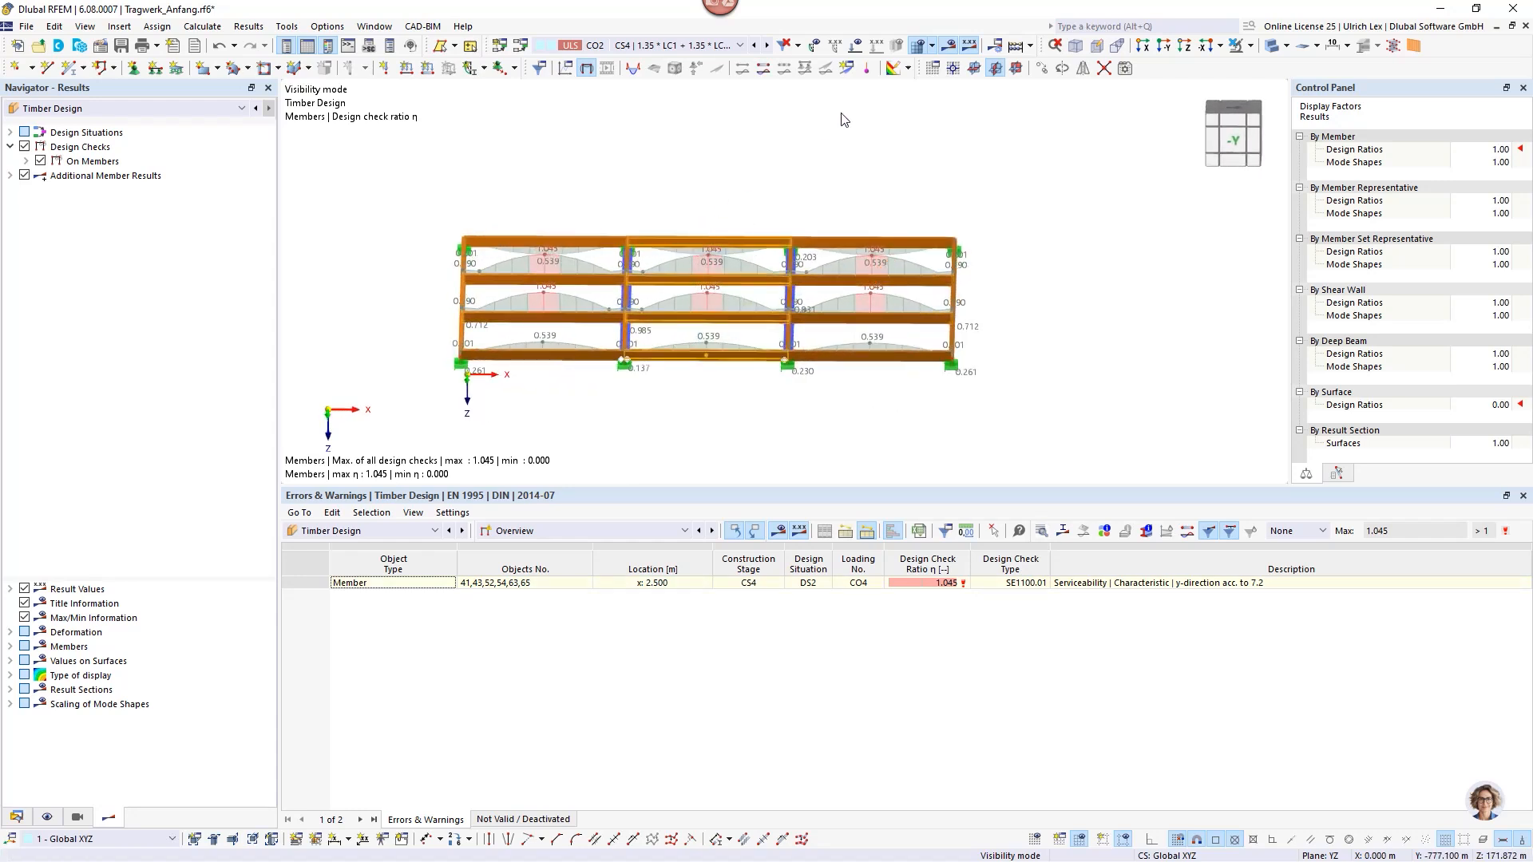
{"action": "left_click", "coordinate": [1251, 45]}
{"action": "left_click", "coordinate": [1317, 72]}
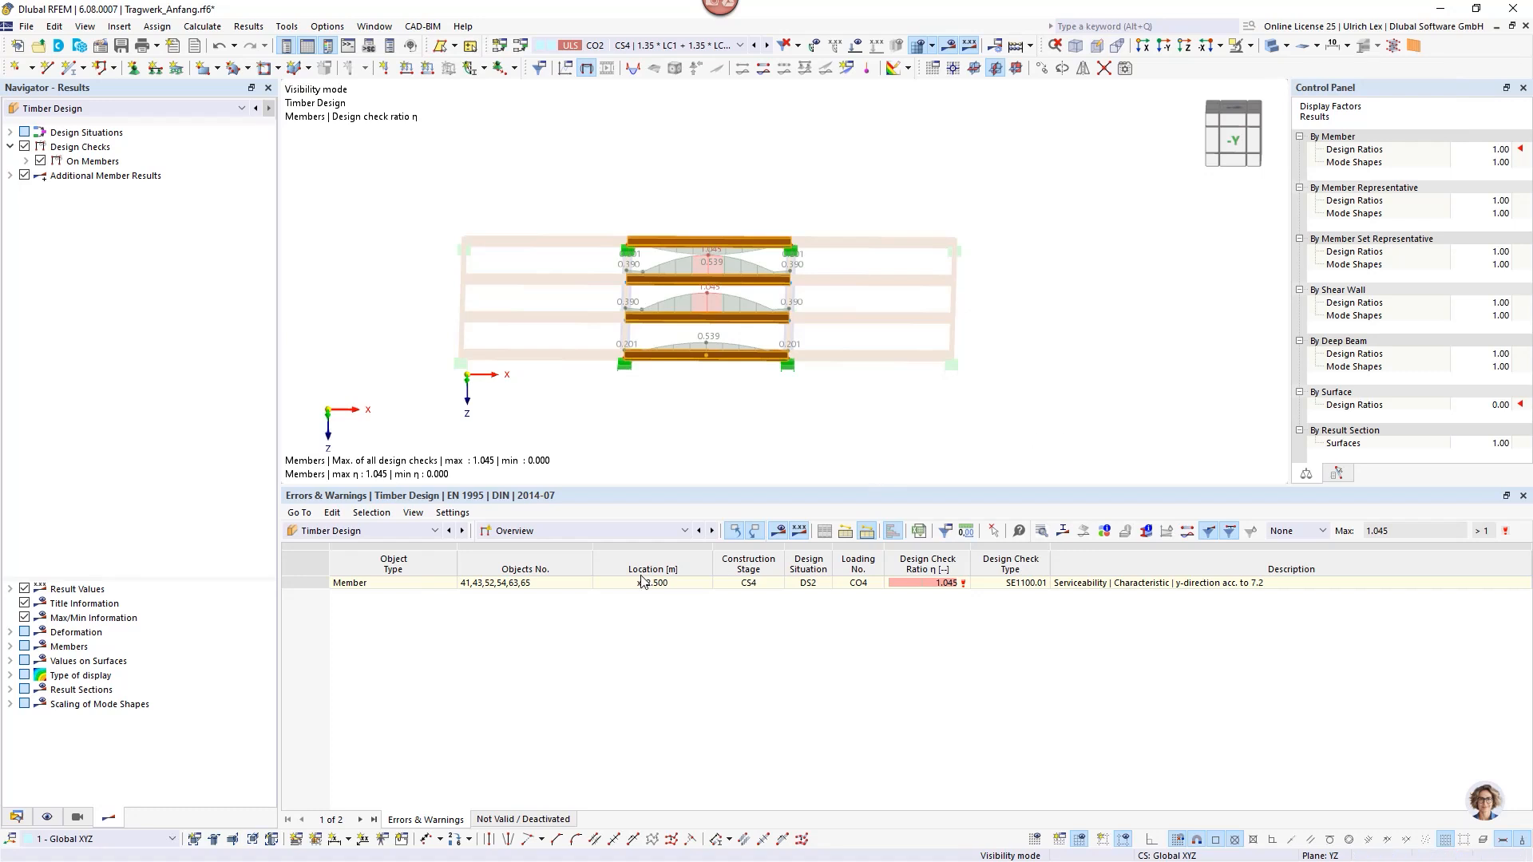
List the timber design ratios on members for the isolated middle-bay members, and show the full model again.
{"action": "left_click", "coordinate": [568, 532]}
{"action": "left_click", "coordinate": [567, 577]}
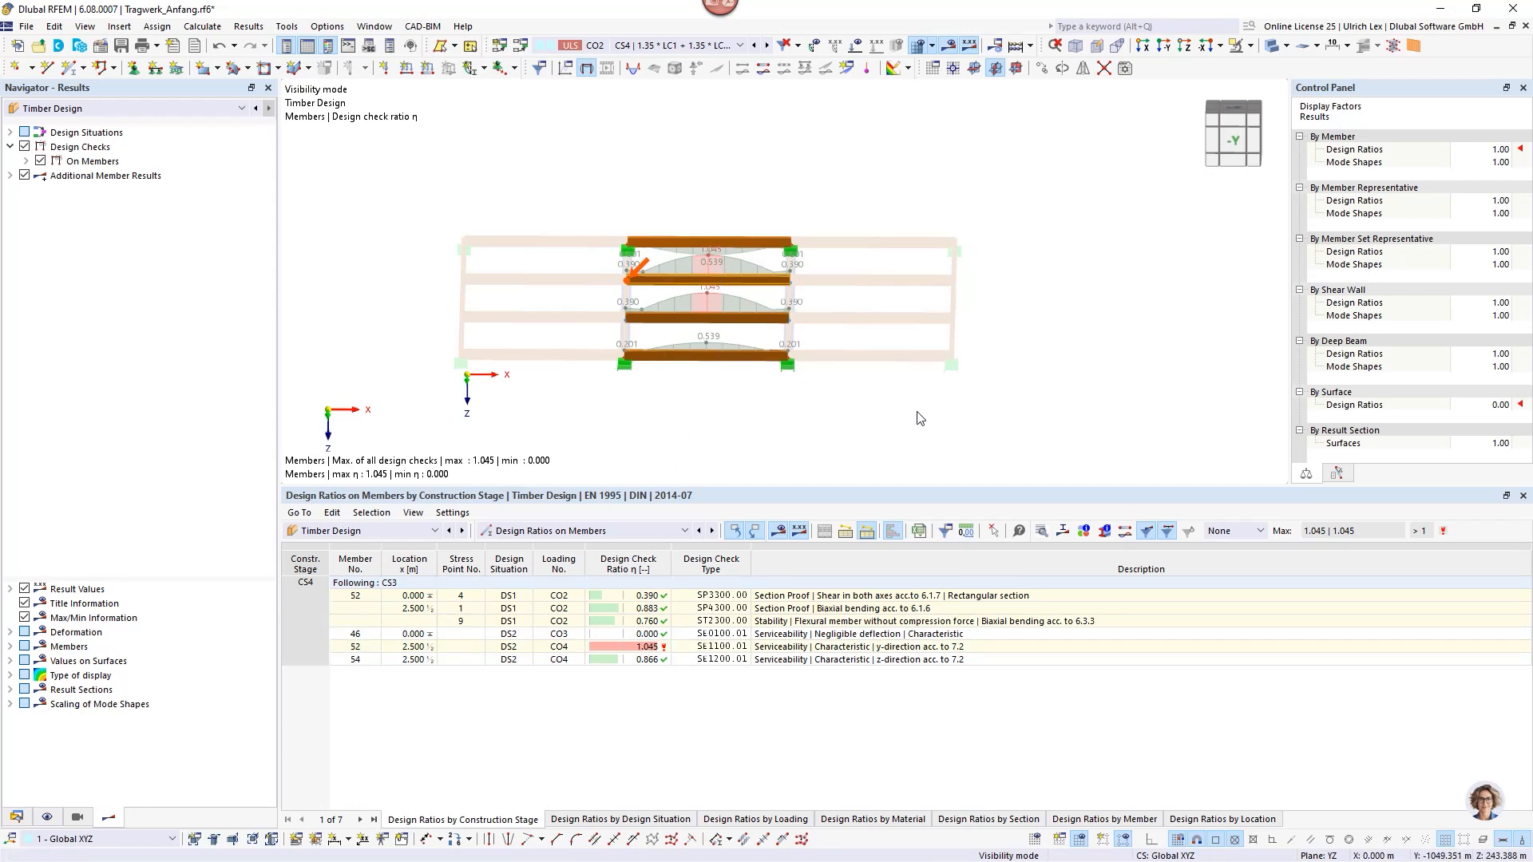
{"action": "left_click", "coordinate": [1276, 46]}
{"action": "left_click", "coordinate": [1251, 178]}
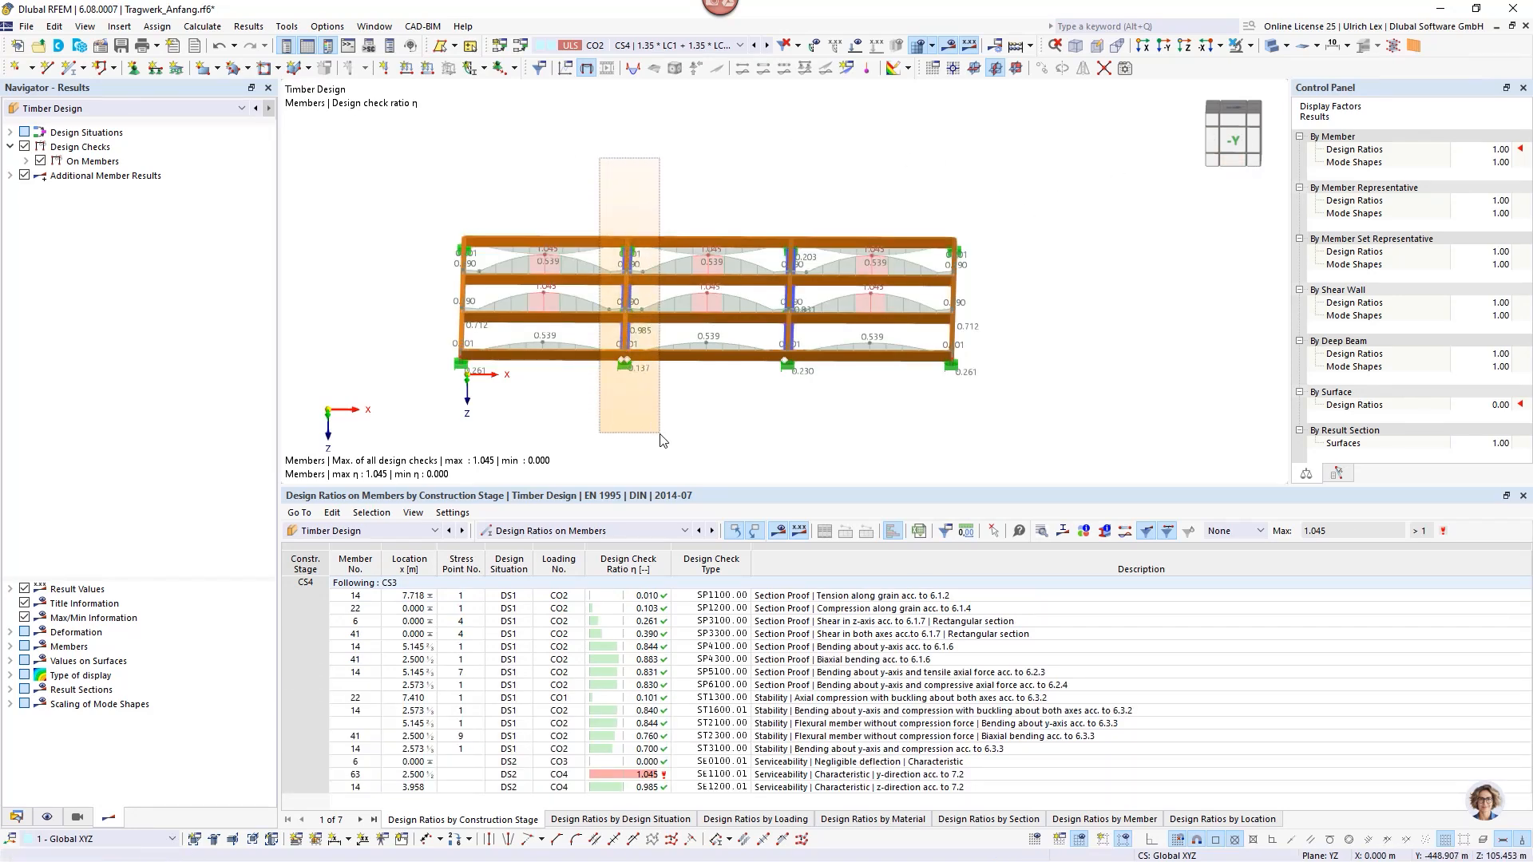
Isolate the first inner main beam, between the first and middle bays, and examine its timber design ratios in an axonometric view.
{"action": "left_click", "coordinate": [1250, 46]}
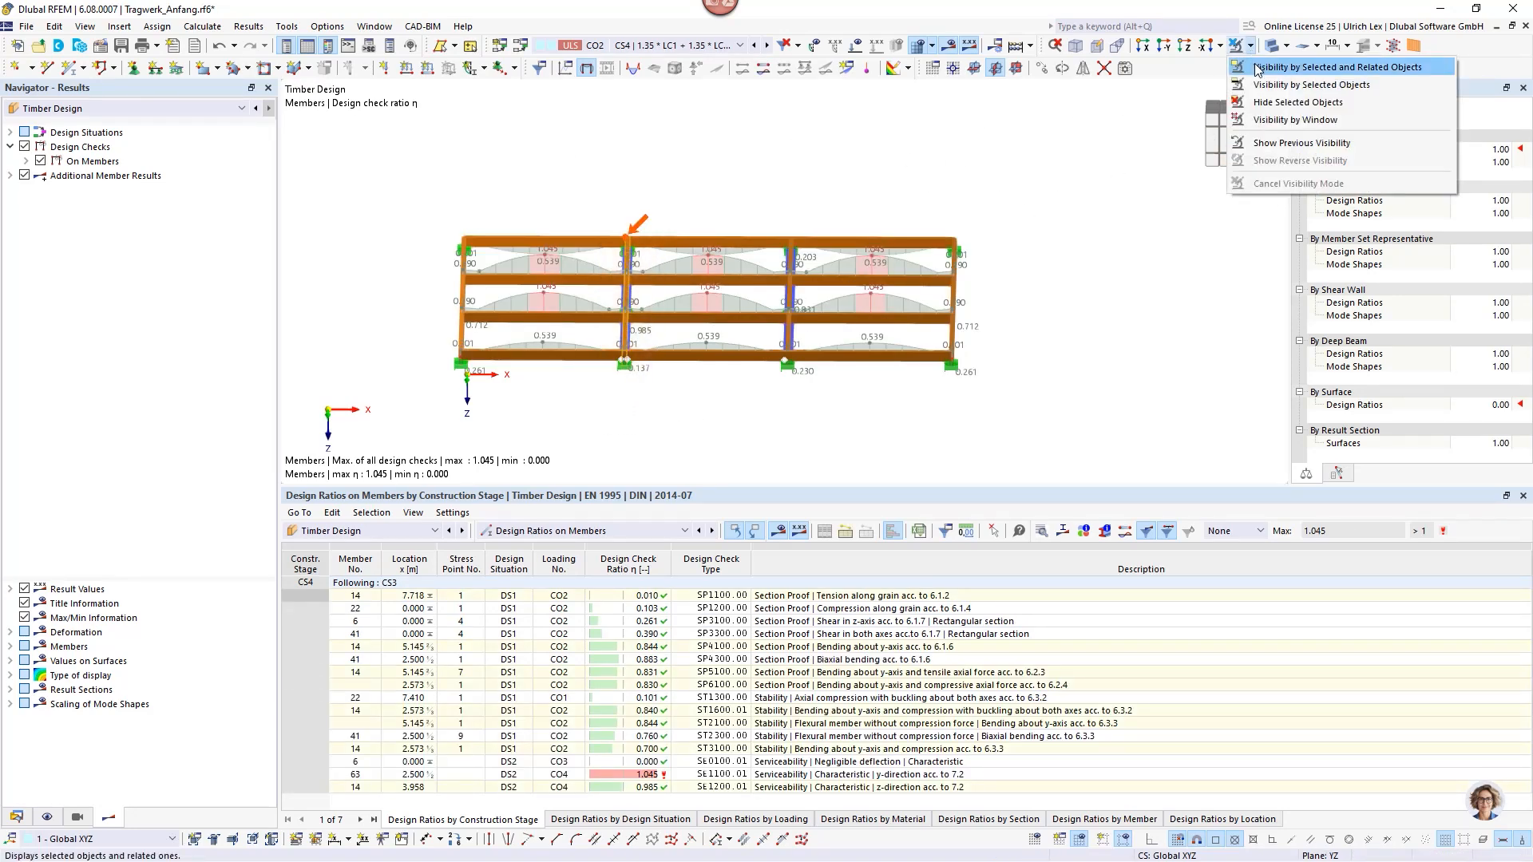
{"action": "left_click", "coordinate": [1310, 67]}
{"action": "left_click", "coordinate": [1008, 216]}
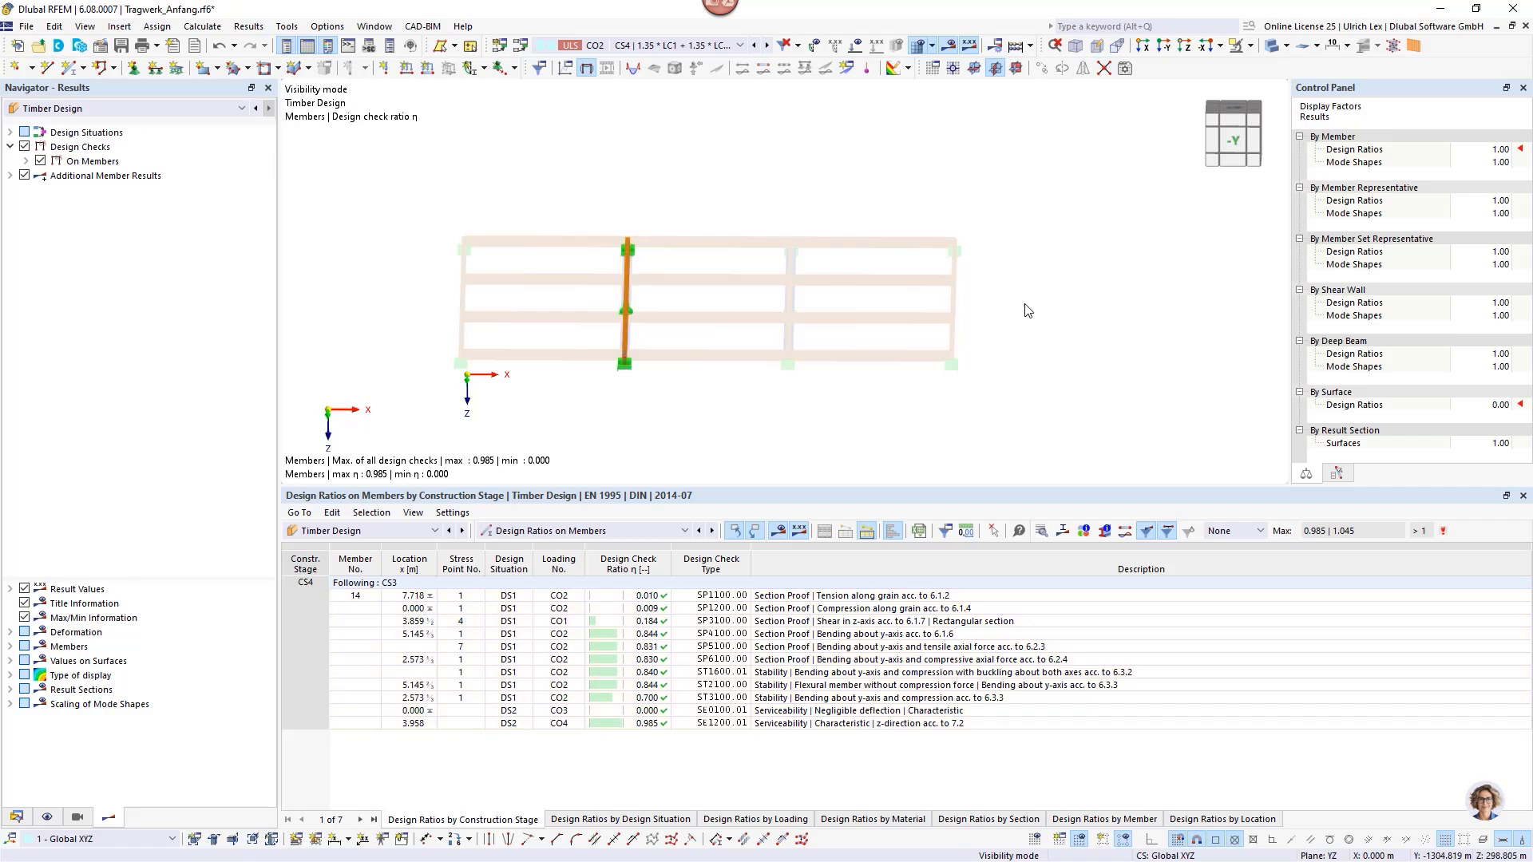
{"action": "middle_click_drag", "start_coordinate": [1026, 312], "coordinate": [910, 295], "text": "ctrl"}
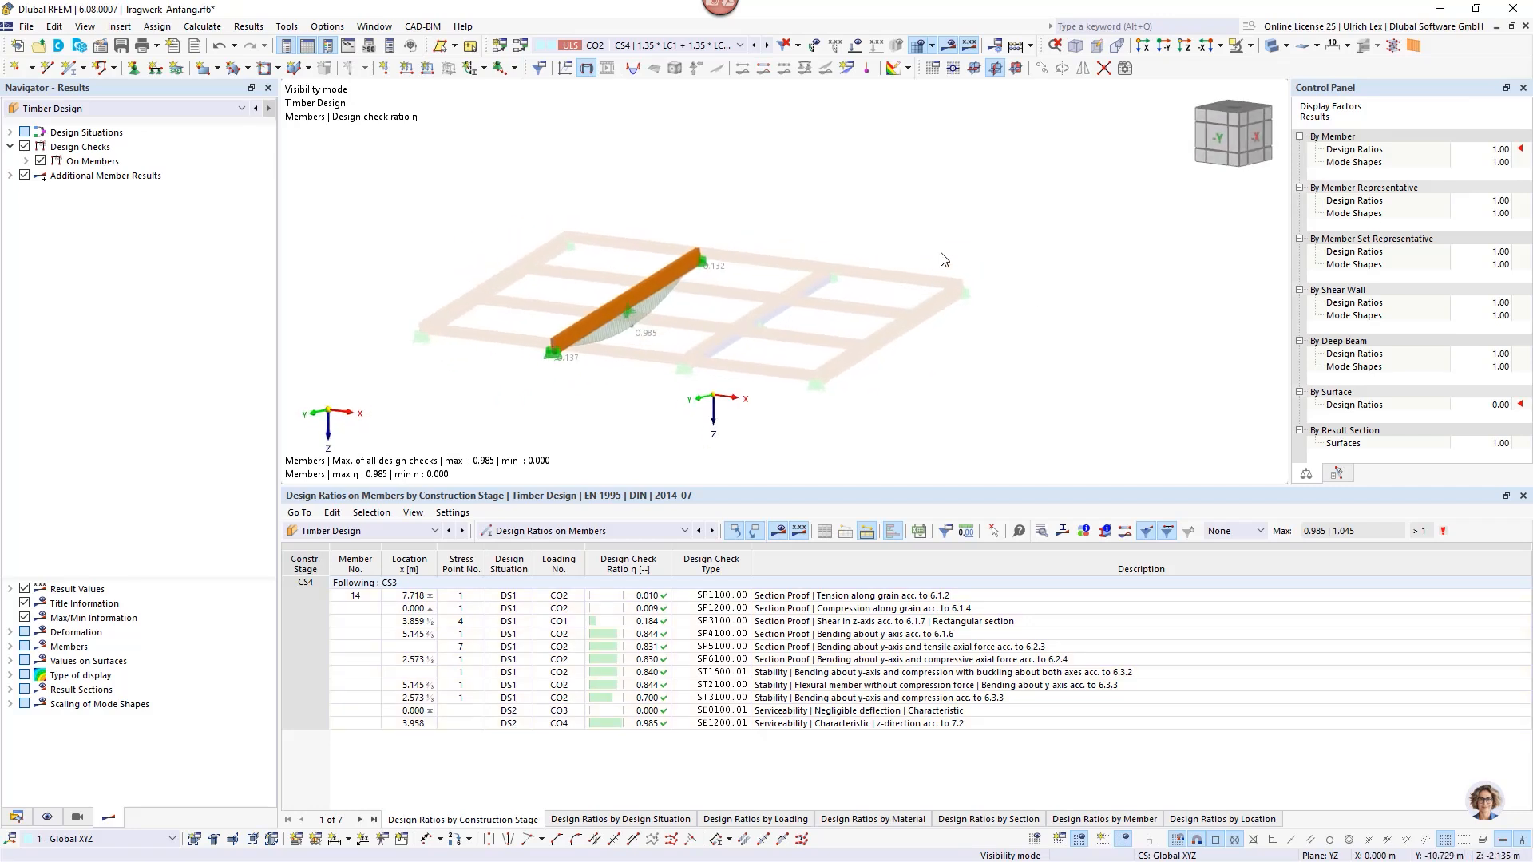
{"action": "scroll", "coordinate": [958, 195], "scroll_direction": "down", "scroll_amount": 1}
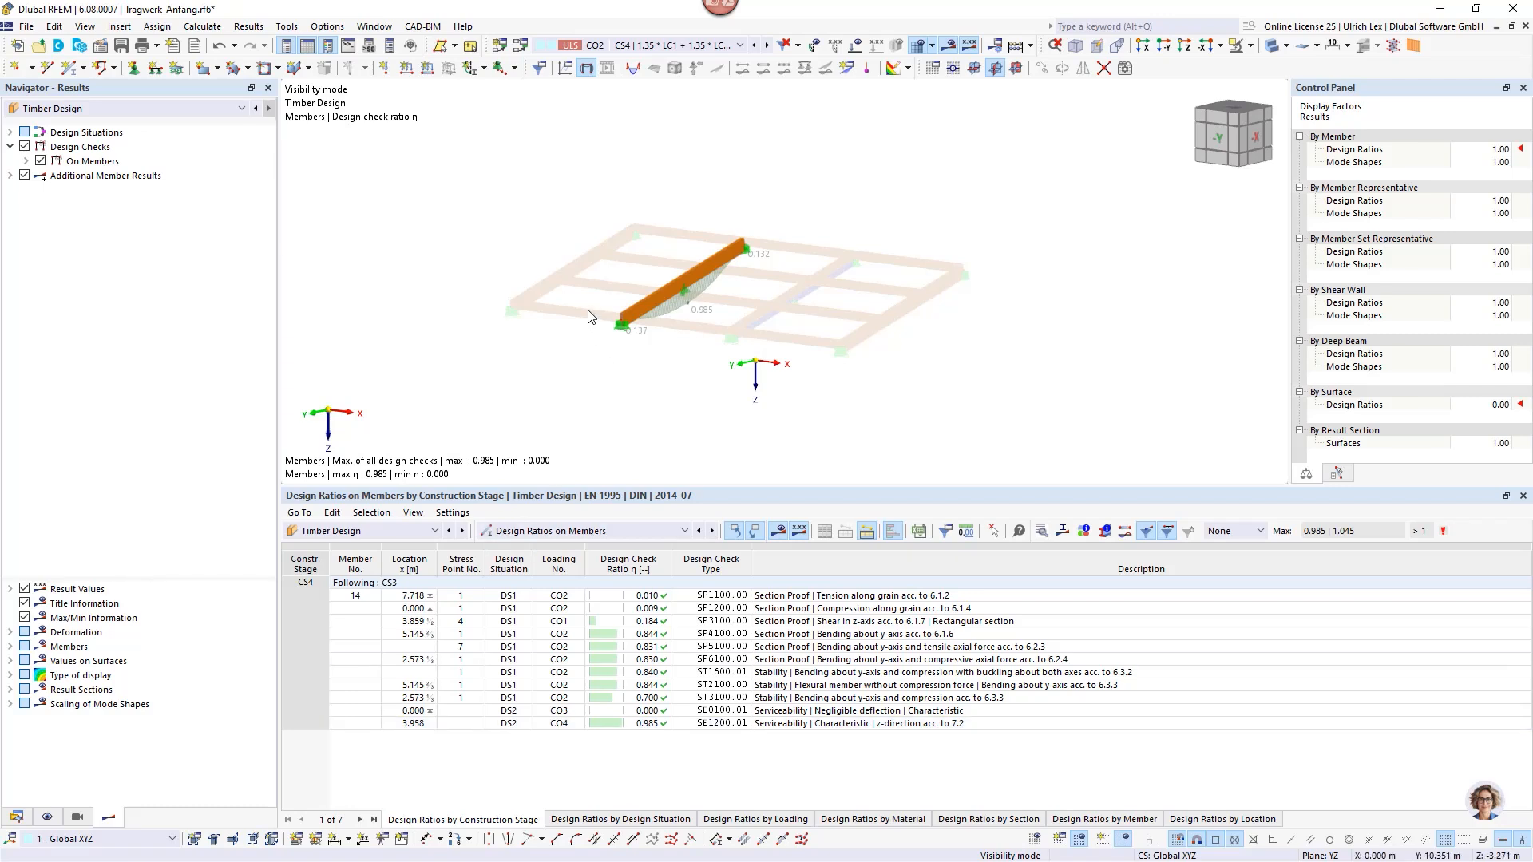
{"action": "scroll", "coordinate": [588, 311], "scroll_direction": "up", "scroll_amount": 5}
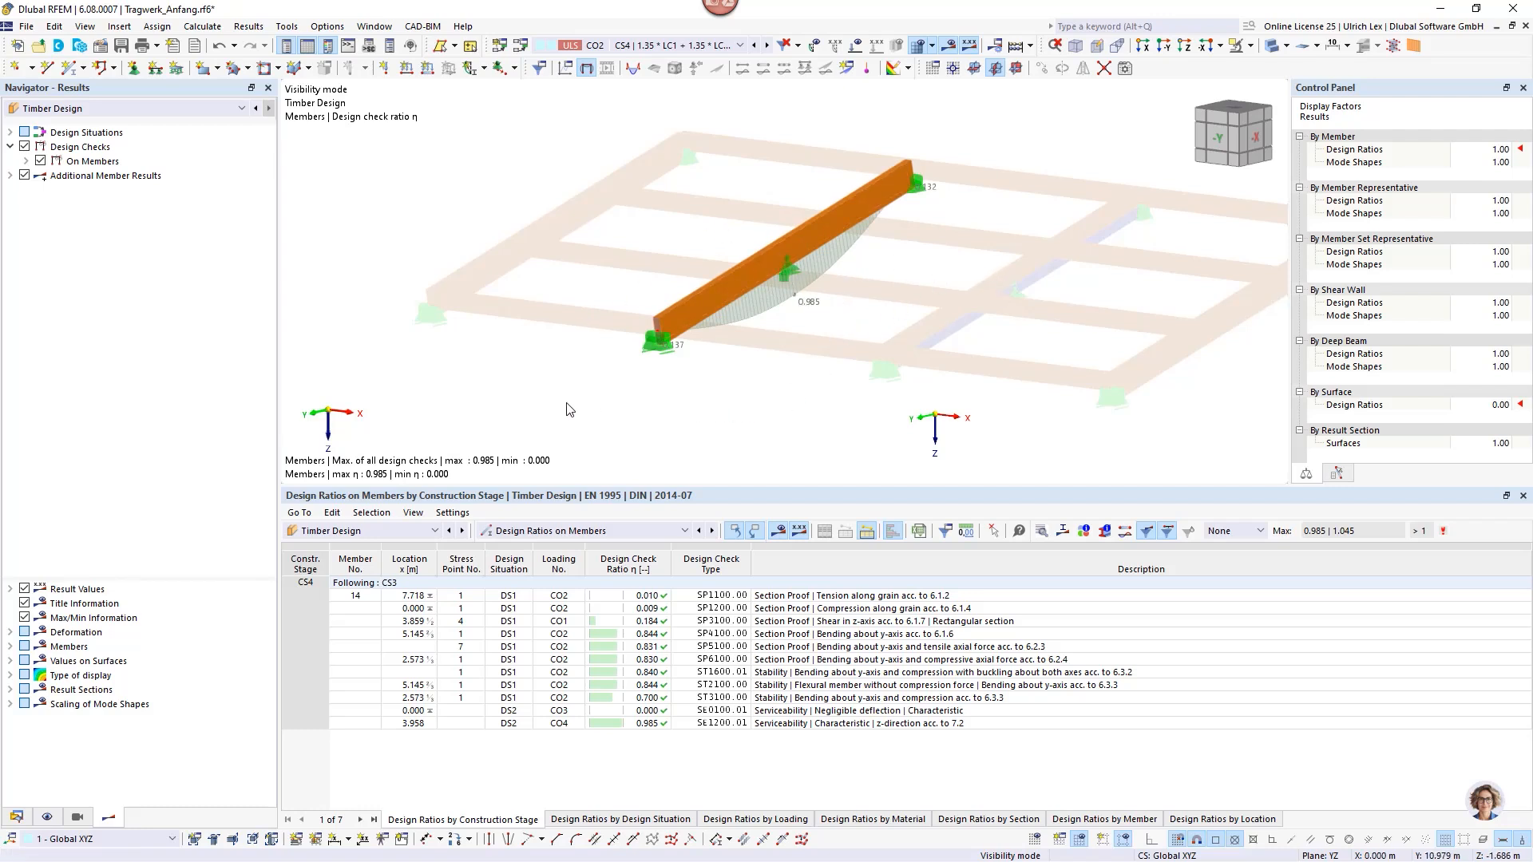
{"action": "scroll", "coordinate": [484, 405], "scroll_direction": "down", "scroll_amount": 1}
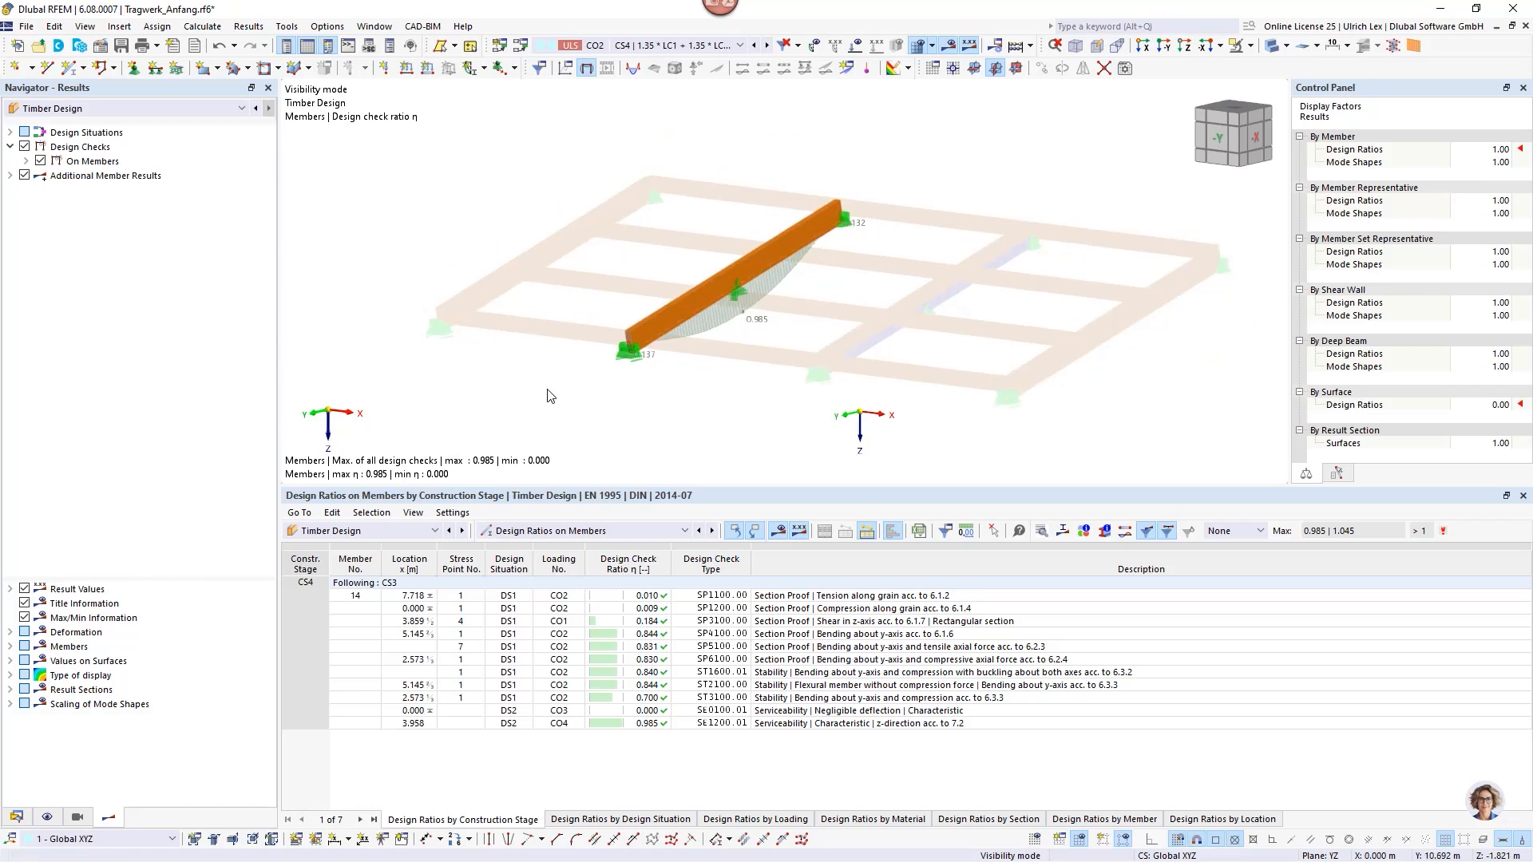
{"action": "mouse_move", "coordinate": [530, 382]}
{"action": "middle_mouse_down", "text": "ctrl"}
{"action": "mouse_move", "coordinate": [711, 374]}
{"action": "mouse_move", "coordinate": [572, 405]}
{"action": "mouse_move", "coordinate": [512, 389]}
{"action": "middle_mouse_up", "text": "ctrl"}
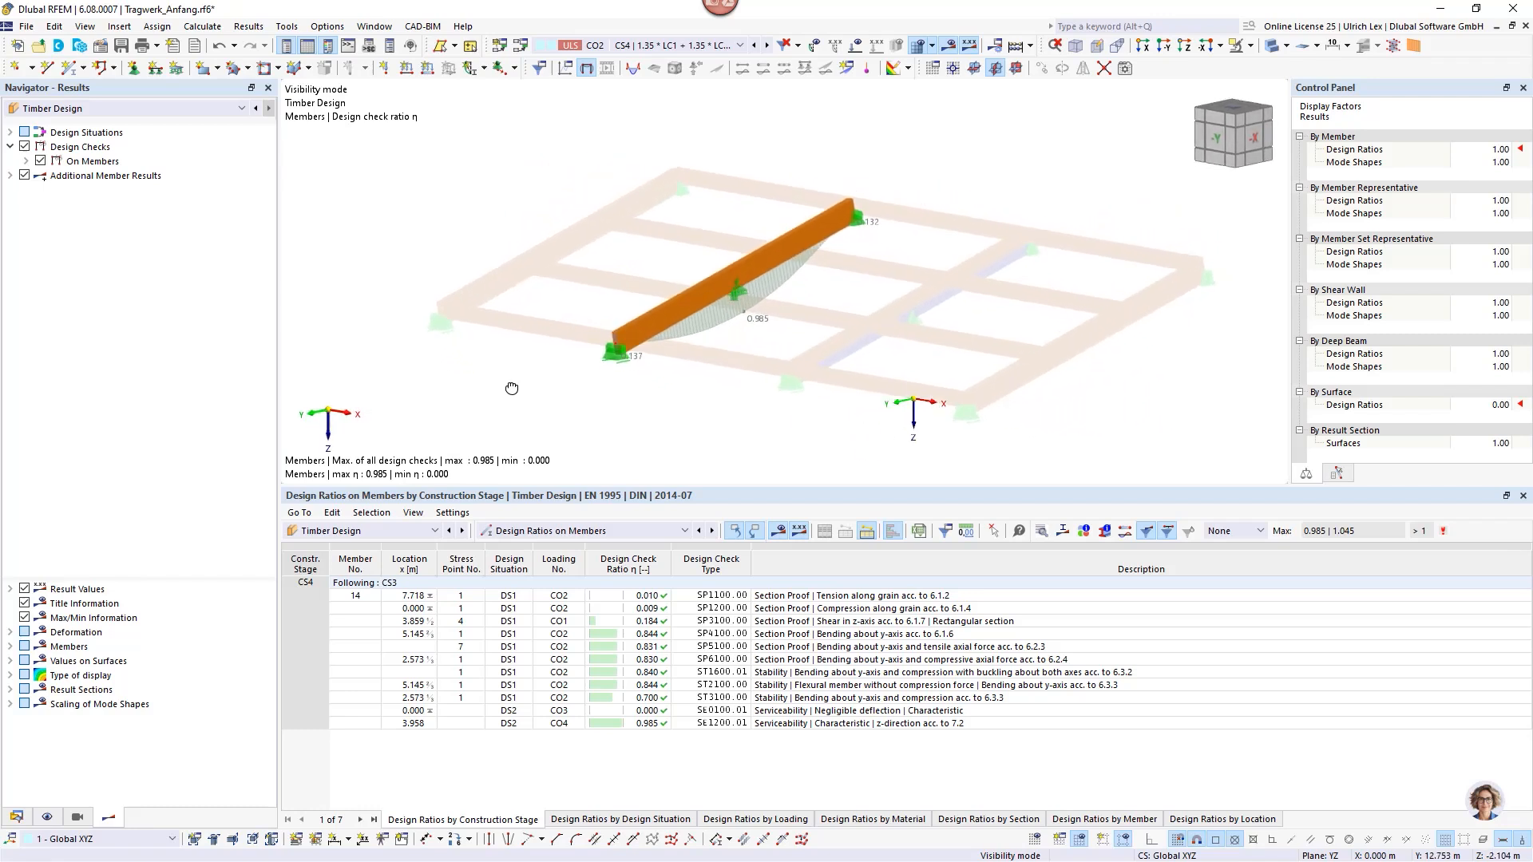
Show the Steel Design ratios on members and cancel the visibility mode to display the whole model.
{"action": "left_click", "coordinate": [407, 532]}
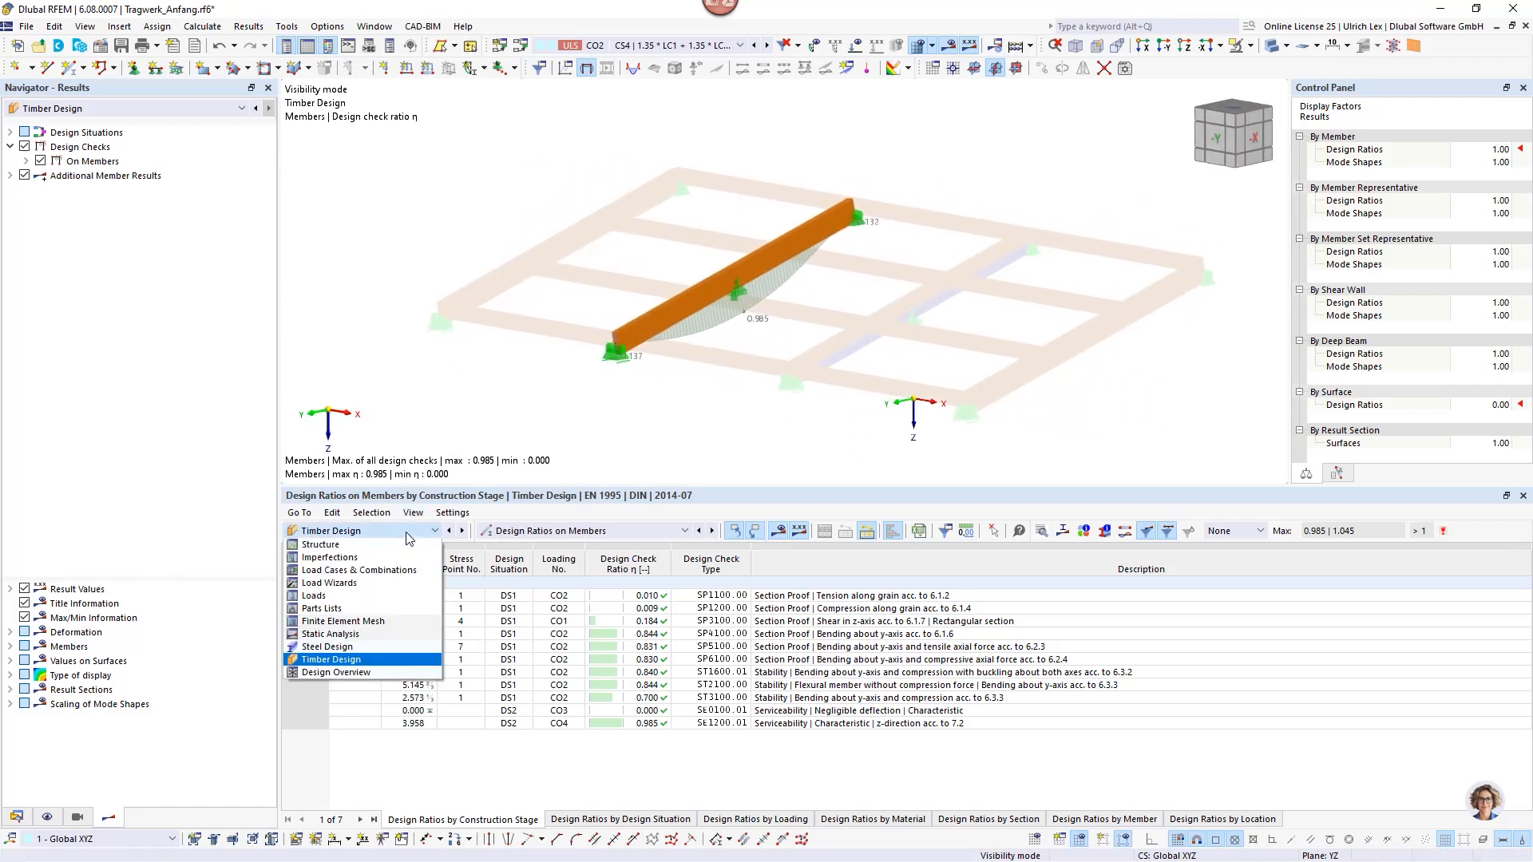
{"action": "left_click", "coordinate": [363, 648]}
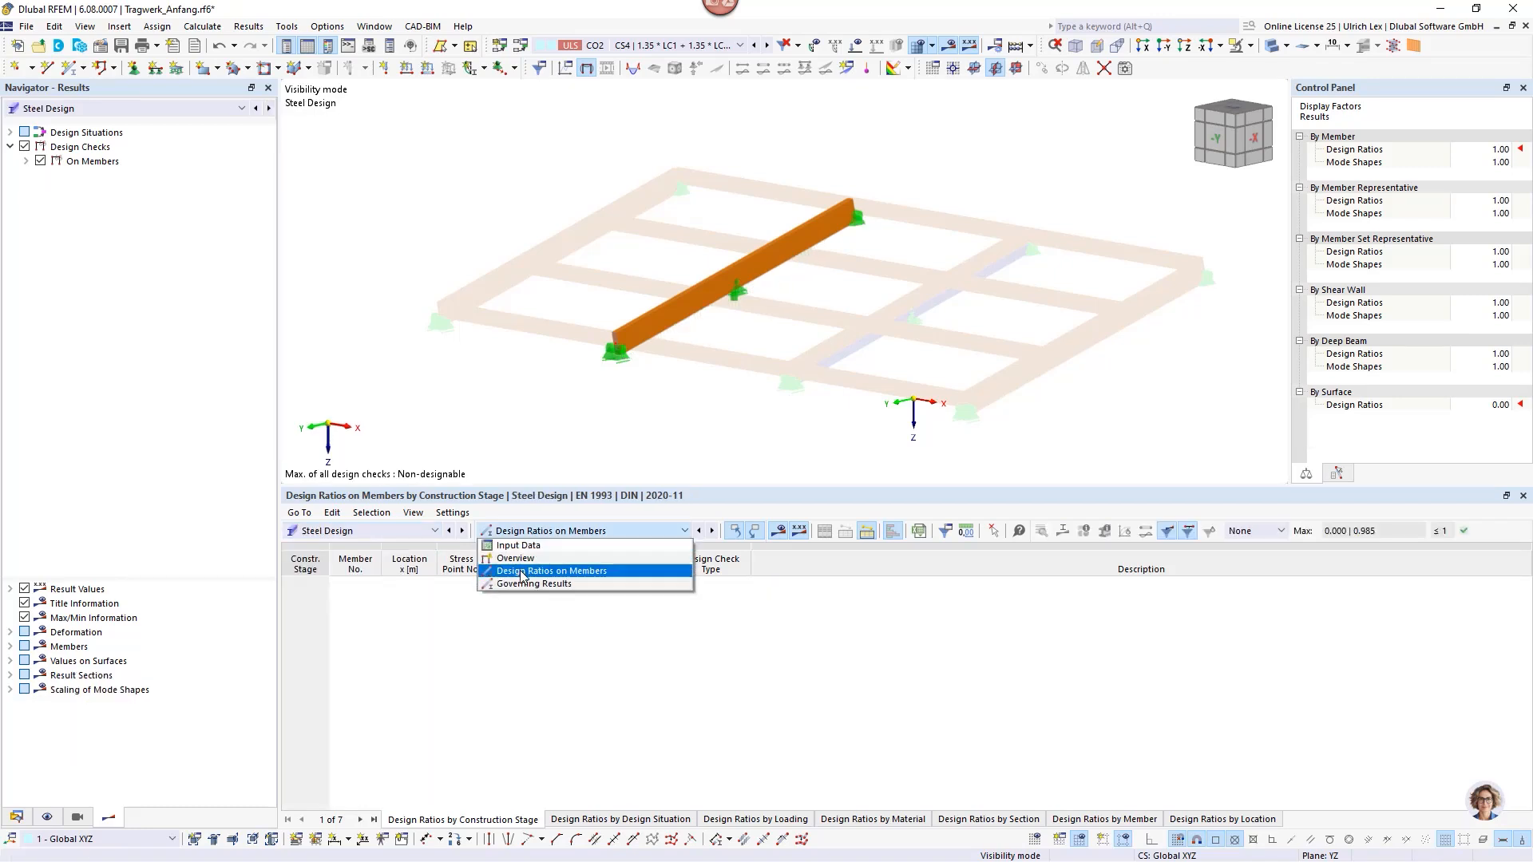
{"action": "left_click", "coordinate": [524, 575]}
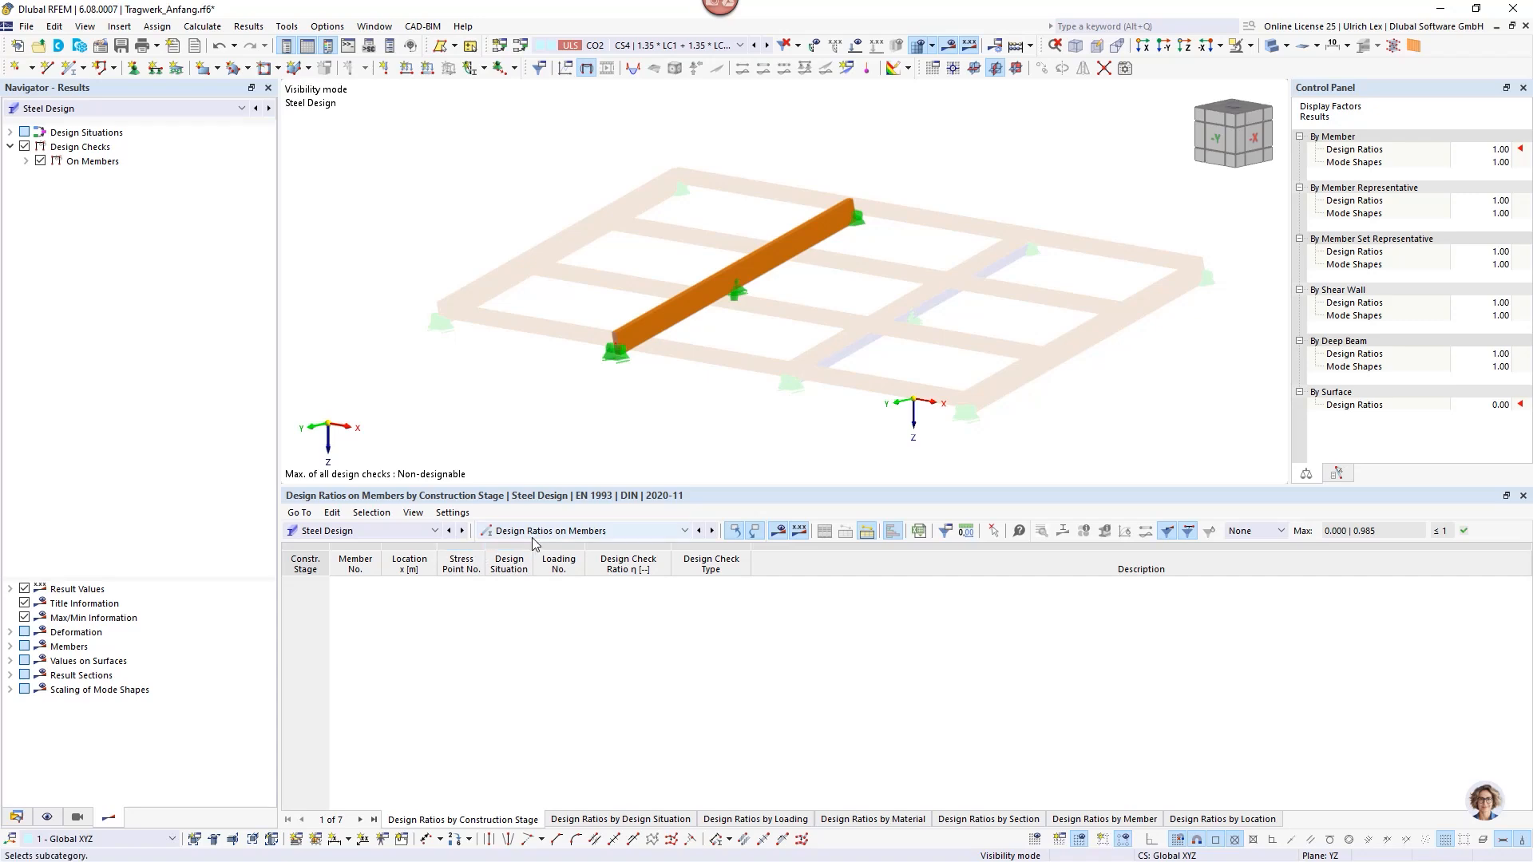
{"action": "left_click", "coordinate": [532, 534]}
{"action": "left_click", "coordinate": [533, 535]}
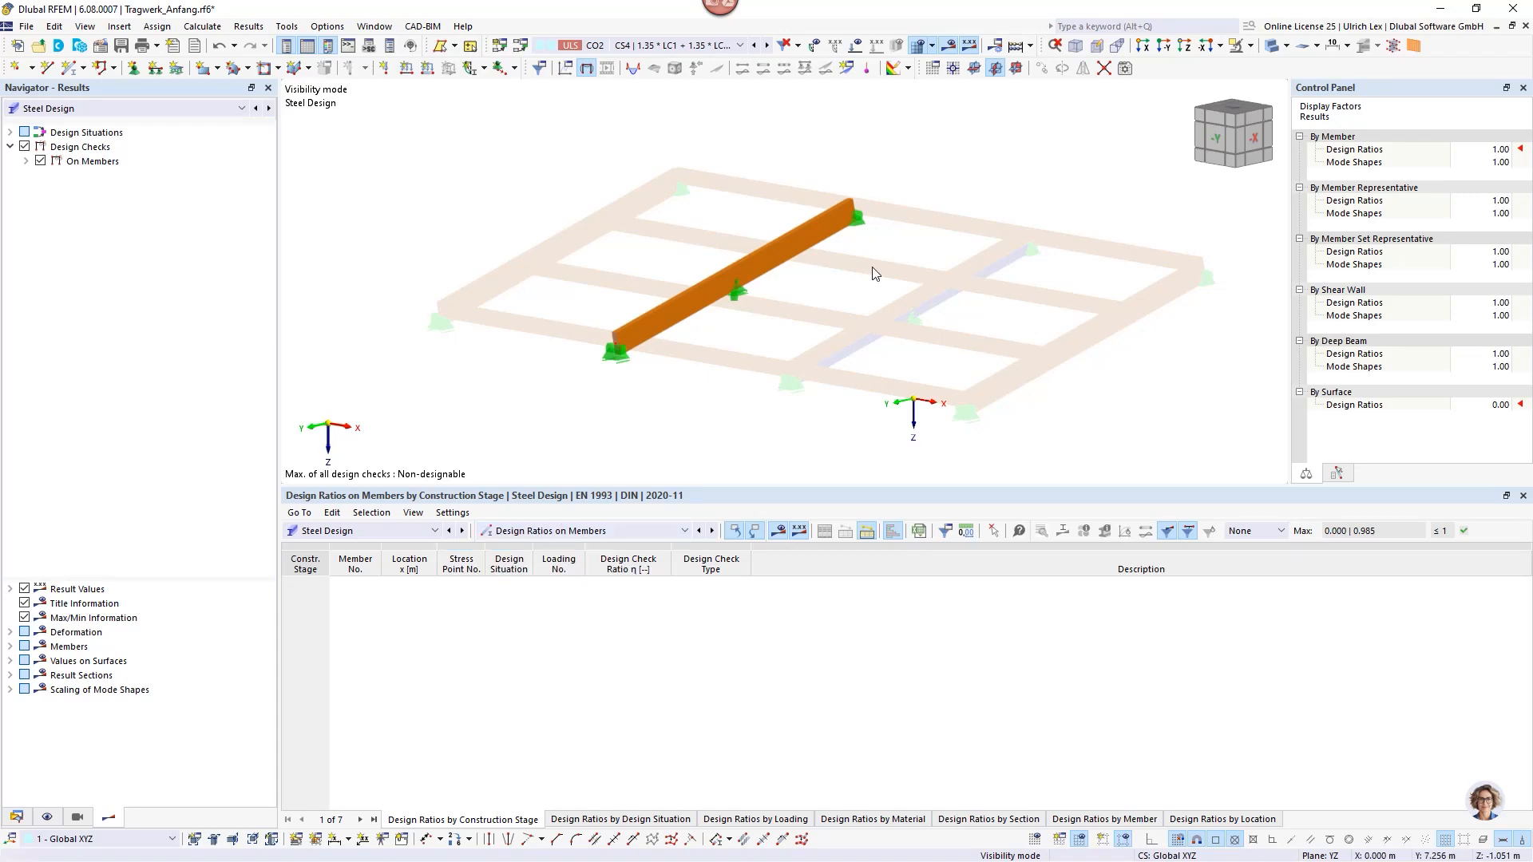
{"action": "left_click", "coordinate": [1250, 45]}
{"action": "left_click", "coordinate": [1260, 183]}
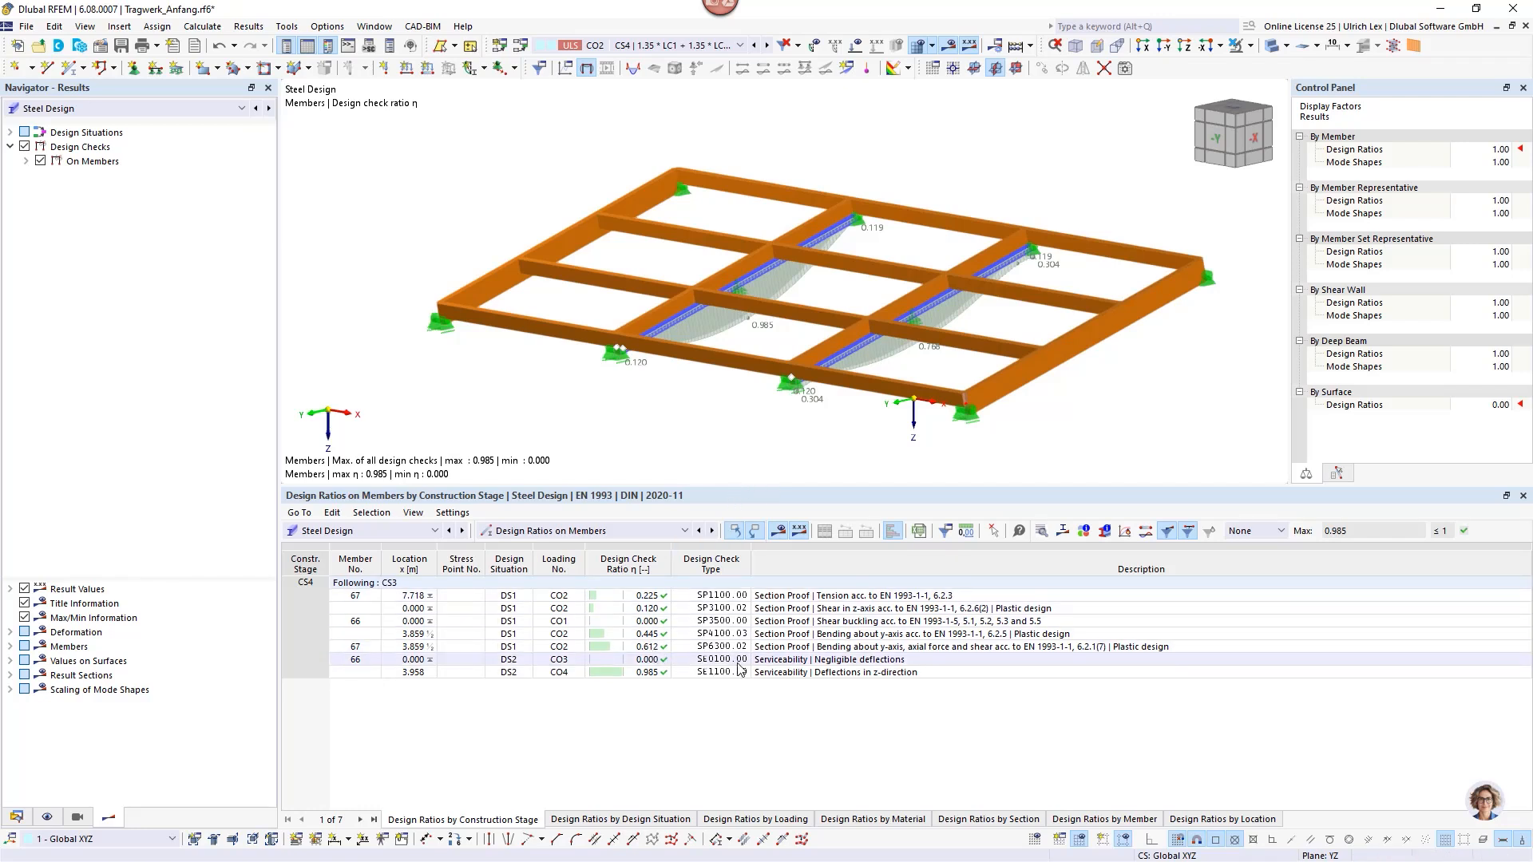
Examine the steel checks for combined bending, axial force and shear and for z-direction deflection, locating the governing members in the model.
{"action": "left_click", "coordinate": [649, 648]}
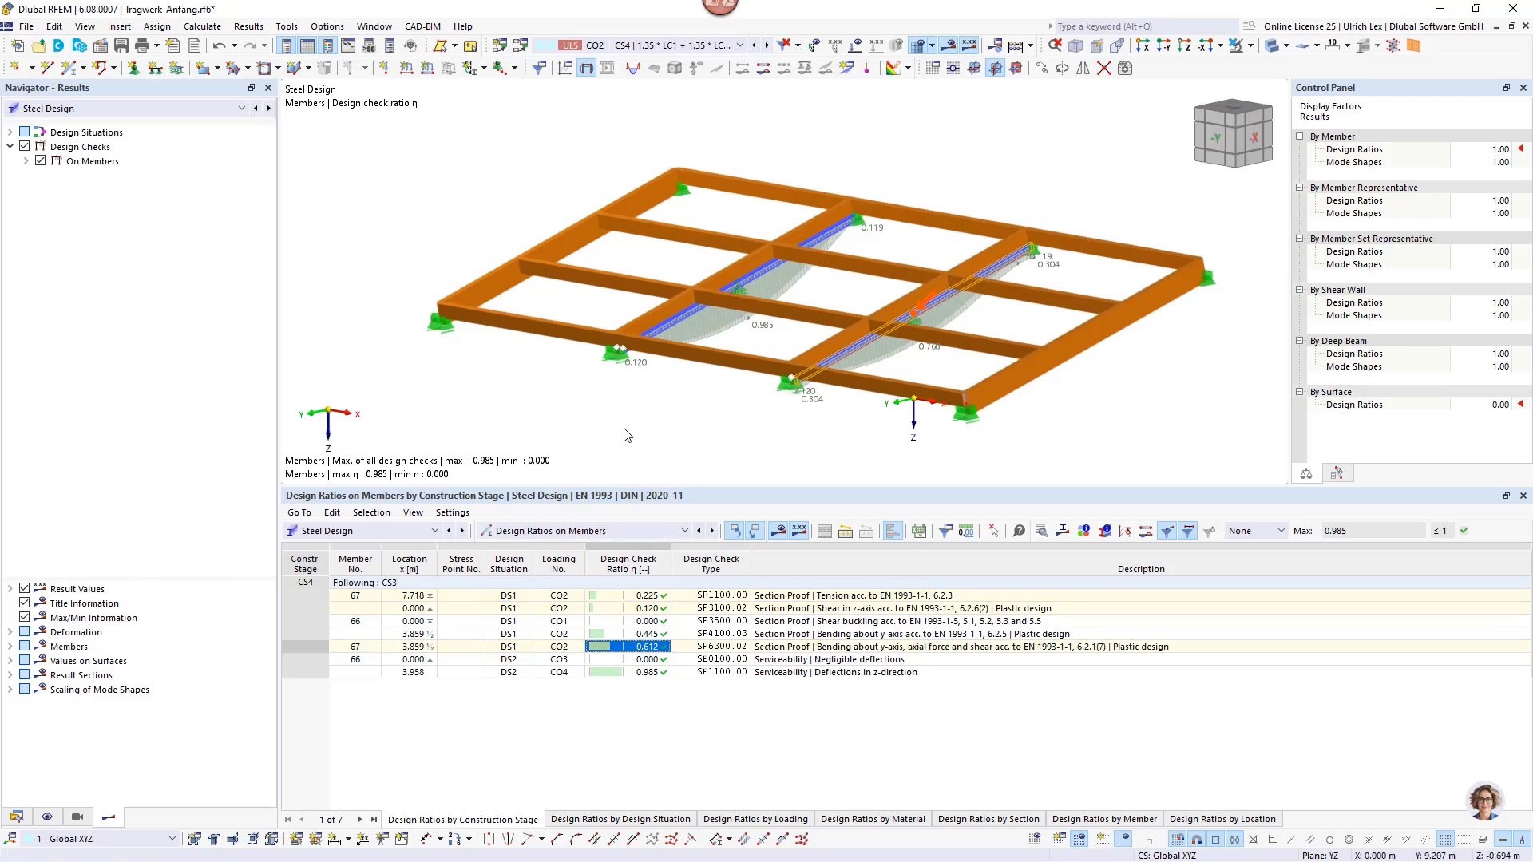
{"action": "left_click", "coordinate": [710, 423]}
{"action": "middle_click_drag", "start_coordinate": [691, 435], "coordinate": [738, 438], "text": "ctrl"}
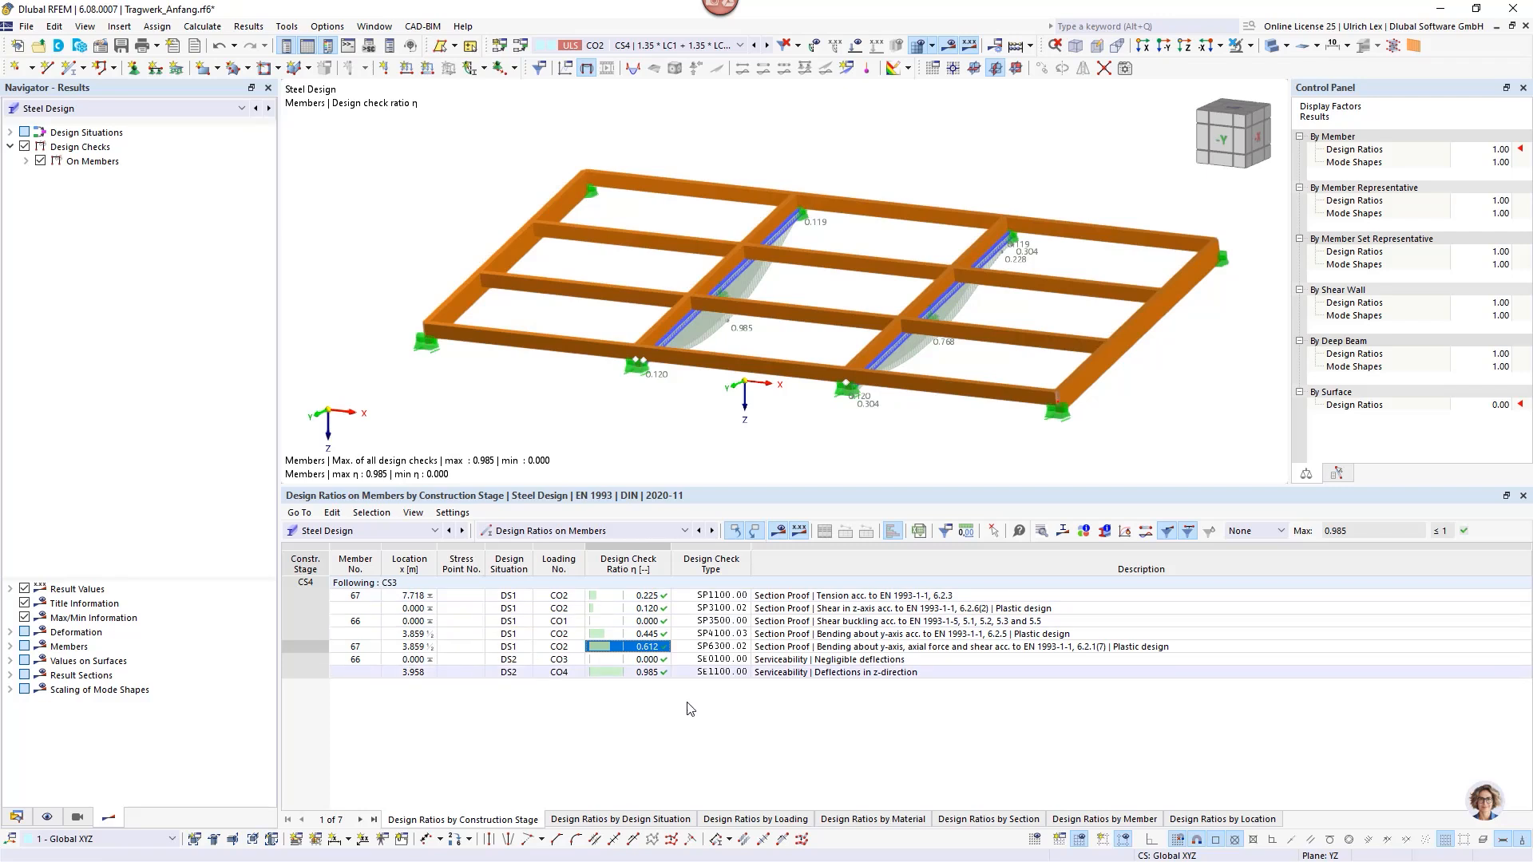
{"action": "left_click", "coordinate": [639, 673]}
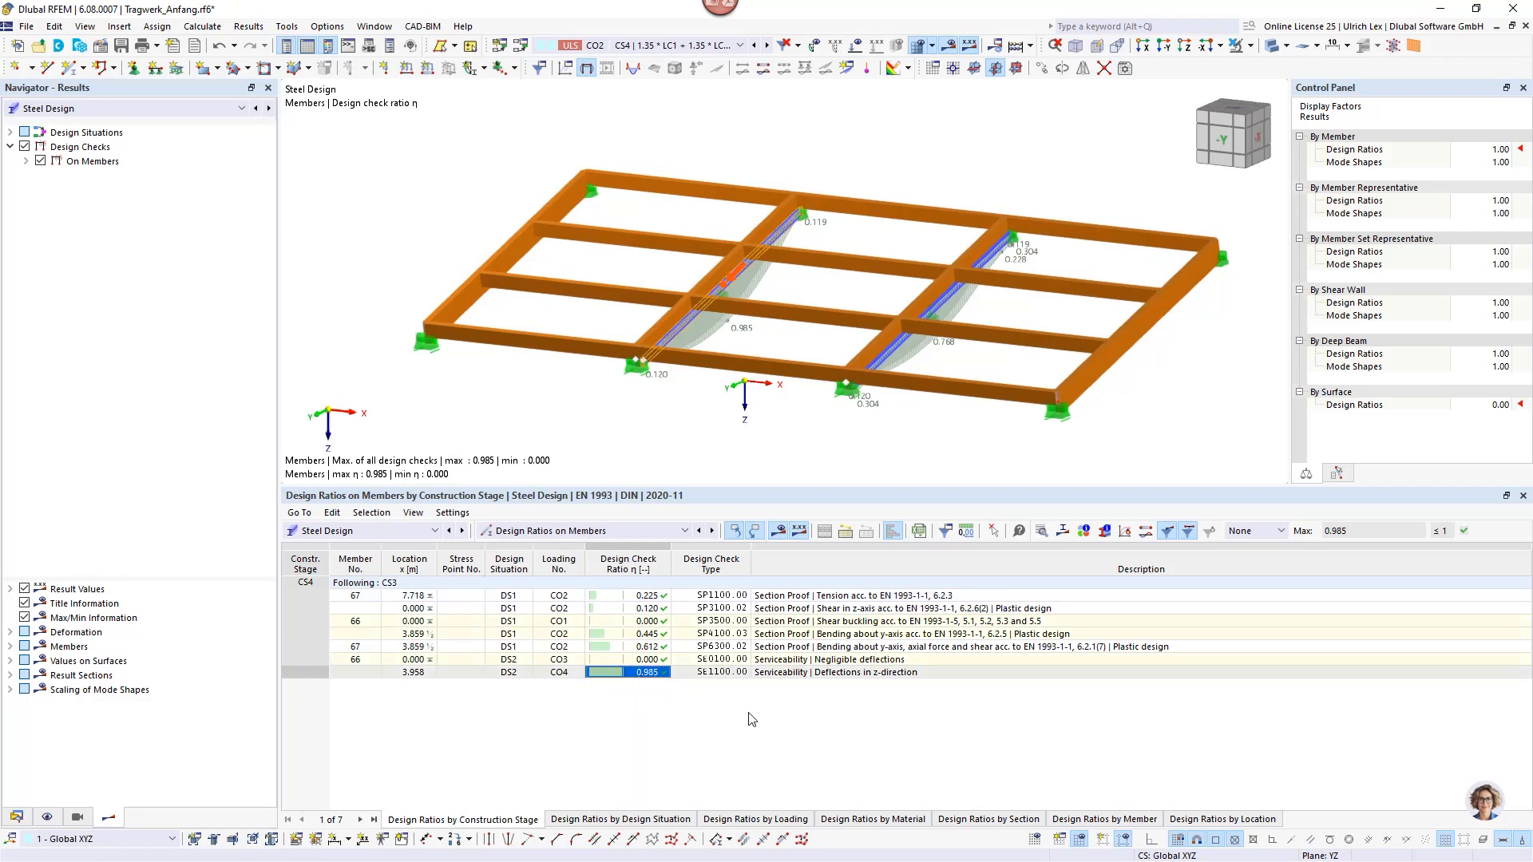
{"action": "left_click", "coordinate": [750, 717]}
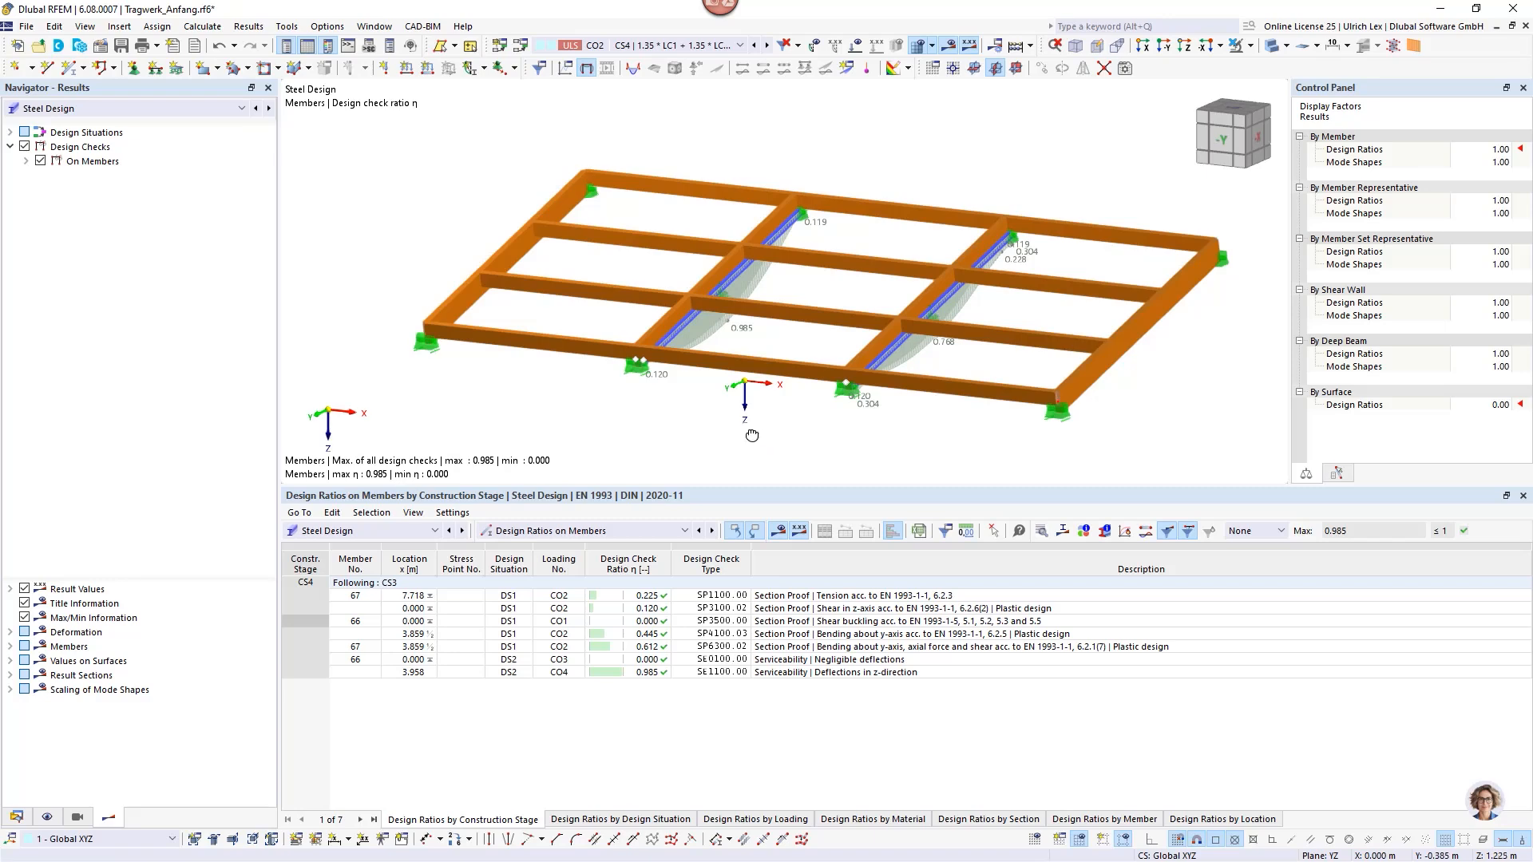
{"action": "mouse_move", "coordinate": [752, 435]}
{"action": "middle_mouse_down", "text": "ctrl"}
{"action": "mouse_move", "coordinate": [942, 410]}
{"action": "mouse_move", "coordinate": [881, 451]}
{"action": "mouse_move", "coordinate": [761, 447]}
{"action": "middle_mouse_up", "text": "ctrl"}
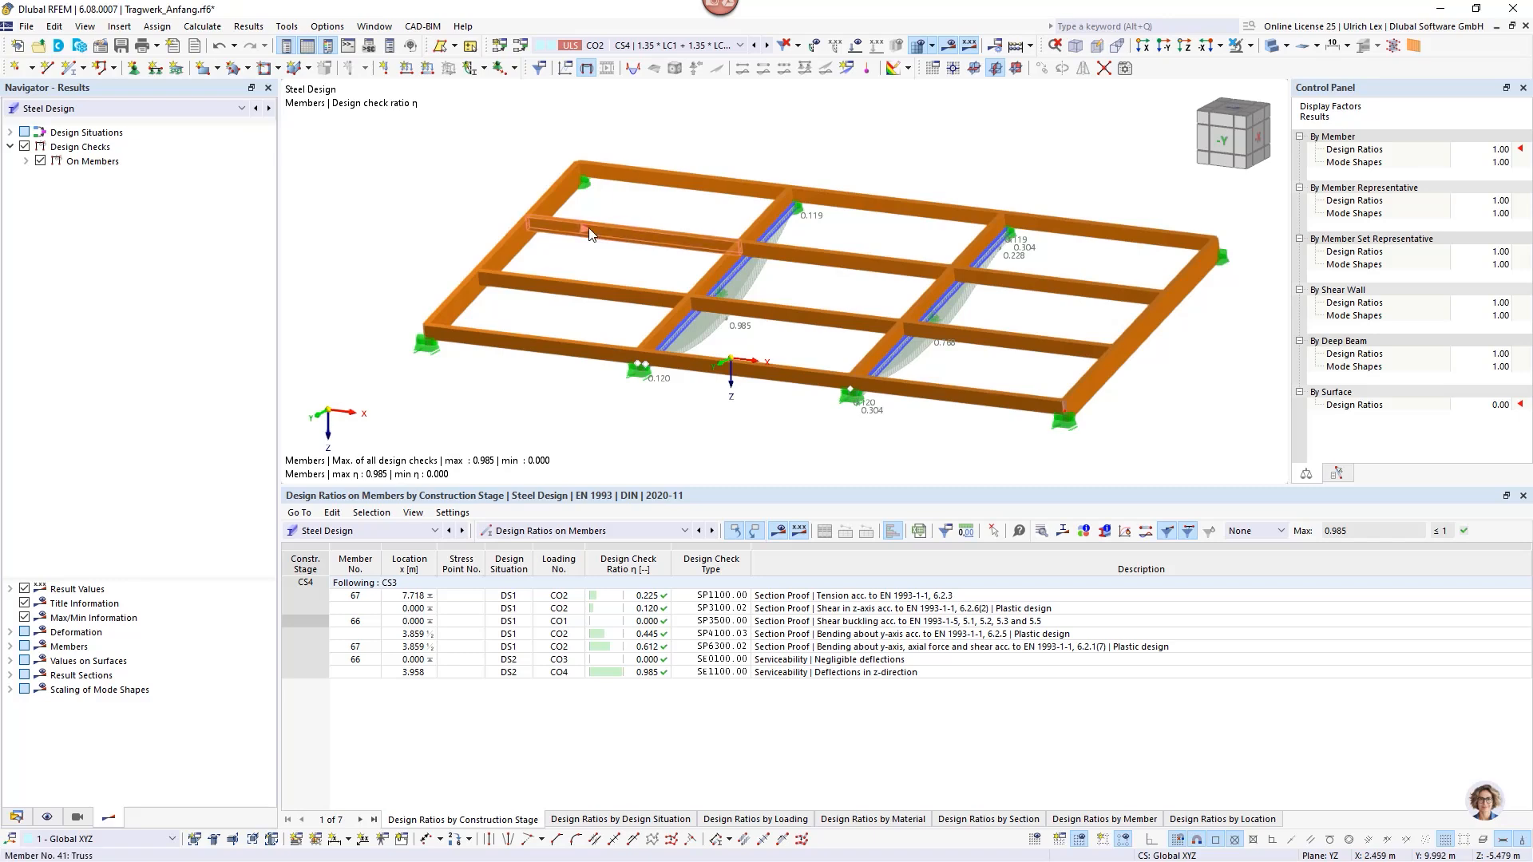
Open the settings for a new printout report, review the selectable report items, and cancel without creating it.
{"action": "left_click", "coordinate": [17, 817]}
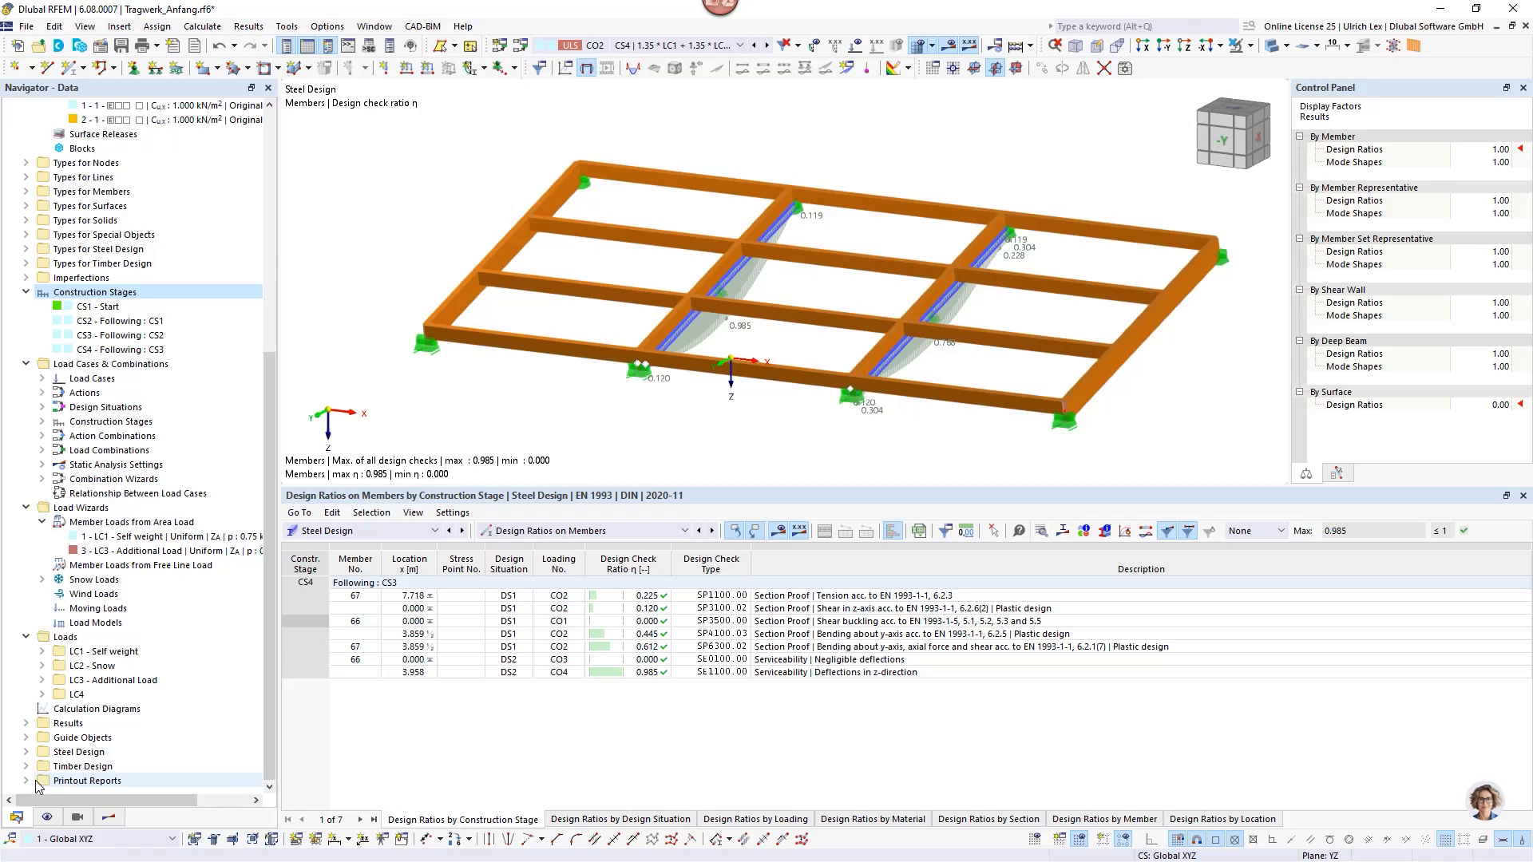
{"action": "right_click", "coordinate": [67, 788]}
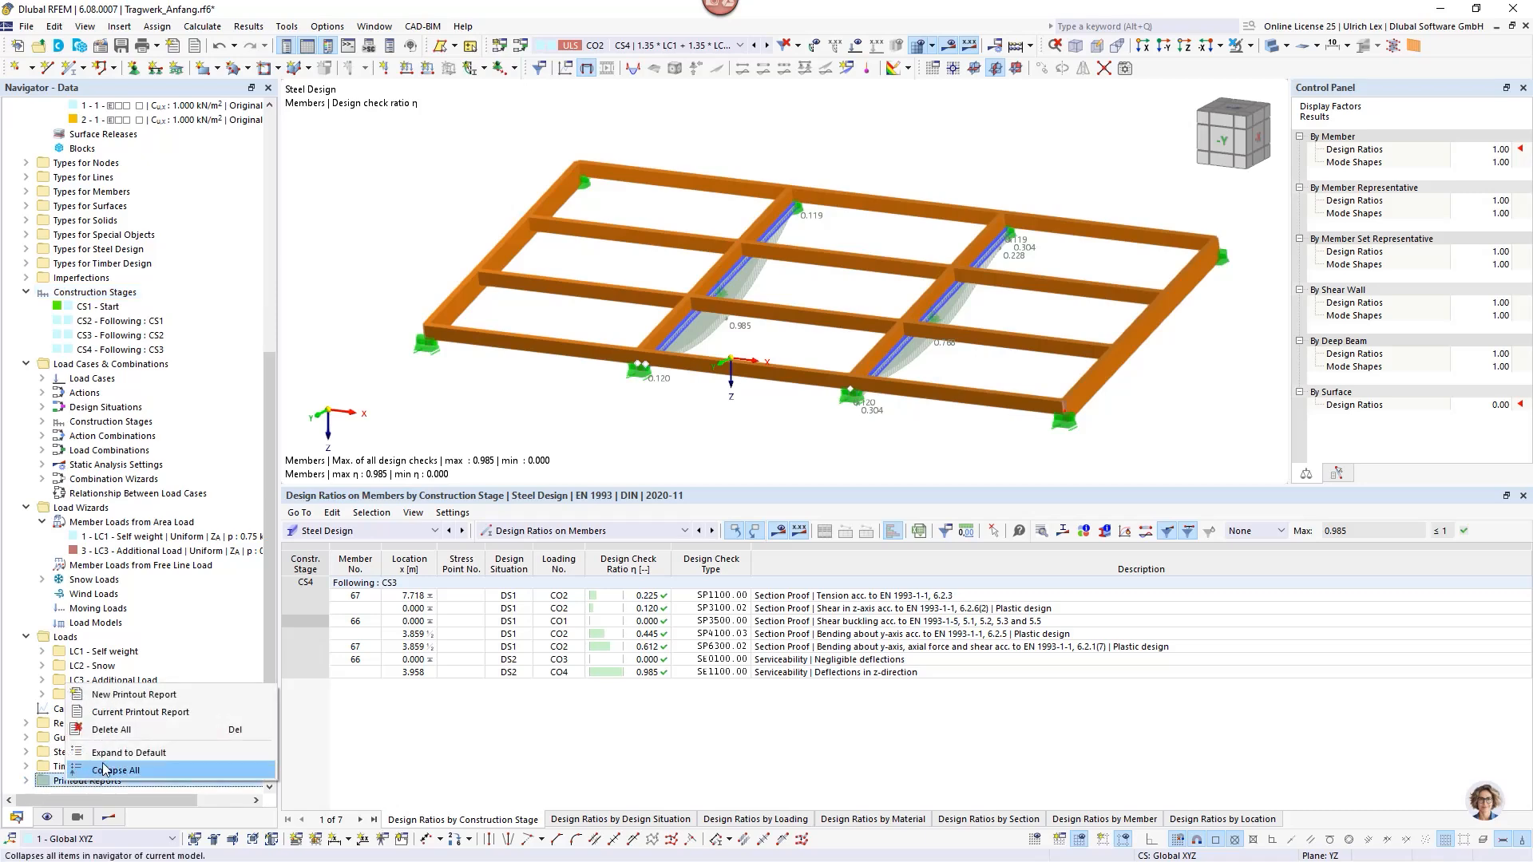
{"action": "left_click", "coordinate": [146, 697]}
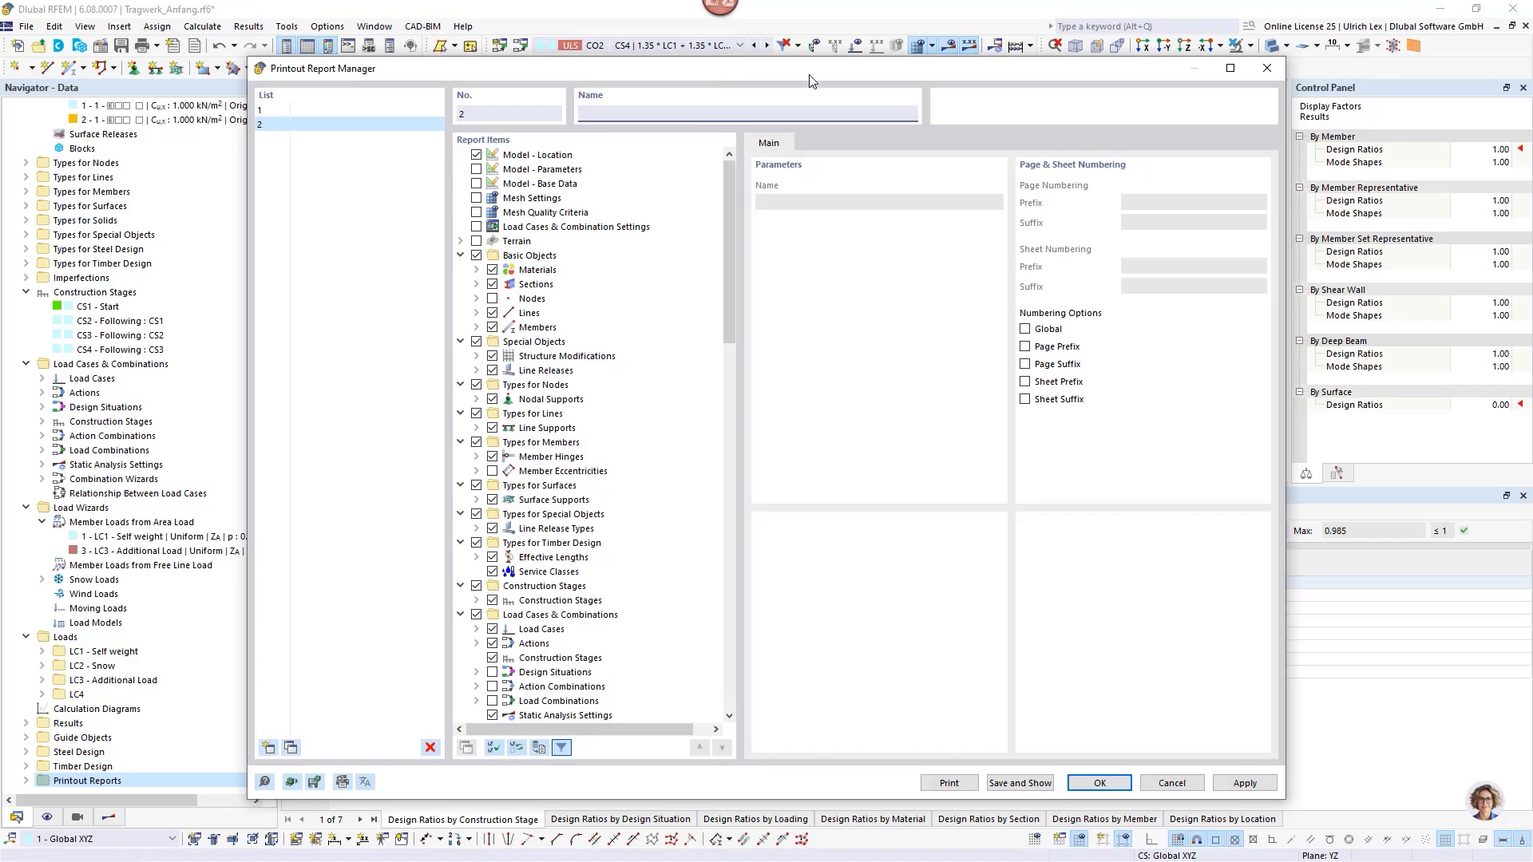
{"action": "left_click_drag", "start_coordinate": [815, 69], "coordinate": [845, 43]}
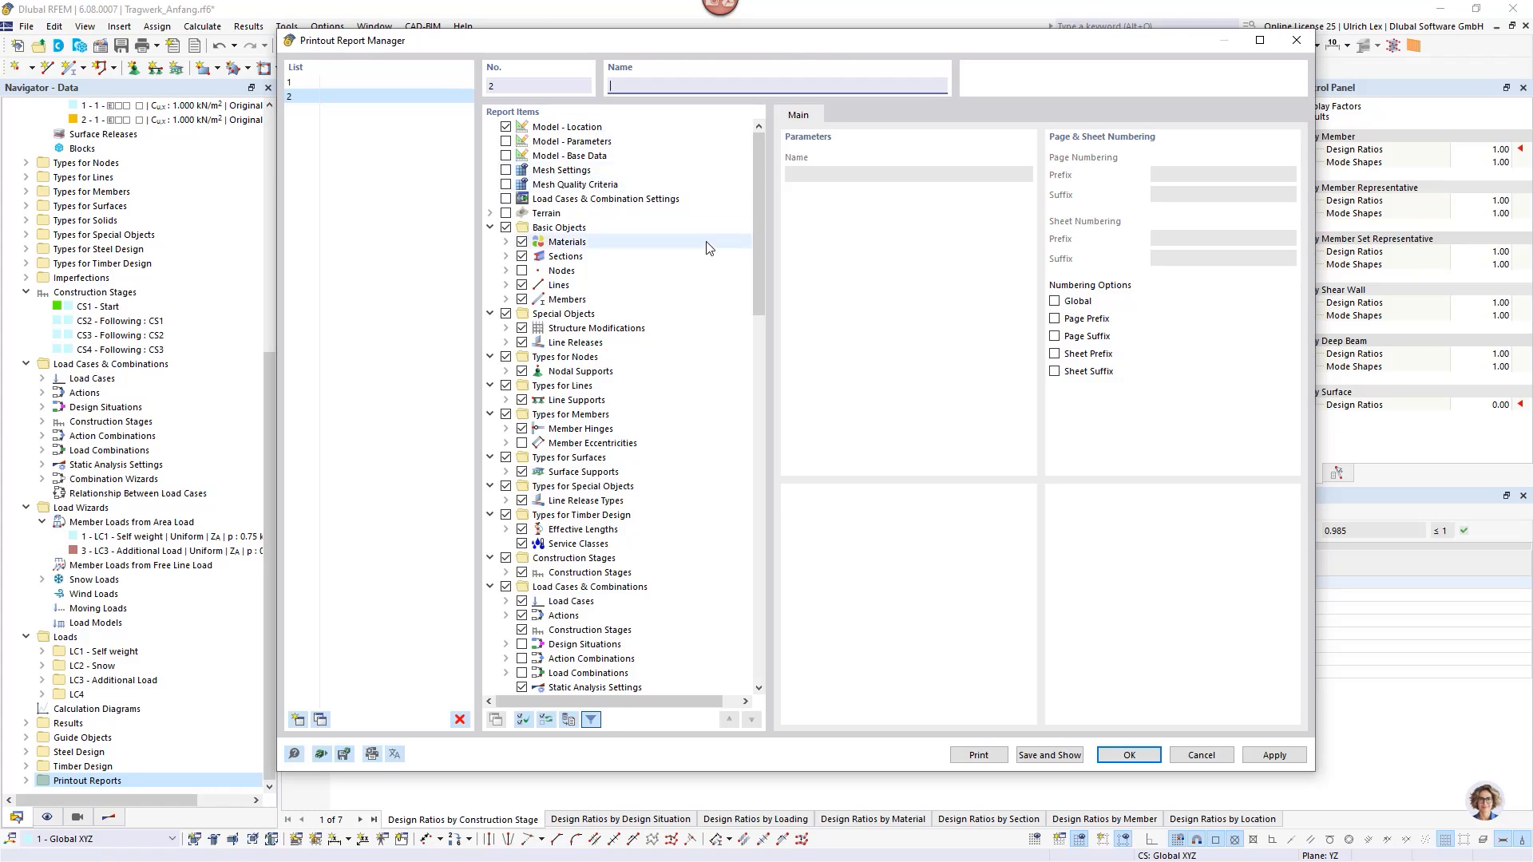
{"action": "left_click_drag", "start_coordinate": [758, 217], "coordinate": [759, 339]}
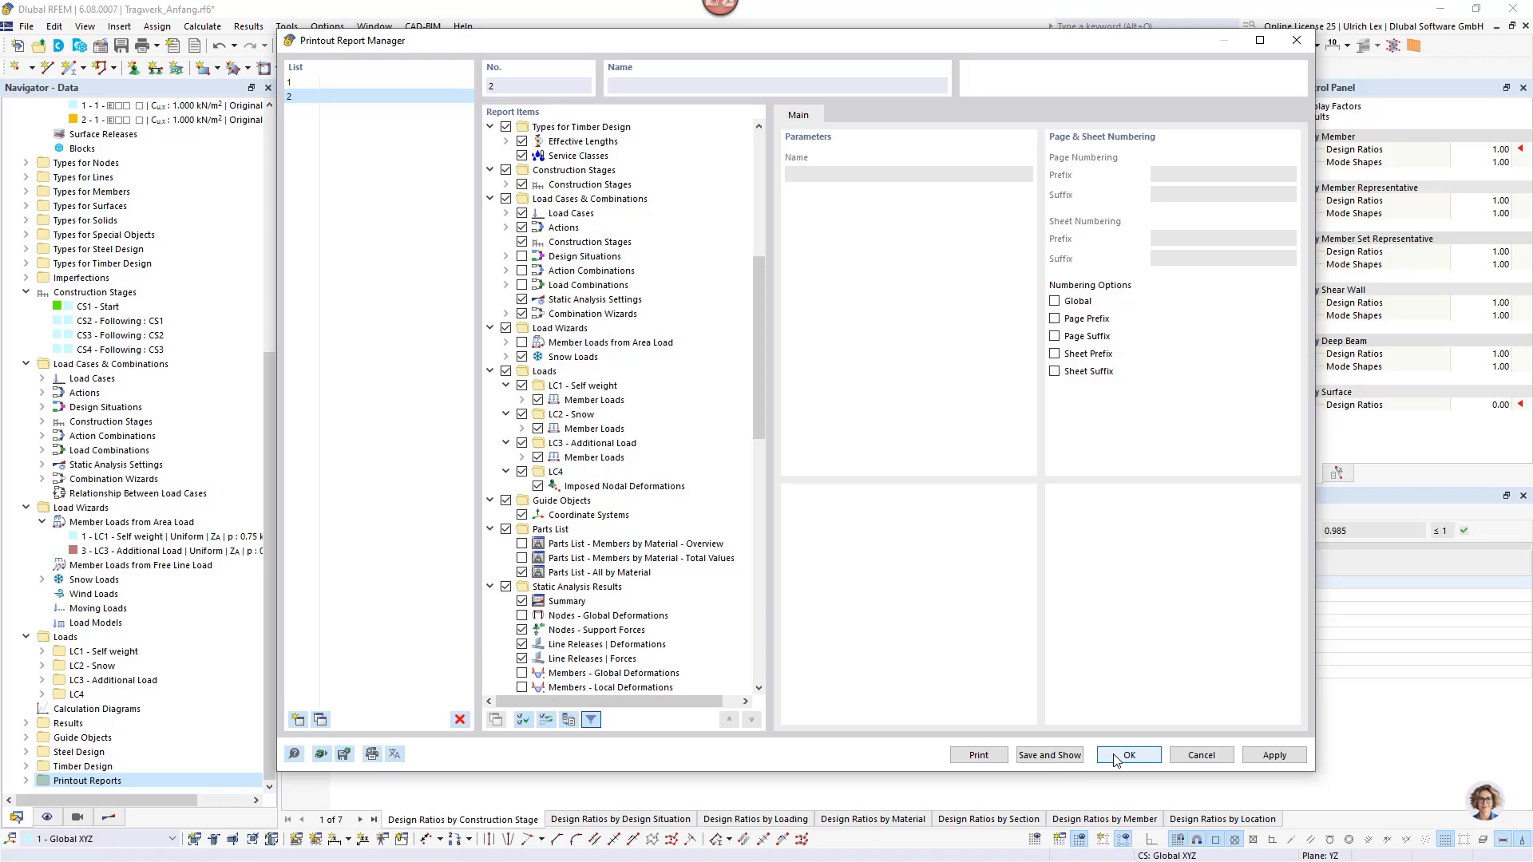
{"action": "left_click", "coordinate": [1179, 753]}
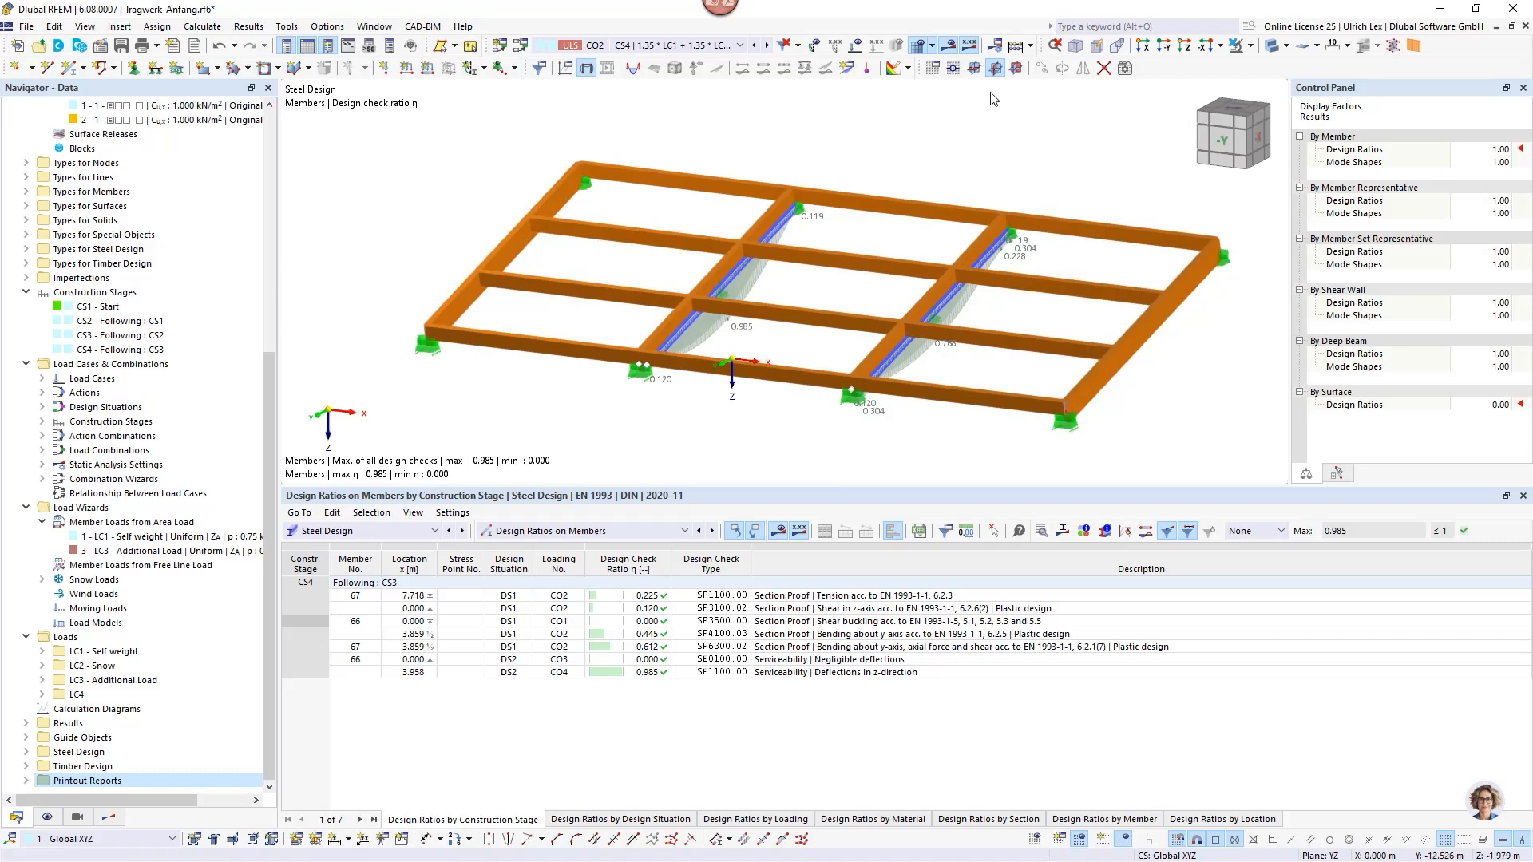
Display the model as wireframe instead of solid members, with the steel design results still shown.
{"action": "left_click", "coordinate": [1280, 51]}
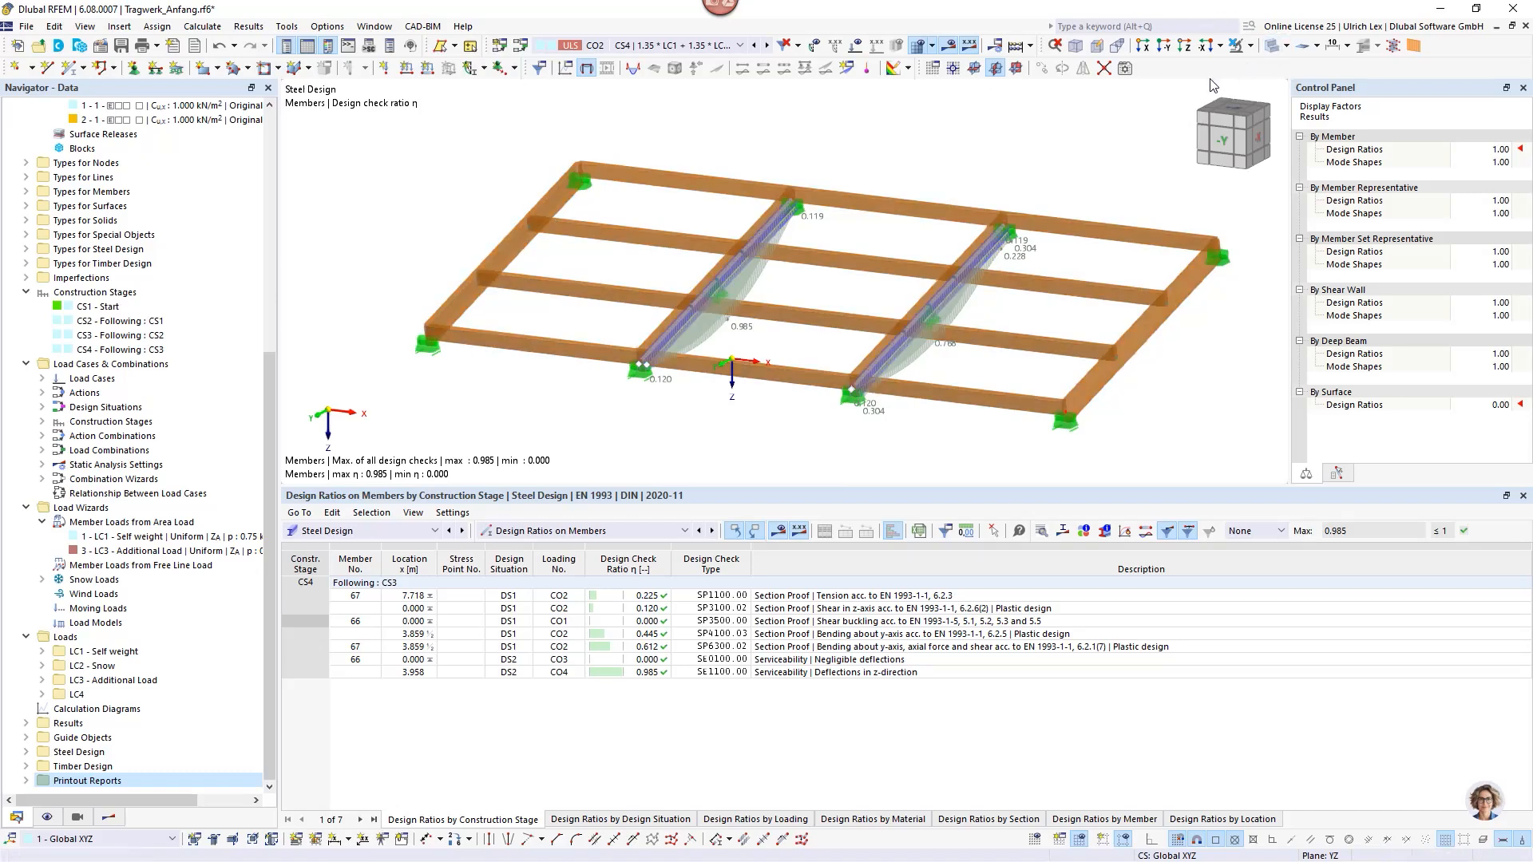
{"action": "left_click", "coordinate": [1275, 49]}
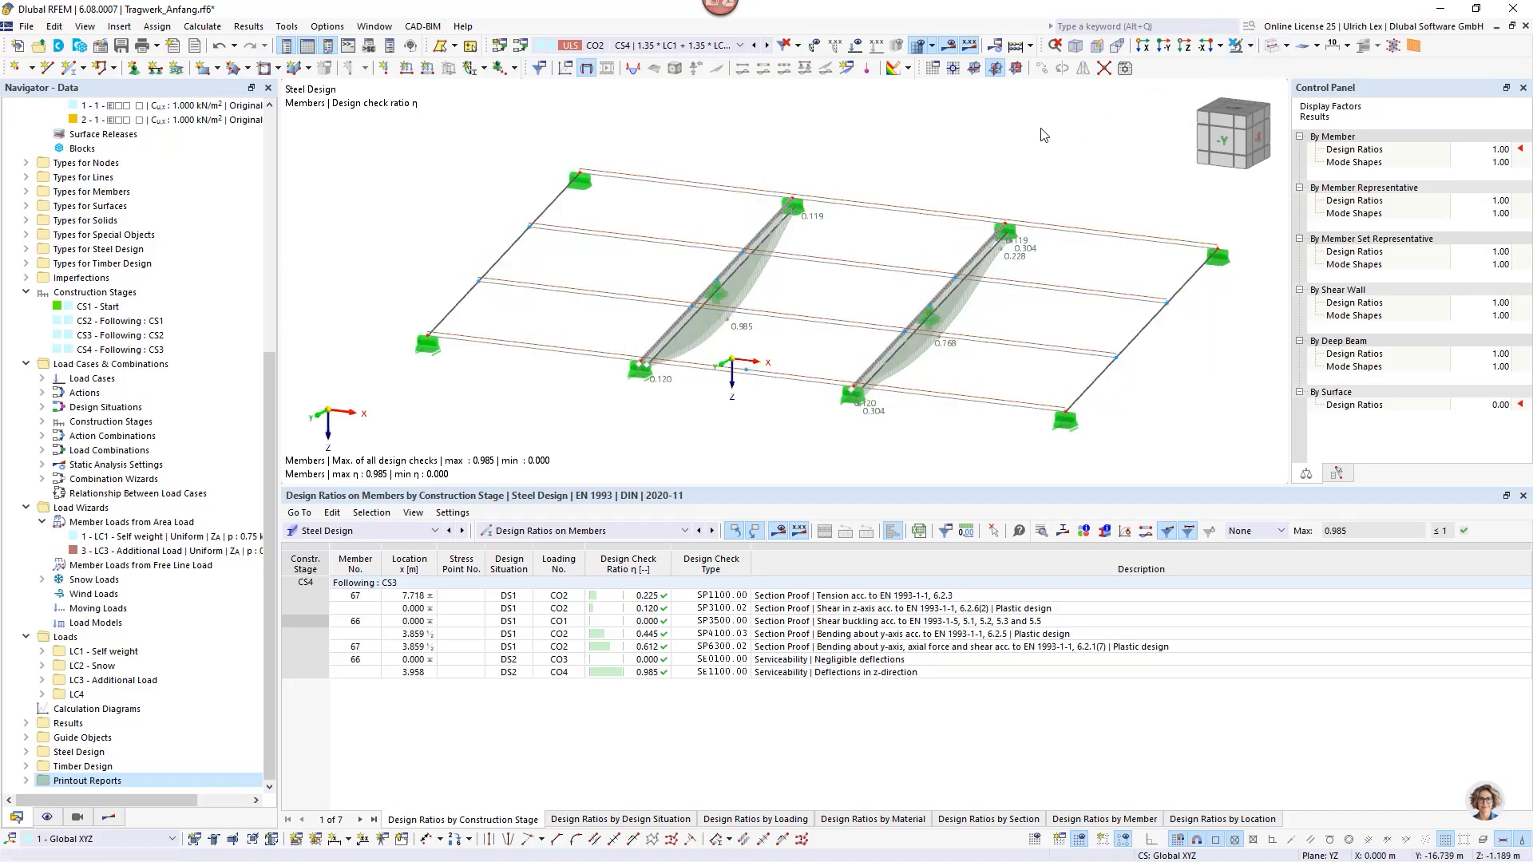
{"action": "scroll", "coordinate": [924, 200], "scroll_direction": "up", "scroll_amount": 1}
{"action": "scroll", "coordinate": [847, 164], "scroll_direction": "down", "scroll_amount": 1}
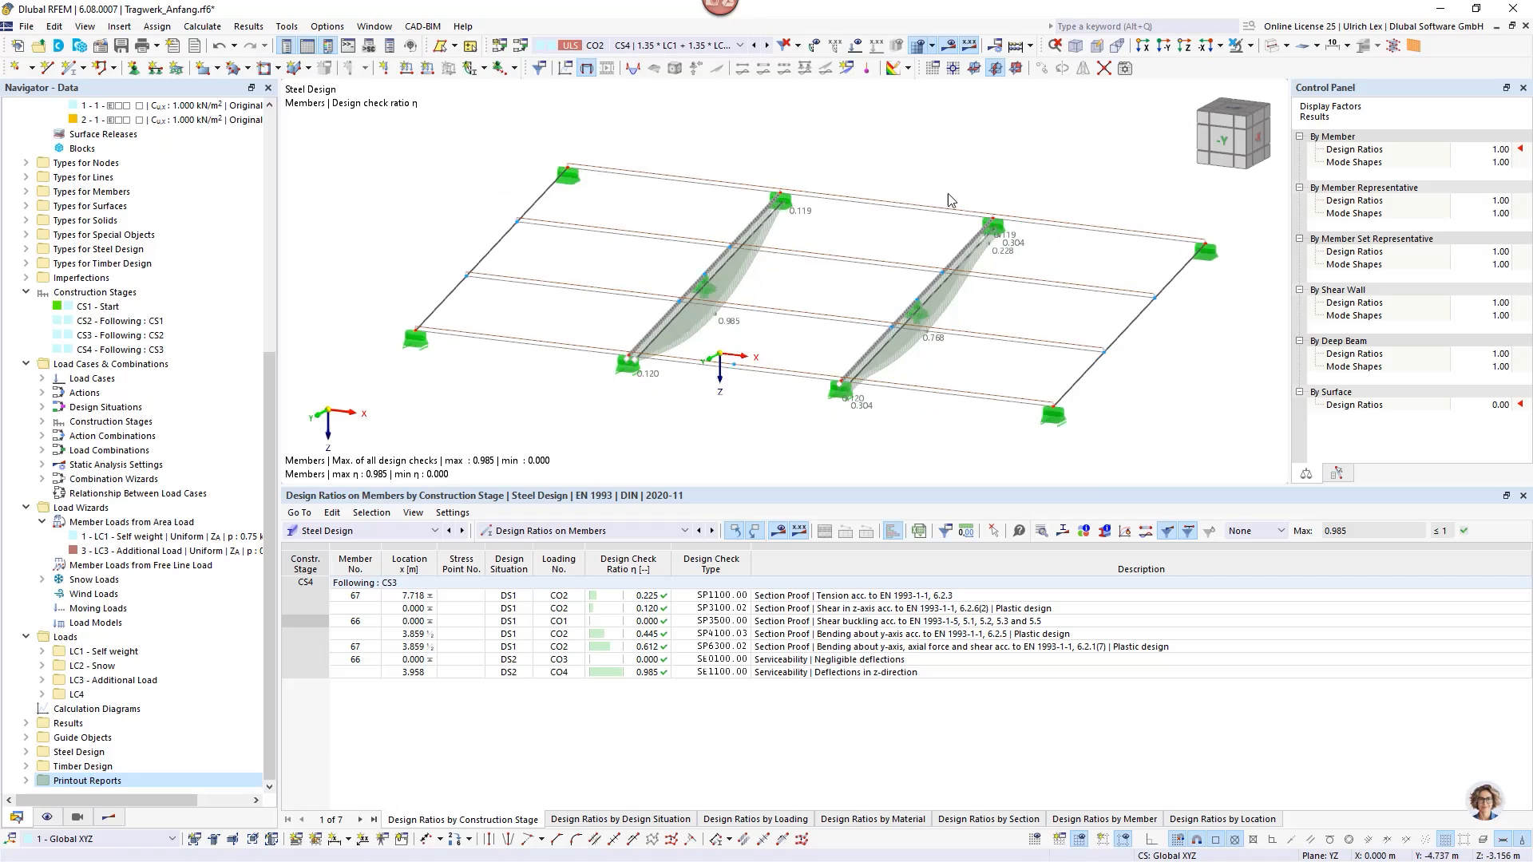
Send the current graphic to printout report 1 as a window-filling picture with a 45% height ratio, saving and showing the report.
{"action": "left_click", "coordinate": [157, 46]}
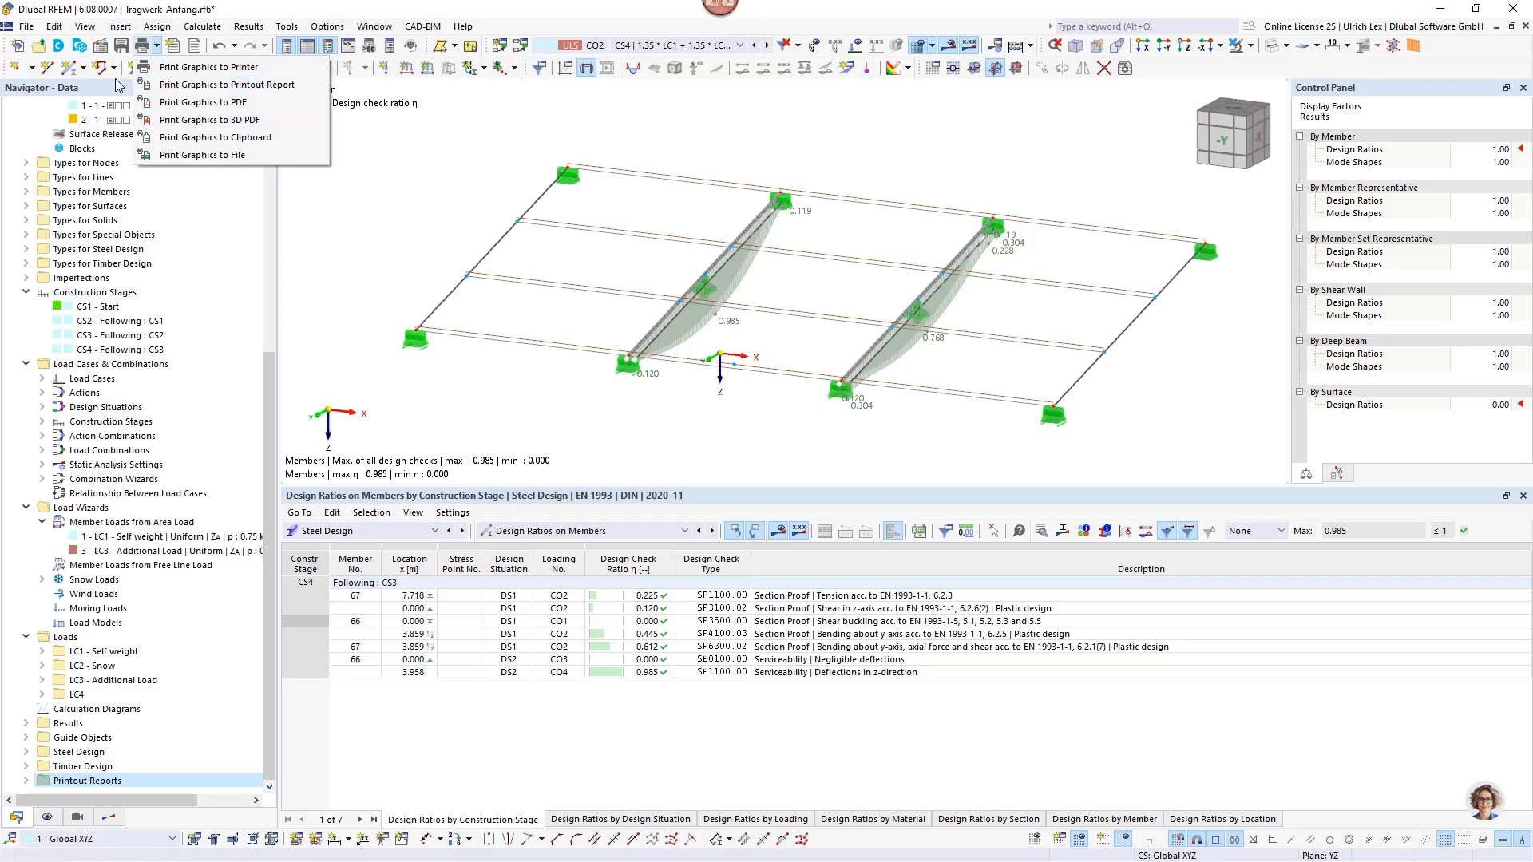
{"action": "left_click", "coordinate": [284, 92]}
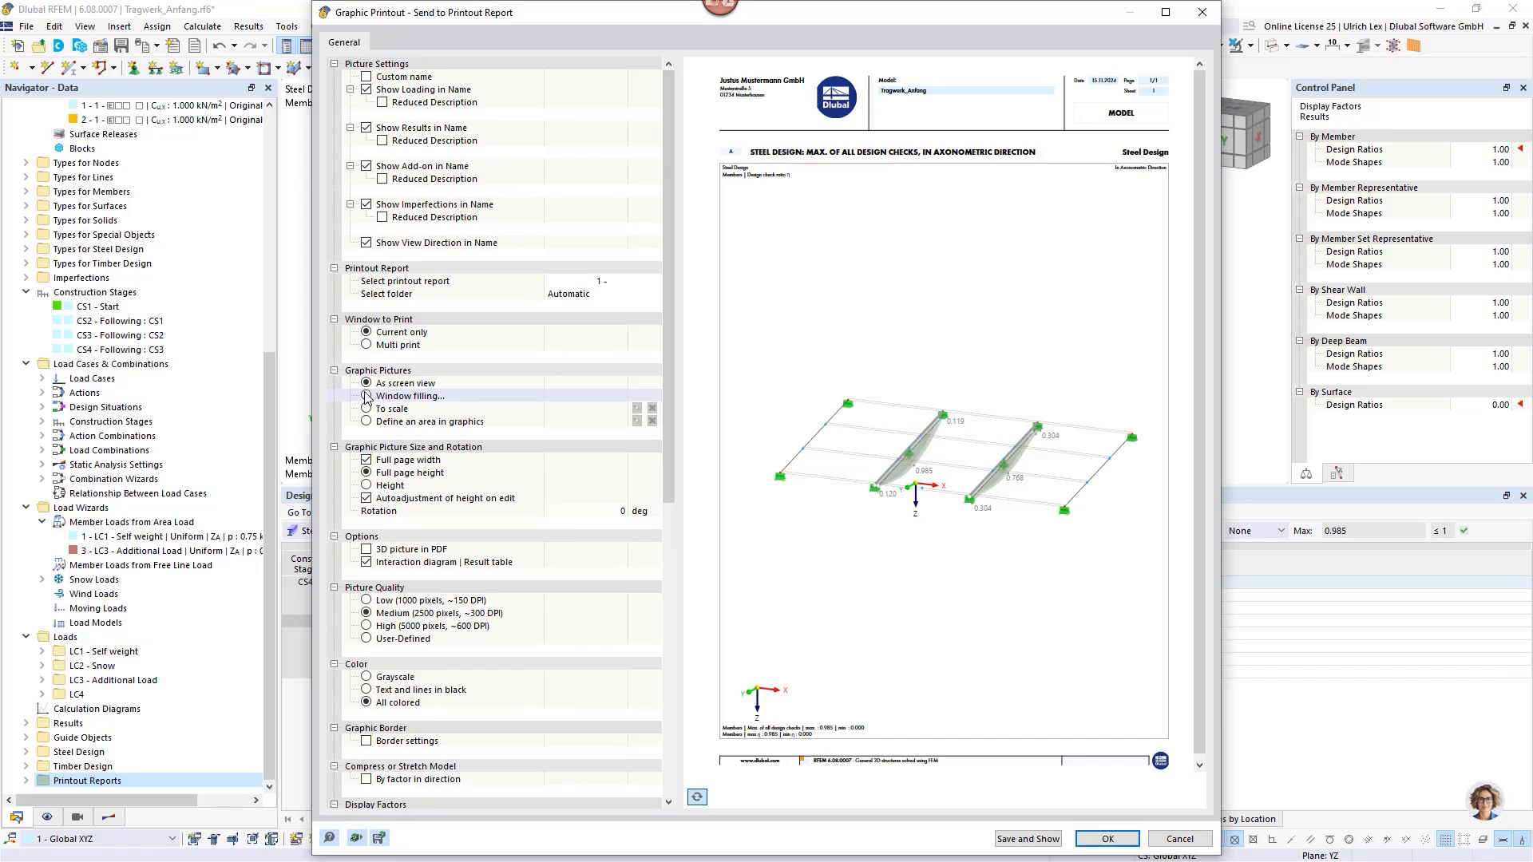
{"action": "left_click", "coordinate": [368, 488]}
{"action": "left_click", "coordinate": [593, 495]}
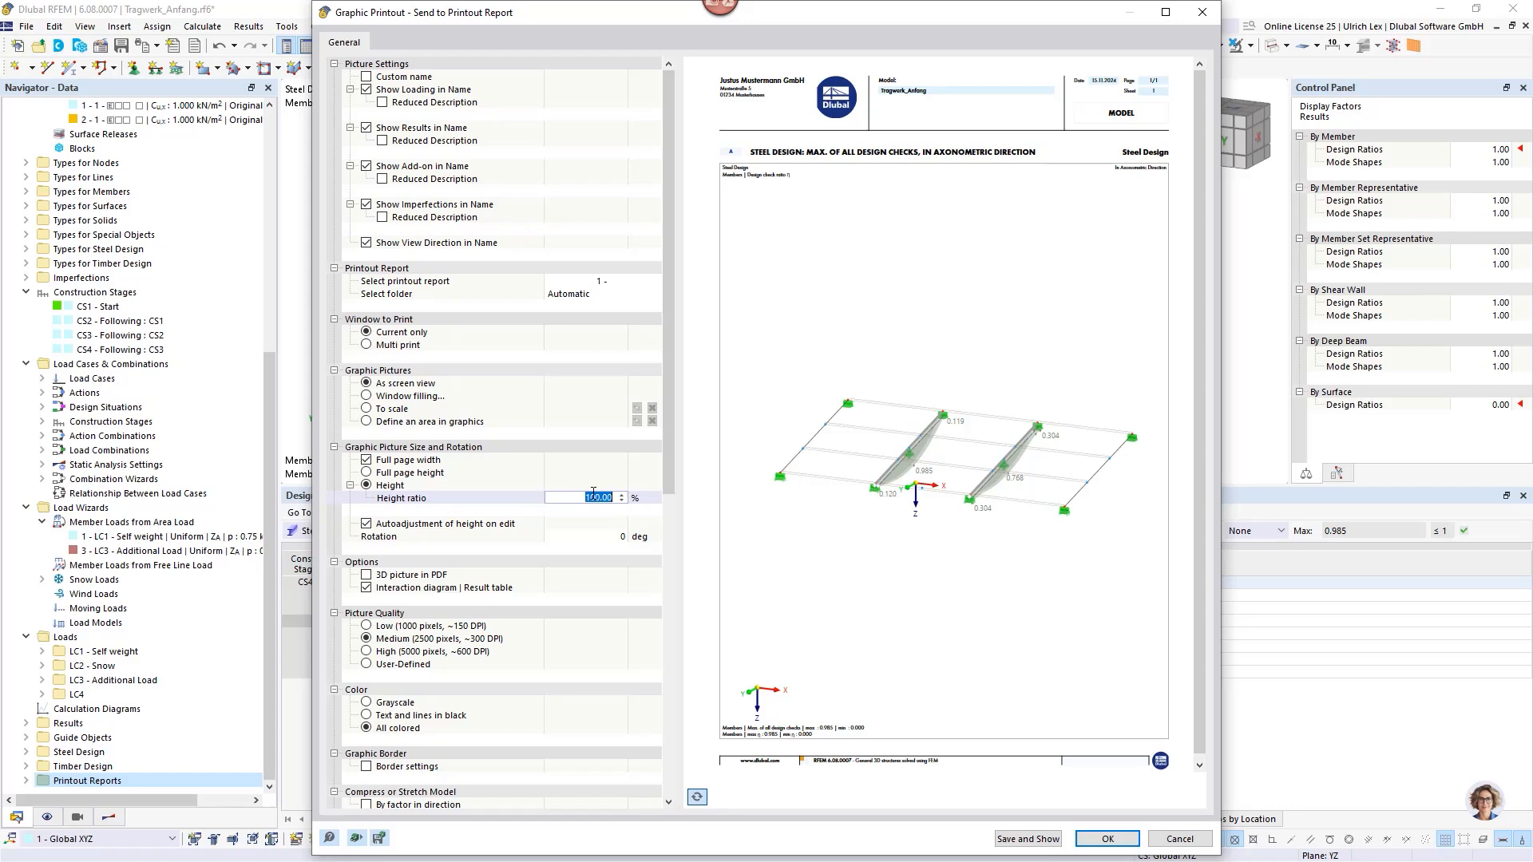
{"action": "type", "text": "45"}
{"action": "key", "text": "Return"}
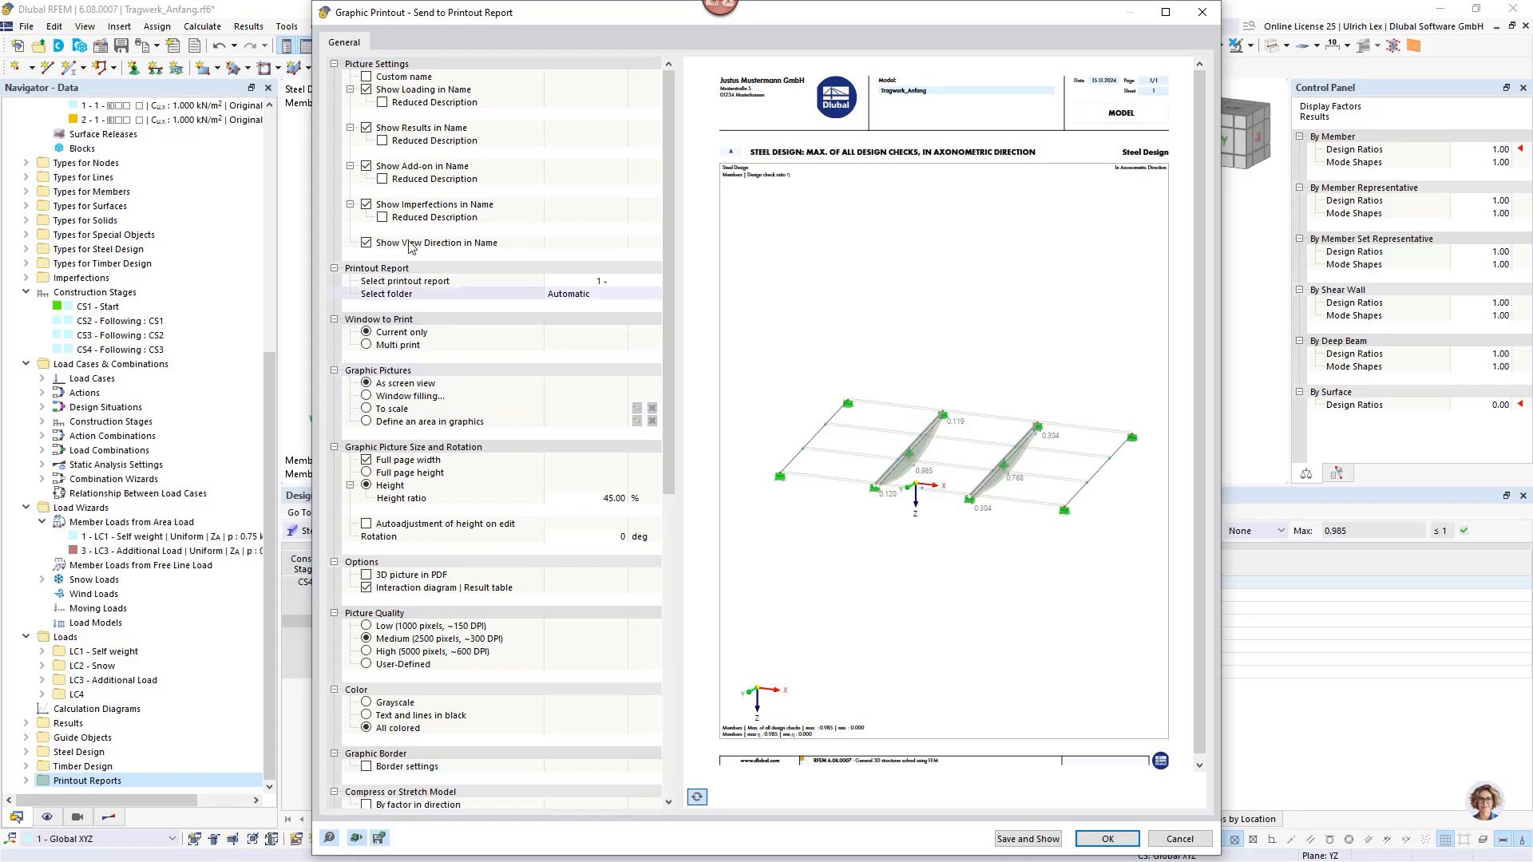
{"action": "left_click", "coordinate": [368, 398]}
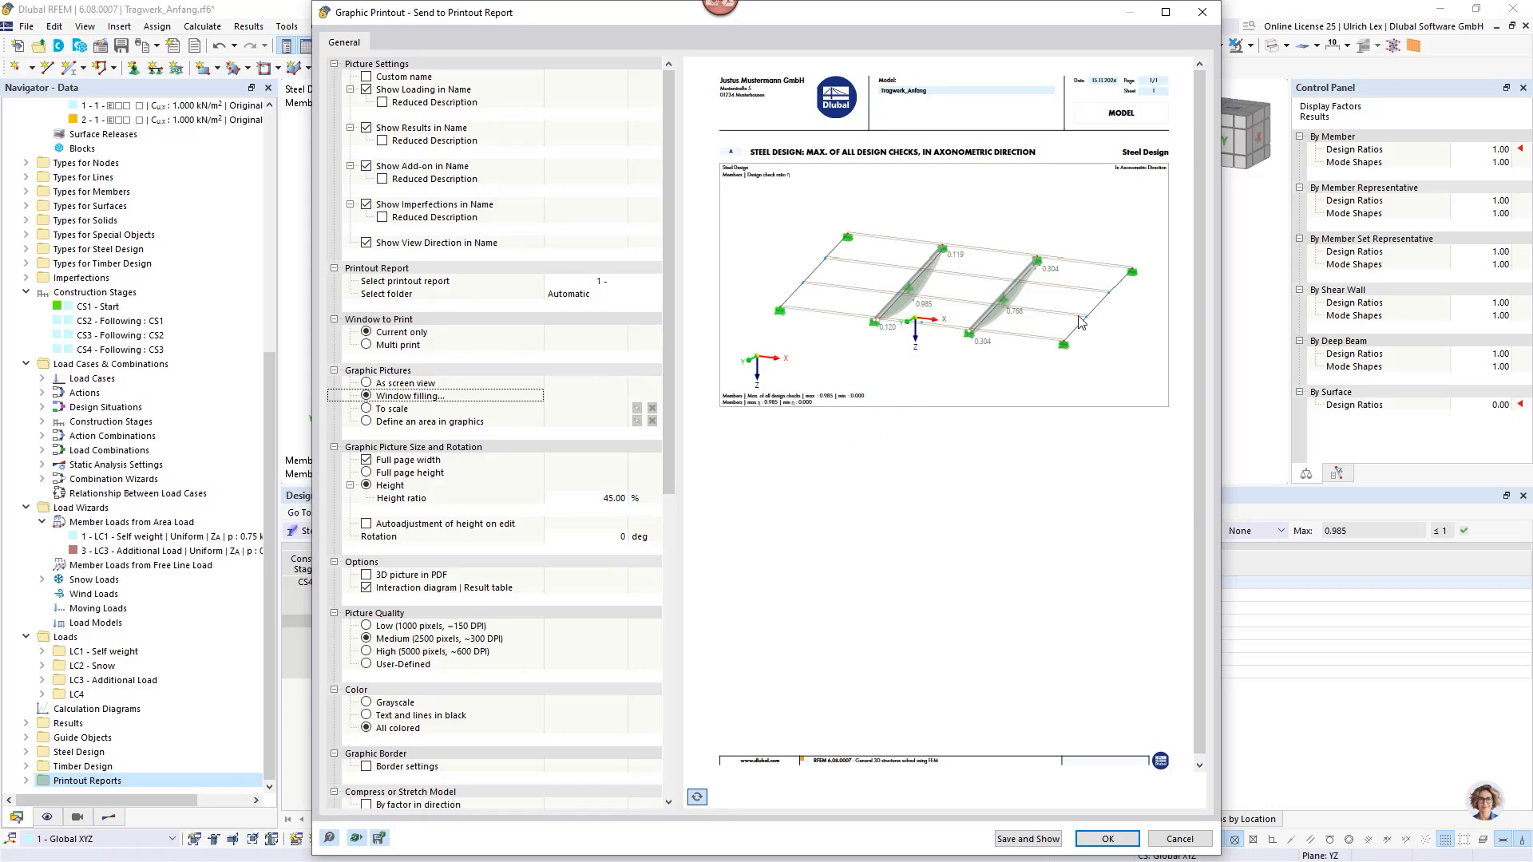
{"action": "left_click", "coordinate": [1042, 840]}
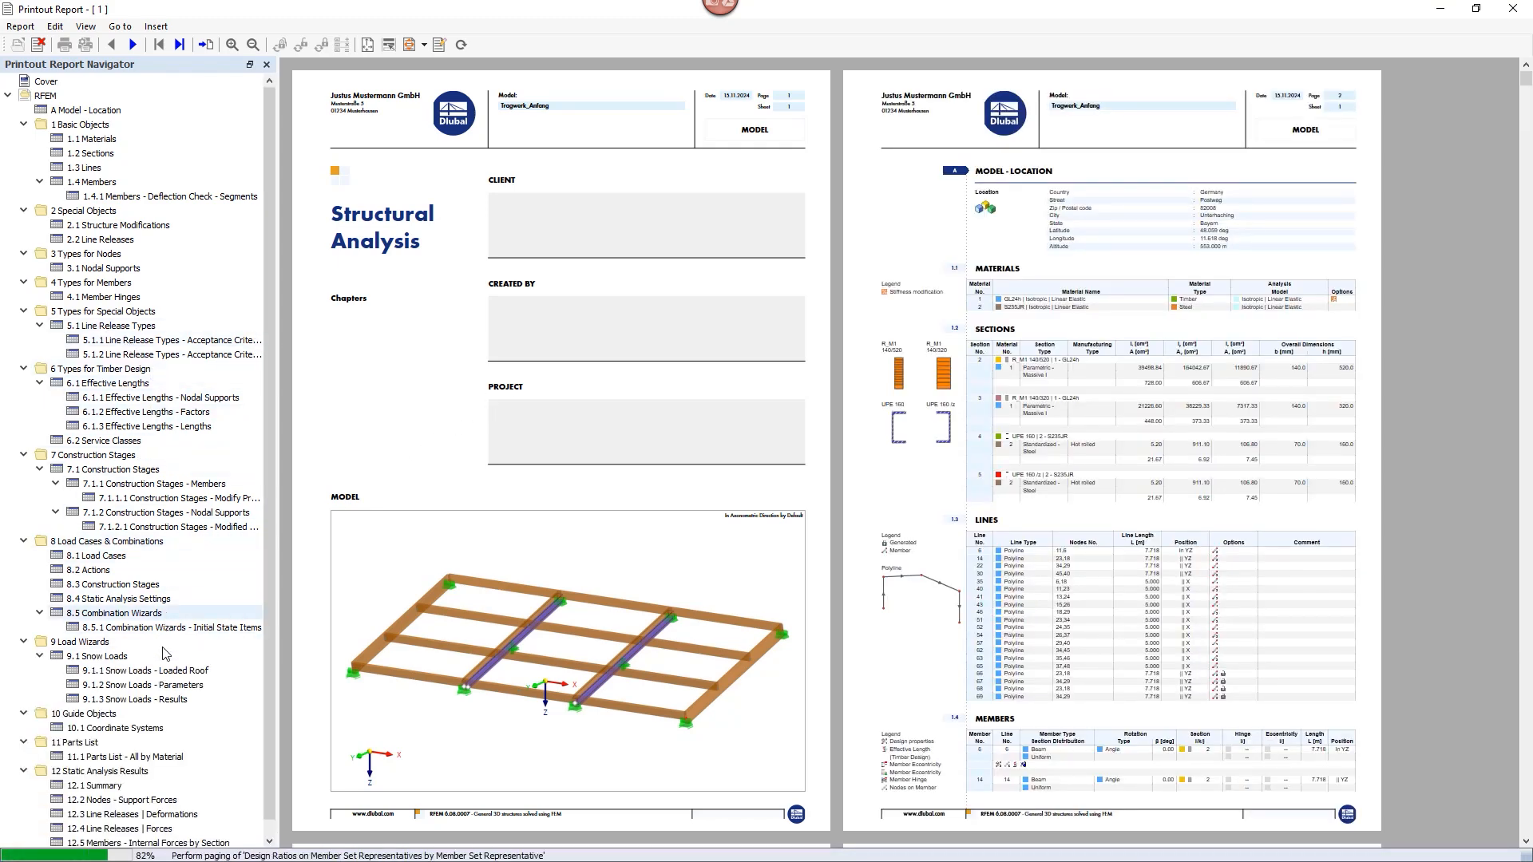
Check the steel design graphic in section 13.8.2 of the printout report, and close the report.
{"action": "scroll", "coordinate": [167, 649], "scroll_direction": "down", "scroll_amount": 11}
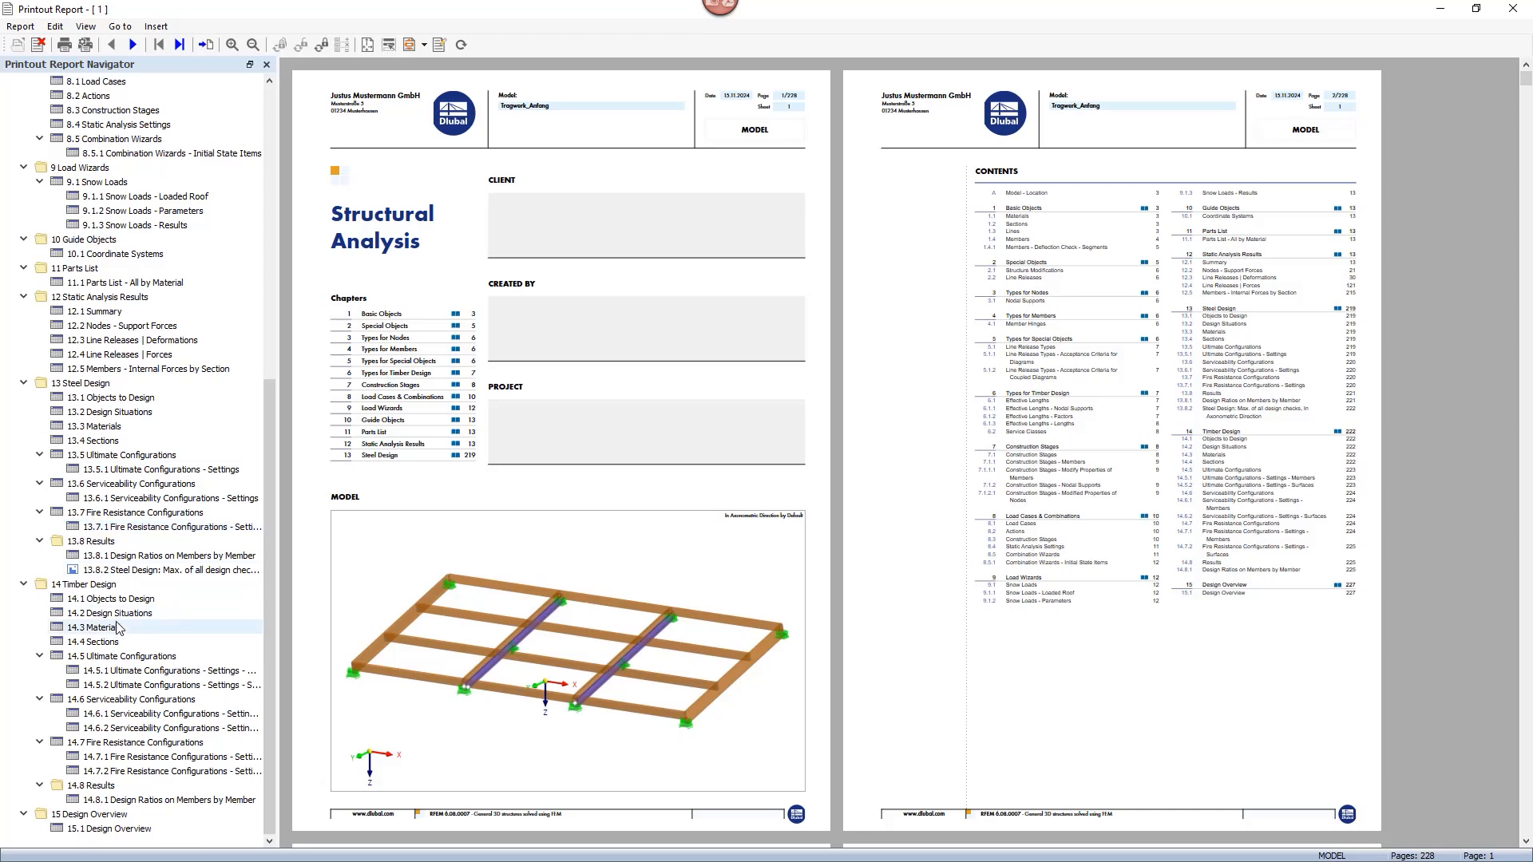
{"action": "left_click", "coordinate": [138, 570]}
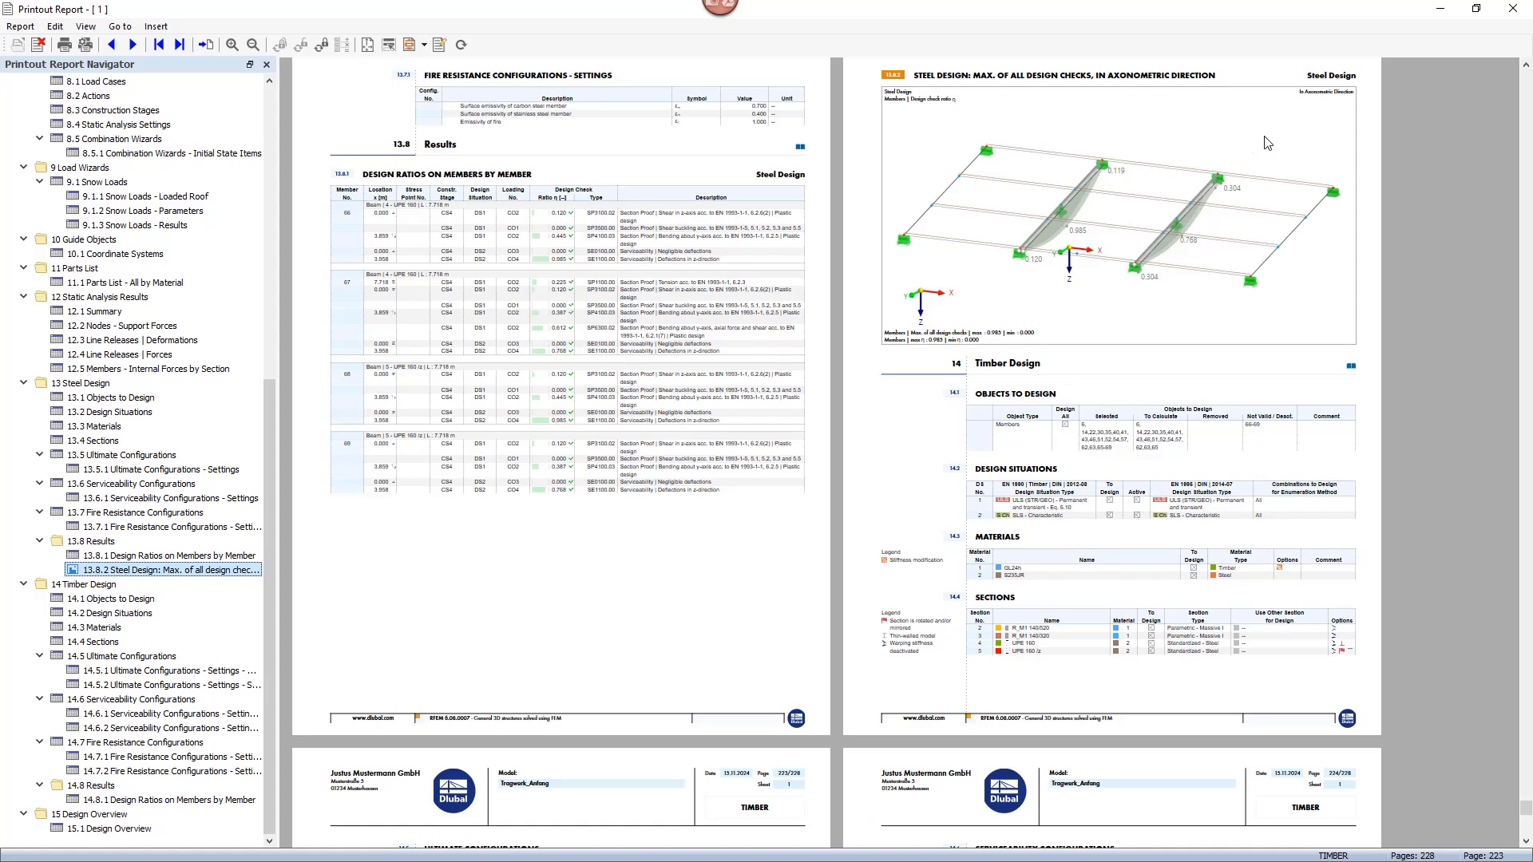
{"action": "left_click", "coordinate": [1512, 9]}
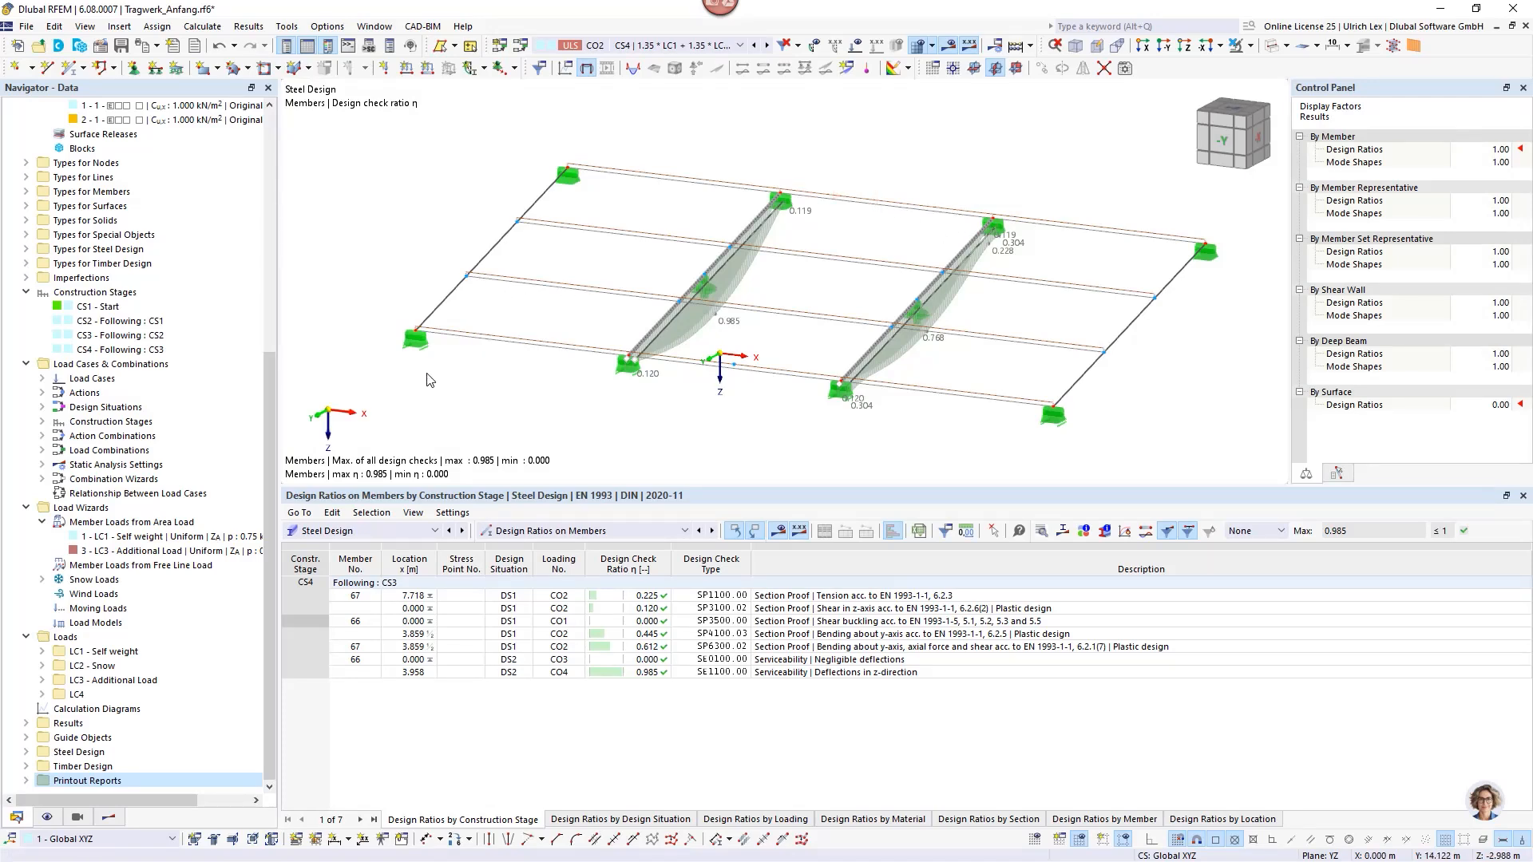
{"action": "scroll", "coordinate": [384, 372], "scroll_direction": "down", "scroll_amount": 1}
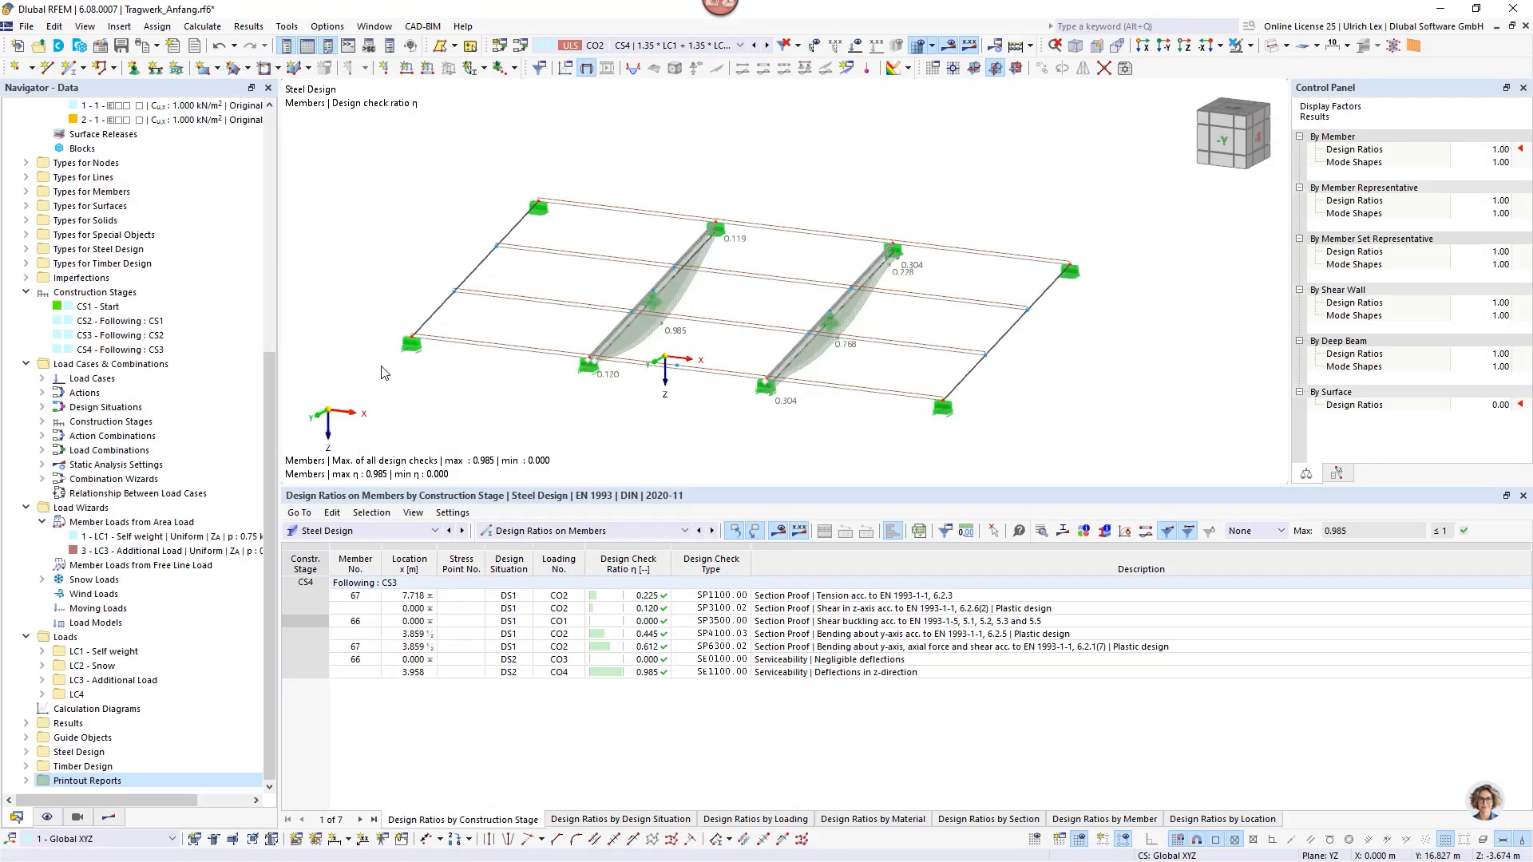